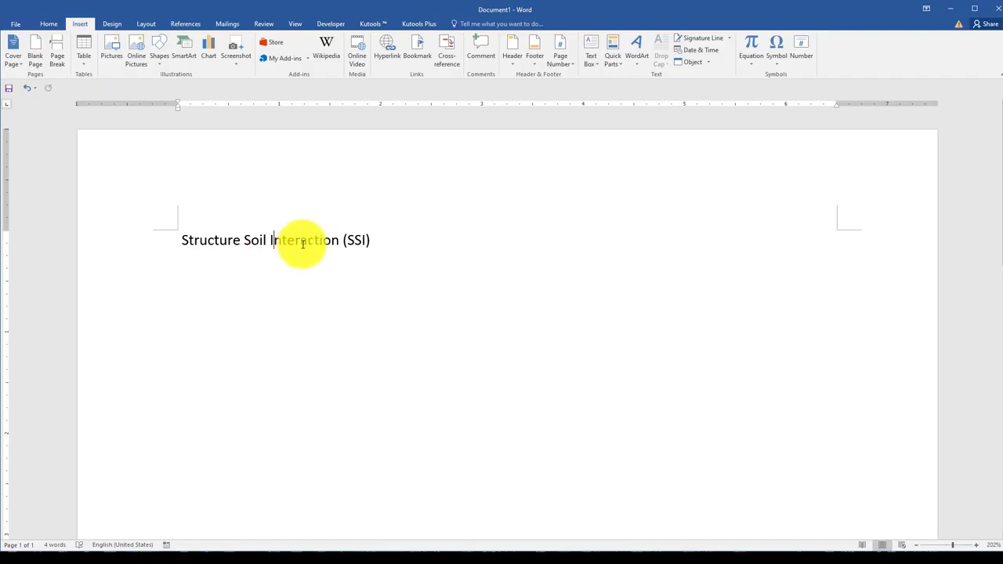
pyautogui.moveTo(381, 237); pyautogui.dragTo(181, 239)
pyautogui.click(253, 242)
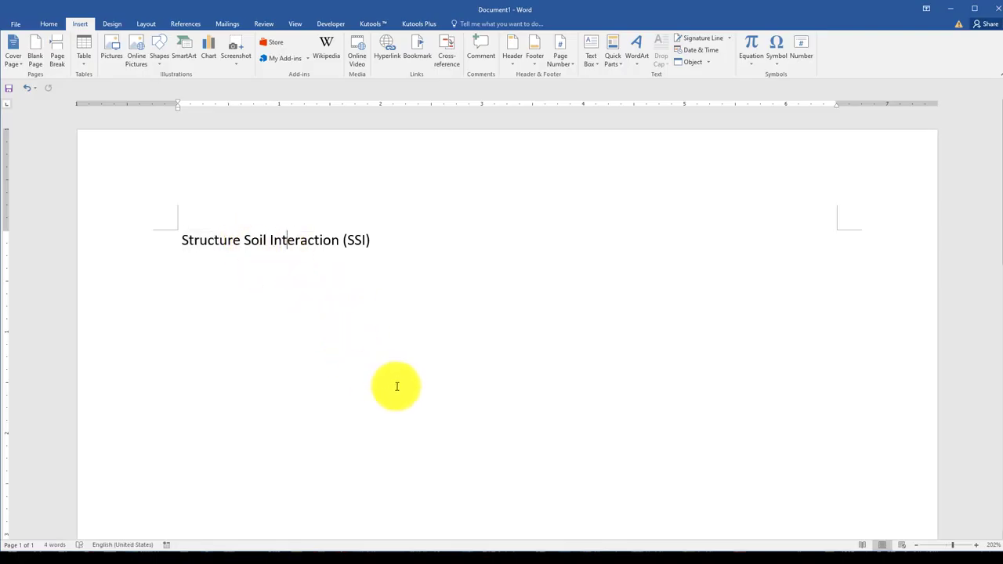
# - Switch to the AutoCAD drawing and examine the bay dimensions of the L-shaped building plan
pyautogui.click(490, 549)
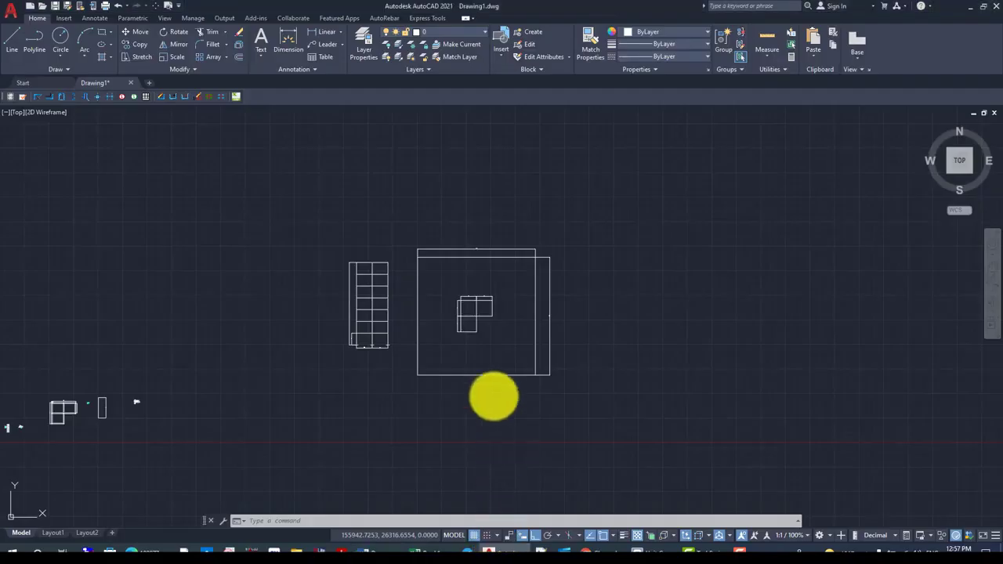
pyautogui.scroll(6, 476, 322)
pyautogui.scroll(-2, 465, 282)
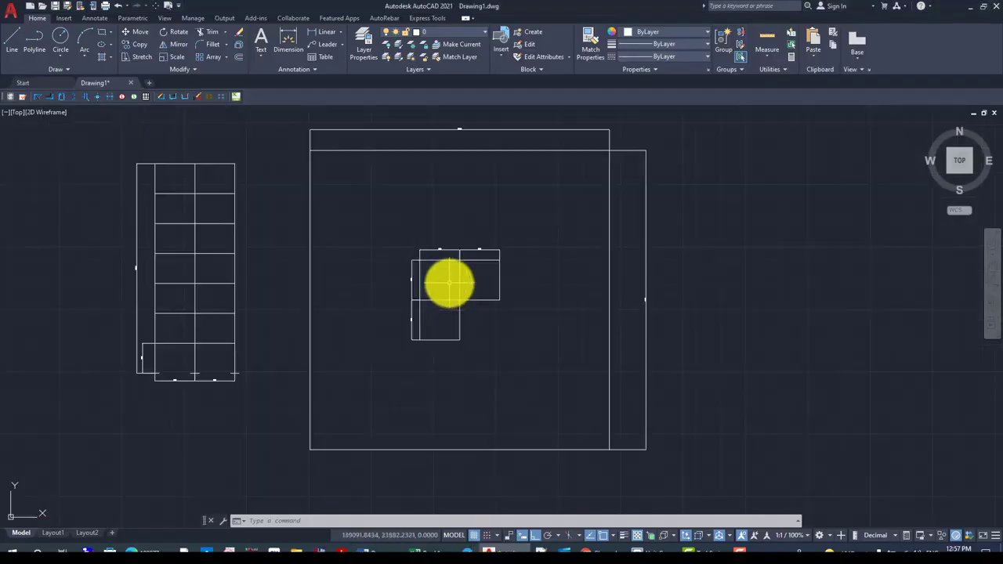
pyautogui.scroll(5, 454, 263)
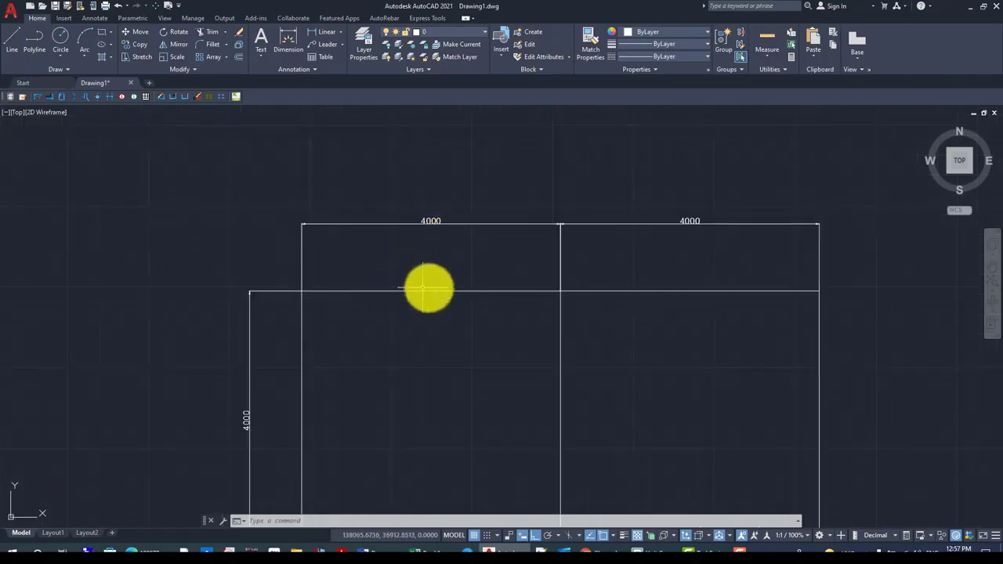
pyautogui.scroll(-5, 544, 246)
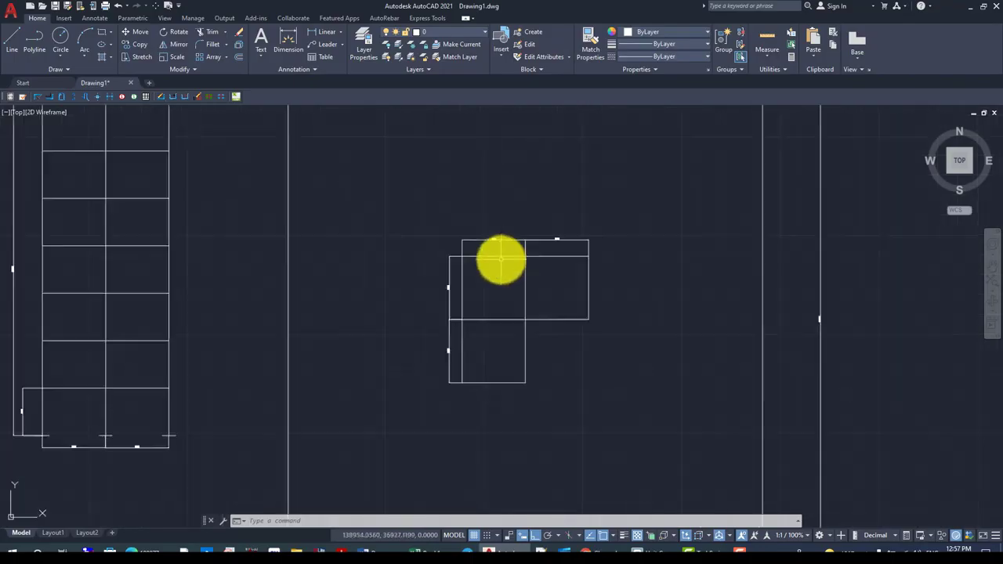
pyautogui.scroll(-3, 556, 352)
# - Examine the storey height and bay widths in the building elevation, and the overall dimensions of the surrounding soil square
pyautogui.scroll(3, 394, 336)
pyautogui.scroll(1, 237, 305)
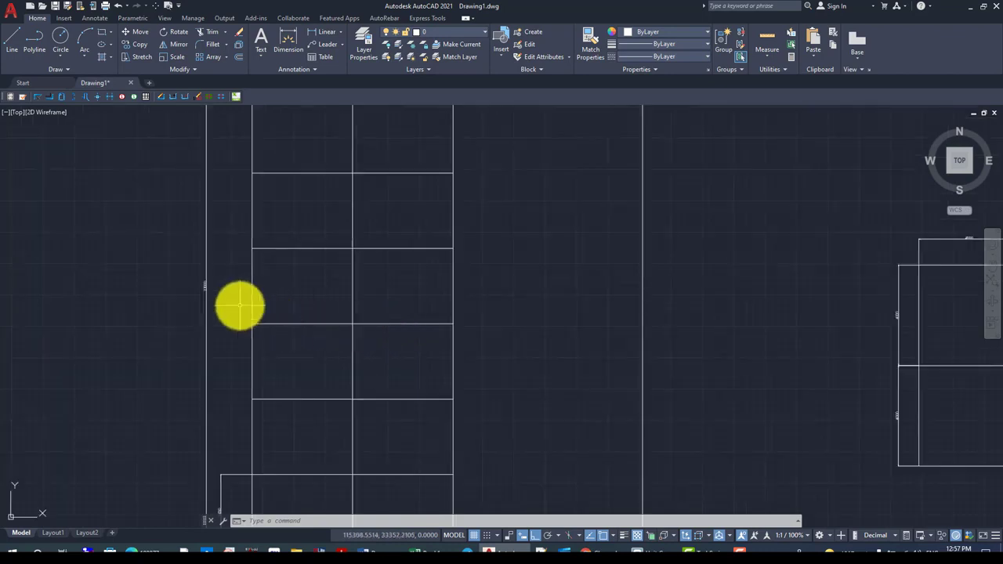
pyautogui.scroll(2, 314, 287)
pyautogui.scroll(-4, 358, 253)
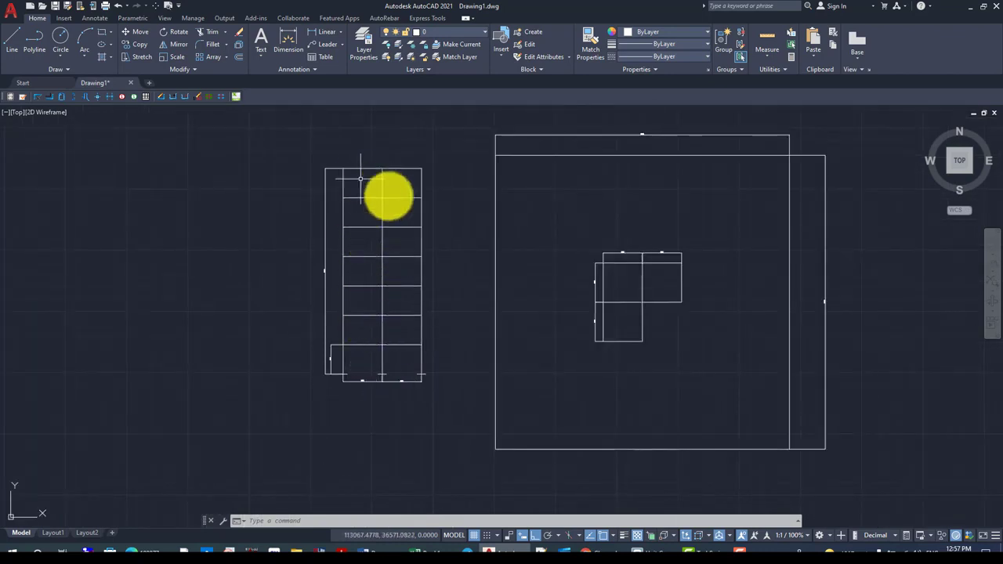
pyautogui.scroll(6, 415, 373)
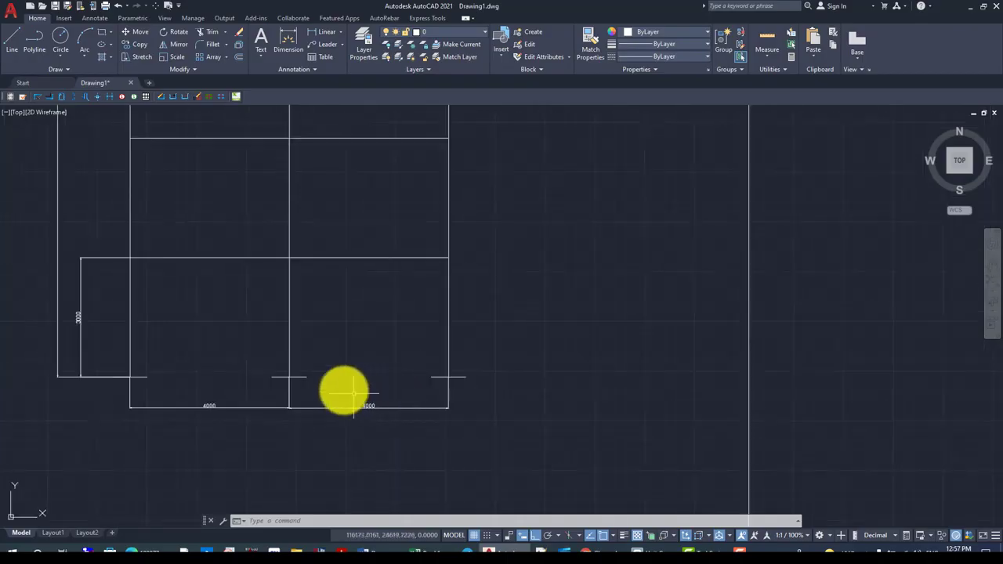
pyautogui.scroll(-5, 224, 408)
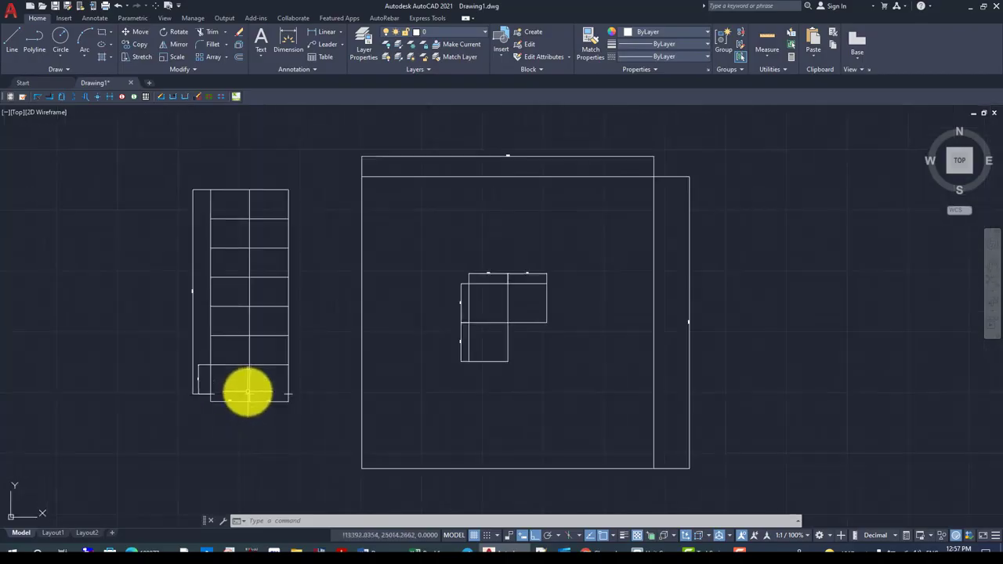
pyautogui.scroll(5, 399, 239)
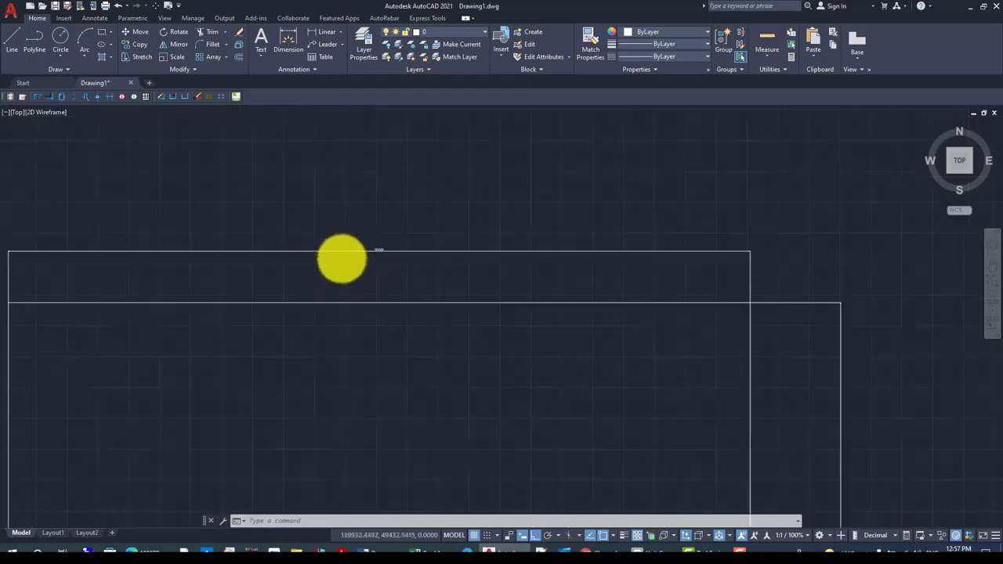
pyautogui.scroll(-5, 382, 260)
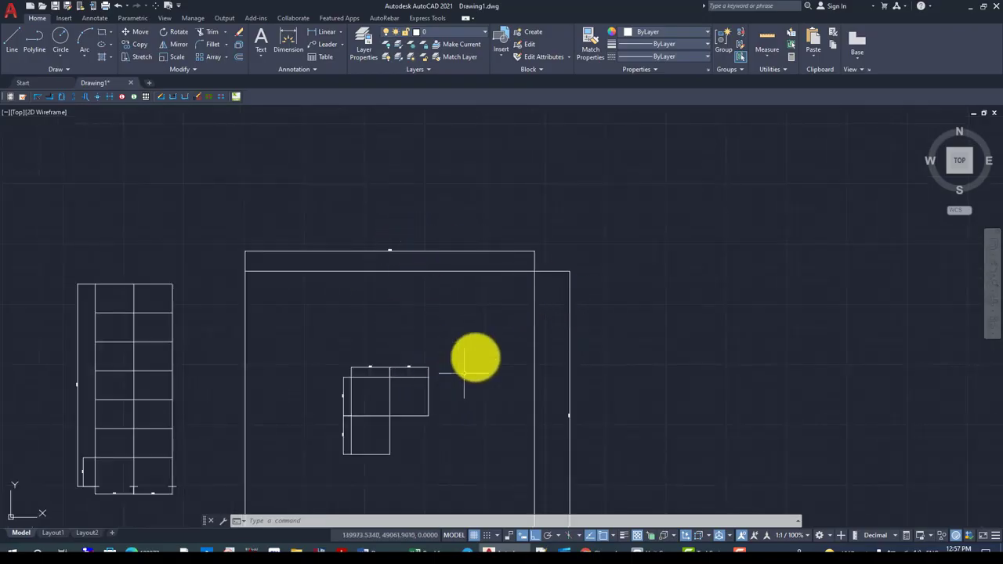
pyautogui.scroll(-2, 483, 256)
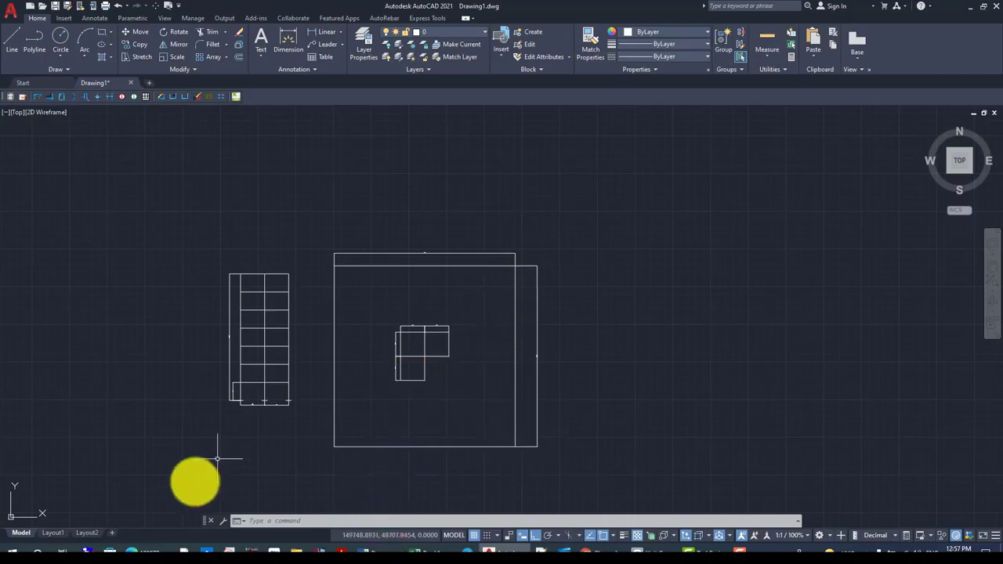
# - Switch to 199977.pdf in the browser and examine the elastic modulus and Poisson's ratio listed for the CASE A stiff clay
pyautogui.click(149, 550)
pyautogui.scroll(3, 365, 320)
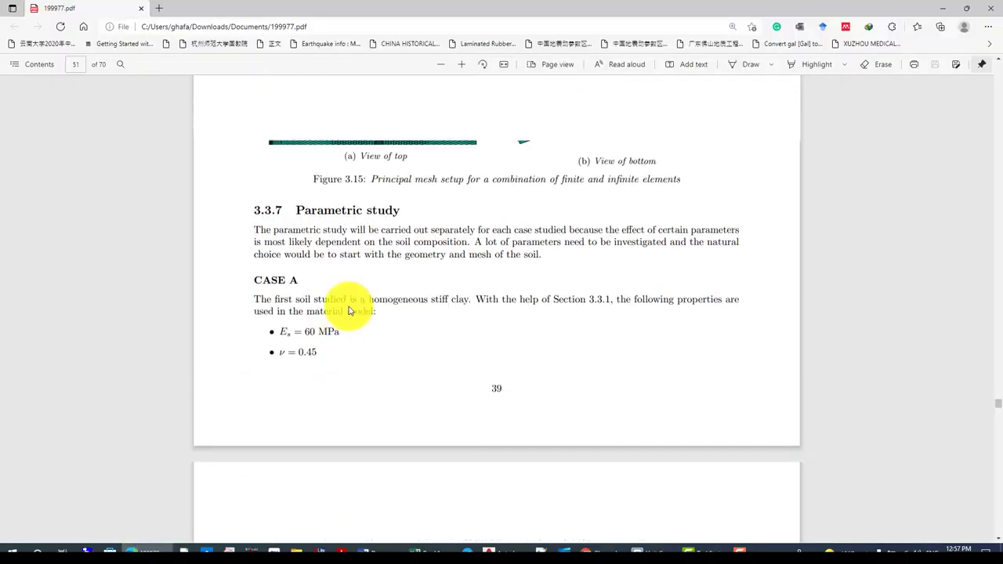
pyautogui.scroll(-4, 395, 239)
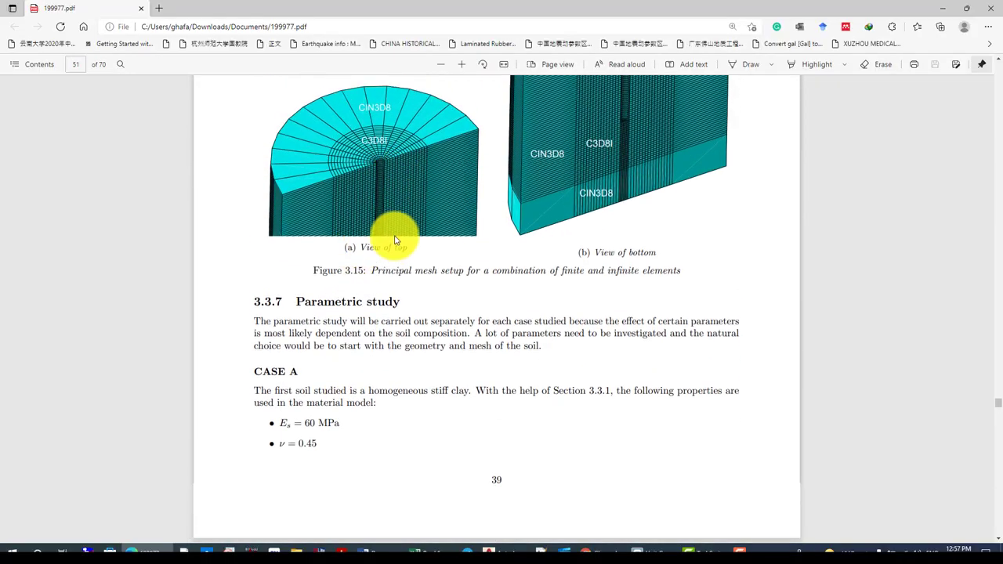
pyautogui.scroll(2, 354, 221)
pyautogui.scroll(1, 353, 219)
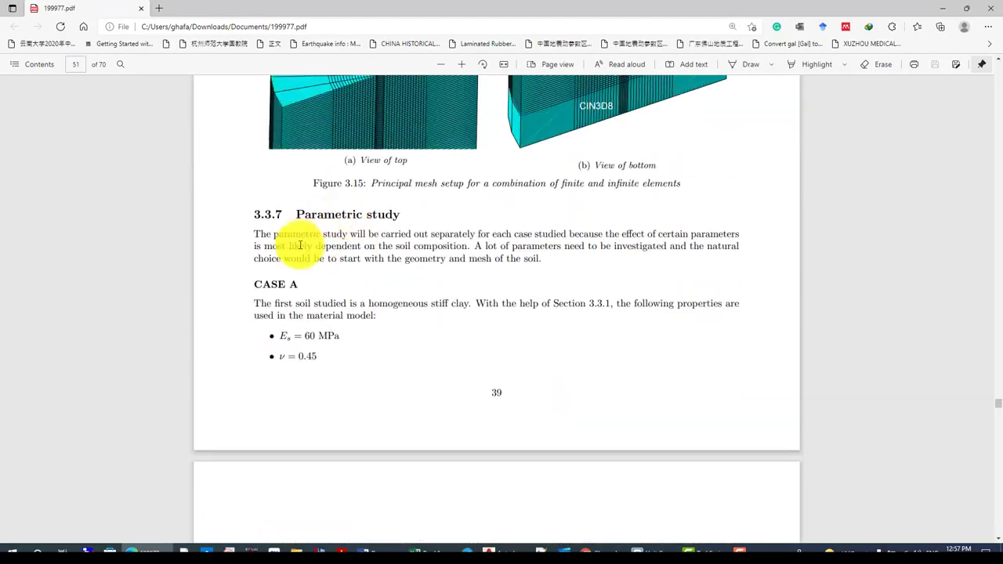
pyautogui.moveTo(252, 286); pyautogui.dragTo(287, 285)
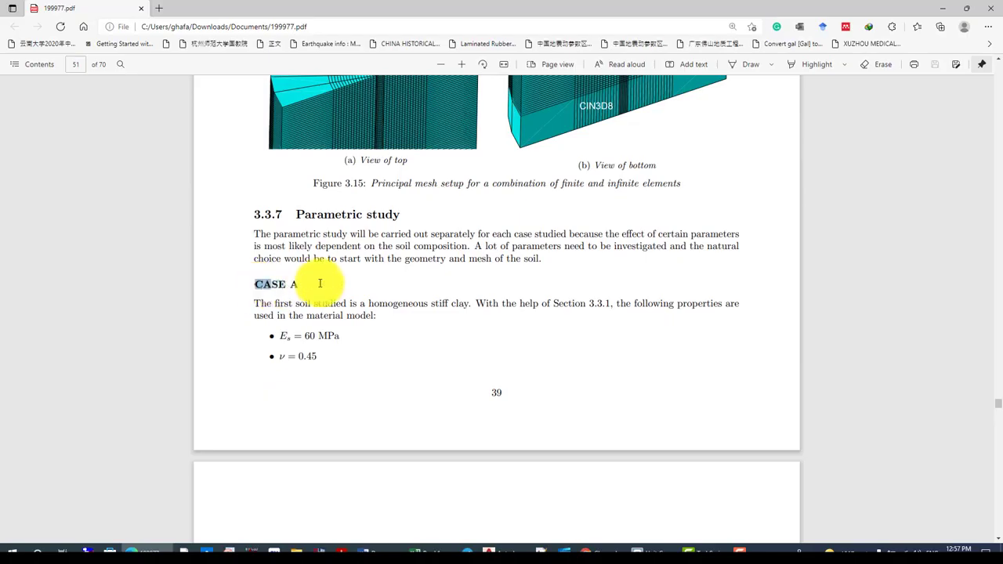
pyautogui.scroll(-2, 324, 283)
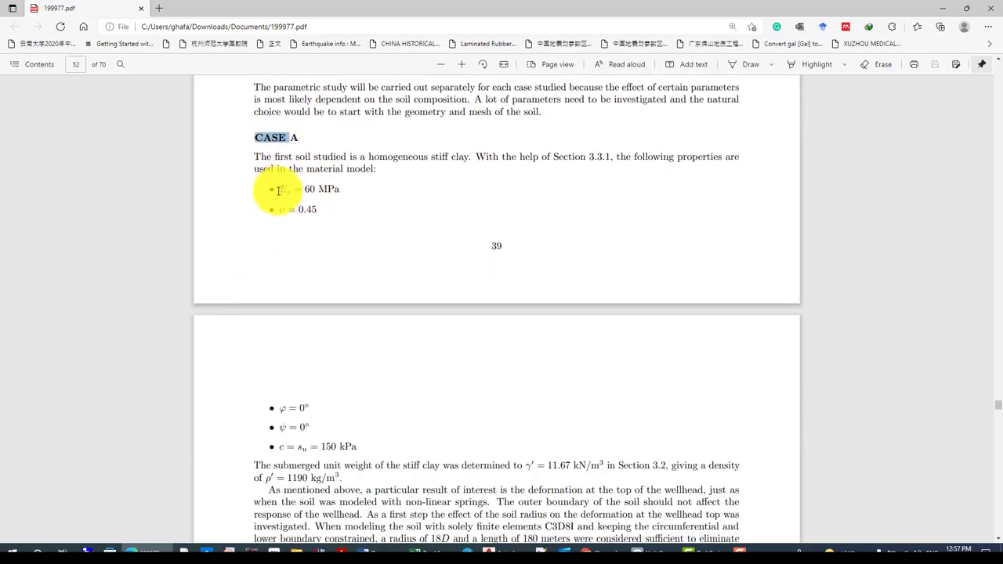
pyautogui.moveTo(279, 190); pyautogui.dragTo(339, 190)
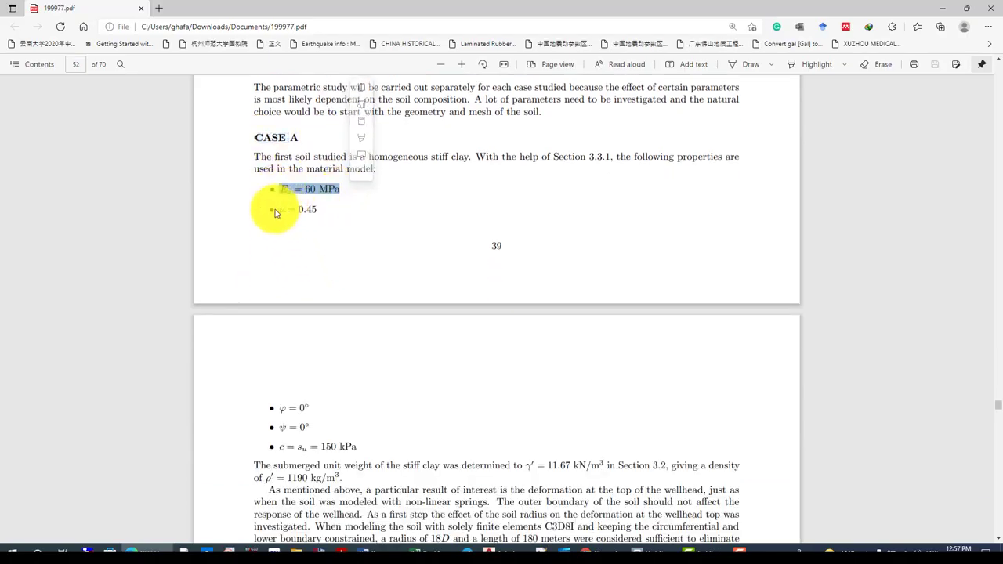
pyautogui.moveTo(277, 211); pyautogui.dragTo(335, 210)
pyautogui.scroll(-1, 331, 214)
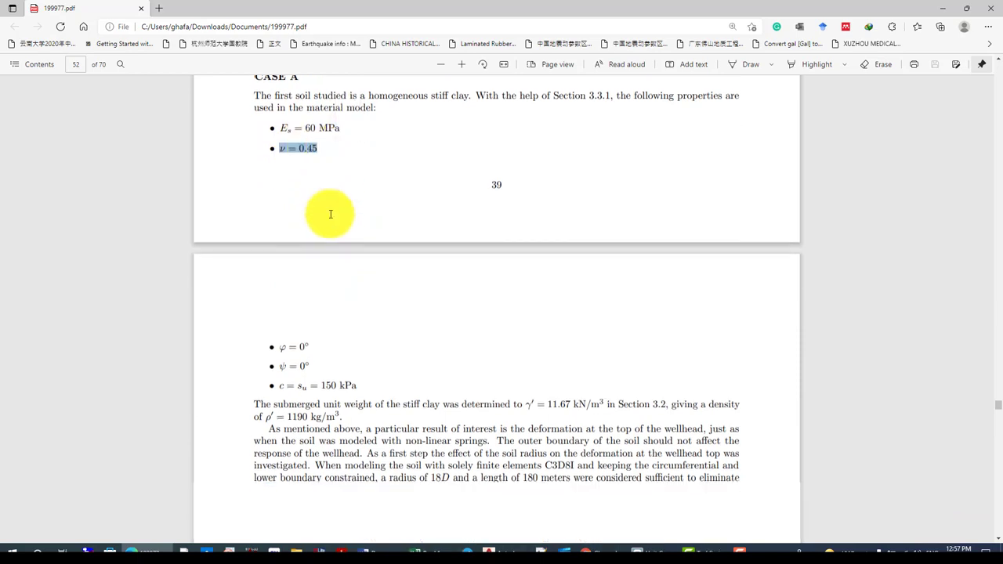
# - Examine the friction angle, dilation angle, cohesion and density given for the CASE A clay
pyautogui.scroll(-1, 331, 214)
pyautogui.moveTo(280, 261); pyautogui.dragTo(362, 302)
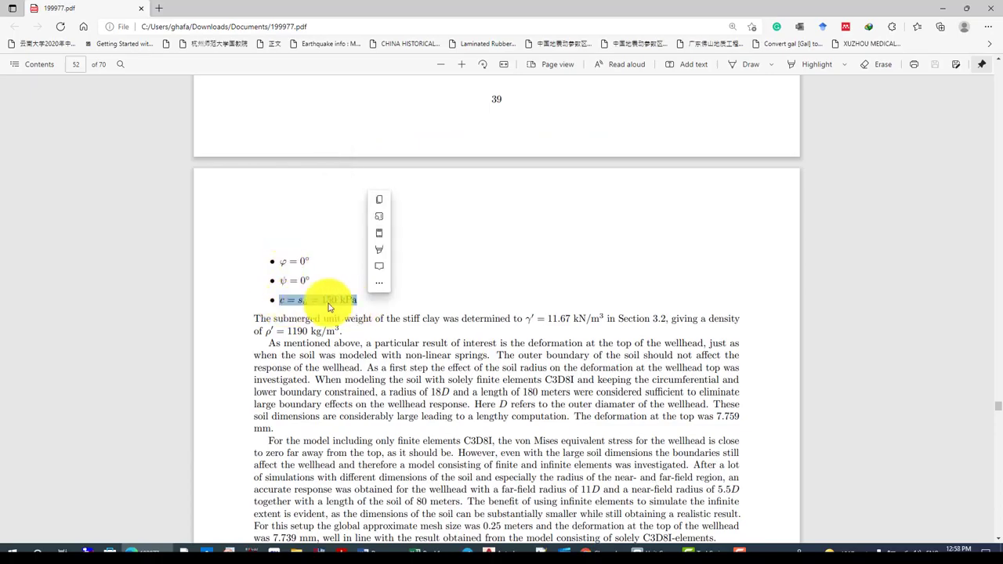
pyautogui.click(287, 302)
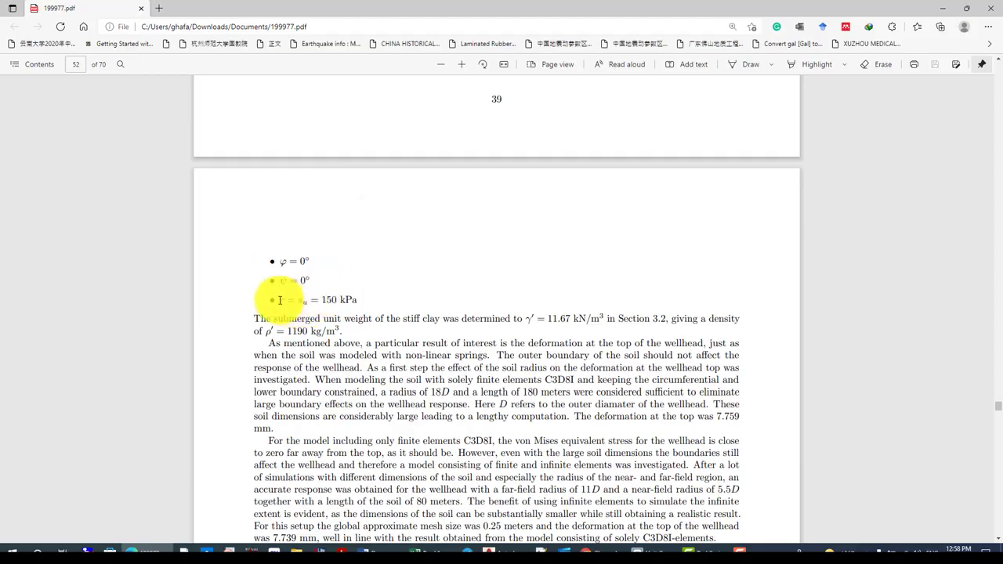
pyautogui.moveTo(279, 300); pyautogui.dragTo(359, 301)
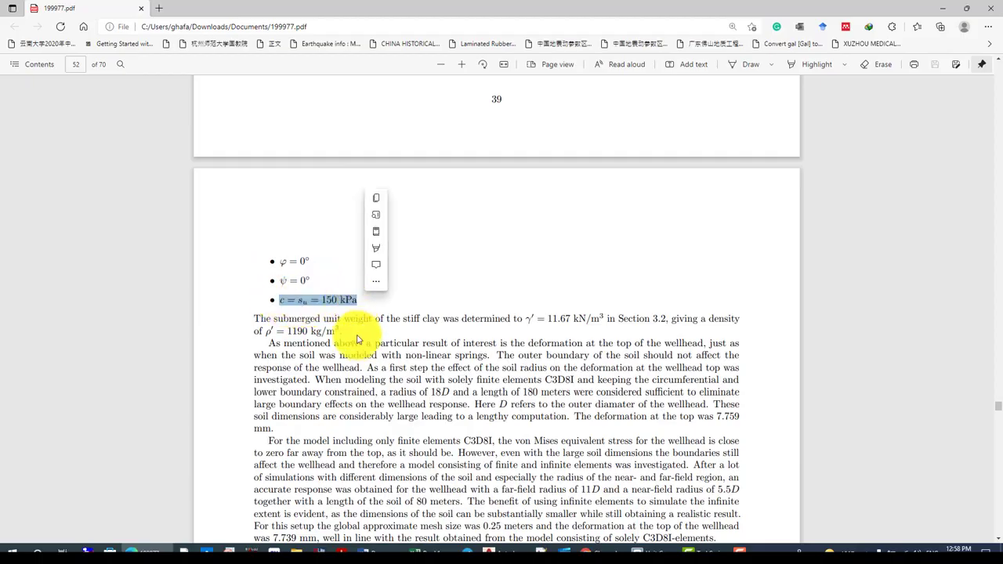
pyautogui.click(269, 326)
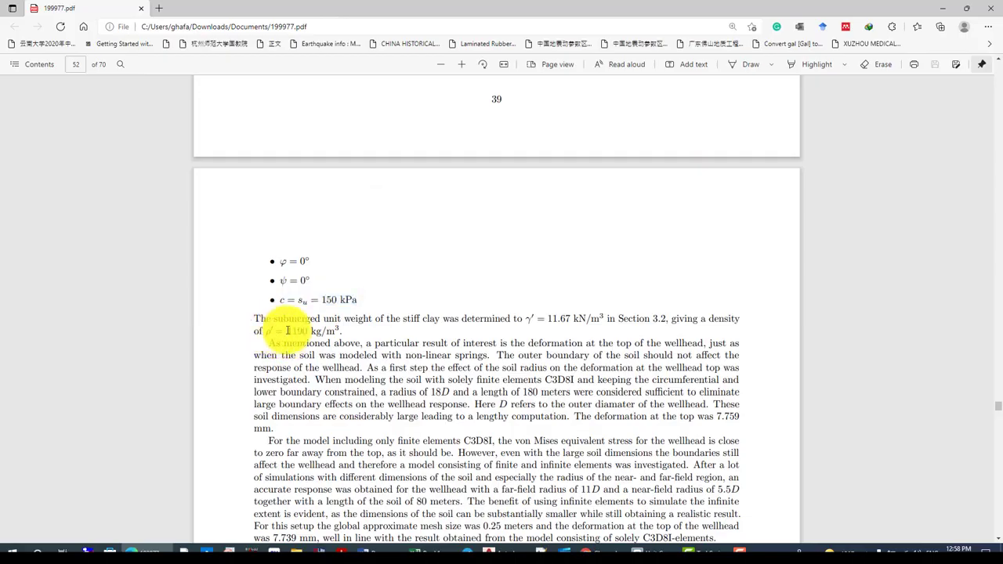
pyautogui.moveTo(288, 330); pyautogui.dragTo(339, 331)
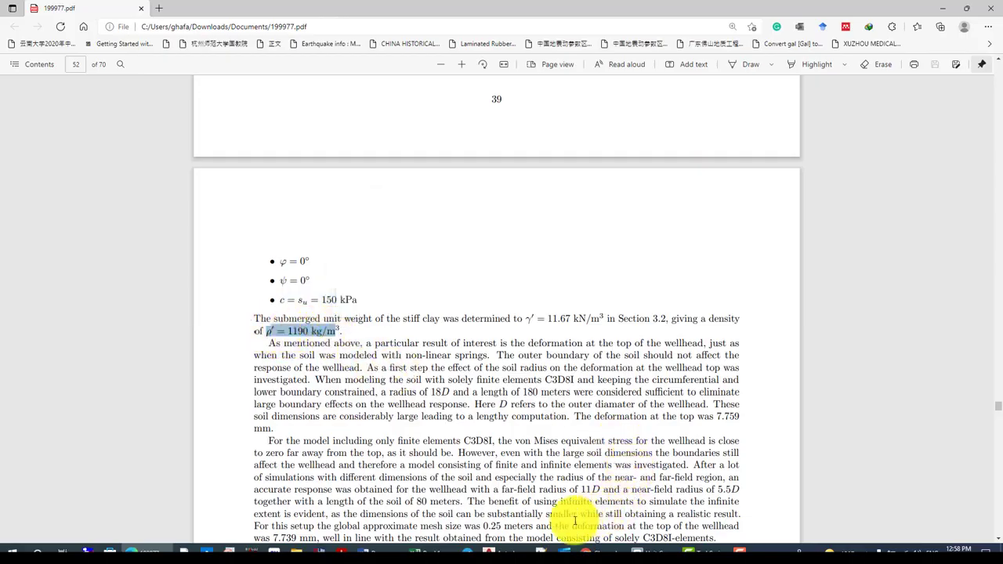
# - Switch to Abaqus/CAE and create a 3D deformable solid extrusion part named Soil
pyautogui.moveTo(627, 545)
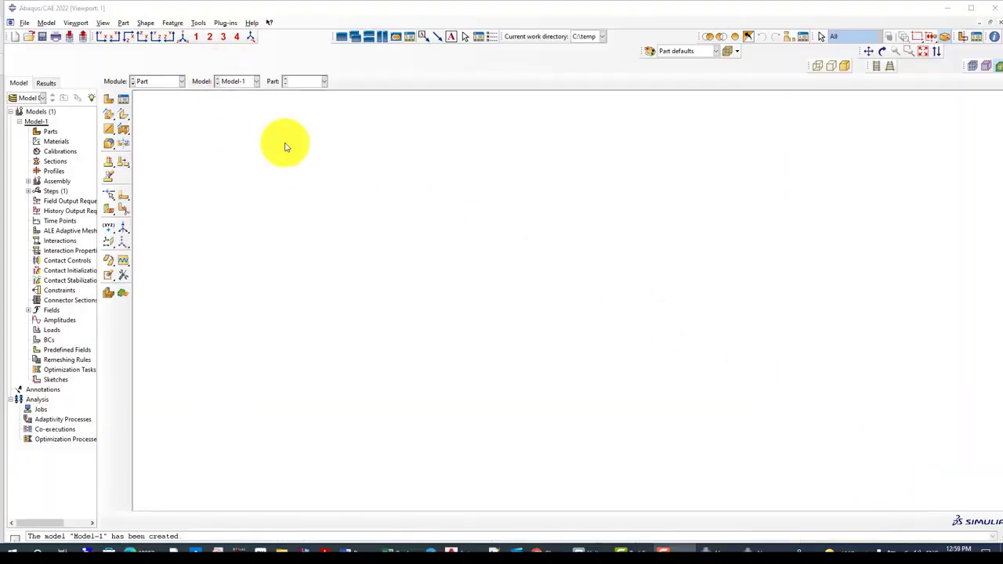
pyautogui.click(108, 98)
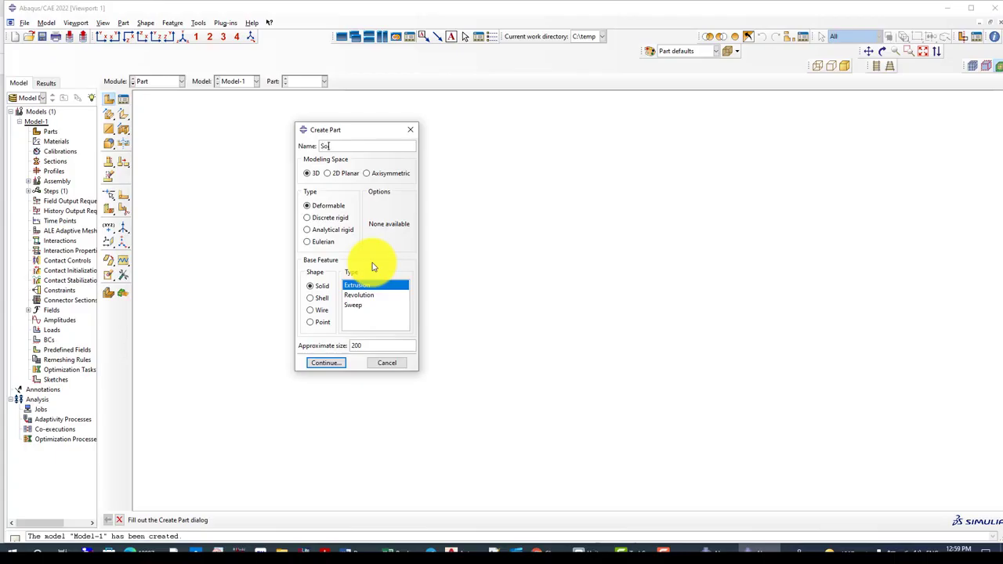
pyautogui.click(363, 347)
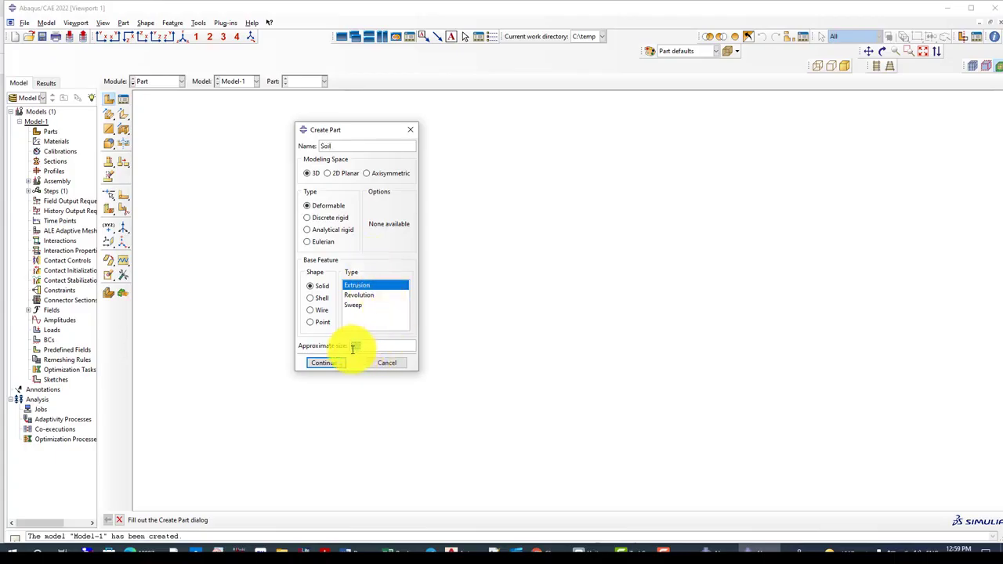
pyautogui.click(334, 364)
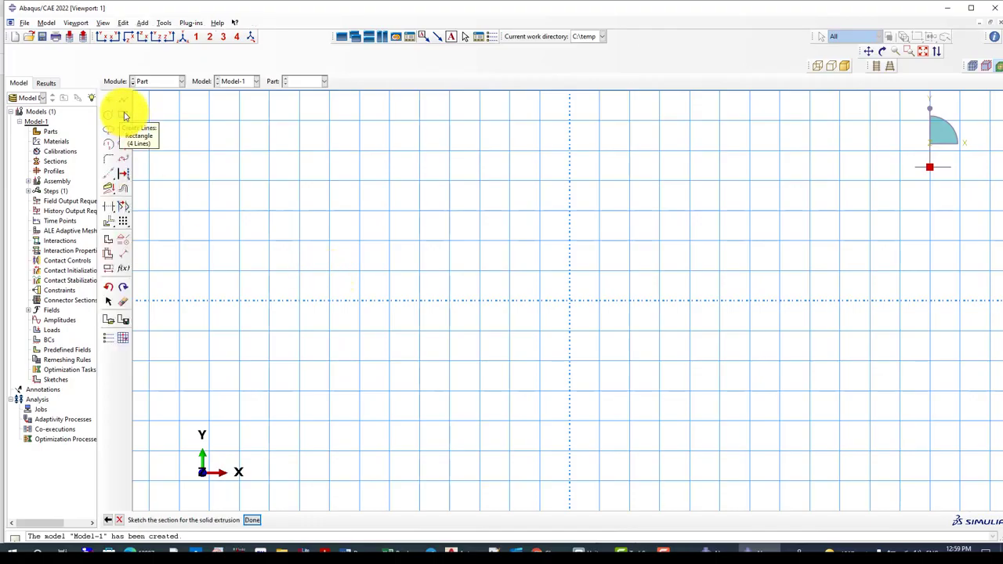
# - Sketch the soil section as a rectangle from corner -15000,-15000 to corner 15000,15000 and extrude it as a blind solid
pyautogui.click(123, 115)
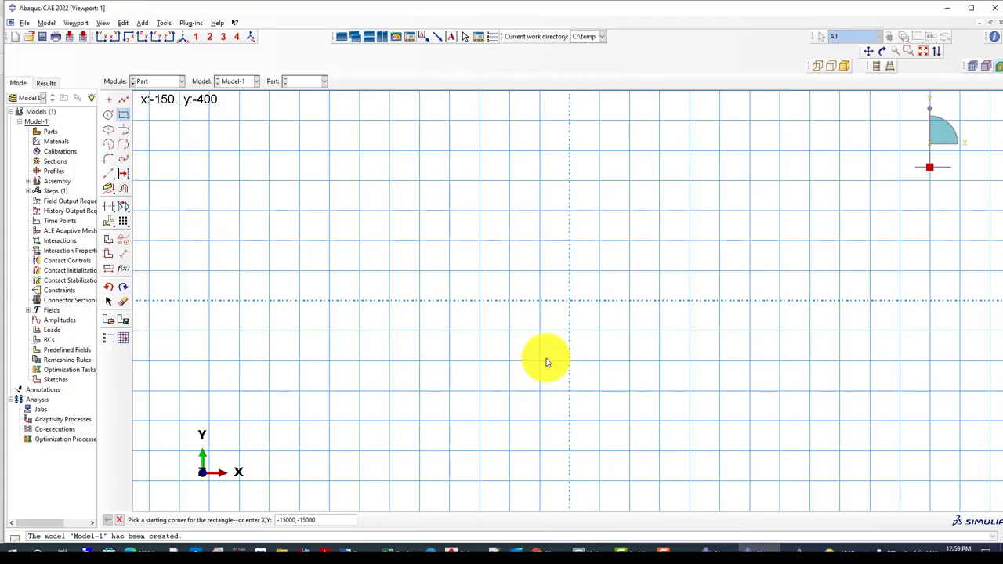
pyautogui.press('Return')
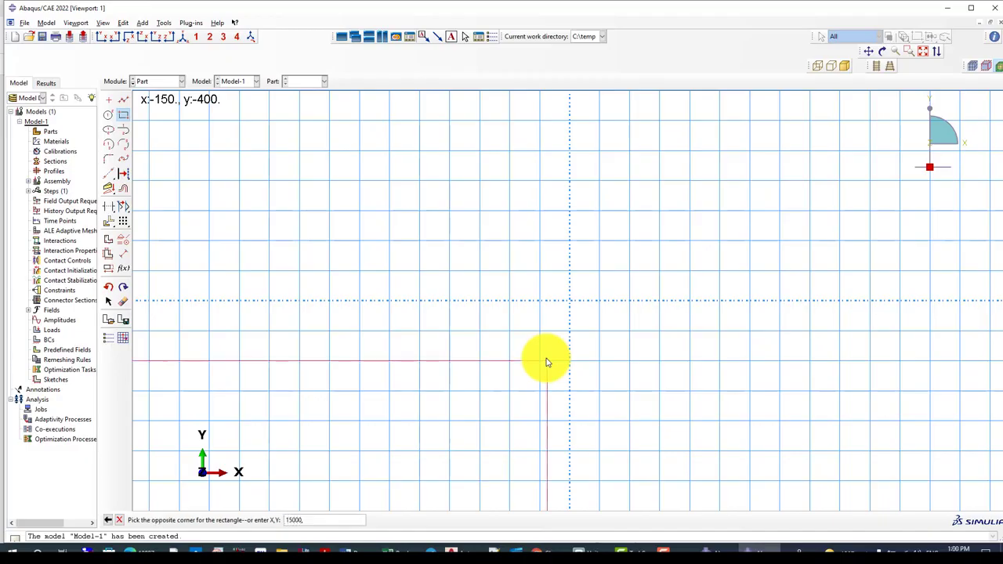
pyautogui.write('15000,15000')
pyautogui.press('Return')
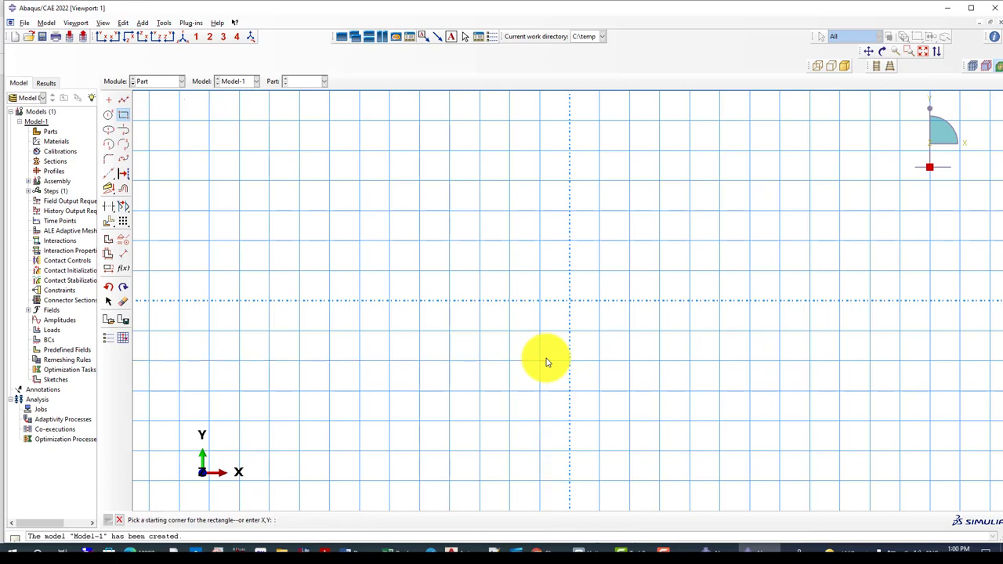
pyautogui.press('Escape')
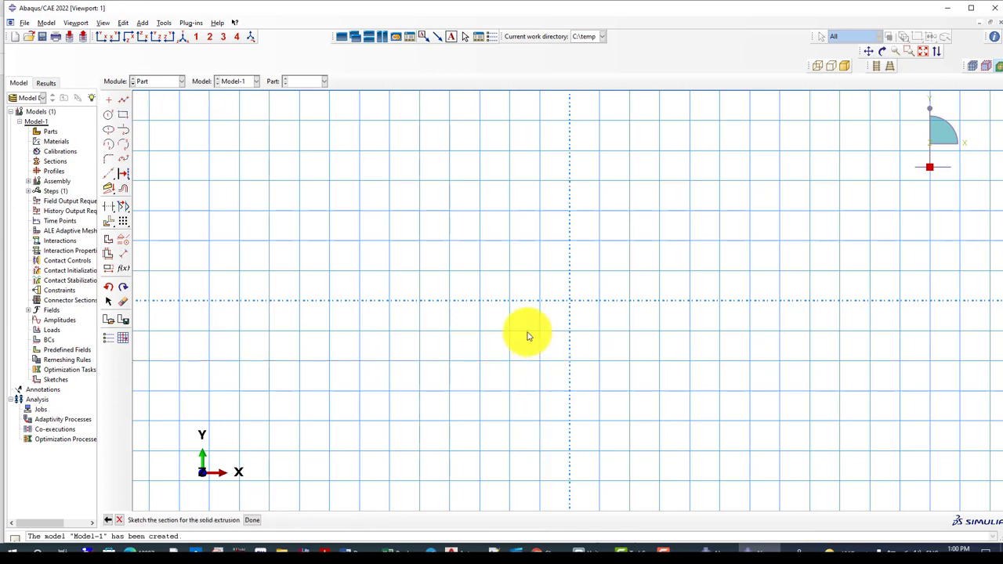
pyautogui.middleClick(526, 334)
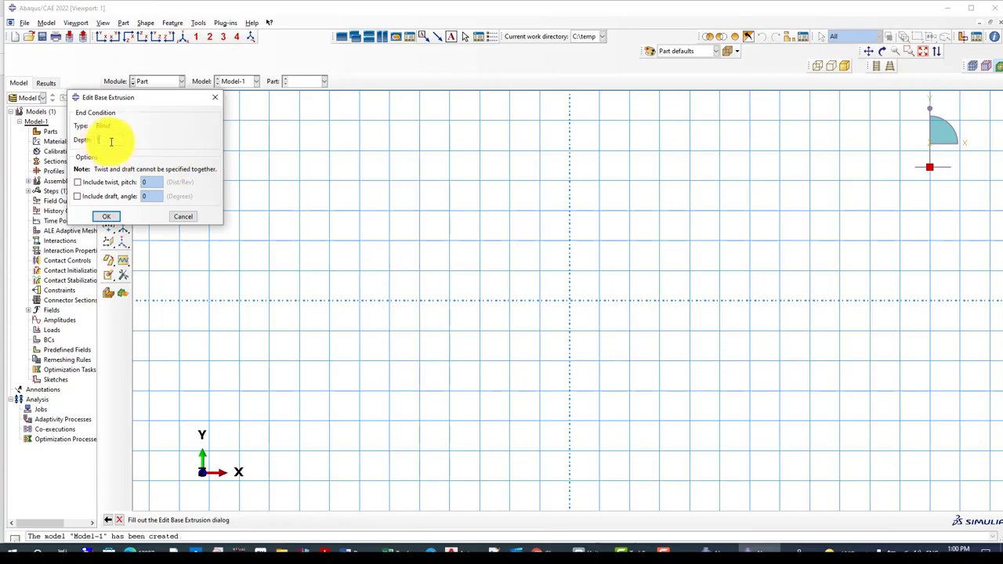
pyautogui.click(106, 219)
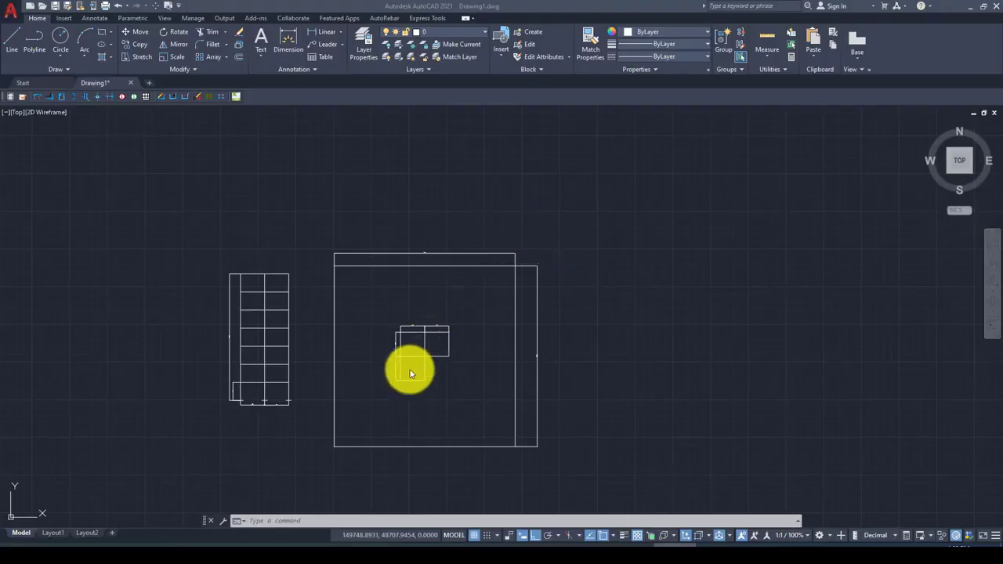
# - Examine the building plan in the AutoCAD drawing, reading the bay dimensions and its placement within the soil outline
pyautogui.scroll(3, 410, 370)
pyautogui.scroll(-4, 436, 263)
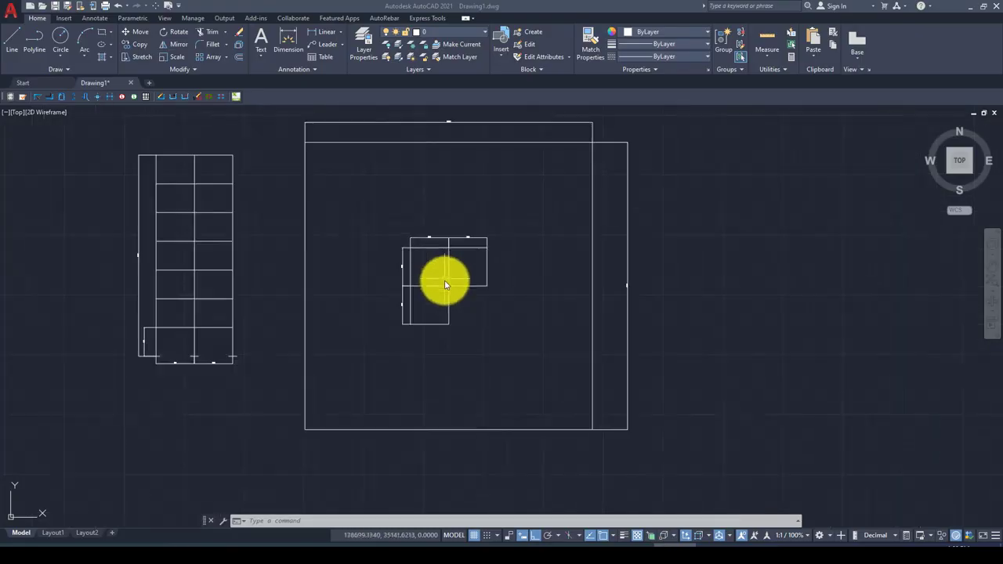
pyautogui.scroll(4, 439, 287)
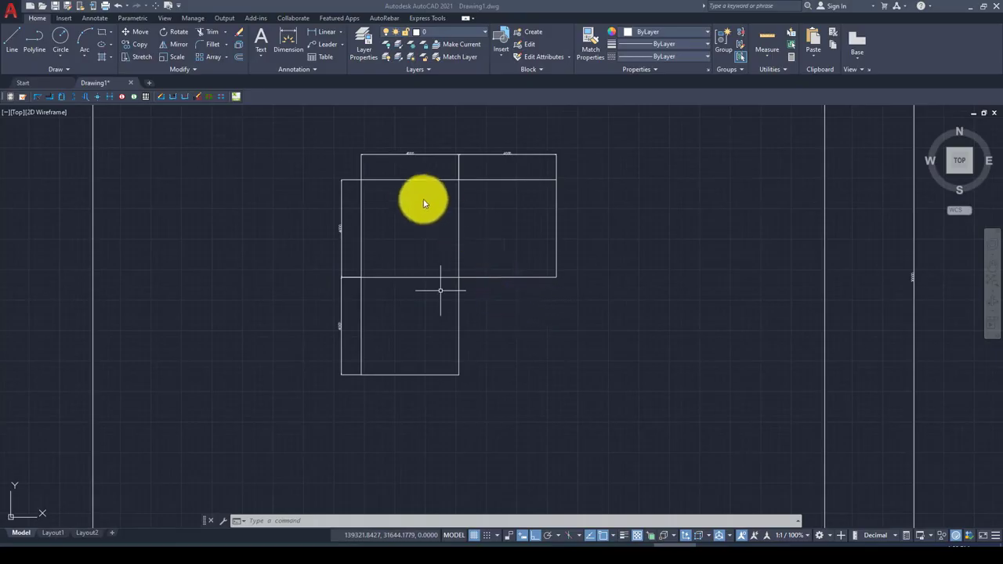
pyautogui.scroll(-4, 408, 206)
pyautogui.scroll(6, 392, 190)
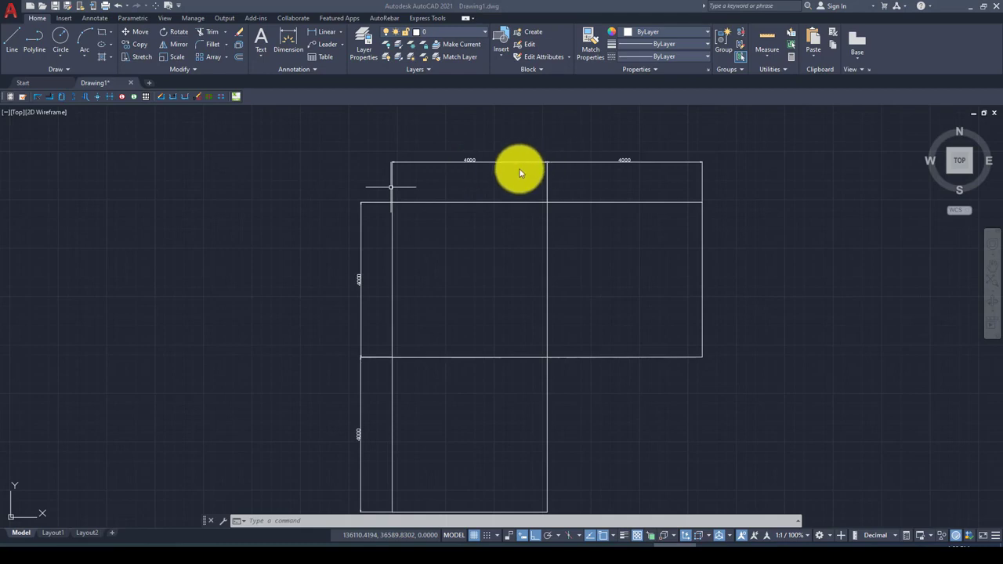
pyautogui.scroll(-2, 487, 172)
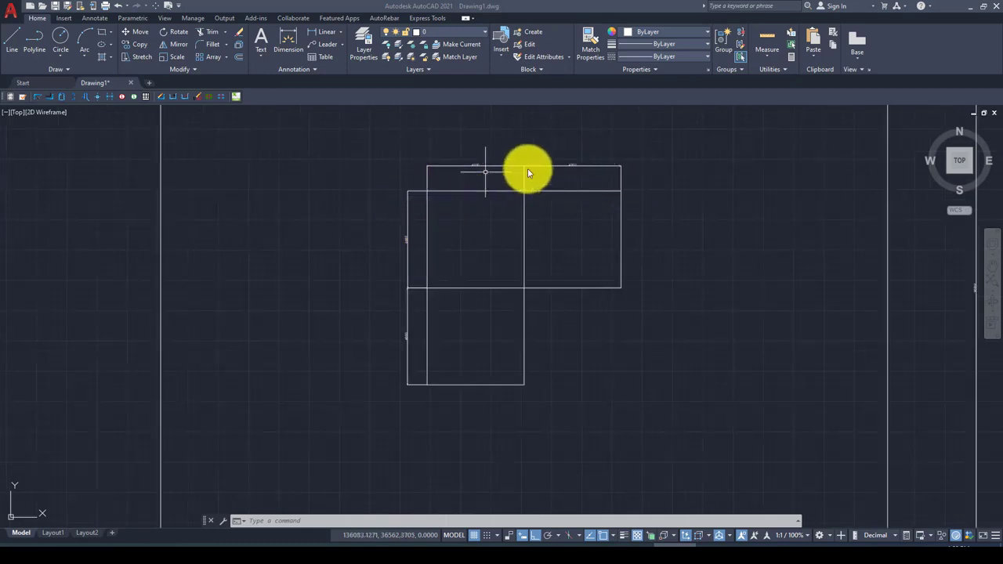
pyautogui.scroll(4, 528, 168)
pyautogui.scroll(-6, 444, 262)
pyautogui.scroll(3, 512, 268)
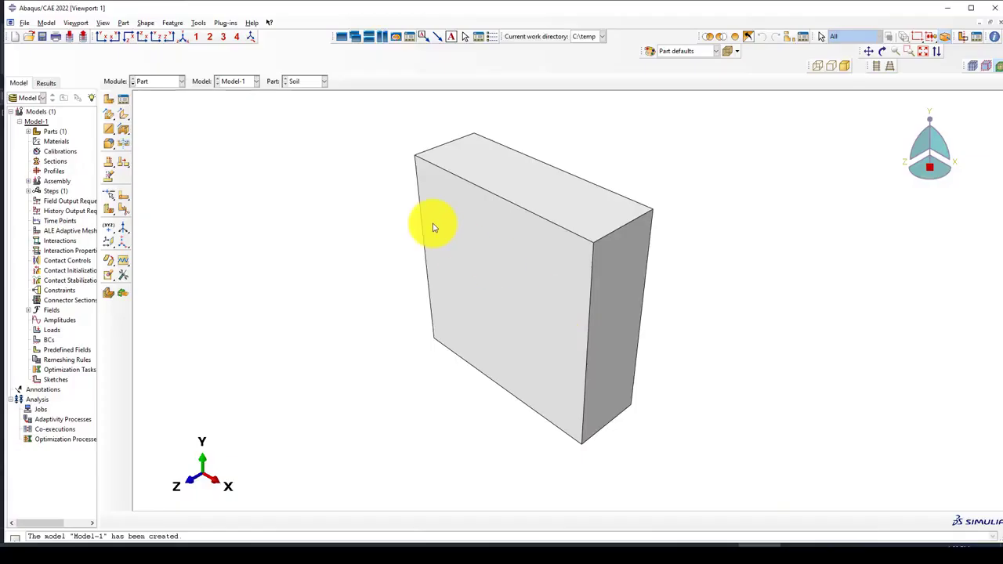
# - Switch to Abaqus/CAE and create a 3D deformable solid extrusion part named Concrete-Foundation
pyautogui.click(110, 101)
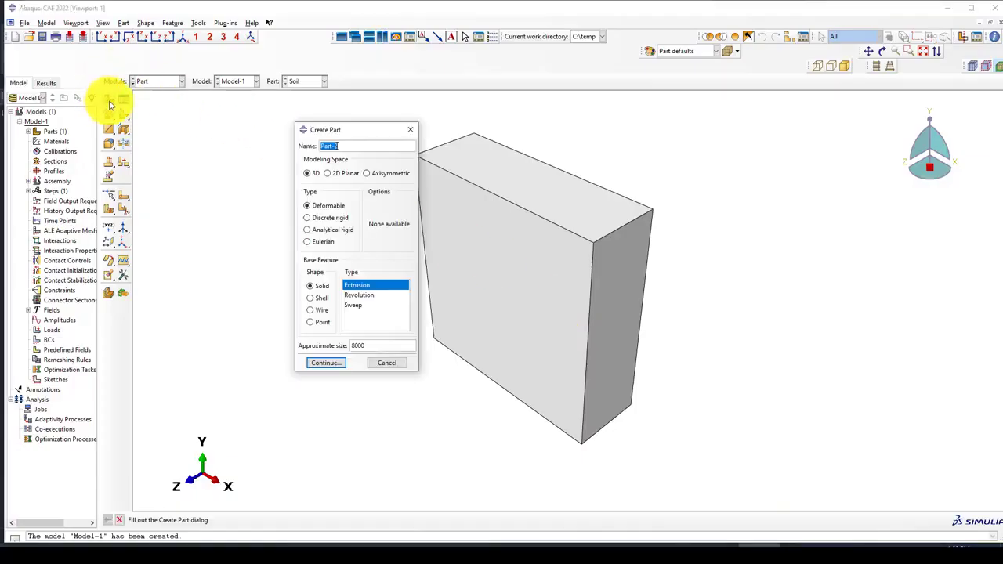
pyautogui.write('Concrete-Foundation')
pyautogui.click(324, 363)
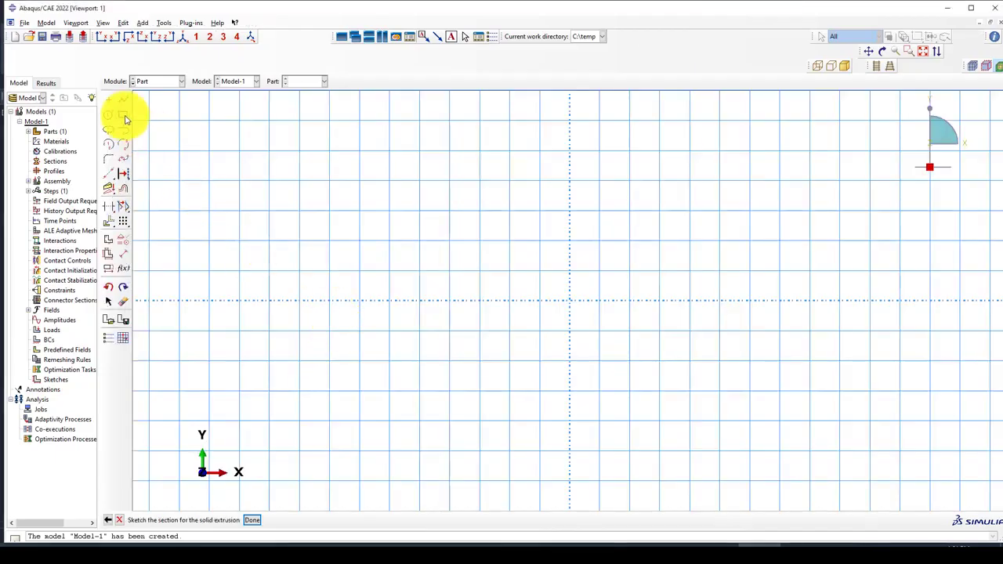
# - Sketch the foundation section as a rectangle with its opposite corner at 5000,5000 and extrude it as a blind solid 1000 deep
pyautogui.click(123, 115)
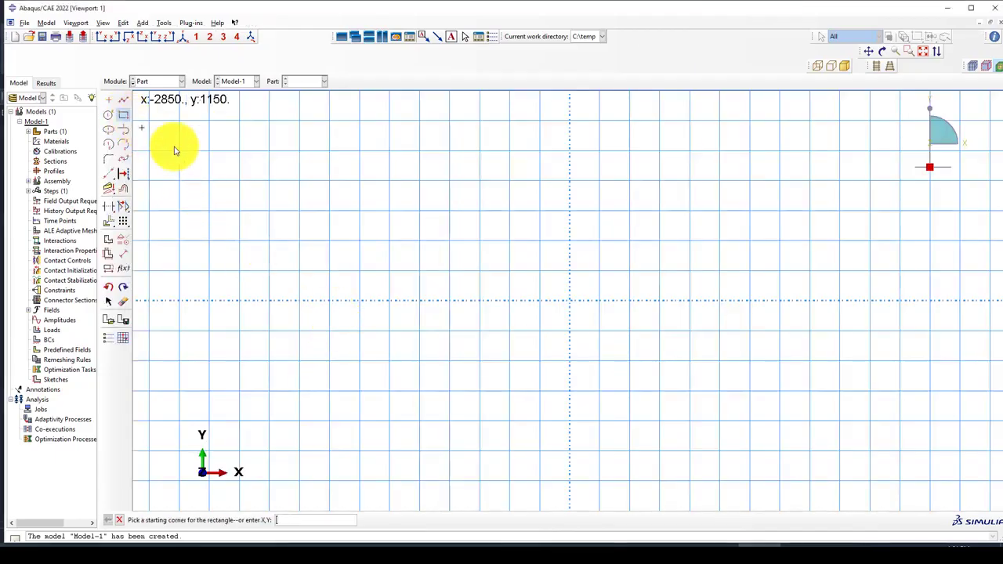
pyautogui.click(248, 269)
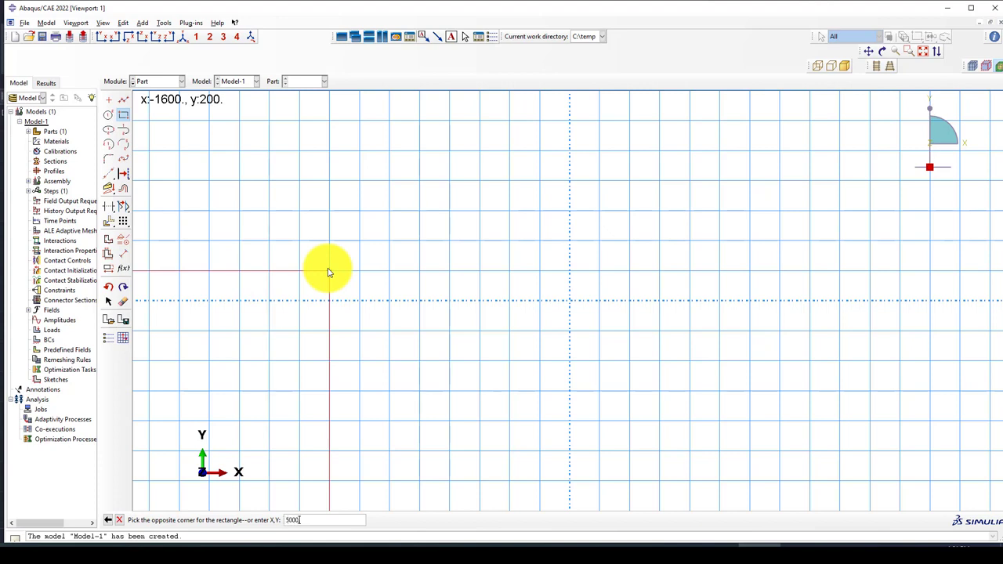
pyautogui.write('5000,5000')
pyautogui.press('Return')
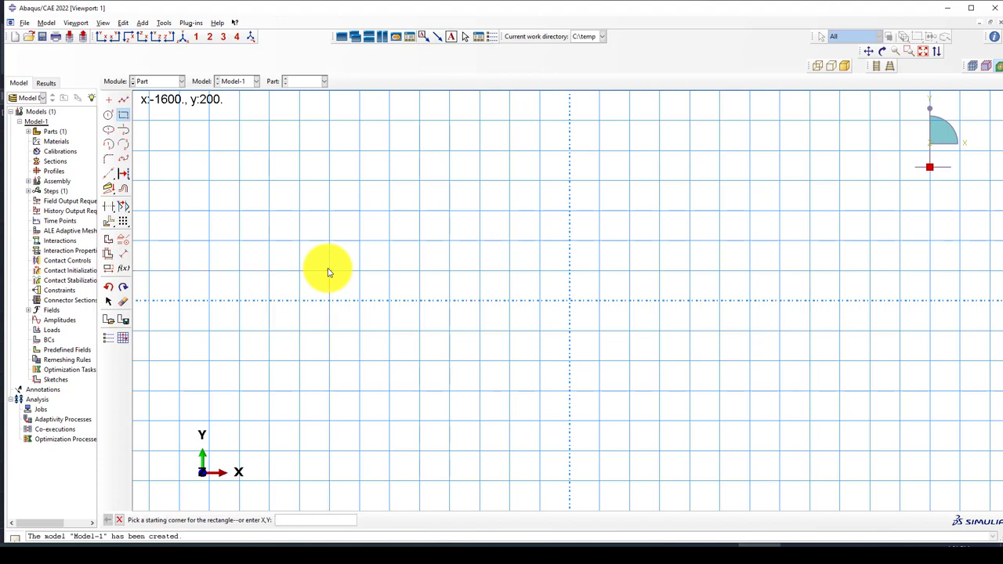
pyautogui.press('Escape')
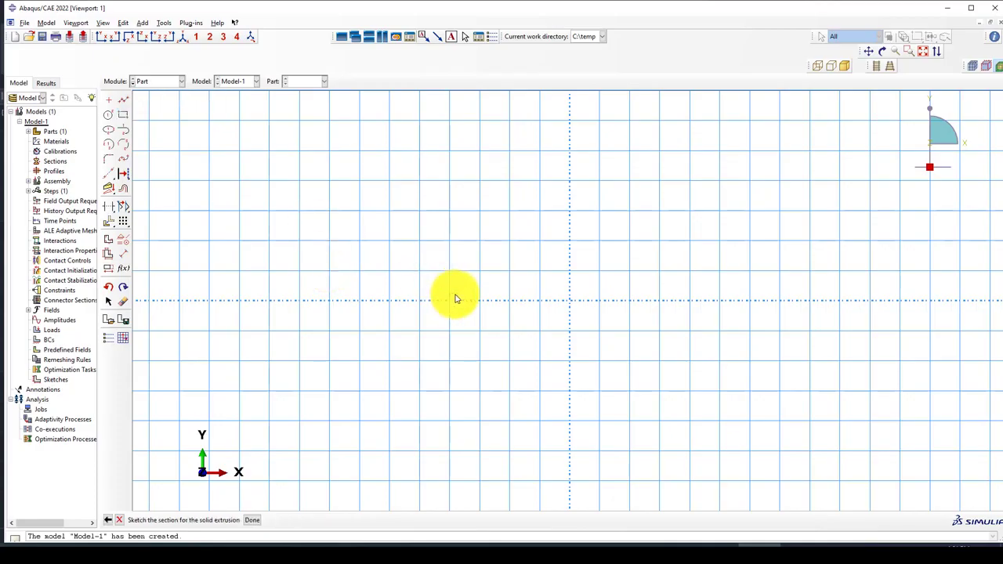
pyautogui.middleClick(410, 283)
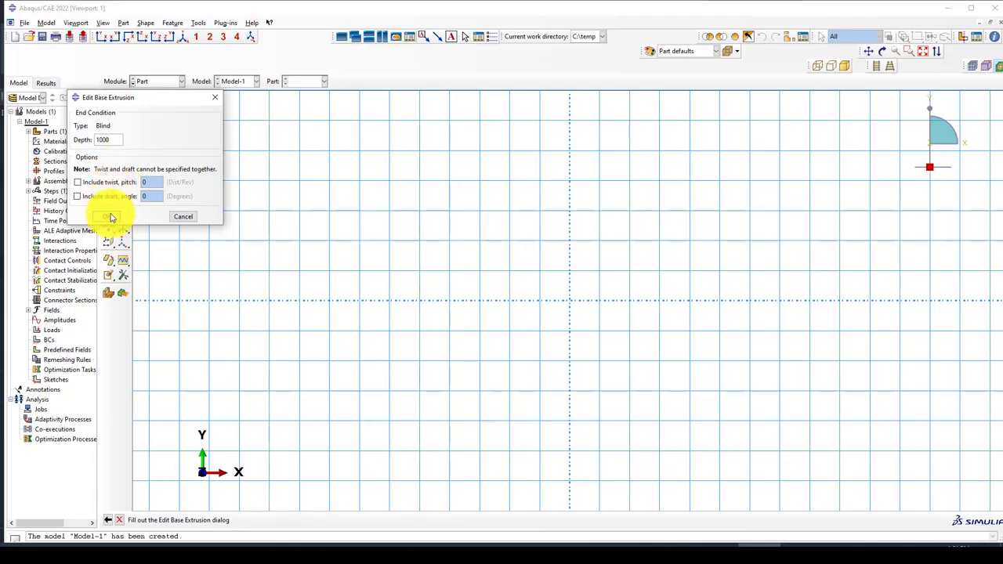
pyautogui.click(107, 216)
pyautogui.scroll(2, 418, 272)
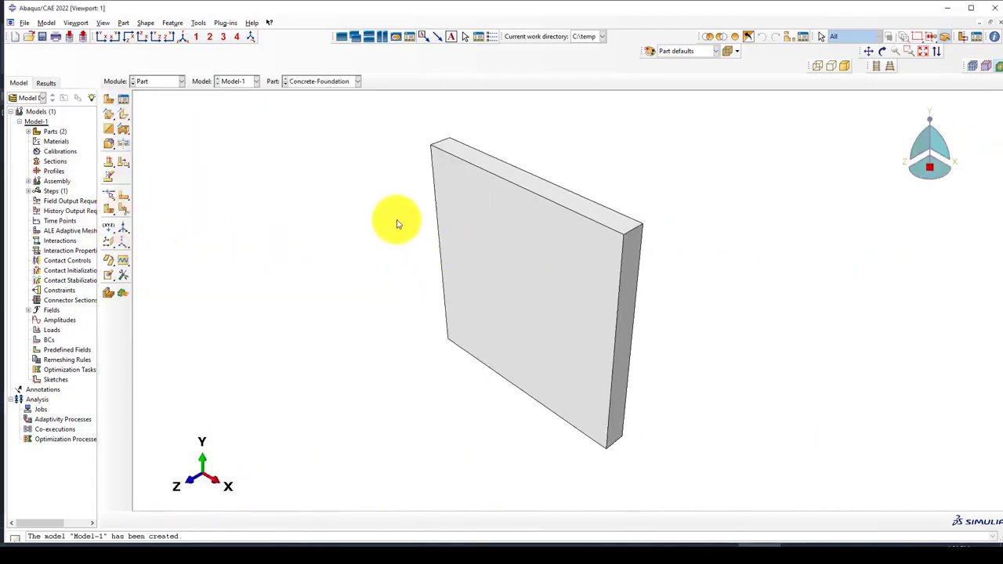
pyautogui.click(171, 87)
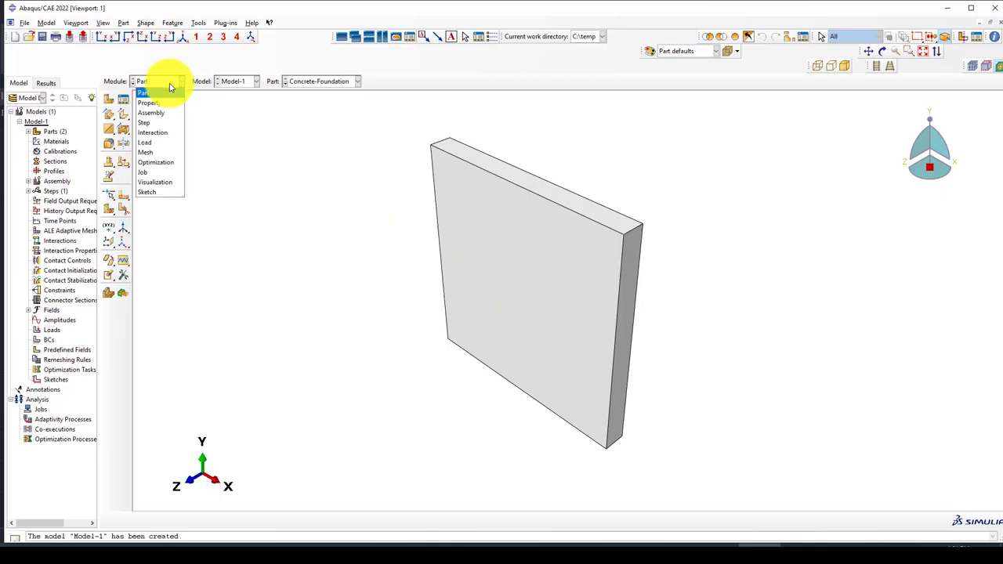
pyautogui.click(171, 87)
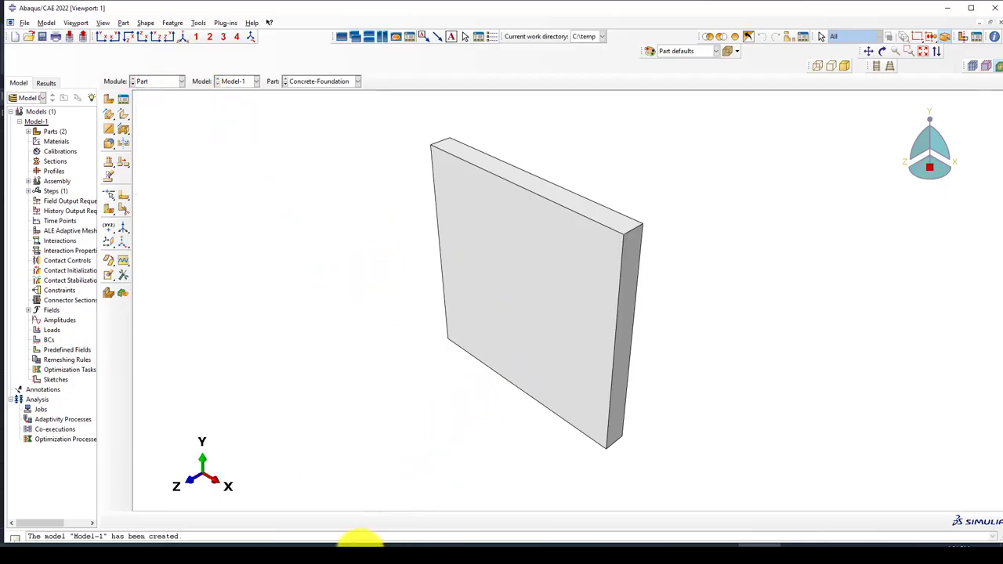
# - Switch to the Word document and add the lines "Beam_Box 300x200x20 mm" and "Columns Box 300x300x25" below the title
pyautogui.click(392, 541)
pyautogui.click(383, 254)
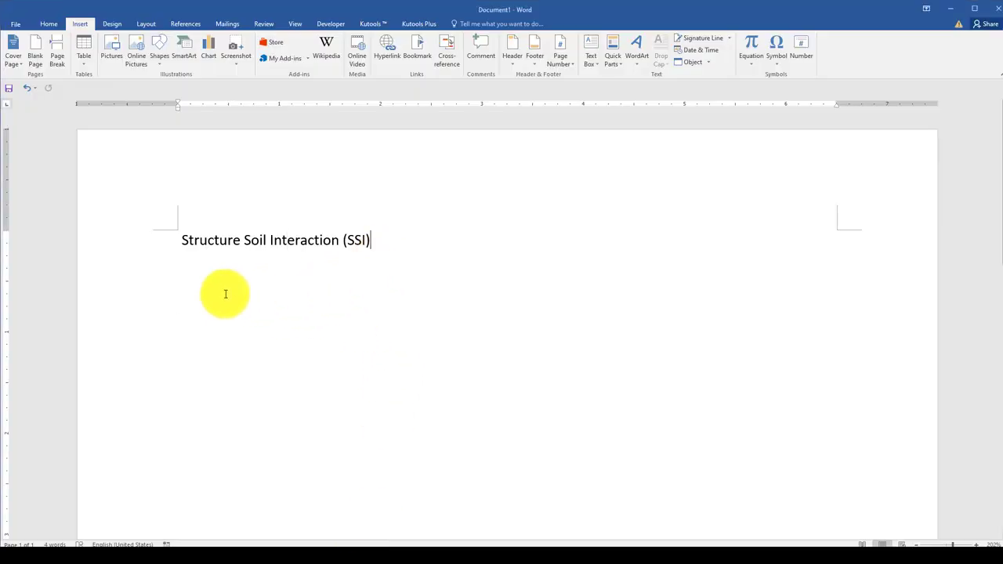
pyautogui.write('Beam_Box 300x200x20 mm')
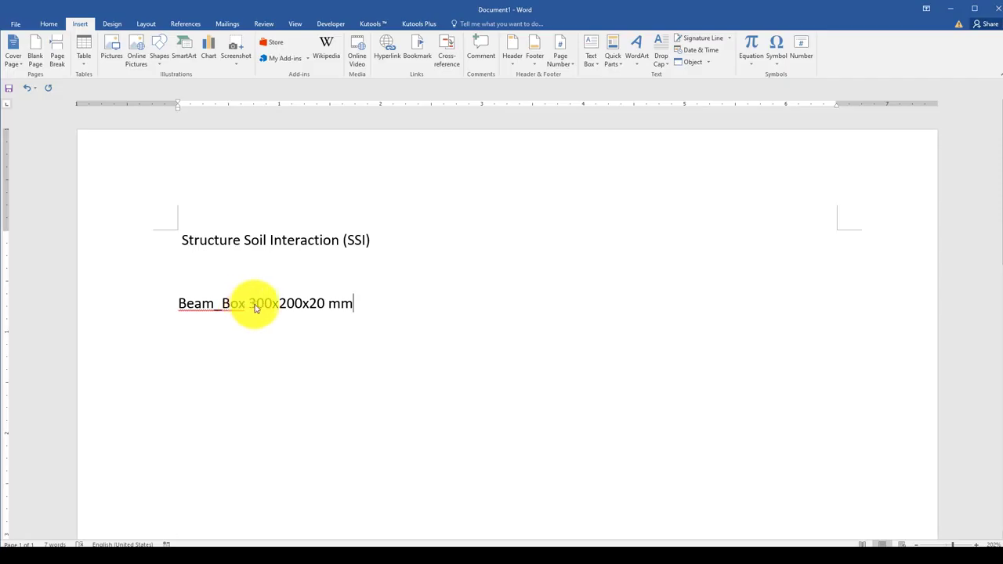
pyautogui.moveTo(279, 305); pyautogui.dragTo(318, 305)
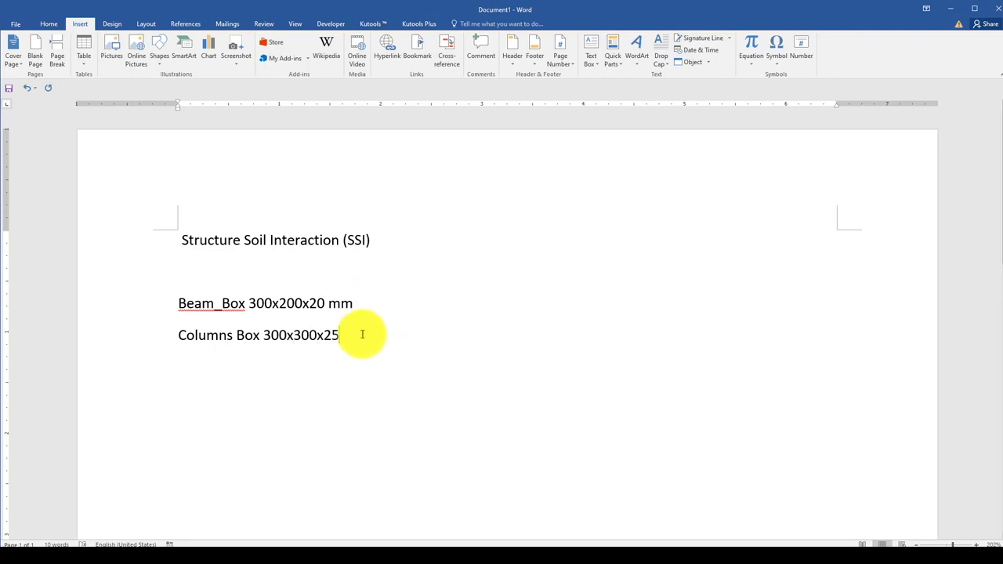
pyautogui.press('Return')
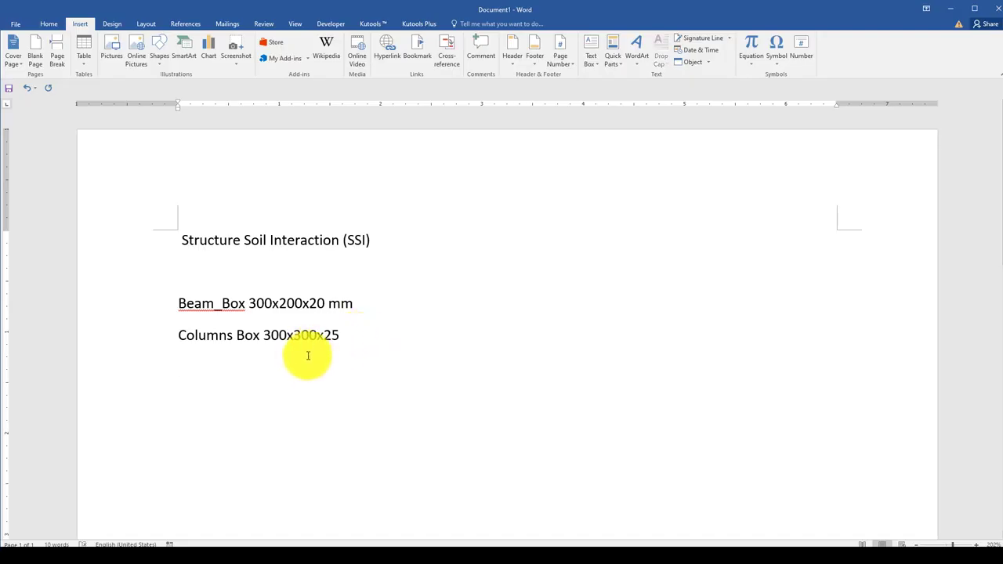
pyautogui.hotkey('shift', 'Up')
pyautogui.hotkey('shift', 'Up')
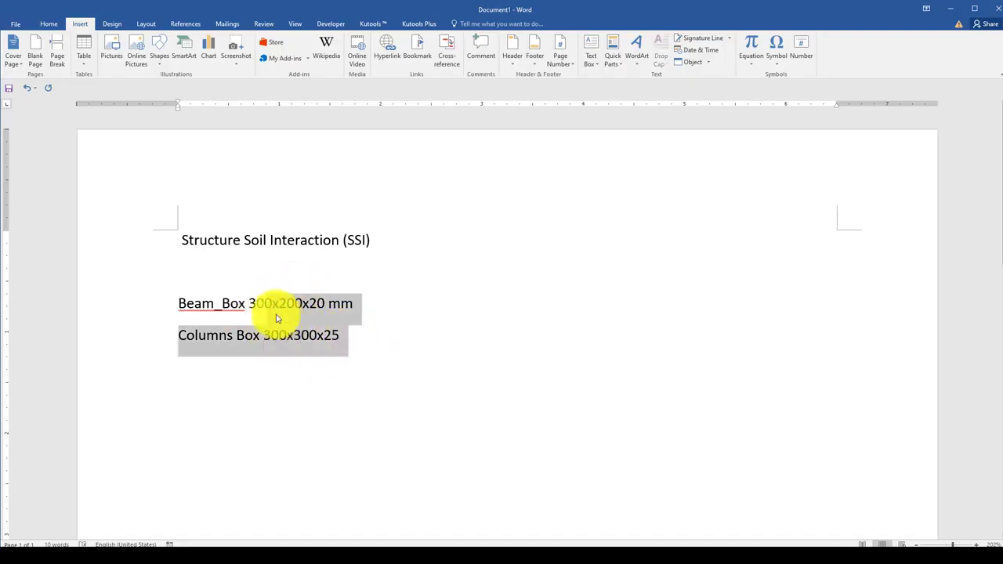
pyautogui.click(323, 336)
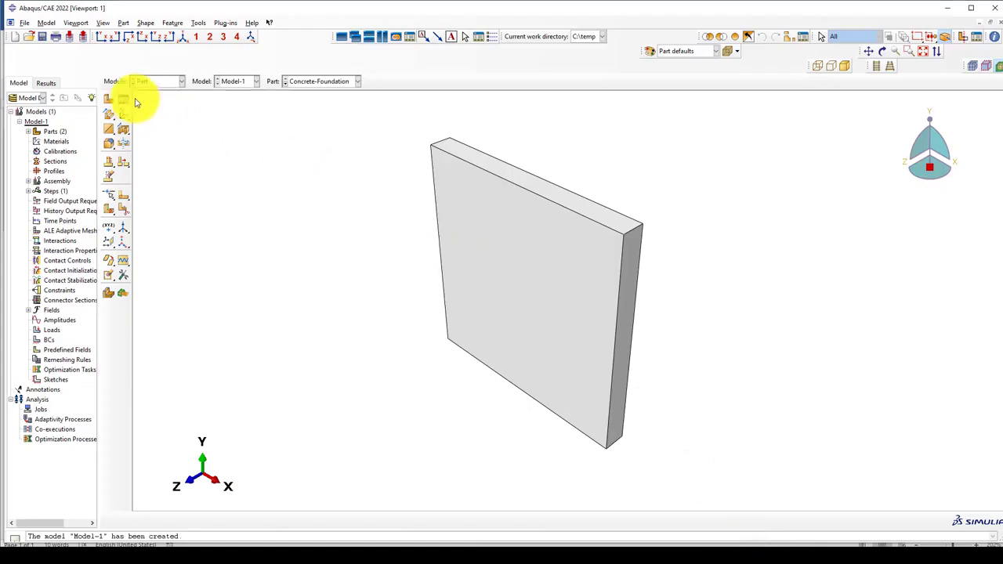
# - Switch to Abaqus/CAE and create a 3D deformable planar wire part named Column
pyautogui.click(109, 98)
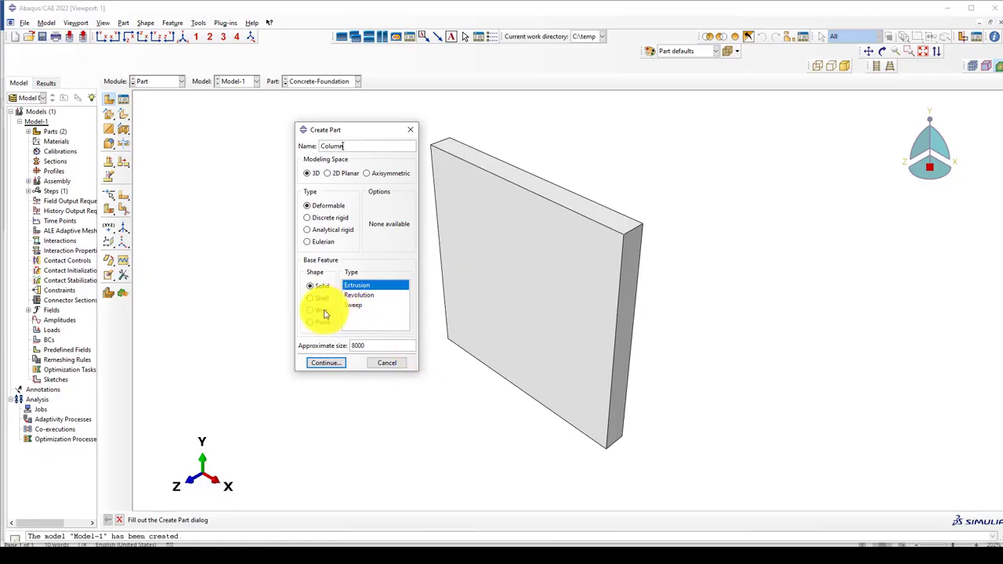
pyautogui.click(320, 312)
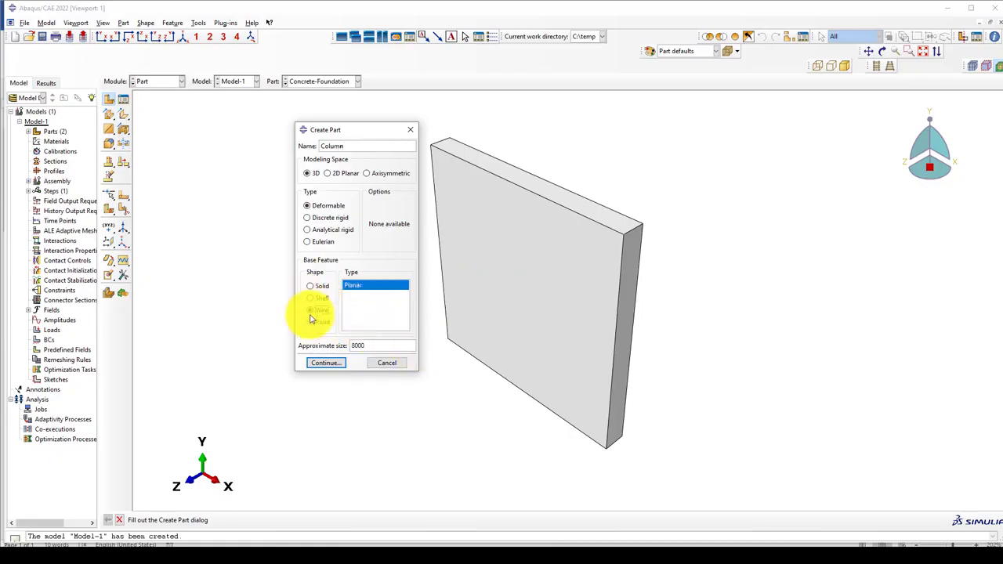
pyautogui.click(325, 363)
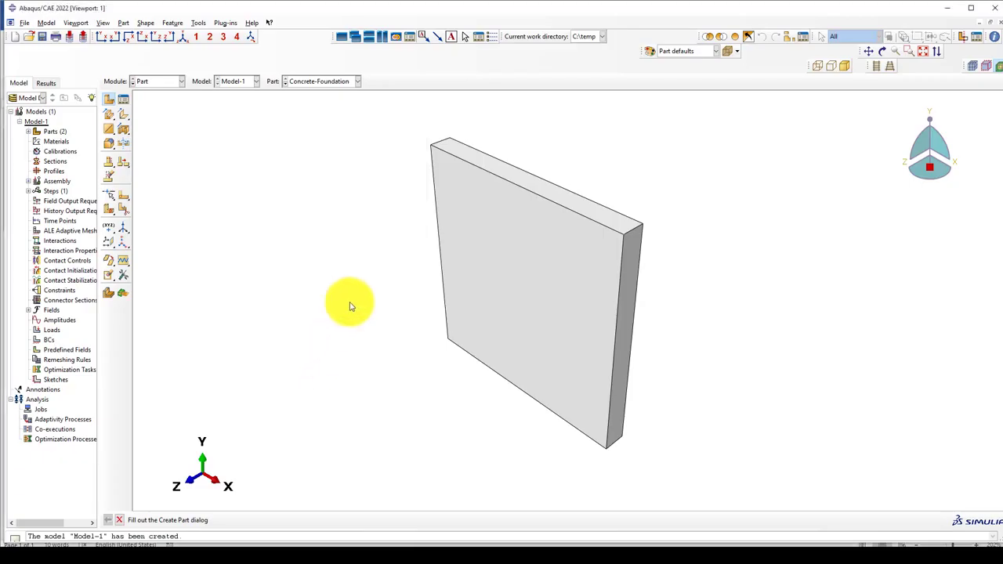
# - Sketch a horizontal line about 2000 long, starting at the origin and running along the positive X axis
pyautogui.click(126, 102)
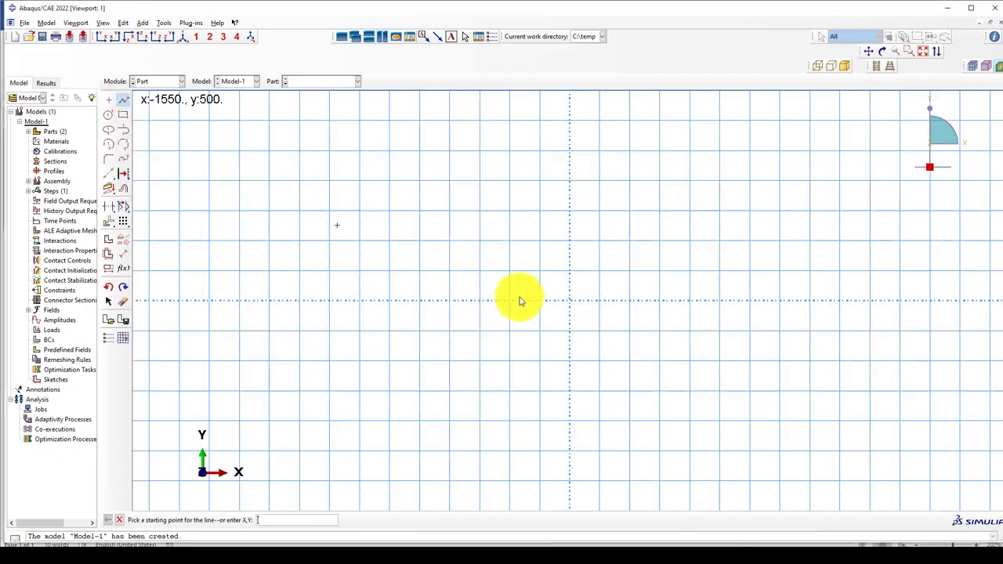
pyautogui.click(570, 300)
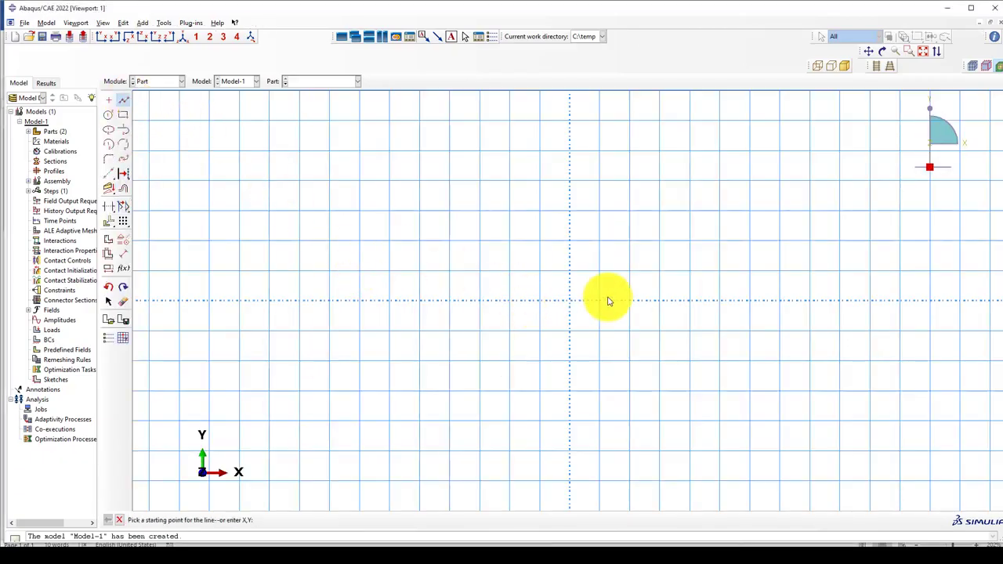
pyautogui.click(870, 301)
pyautogui.rightClick(809, 324)
pyautogui.click(830, 374)
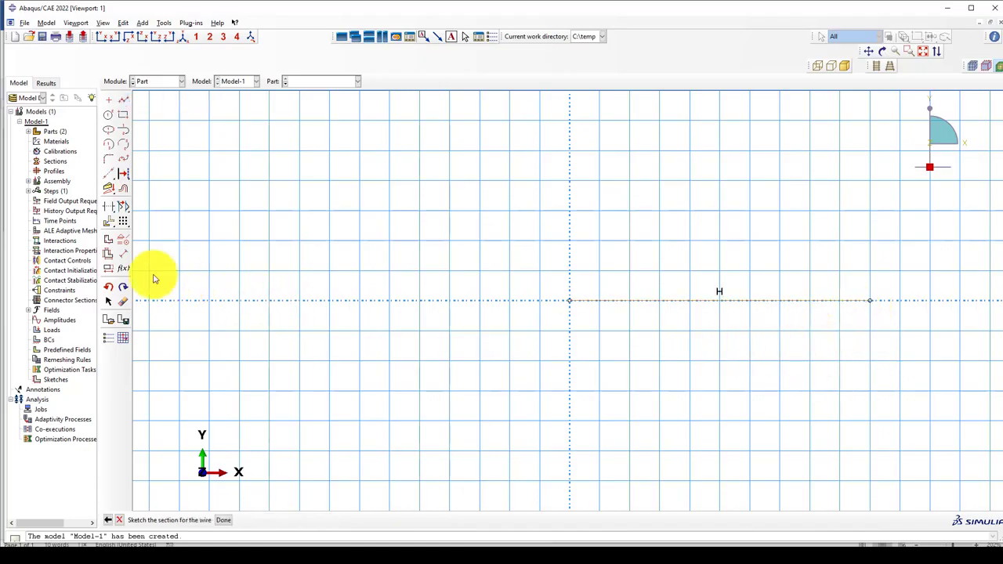
# - Dimension the column line to a length of 3000 and finish the wire sketch
pyautogui.click(123, 253)
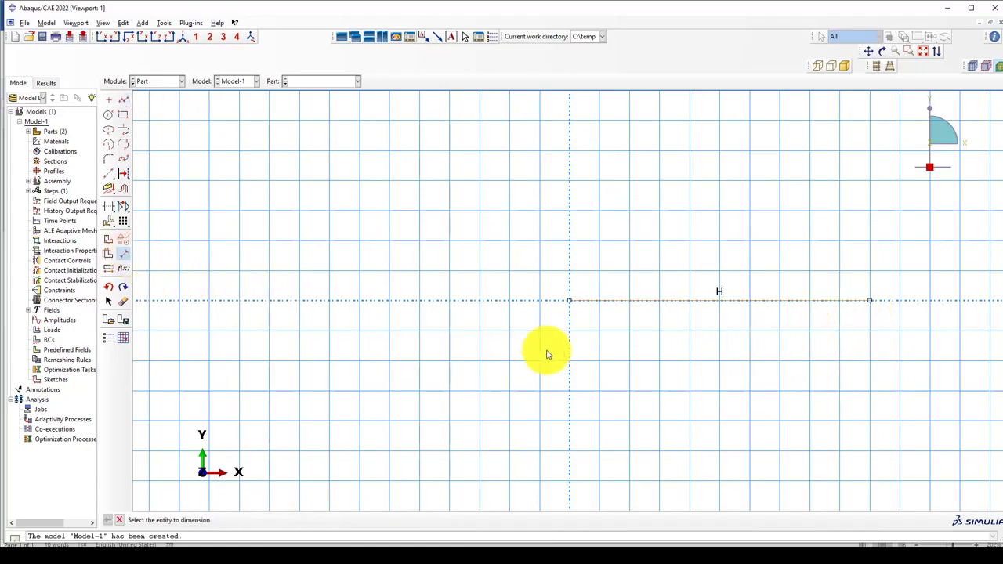
pyautogui.click(632, 307)
pyautogui.click(634, 343)
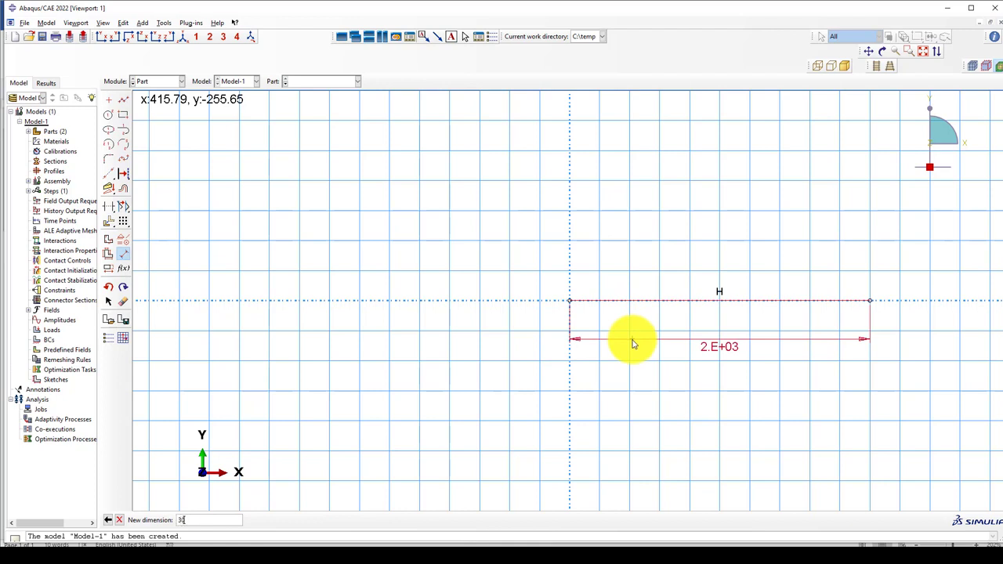
pyautogui.press('Return')
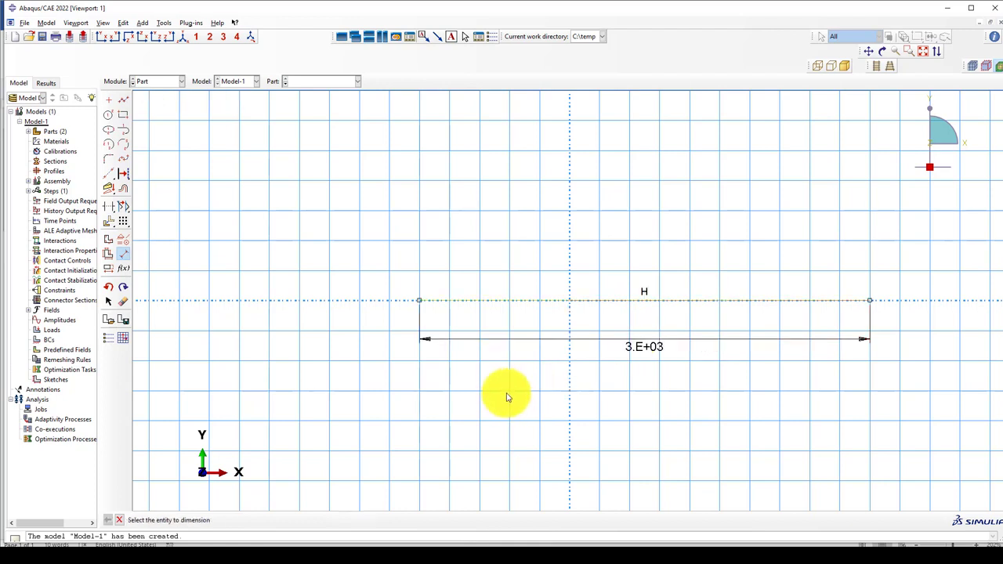
pyautogui.press('Escape')
pyautogui.middleClick(471, 382)
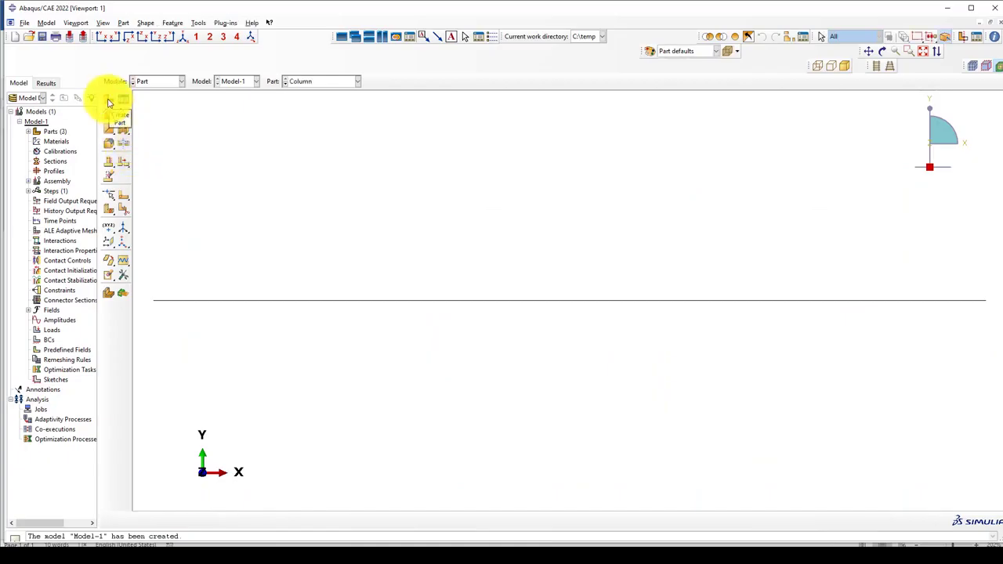
# - Copy the Column part to a new part named Beam, with all copy options left off
pyautogui.click(29, 131)
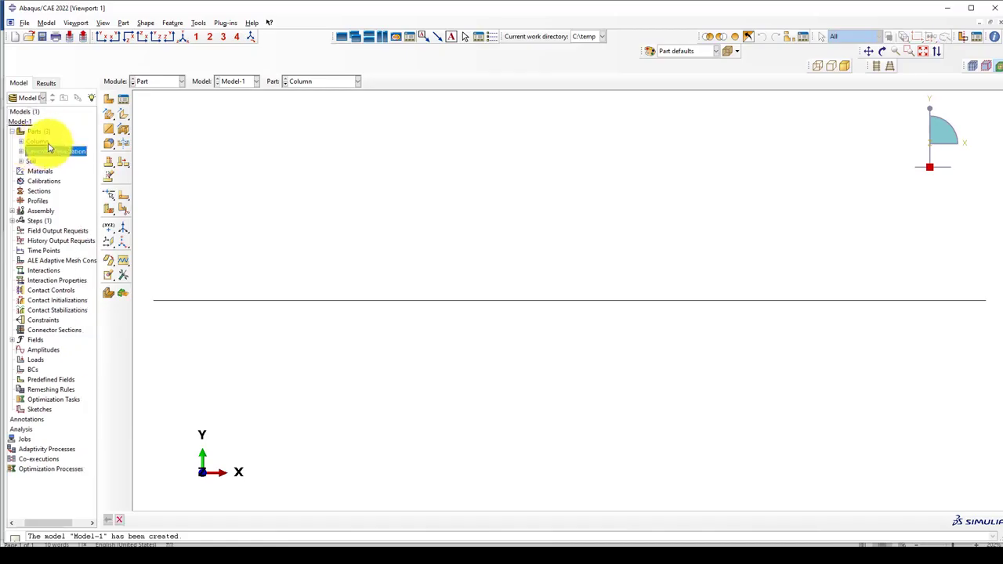
pyautogui.rightClick(45, 142)
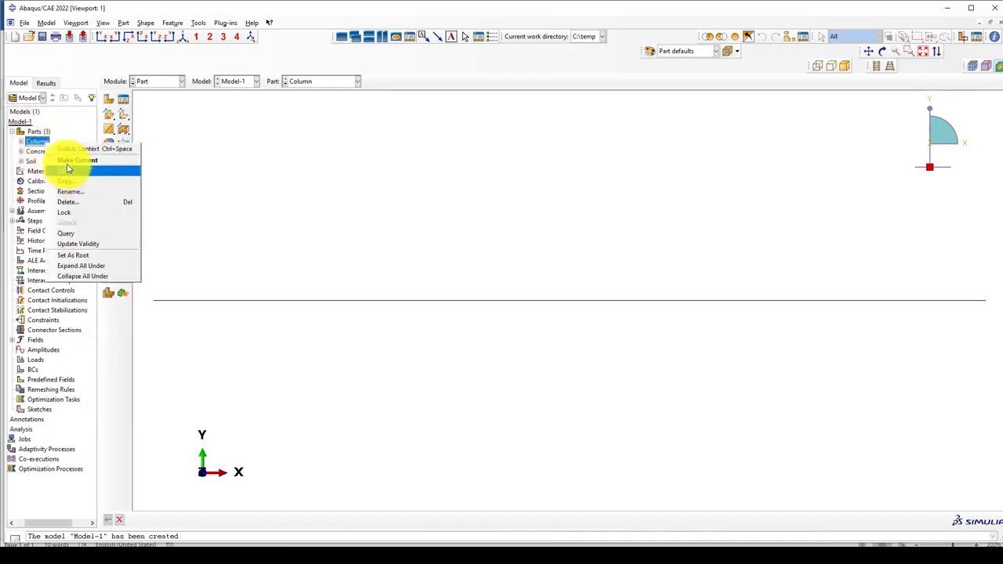
pyautogui.click(67, 173)
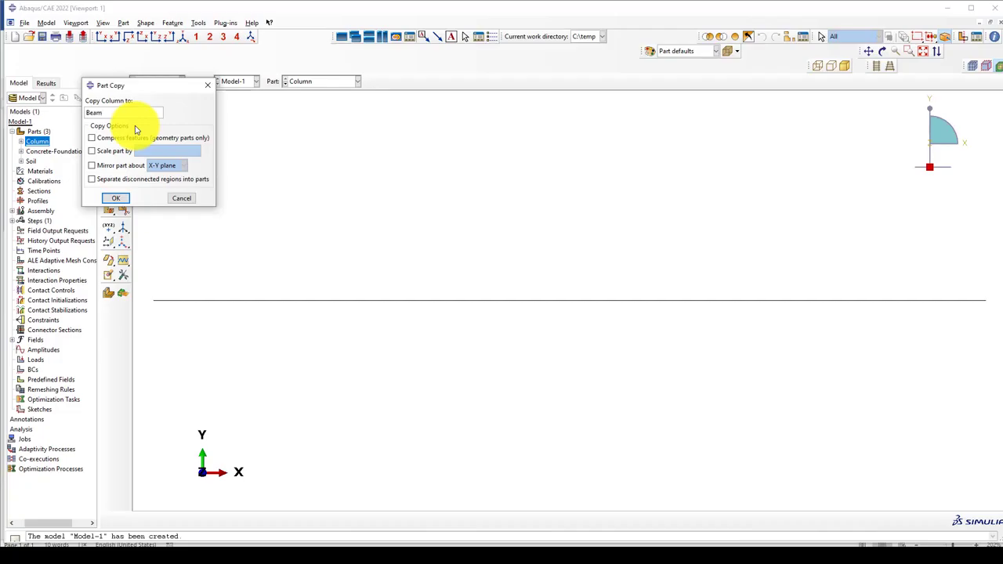
pyautogui.write('Beam')
pyautogui.click(115, 198)
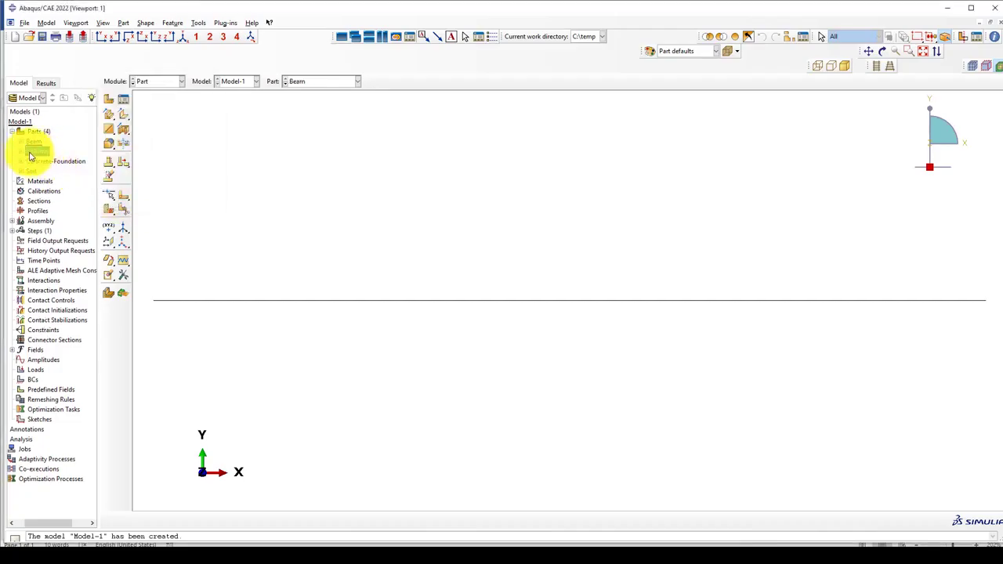
# - Open the Beam part's wire section sketch for editing and set the line's length dimension to 4000
pyautogui.click(34, 151)
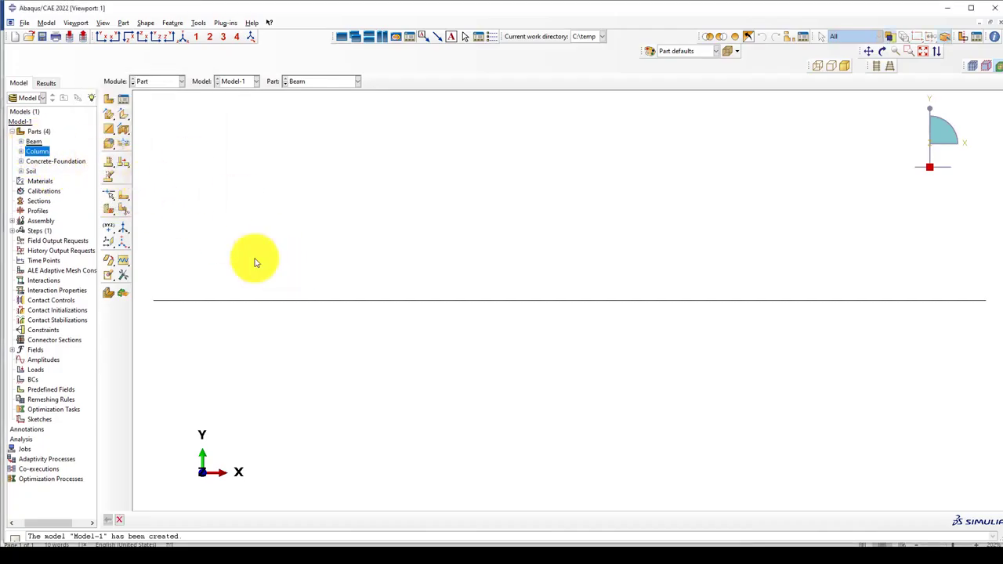
pyautogui.click(317, 300)
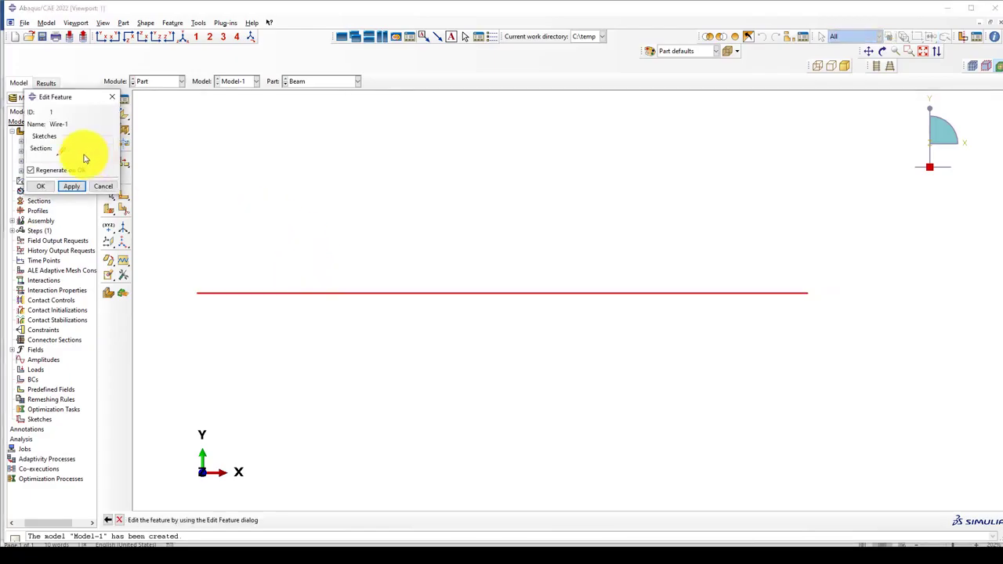
pyautogui.click(85, 157)
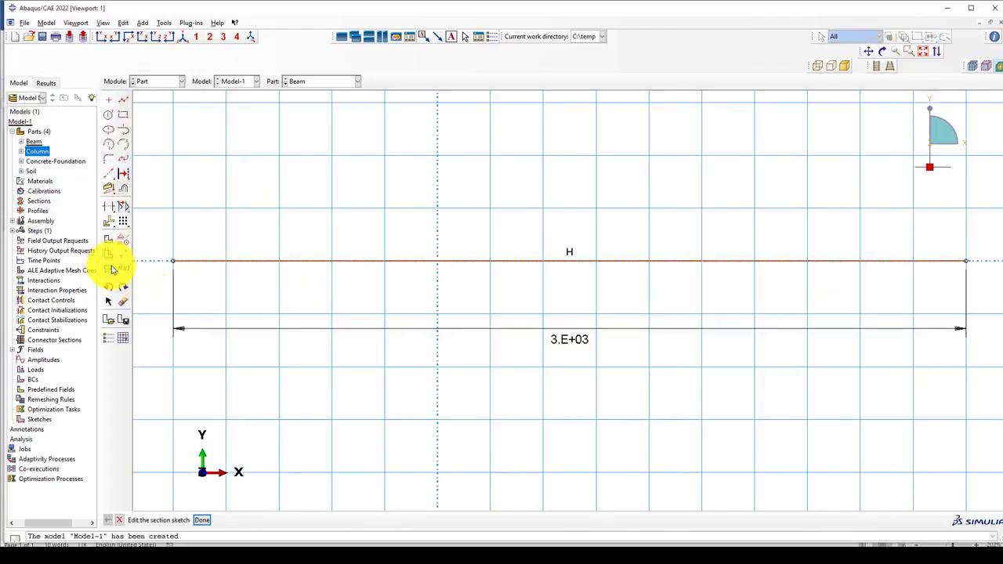
pyautogui.click(110, 269)
pyautogui.click(570, 341)
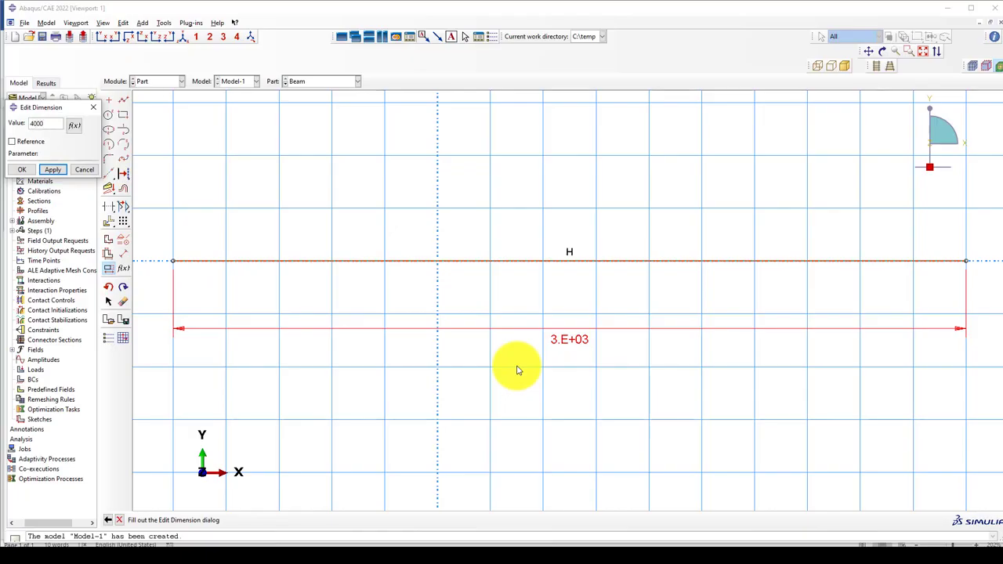
pyautogui.click(52, 169)
pyautogui.click(22, 169)
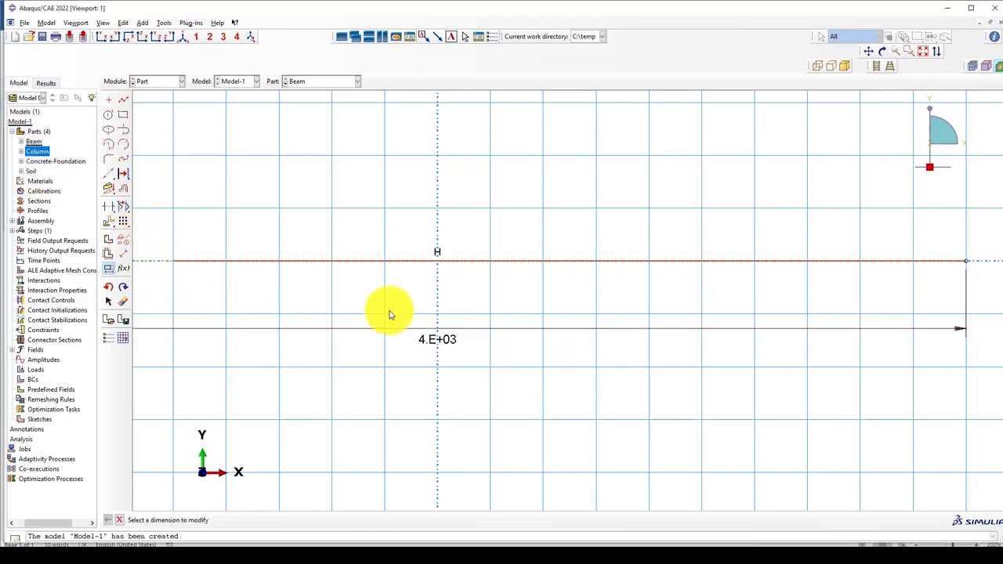
# - Finish the Beam section sketch and apply the wire feature edit so the part regenerates
pyautogui.scroll(-2, 408, 315)
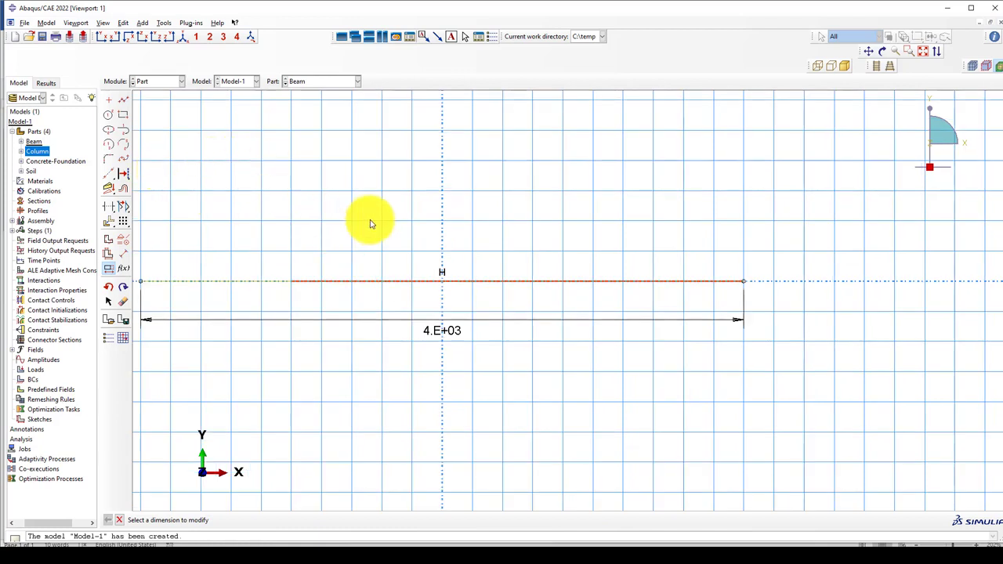
pyautogui.scroll(-1, 370, 224)
pyautogui.middleClick(367, 243)
pyautogui.middleClick(367, 244)
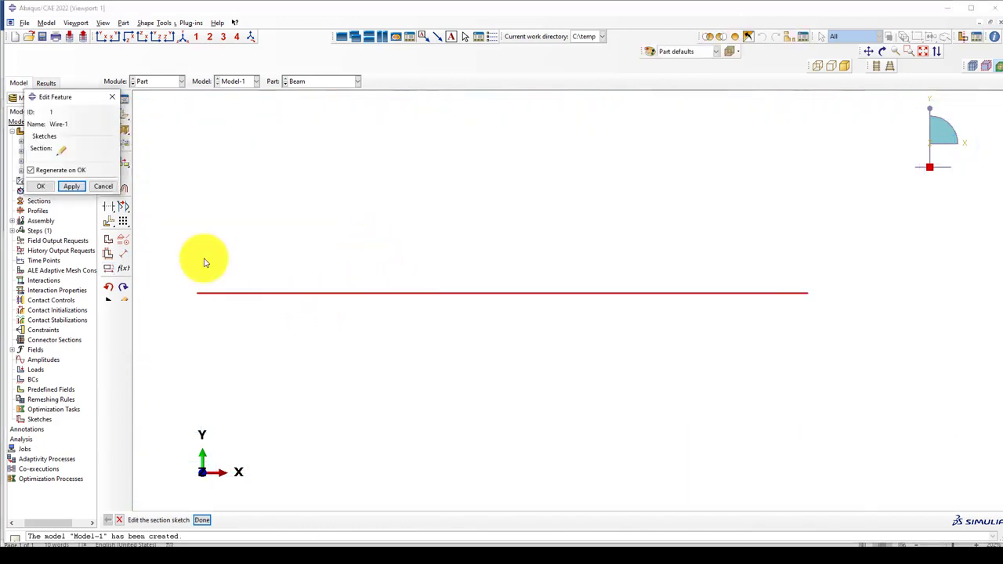
pyautogui.click(71, 186)
pyautogui.click(40, 186)
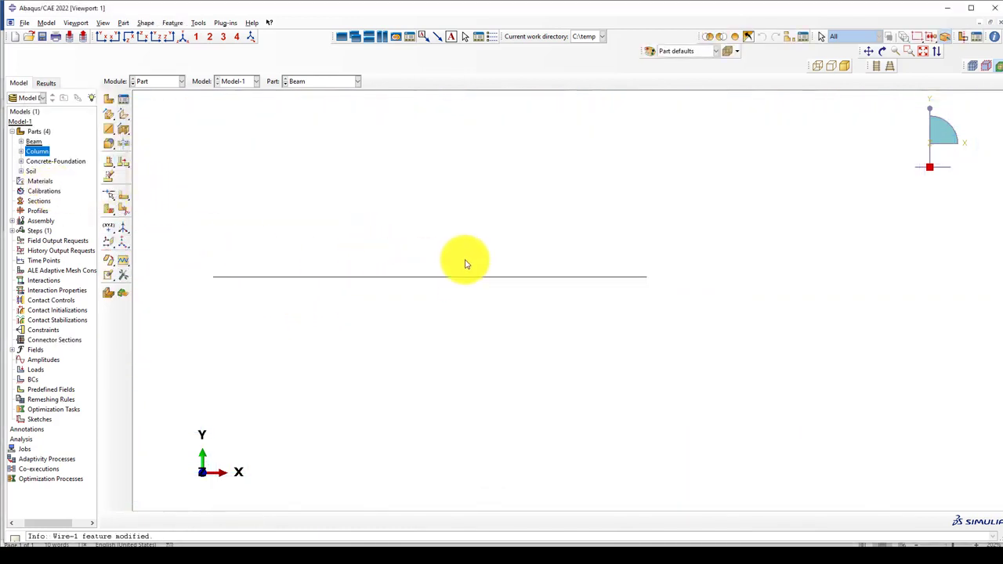
# - Switch to the Property module and copy material Q345 from the Brick.lib material library into Model-1
pyautogui.click(154, 81)
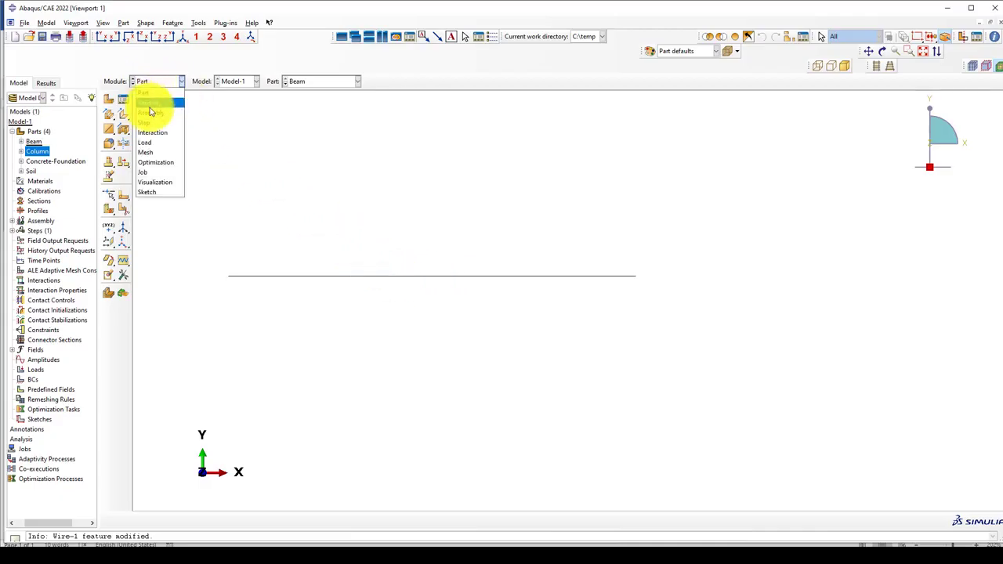
pyautogui.click(149, 104)
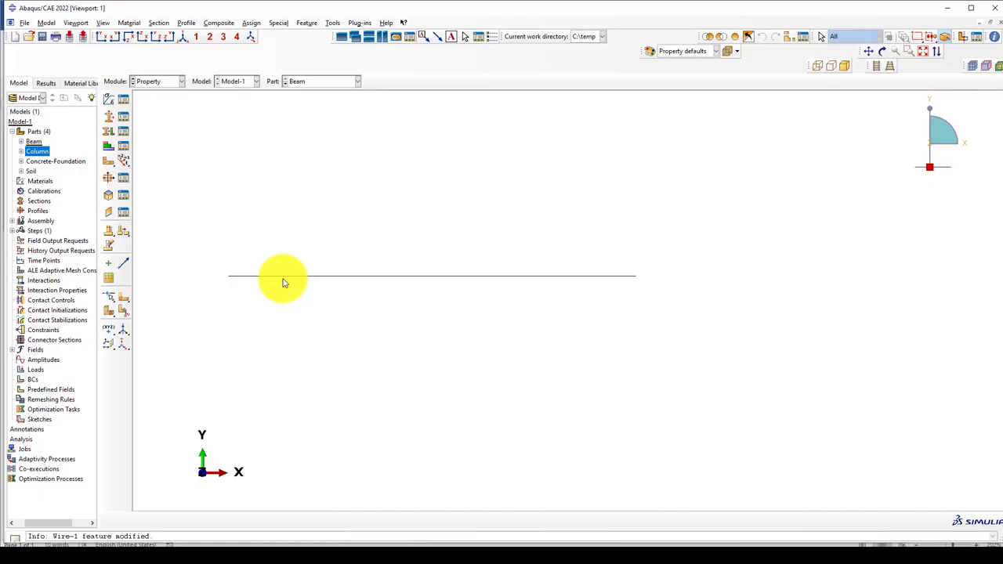
pyautogui.click(82, 83)
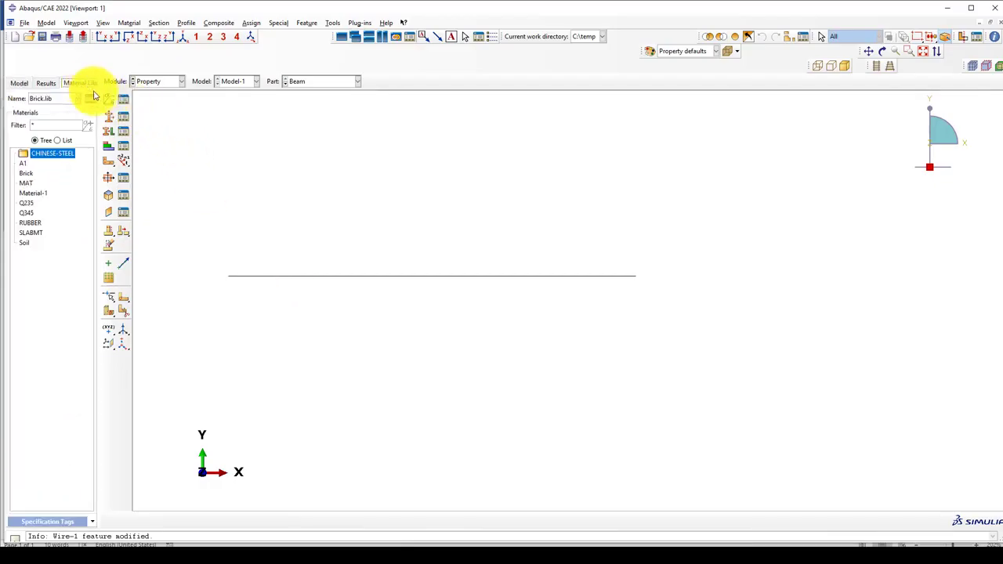
pyautogui.click(91, 100)
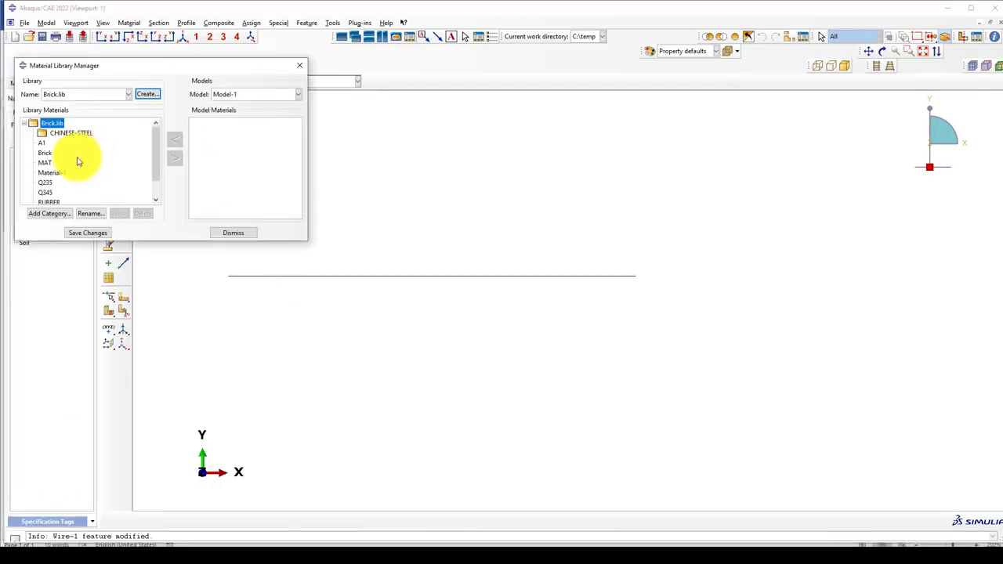
pyautogui.scroll(-2, 79, 161)
pyautogui.click(46, 170)
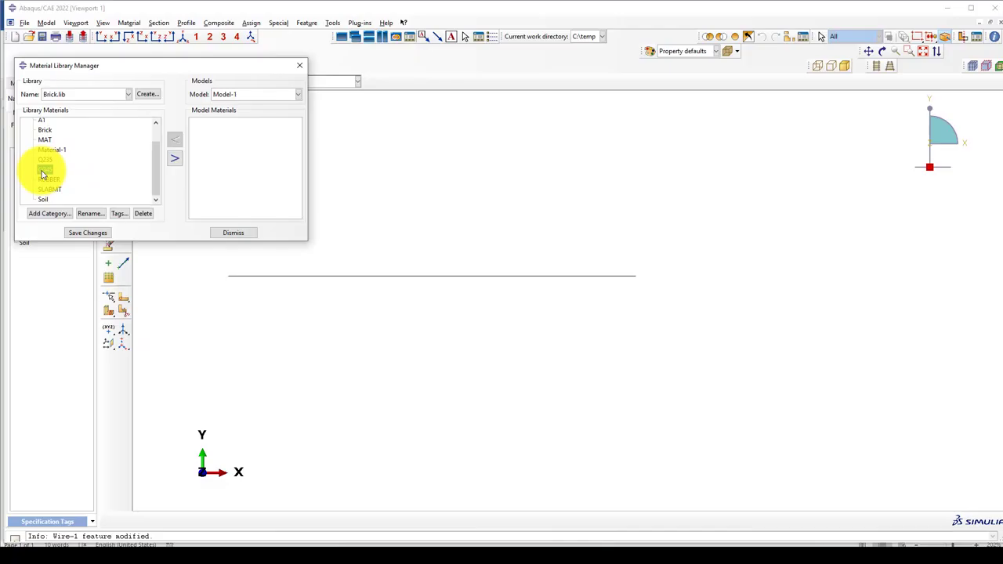
pyautogui.click(174, 158)
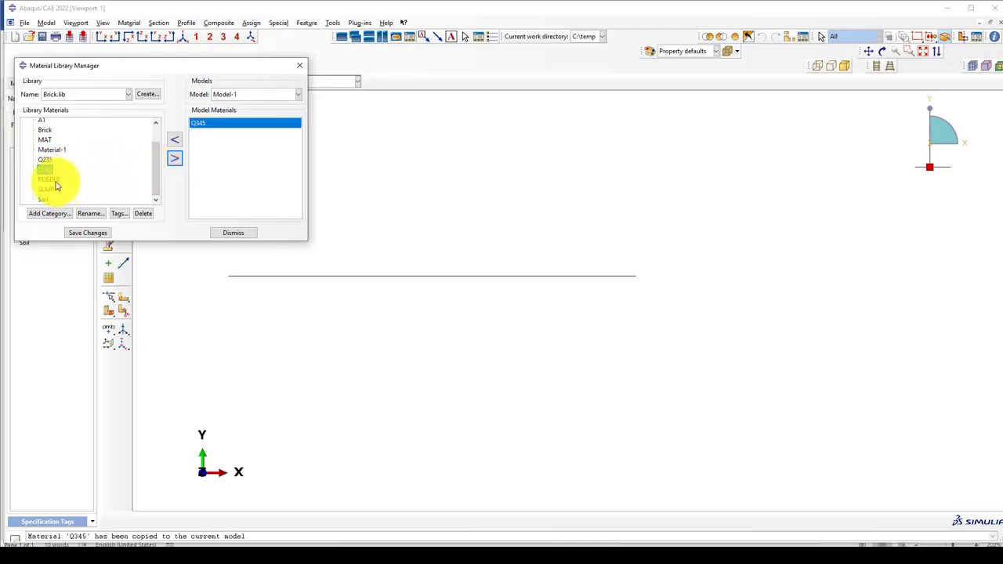
# - Copy material ConcreteCDP from the CDP25.lib library into Model-1 and close the material library manager
pyautogui.scroll(2, 45, 145)
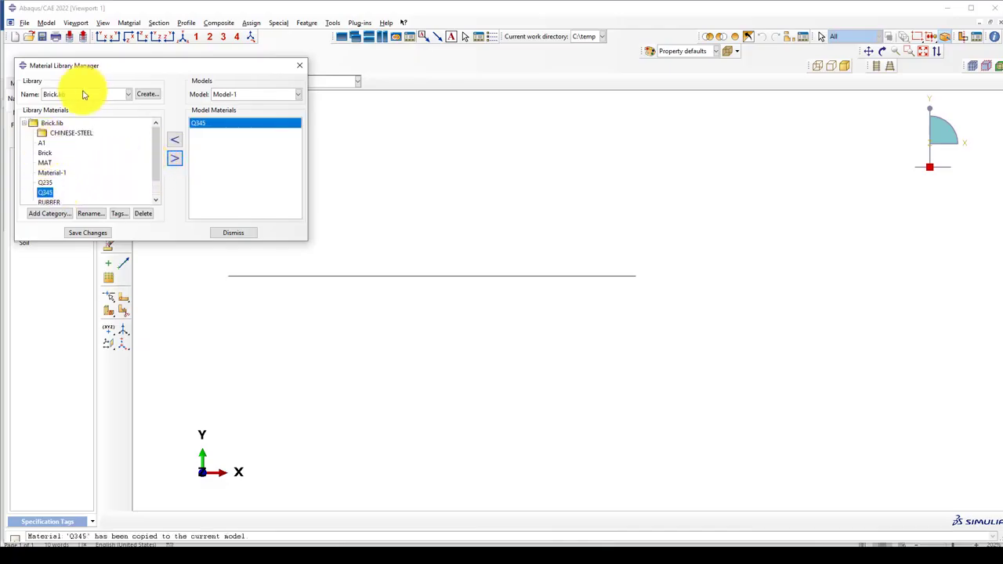
pyautogui.click(83, 93)
pyautogui.click(72, 127)
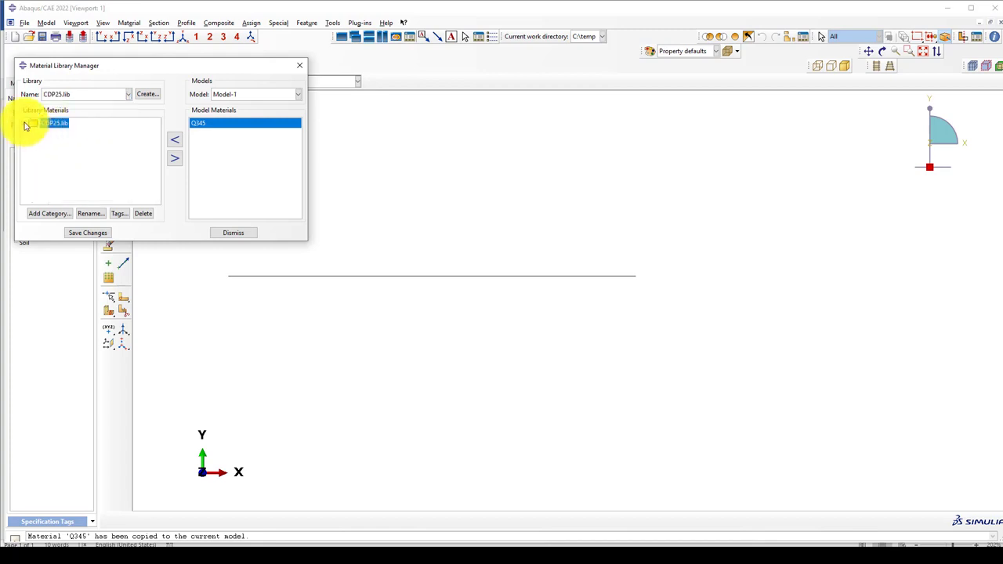
pyautogui.click(24, 123)
pyautogui.click(48, 133)
pyautogui.click(173, 160)
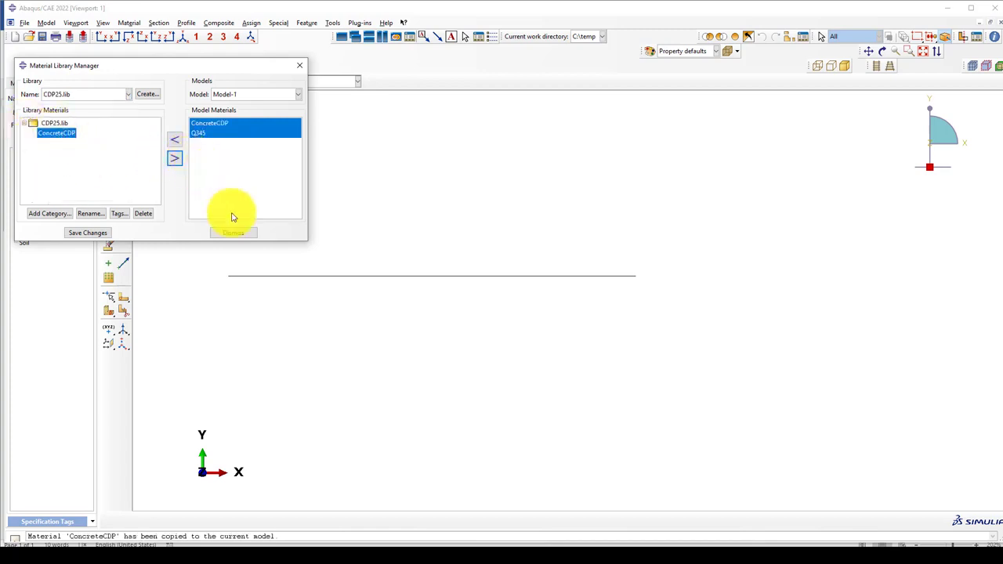
pyautogui.click(233, 233)
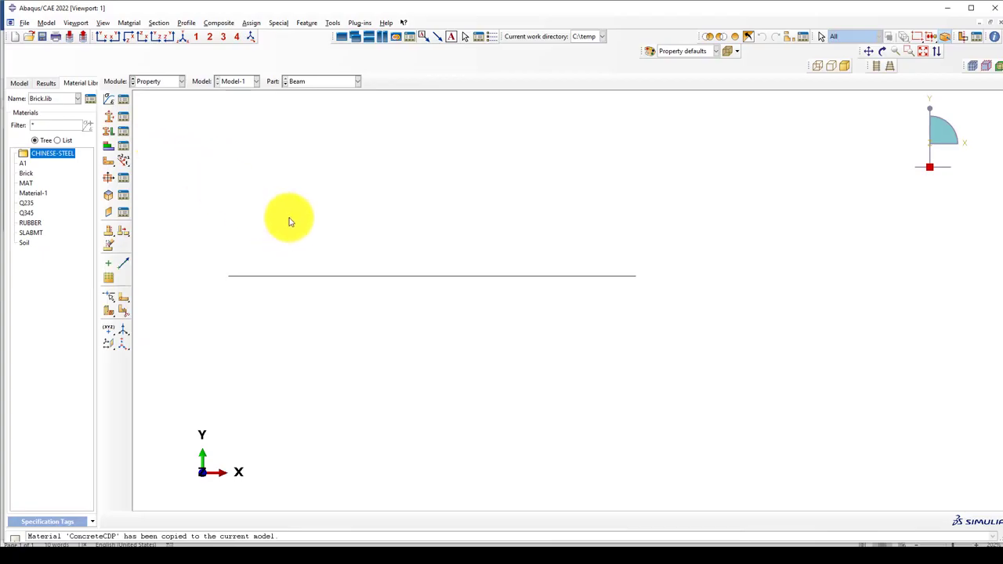
# - Create a material named Soil and add a Density behavior to it
pyautogui.click(109, 99)
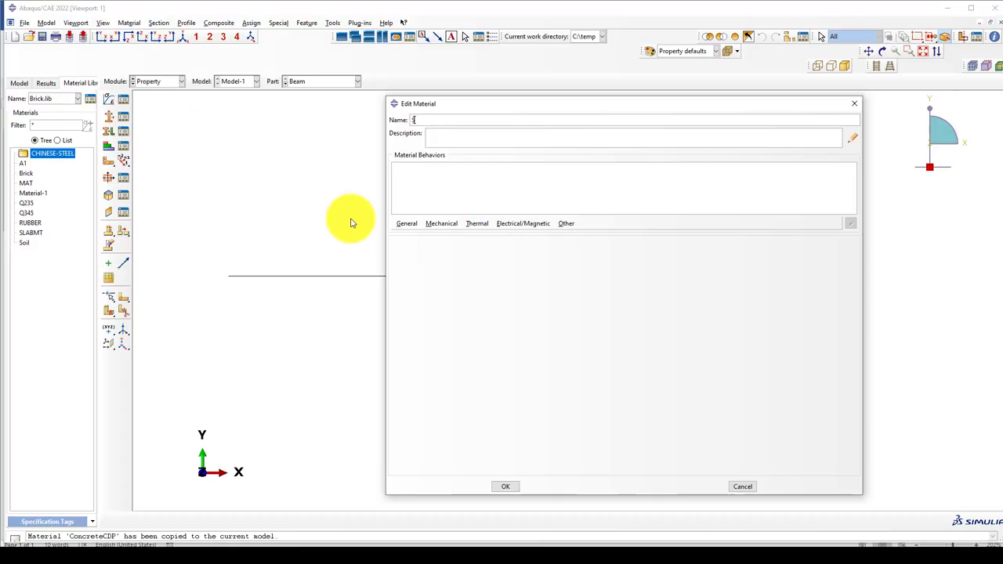
pyautogui.click(410, 225)
pyautogui.click(440, 261)
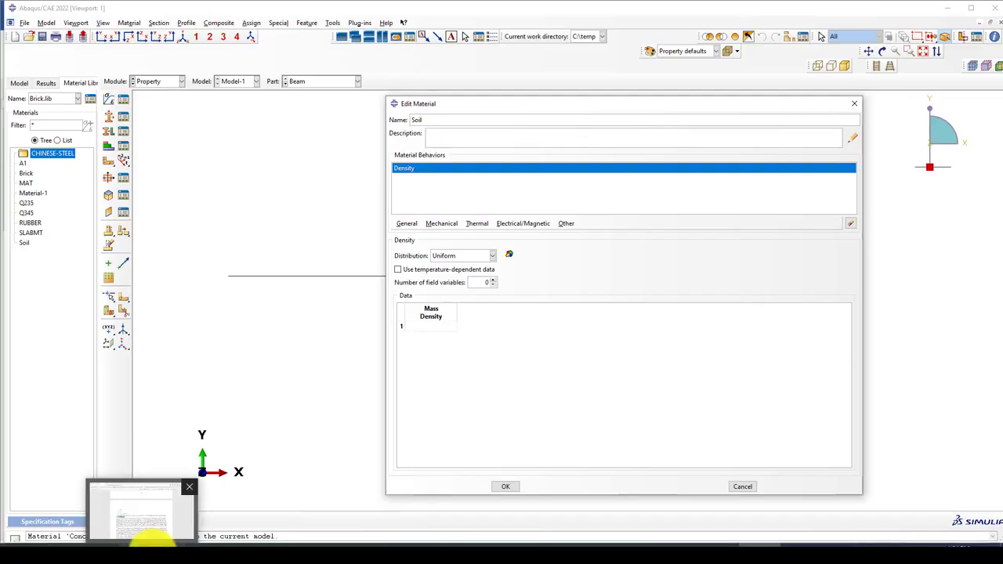
# - Look up the stiff clay density in 199977.pdf, return to Abaqus/CAE and set Soil's uniform mass density to 1.190e-9
pyautogui.click(146, 522)
pyautogui.click(344, 331)
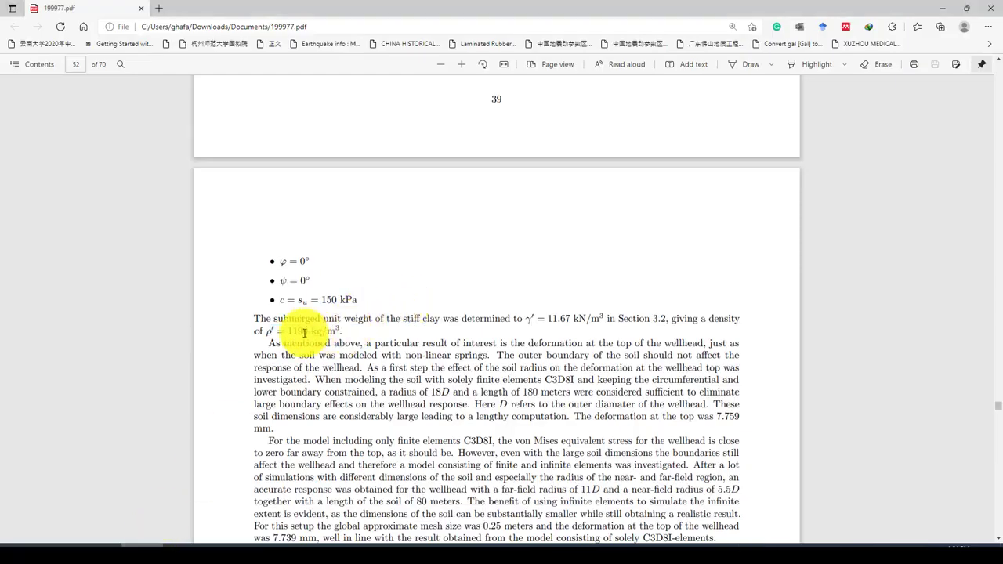
pyautogui.moveTo(286, 331); pyautogui.dragTo(300, 330)
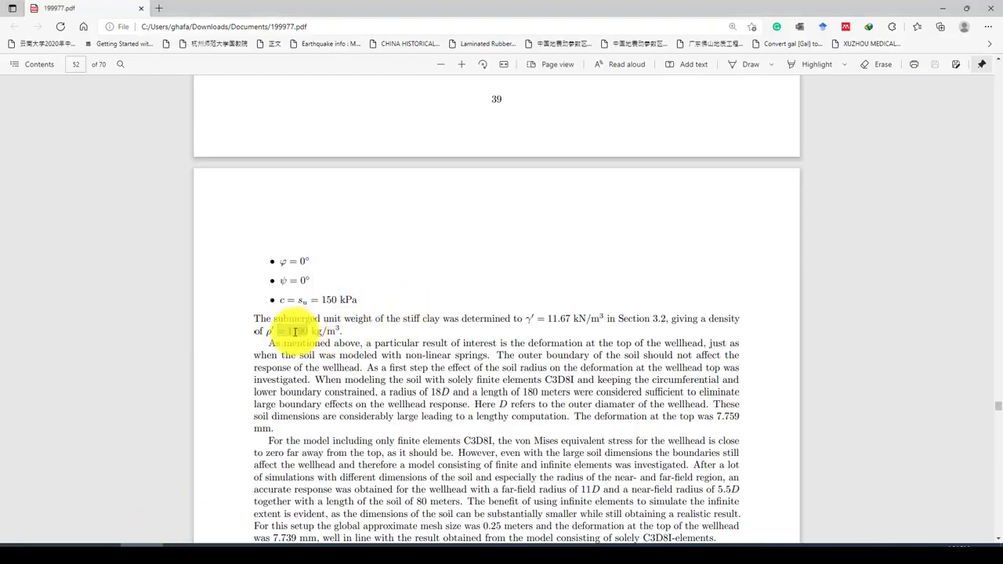
pyautogui.moveTo(304, 332); pyautogui.dragTo(309, 331)
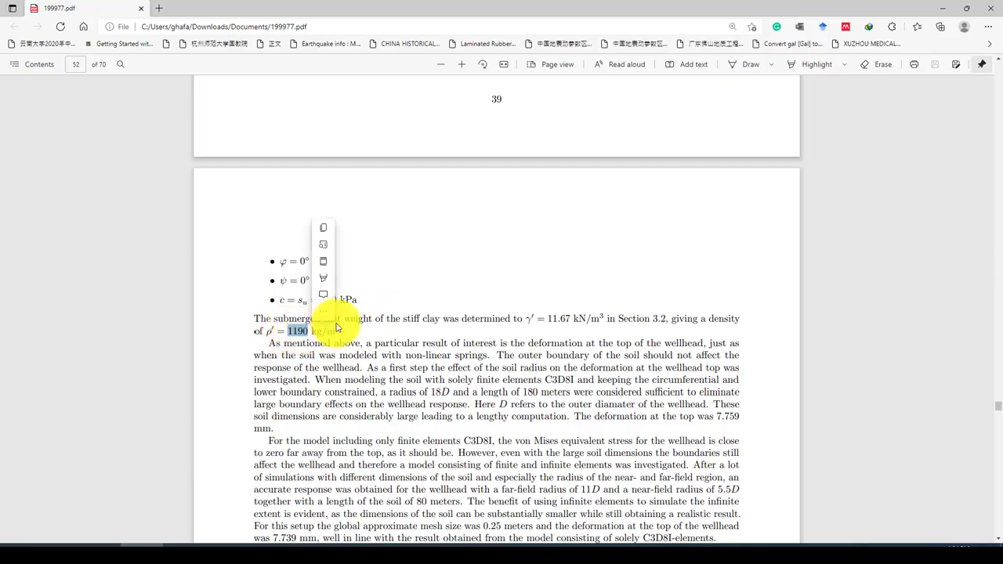
pyautogui.click(320, 337)
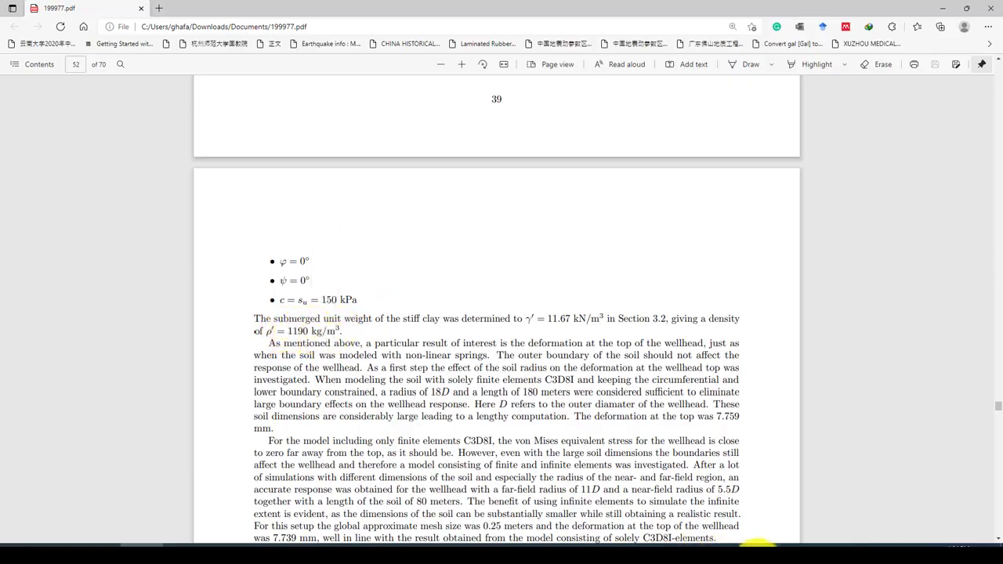
pyautogui.click(752, 545)
pyautogui.click(432, 326)
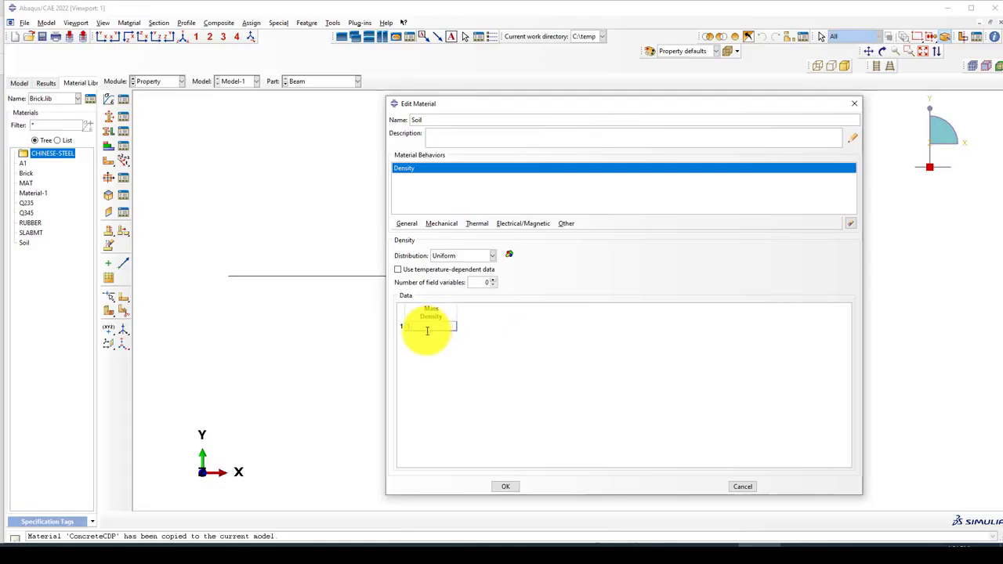
pyautogui.moveTo(151, 533)
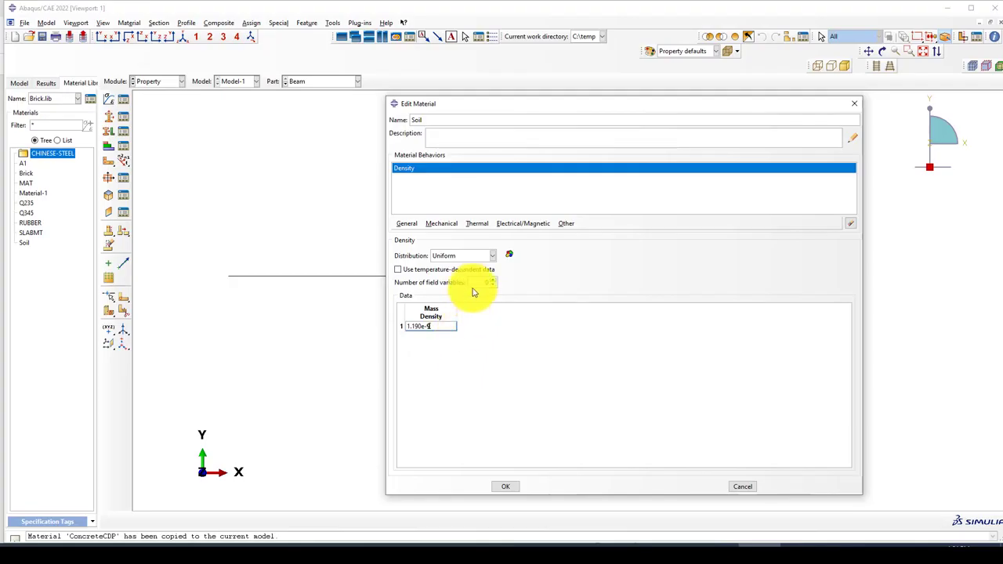
# - Add an isotropic Elastic behavior to Soil with the Case A clay properties from the PDF: Young's modulus 60 and Poisson's ratio 0.45
pyautogui.click(439, 224)
pyautogui.click(587, 240)
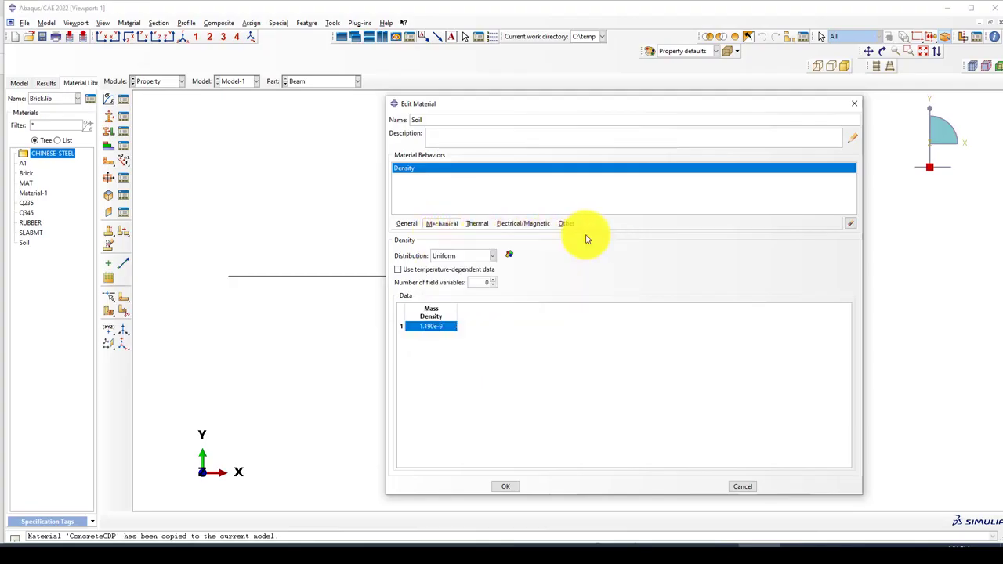
pyautogui.click(432, 367)
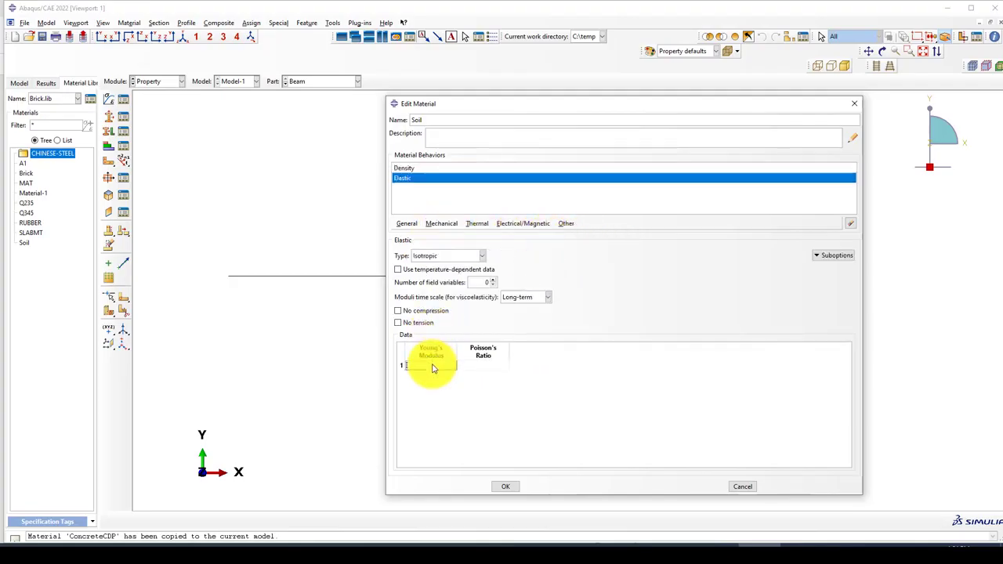
pyautogui.click(141, 551)
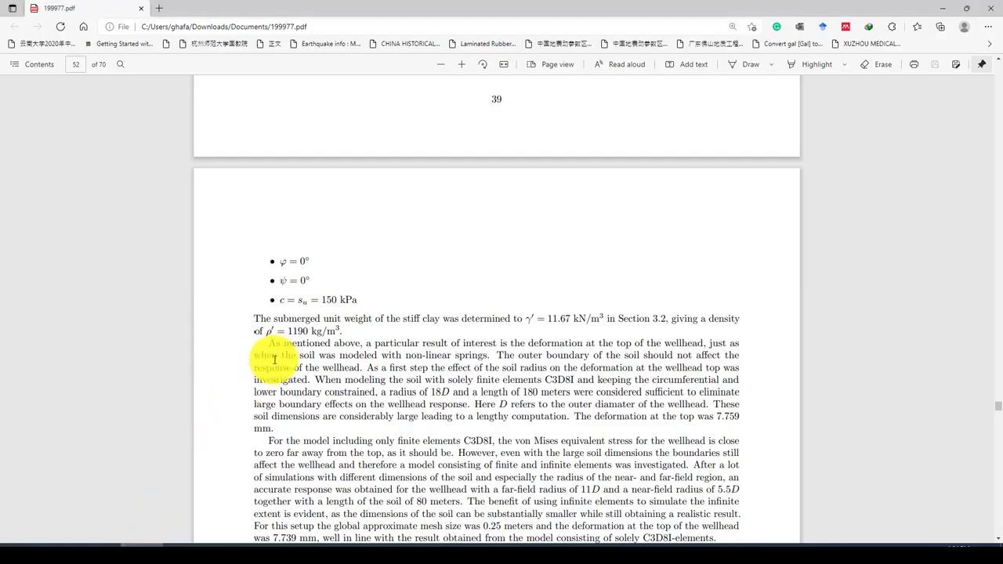
pyautogui.scroll(6, 343, 299)
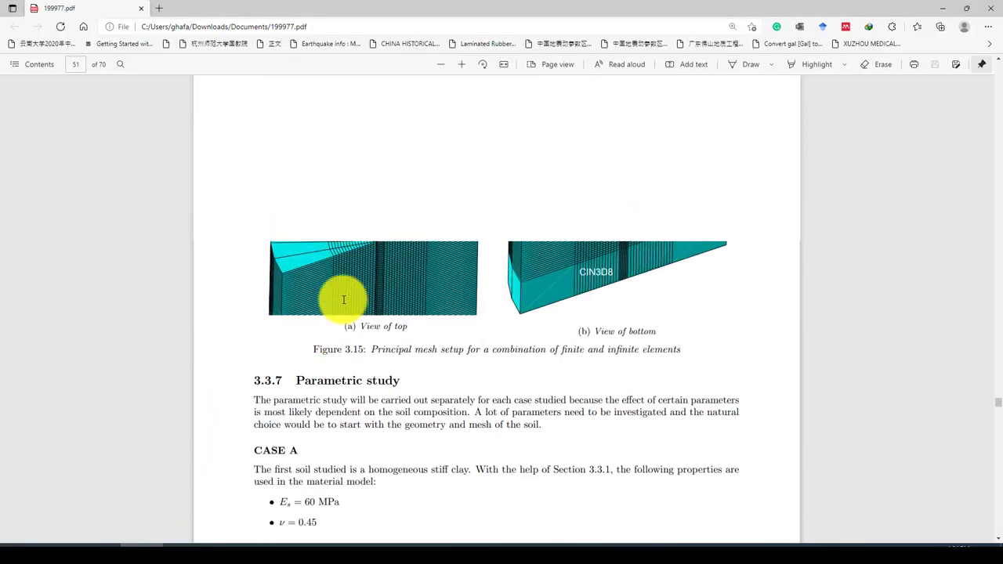
pyautogui.scroll(-2, 343, 299)
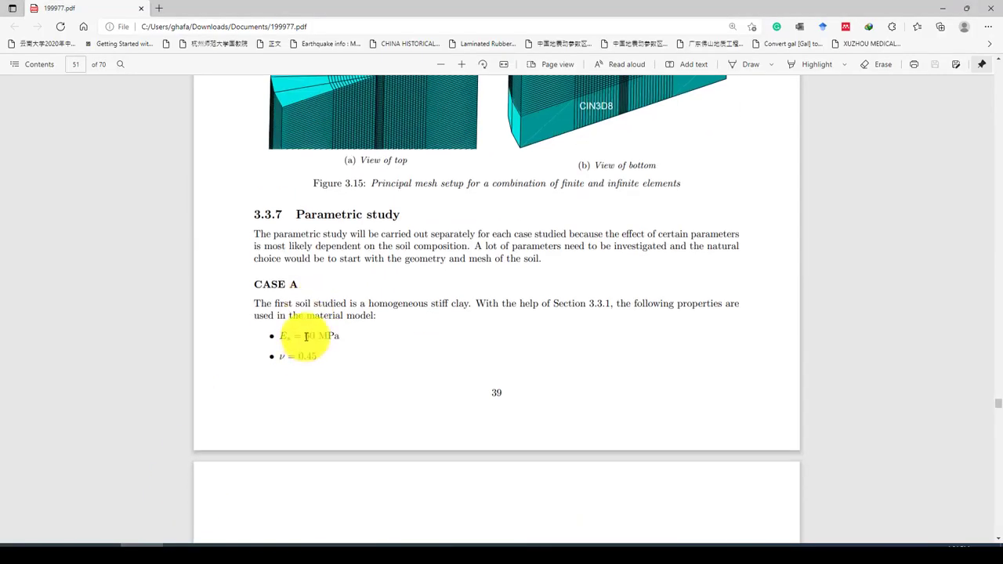
pyautogui.doubleClick(312, 336)
pyautogui.doubleClick(301, 357)
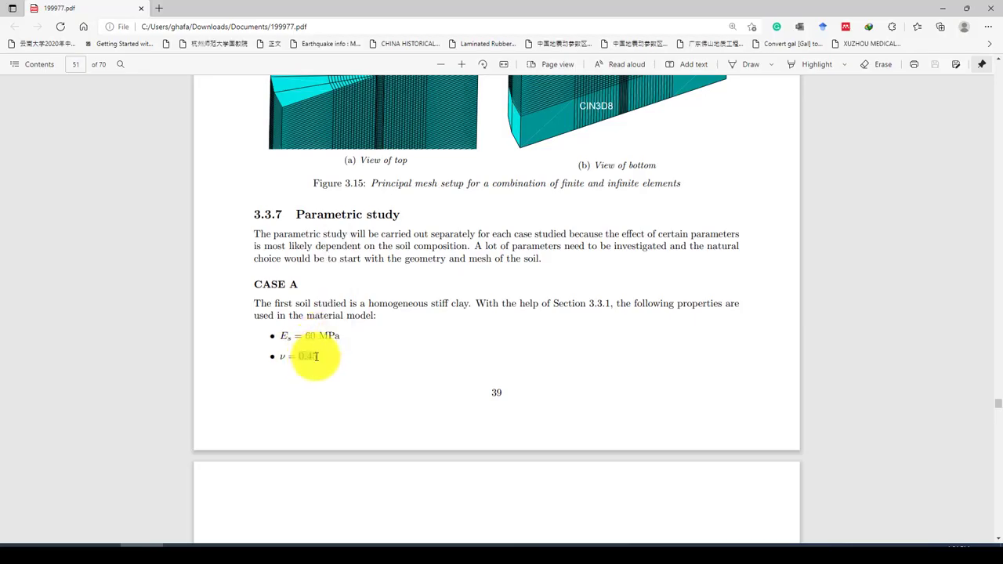
pyautogui.hotkey('alt', 'Tab')
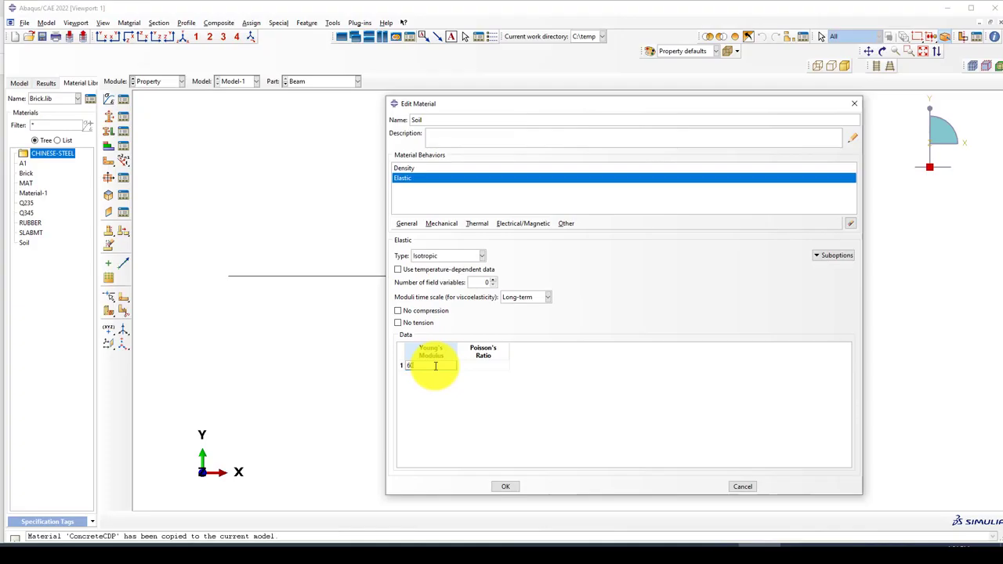
pyautogui.click(480, 370)
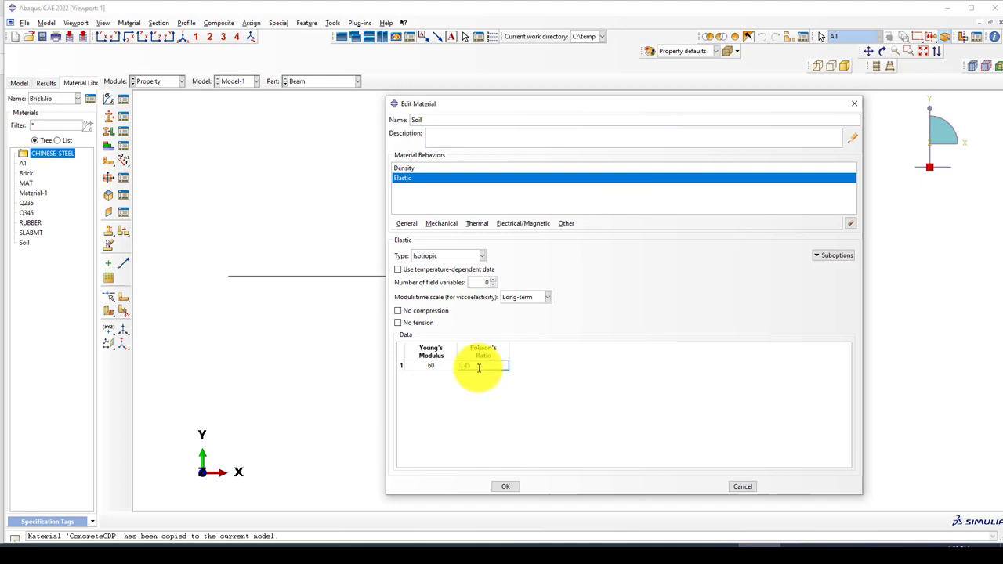
pyautogui.write('0.45')
# - Add Mohr Coulomb Plasticity to the Soil material with friction angle 0 and dilation angle 0
pyautogui.click(443, 223)
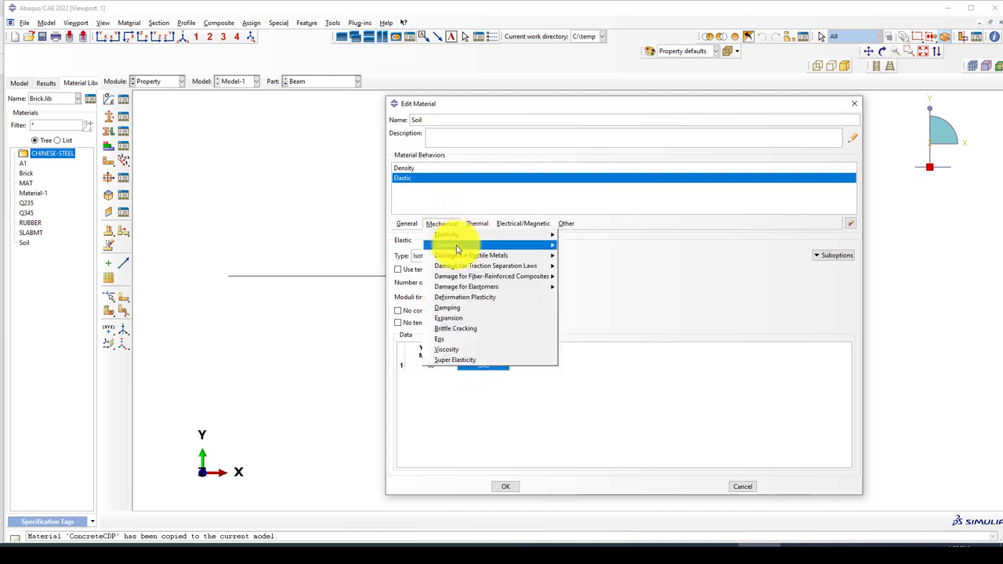
pyautogui.moveTo(462, 245)
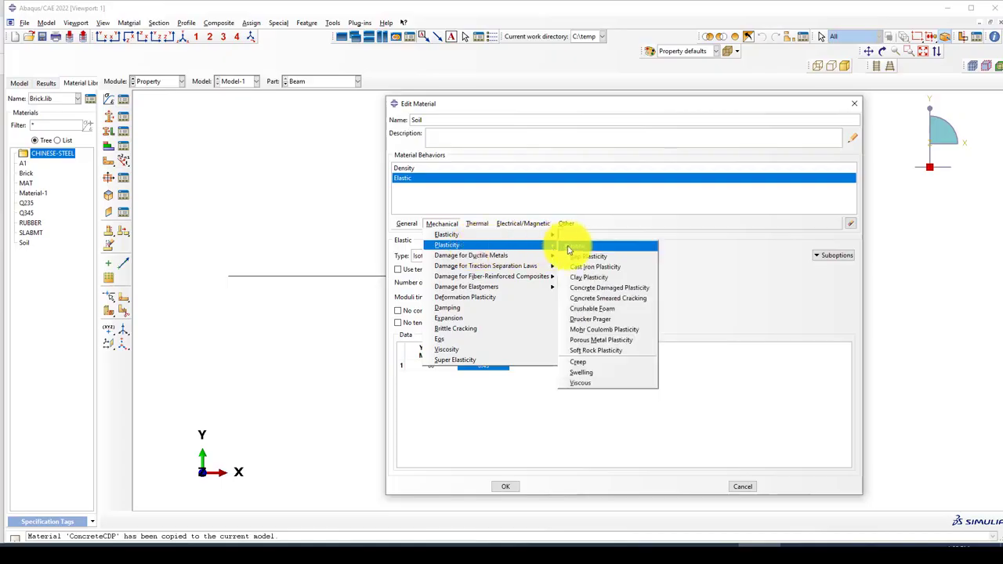
pyautogui.click(607, 332)
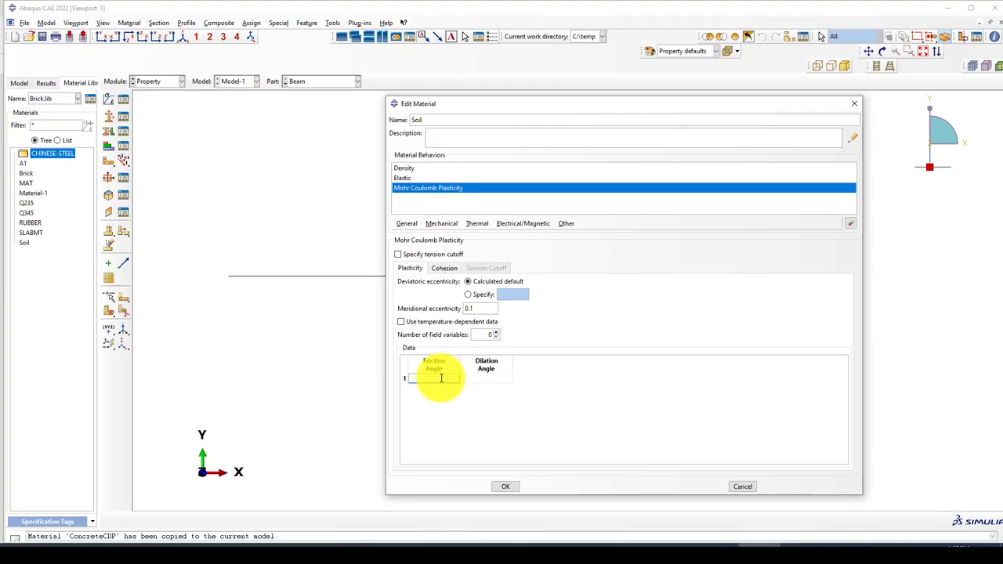
pyautogui.write('0')
pyautogui.click(470, 379)
pyautogui.write('0')
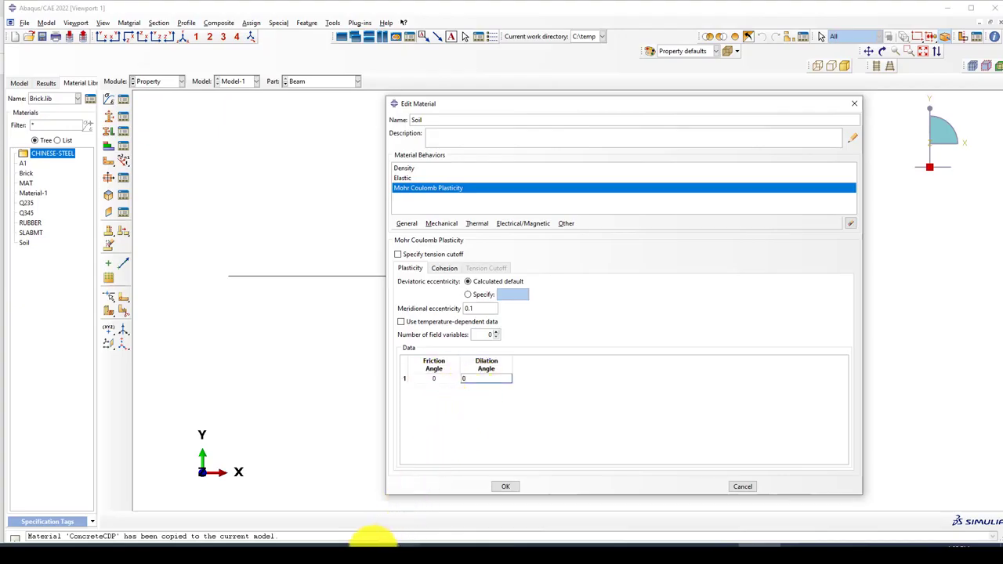
# - Look up the clay's cohesion in 199977.pdf, return to Abaqus/CAE and open the Mohr Coulomb cohesion yield stress for entry
pyautogui.click(148, 546)
pyautogui.scroll(-4, 312, 358)
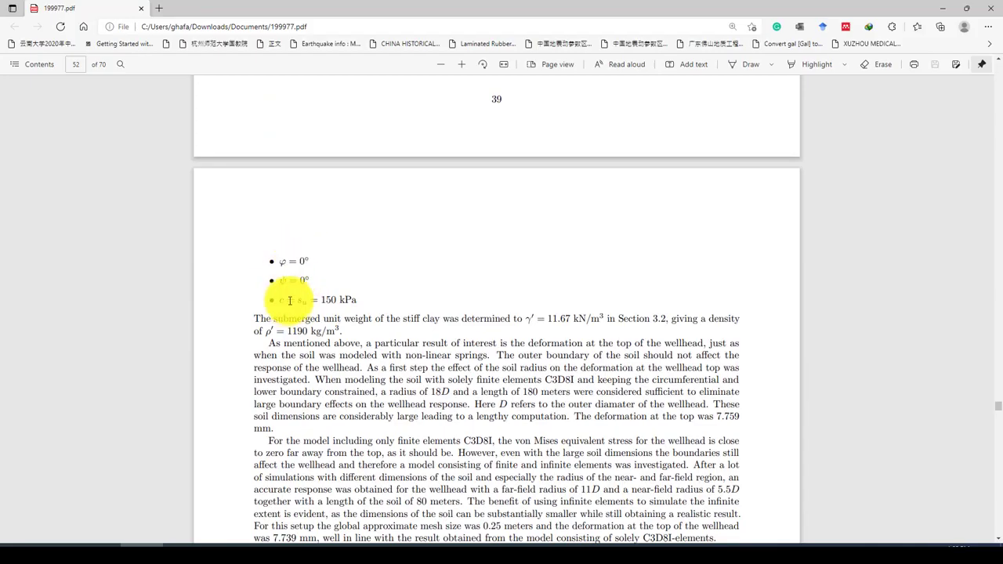
pyautogui.moveTo(340, 299); pyautogui.dragTo(347, 298)
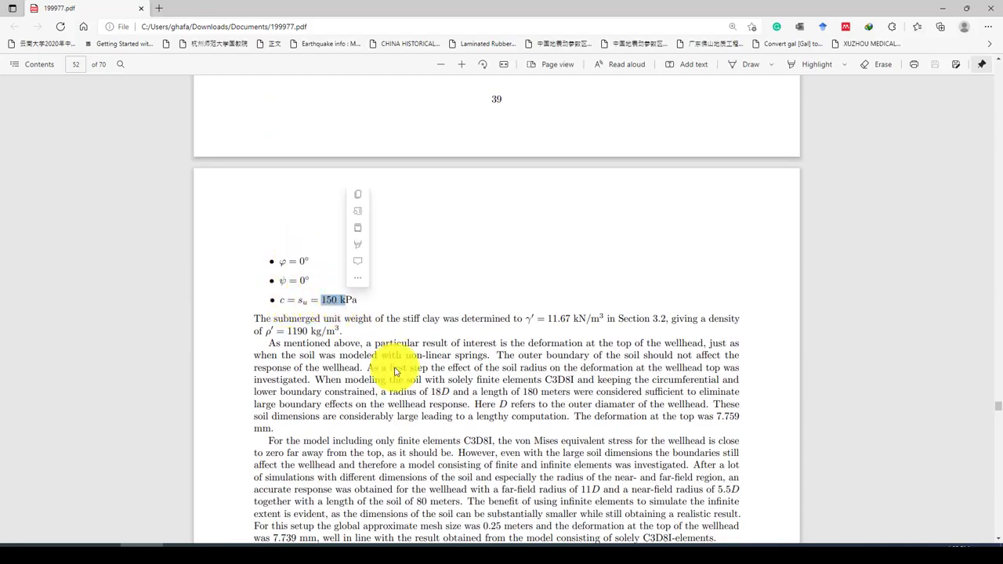
pyautogui.click(760, 545)
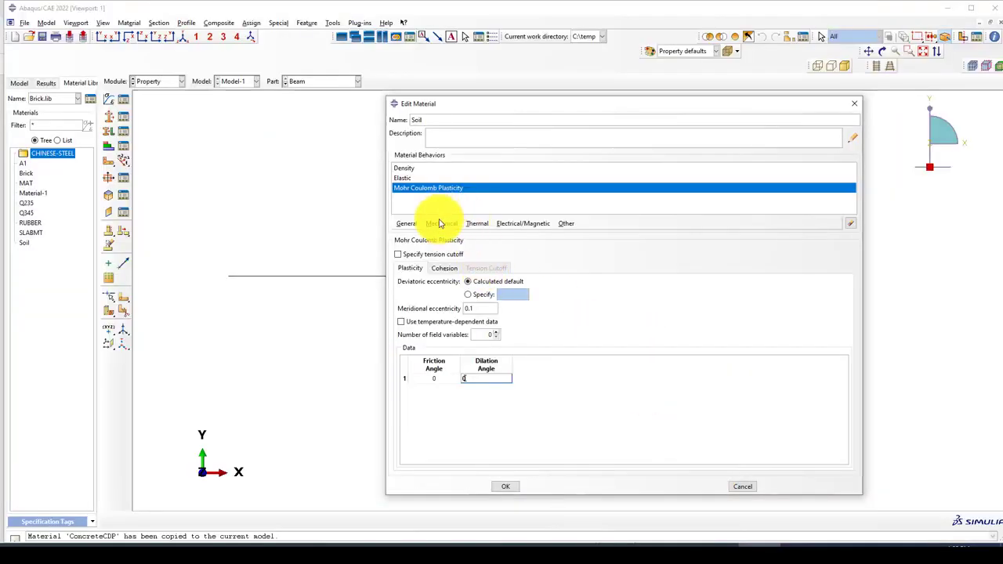
pyautogui.click(445, 268)
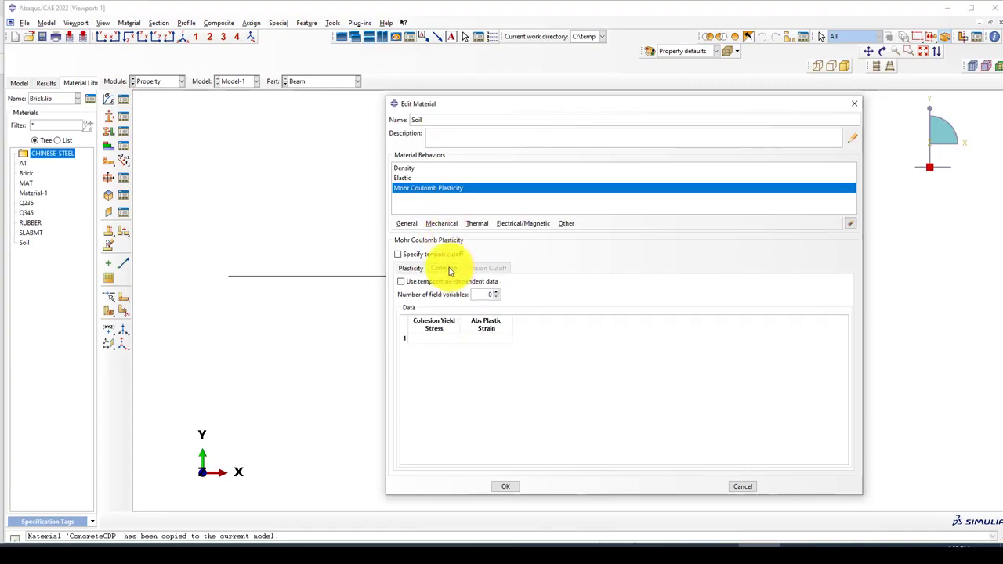
pyautogui.click(432, 336)
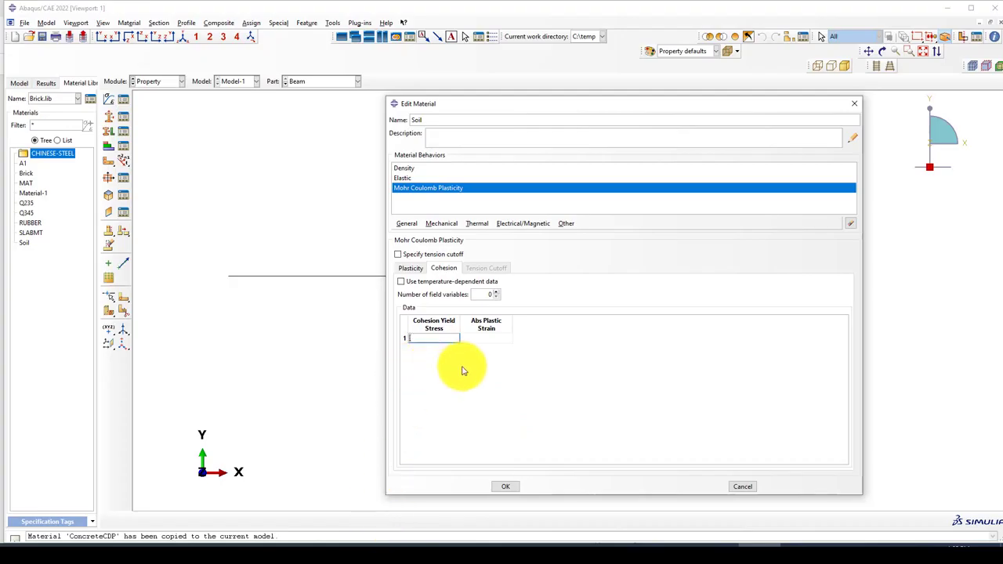
# - Switch to Unit Converter Pro, convert 150 kilopascal to megapascal and return to Abaqus/CAE
pyautogui.click(588, 554)
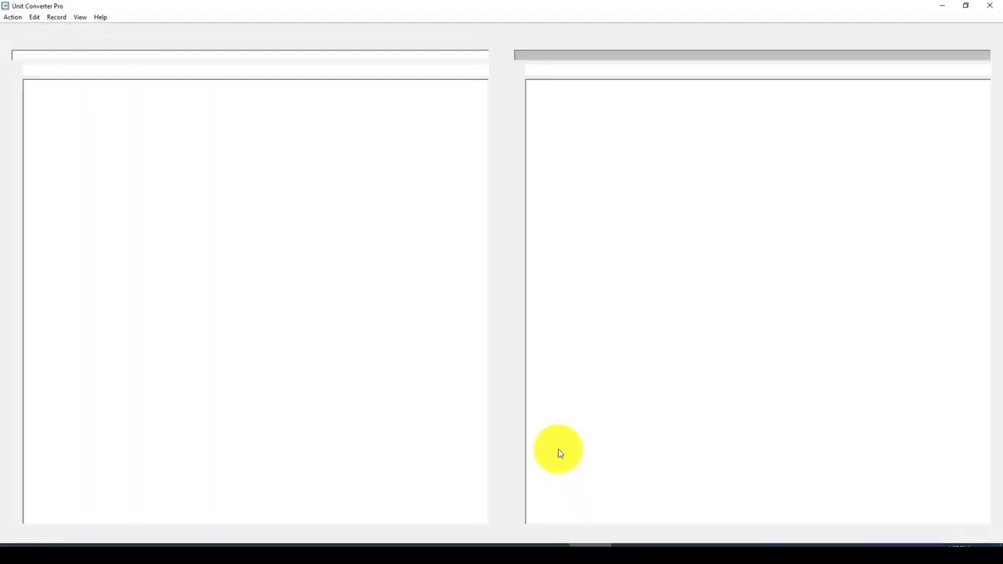
pyautogui.click(15, 57)
pyautogui.write('15')
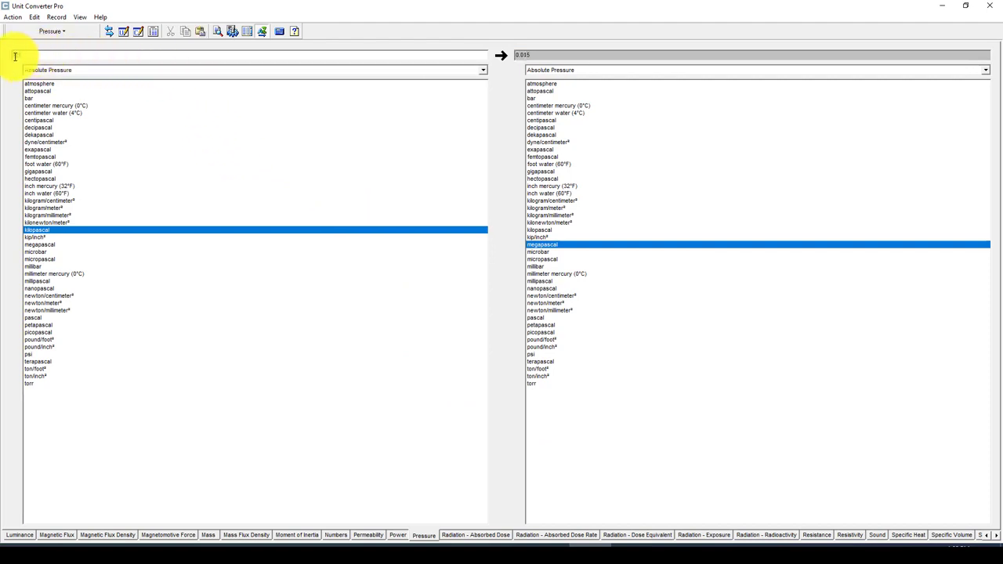
pyautogui.write('0')
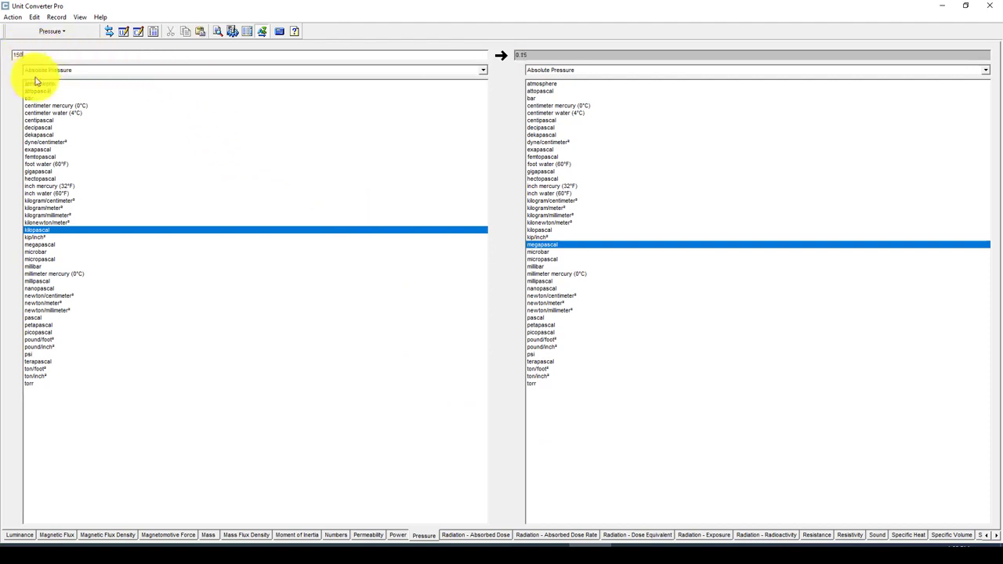
pyautogui.click(532, 54)
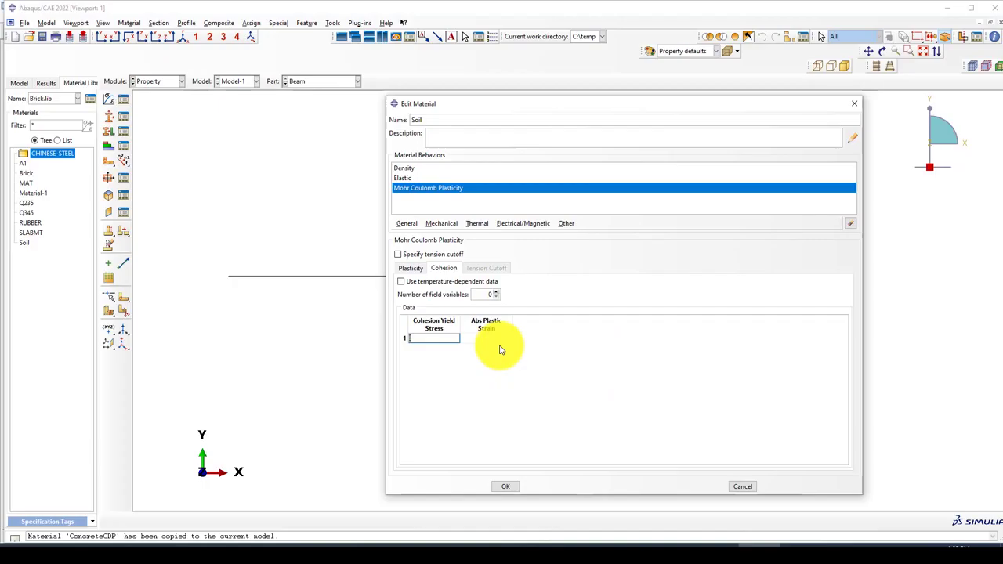
# - Set Soil's cohesion yield stress to 0.15 at absolute plastic strain 0 and save the material
pyautogui.click(438, 339)
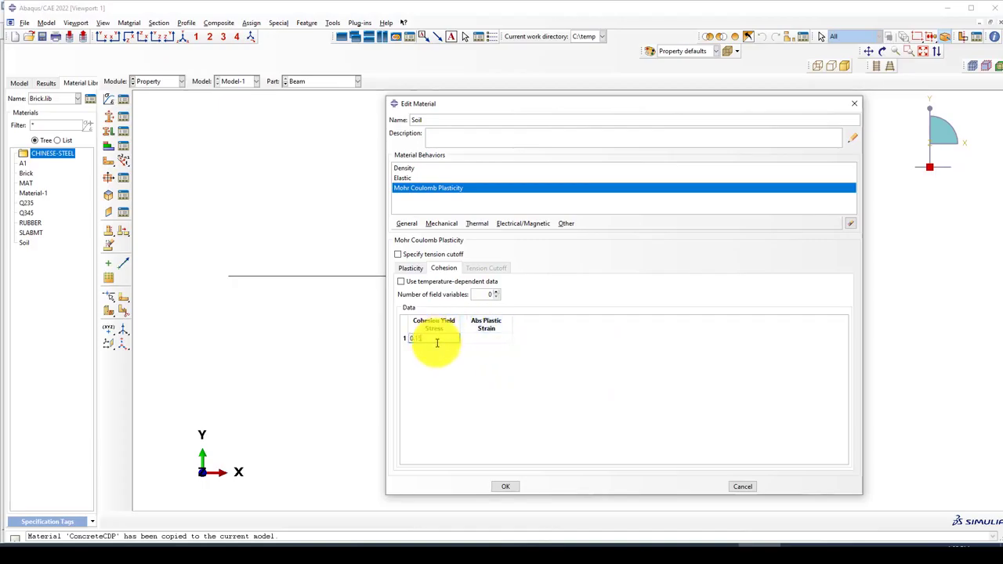
pyautogui.click(486, 339)
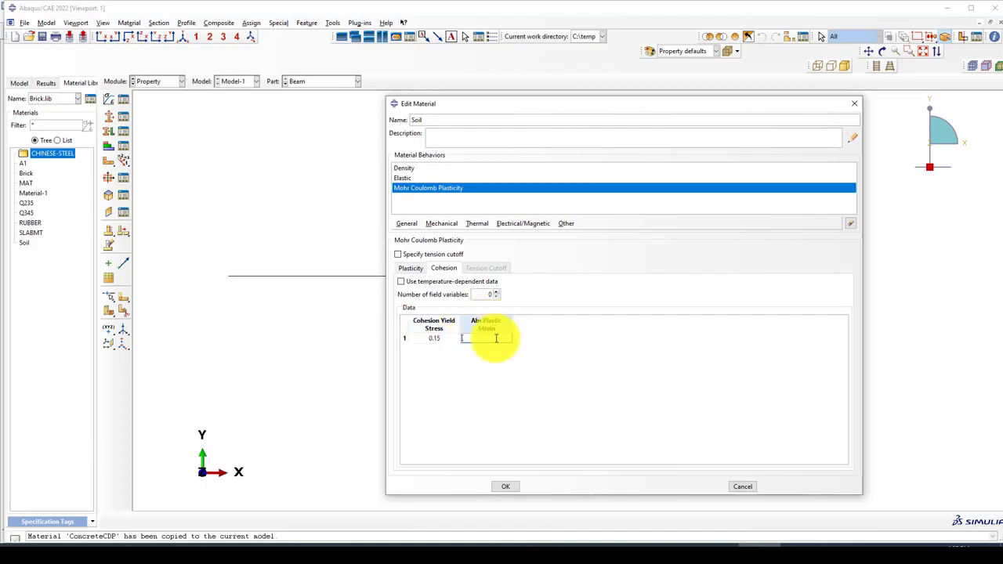
pyautogui.write('0')
pyautogui.click(521, 373)
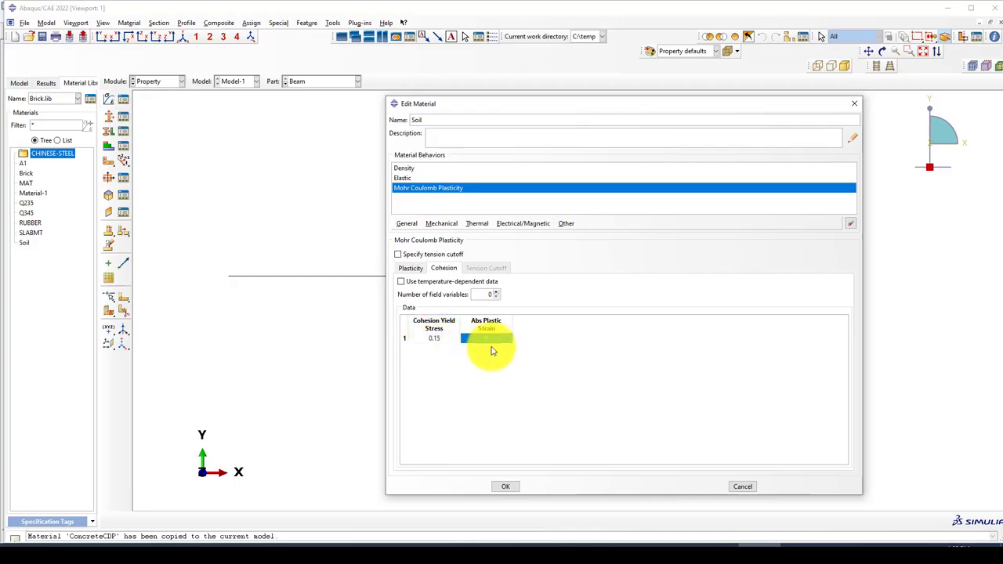
pyautogui.click(508, 487)
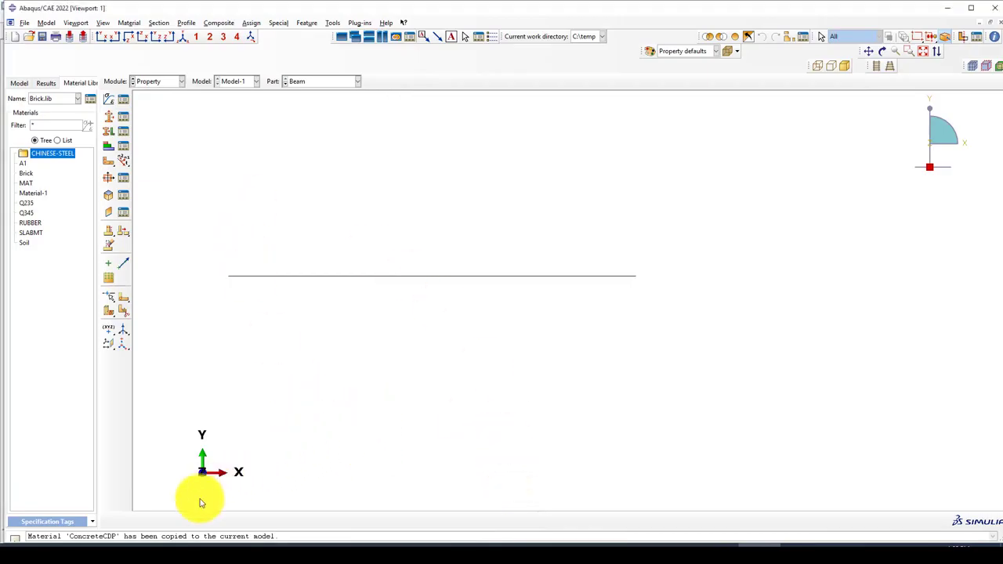
# - Recheck the clay's cohesion value in 199977.pdf and return to Abaqus/CAE
pyautogui.click(145, 546)
pyautogui.moveTo(294, 302); pyautogui.dragTo(357, 300)
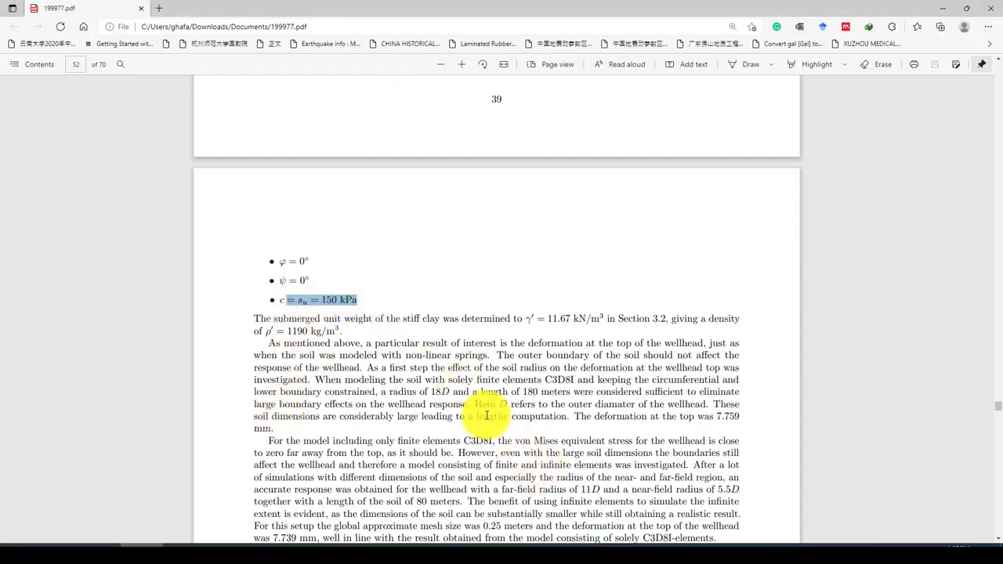
pyautogui.click(756, 547)
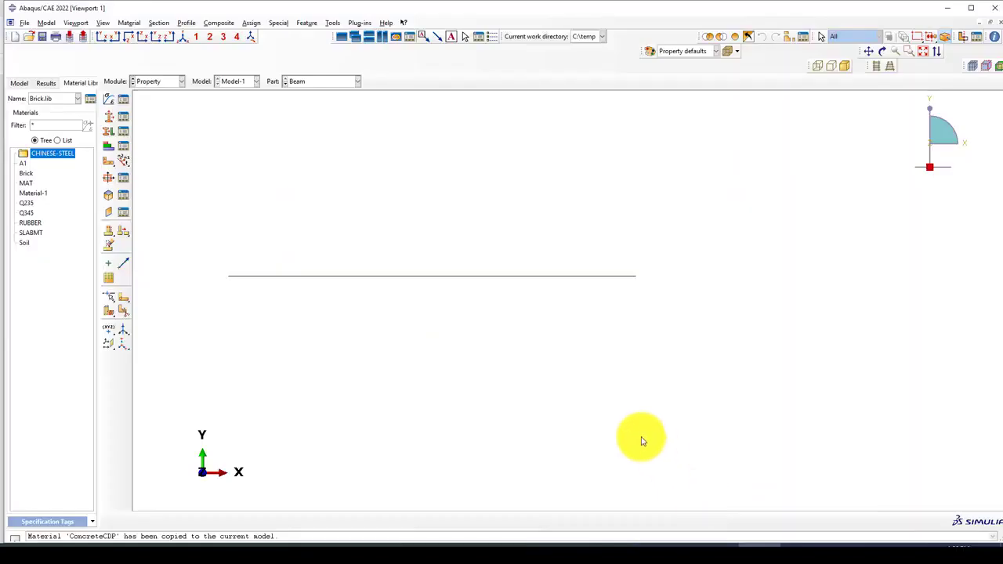
# - Start a new box-shaped beam profile named Column
pyautogui.click(109, 116)
pyautogui.click(279, 196)
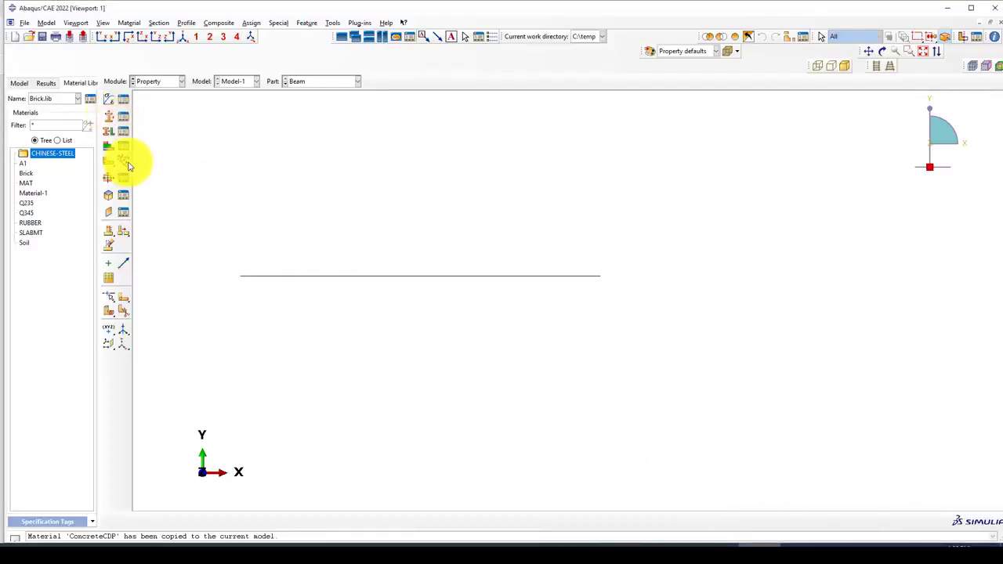
pyautogui.click(108, 177)
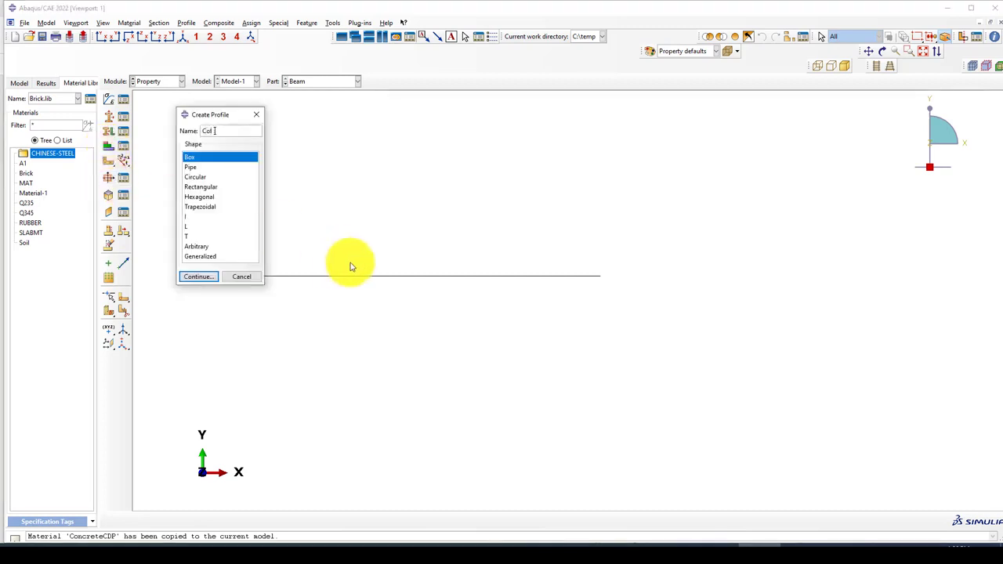
pyautogui.click(199, 277)
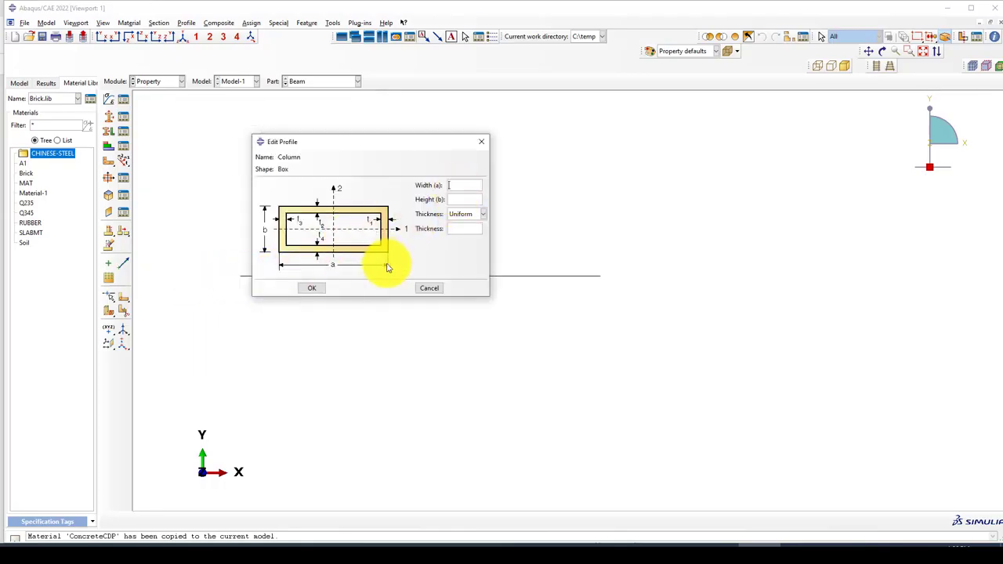
# - Check the column size in the Word document, return to Abaqus/CAE and define the Column profile with width 300, height 300 and uniform thickness 25
pyautogui.write('400')
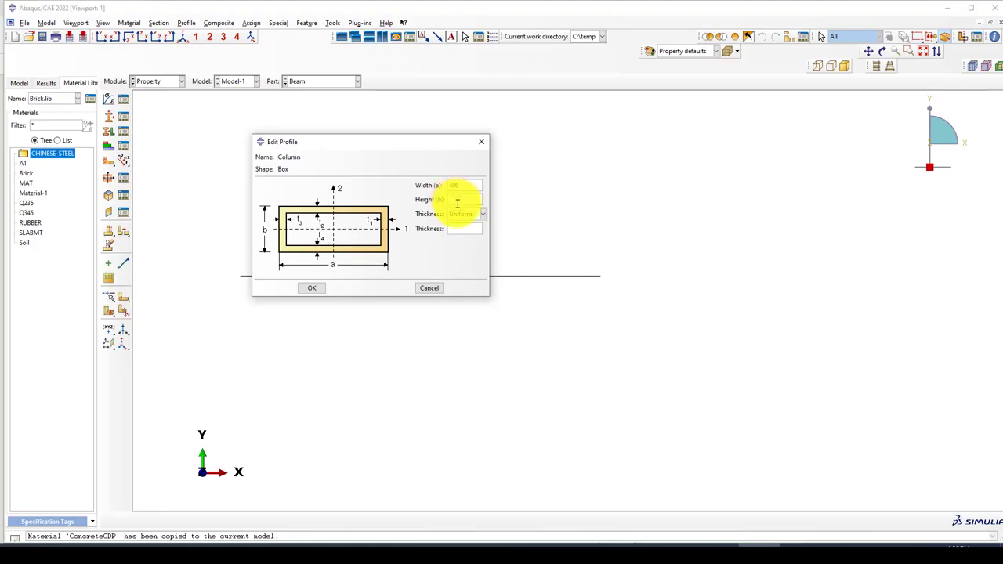
pyautogui.moveTo(467, 186); pyautogui.dragTo(450, 185)
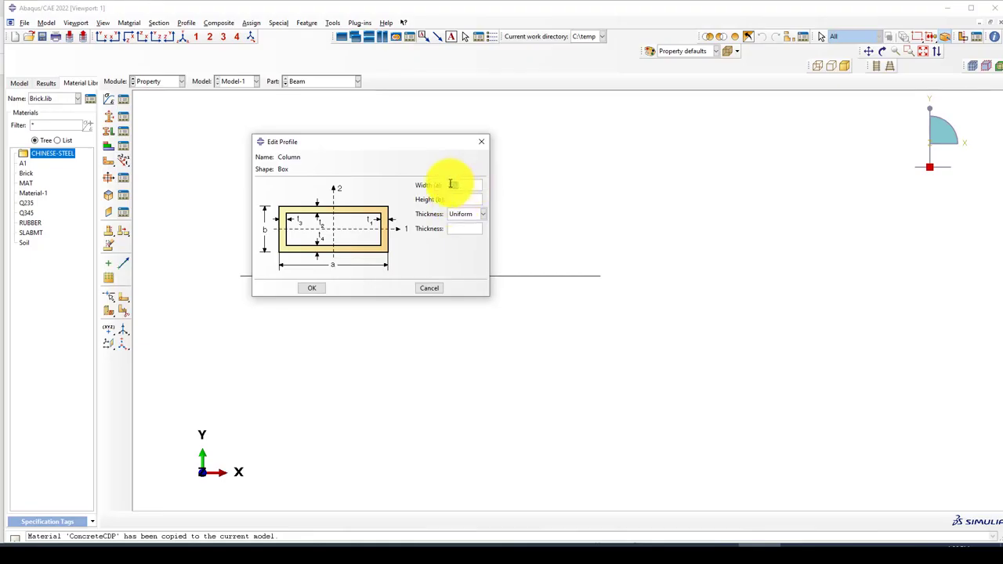
pyautogui.click(353, 541)
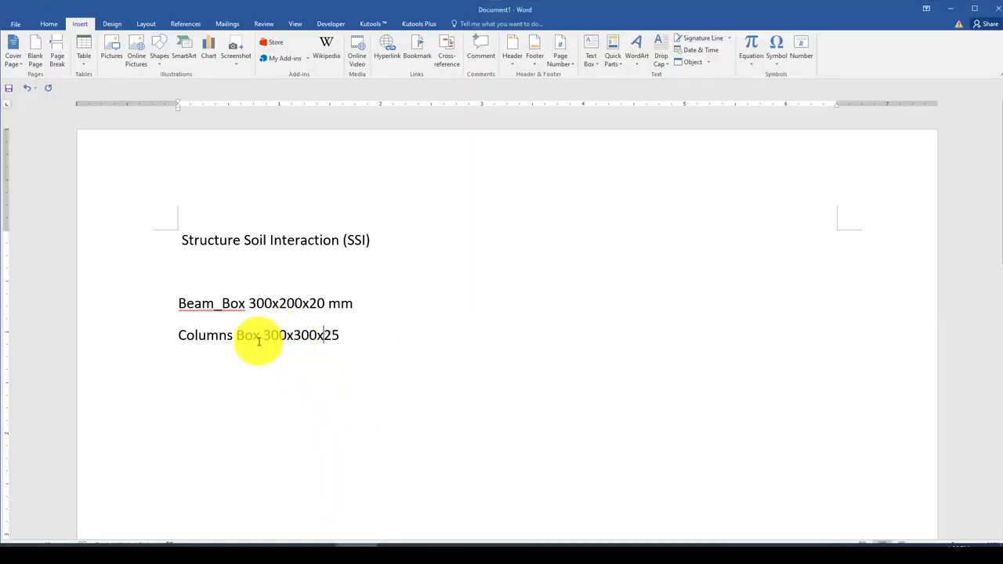
pyautogui.click(366, 536)
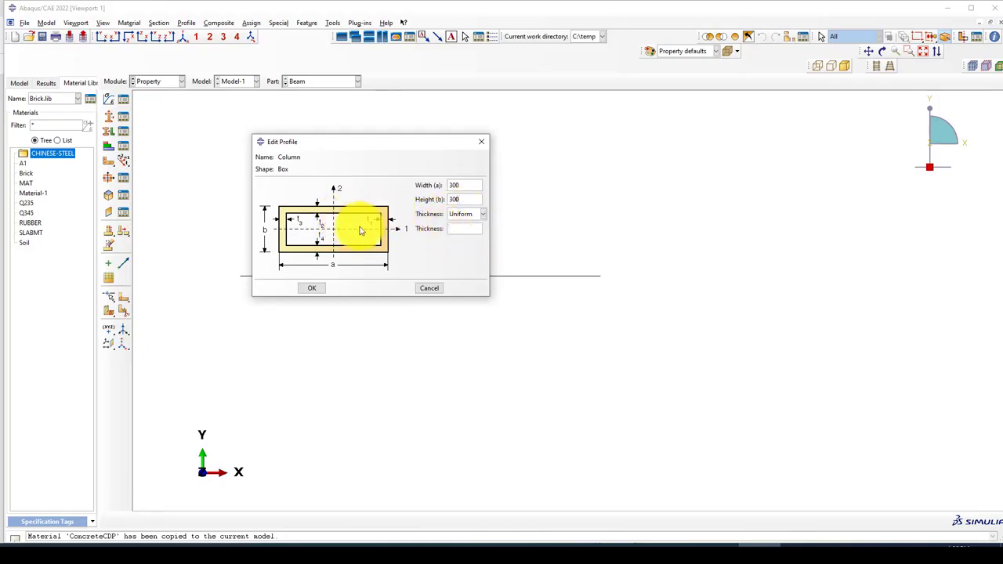
pyautogui.click(450, 228)
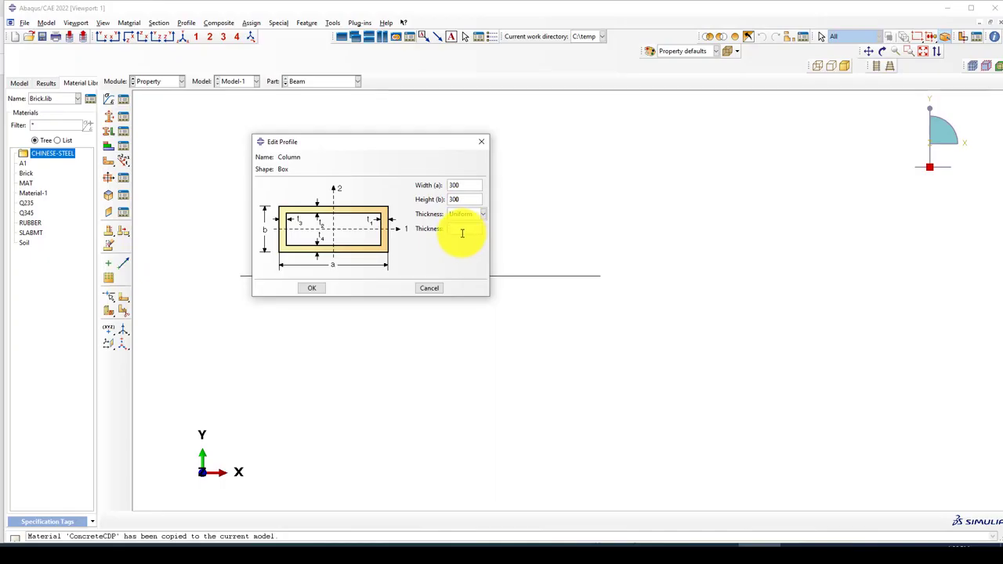
pyautogui.click(312, 287)
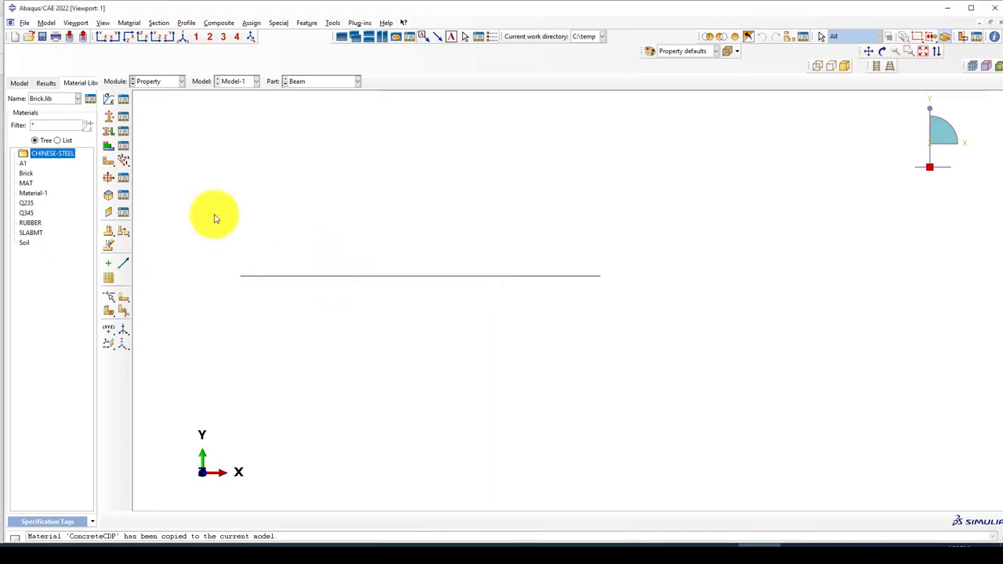
# - Create a box profile named Beam using the size in the Word document: width 200, height 300 and uniform thickness 20
pyautogui.click(114, 177)
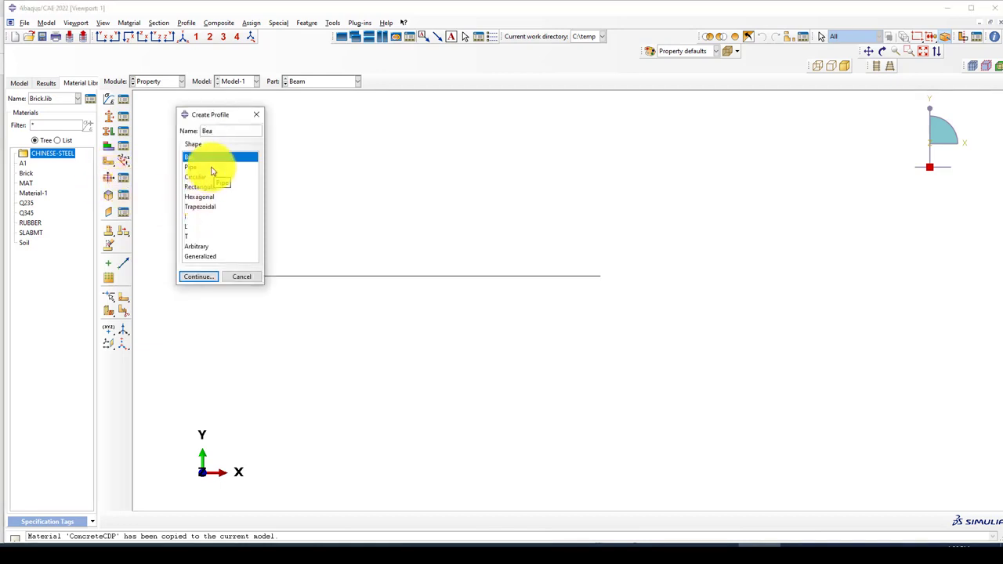
pyautogui.click(200, 276)
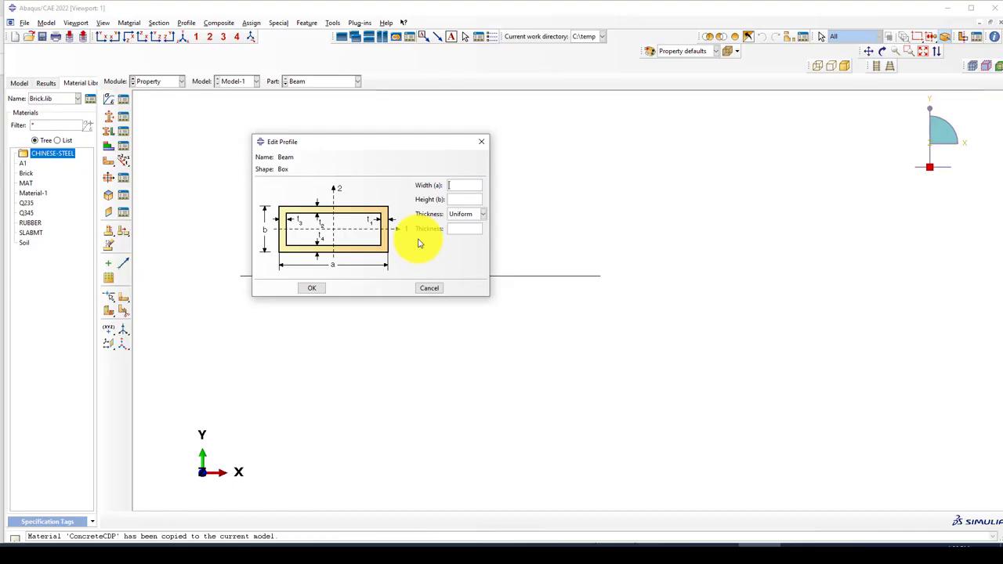
pyautogui.click(356, 547)
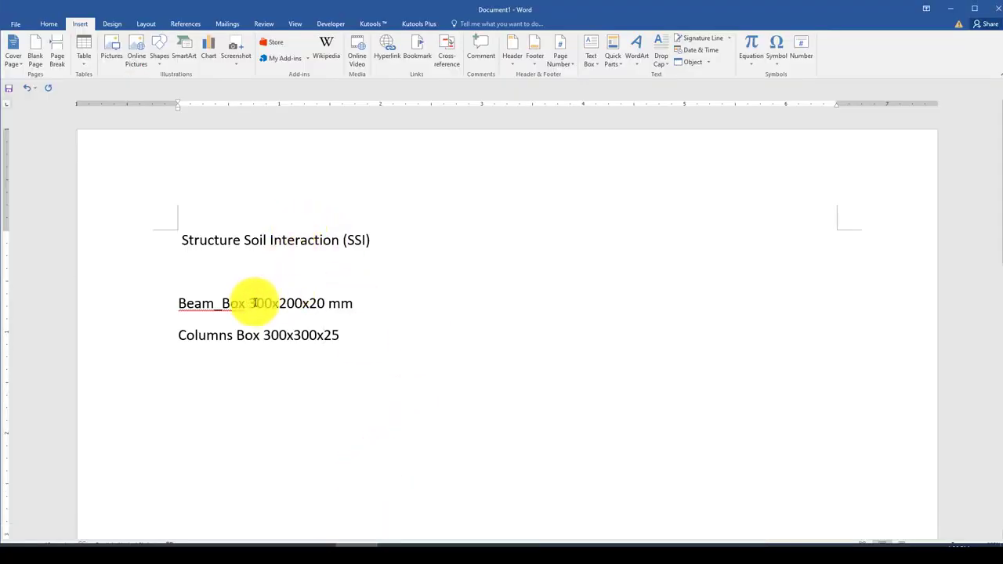
pyautogui.moveTo(249, 303); pyautogui.dragTo(280, 300)
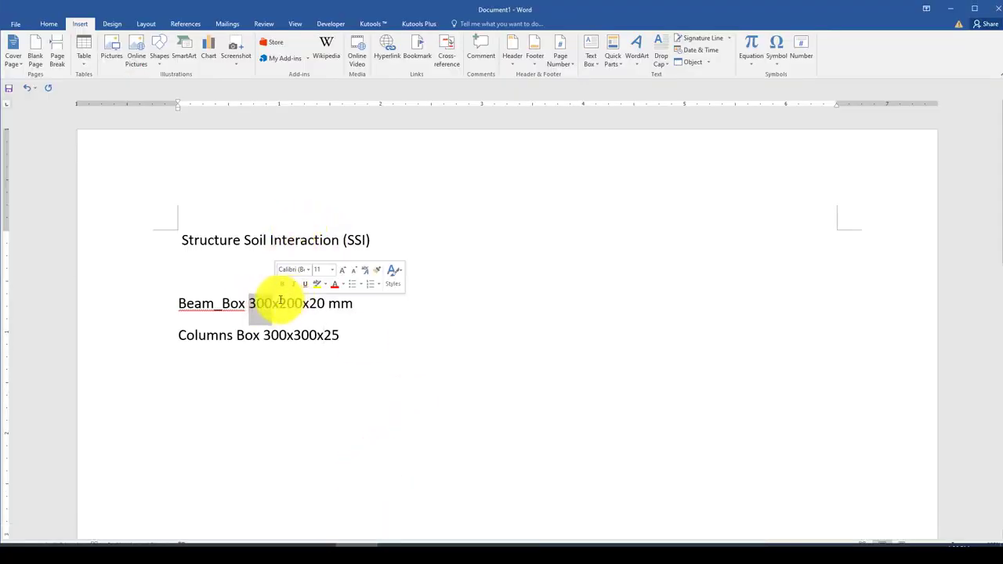
pyautogui.click(294, 302)
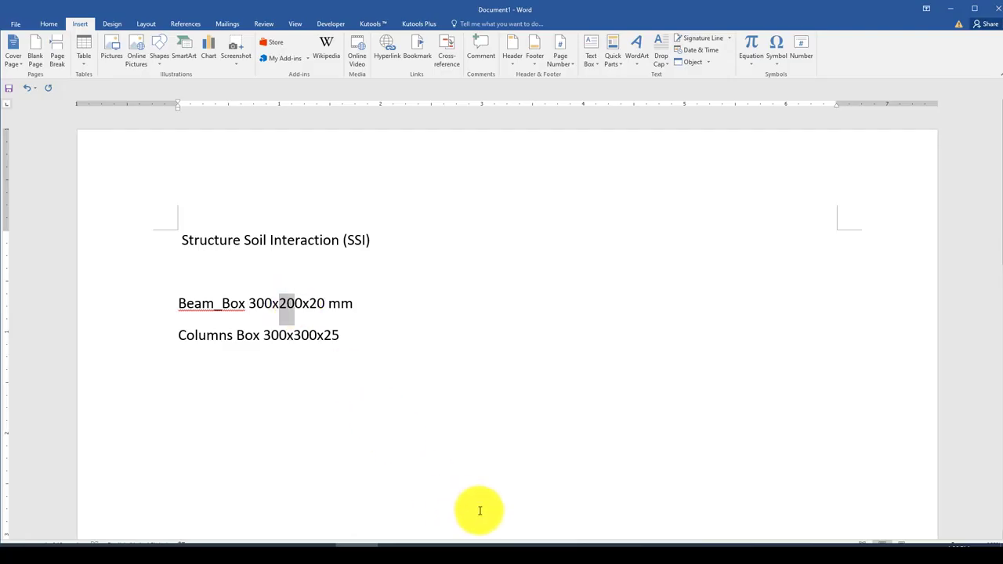
pyautogui.click(766, 541)
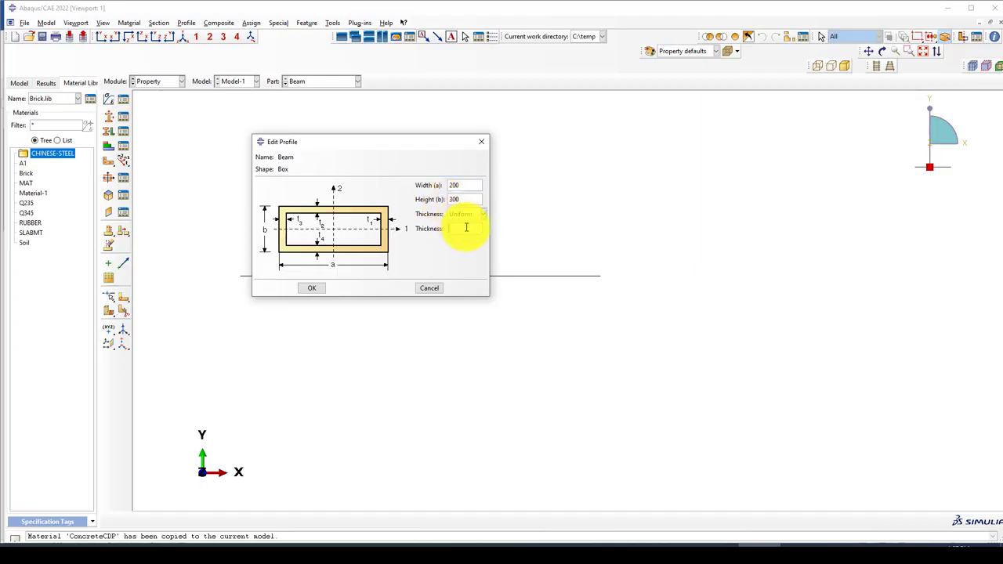
pyautogui.click(314, 288)
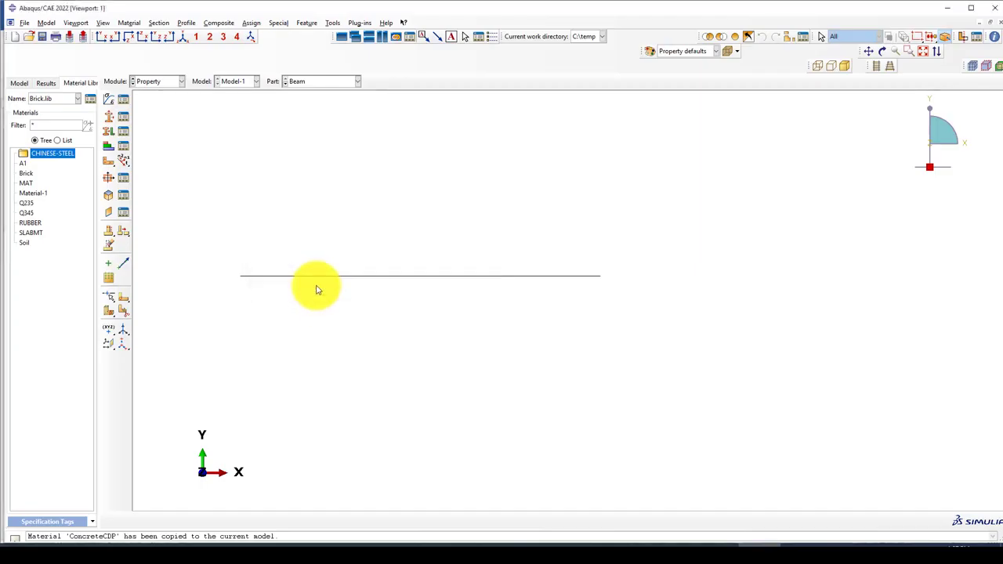
# - Create a beam section named Beam using the Beam profile and the Q345 material
pyautogui.click(108, 117)
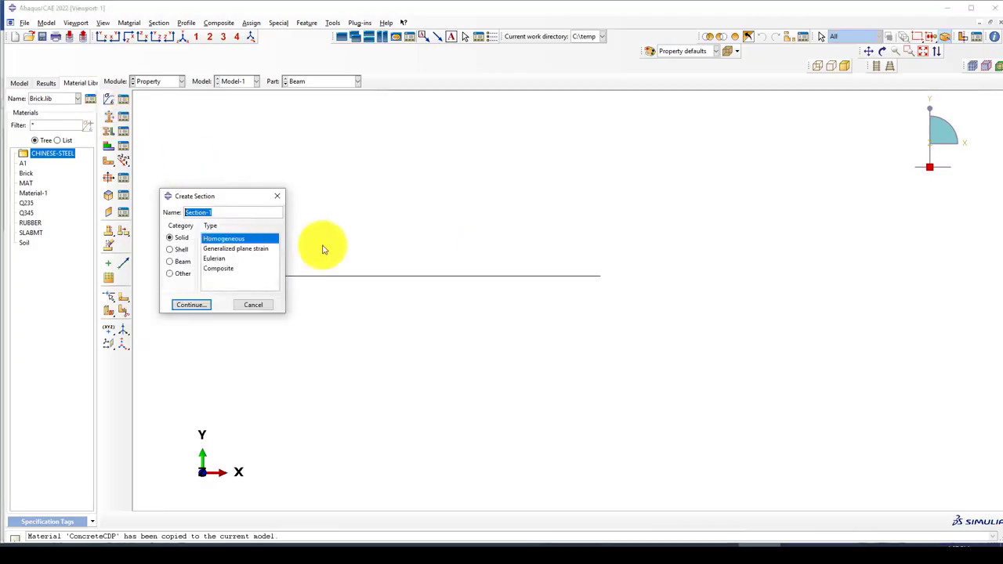
pyautogui.click(181, 249)
pyautogui.click(182, 261)
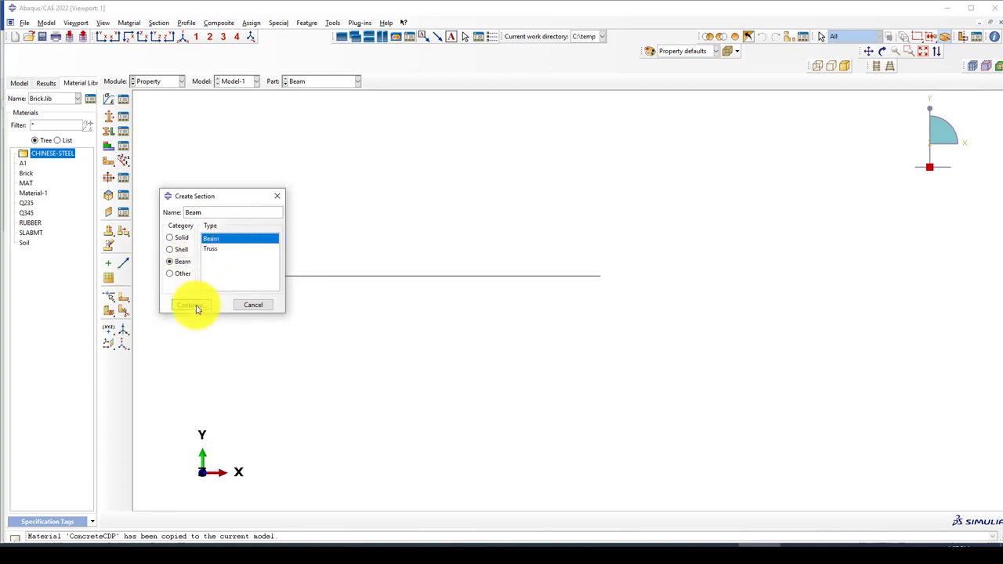
pyautogui.click(197, 305)
pyautogui.click(453, 159)
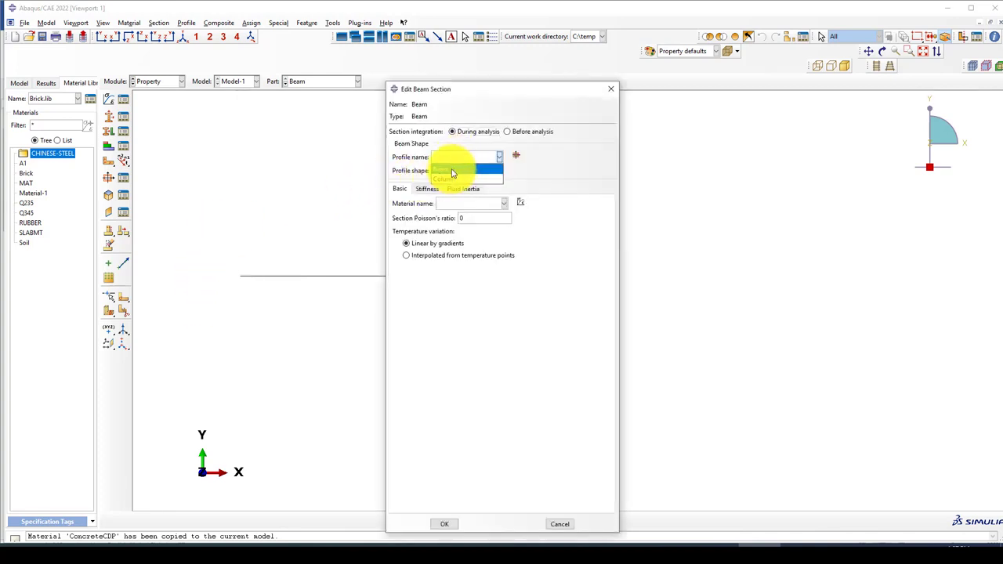
pyautogui.click(452, 171)
pyautogui.click(475, 204)
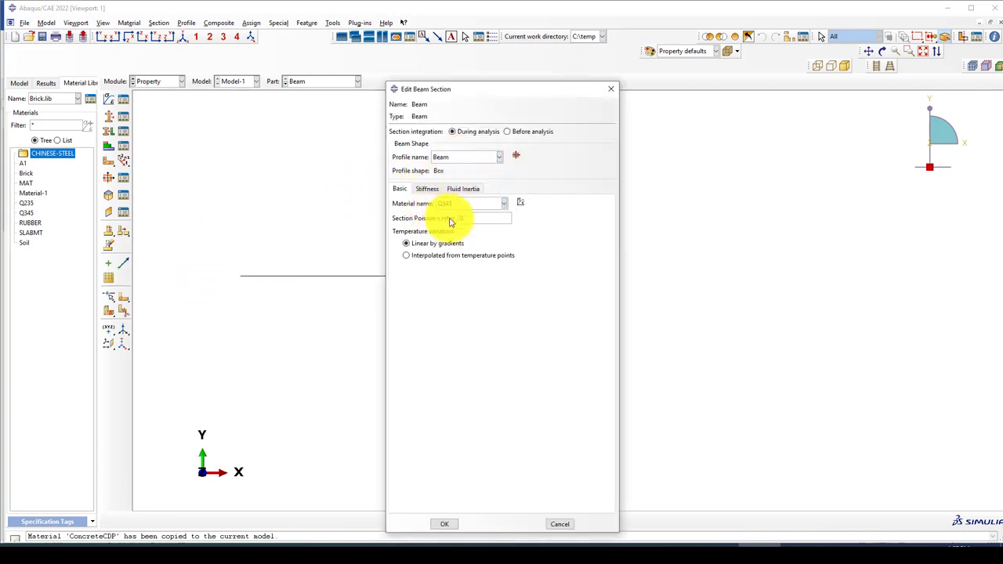
pyautogui.click(445, 525)
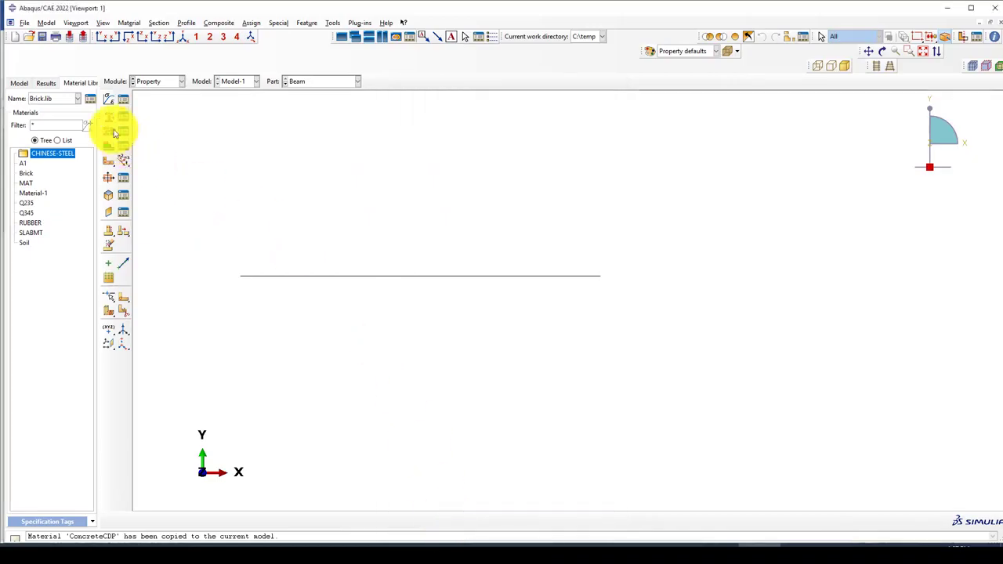
# - Review the density, elastic and plastic data of the Q345 material
pyautogui.click(124, 99)
pyautogui.click(209, 175)
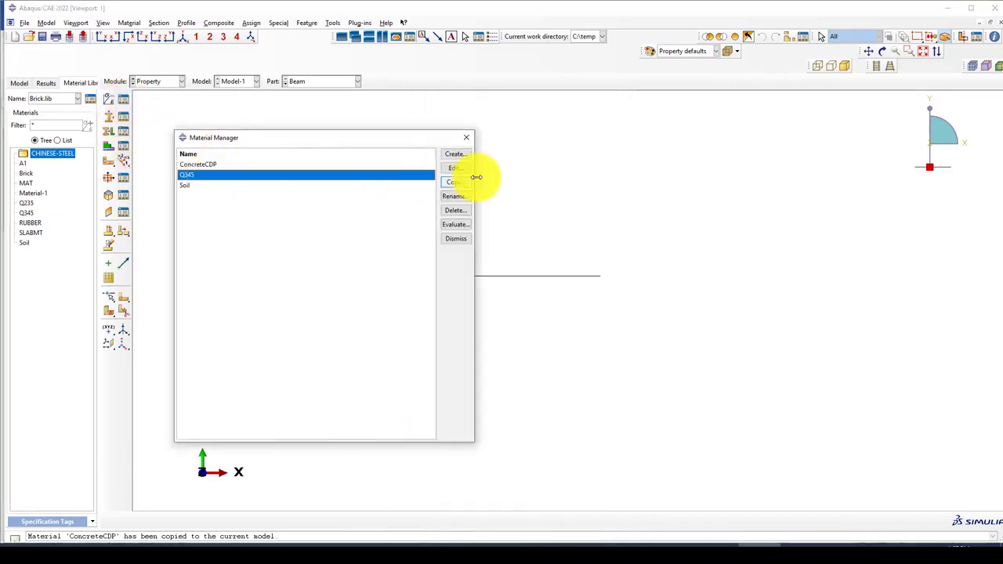
pyautogui.click(455, 171)
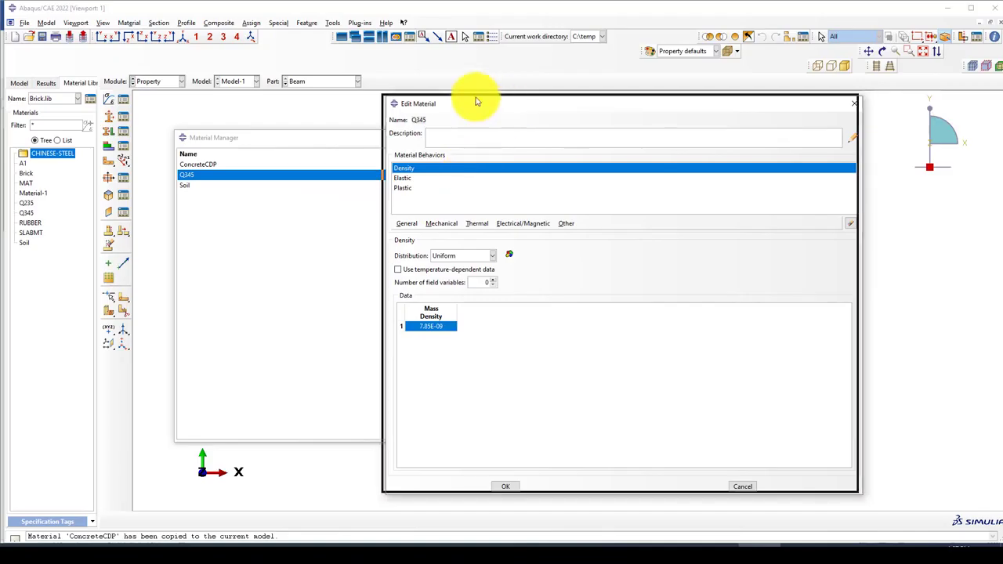
pyautogui.moveTo(476, 94); pyautogui.dragTo(439, 84)
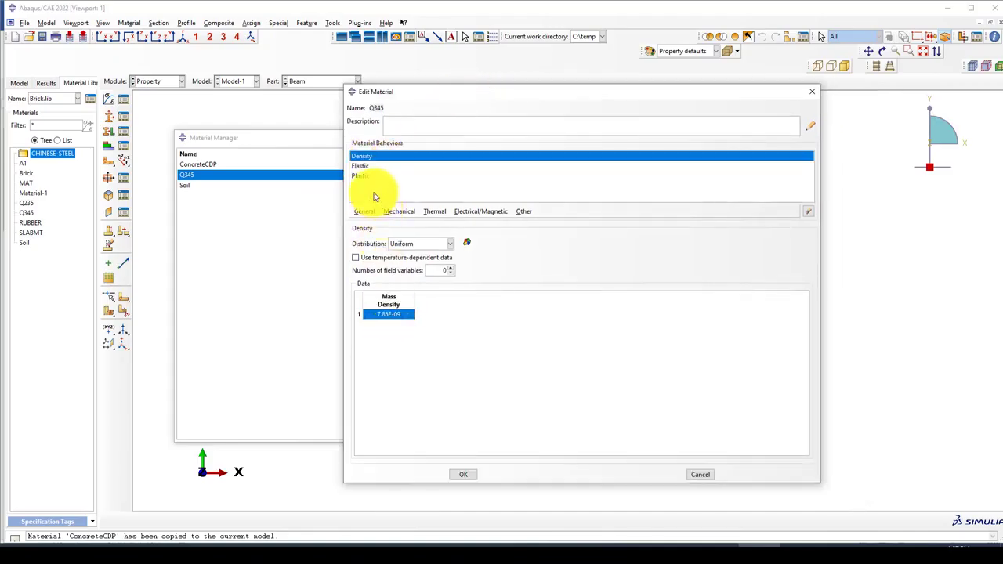
pyautogui.click(365, 167)
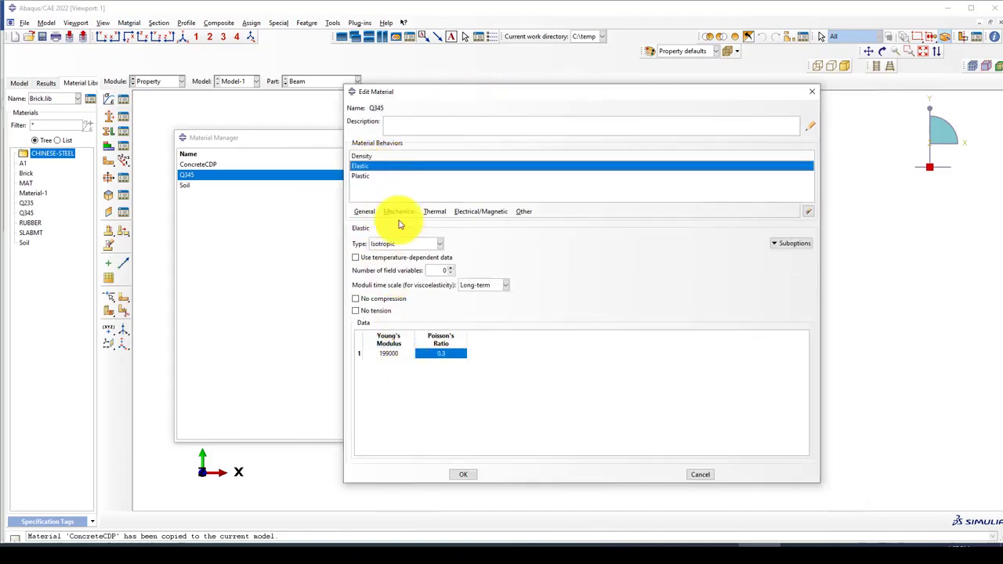
pyautogui.click(360, 176)
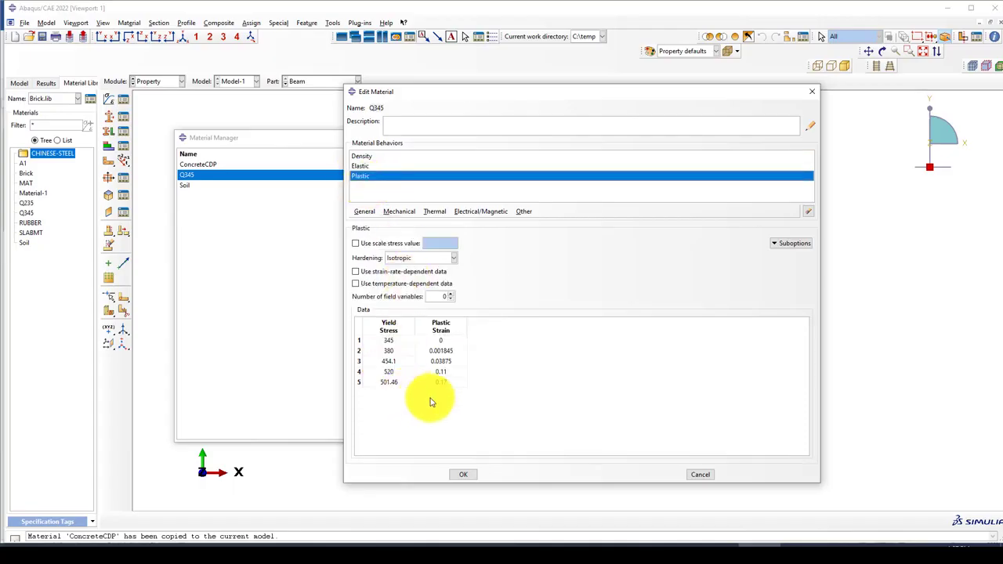
pyautogui.click(465, 475)
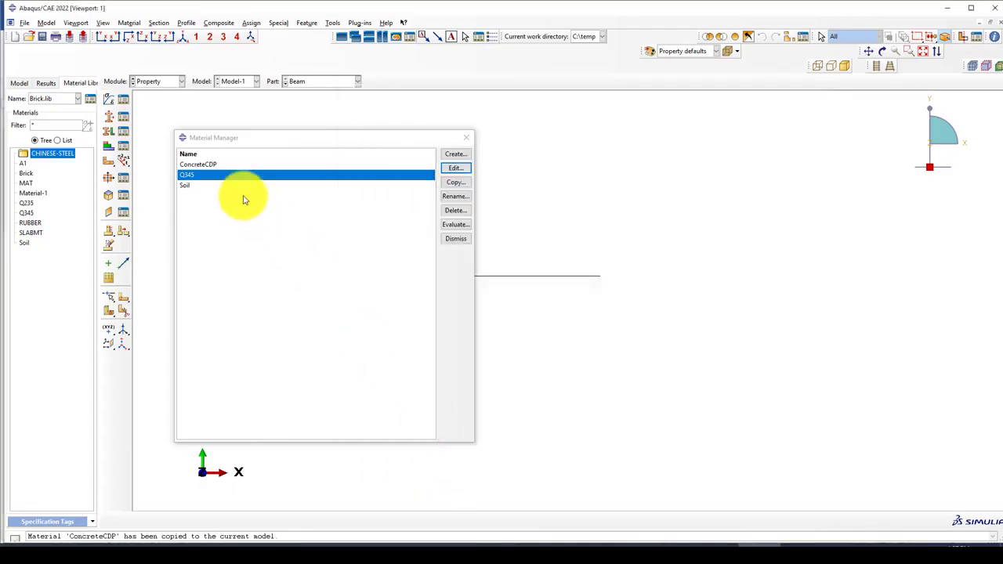
# - Review the ConcreteCDP material's density, elastic and concrete damaged plasticity data, including compressive and tensile behavior
pyautogui.click(209, 164)
pyautogui.click(457, 169)
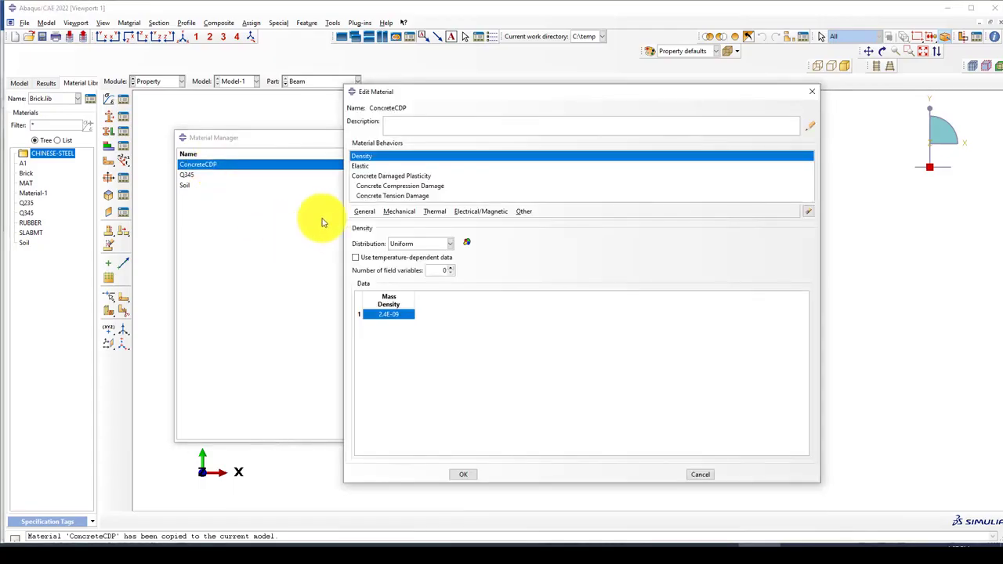
pyautogui.click(362, 166)
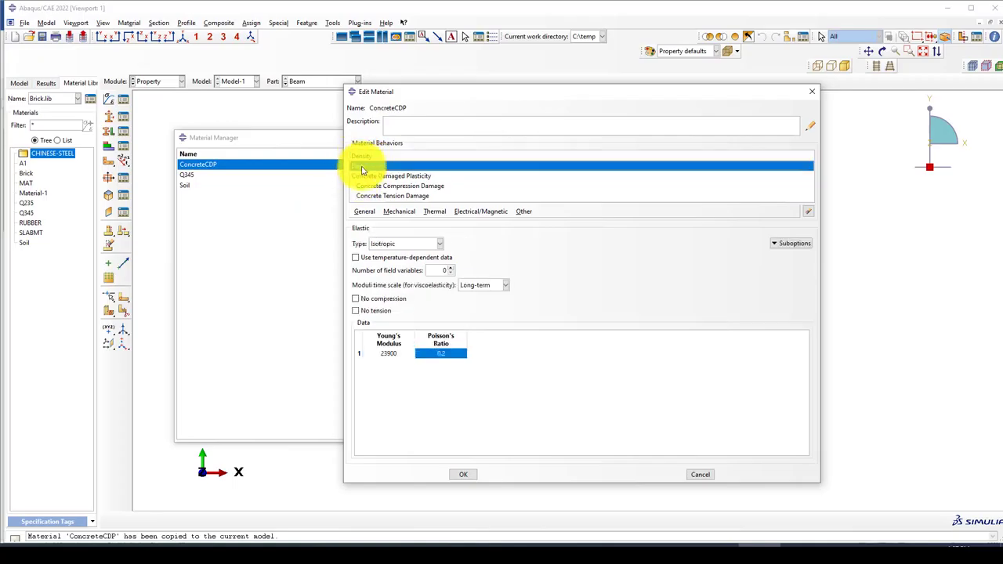
pyautogui.click(417, 177)
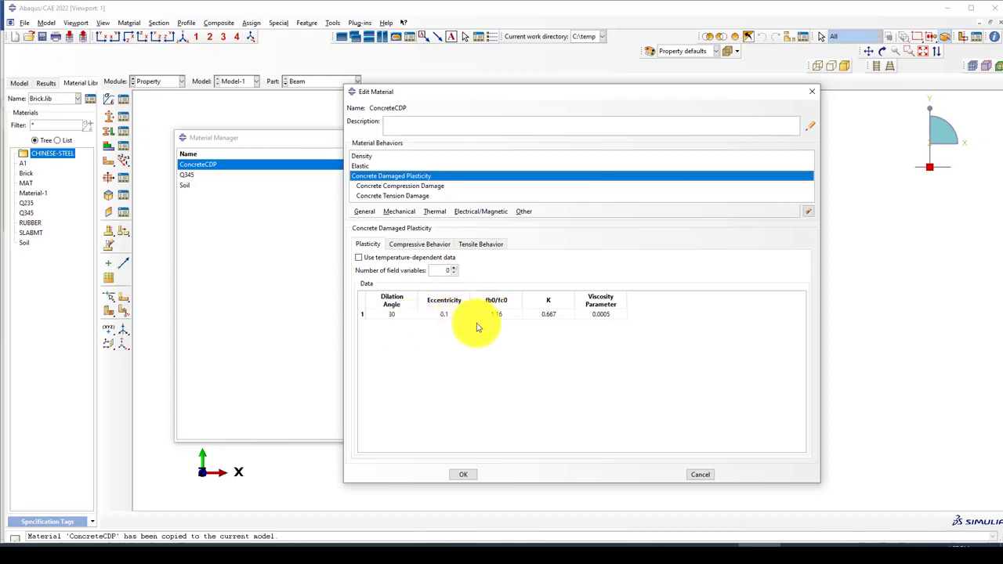
pyautogui.click(391, 187)
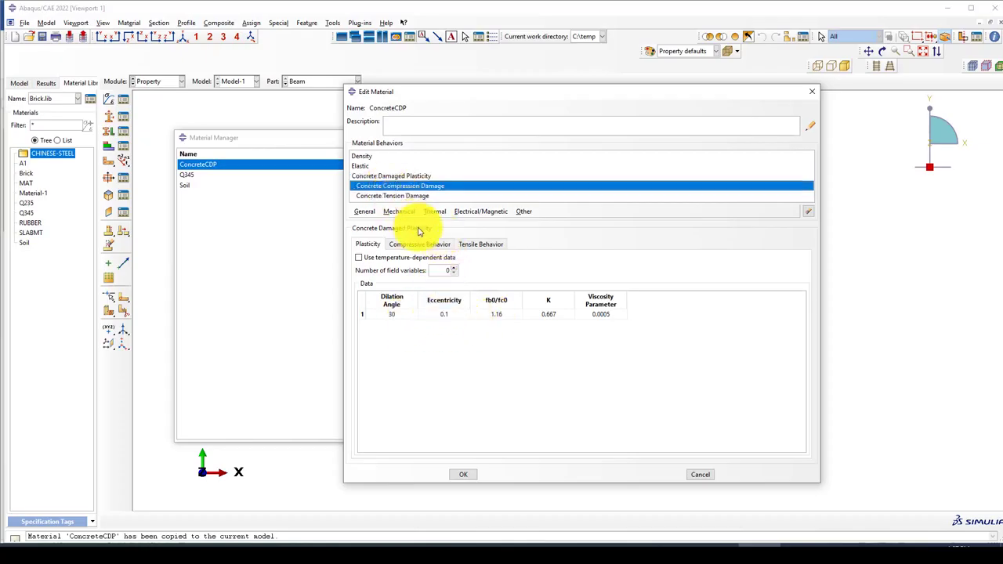
pyautogui.click(415, 244)
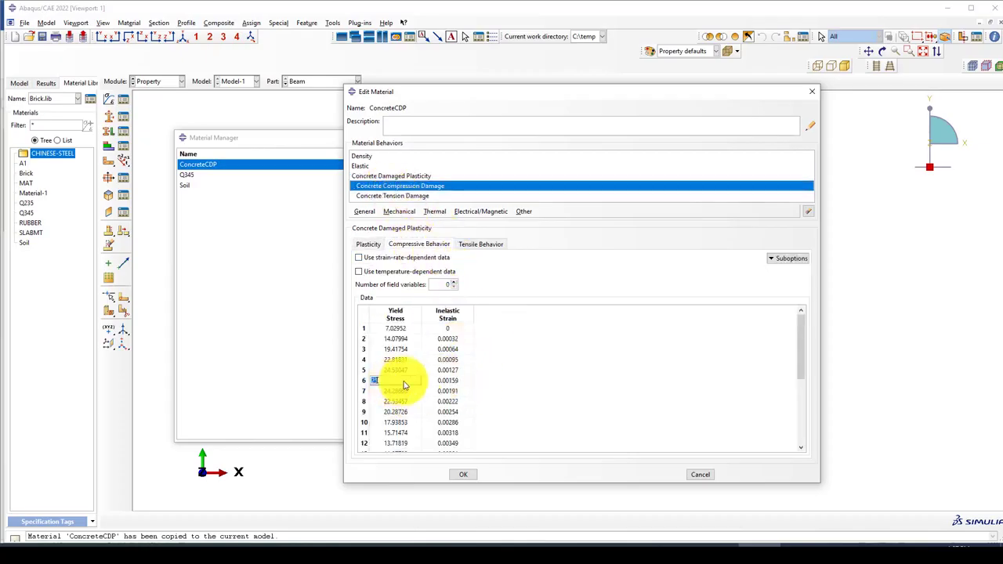
pyautogui.click(478, 244)
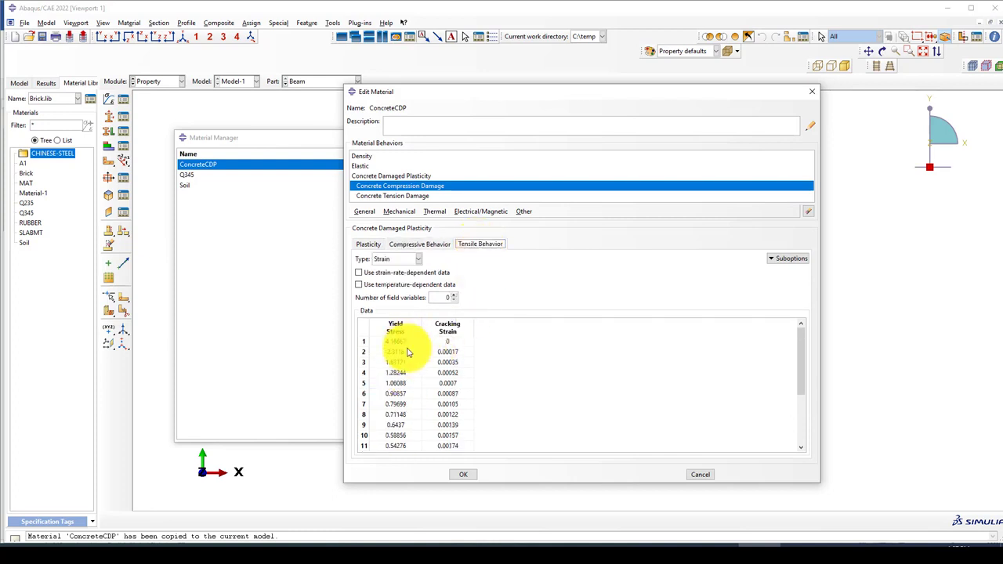
pyautogui.click(463, 475)
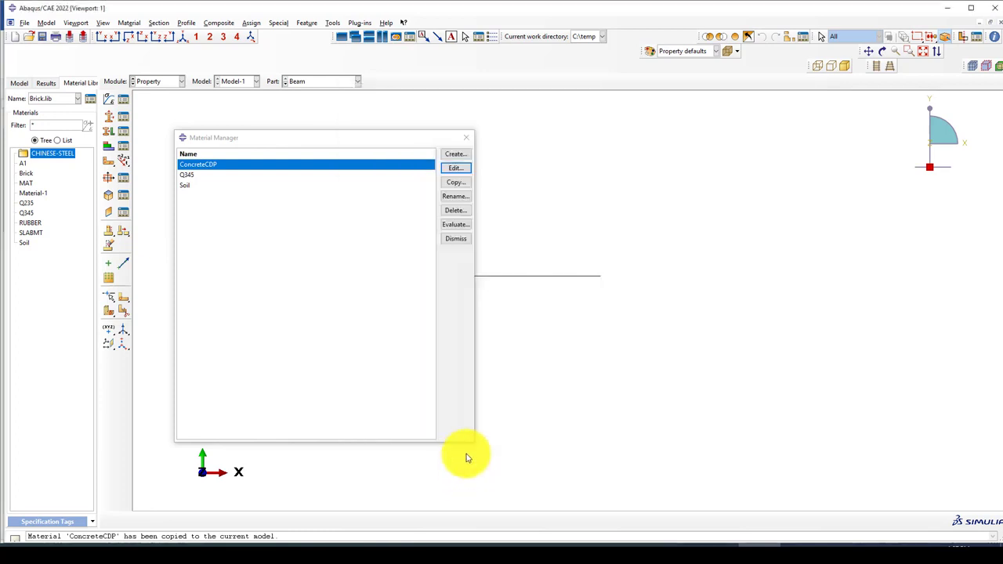
pyautogui.click(467, 140)
# - Create a beam section named Column using the Column profile and the Q345 material
pyautogui.click(153, 84)
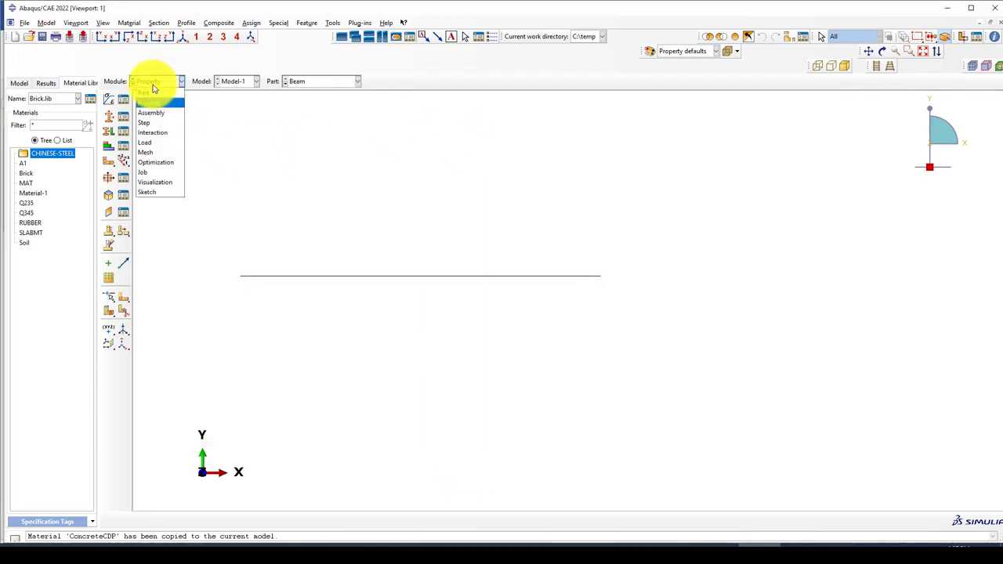
pyautogui.click(151, 84)
pyautogui.click(113, 121)
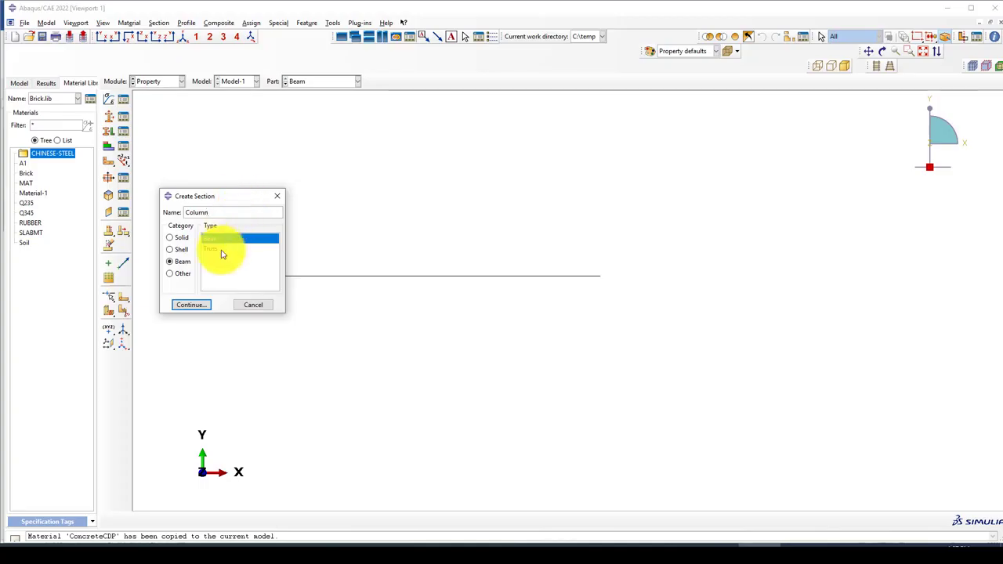
pyautogui.click(197, 304)
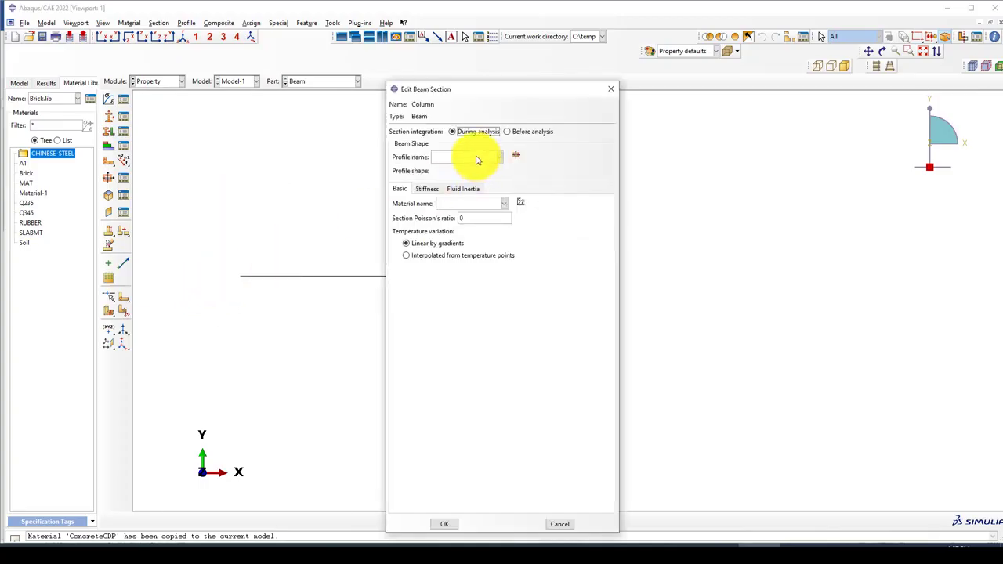
pyautogui.click(467, 157)
pyautogui.click(463, 167)
pyautogui.click(464, 203)
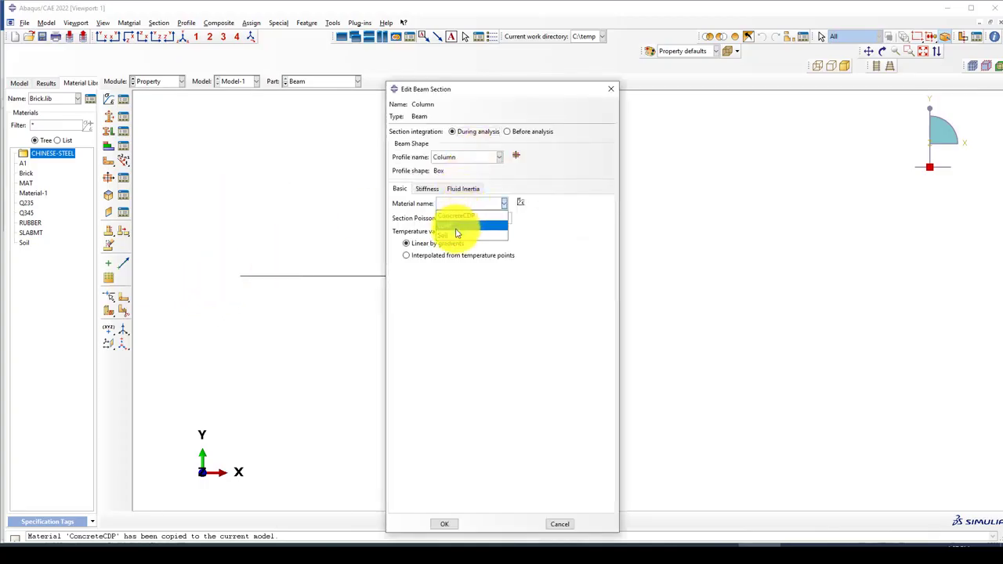
pyautogui.click(455, 227)
pyautogui.click(445, 524)
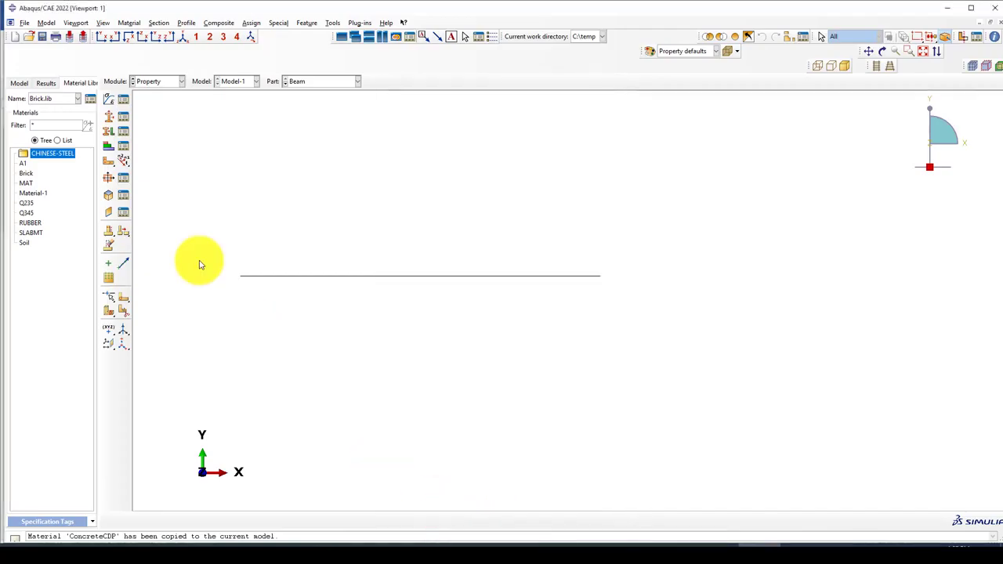
# - Create a solid homogeneous section named Concrete with the ConcreteCDP material
pyautogui.click(108, 115)
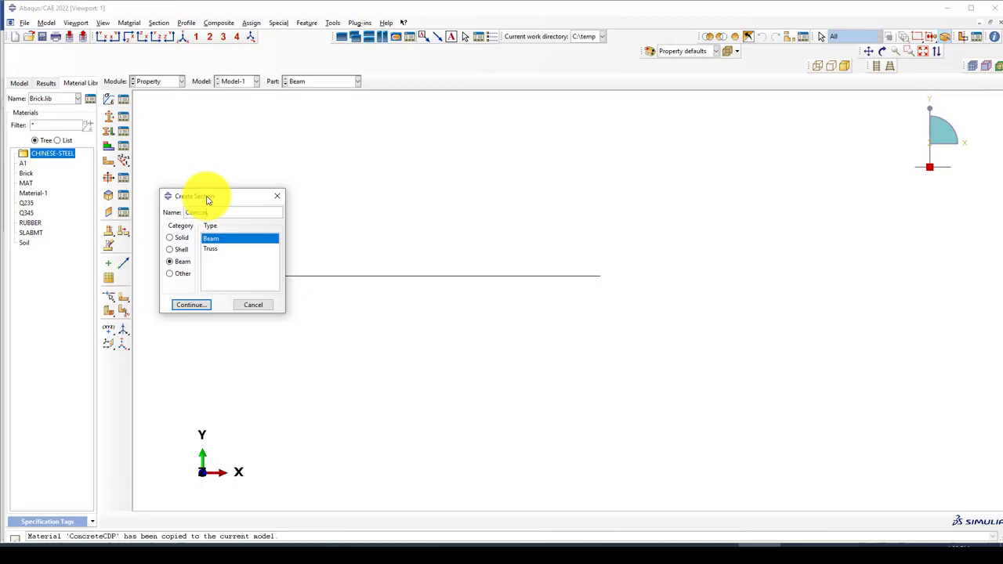
pyautogui.click(170, 237)
pyautogui.click(191, 305)
pyautogui.click(222, 273)
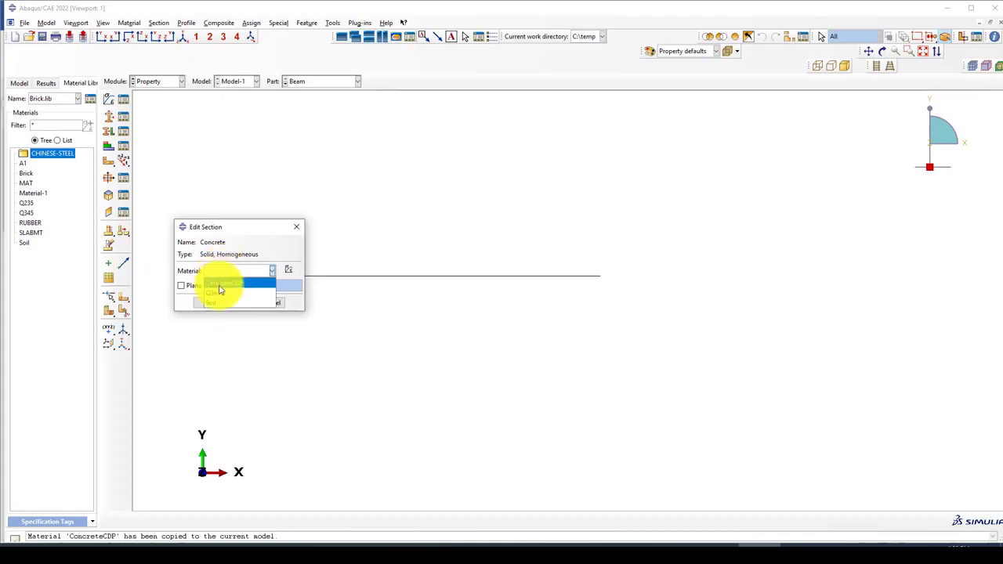
pyautogui.click(222, 287)
pyautogui.click(208, 303)
# - Create a solid homogeneous section named Soil with the Soil material
pyautogui.click(108, 116)
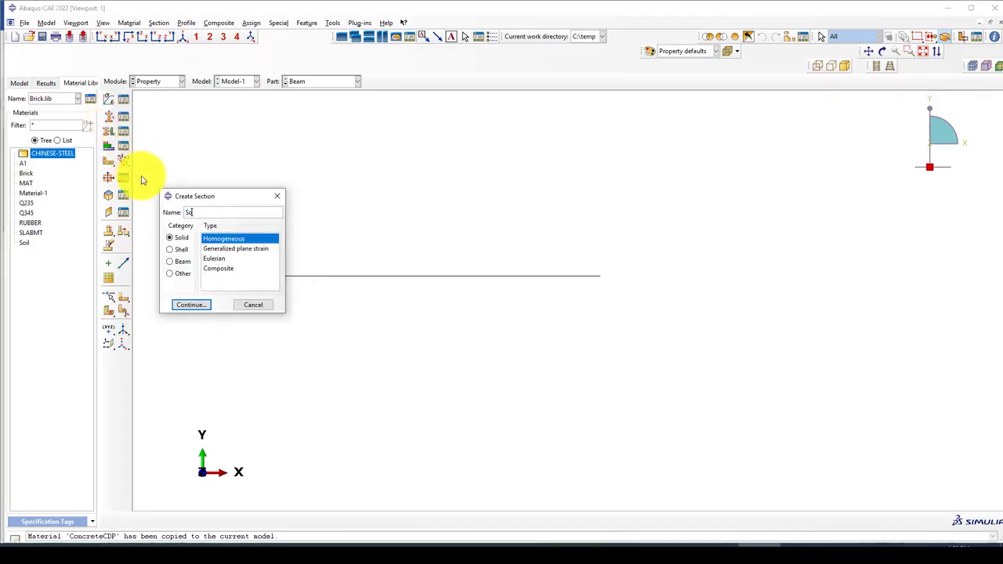
pyautogui.click(191, 304)
pyautogui.click(251, 271)
pyautogui.click(224, 303)
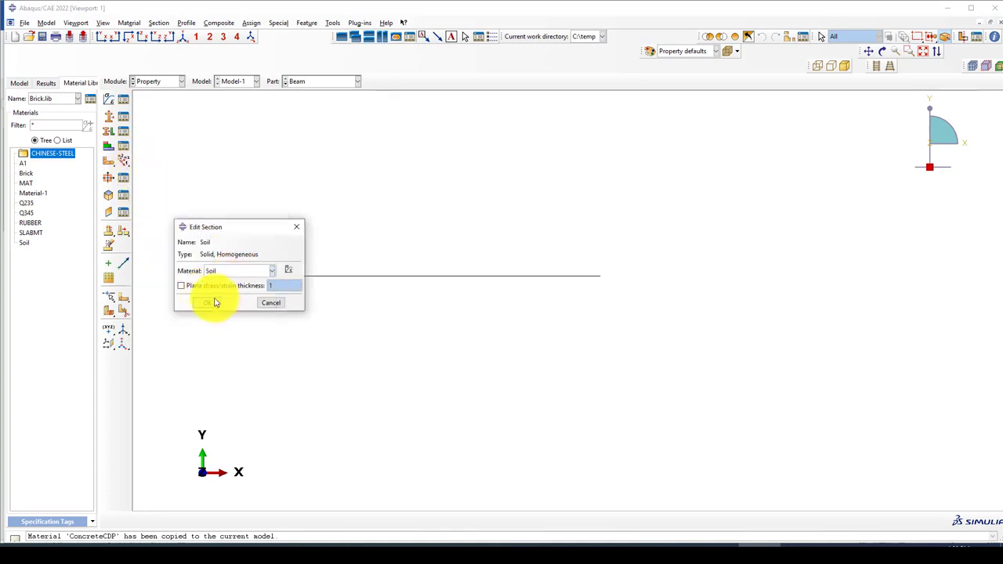
pyautogui.click(212, 303)
# - Assign the Beam section to the entire line of the Beam part
pyautogui.click(110, 131)
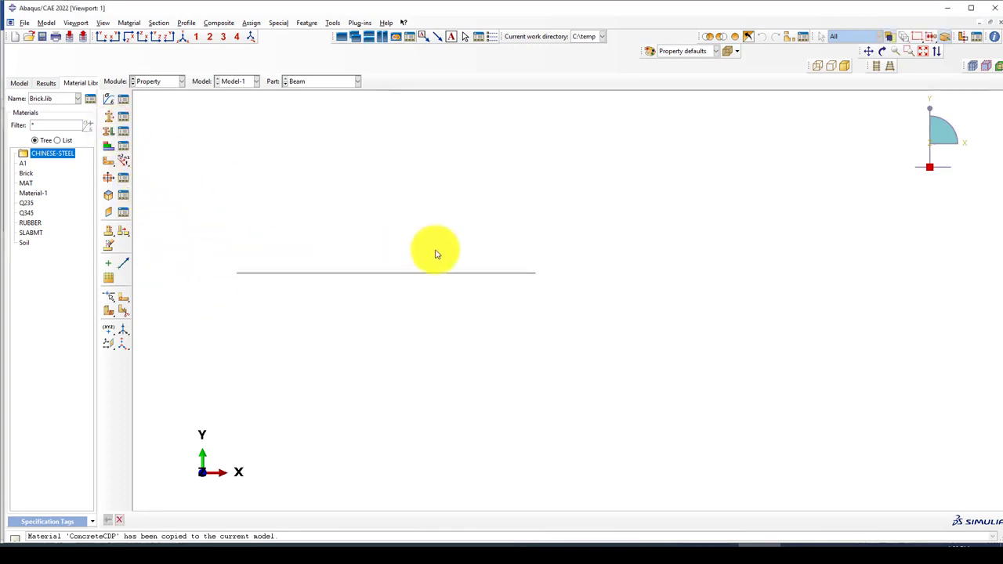
pyautogui.moveTo(426, 217); pyautogui.dragTo(330, 333)
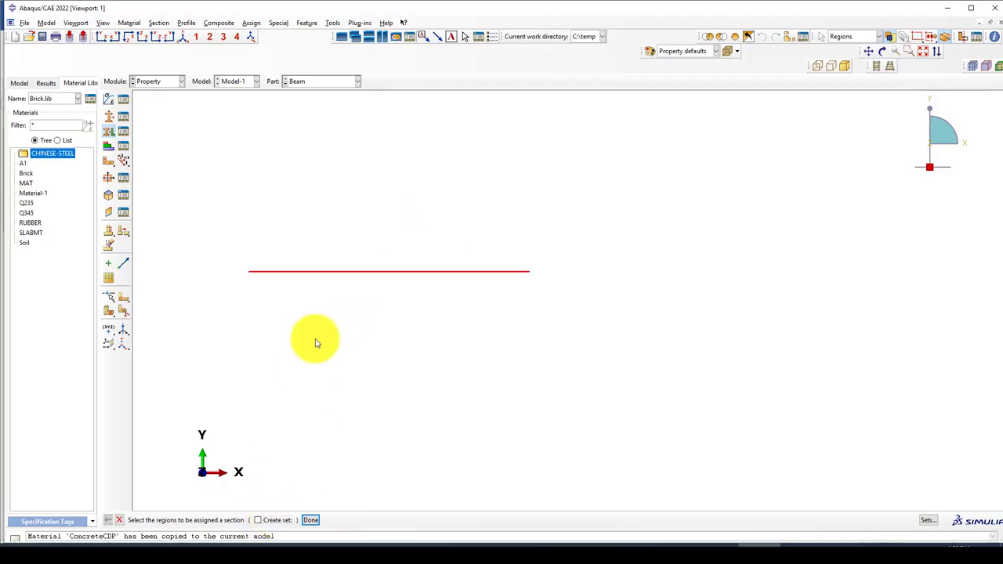
pyautogui.middleClick(329, 318)
pyautogui.click(91, 209)
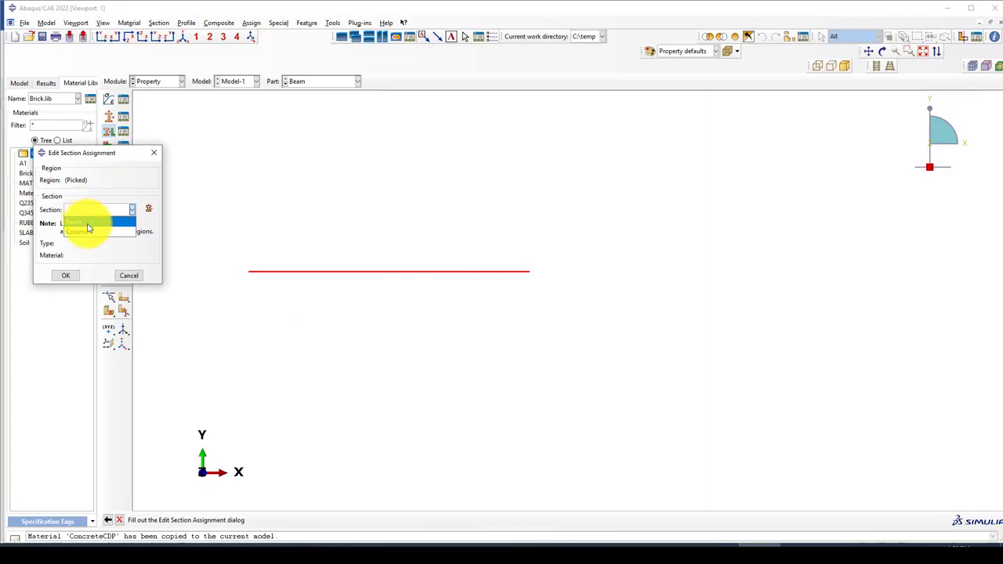
pyautogui.click(88, 226)
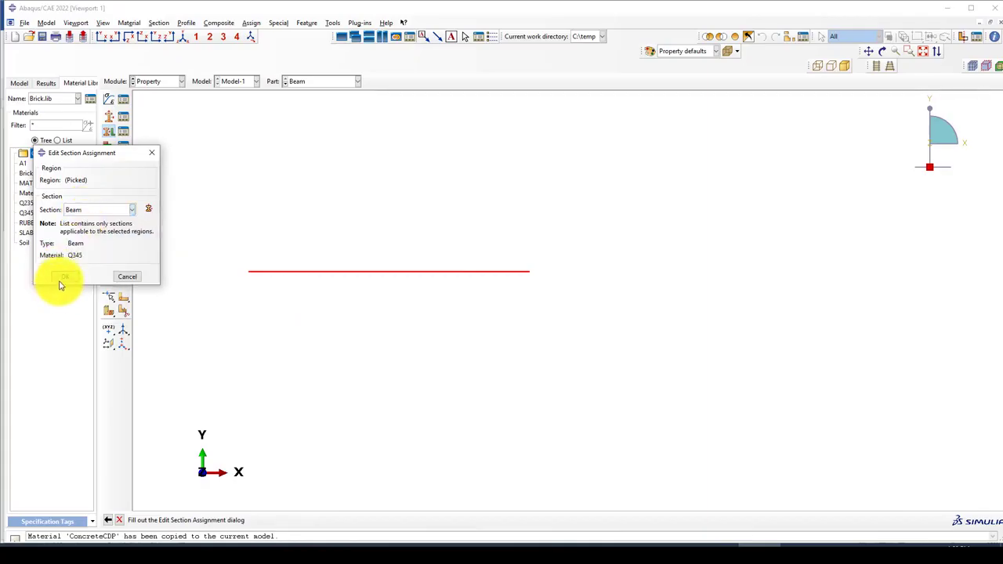
pyautogui.click(66, 275)
# - Switch to the Column part and assign the Column section to its line
pyautogui.click(298, 84)
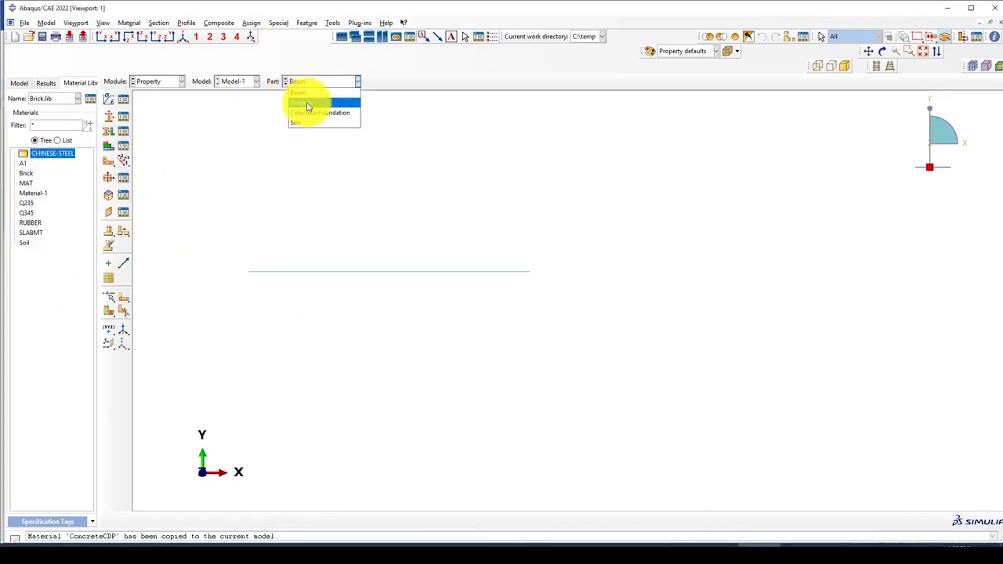
pyautogui.click(314, 100)
pyautogui.click(111, 140)
pyautogui.click(416, 300)
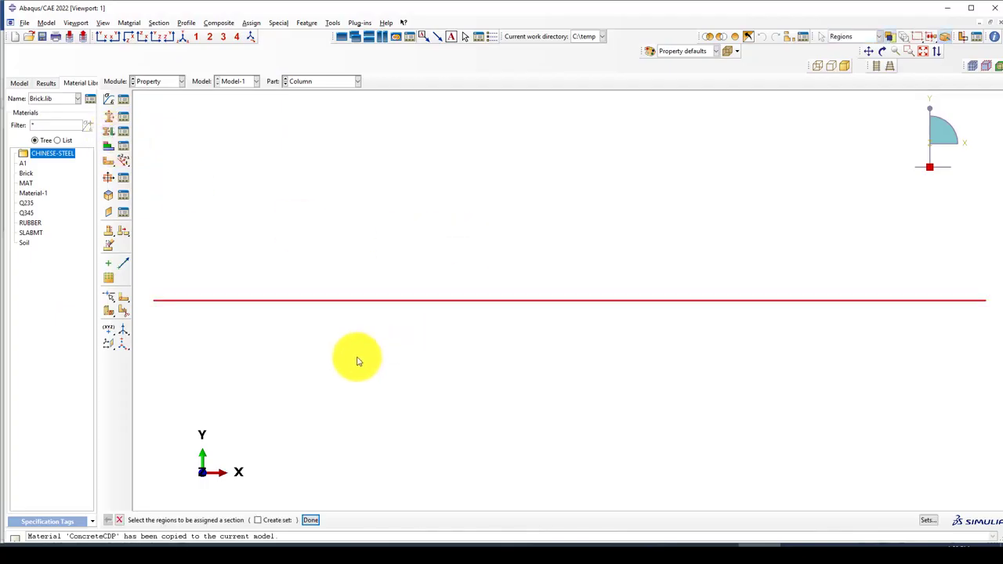
pyautogui.middleClick(338, 342)
pyautogui.click(78, 212)
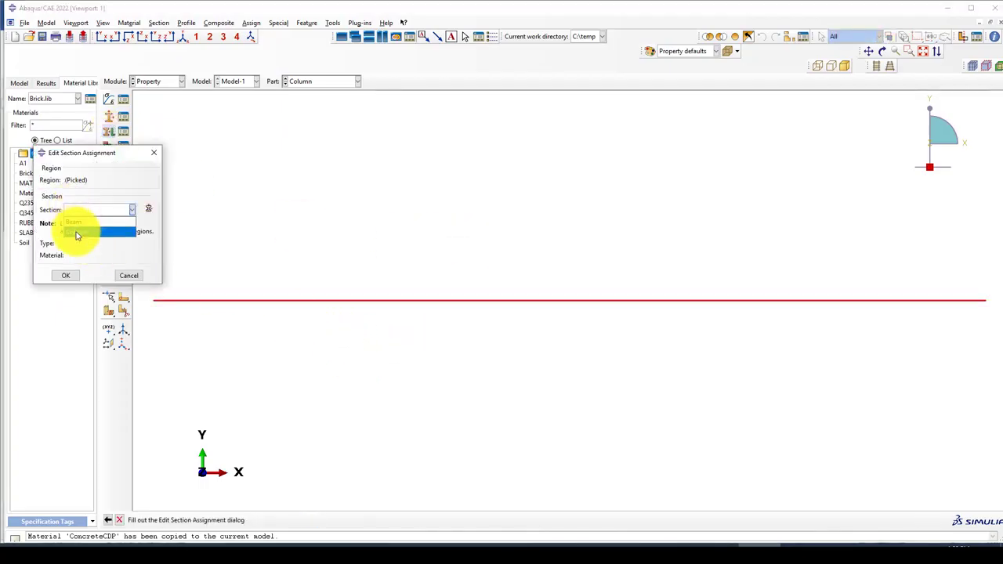
pyautogui.click(77, 233)
pyautogui.click(66, 275)
# - Switch to the Concrete-Foundation part and assign the Concrete section to its whole solid
pyautogui.click(313, 82)
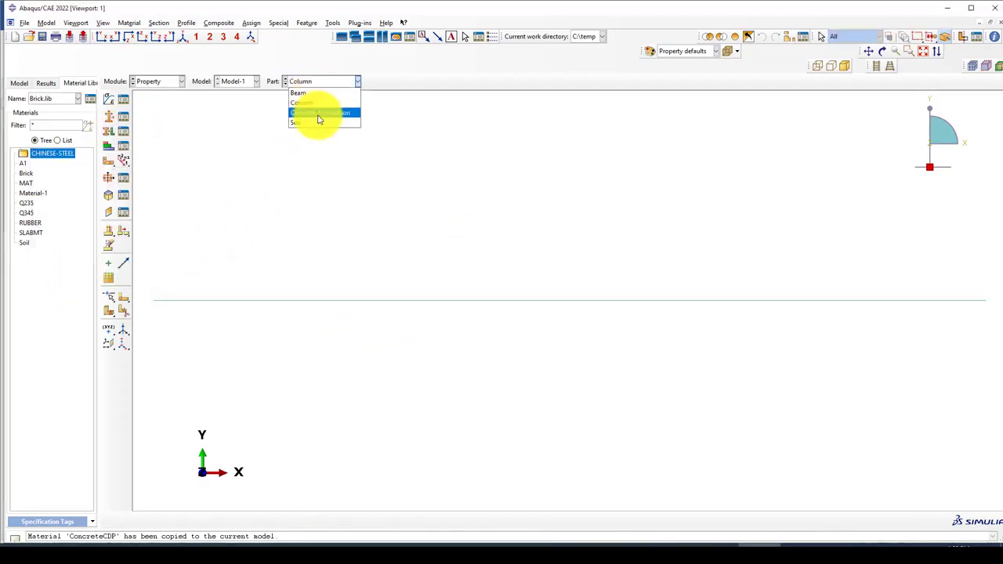
pyautogui.click(319, 119)
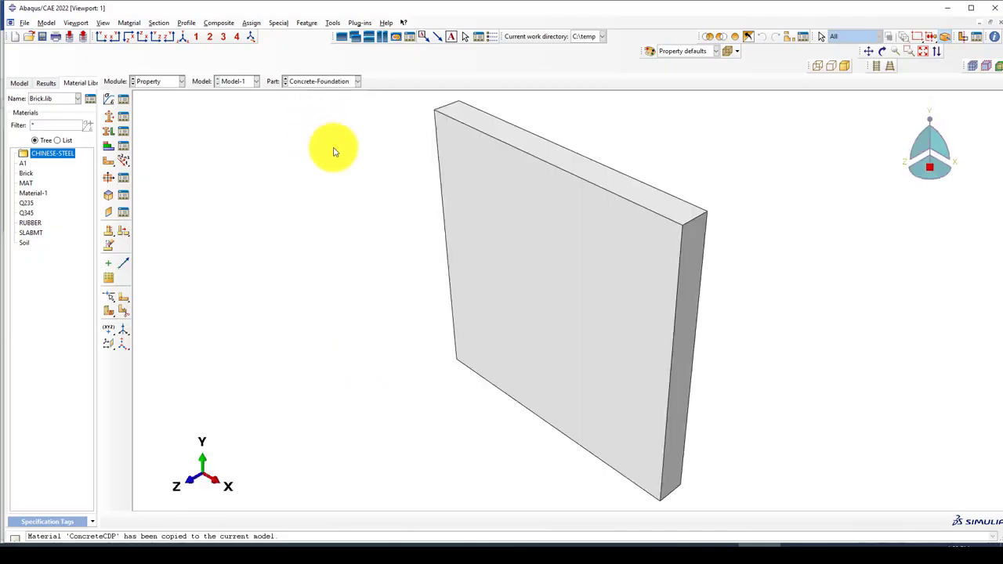
pyautogui.click(111, 137)
pyautogui.click(569, 215)
pyautogui.middleClick(247, 278)
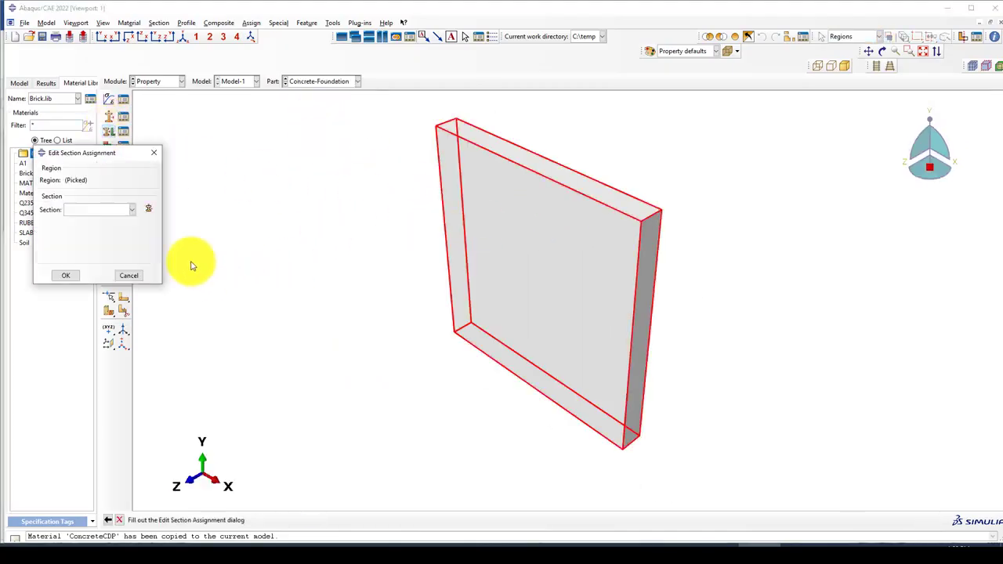
pyautogui.click(81, 210)
pyautogui.click(85, 221)
pyautogui.click(65, 278)
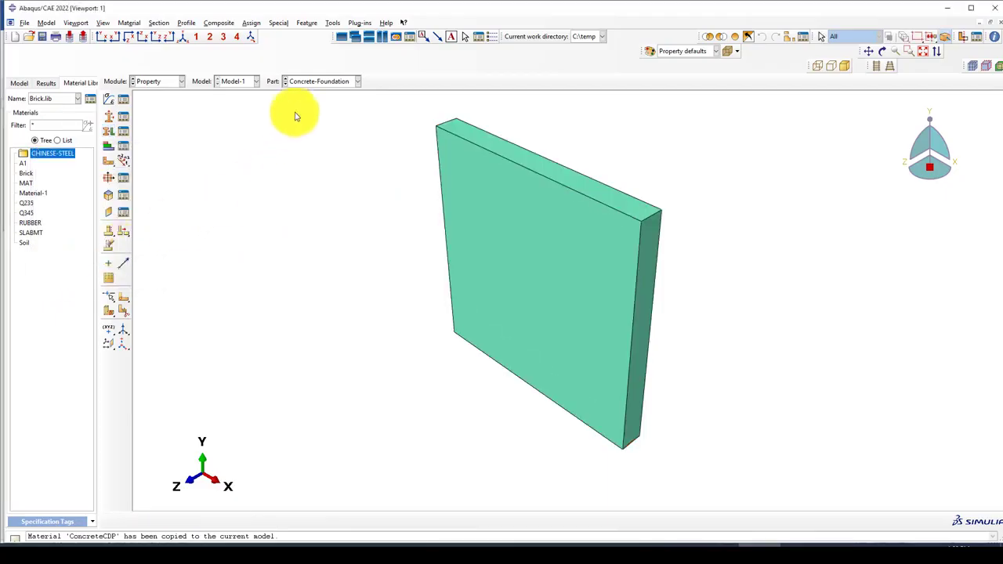
# - Switch to the Soil part and assign the Soil section to its whole solid block
pyautogui.click(307, 81)
pyautogui.click(306, 120)
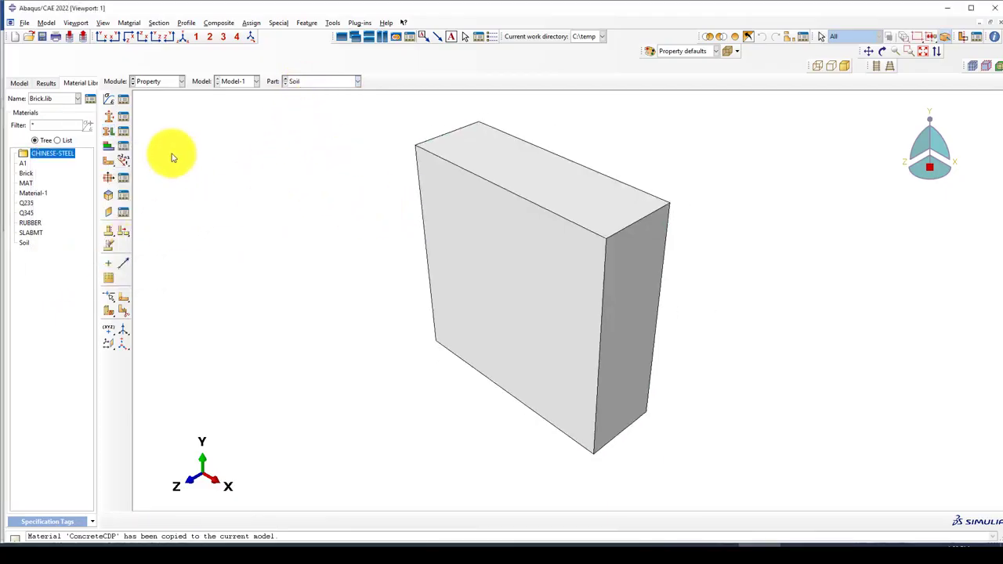
pyautogui.click(111, 117)
pyautogui.click(278, 196)
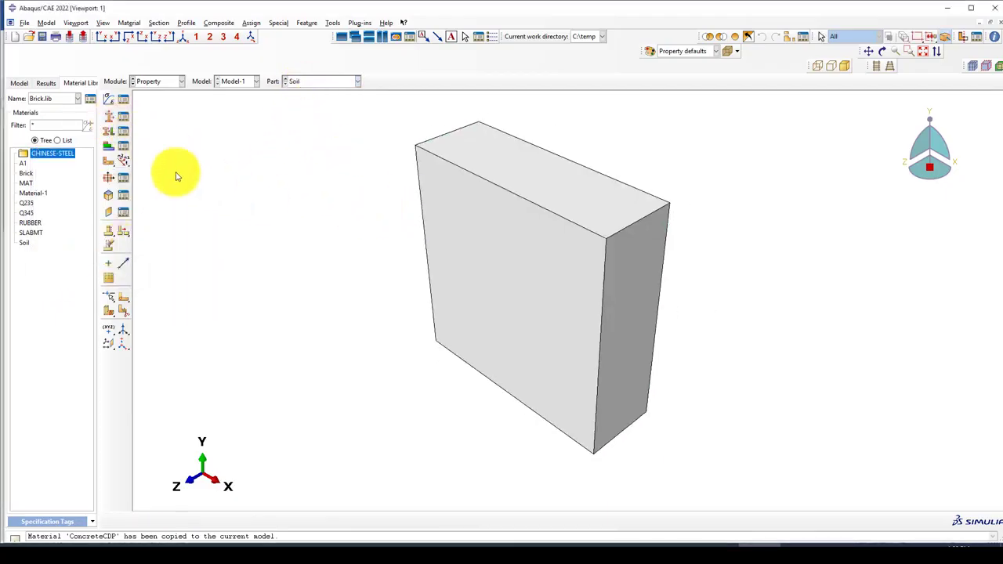
pyautogui.click(108, 146)
pyautogui.click(578, 250)
pyautogui.middleClick(255, 321)
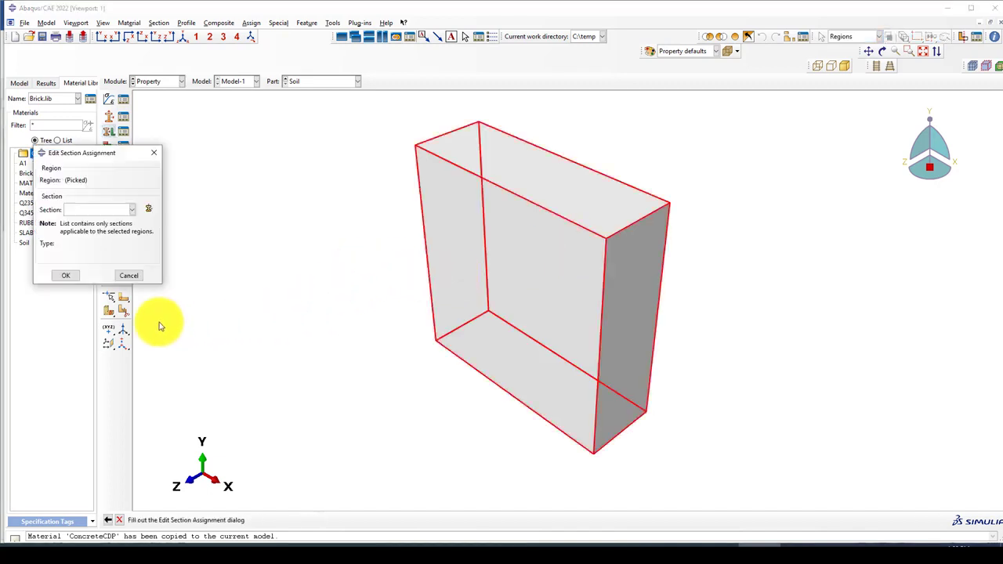
pyautogui.click(78, 210)
pyautogui.click(78, 233)
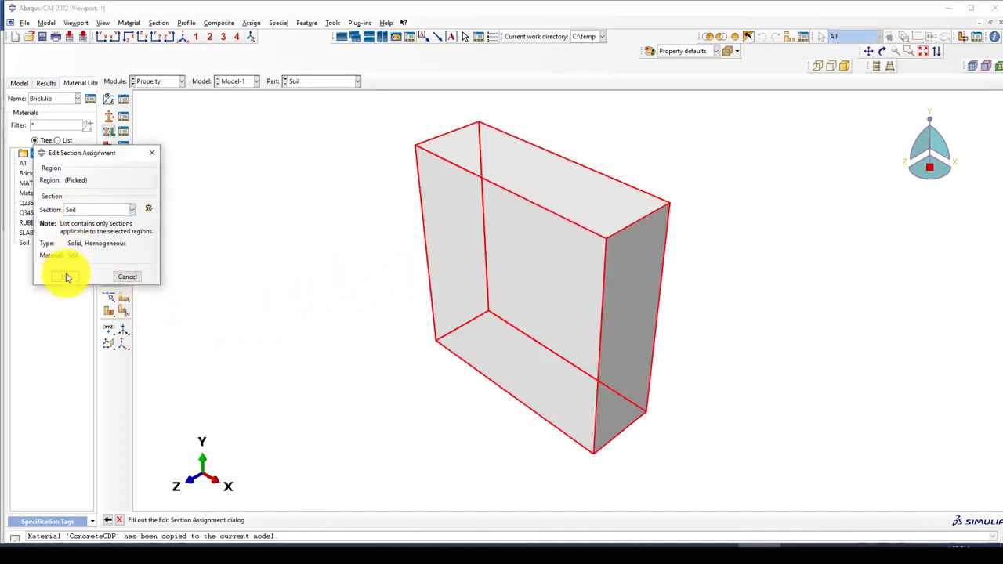
pyautogui.click(66, 275)
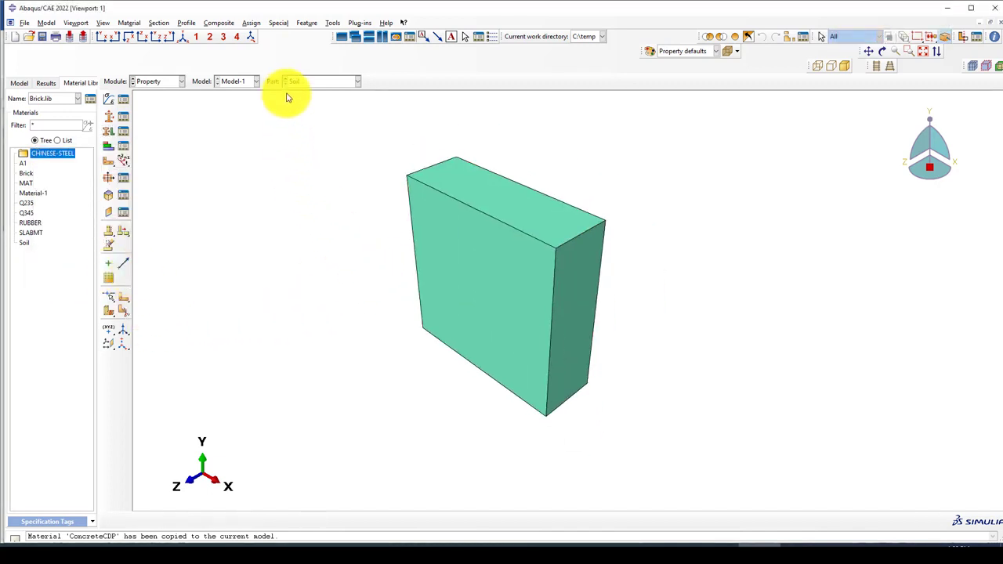
# - Switch to the AutoCAD drawing, examine the L-shaped building plan within the large outer boundary, and return to Abaqus/CAE
pyautogui.click(164, 83)
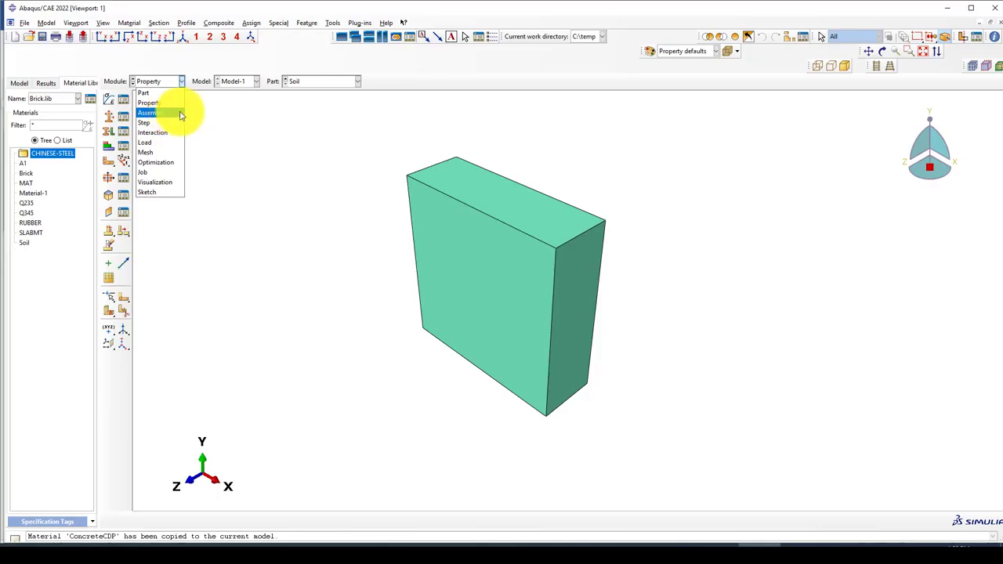
pyautogui.click(502, 241)
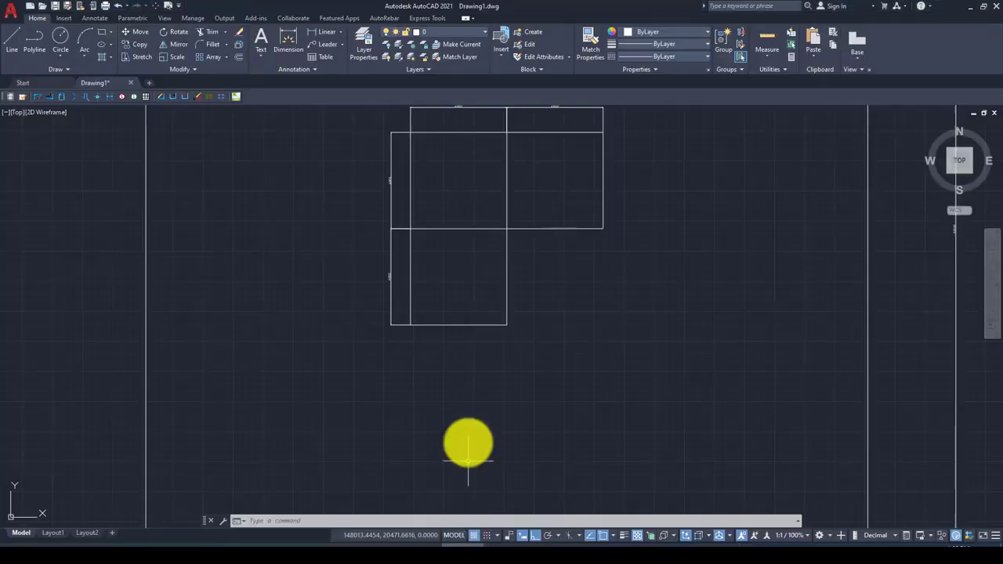
pyautogui.scroll(-2, 459, 252)
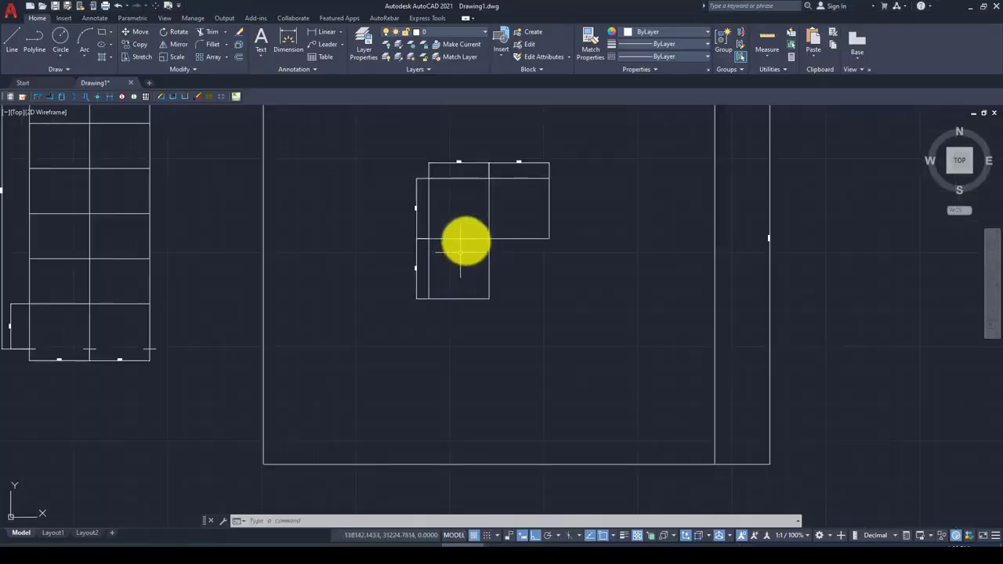
pyautogui.scroll(3, 548, 162)
pyautogui.scroll(-3, 399, 202)
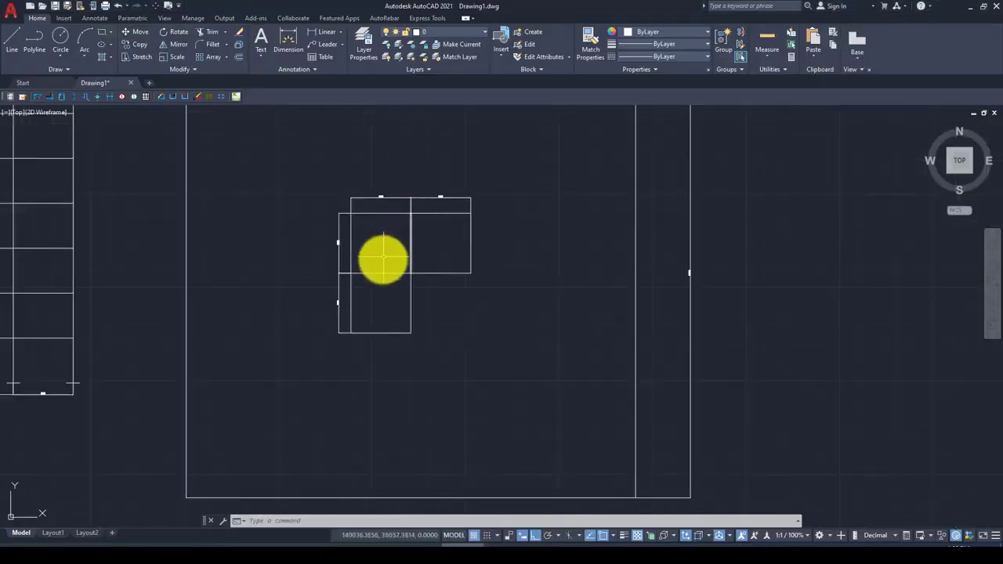
pyautogui.scroll(-2, 383, 261)
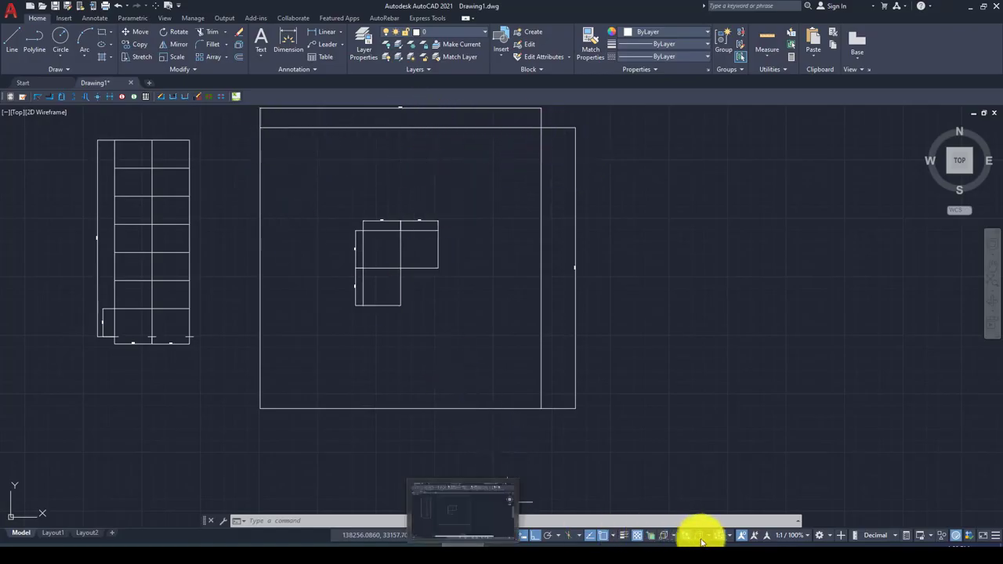
pyautogui.click(754, 536)
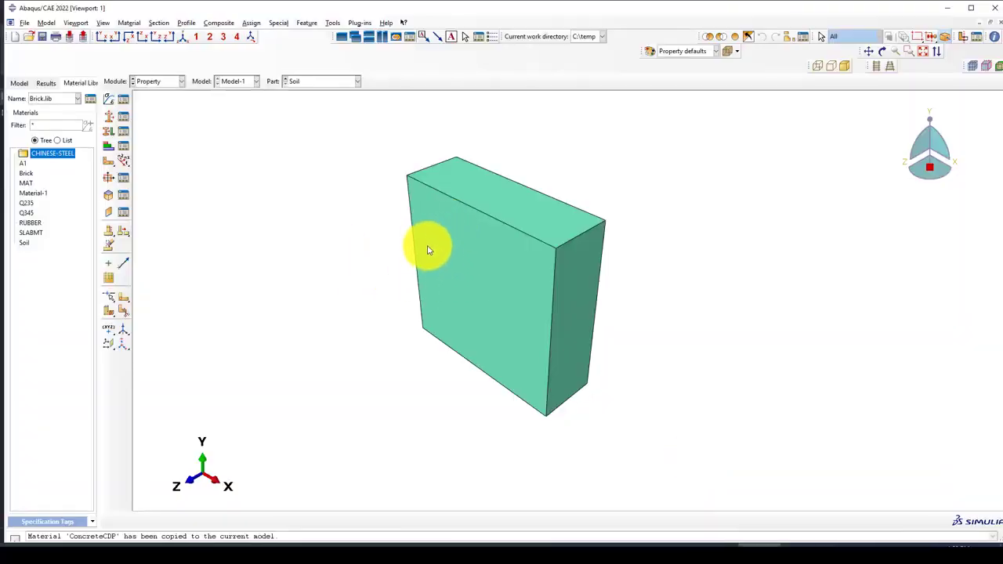
# - In the Part module, start an extruded cut sketch on the soil block's large front face, with its right edge vertical
pyautogui.click(147, 83)
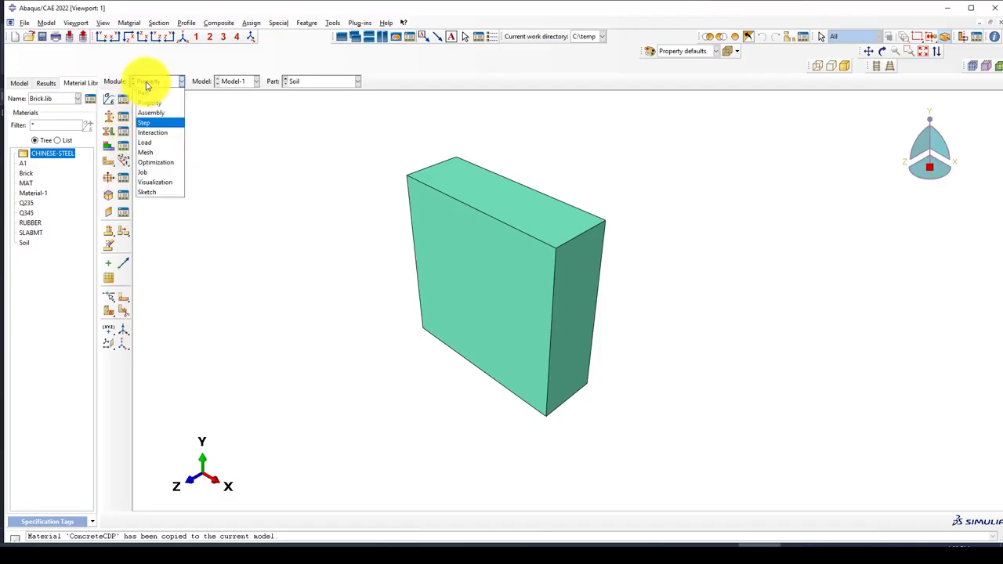
pyautogui.click(148, 83)
pyautogui.click(146, 86)
pyautogui.click(146, 93)
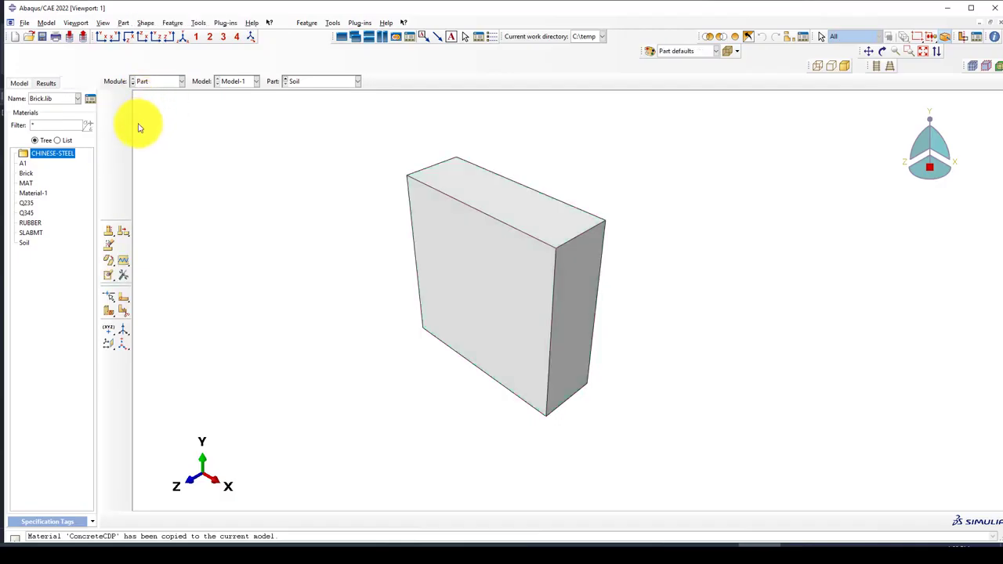
pyautogui.click(125, 132)
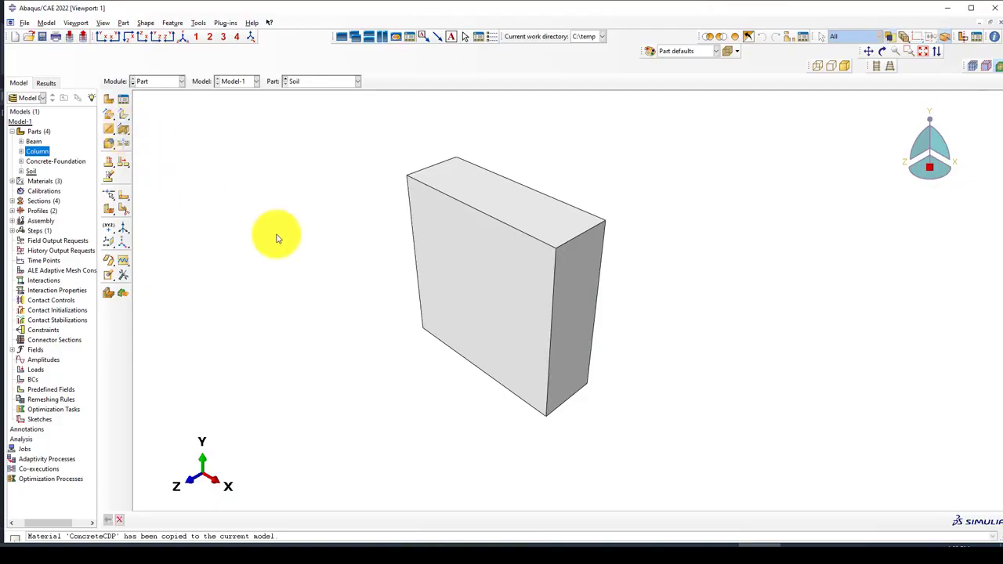
pyautogui.click(470, 266)
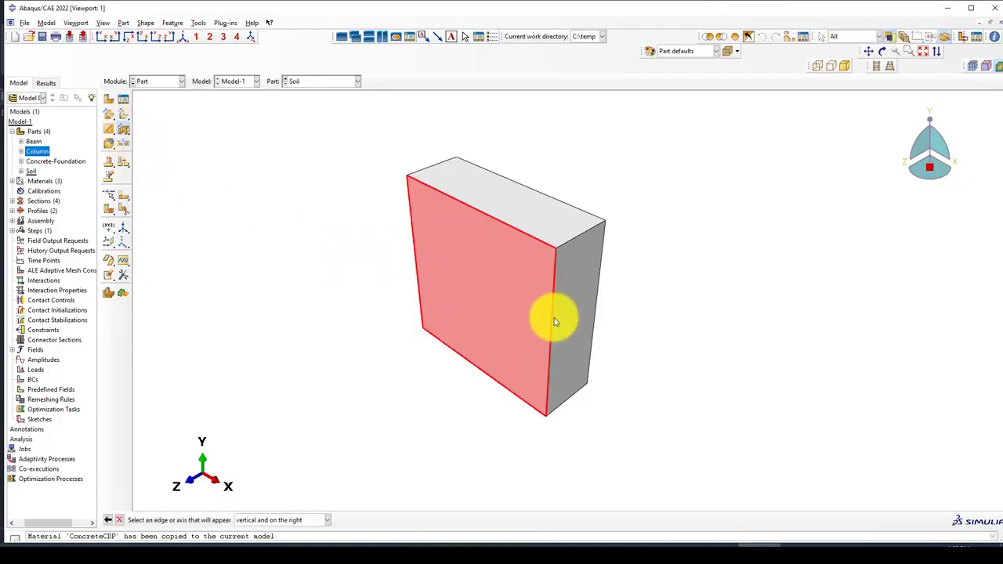
pyautogui.click(554, 320)
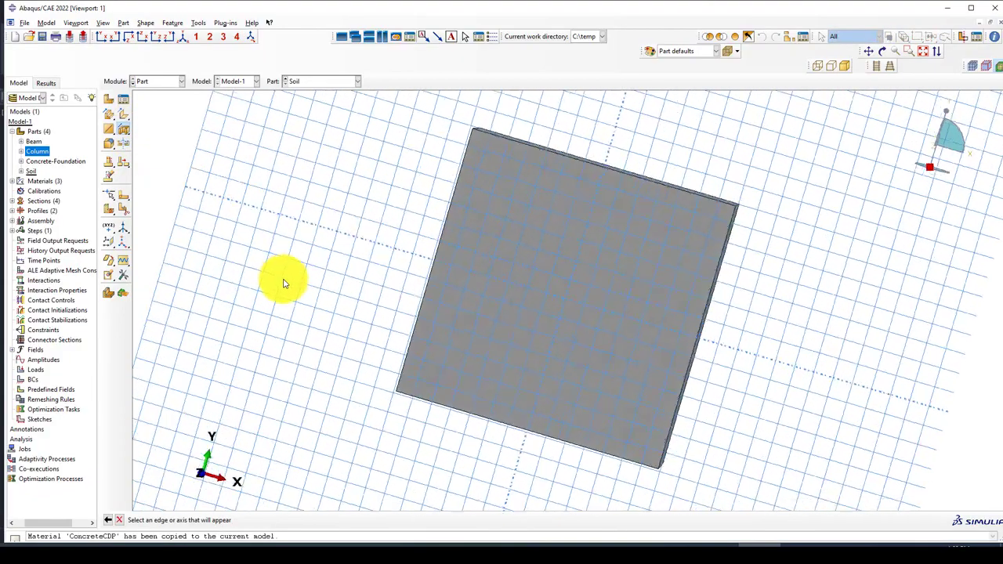
pyautogui.scroll(-2, 247, 251)
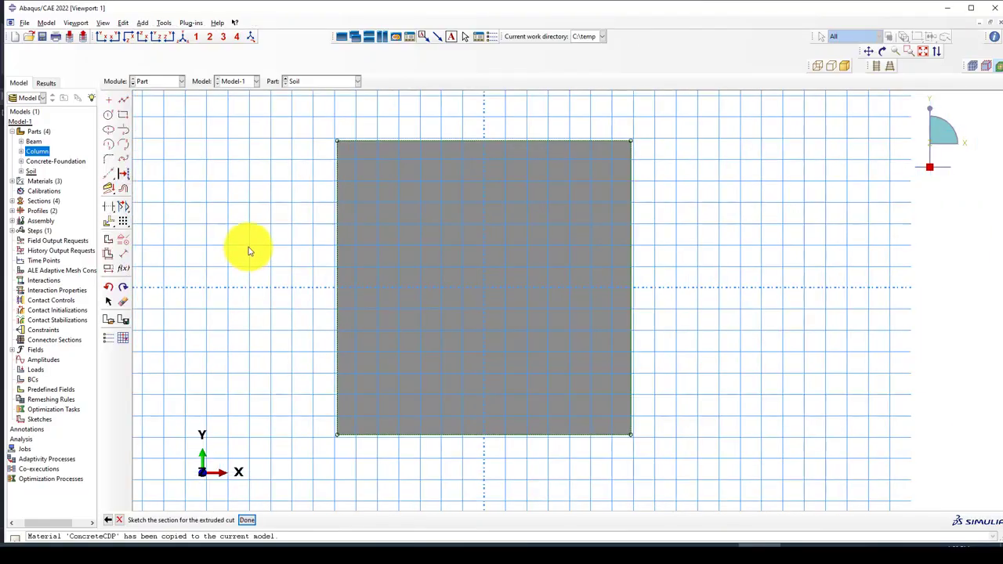
# - Sketch a rectangle inside the soil face and dimension its right side 10000 from the soil's right edge
pyautogui.click(123, 115)
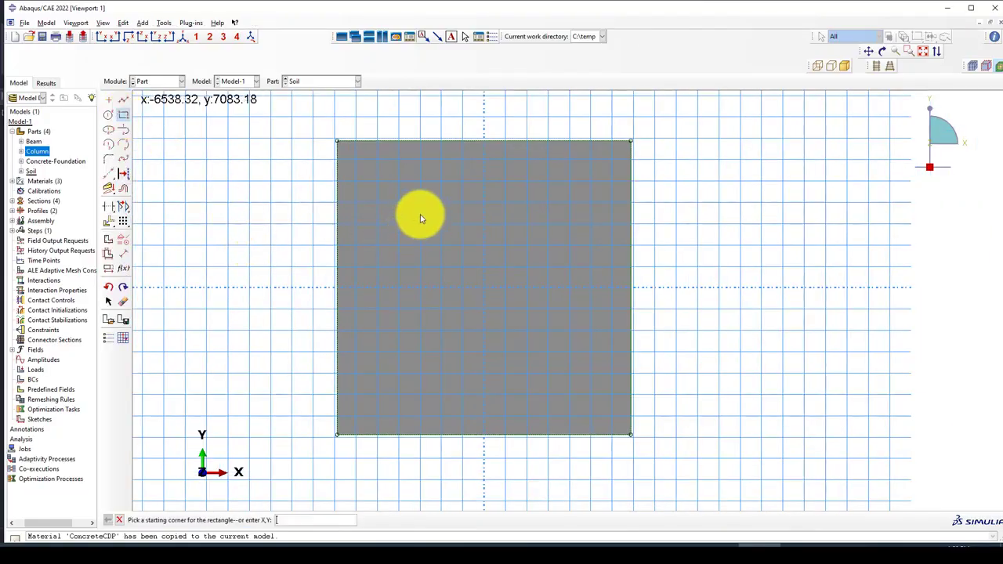
pyautogui.click(419, 197)
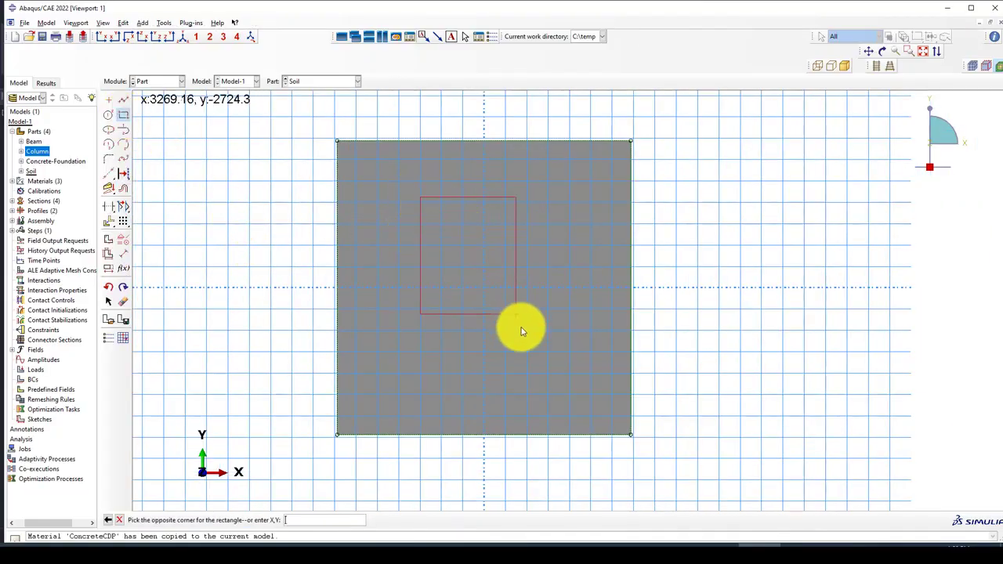
pyautogui.click(564, 373)
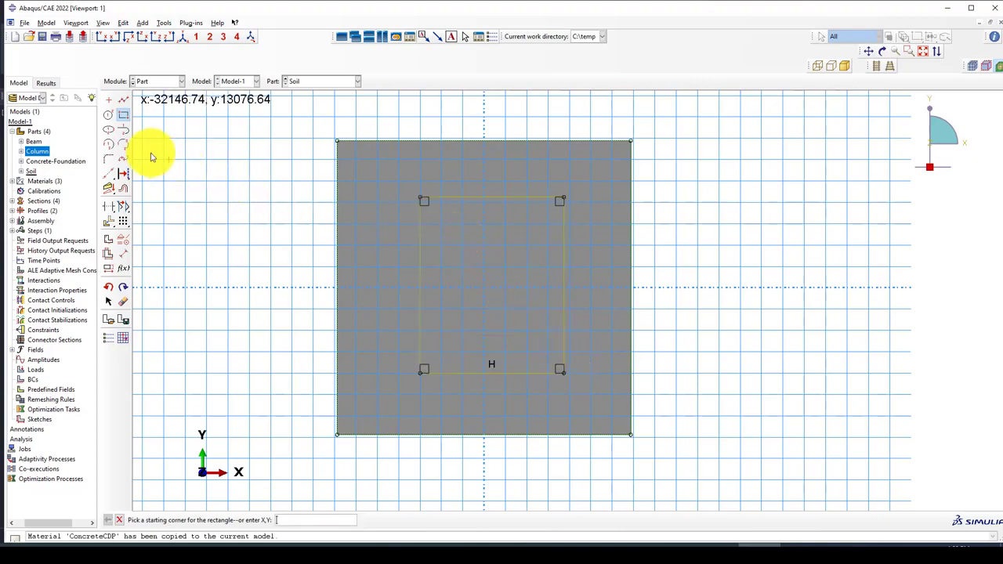
pyautogui.click(123, 253)
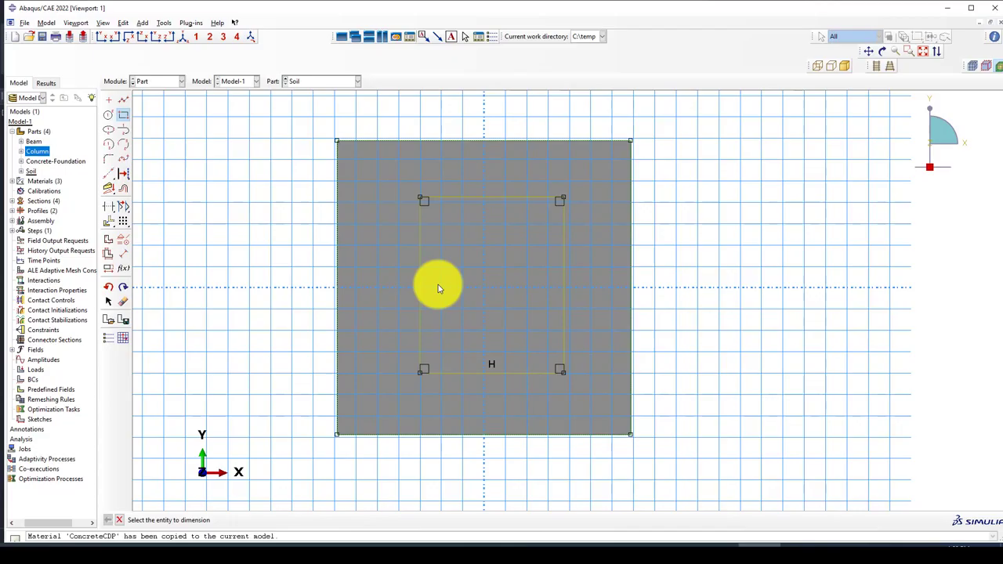
pyautogui.click(564, 280)
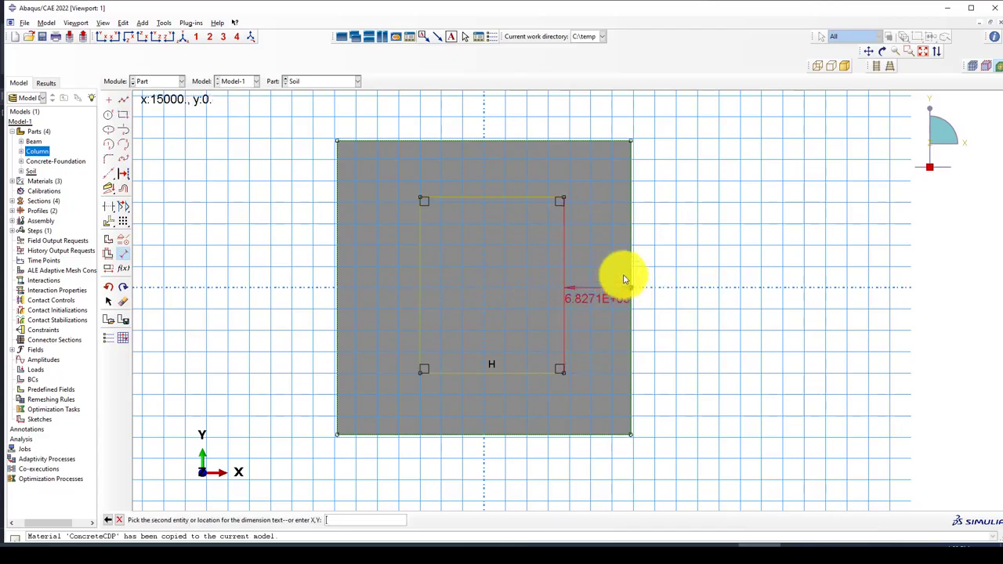
pyautogui.click(618, 255)
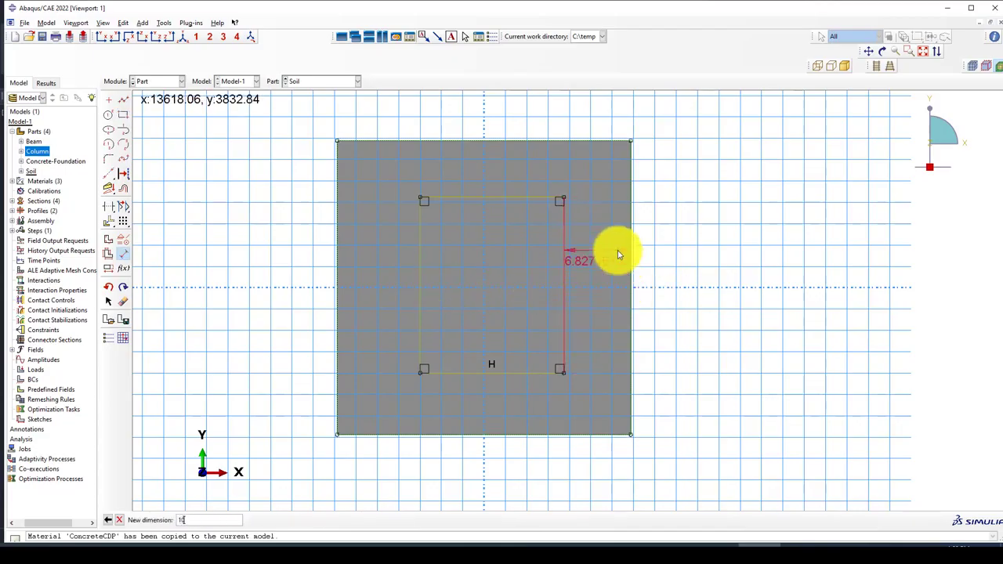
pyautogui.press('Return')
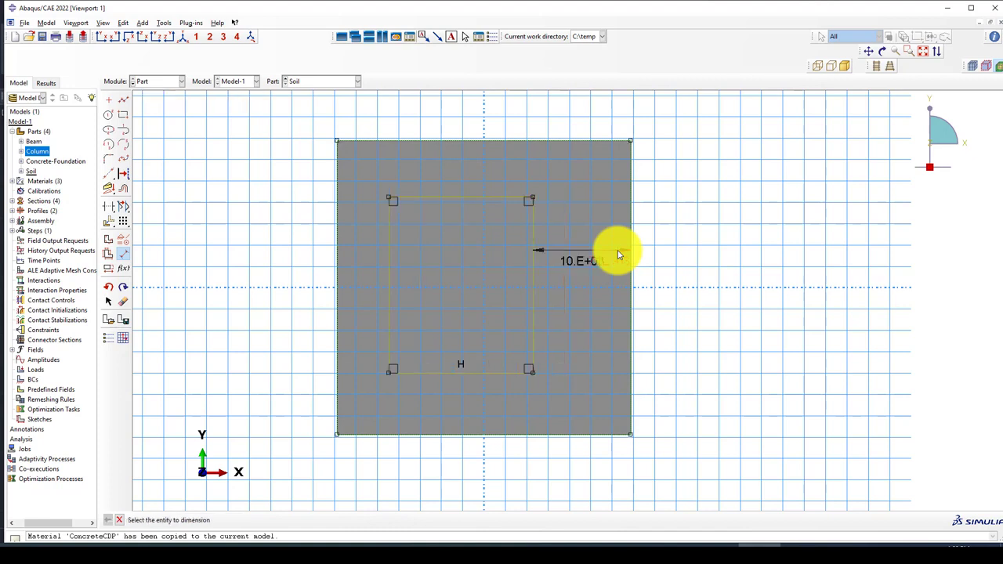
pyautogui.click(391, 264)
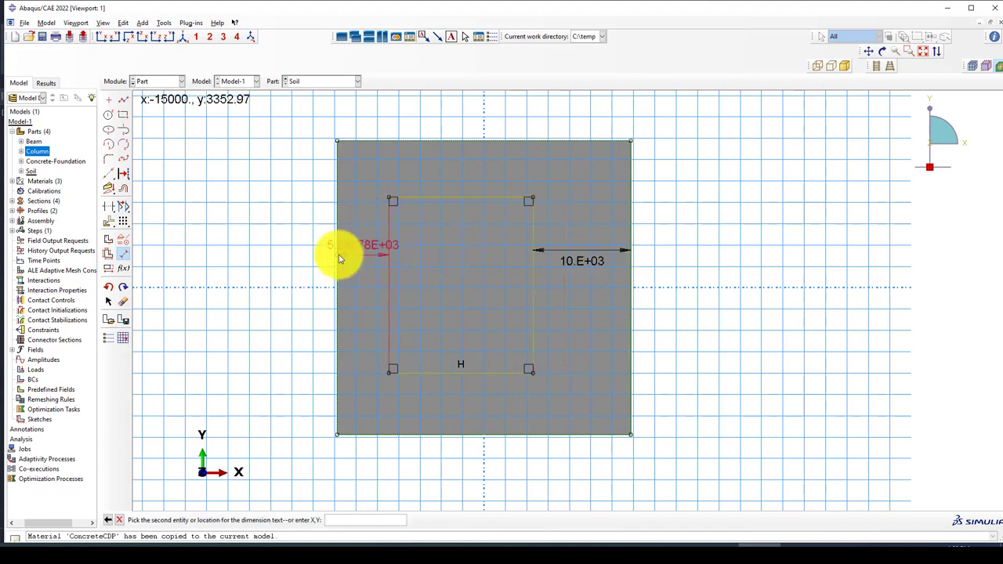
pyautogui.click(339, 259)
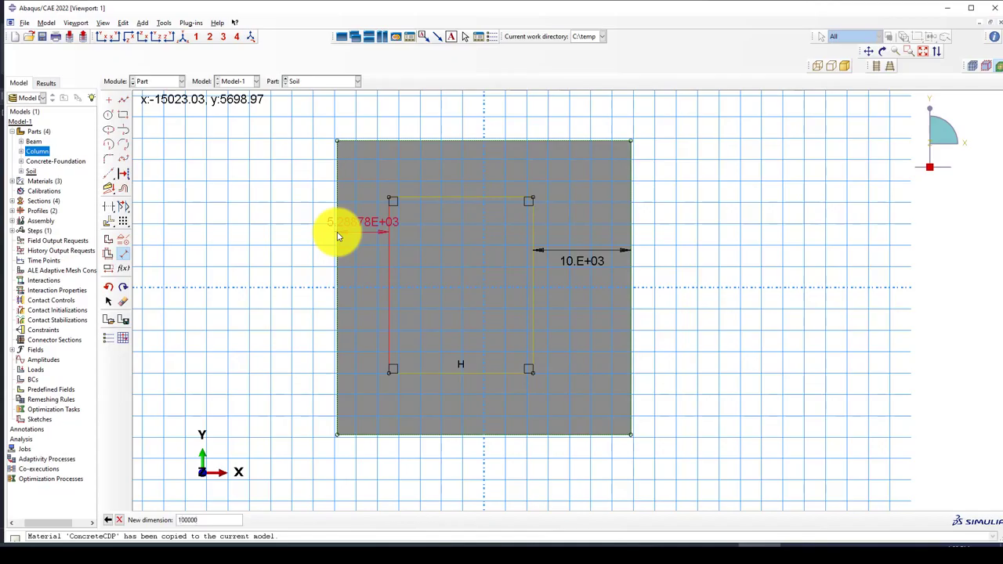
pyautogui.press('Return')
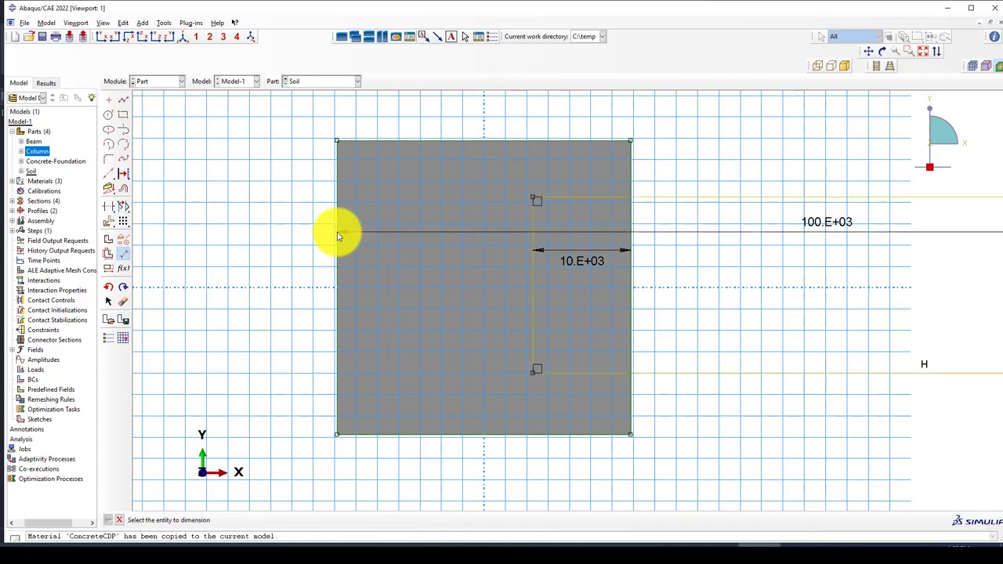
pyautogui.hotkey('ctrl', 'z')
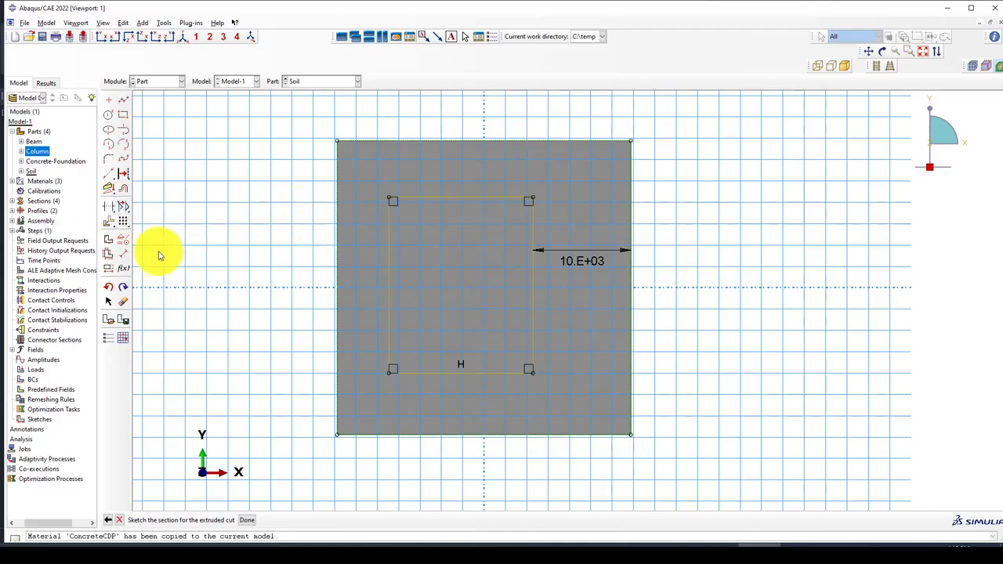
# - Dimension the rectangle's left side 10000 from the soil's left edge
pyautogui.click(122, 255)
pyautogui.click(390, 254)
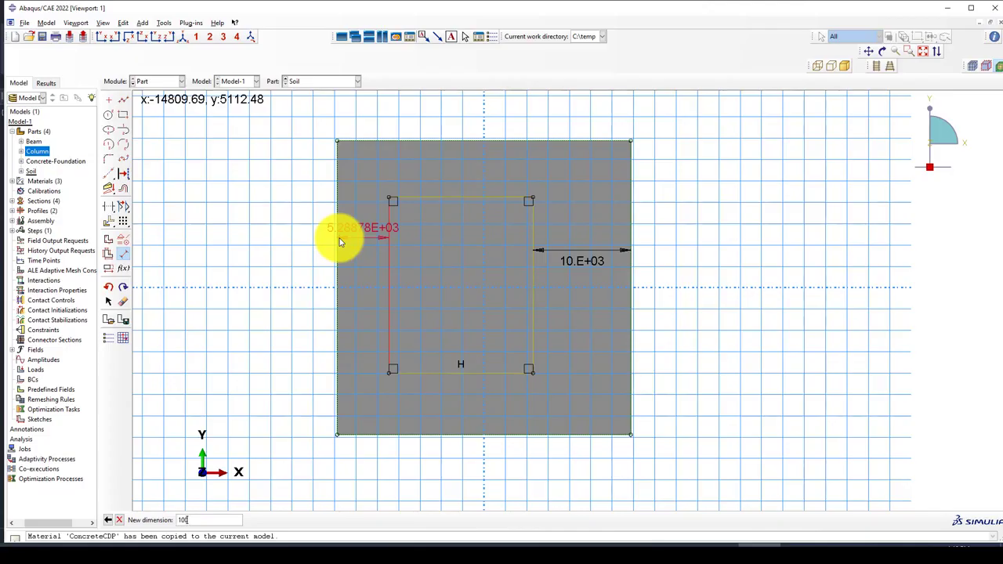
pyautogui.press('Return')
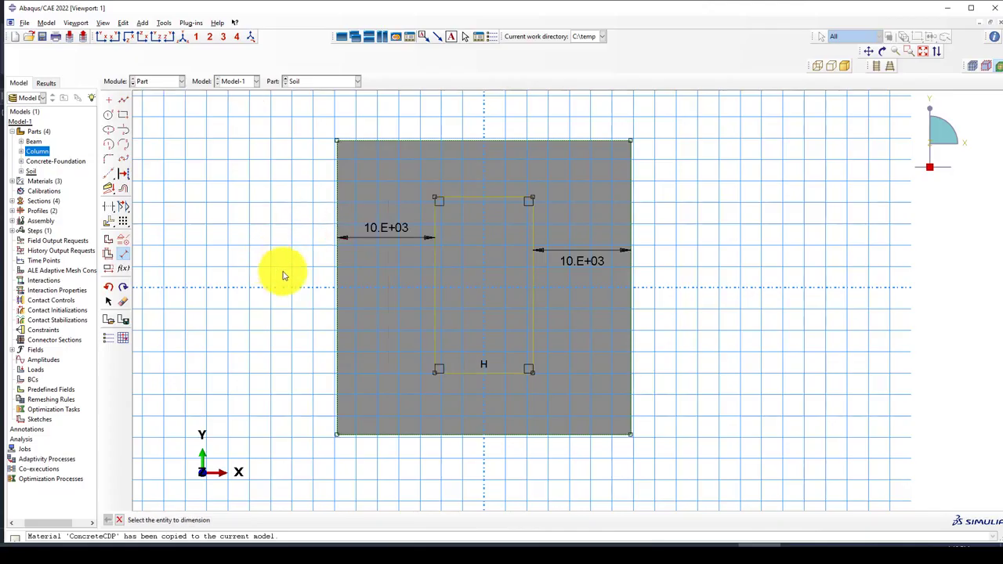
# - Dimension the rectangle's upper and lower sides 10000 from the soil's upper and lower edges
pyautogui.click(505, 202)
pyautogui.click(511, 144)
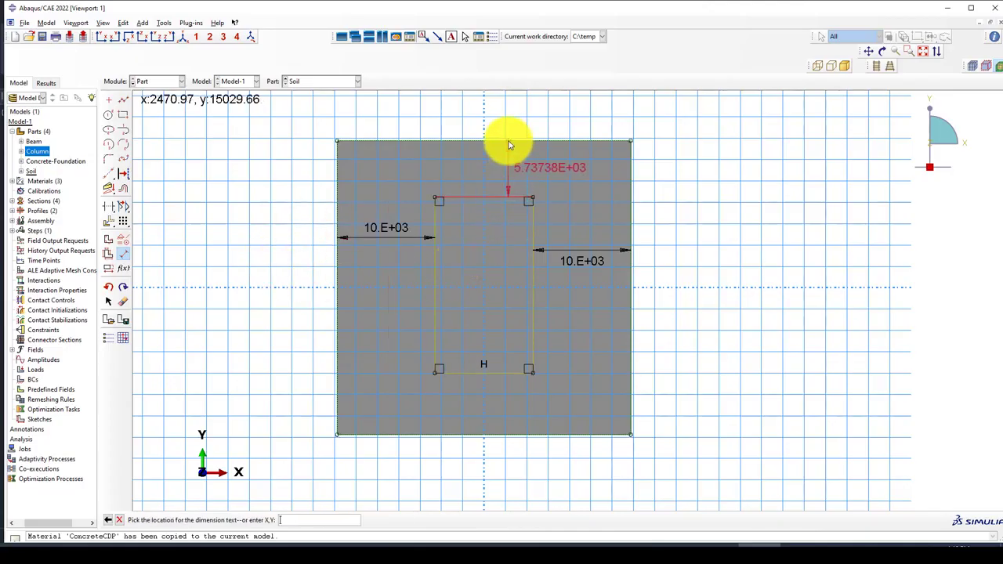
pyautogui.click(458, 163)
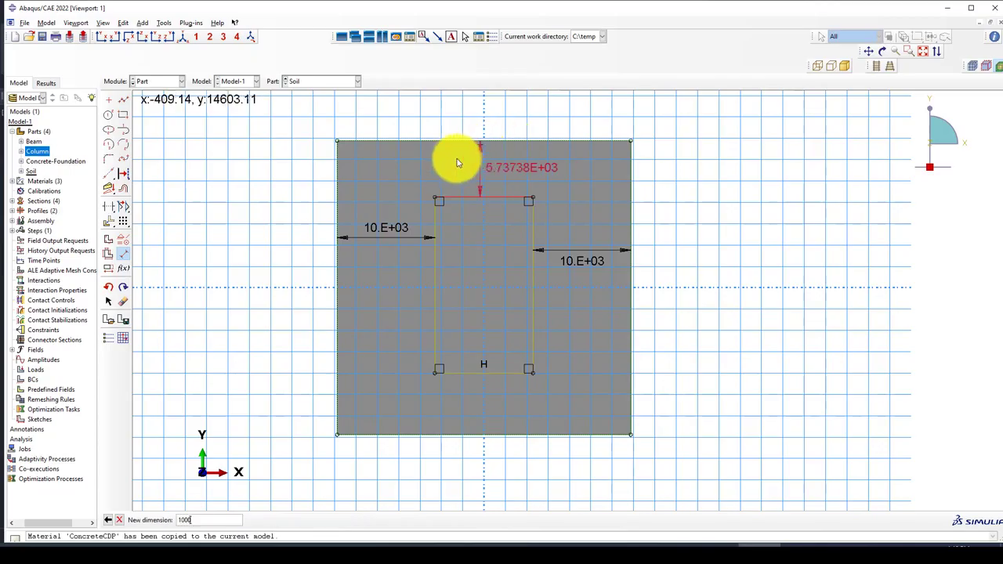
pyautogui.write('10000')
pyautogui.press('Return')
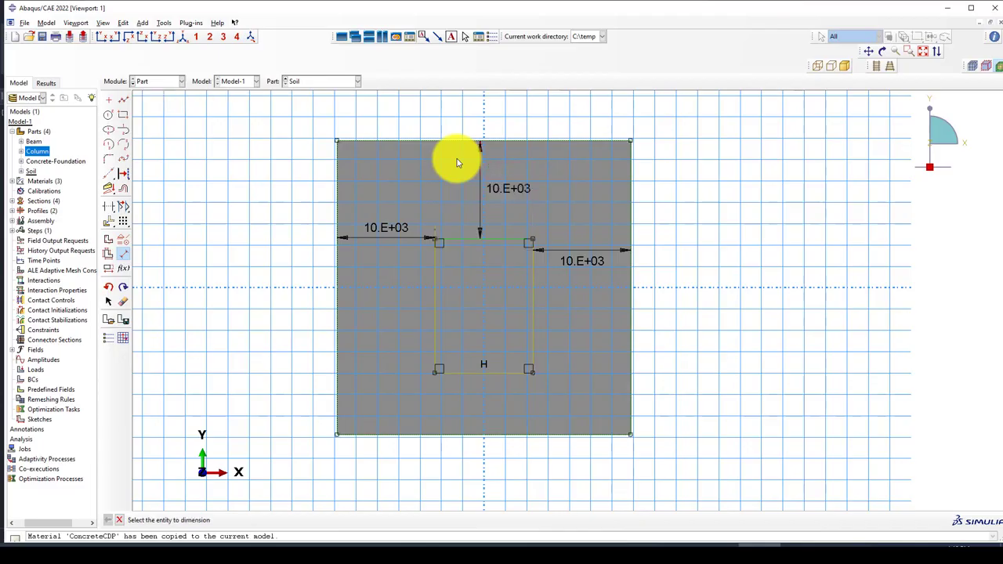
pyautogui.click(497, 381)
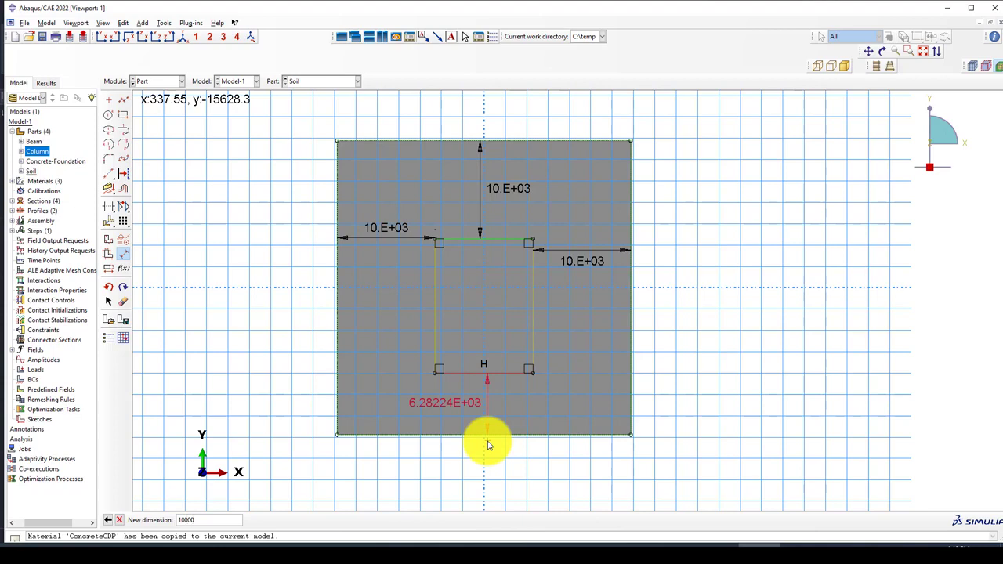
pyautogui.press('Return')
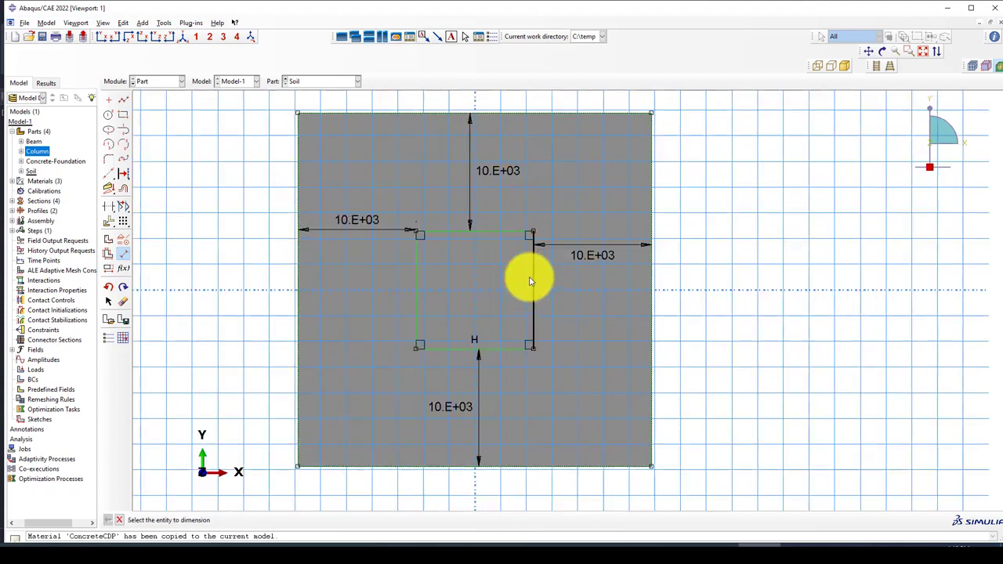
# - Finish the sketch and cut the square into the soil block as a blind extruded cut with a specified depth
pyautogui.middleClick(724, 288)
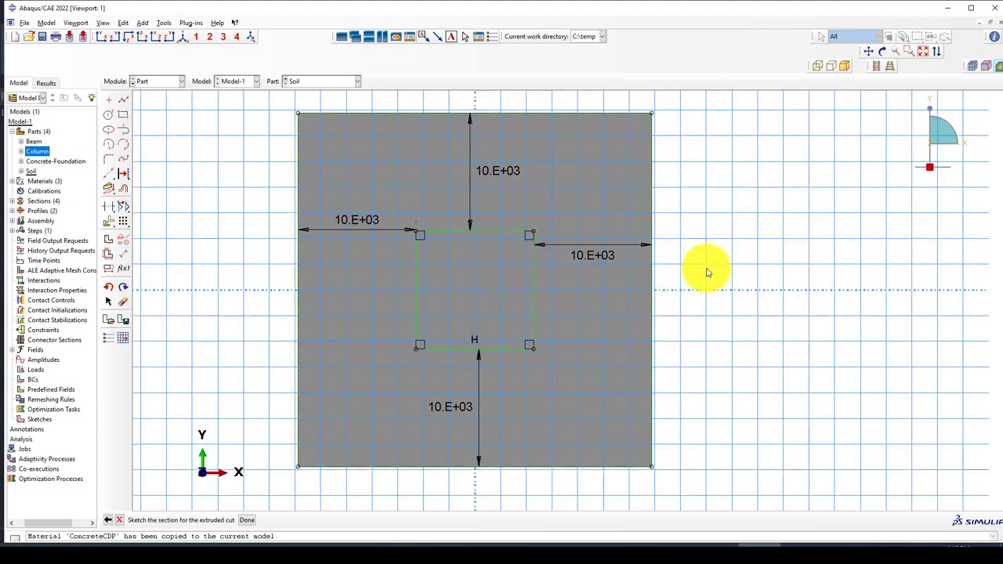
pyautogui.middleClick(657, 295)
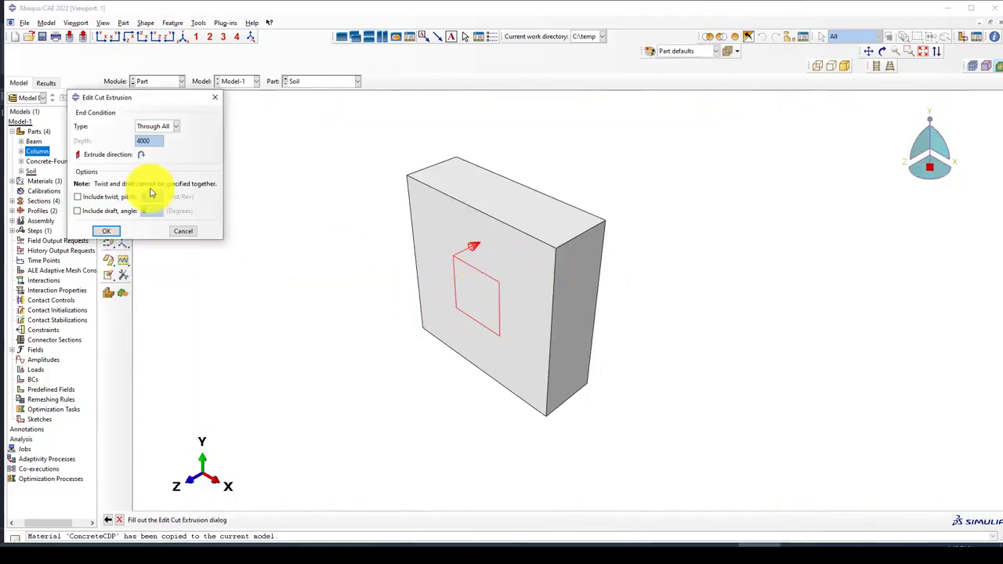
pyautogui.click(157, 126)
pyautogui.click(143, 140)
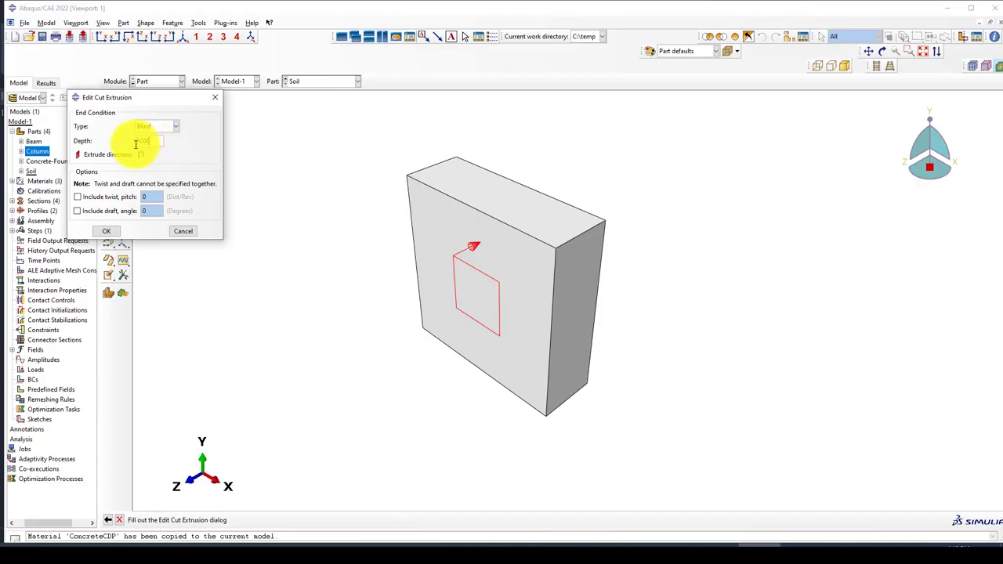
pyautogui.click(106, 231)
# - In the Assembly module, create a dependent instance of the Soil part
pyautogui.click(155, 81)
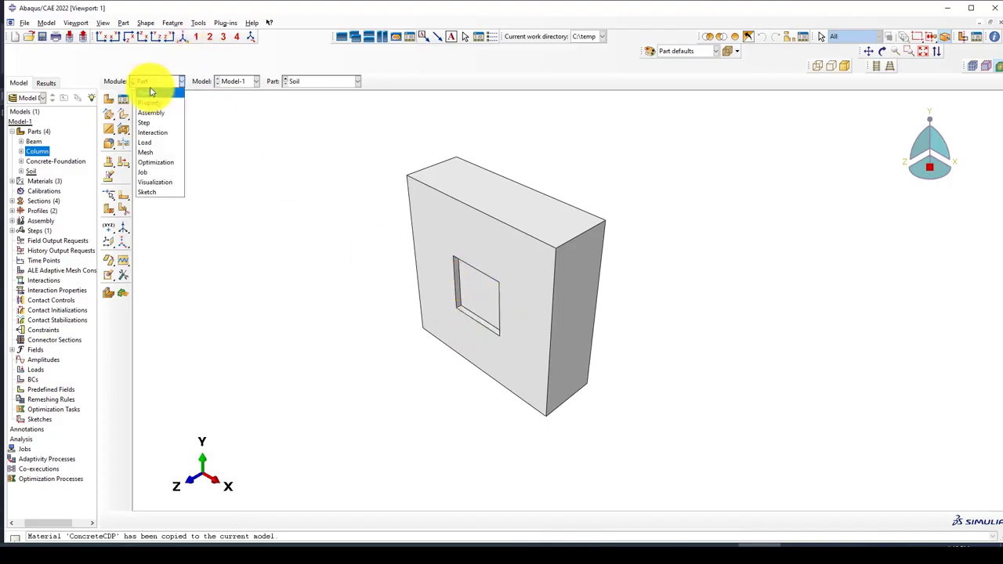
pyautogui.click(158, 114)
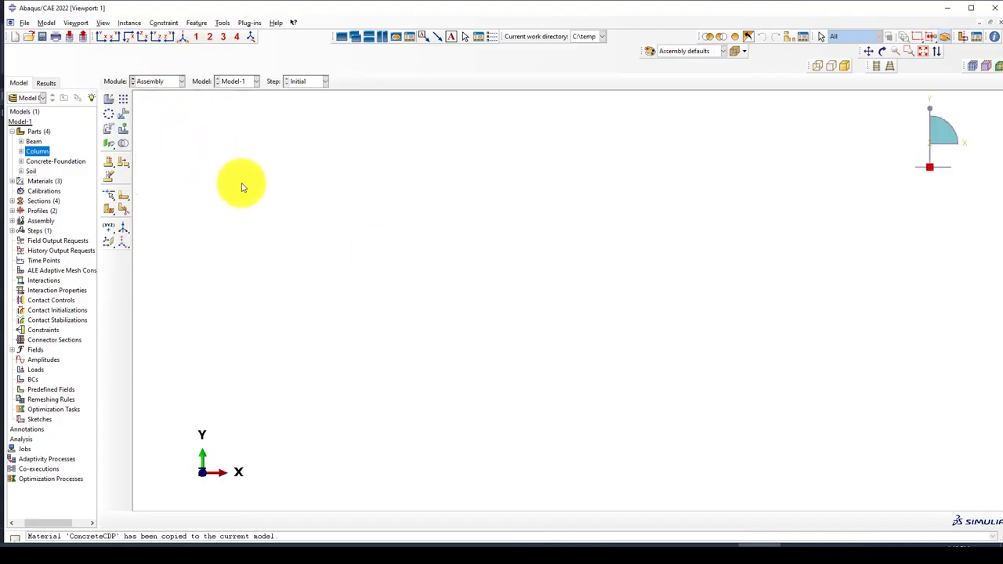
pyautogui.click(108, 98)
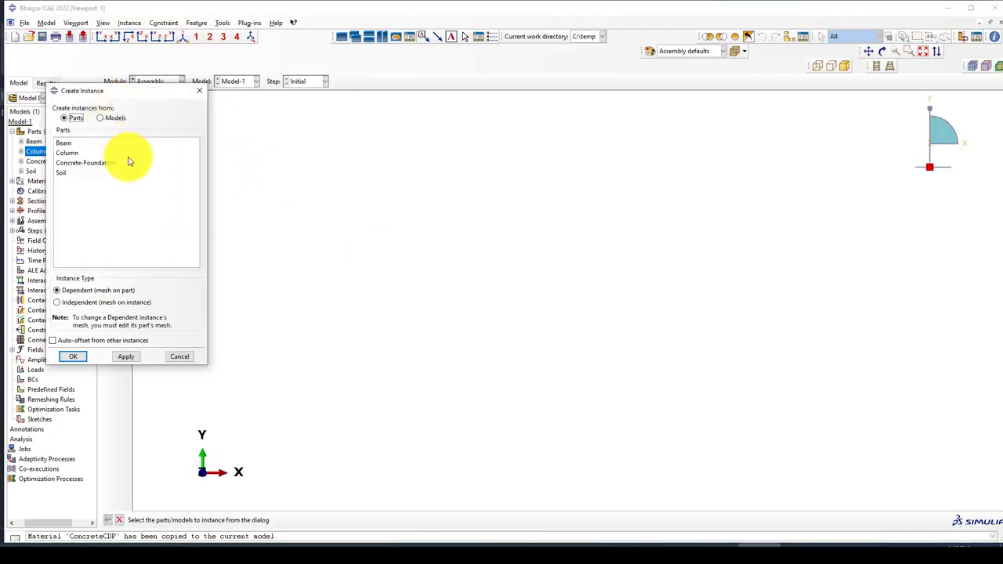
pyautogui.click(68, 173)
pyautogui.click(73, 357)
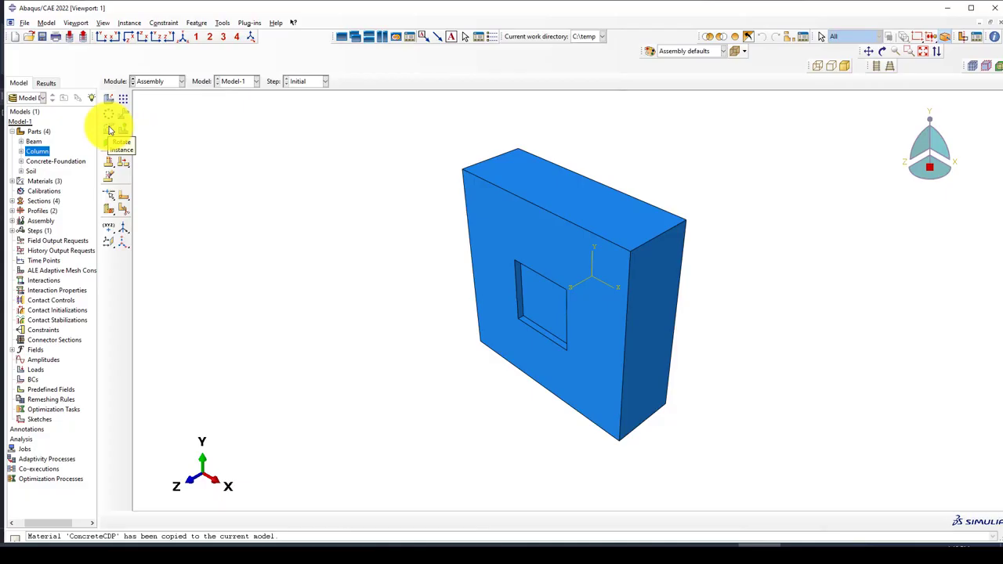
# - Create a dependent instance of Concrete-Foundation, automatically offset from the soil instance
pyautogui.click(108, 99)
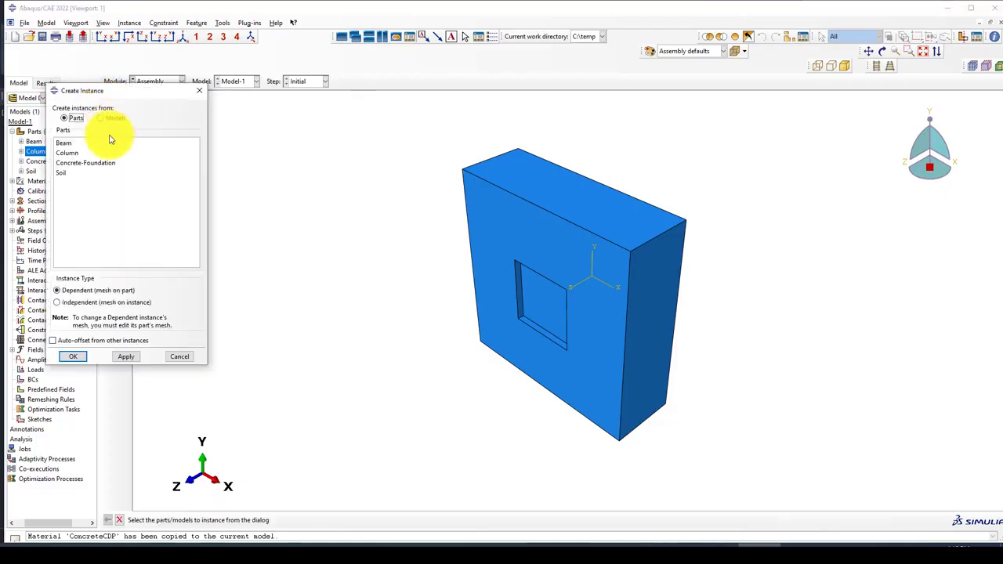
pyautogui.click(70, 164)
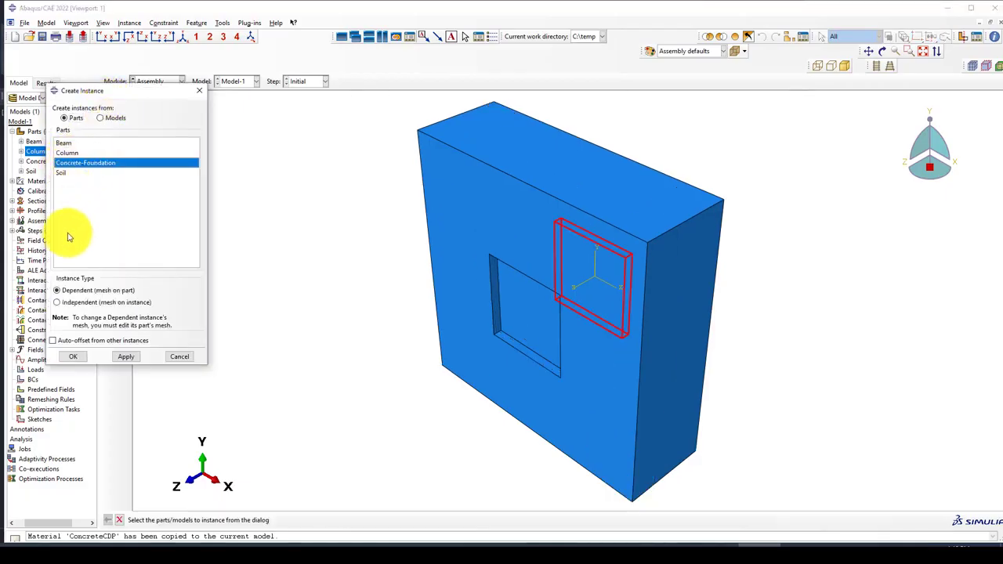
pyautogui.click(53, 340)
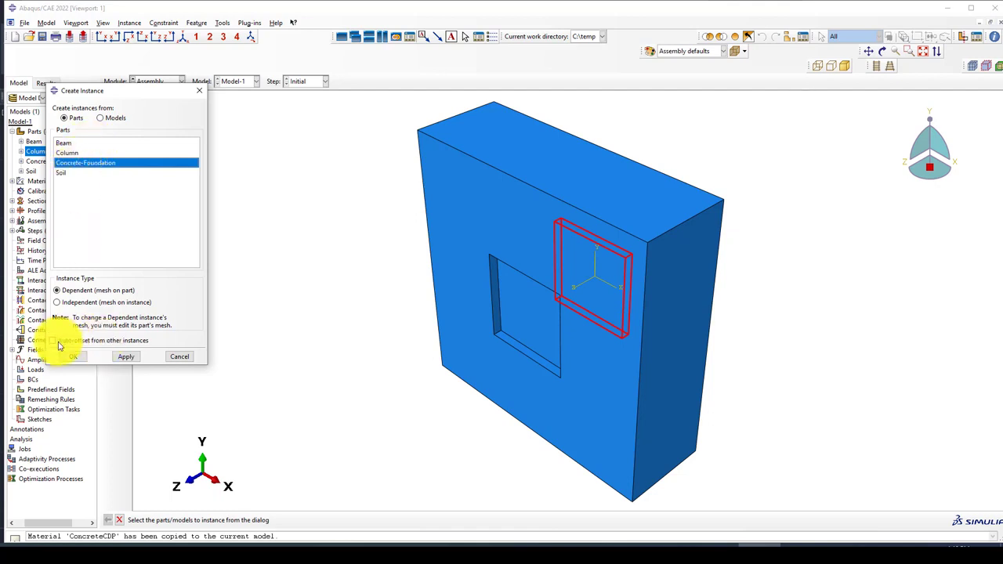
pyautogui.click(73, 357)
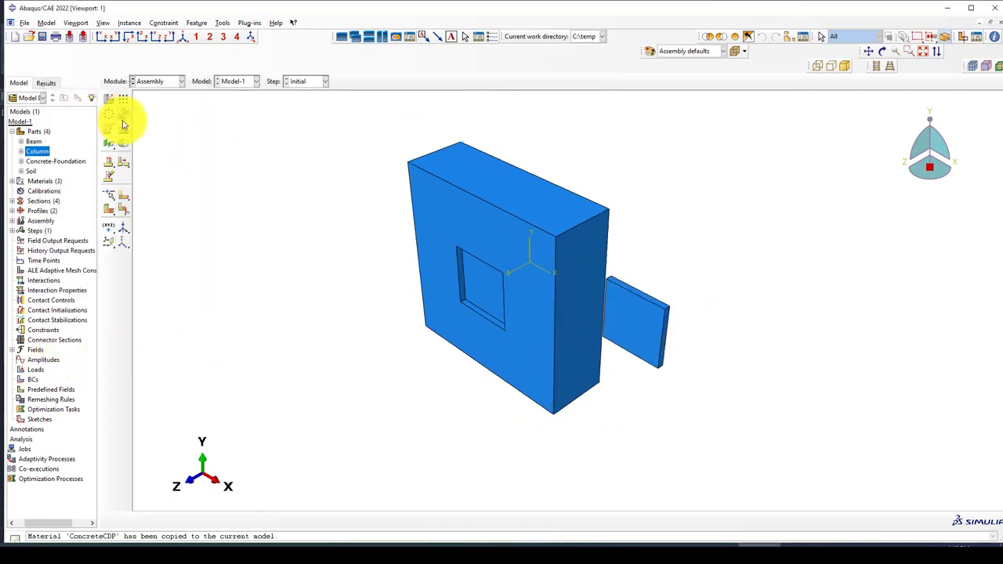
# - Translate the foundation instance into the soil recess, matching its upper front edge midpoint to that of the recess
pyautogui.click(123, 116)
pyautogui.click(643, 337)
pyautogui.middleClick(679, 314)
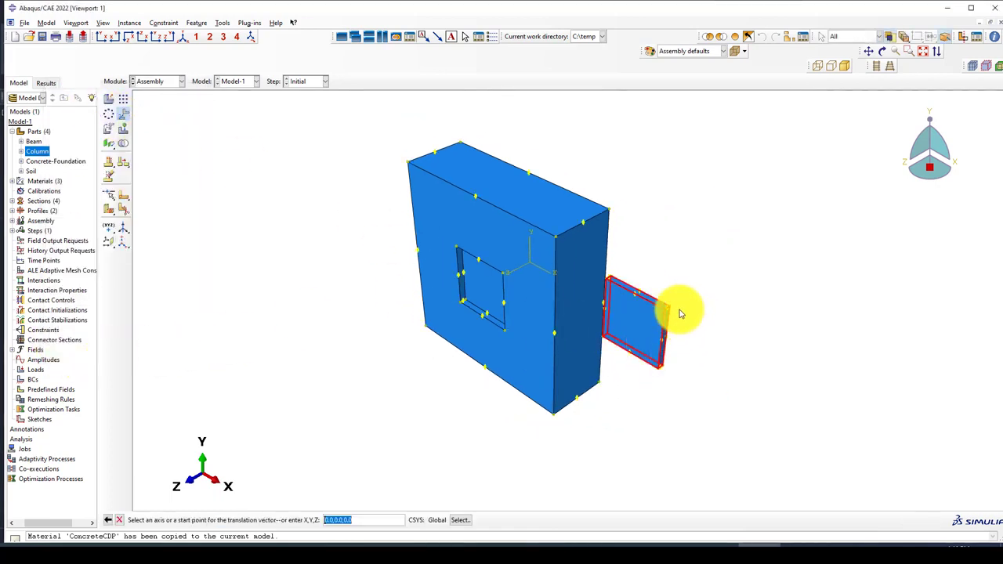
pyautogui.scroll(-2, 676, 309)
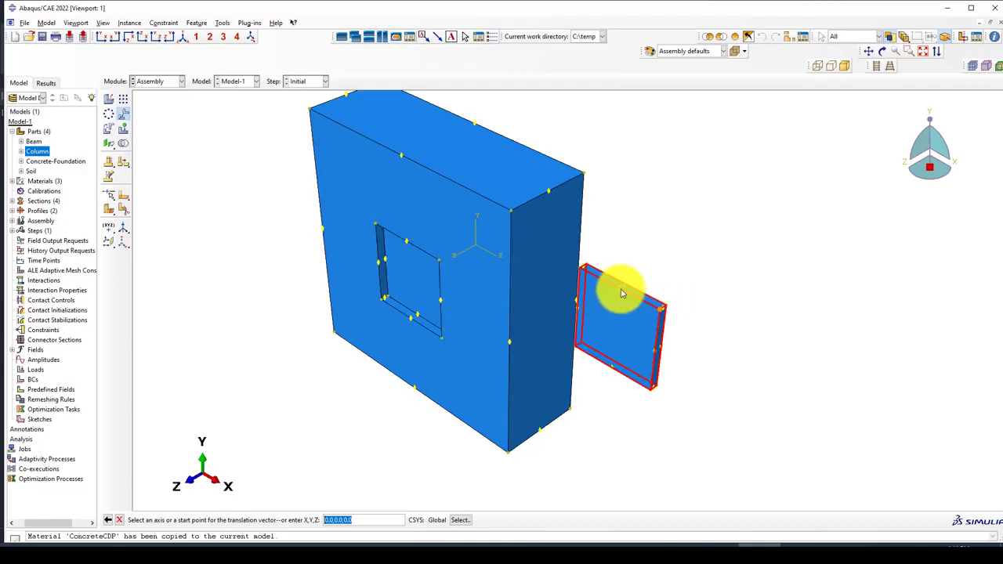
pyautogui.click(406, 243)
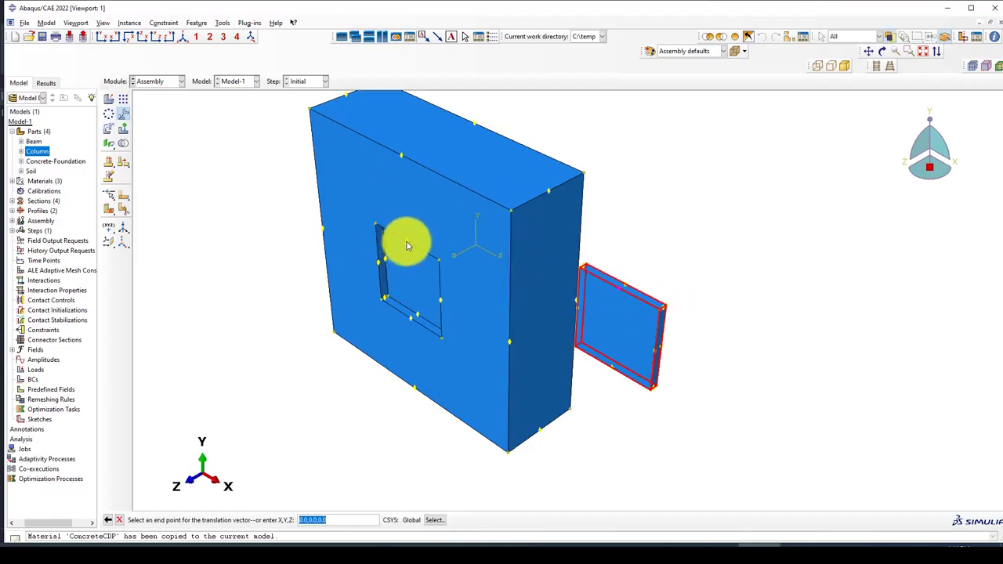
pyautogui.click(408, 247)
pyautogui.middleClick(447, 263)
pyautogui.scroll(1, 452, 272)
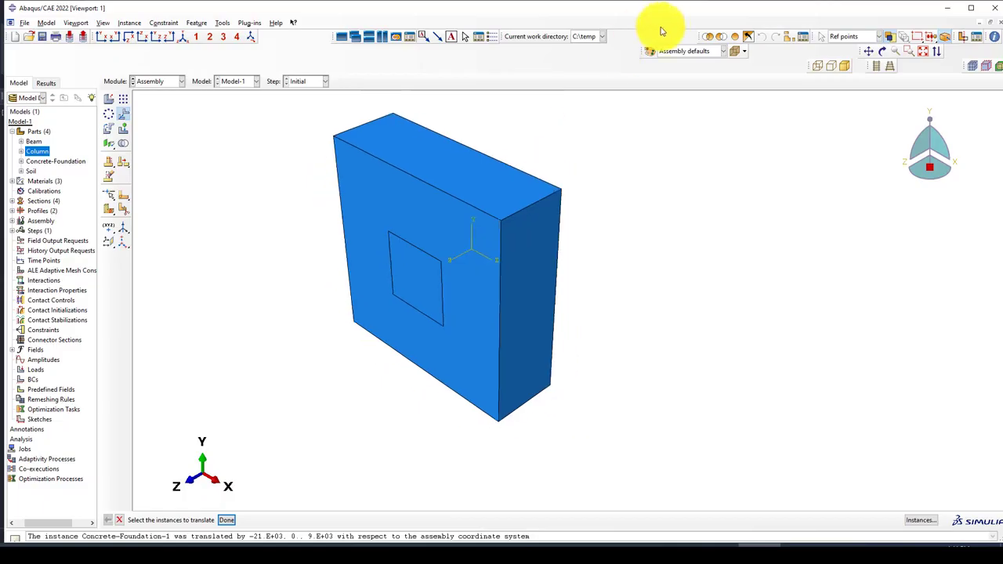
pyautogui.click(185, 39)
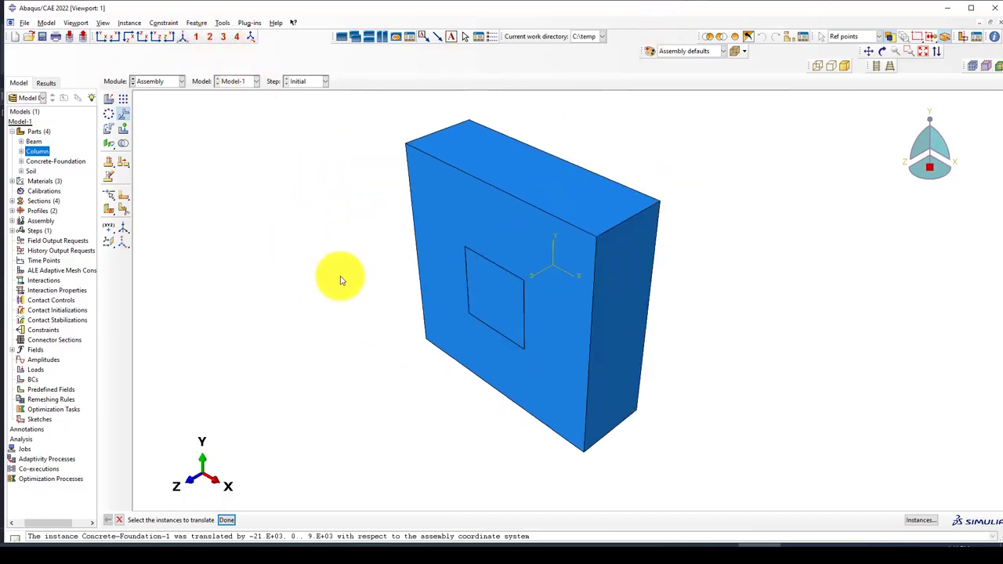
# - Rotate both instances 90 degrees about the X-direction axis through the soil's upper rear corner so the foundation faces upward
pyautogui.click(123, 131)
pyautogui.moveTo(536, 120); pyautogui.dragTo(354, 287)
pyautogui.middleClick(328, 272)
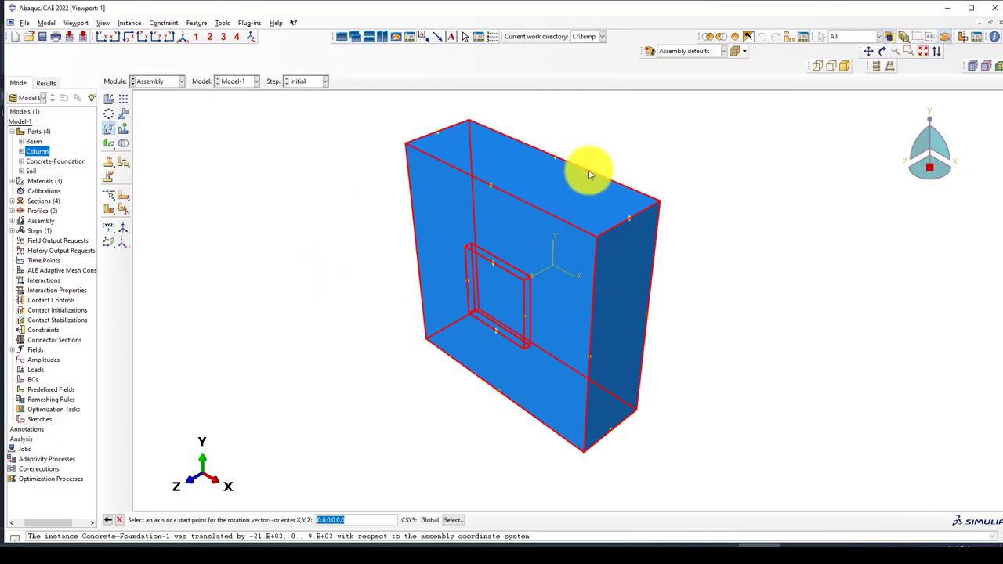
pyautogui.click(590, 171)
pyautogui.middleClick(304, 218)
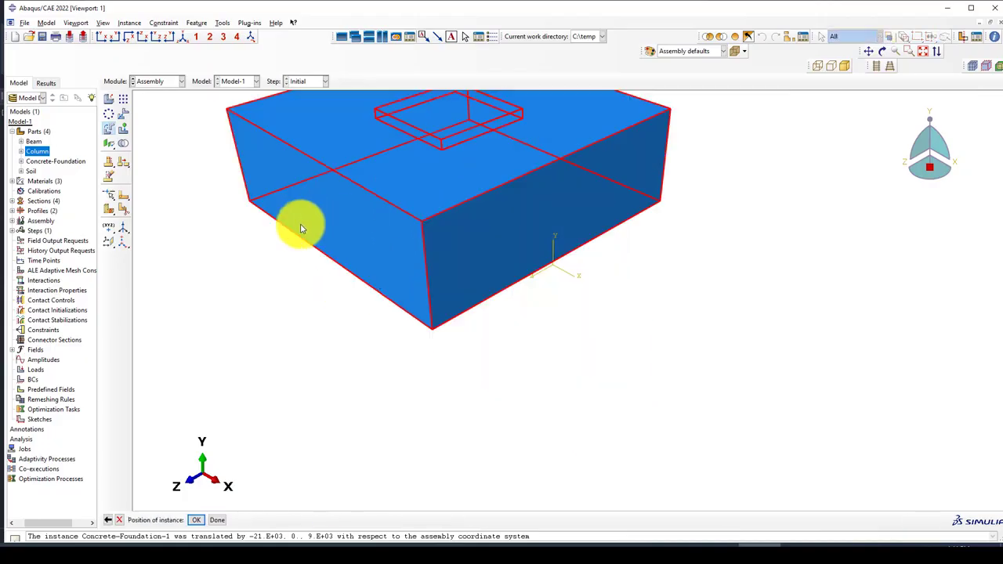
pyautogui.middleClick(300, 225)
# - Translate both instances together so the soil block's rear bottom corner sits at the global origin
pyautogui.click(123, 112)
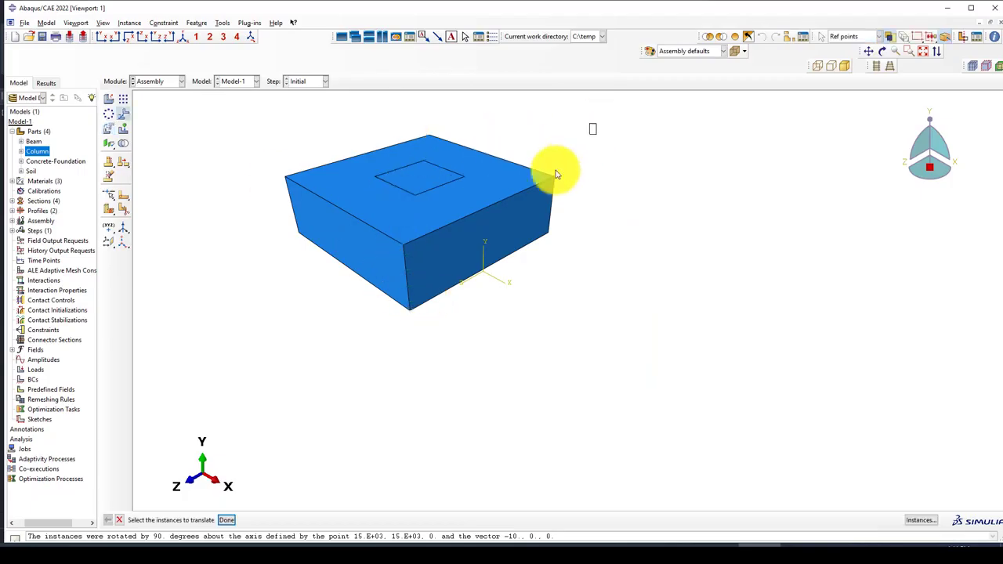
pyautogui.moveTo(596, 123); pyautogui.dragTo(287, 264)
pyautogui.middleClick(302, 269)
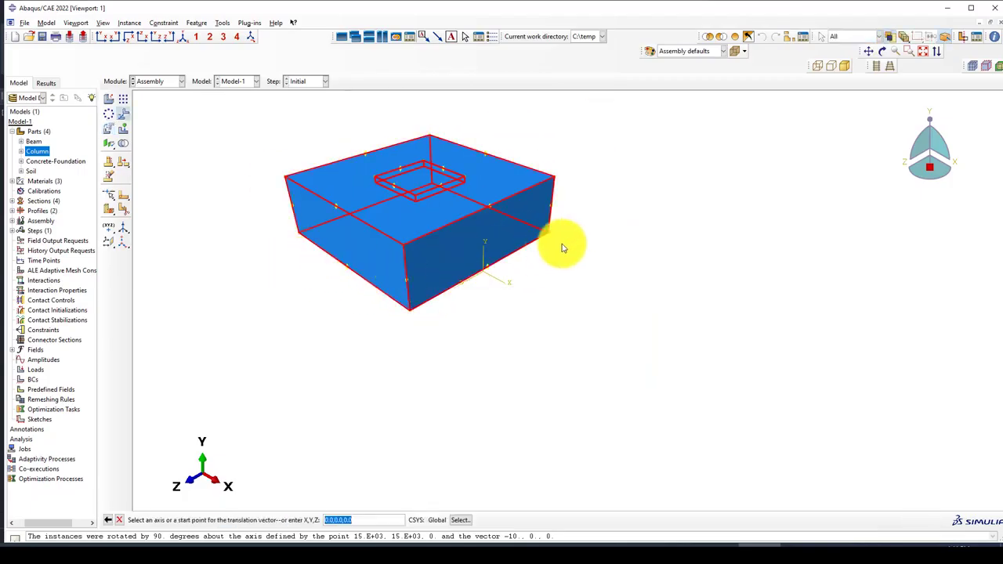
pyautogui.keyDown('ctrl'); pyautogui.keyDown('alt'); pyautogui.moveTo(559, 243); pyautogui.dragTo(334, 308); pyautogui.keyUp('alt'); pyautogui.keyUp('ctrl')
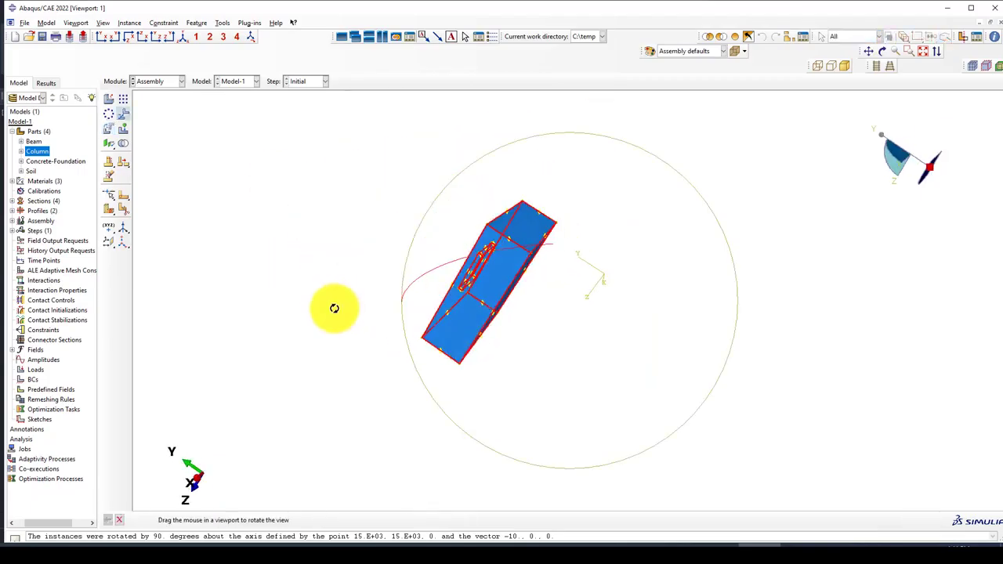
pyautogui.click(556, 221)
pyautogui.click(603, 272)
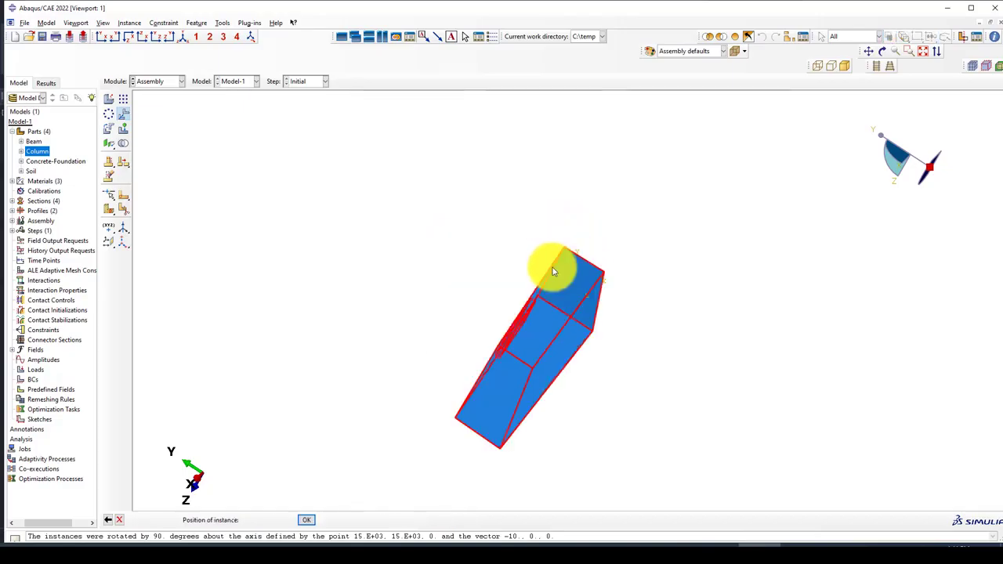
pyautogui.middleClick(513, 270)
pyautogui.click(181, 37)
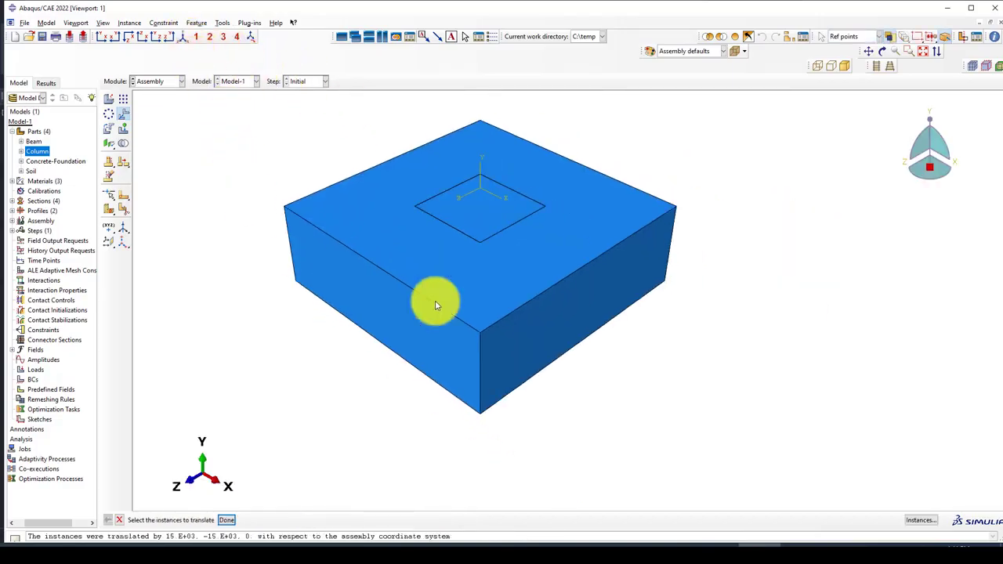
# - Color-code the assembly by parts to distinguish the soil block from the foundation
pyautogui.click(671, 51)
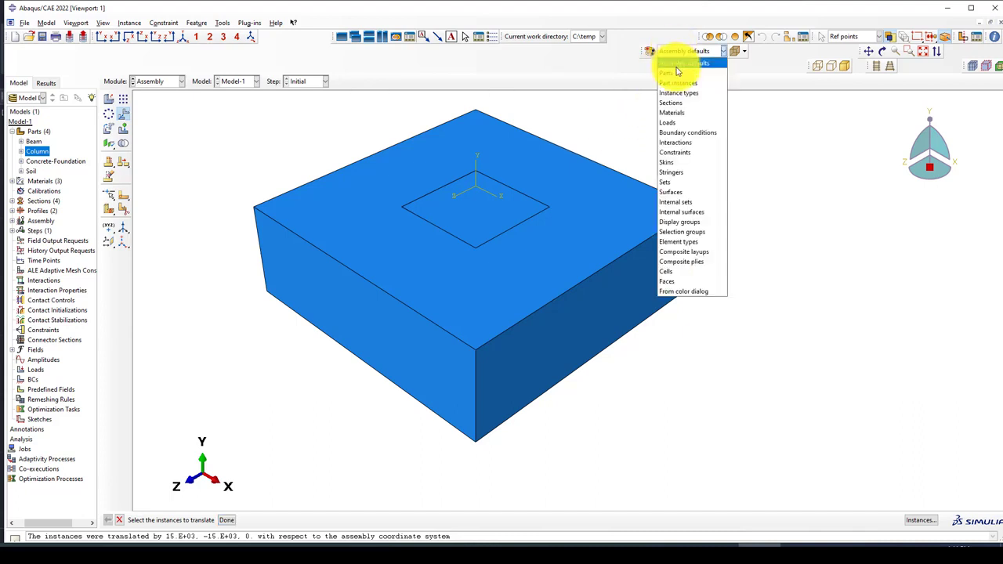
pyautogui.click(680, 74)
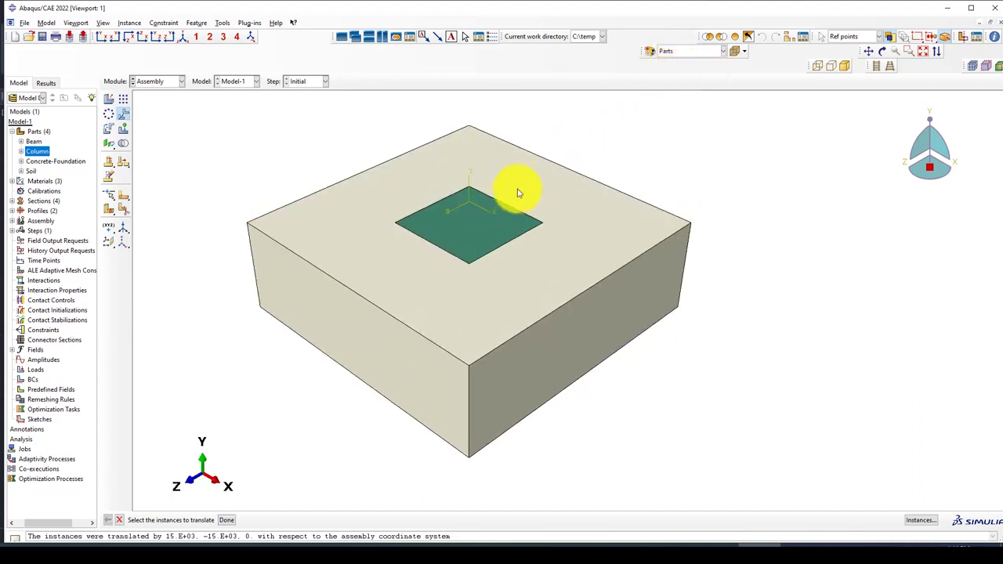
pyautogui.scroll(-2, 402, 215)
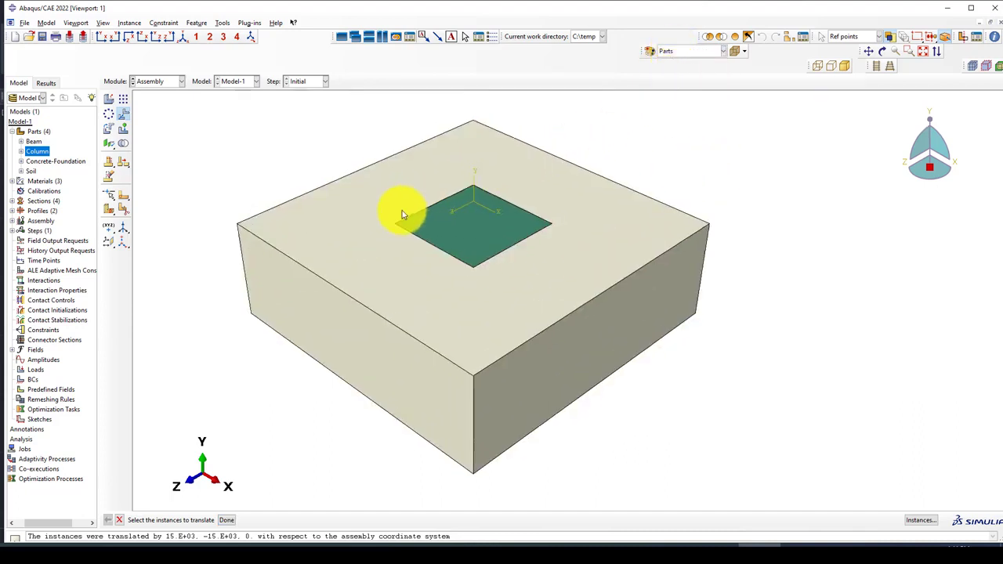
pyautogui.scroll(2, 410, 245)
pyautogui.scroll(-3, 466, 227)
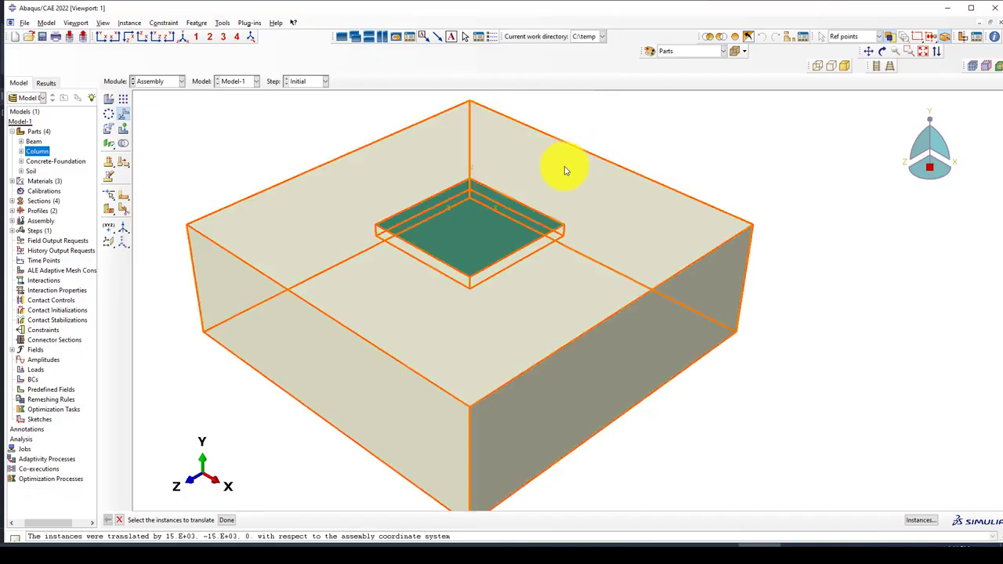
# - Replace the display group so that only the concrete foundation instance is shown
pyautogui.click(722, 37)
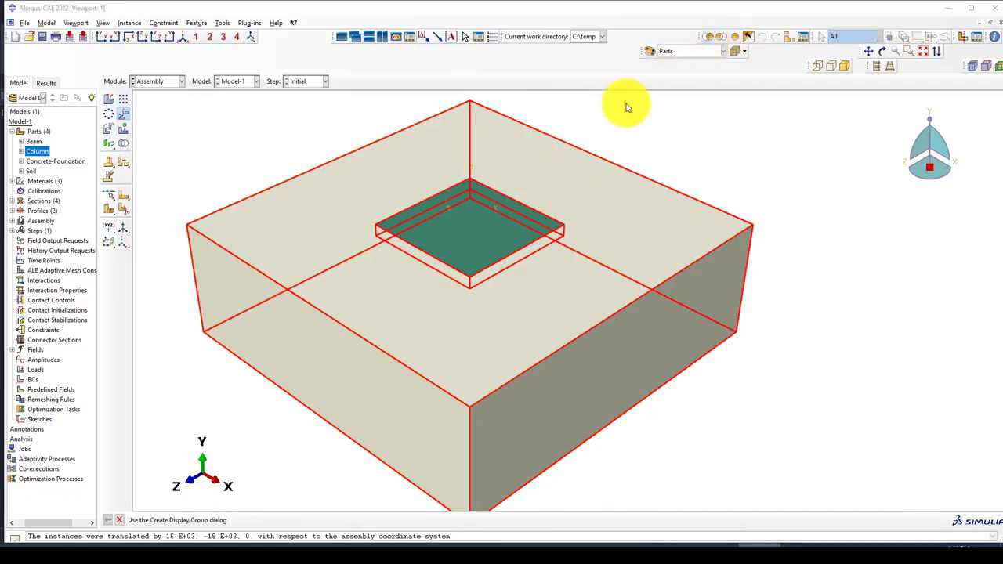
pyautogui.click(453, 235)
pyautogui.middleClick(474, 229)
pyautogui.scroll(-1, 478, 224)
pyautogui.scroll(-2, 483, 210)
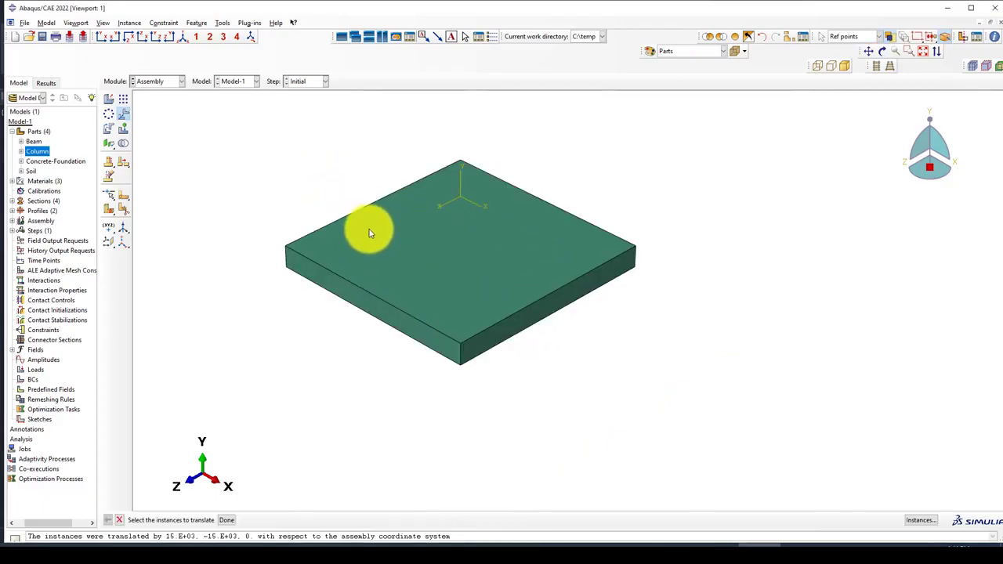
pyautogui.click(472, 207)
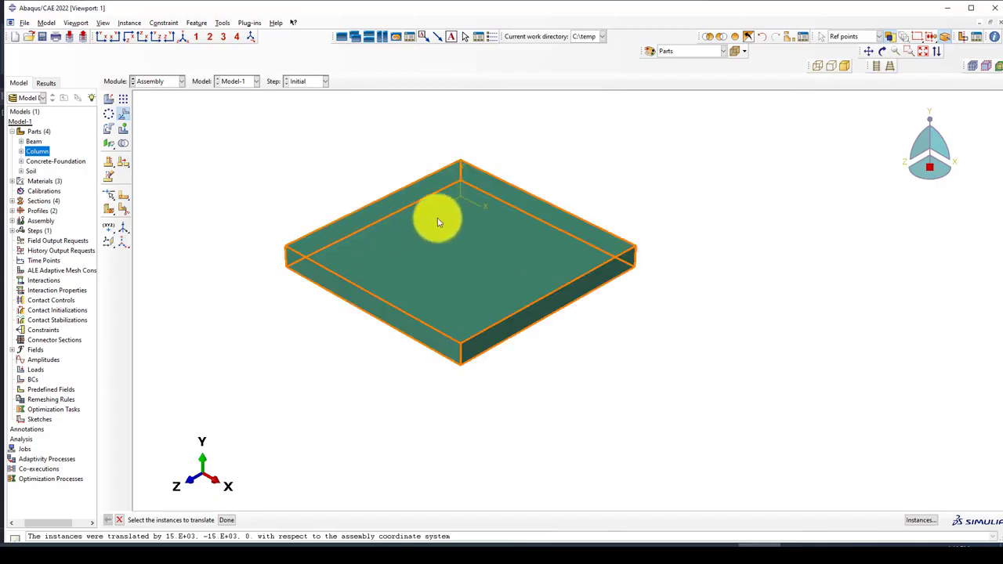
# - Open the Concrete-Foundation part in the Part module
pyautogui.click(153, 82)
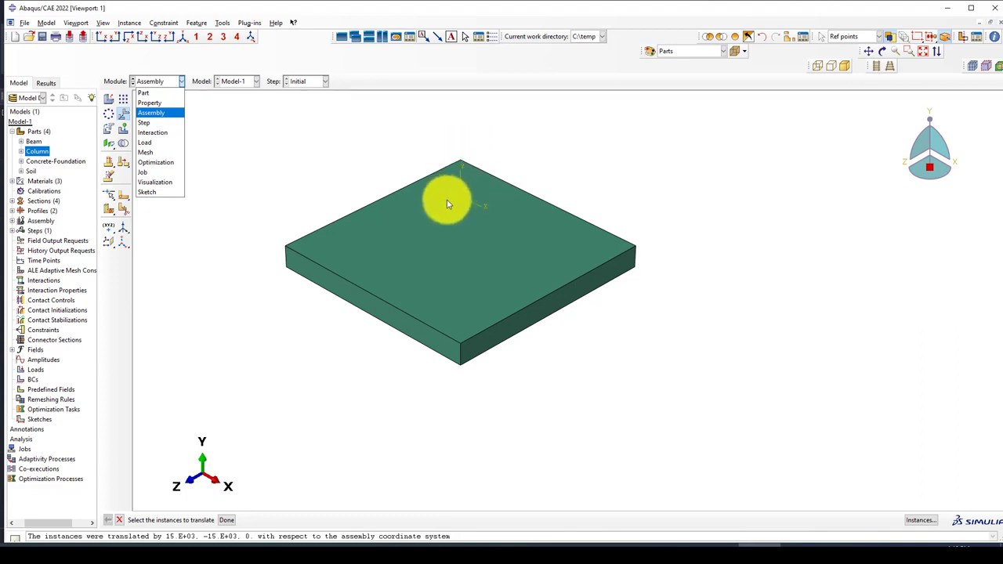
pyautogui.click(160, 93)
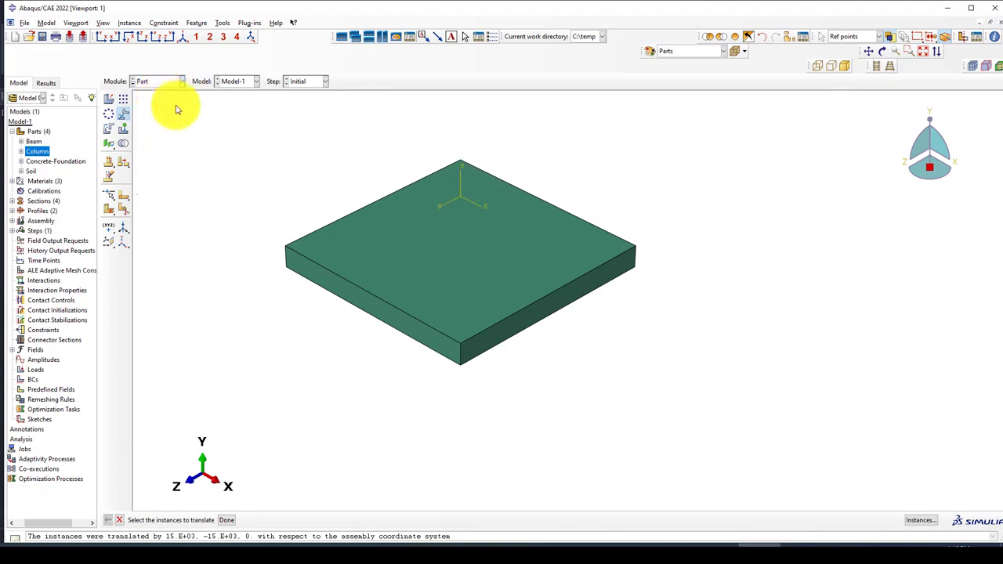
pyautogui.click(310, 82)
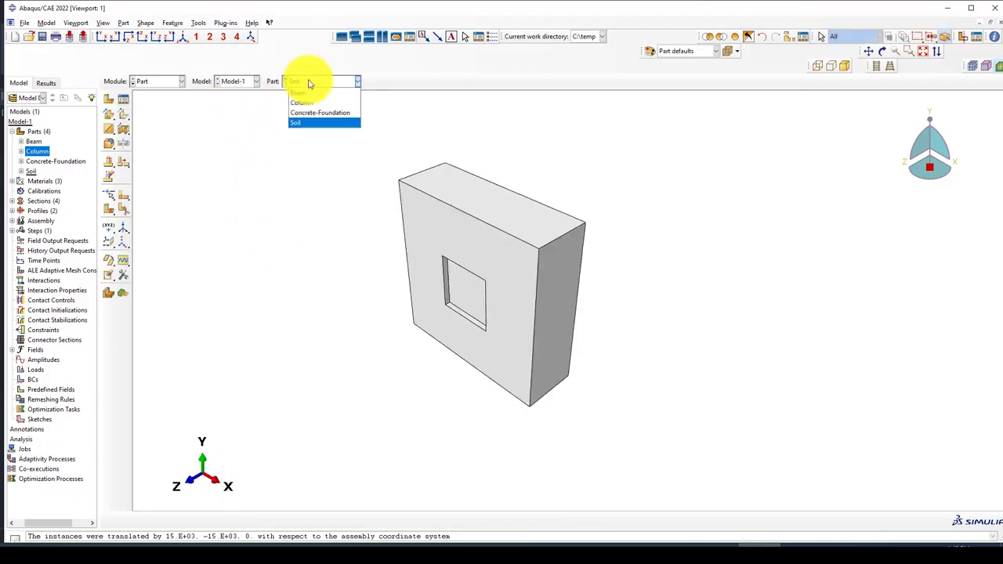
pyautogui.click(321, 113)
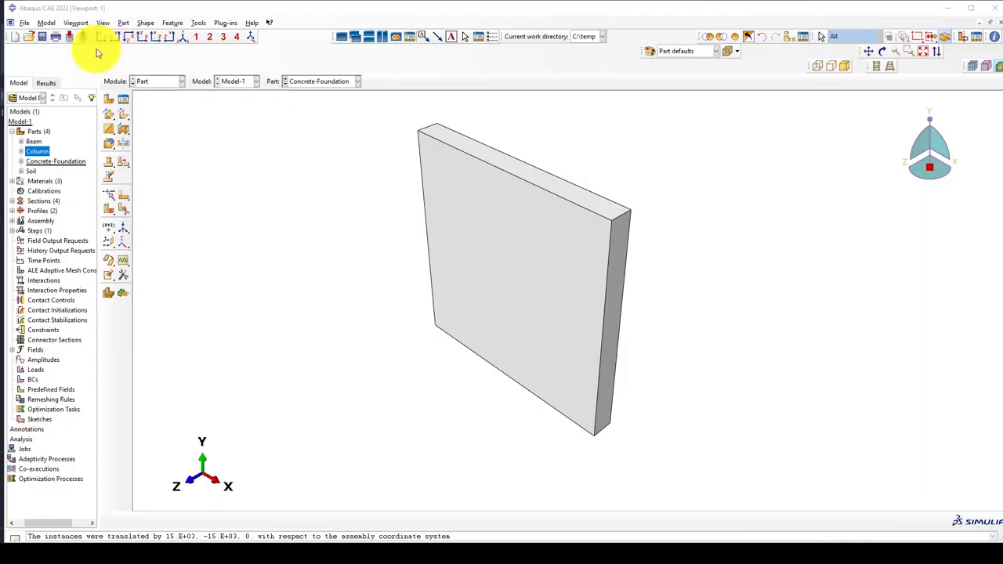
pyautogui.moveTo(88, 49); pyautogui.dragTo(749, 463)
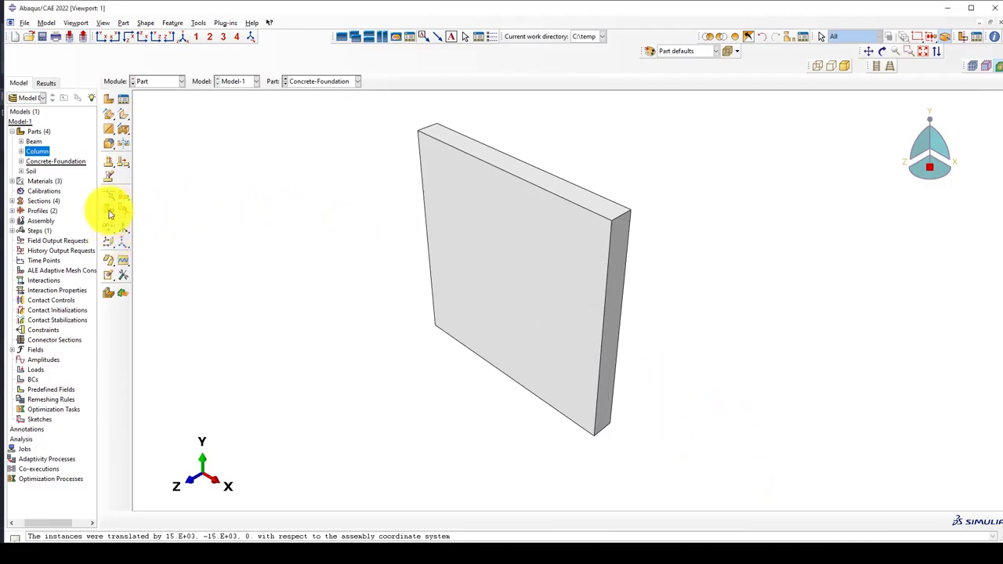
# - Create datum planes offset 1000 inward from the foundation's +Y and +X side faces
pyautogui.moveTo(109, 214); pyautogui.dragTo(109, 239)
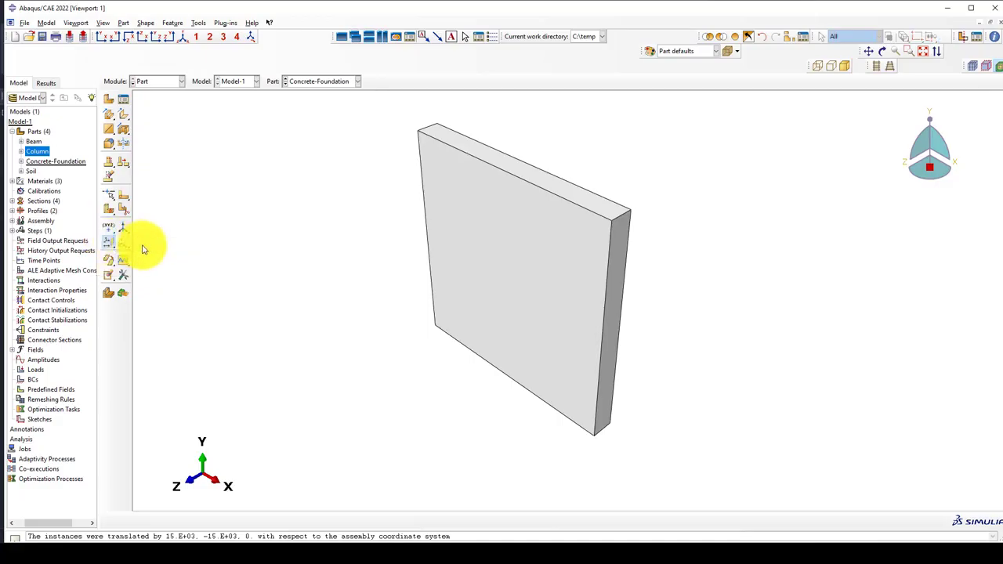
pyautogui.click(143, 249)
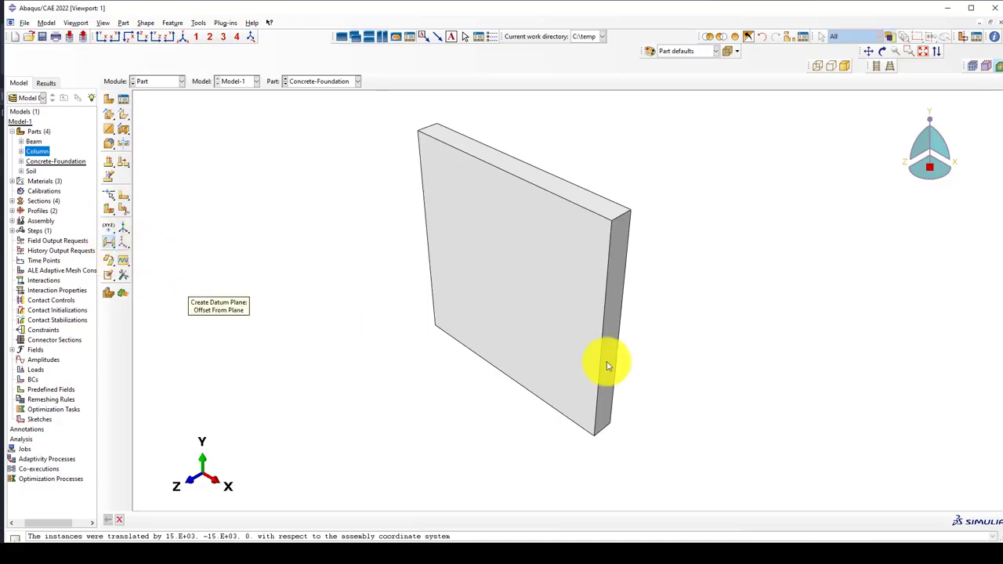
pyautogui.click(551, 187)
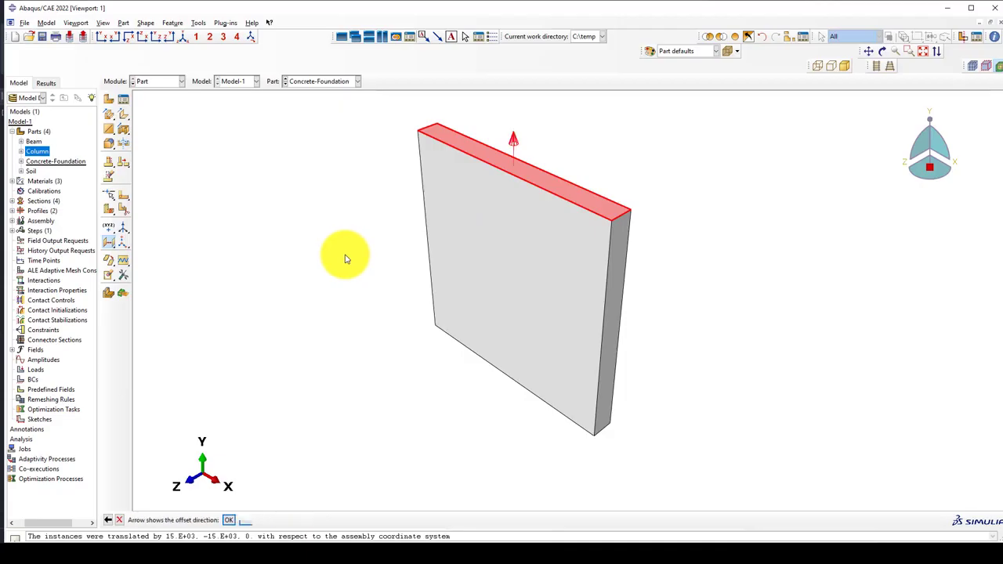
pyautogui.click(245, 520)
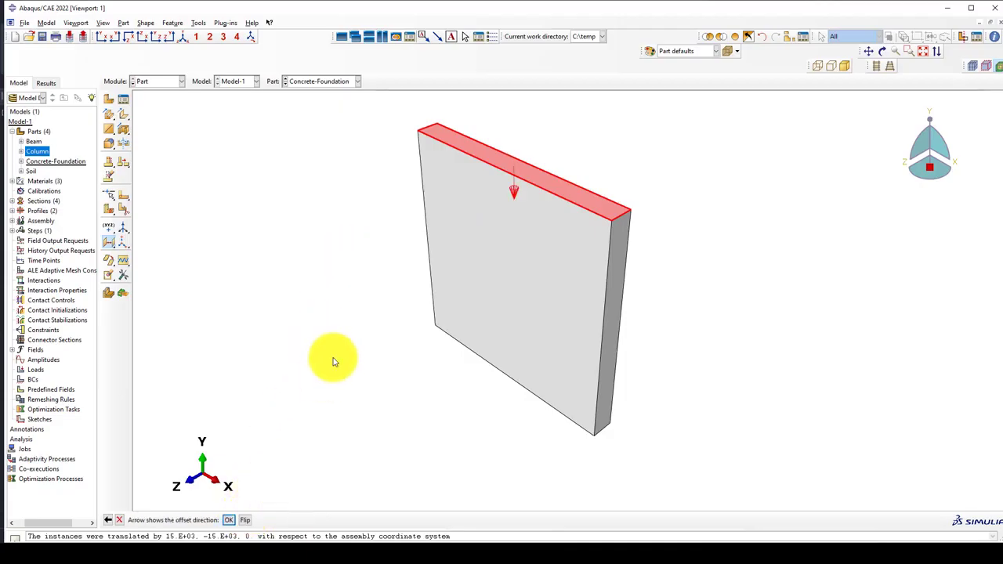
pyautogui.press('Return')
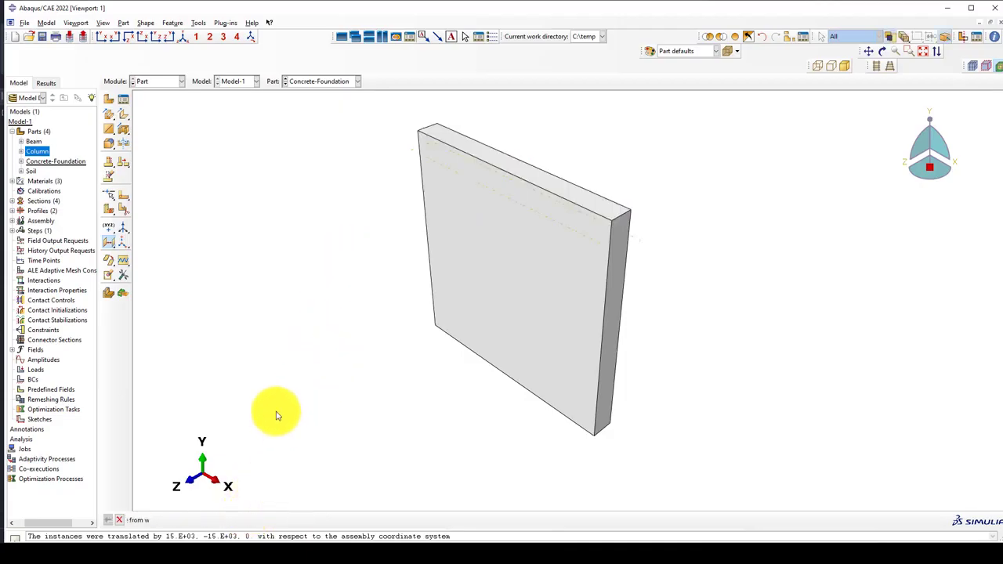
pyautogui.click(616, 309)
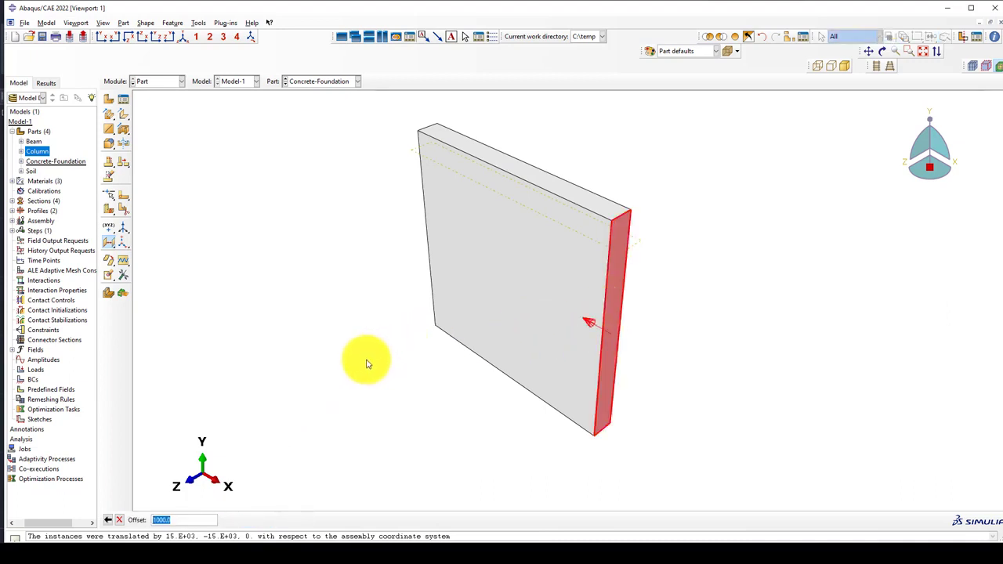
pyautogui.press('Return')
# - Create datum planes offset 1000 inward from the foundation's -Y and -X side faces
pyautogui.keyDown('ctrl'); pyautogui.keyDown('alt'); pyautogui.moveTo(463, 363); pyautogui.dragTo(540, 290); pyautogui.keyUp('alt'); pyautogui.keyUp('ctrl')
pyautogui.click(489, 357)
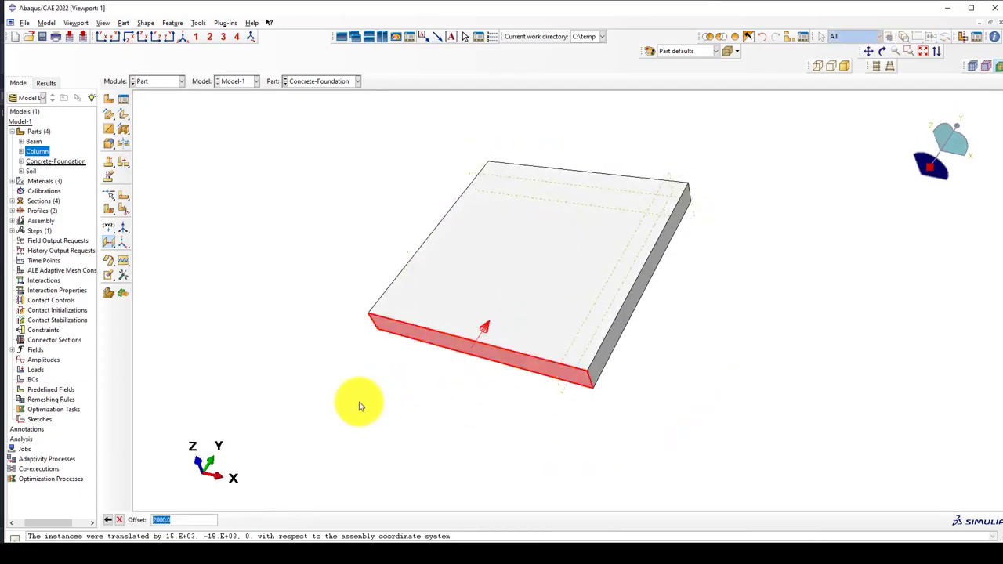
pyautogui.keyDown('ctrl'); pyautogui.keyDown('alt'); pyautogui.moveTo(360, 406); pyautogui.dragTo(75, 472); pyautogui.keyUp('alt'); pyautogui.keyUp('ctrl')
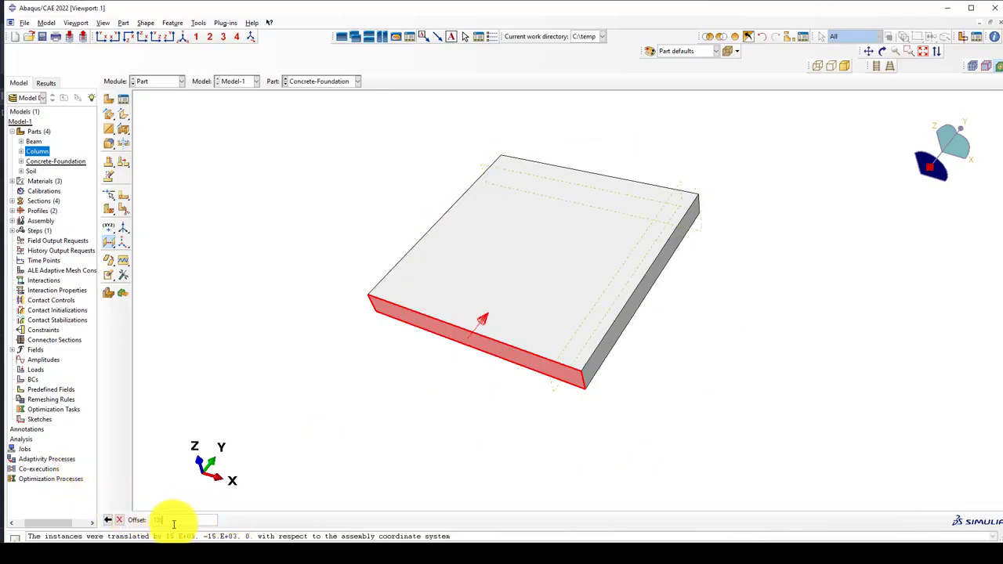
pyautogui.write('00')
pyautogui.press('Return')
pyautogui.keyDown('ctrl'); pyautogui.keyDown('alt'); pyautogui.moveTo(435, 257); pyautogui.dragTo(571, 319); pyautogui.keyUp('alt'); pyautogui.keyUp('ctrl')
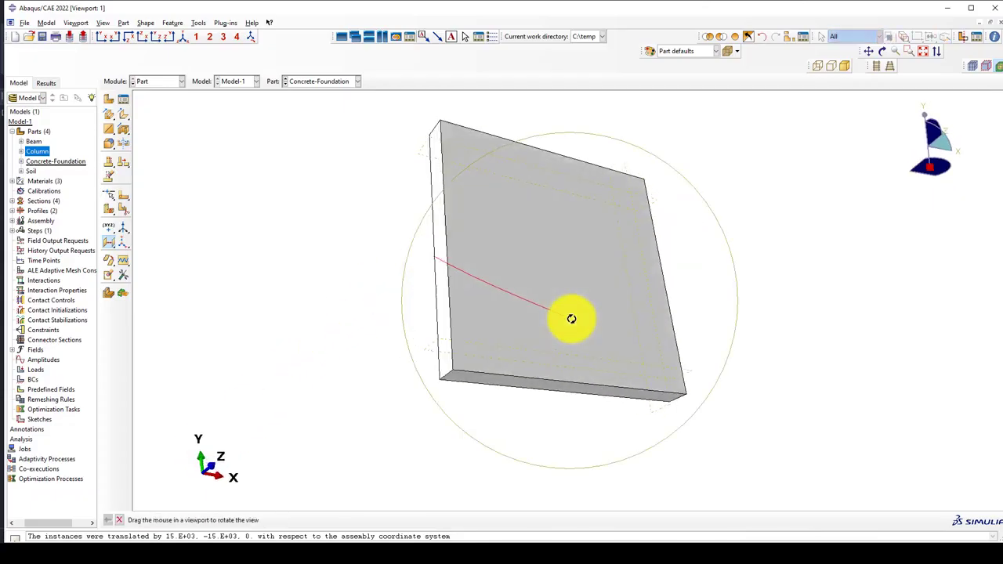
pyautogui.click(443, 239)
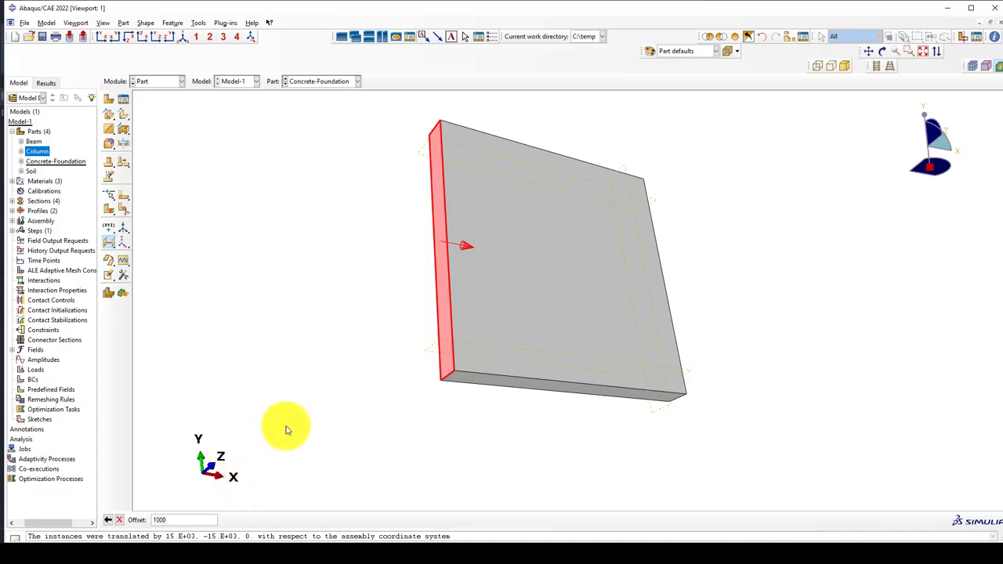
pyautogui.press('Return')
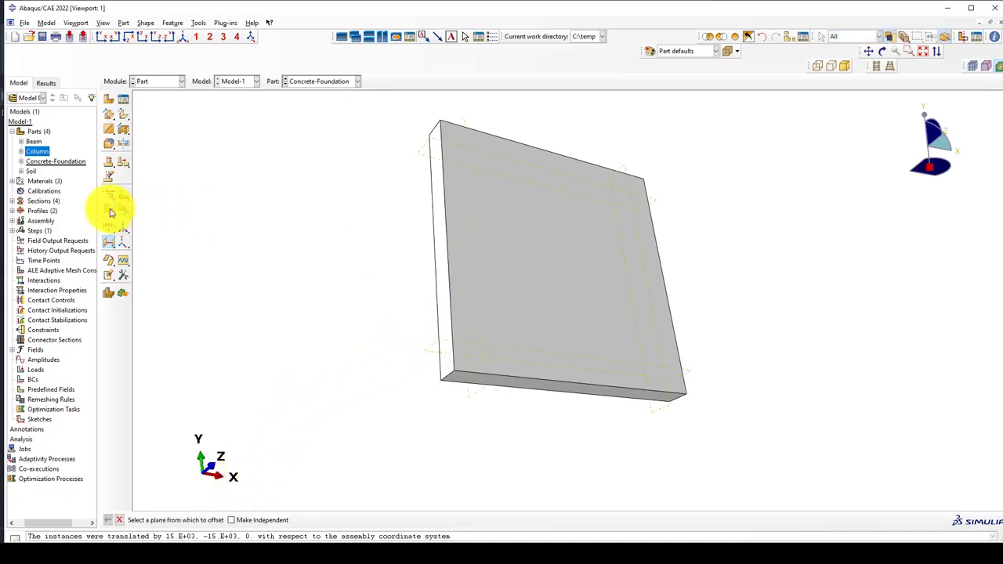
# - Partition the foundation cell along the datum plane near its +X side
pyautogui.click(139, 212)
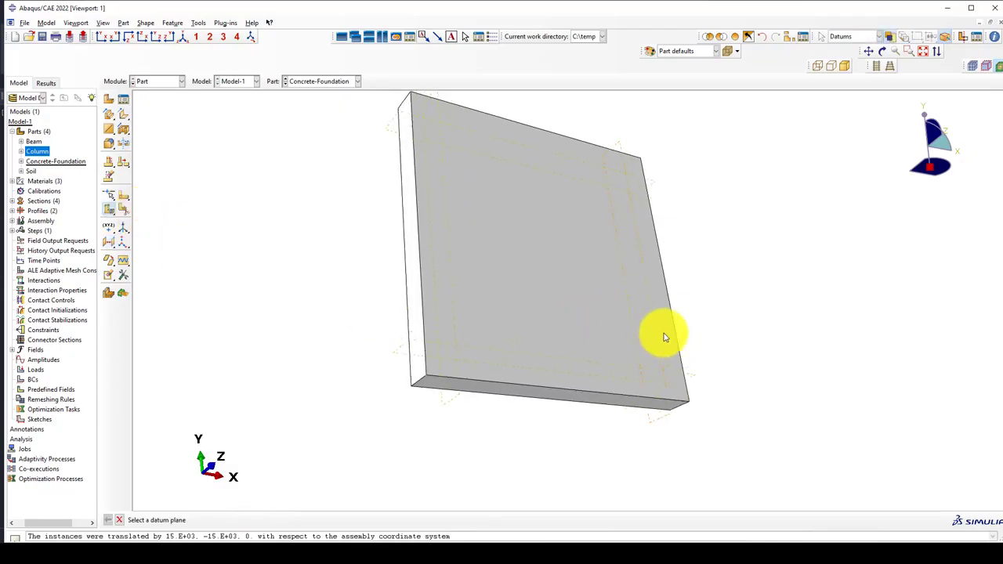
pyautogui.click(658, 330)
pyautogui.middleClick(598, 305)
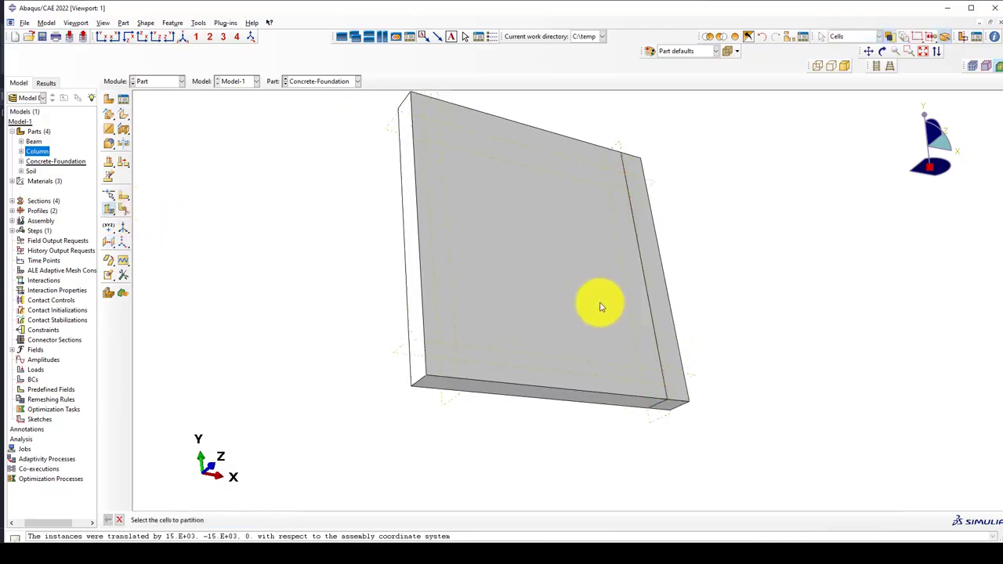
# - Partition both the narrow +X strip and the main foundation cell along the datum plane near the -Y side
pyautogui.click(613, 369)
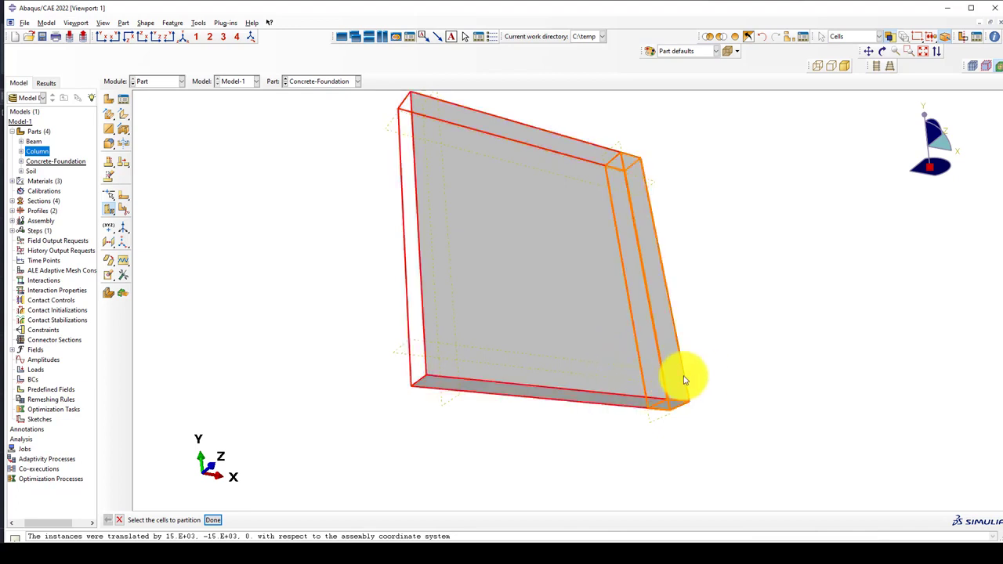
pyautogui.click(685, 381)
pyautogui.middleClick(619, 376)
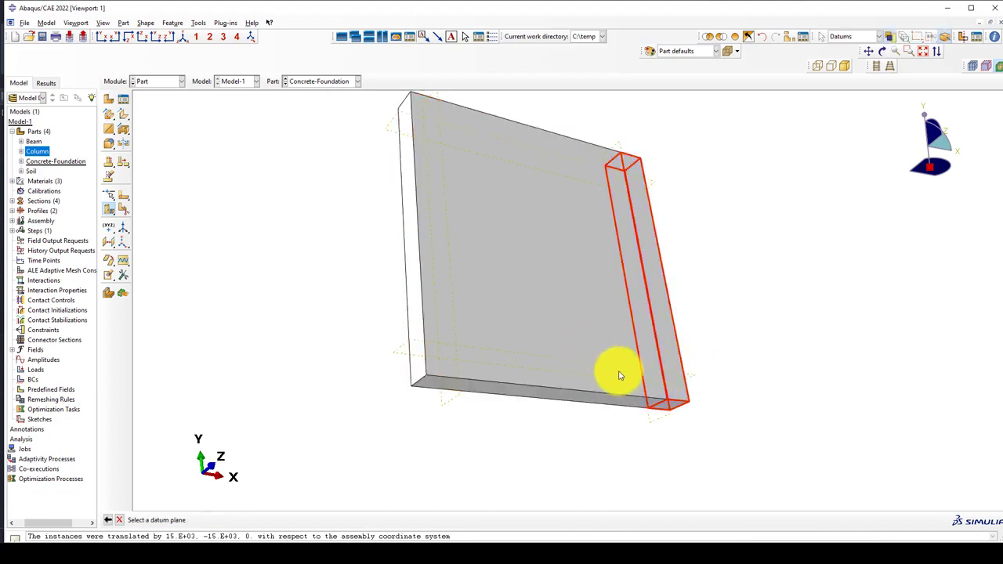
pyautogui.click(589, 347)
pyautogui.middleClick(589, 346)
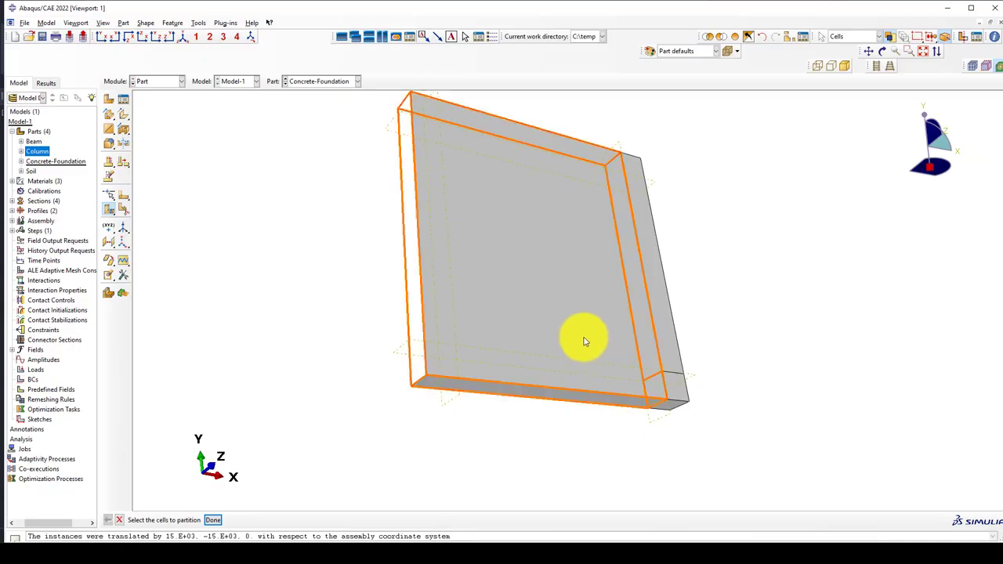
pyautogui.click(584, 341)
pyautogui.middleClick(584, 341)
pyautogui.click(484, 352)
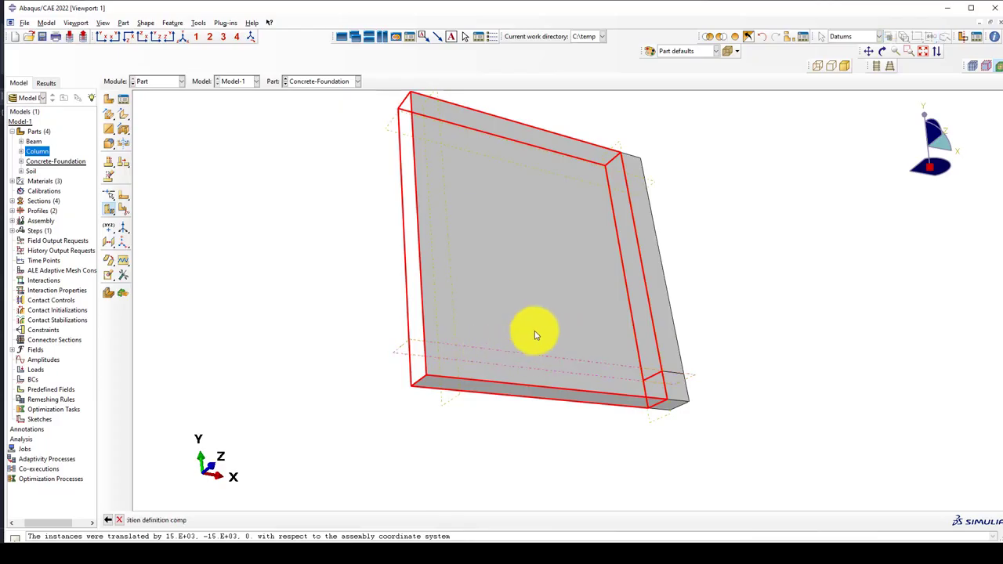
pyautogui.middleClick(530, 336)
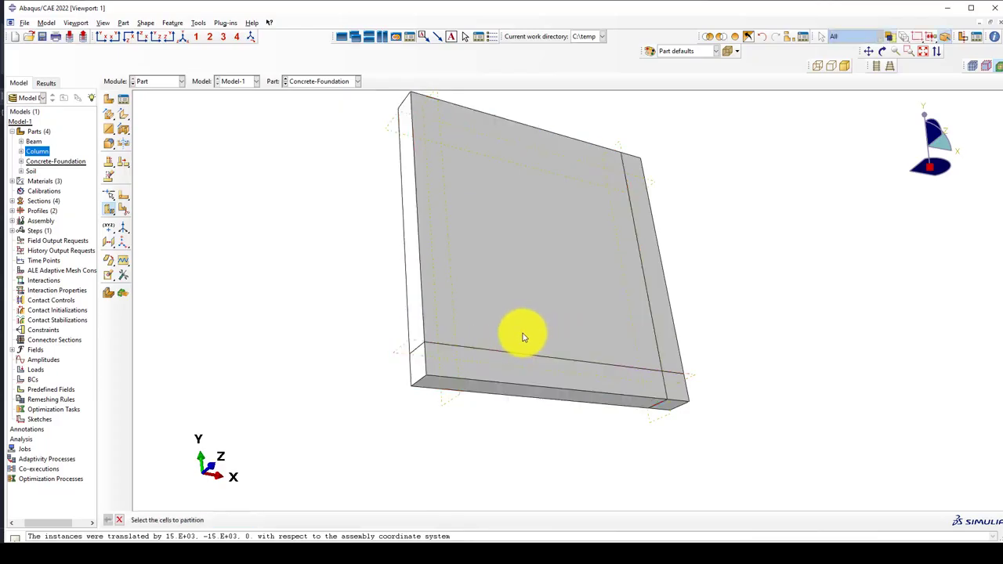
# - Partition the main foundation cell along the datum plane near the -X side
pyautogui.click(453, 302)
pyautogui.middleClick(452, 301)
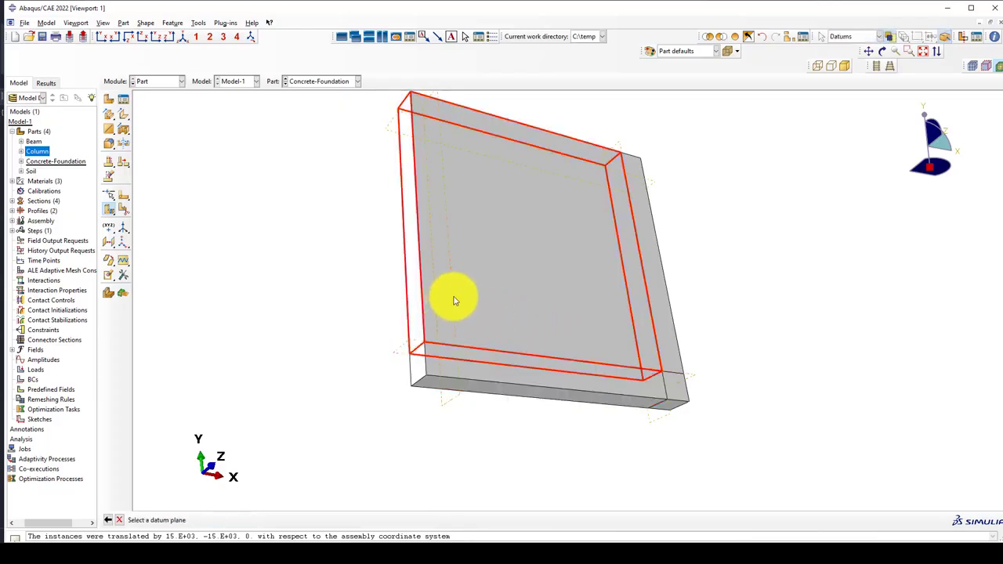
pyautogui.click(454, 301)
pyautogui.middleClick(481, 295)
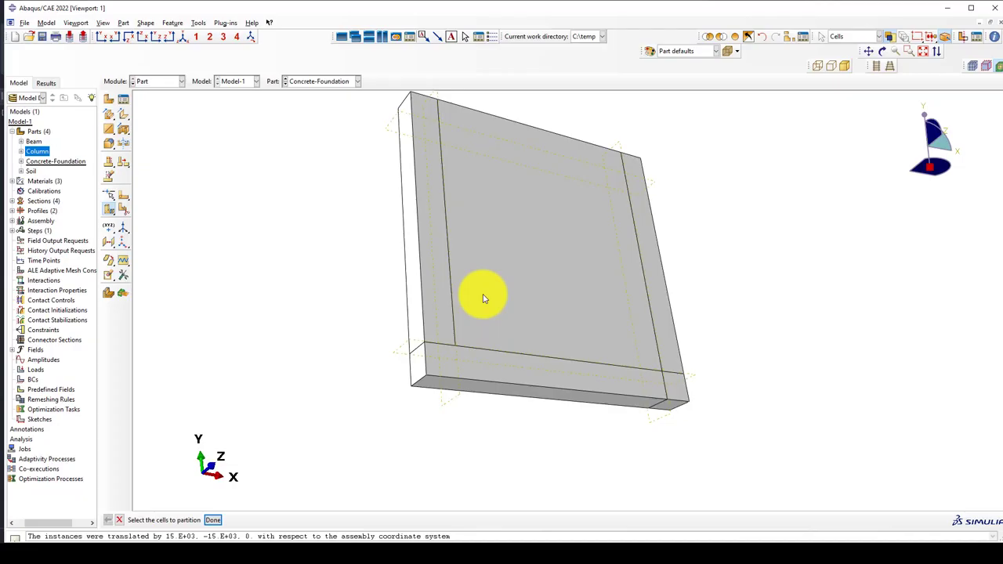
# - Partition the central cell and the +X and -X edge strips along the datum plane near the +Y side
pyautogui.click(507, 161)
pyautogui.middleClick(471, 157)
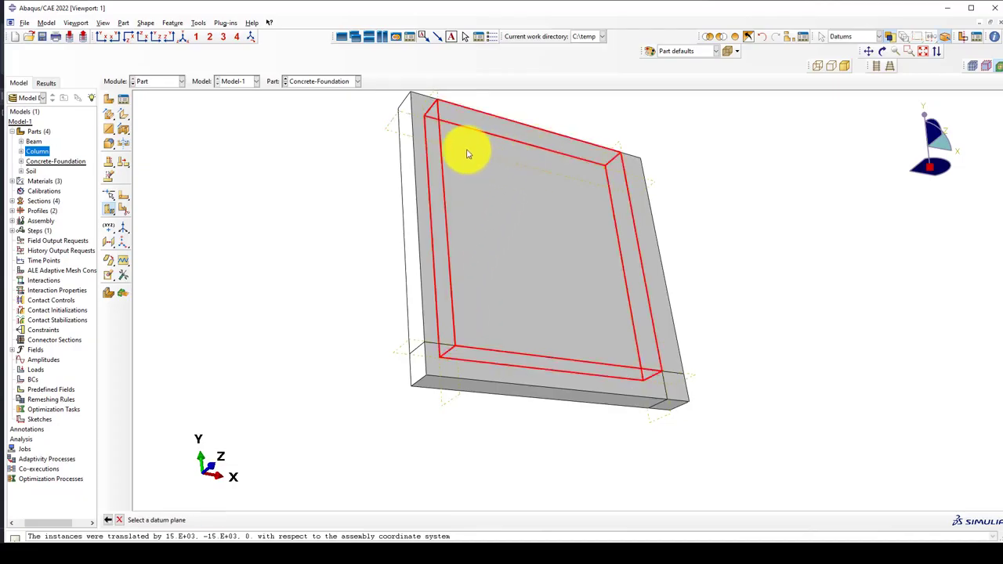
pyautogui.click(470, 161)
pyautogui.middleClick(480, 169)
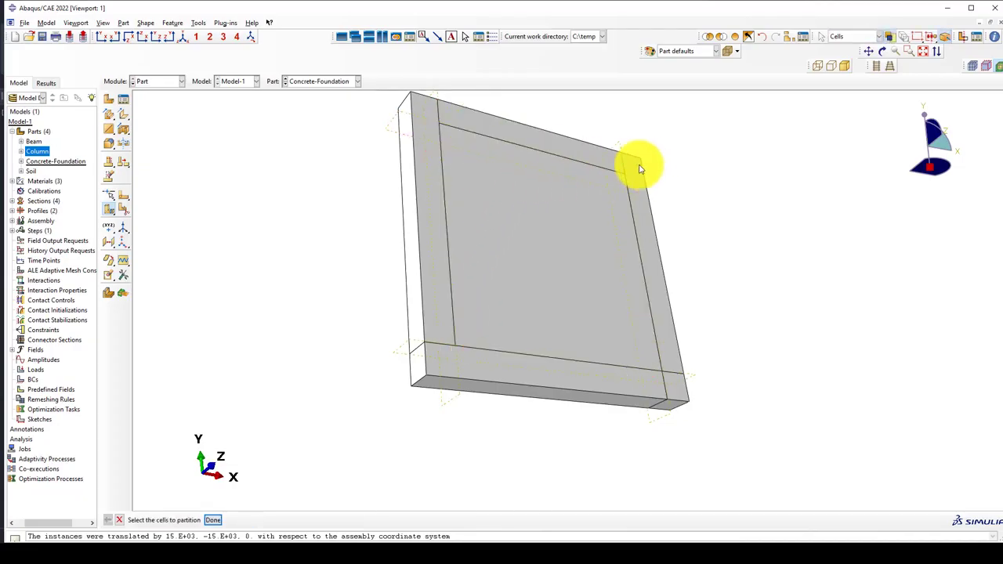
pyautogui.click(644, 191)
pyautogui.click(659, 187)
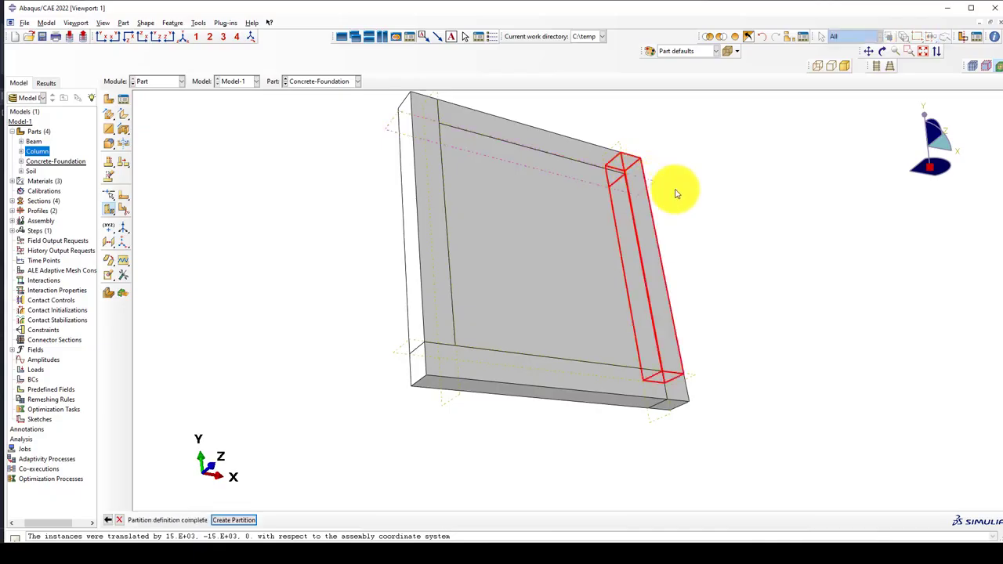
pyautogui.middleClick(672, 192)
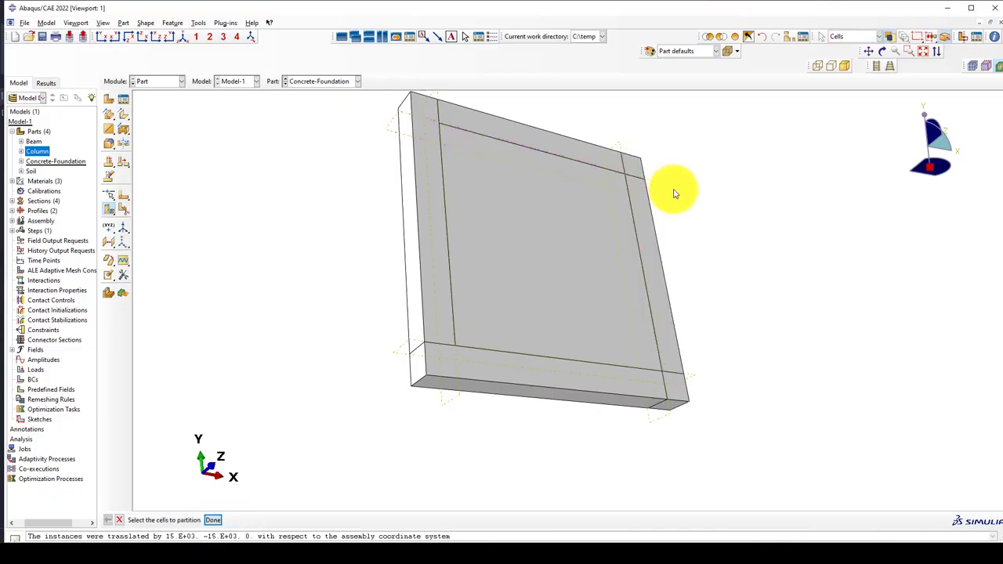
pyautogui.click(423, 122)
pyautogui.middleClick(423, 122)
pyautogui.click(426, 123)
pyautogui.middleClick(430, 161)
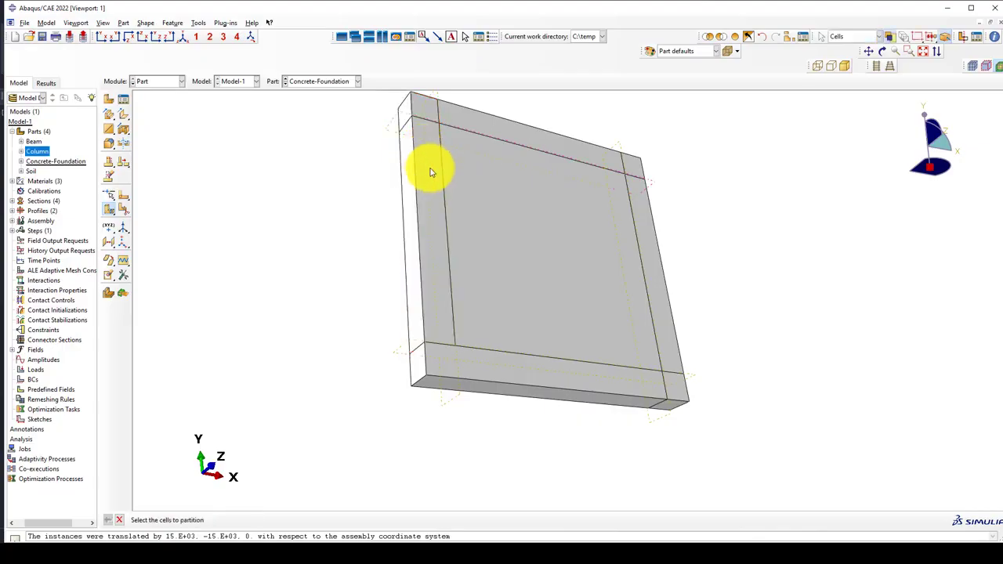
# - Partition the remaining -Y edge strip along the datum plane near the -X side
pyautogui.click(462, 371)
pyautogui.middleClick(461, 368)
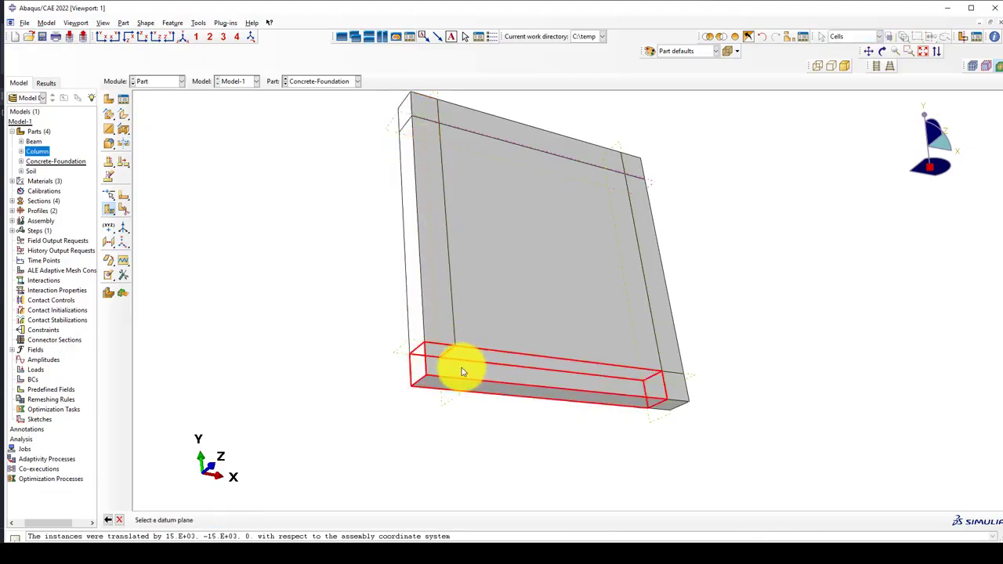
pyautogui.click(504, 307)
pyautogui.middleClick(504, 306)
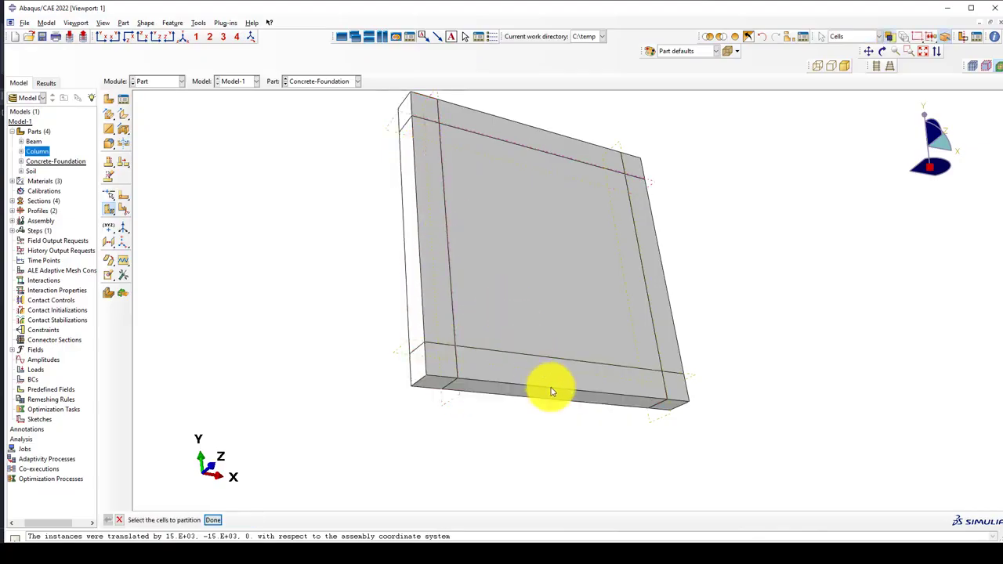
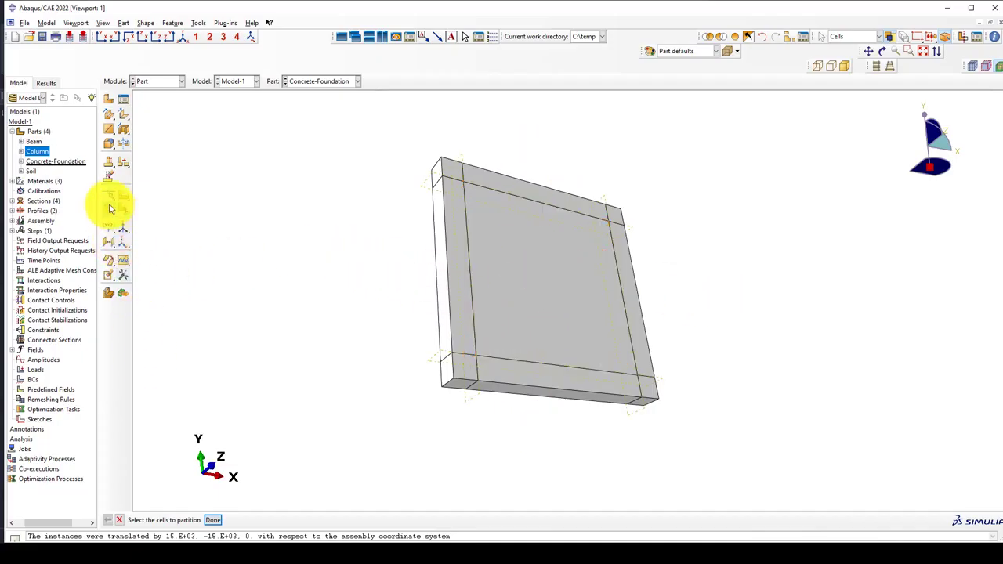
# - Create two datum planes offset 5000 inward, one from the foundation's -Y side face and one from its -X side face
pyautogui.click(110, 245)
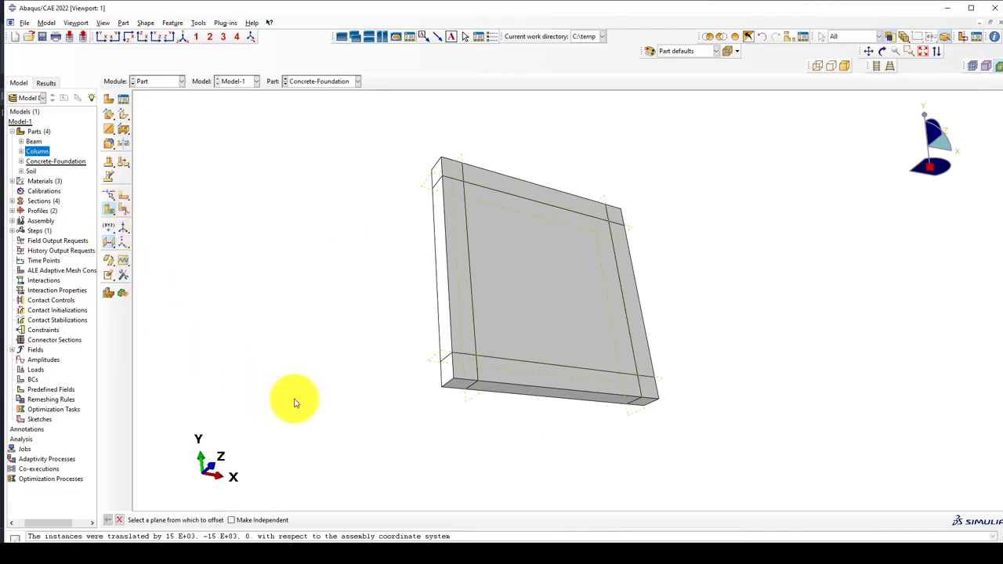
pyautogui.click(513, 398)
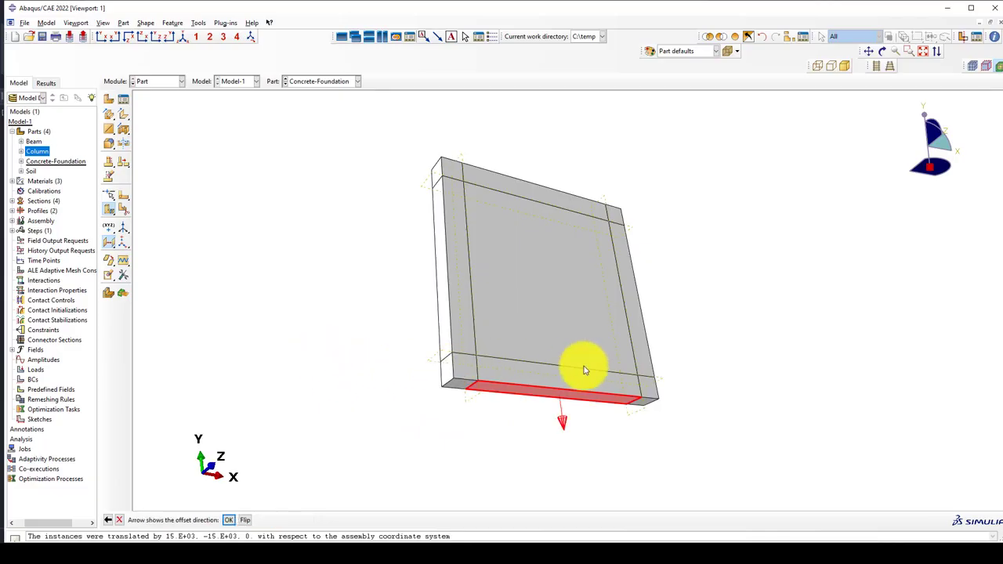
pyautogui.click(246, 520)
pyautogui.middleClick(336, 387)
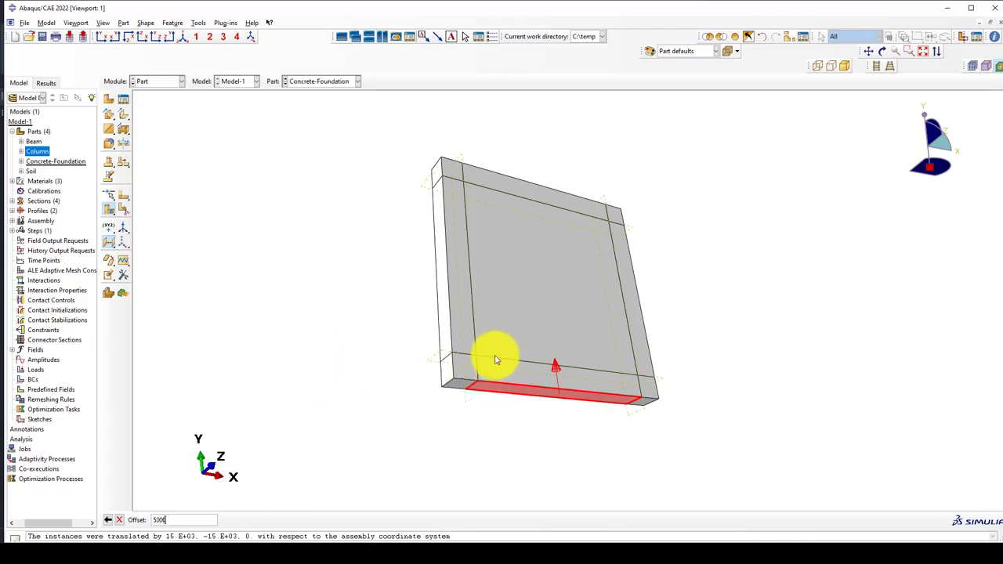
pyautogui.press('Return')
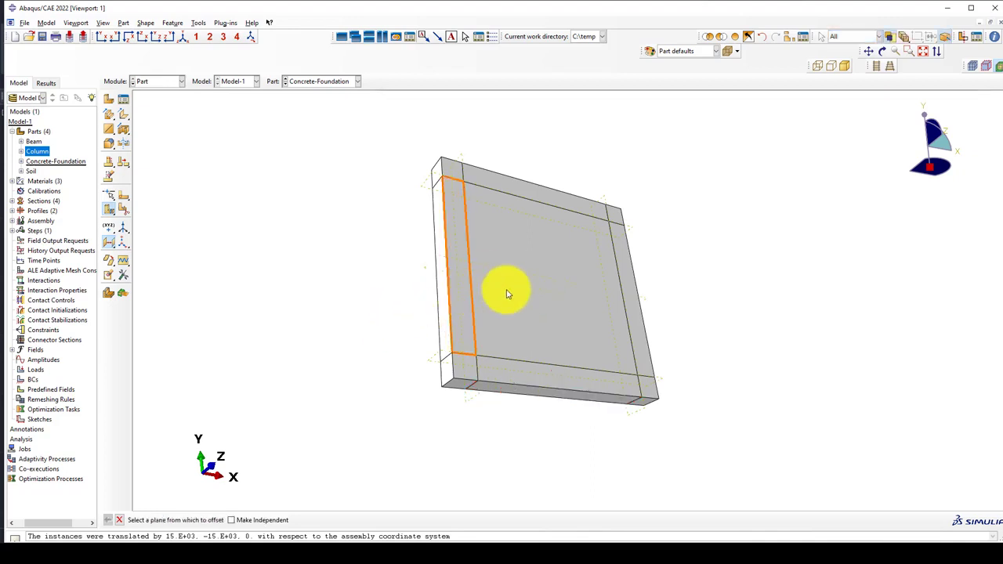
pyautogui.click(440, 252)
pyautogui.press('Return')
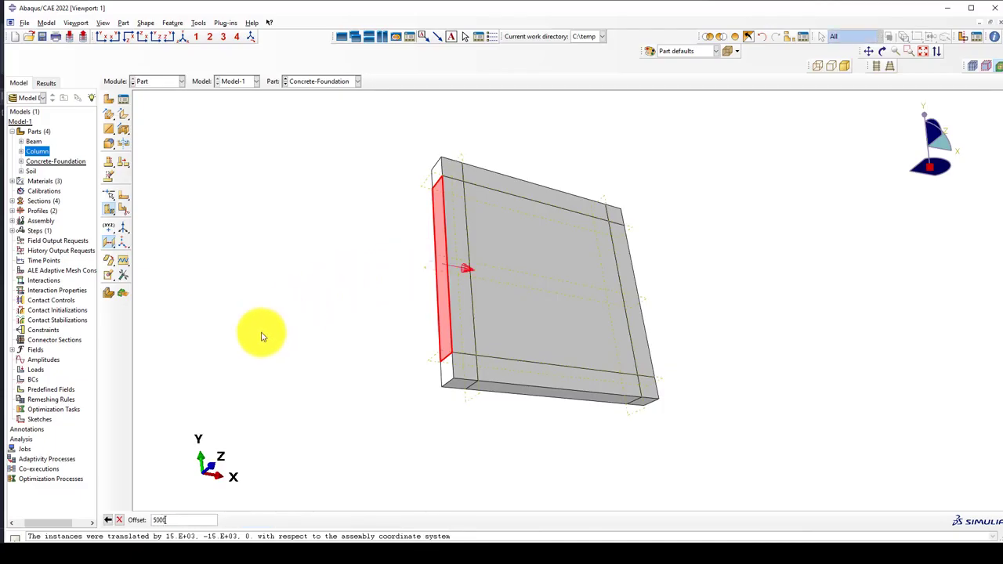
pyautogui.press('Return')
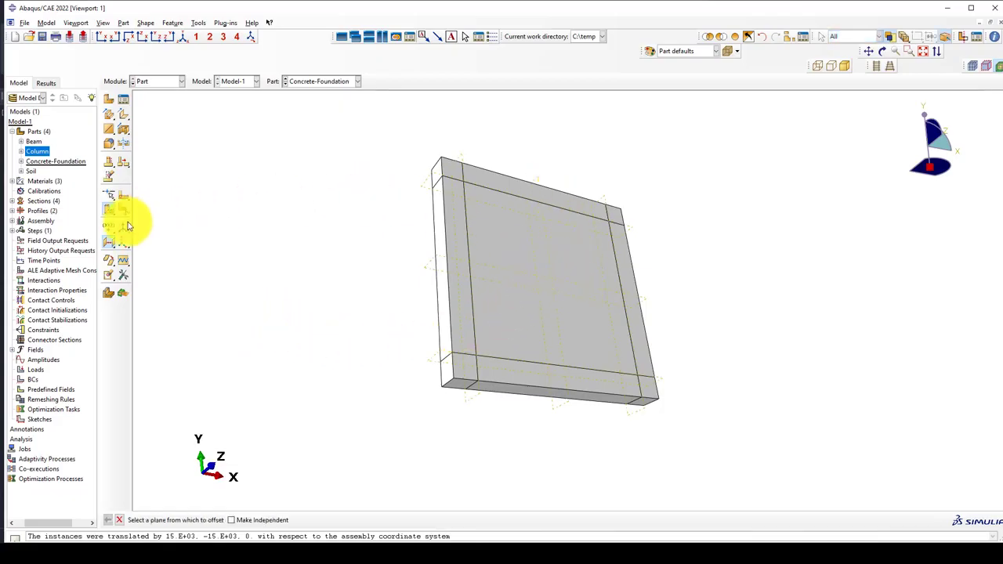
# - Partition the large central foundation cell into -X and +X halves along the new mid-width datum plane
pyautogui.click(108, 212)
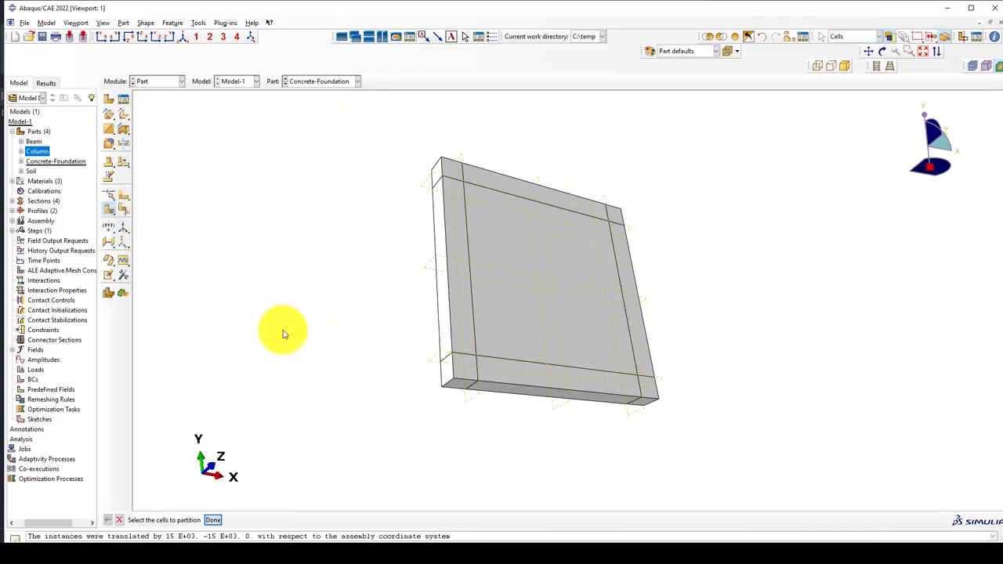
pyautogui.click(511, 253)
pyautogui.middleClick(517, 256)
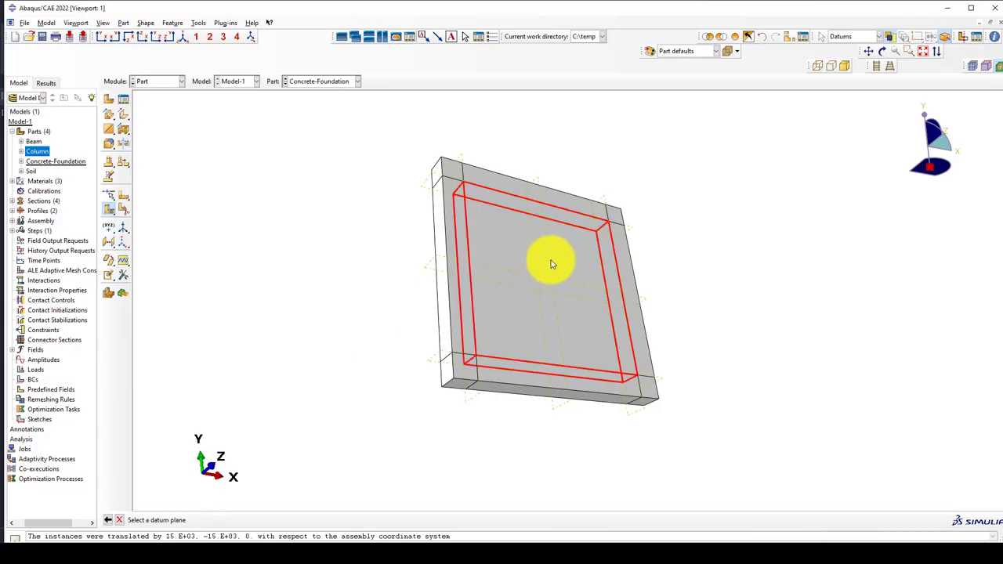
pyautogui.click(552, 263)
pyautogui.middleClick(511, 257)
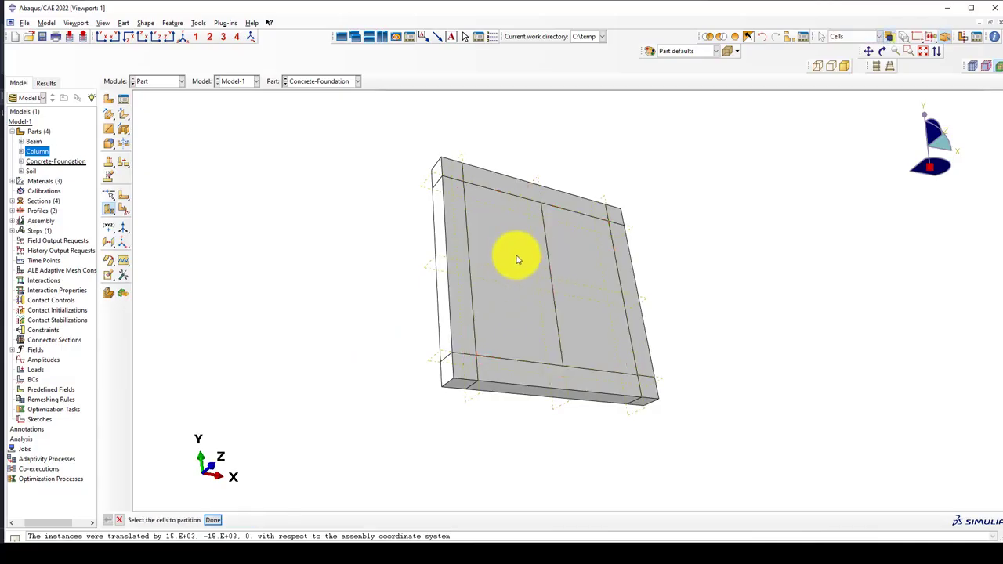
# - Partition the -X and +X halves of the central foundation area along the mid-height datum plane
pyautogui.click(511, 259)
pyautogui.middleClick(517, 275)
pyautogui.click(515, 279)
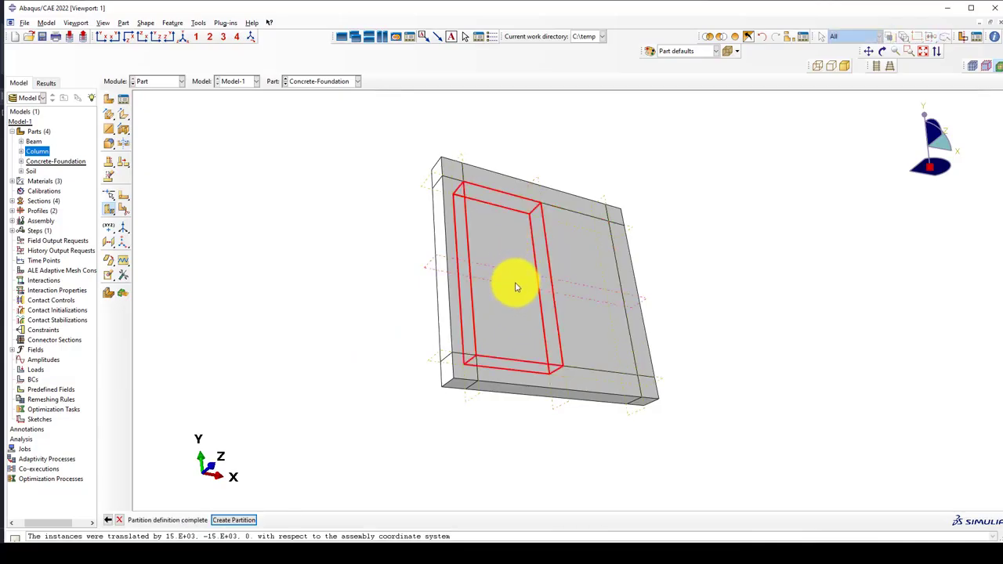
pyautogui.middleClick(582, 269)
pyautogui.click(578, 269)
pyautogui.middleClick(578, 290)
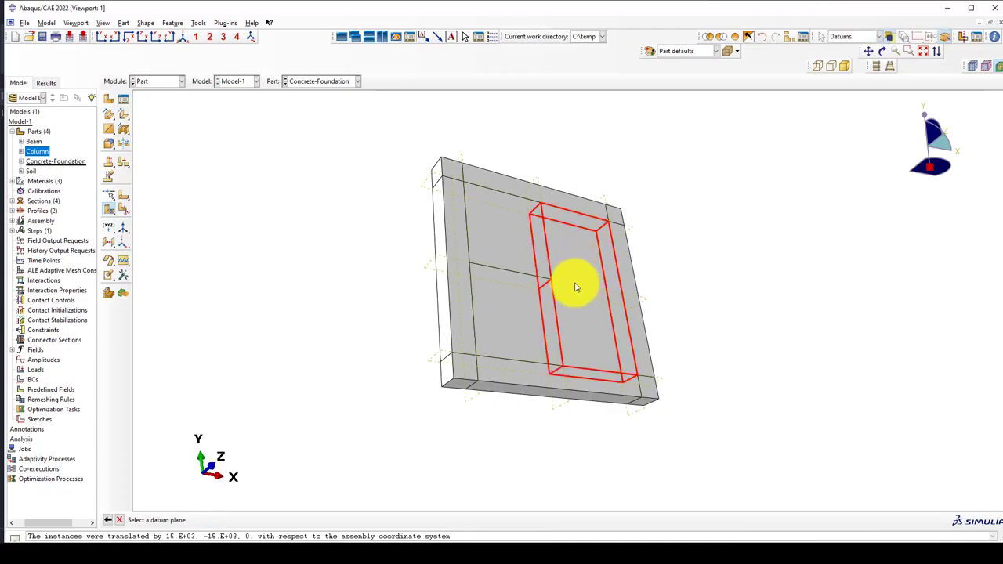
pyautogui.click(579, 291)
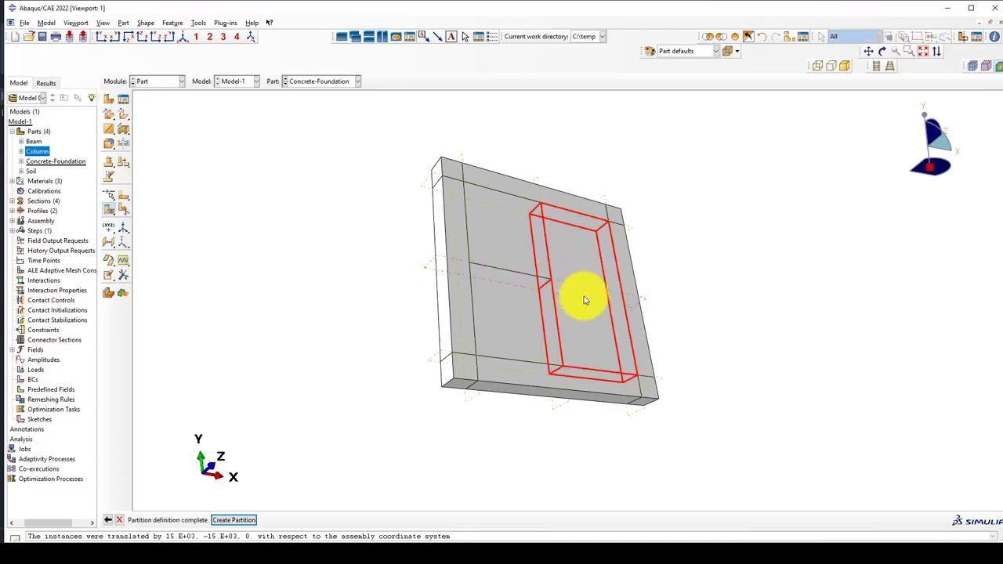
# - Partition the +Y and -Y edge strips of the foundation along the mid-width datum plane
pyautogui.click(542, 209)
pyautogui.middleClick(544, 206)
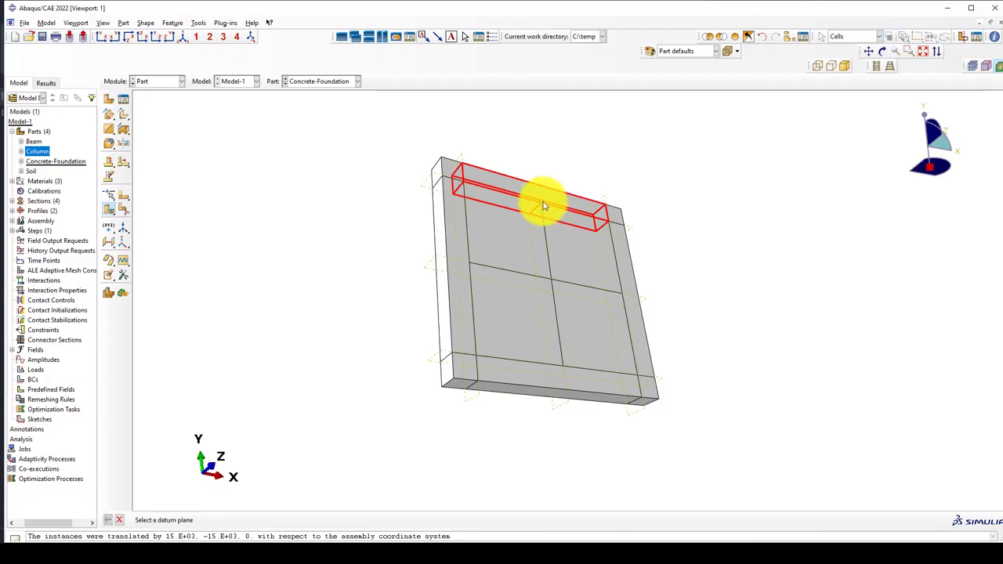
pyautogui.click(542, 193)
pyautogui.middleClick(564, 177)
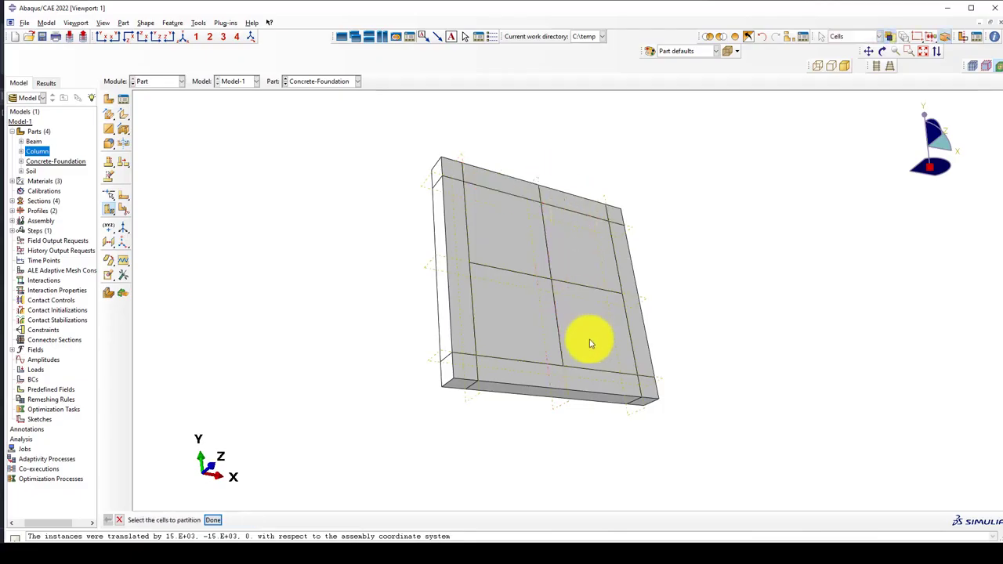
pyautogui.click(565, 395)
pyautogui.click(568, 388)
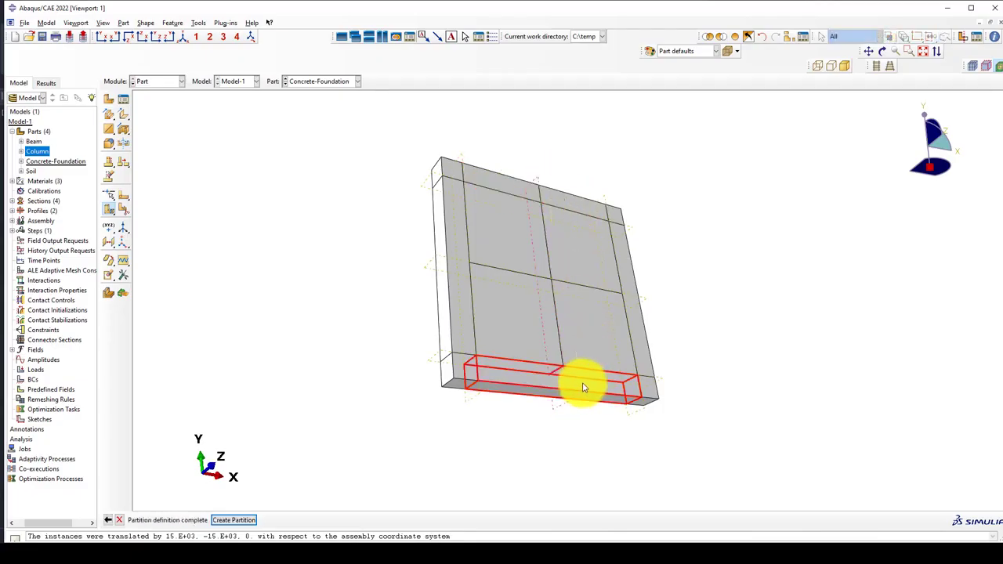
pyautogui.middleClick(571, 388)
# - Partition the -X edge strip of the foundation along the mid-height datum plane
pyautogui.click(450, 266)
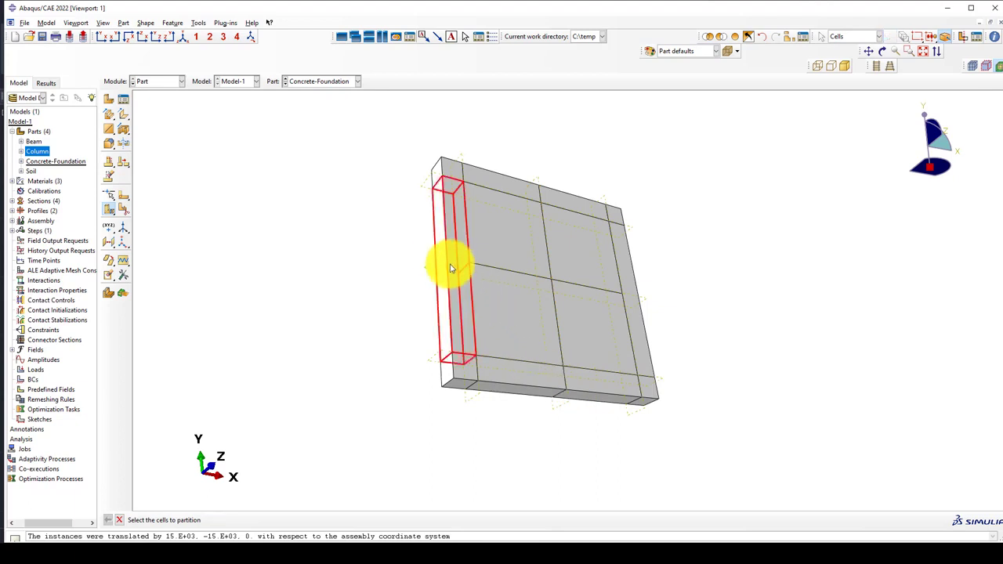
pyautogui.middleClick(445, 259)
pyautogui.click(410, 276)
pyautogui.middleClick(408, 277)
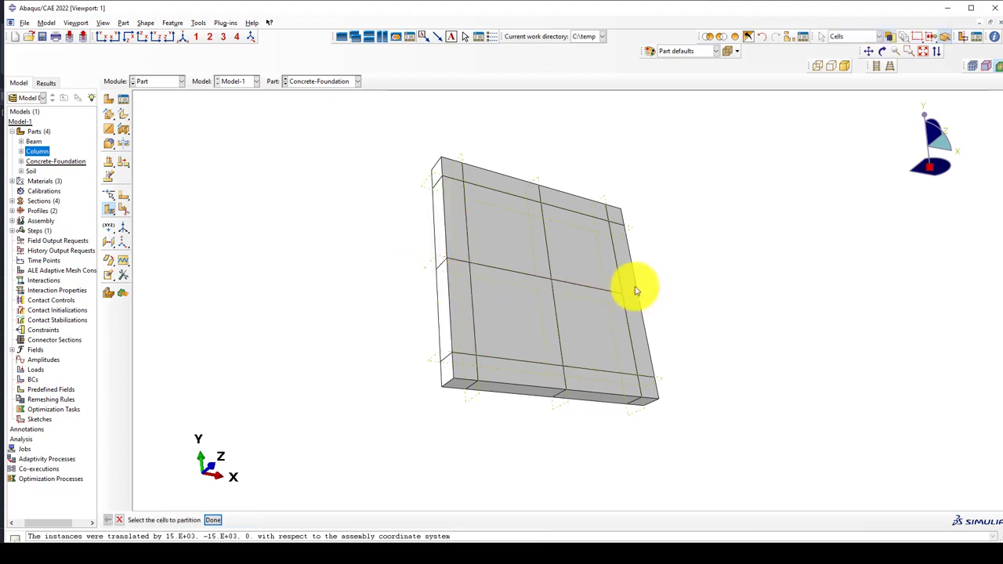
pyautogui.click(639, 301)
pyautogui.moveTo(642, 304)
pyautogui.keyDown('ctrl'); pyautogui.keyDown('alt'); pyautogui.mouseDown()
pyautogui.moveTo(639, 294)
pyautogui.moveTo(656, 302)
pyautogui.mouseUp(); pyautogui.keyUp('alt'); pyautogui.keyUp('ctrl')
pyautogui.click(687, 301)
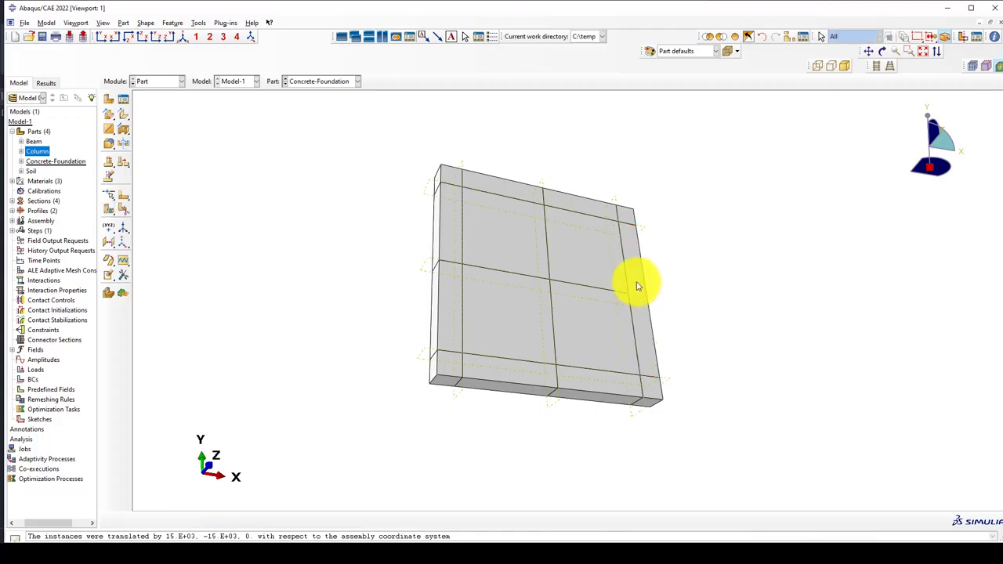
pyautogui.press('Escape')
# - Partition the +X edge strip of the foundation along the mid-height datum plane
pyautogui.click(110, 210)
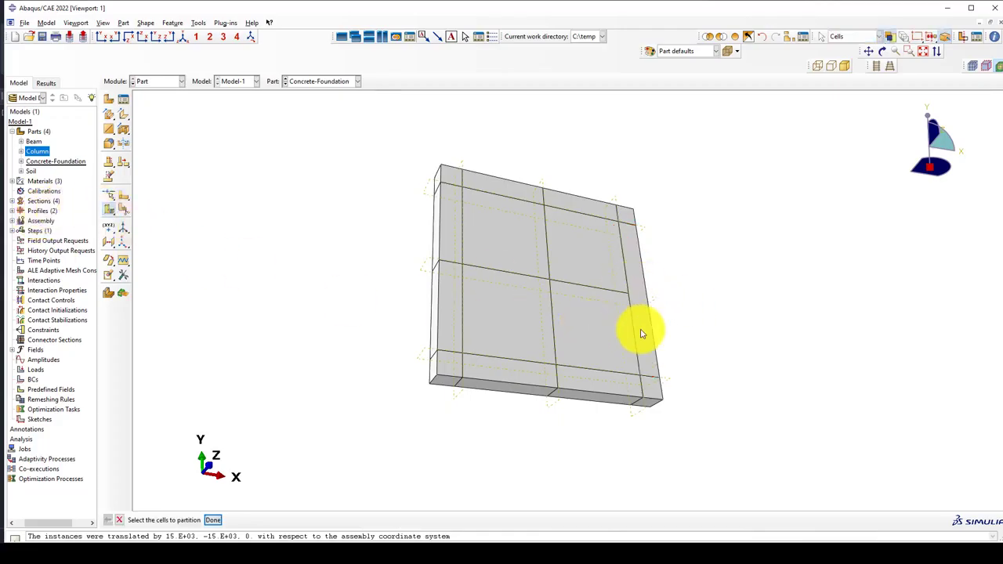
pyautogui.click(650, 332)
pyautogui.middleClick(657, 308)
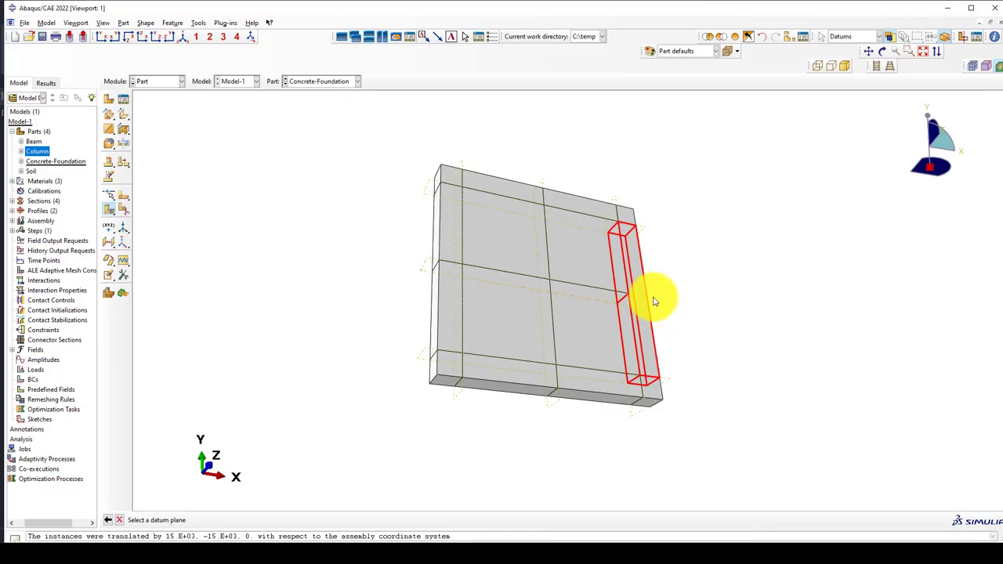
pyautogui.click(655, 302)
pyautogui.middleClick(683, 302)
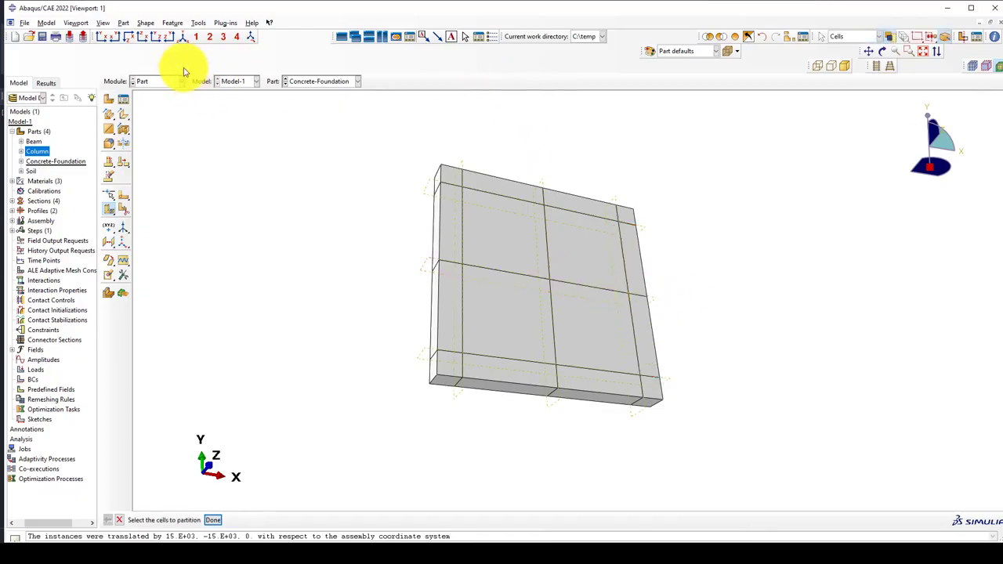
pyautogui.scroll(1, 463, 310)
pyautogui.scroll(-1, 613, 241)
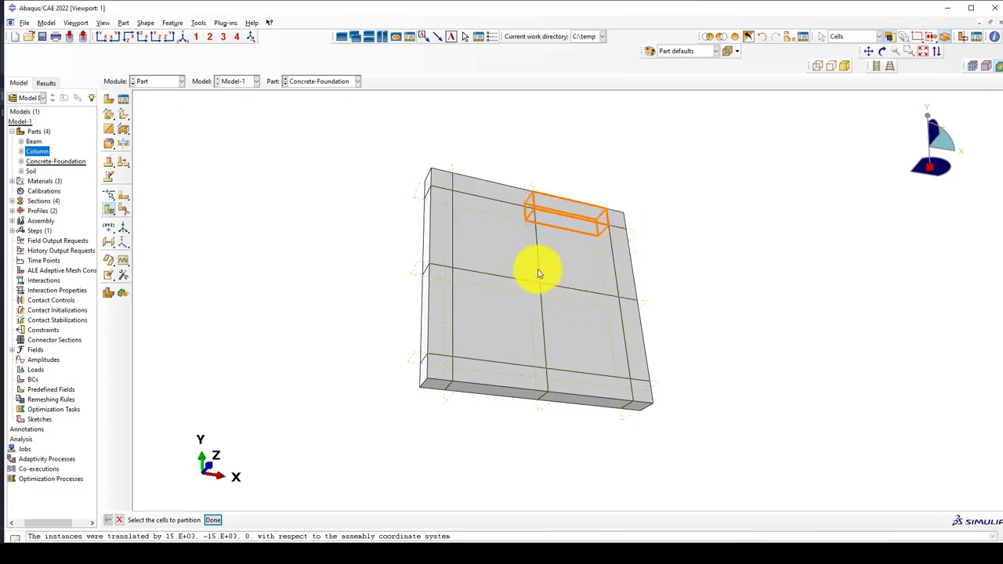
pyautogui.click(481, 354)
pyautogui.scroll(1, 395, 364)
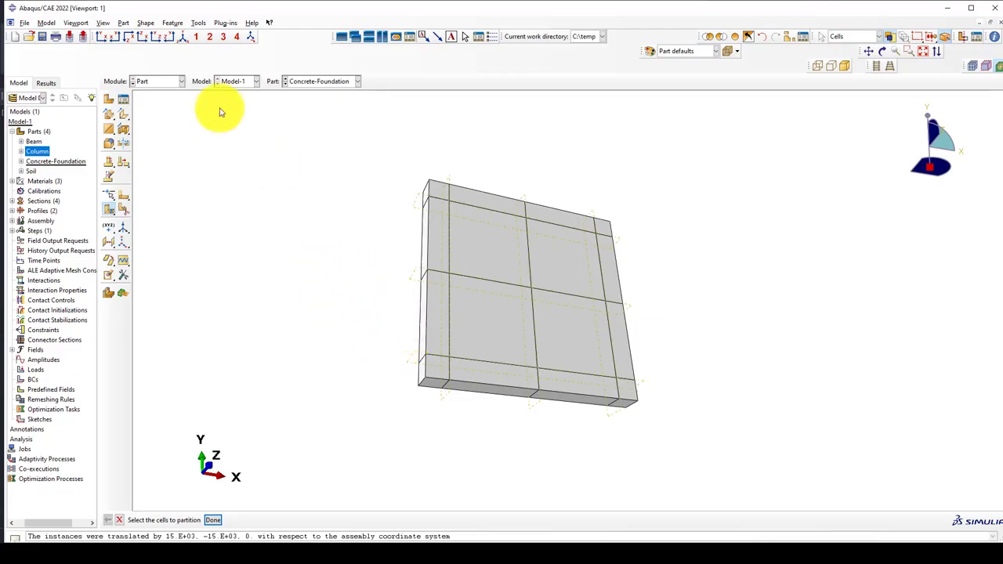
# - Switch to the Assembly module and add a dependent, auto-offset instance of the Column part
pyautogui.click(163, 81)
pyautogui.click(158, 113)
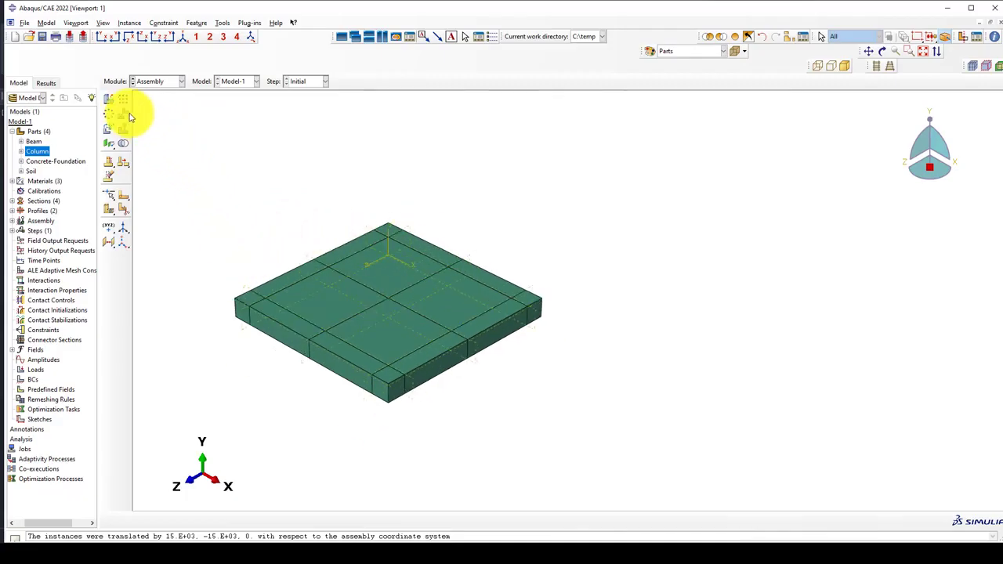
pyautogui.click(108, 98)
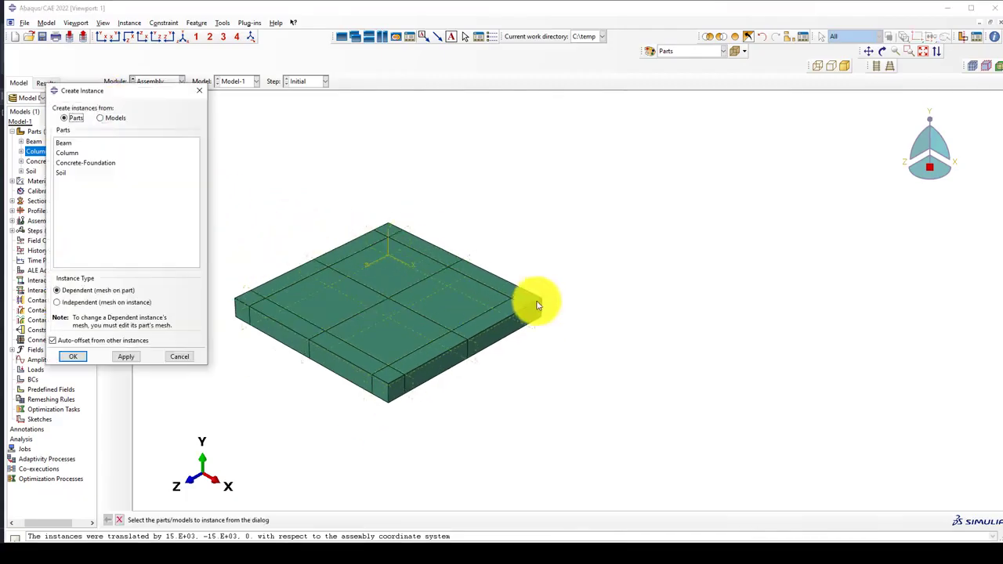
pyautogui.click(65, 154)
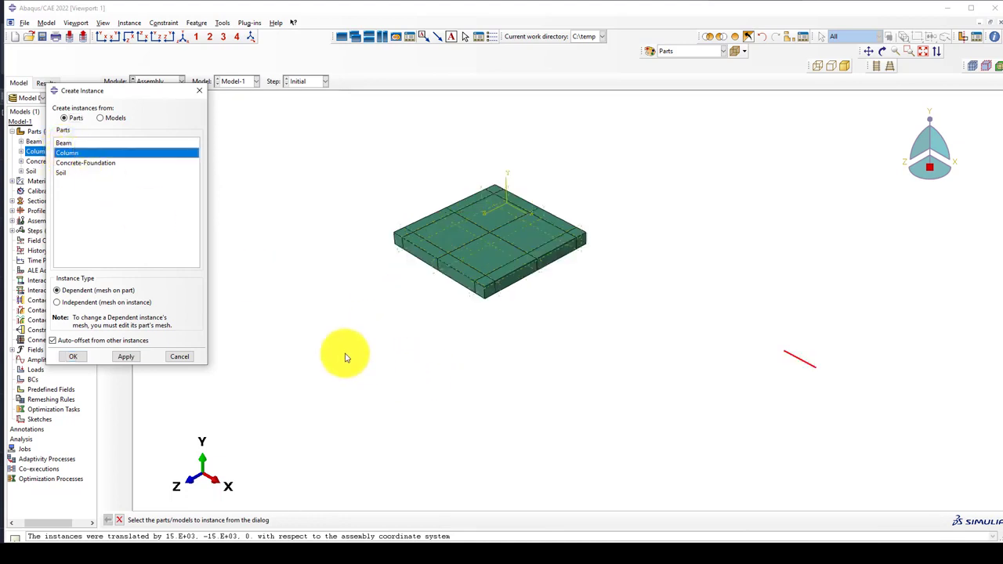
pyautogui.click(74, 356)
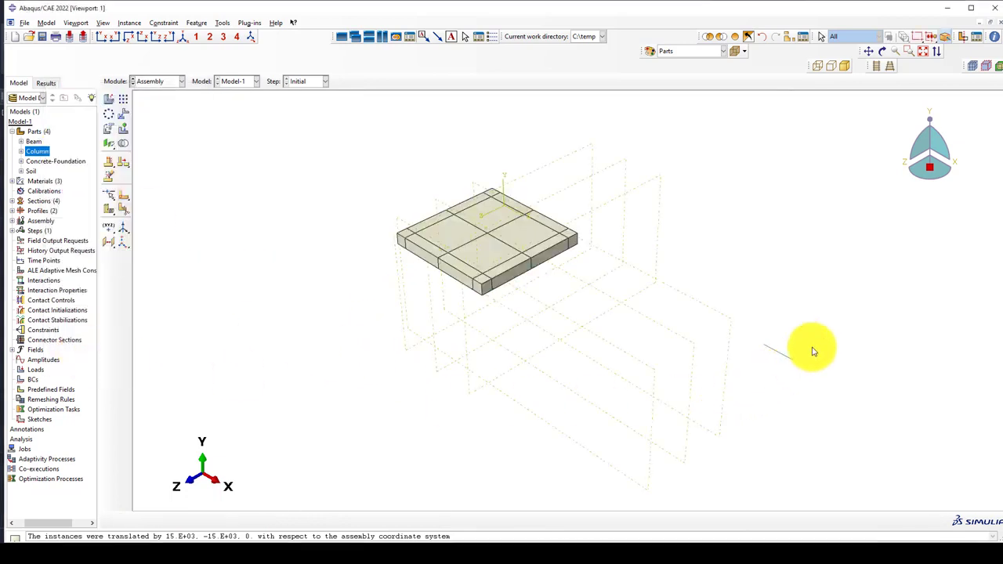
# - Rotate the column instance 90 degrees about the foundation's Z-direction edge on the +X side so that it stands vertical
pyautogui.scroll(3, 784, 360)
pyautogui.scroll(-2, 782, 366)
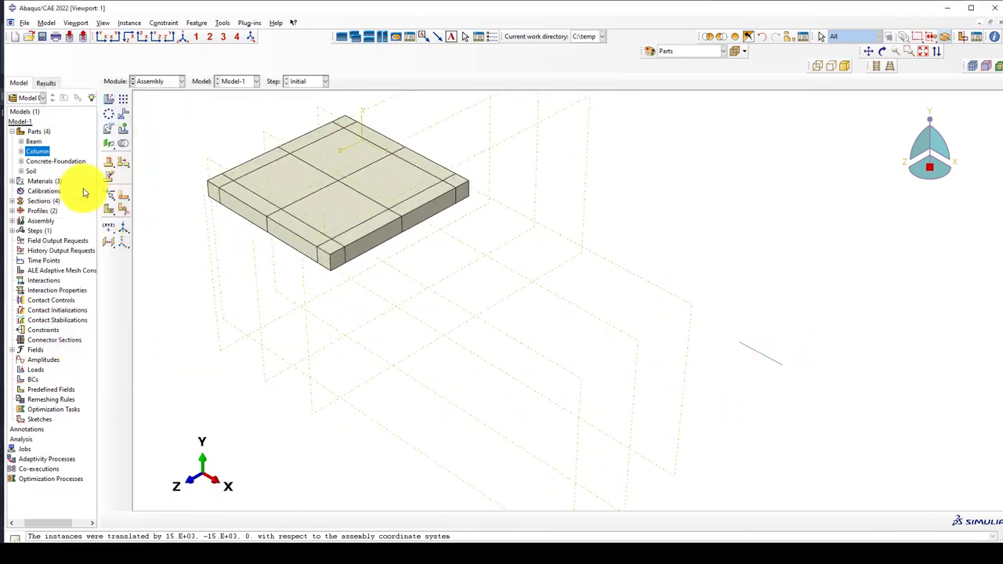
pyautogui.click(109, 131)
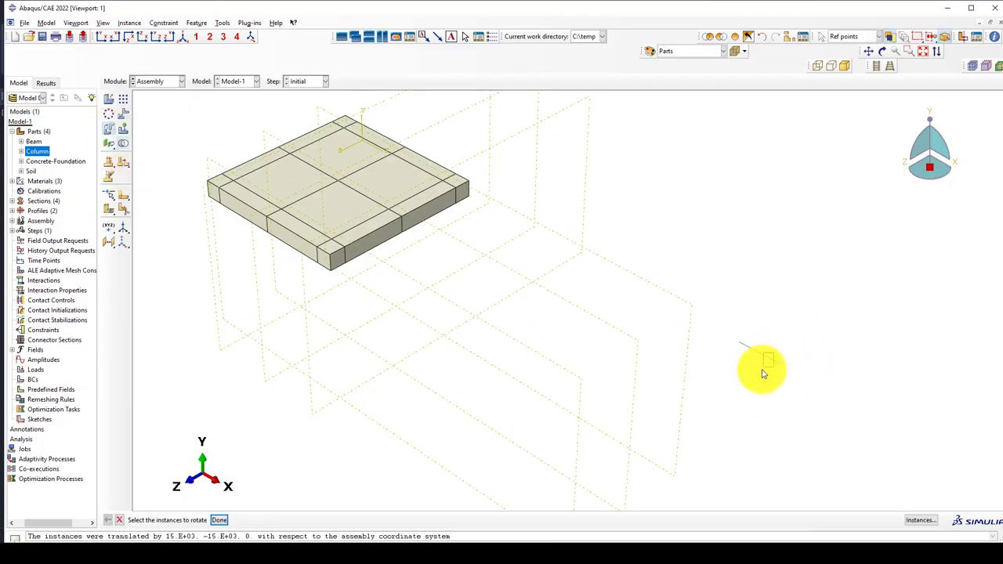
pyautogui.middleClick(759, 371)
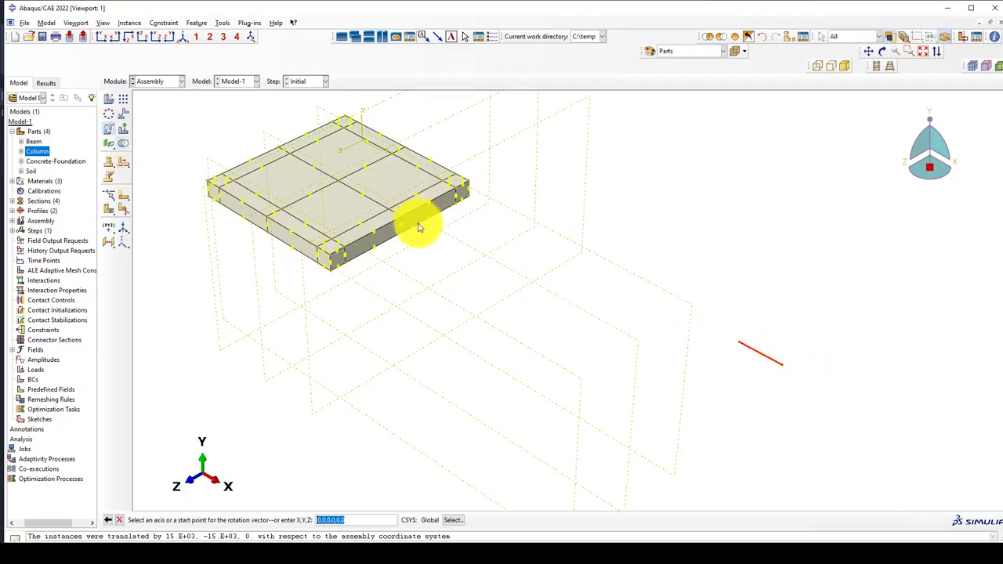
pyautogui.click(419, 227)
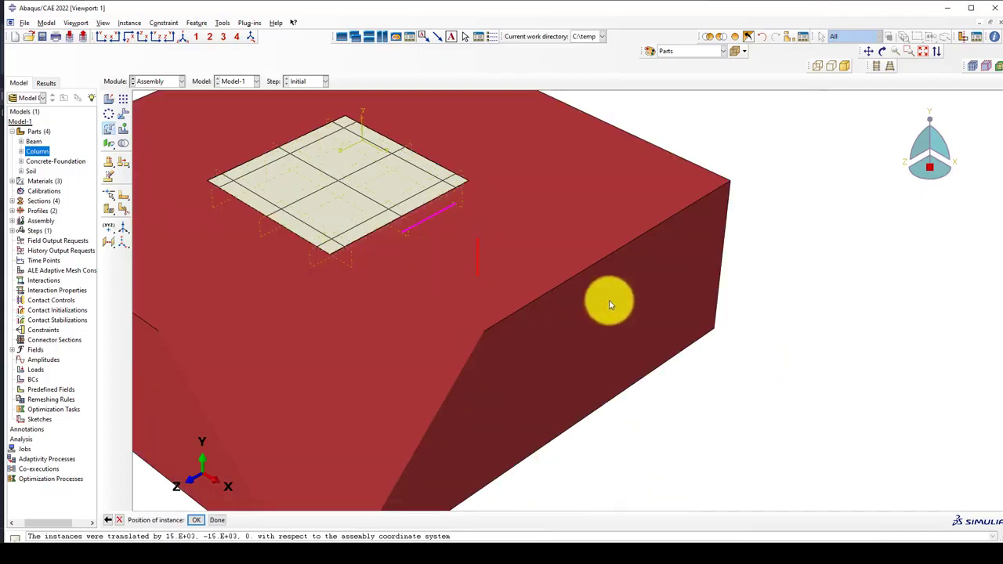
pyautogui.middleClick(609, 300)
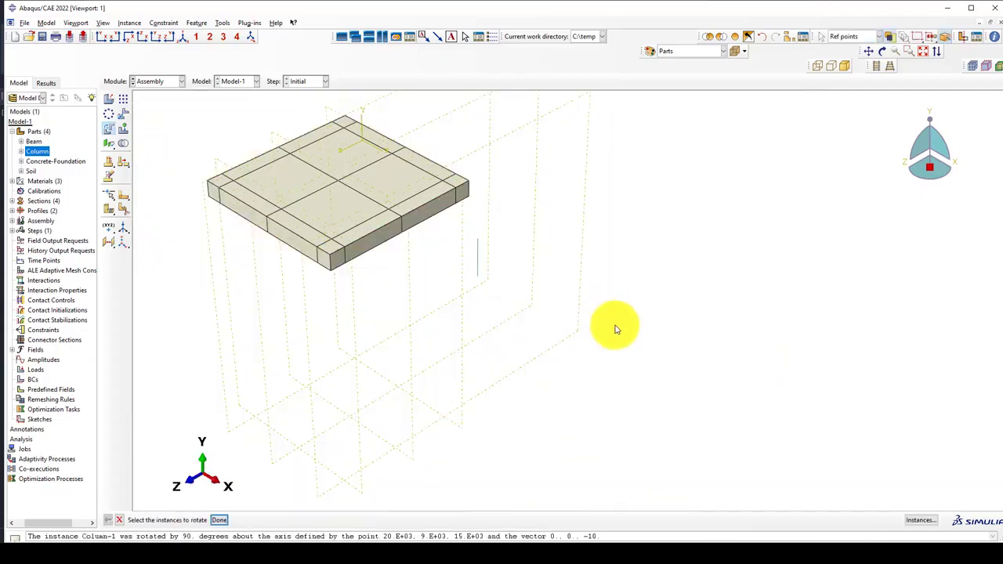
# - Translate the vertical column instance so its base sits on the partition-line intersection at the foundation's -X, -Z corner
pyautogui.click(123, 113)
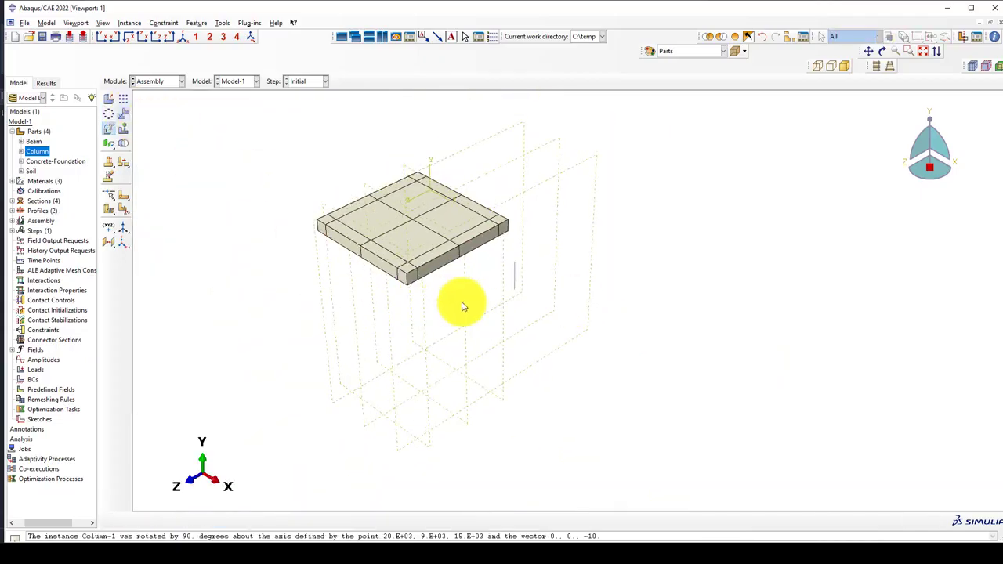
pyautogui.click(515, 287)
pyautogui.middleClick(519, 287)
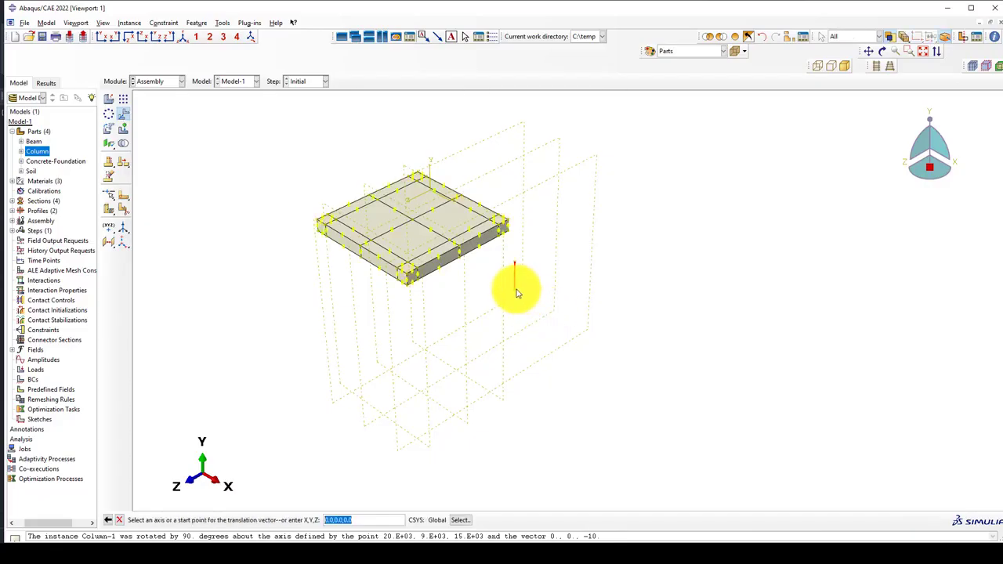
pyautogui.click(421, 170)
pyautogui.scroll(10, 421, 170)
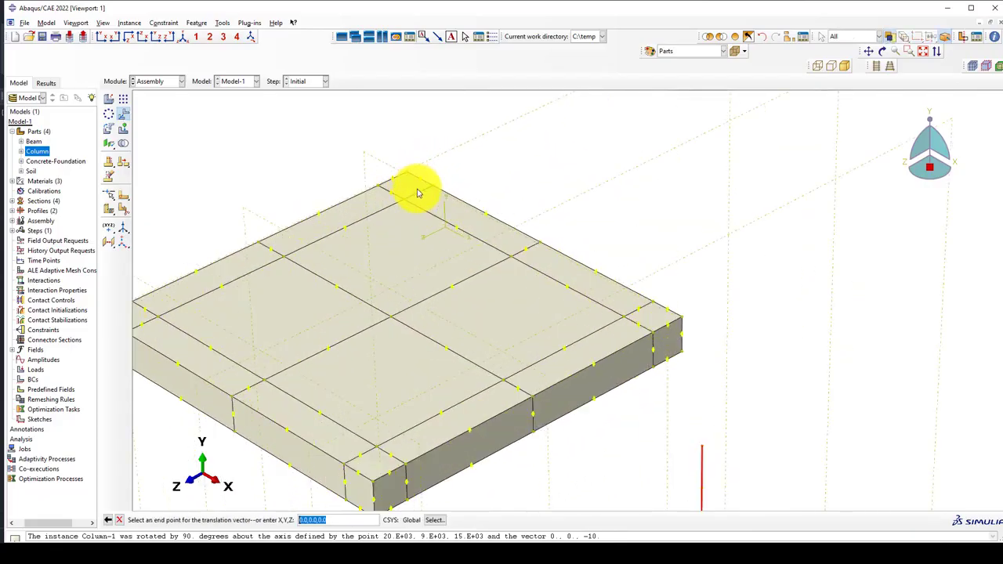
pyautogui.scroll(2, 402, 208)
pyautogui.click(398, 203)
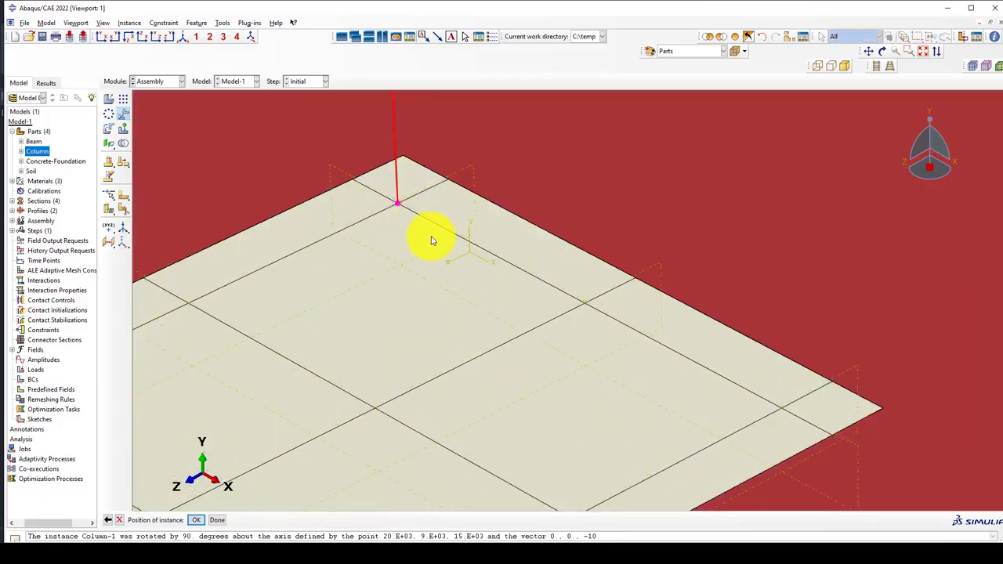
pyautogui.middleClick(468, 251)
pyautogui.scroll(-8, 470, 250)
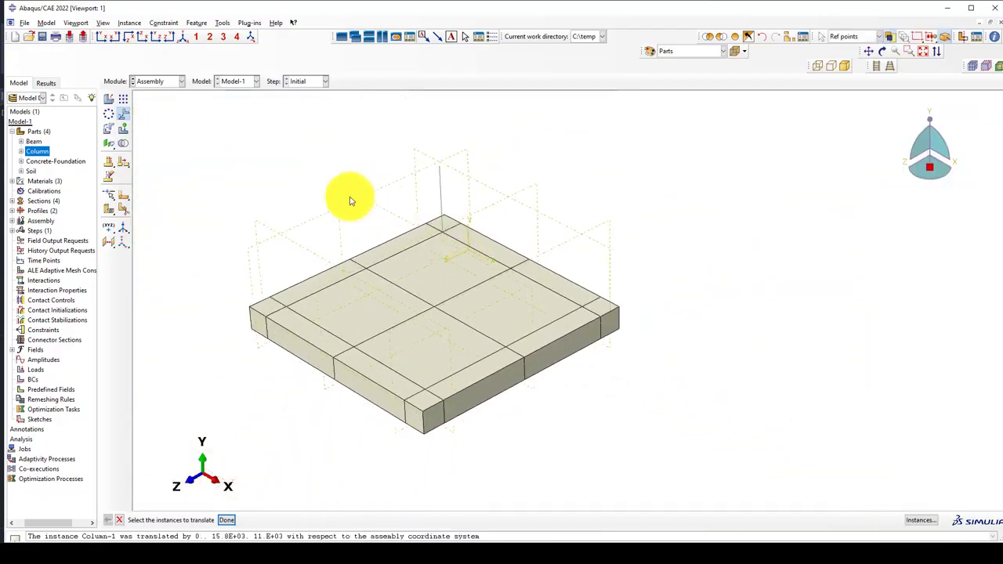
# - Start a linear pattern of the corner column with 2 instances offset 4000 along the foundation's +X partition line as direction 1
pyautogui.click(123, 99)
pyautogui.click(441, 181)
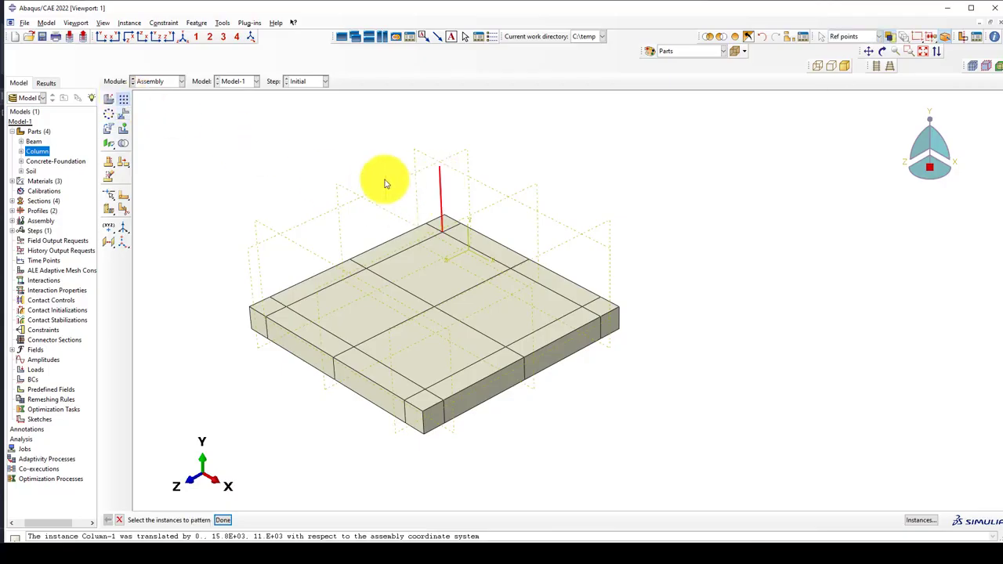
pyautogui.middleClick(325, 167)
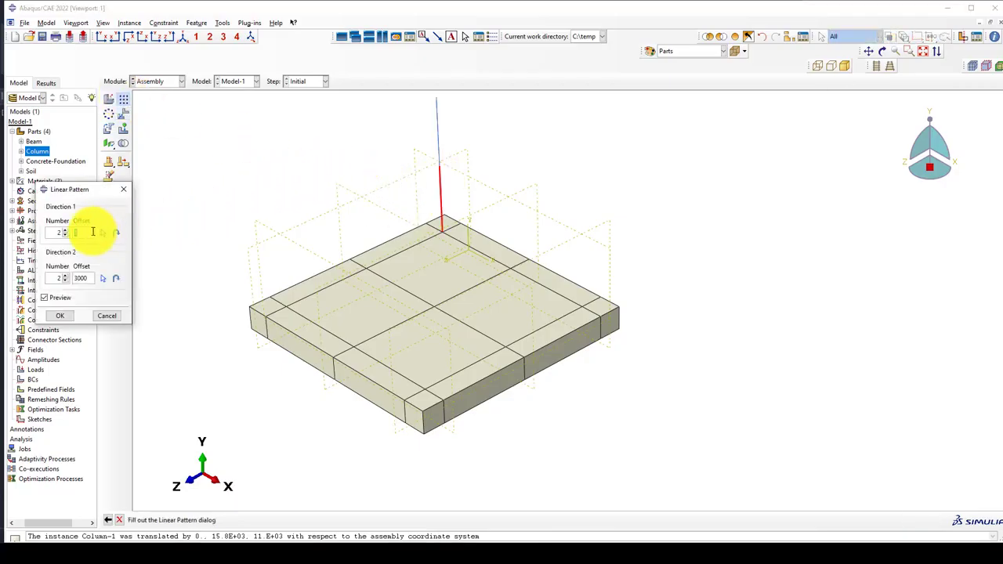
pyautogui.click(103, 233)
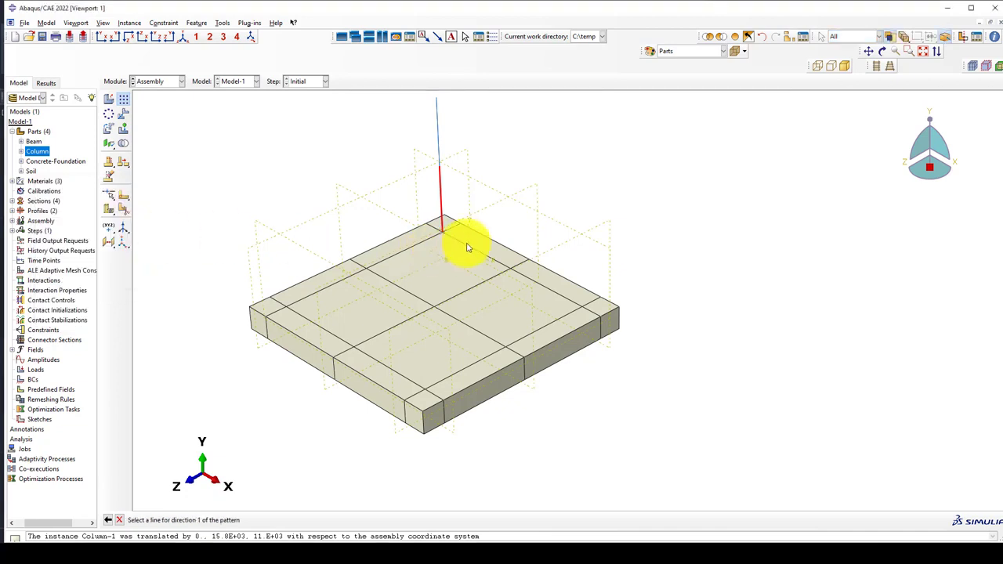
pyautogui.click(466, 248)
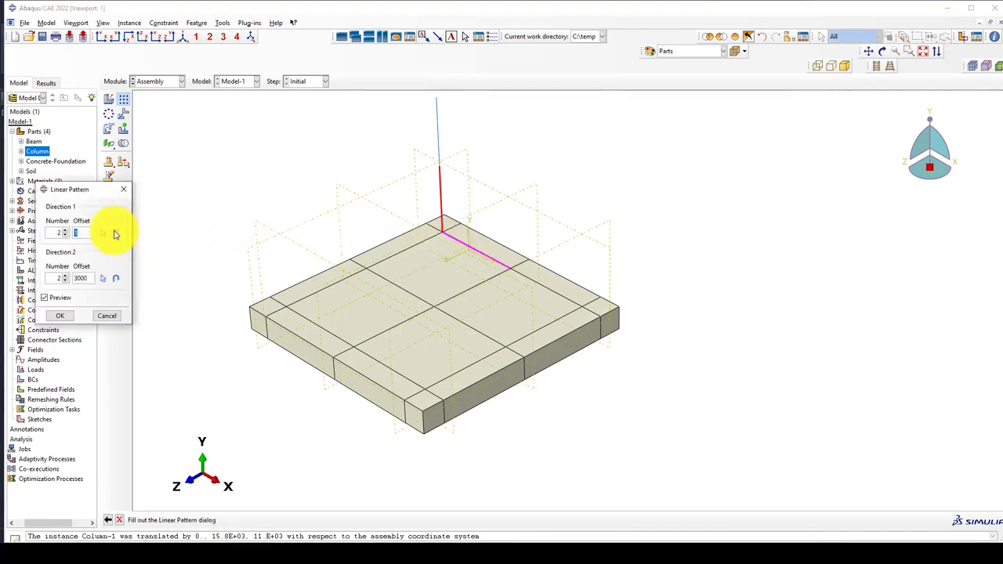
pyautogui.write('500')
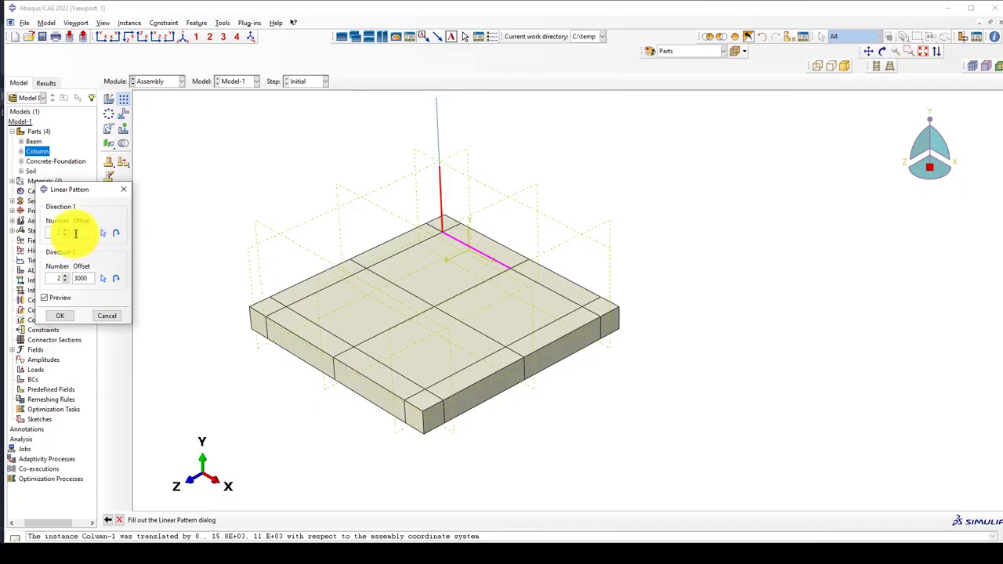
pyautogui.write('00')
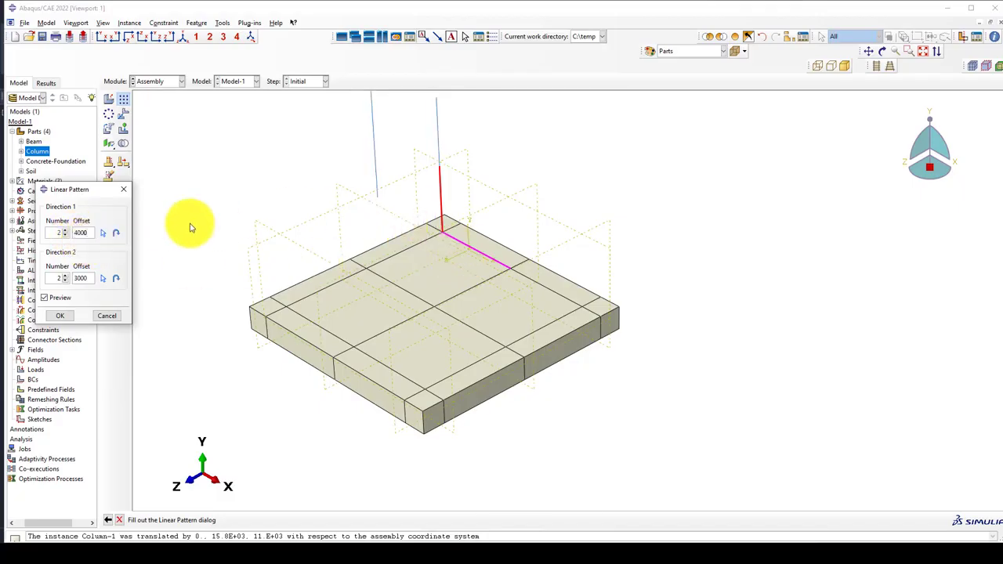
pyautogui.click(116, 233)
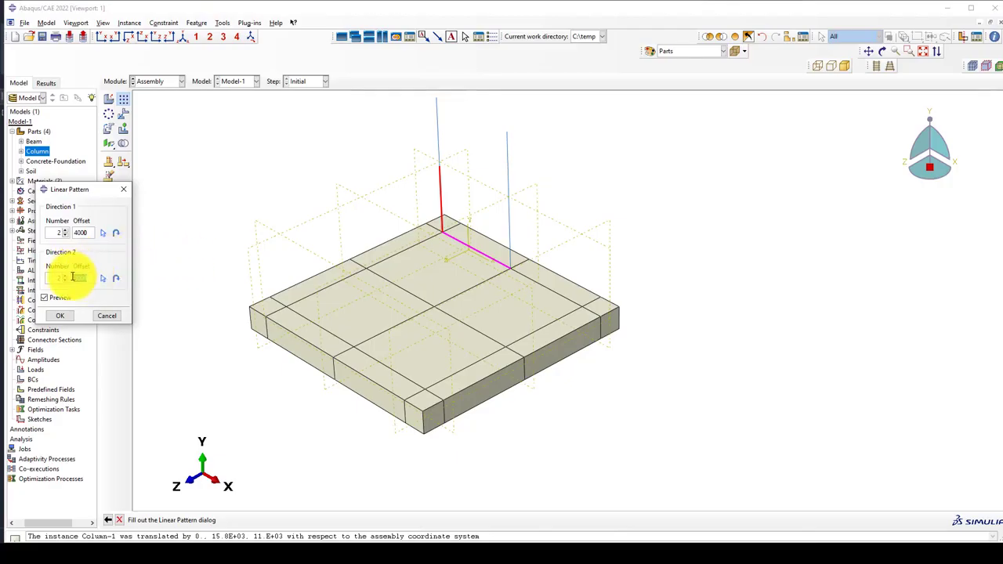
# - Set pattern direction 2 along the foundation's +Z partition line with 3 instances offset 4000, and create the columns
pyautogui.click(114, 280)
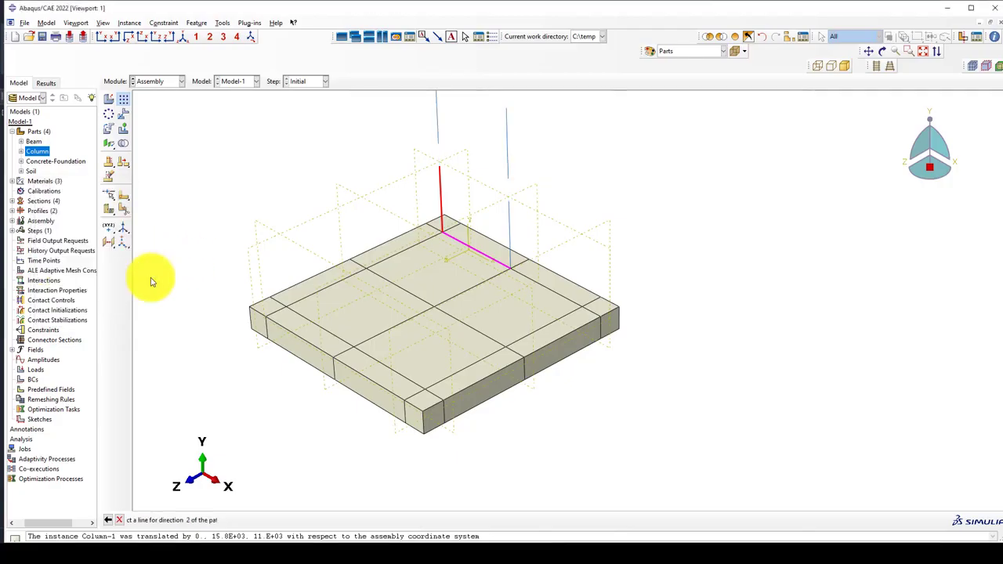
pyautogui.click(393, 259)
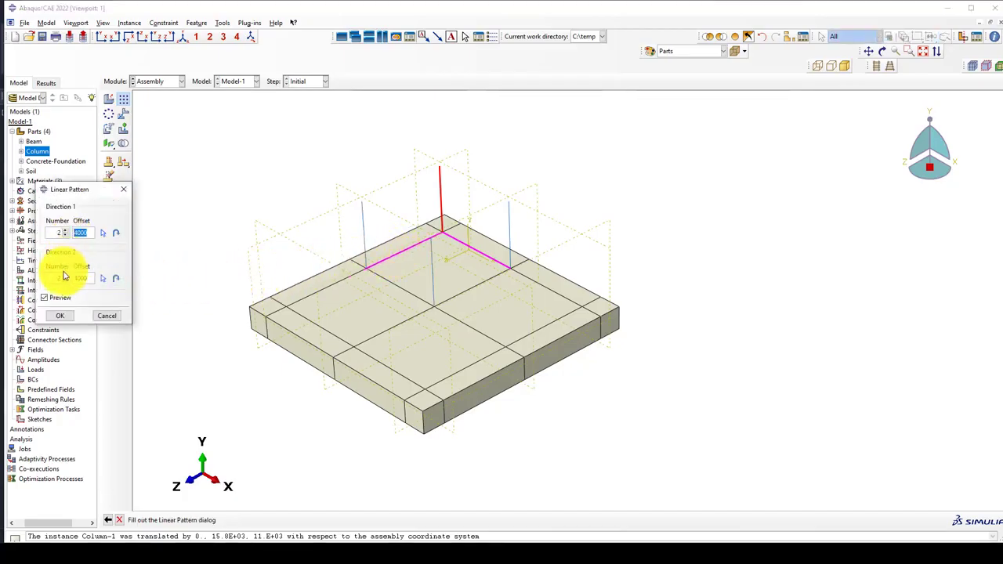
pyautogui.click(65, 276)
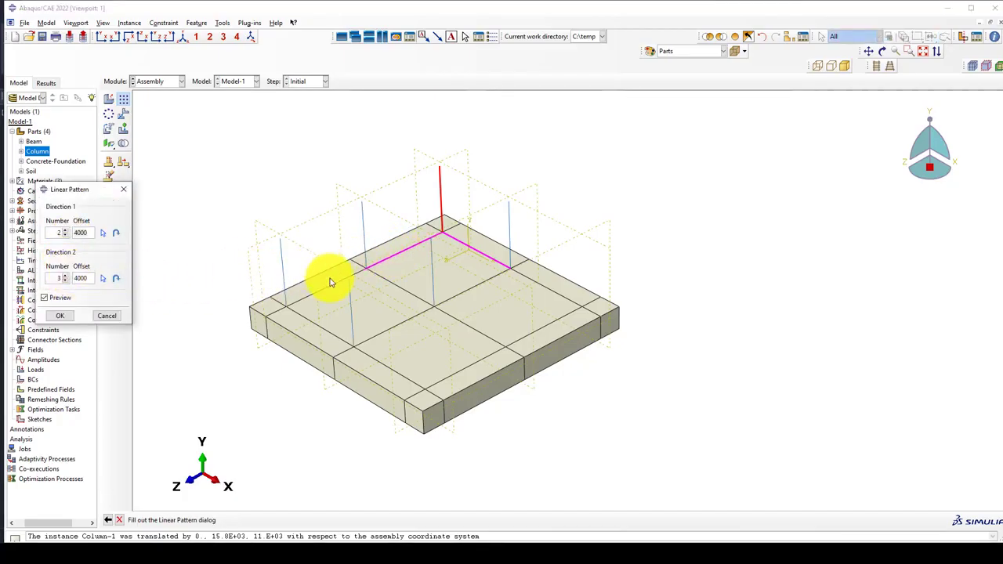
pyautogui.click(59, 315)
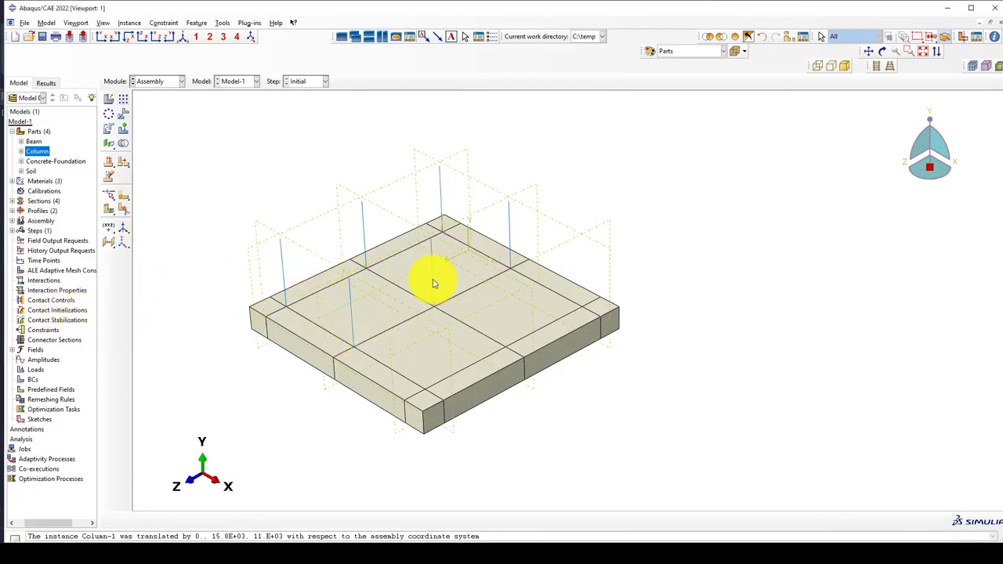
pyautogui.scroll(1, 437, 292)
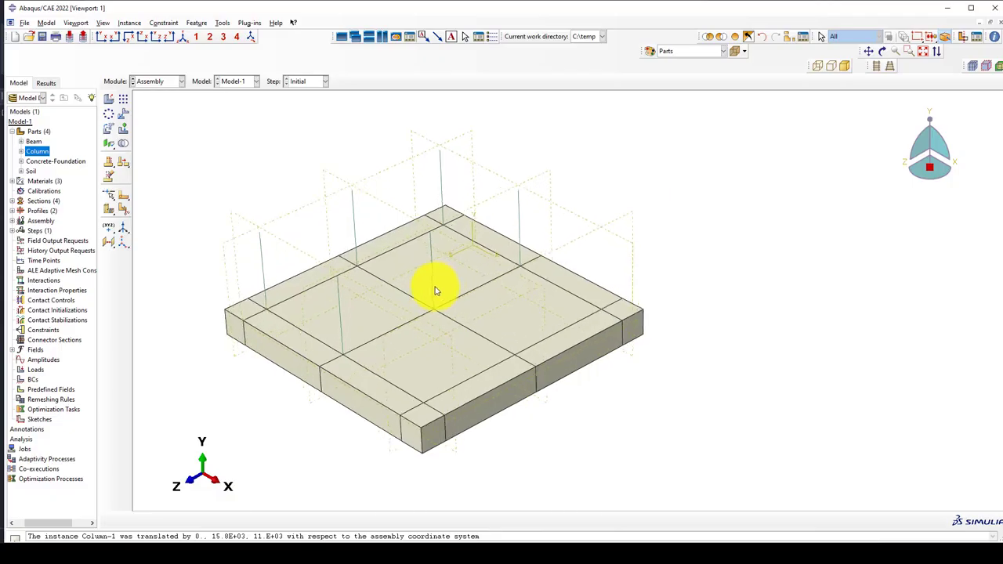
# - Pattern the centre column and the middle column of the +Z row 4000 in +X, using 2 instances in direction 1 and 1 in direction 2
pyautogui.click(123, 99)
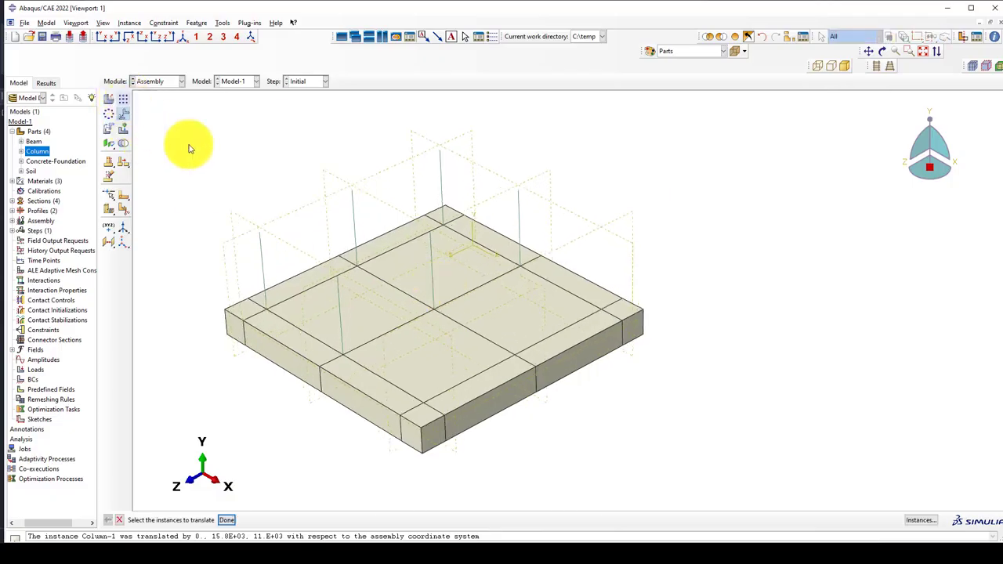
pyautogui.click(425, 275)
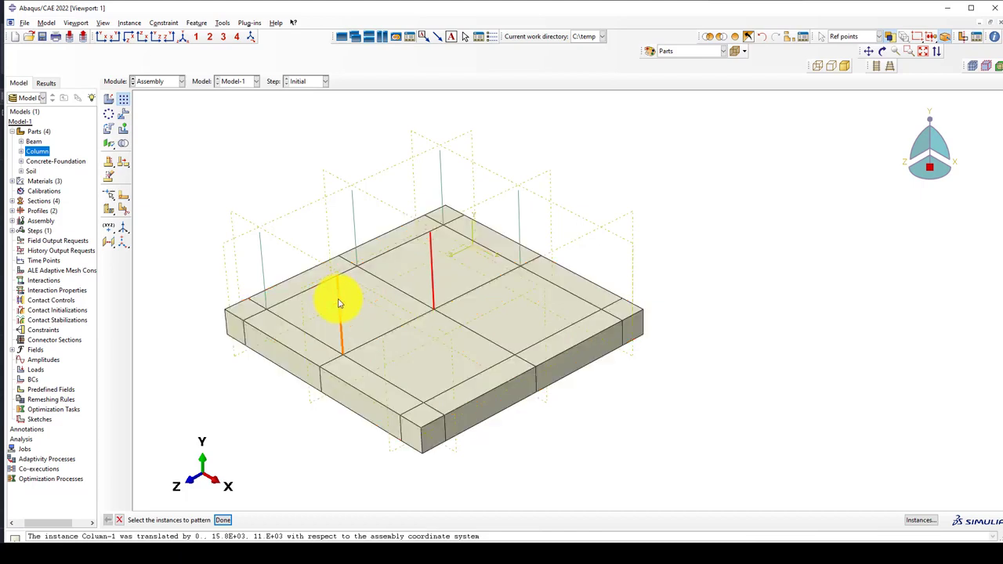
pyautogui.middleClick(381, 314)
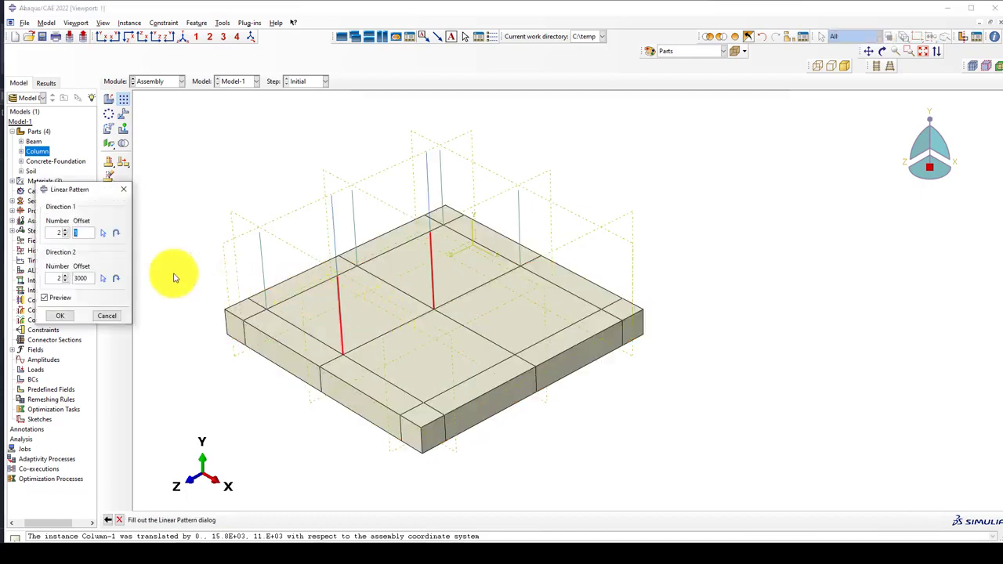
pyautogui.click(101, 234)
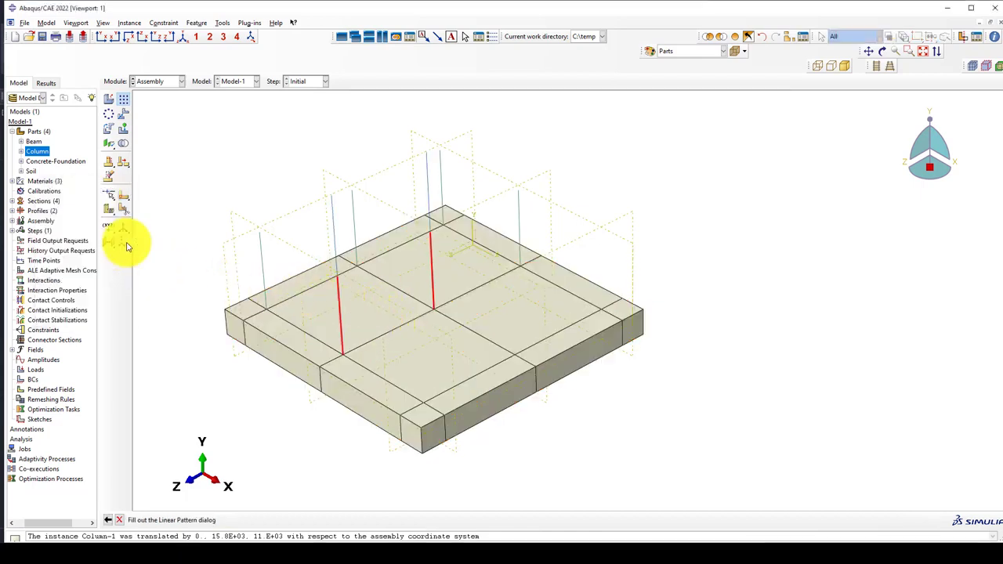
pyautogui.click(366, 373)
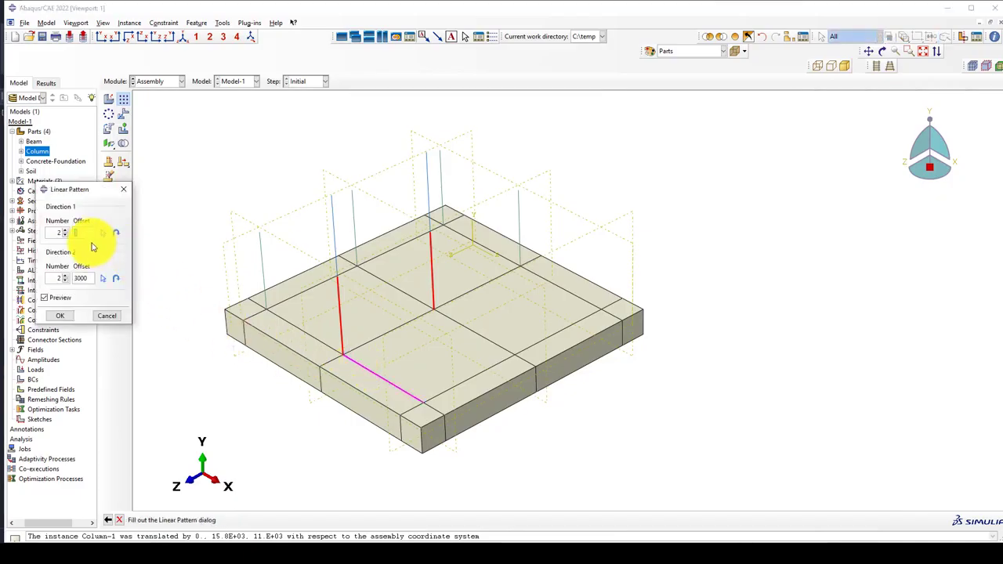
pyautogui.write('4000')
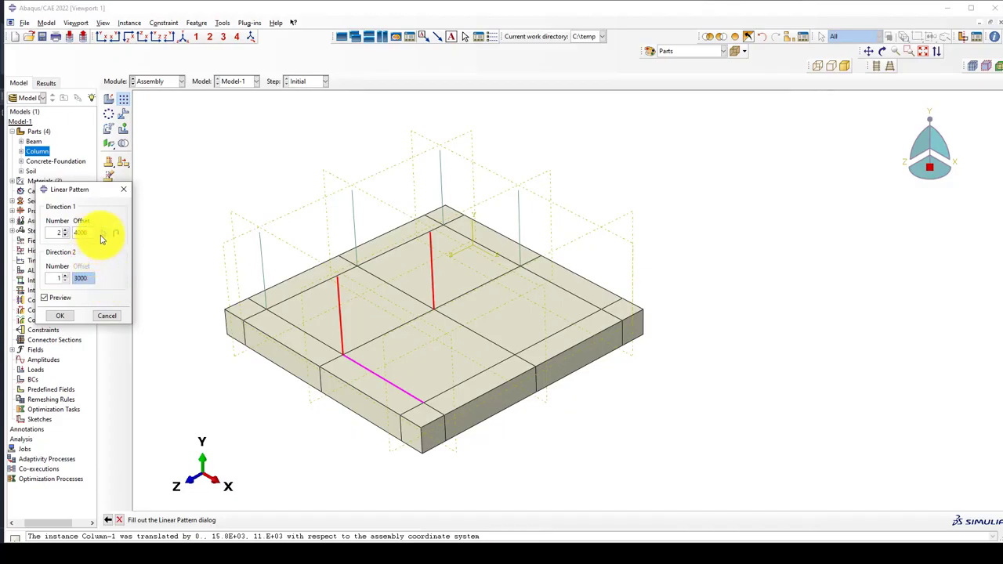
pyautogui.click(102, 235)
pyautogui.click(361, 369)
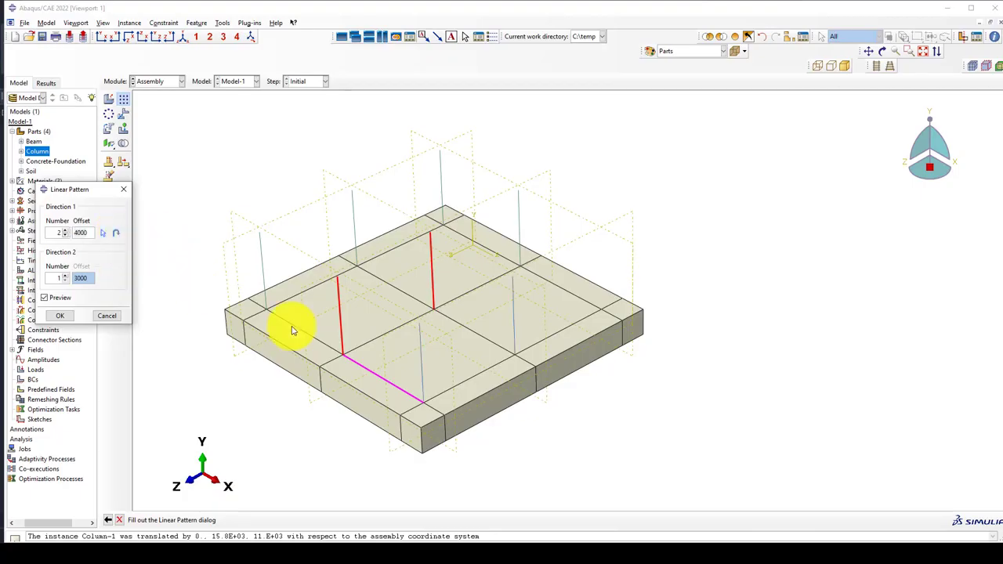
pyautogui.click(61, 317)
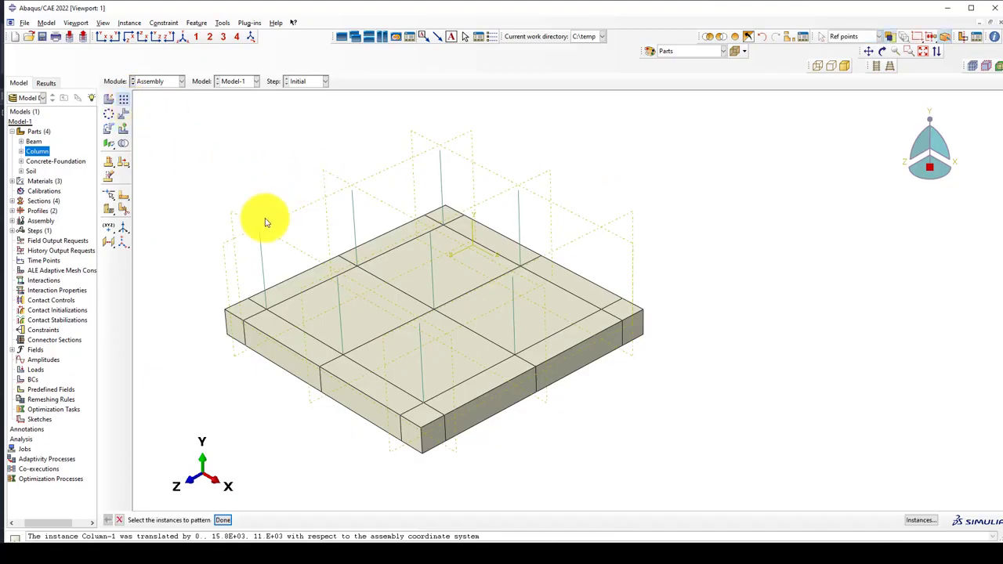
# - Add a dependent, auto-offset instance of the Beam part to the assembly
pyautogui.click(116, 105)
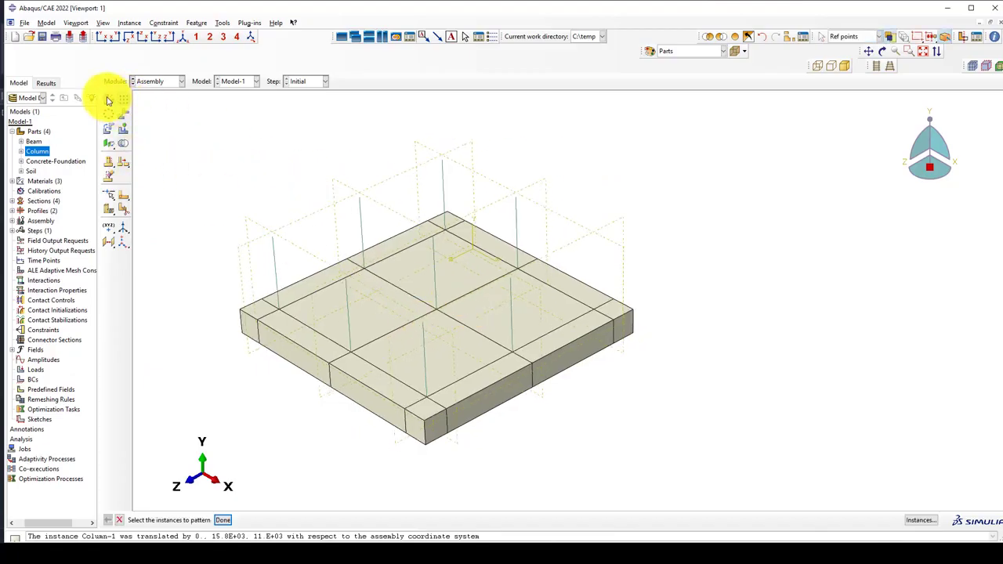
pyautogui.click(108, 100)
pyautogui.click(61, 143)
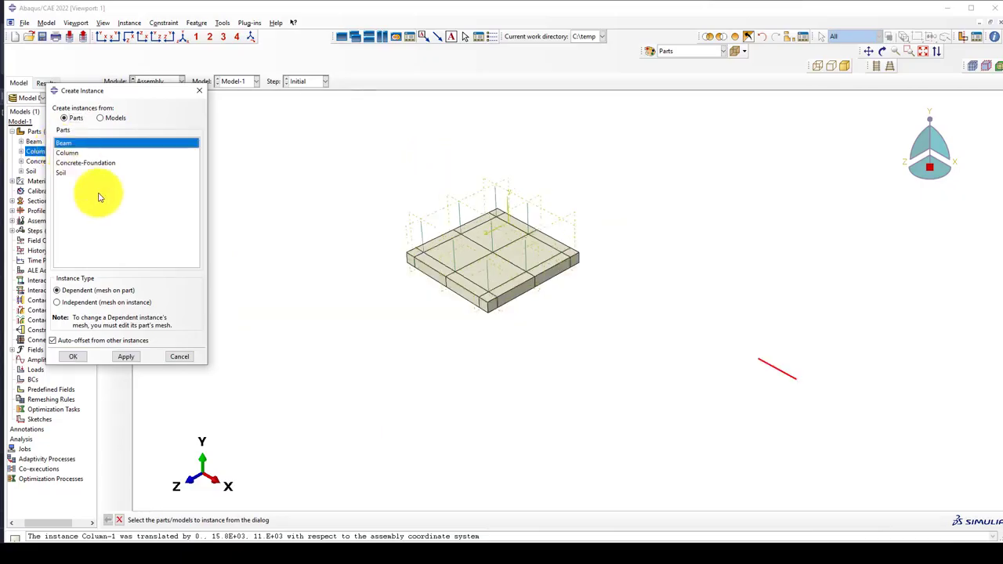
pyautogui.click(73, 357)
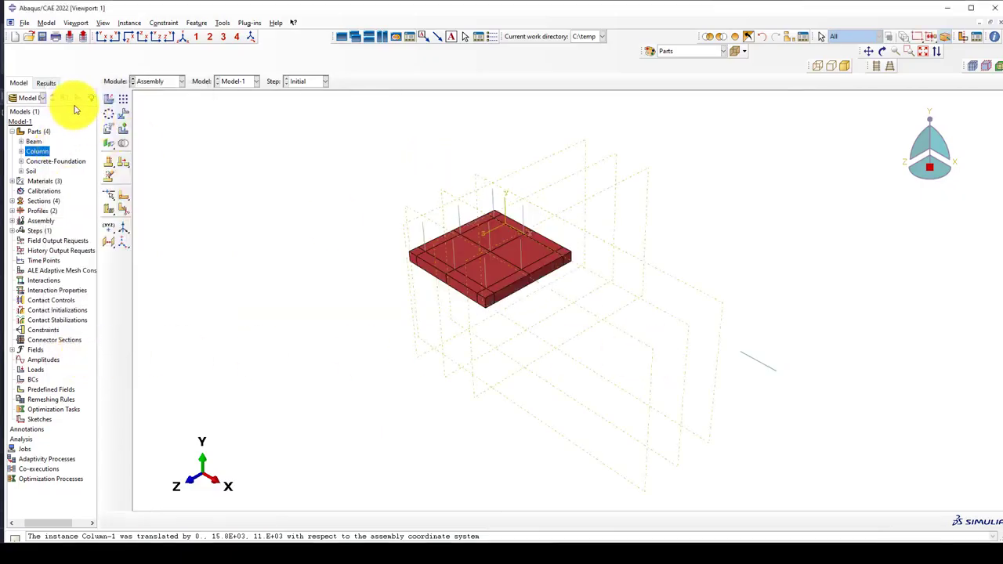
# - Translate the beam instance so its -X end meets the top of the column at the foundation's -X, -Z corner
pyautogui.click(121, 113)
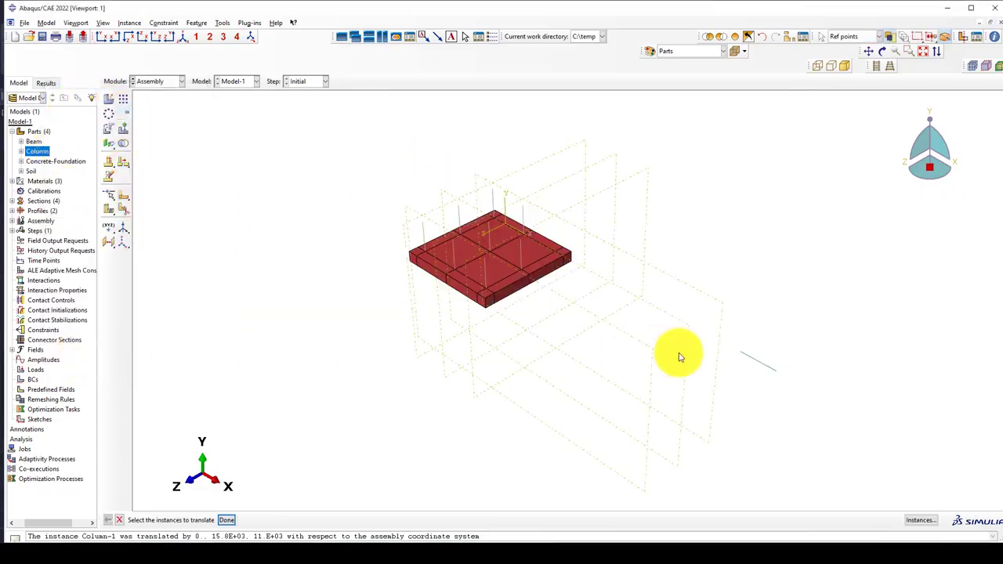
pyautogui.middleClick(751, 364)
pyautogui.click(749, 351)
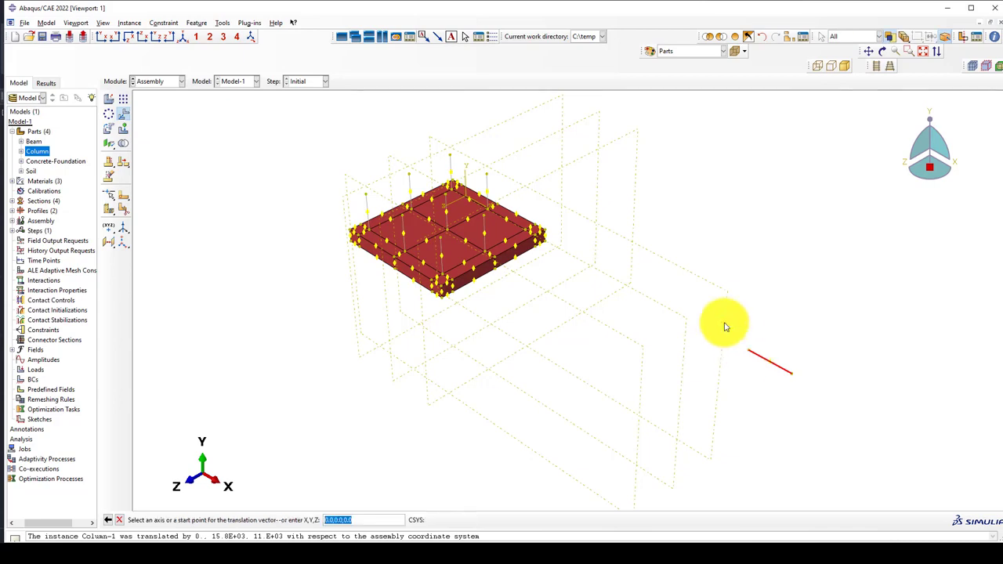
pyautogui.scroll(-1, 485, 146)
pyautogui.scroll(-1, 456, 166)
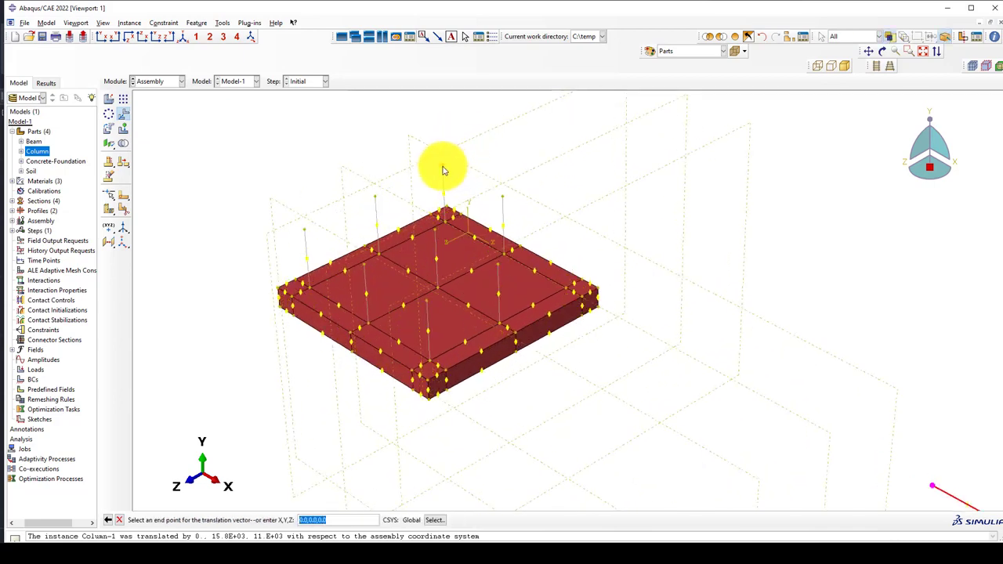
pyautogui.click(443, 169)
pyautogui.middleClick(358, 157)
pyautogui.scroll(1, 539, 207)
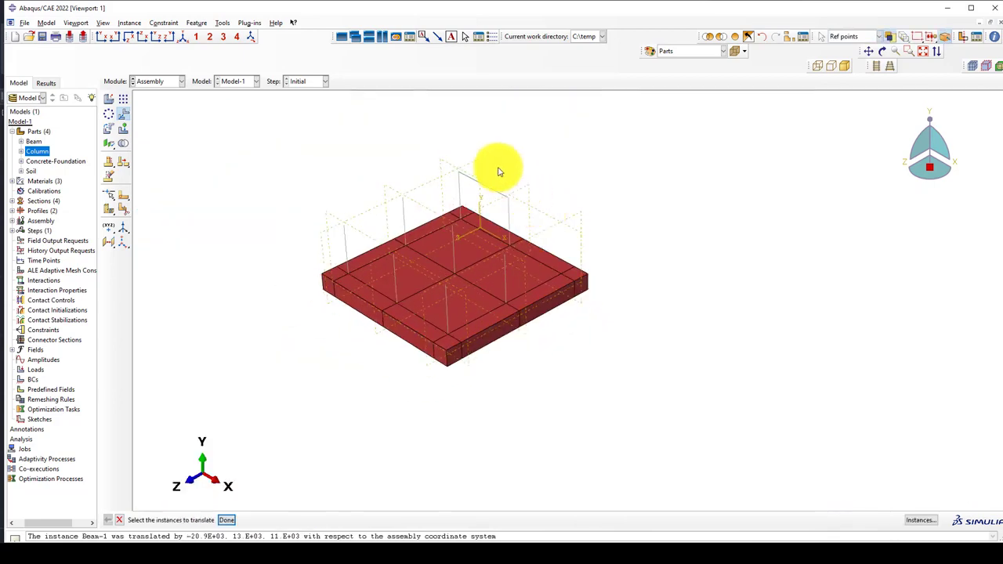
# - Pattern the beam along the foundation's -X partition line in +Z, with 3 instances offset 4000 in direction 1 and 1 in direction 2
pyautogui.click(123, 100)
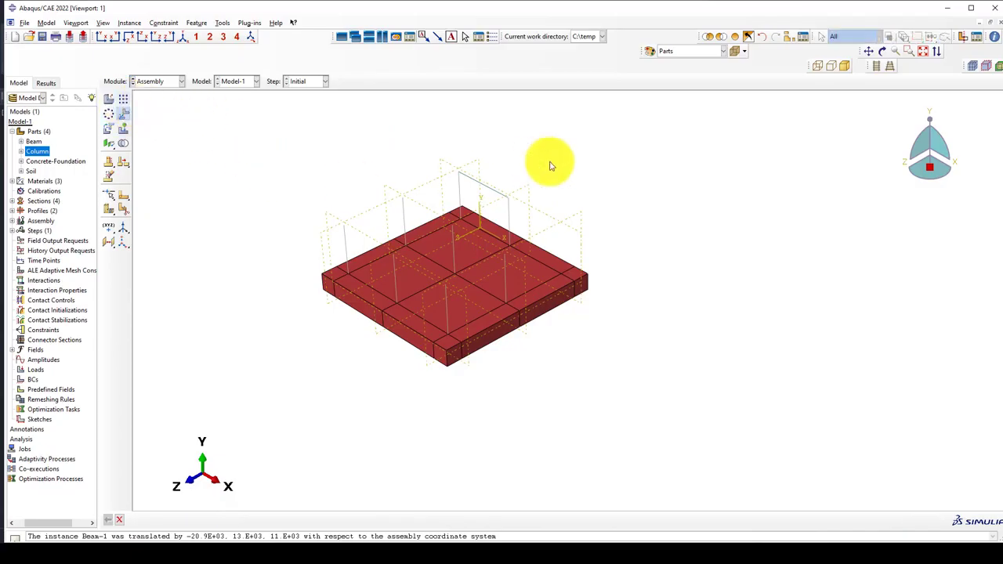
pyautogui.scroll(-1, 541, 169)
pyautogui.click(484, 193)
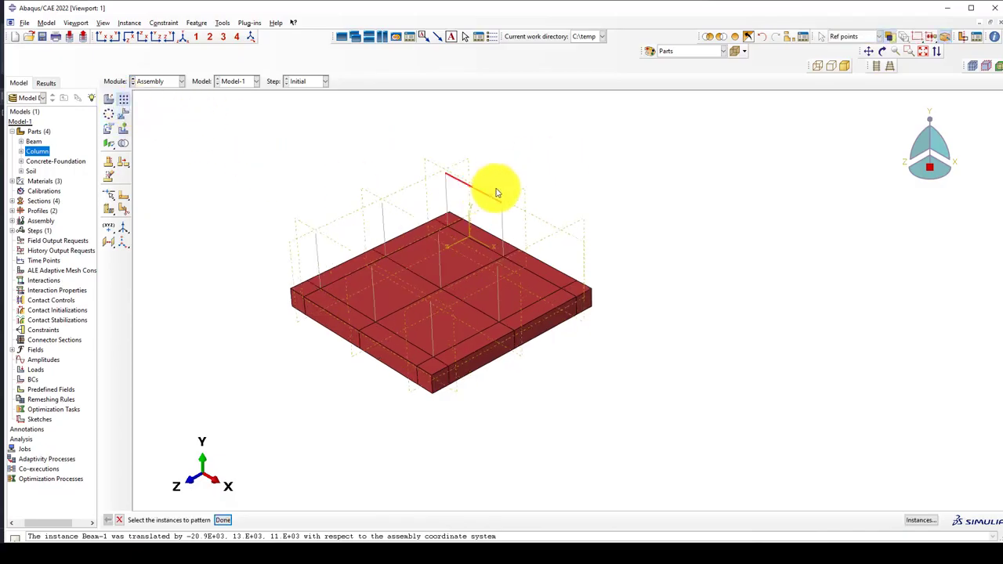
pyautogui.middleClick(549, 161)
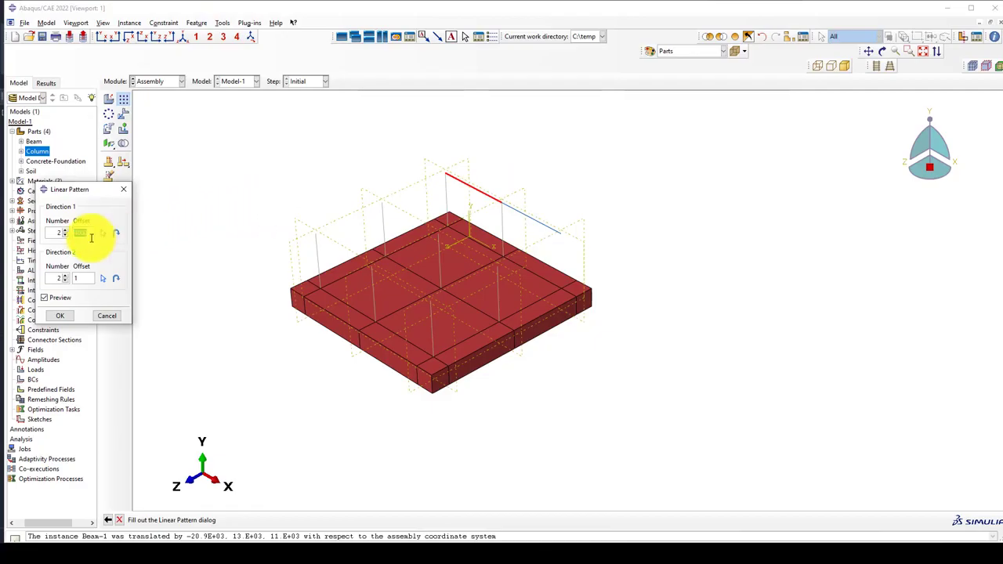
pyautogui.click(100, 235)
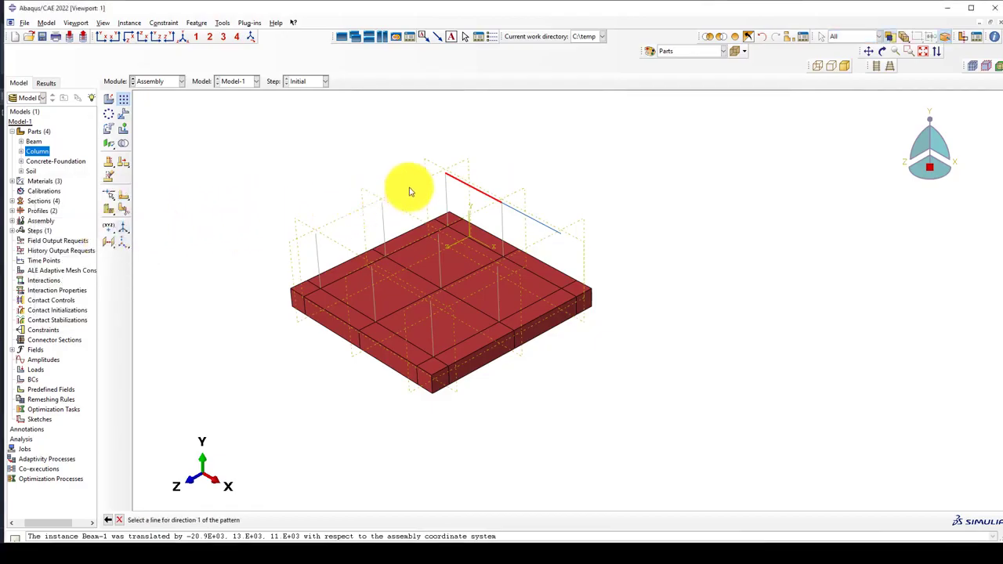
pyautogui.click(423, 241)
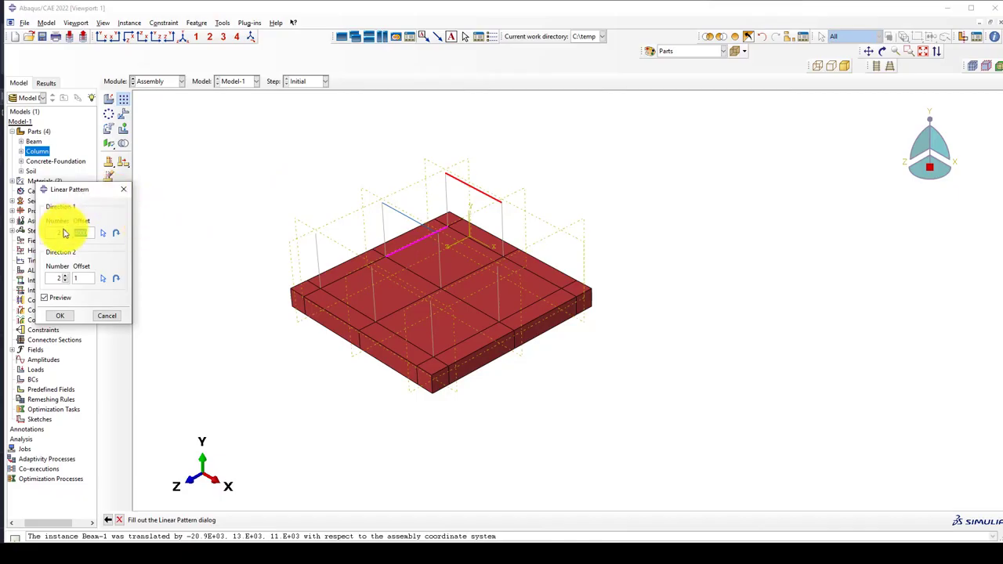
pyautogui.click(70, 280)
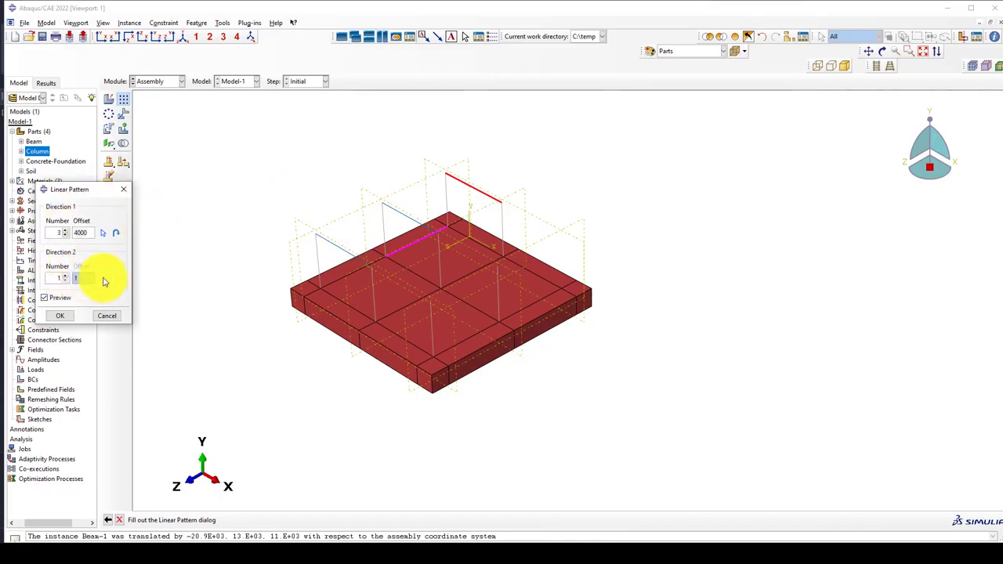
pyautogui.click(63, 317)
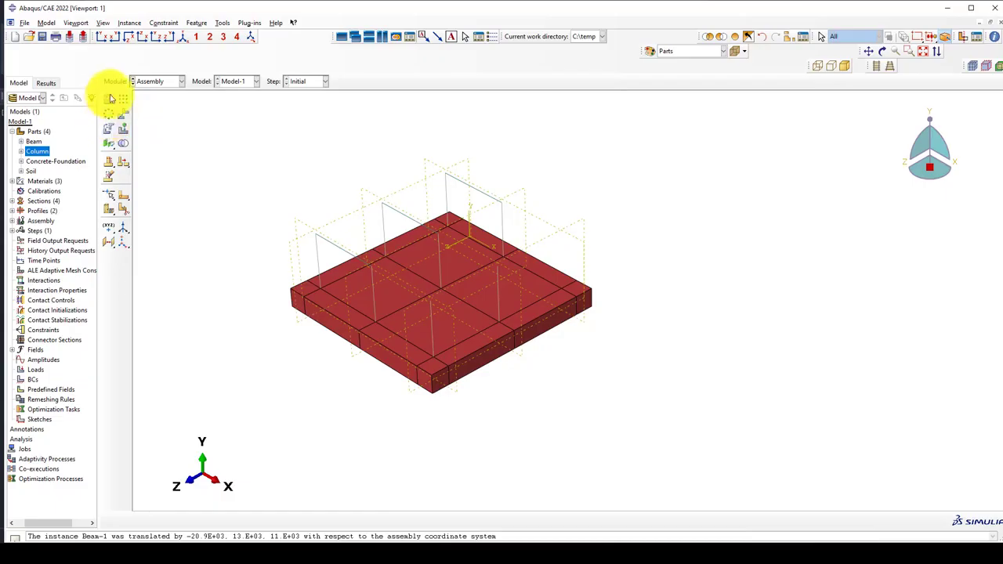
# - Add another dependent, auto-offset Beam instance and rotate it 90 degrees about the vertical edge at the foundation's +X, -Z corner
pyautogui.click(108, 99)
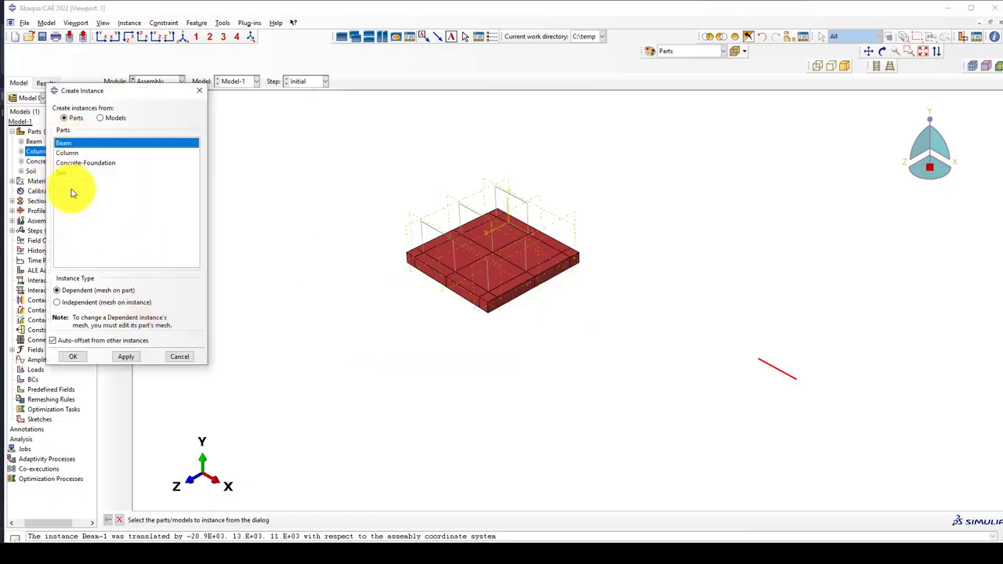
pyautogui.click(73, 357)
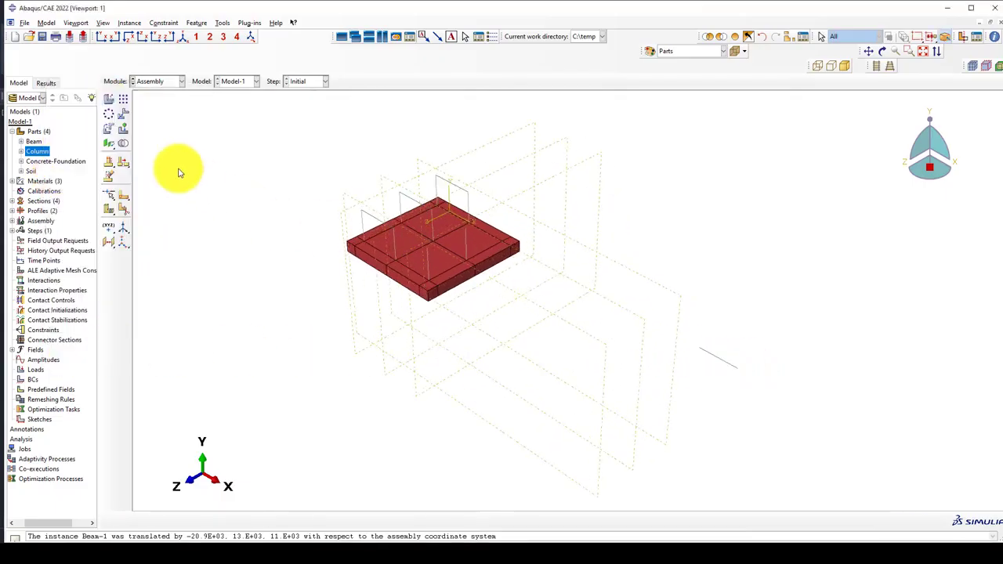
pyautogui.click(108, 129)
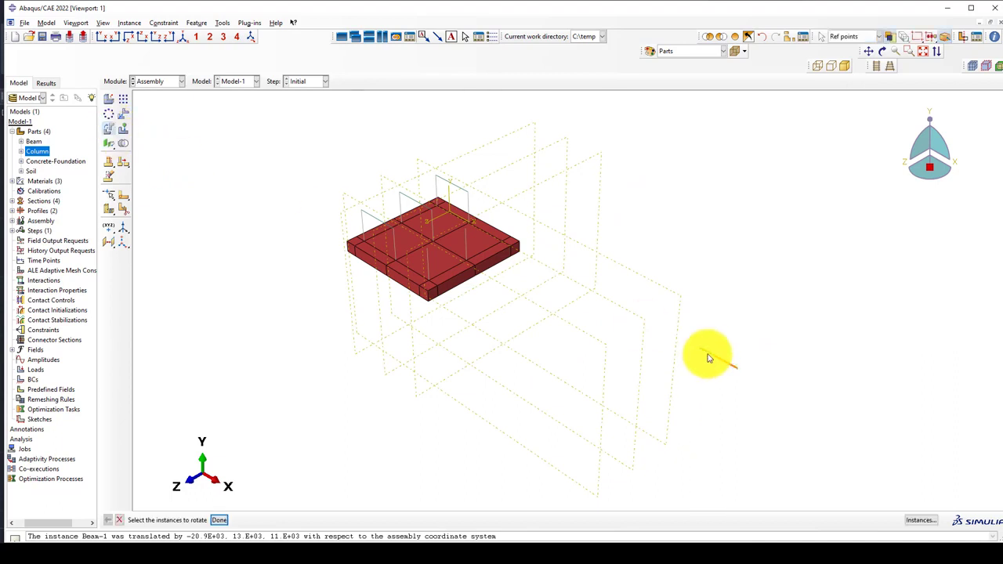
pyautogui.click(514, 245)
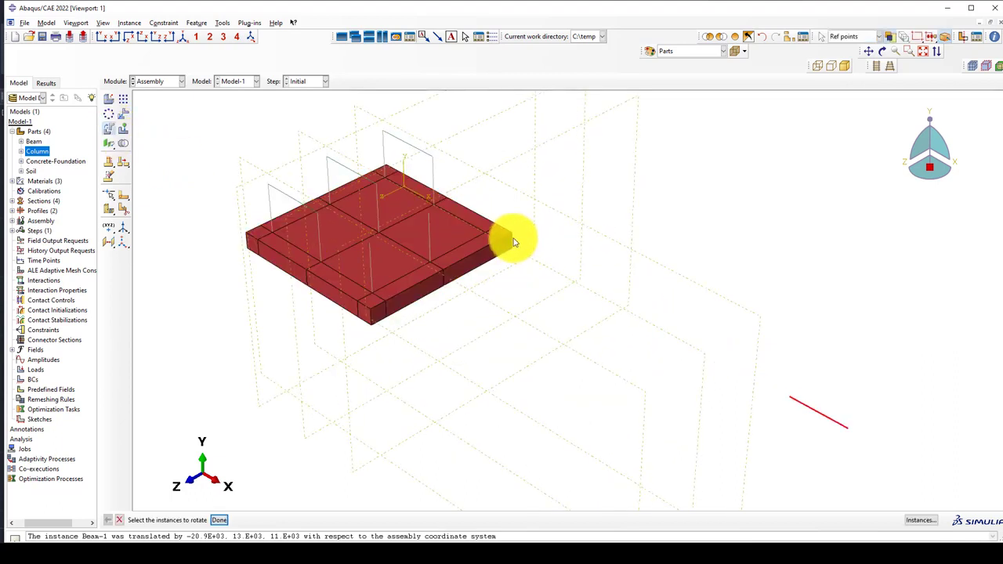
pyautogui.click(514, 243)
pyautogui.middleClick(435, 170)
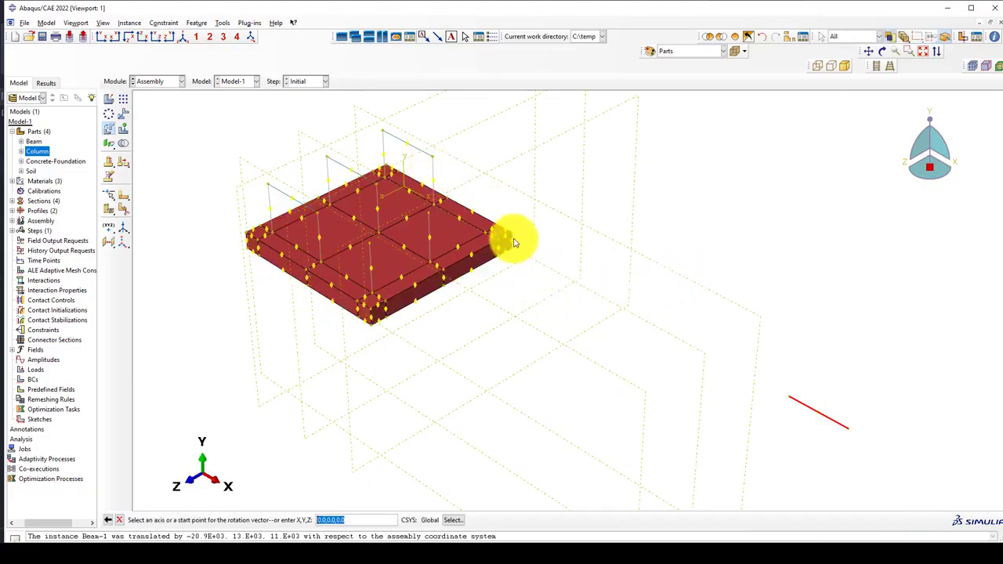
pyautogui.scroll(5, 514, 243)
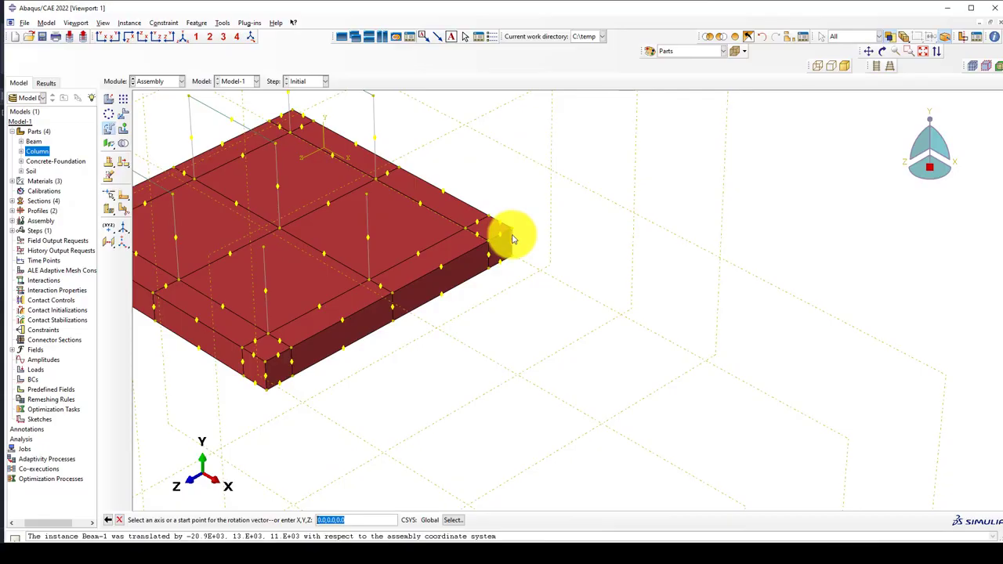
pyautogui.click(513, 239)
pyautogui.middleClick(555, 241)
pyautogui.middleClick(558, 249)
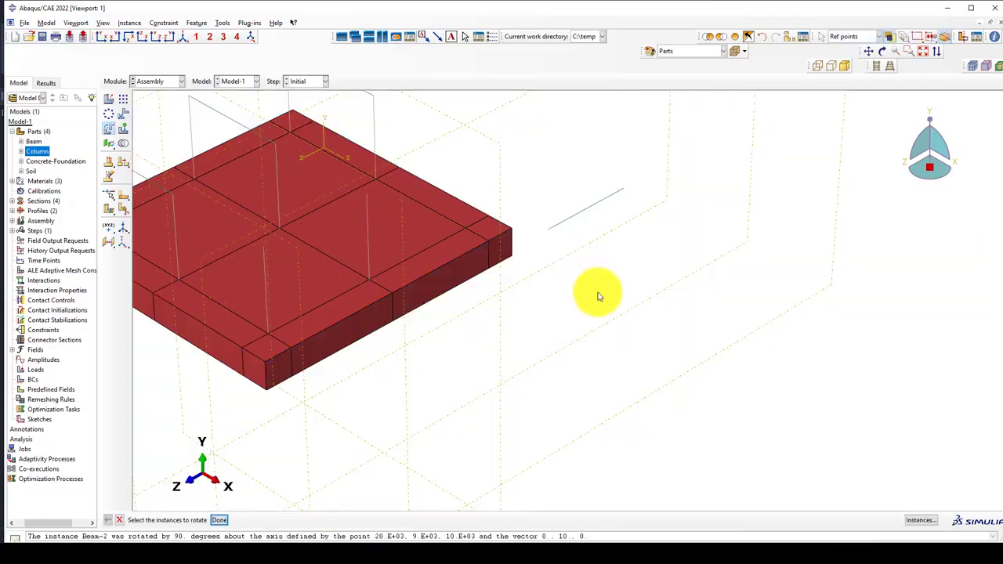
# - Translate the rotated beam so its -Z end meets the top of the column at the foundation's -X, -Z corner
pyautogui.scroll(-2, 594, 291)
pyautogui.click(125, 115)
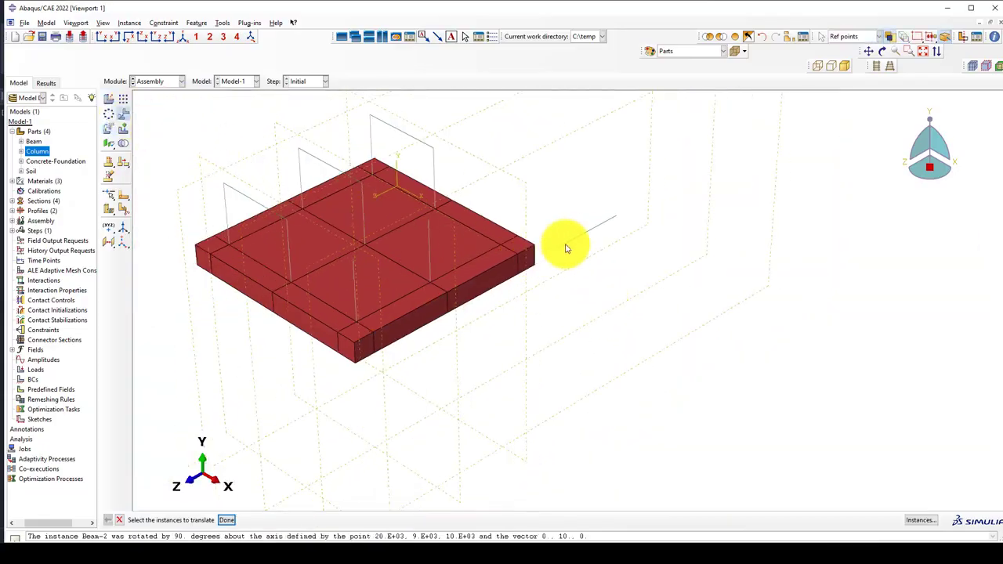
pyautogui.click(581, 236)
pyautogui.middleClick(607, 234)
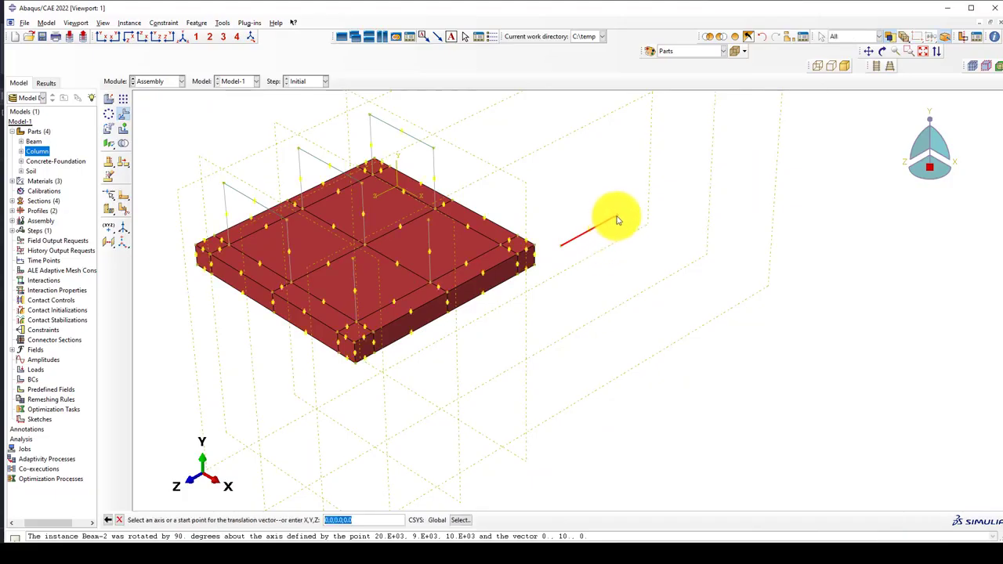
pyautogui.click(617, 220)
pyautogui.scroll(1, 371, 120)
pyautogui.click(416, 141)
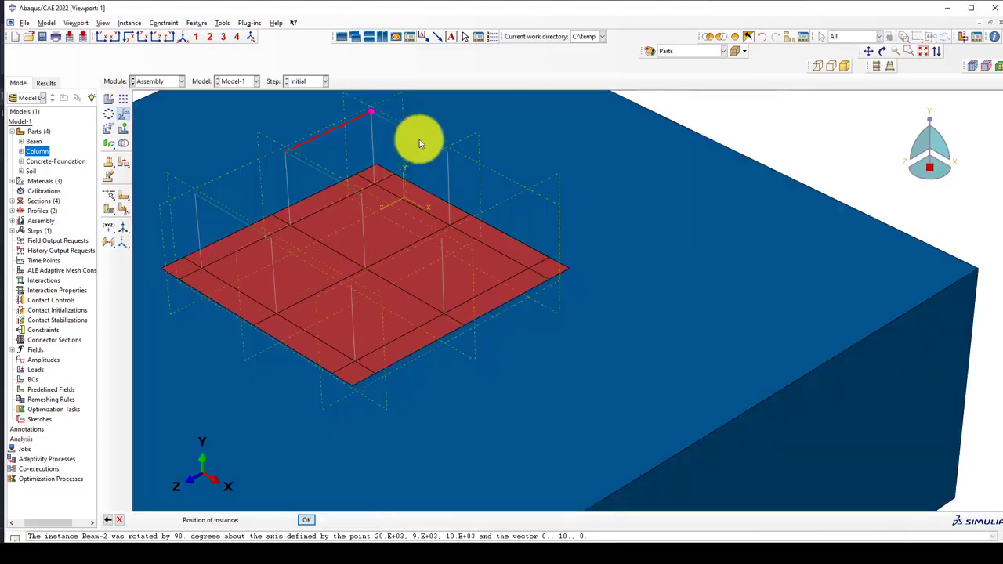
pyautogui.middleClick(467, 154)
pyautogui.scroll(-2, 497, 269)
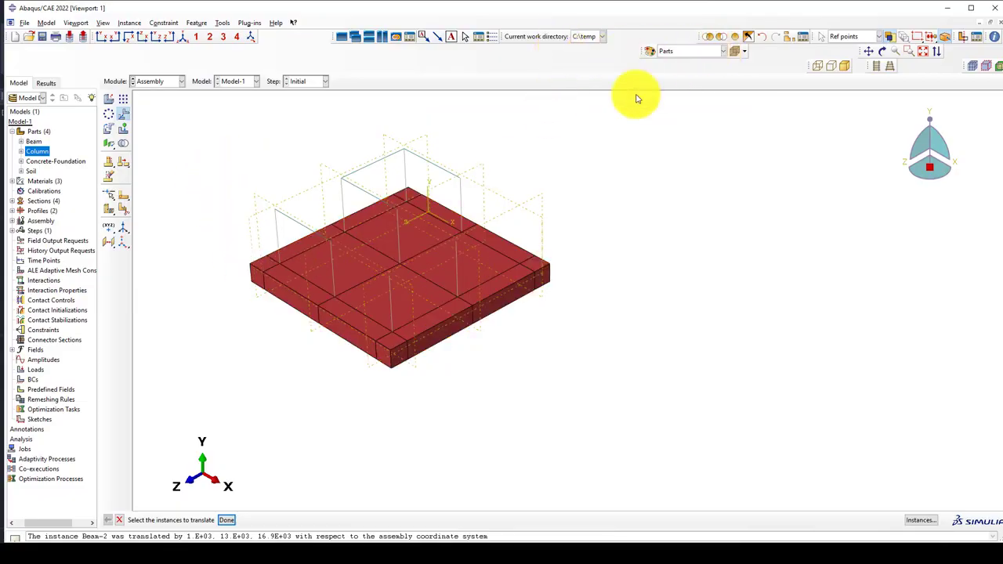
# - Hide the concrete foundation so that only the beam and column instances are displayed
pyautogui.click(513, 275)
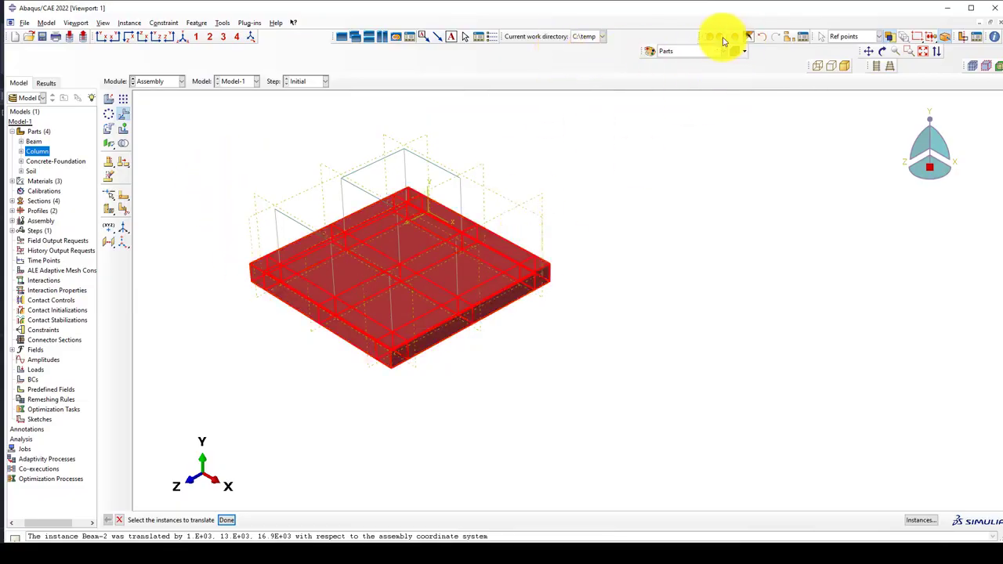
pyautogui.click(721, 36)
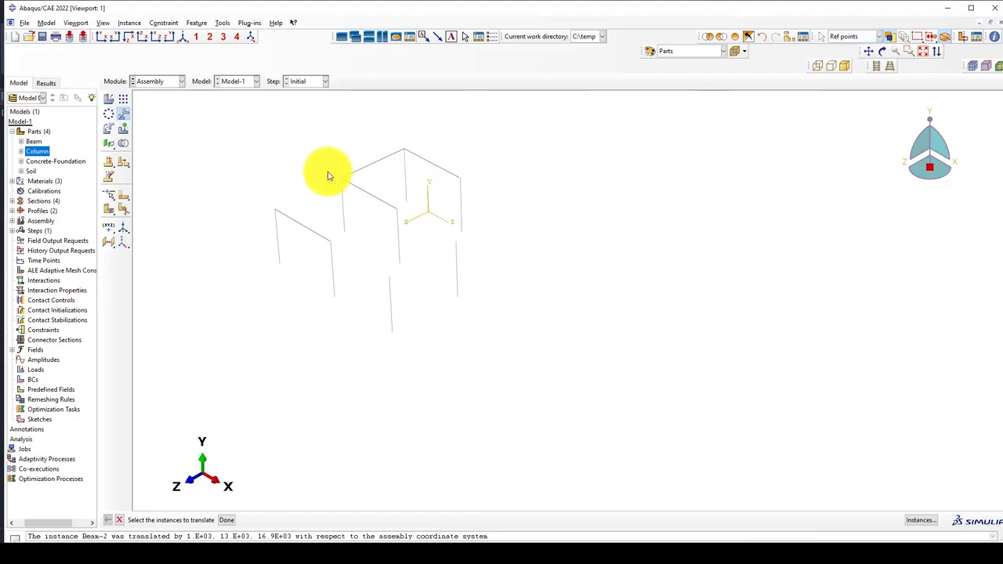
pyautogui.scroll(-1, 313, 182)
# - Linear-pattern the rear beam running along Z as a 2 by 2 array with a 4000 offset in both X and Z
pyautogui.click(124, 110)
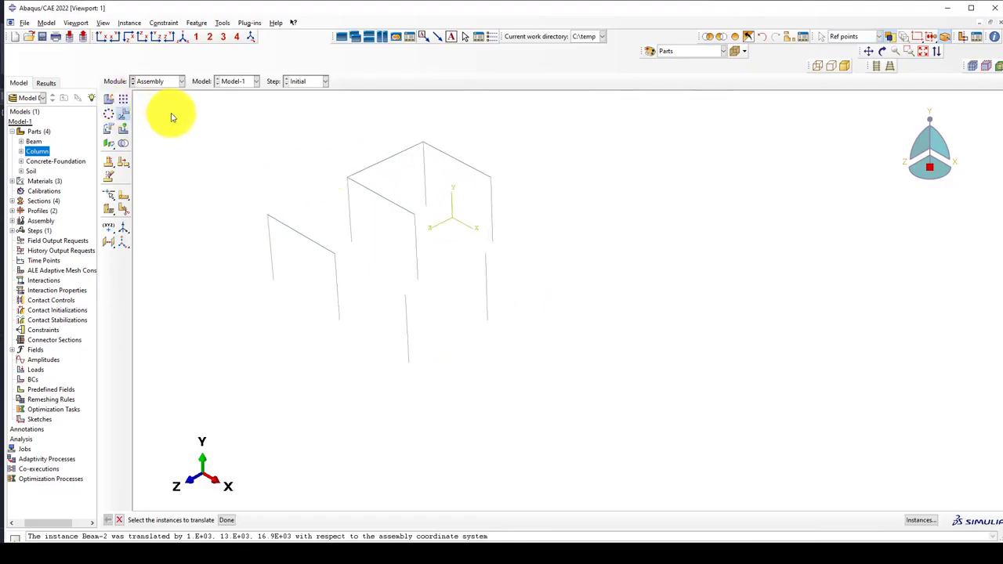
pyautogui.click(370, 167)
pyautogui.middleClick(297, 155)
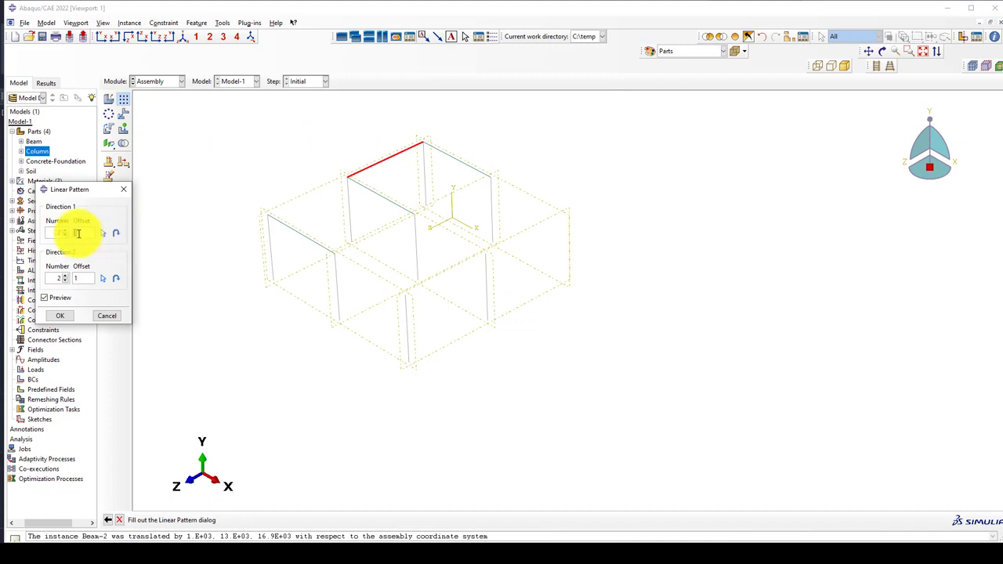
pyautogui.write('4000')
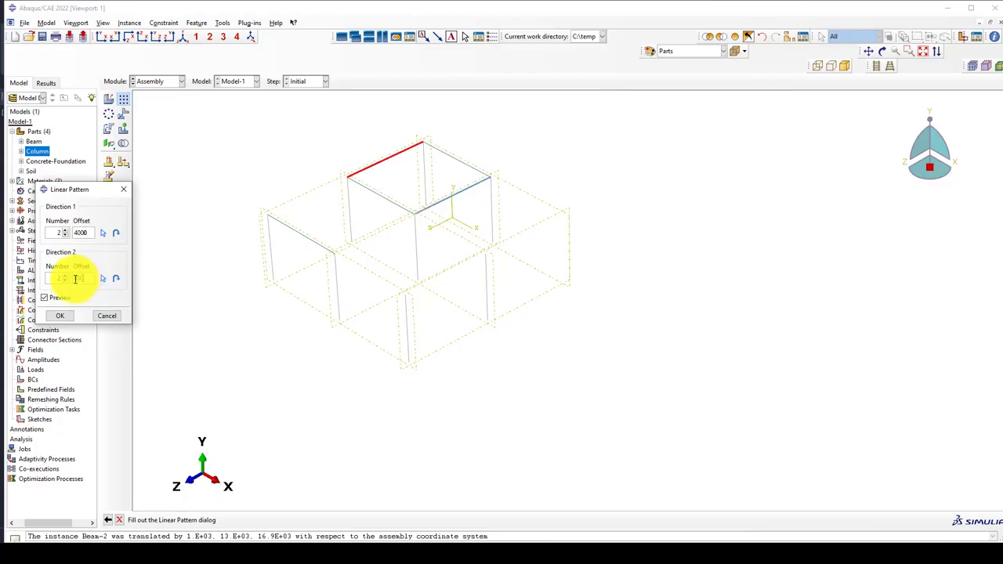
pyautogui.click(104, 279)
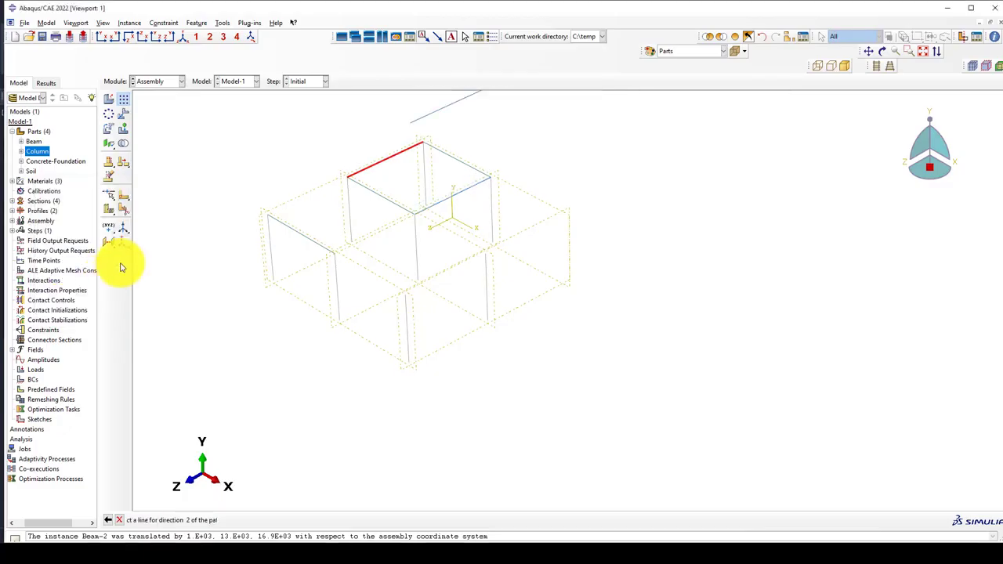
pyautogui.click(358, 177)
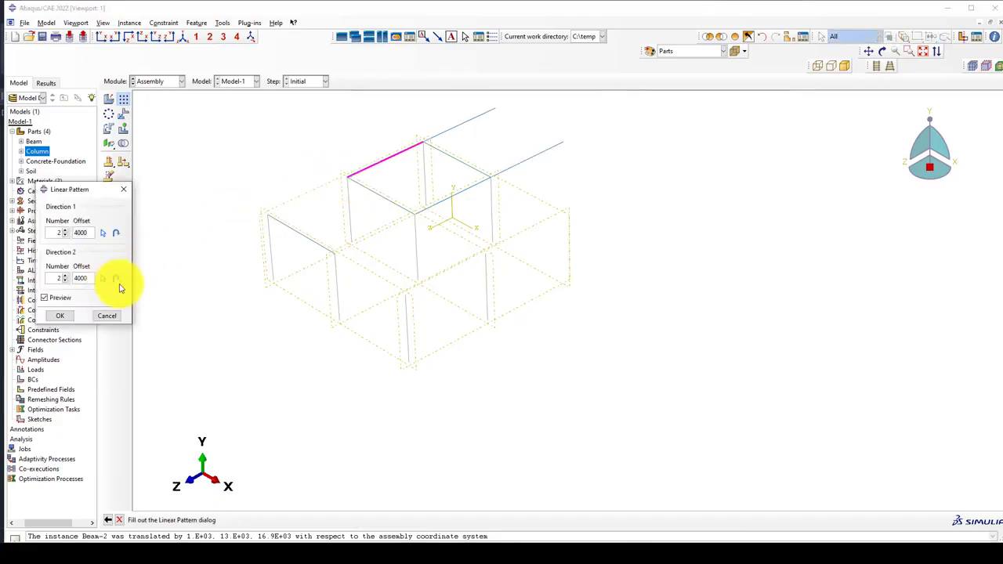
pyautogui.click(60, 315)
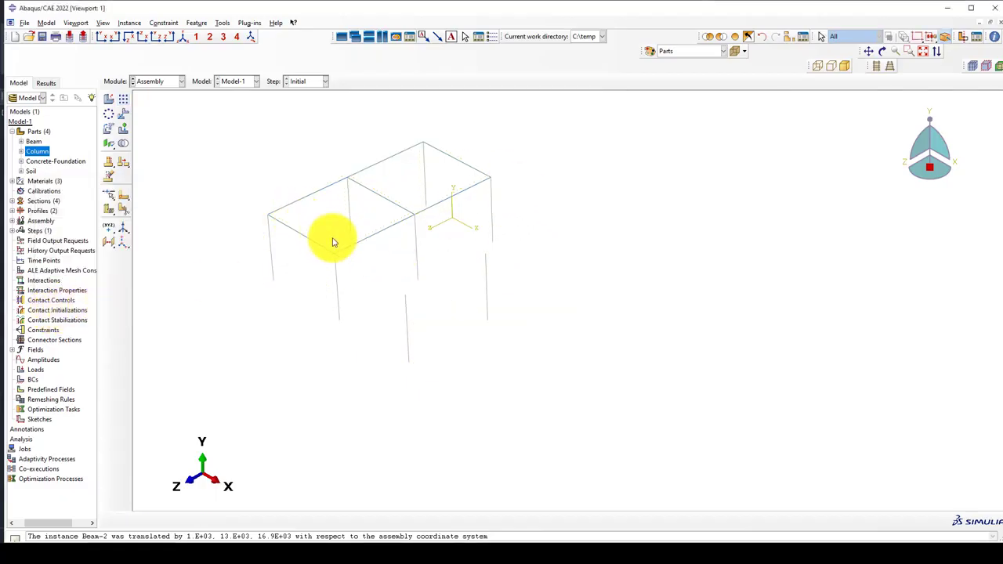
# - Linear-pattern the middle and front X-direction beams into 2 along X with a 4000 offset, reaching the outer columns
pyautogui.click(111, 99)
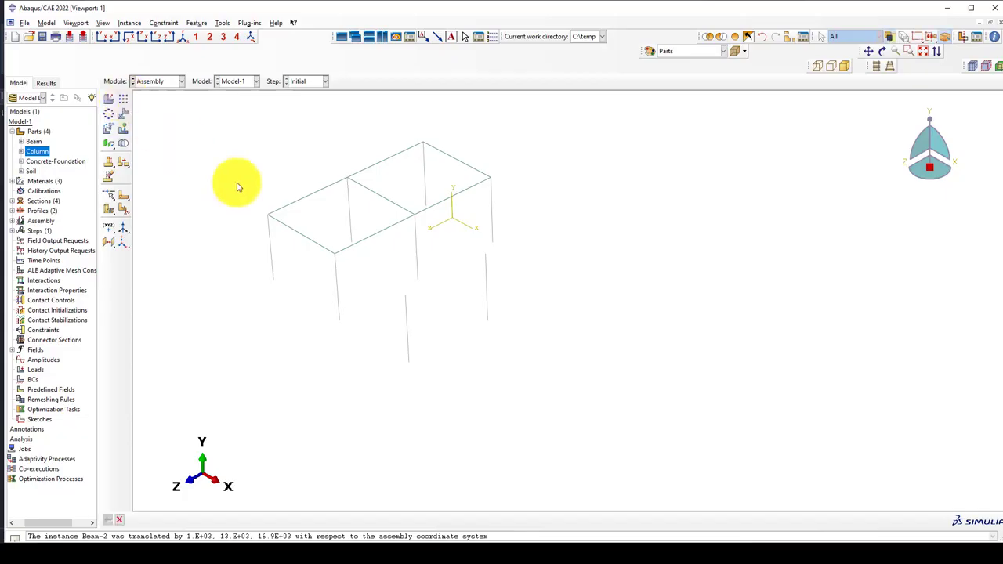
pyautogui.click(298, 236)
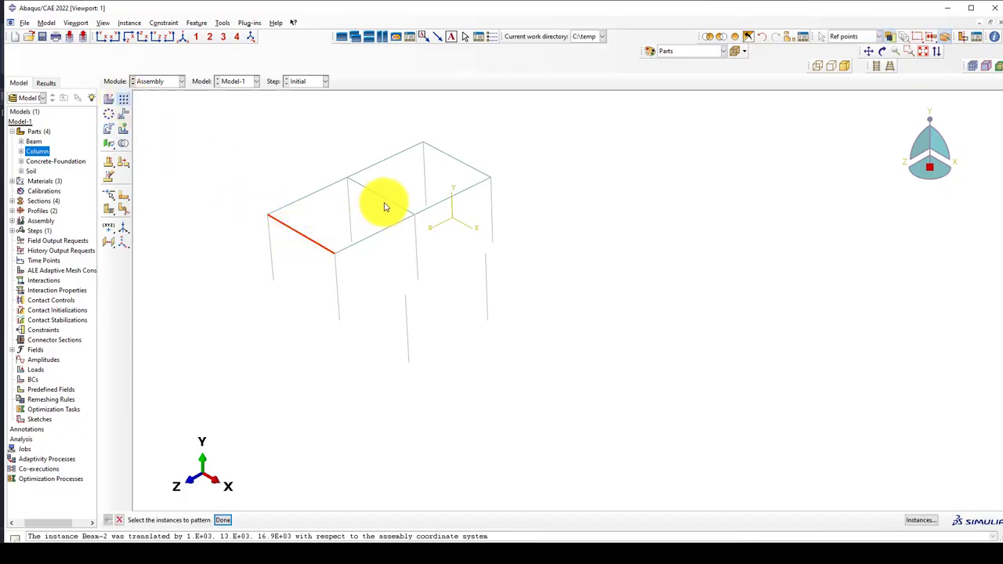
pyautogui.middleClick(207, 206)
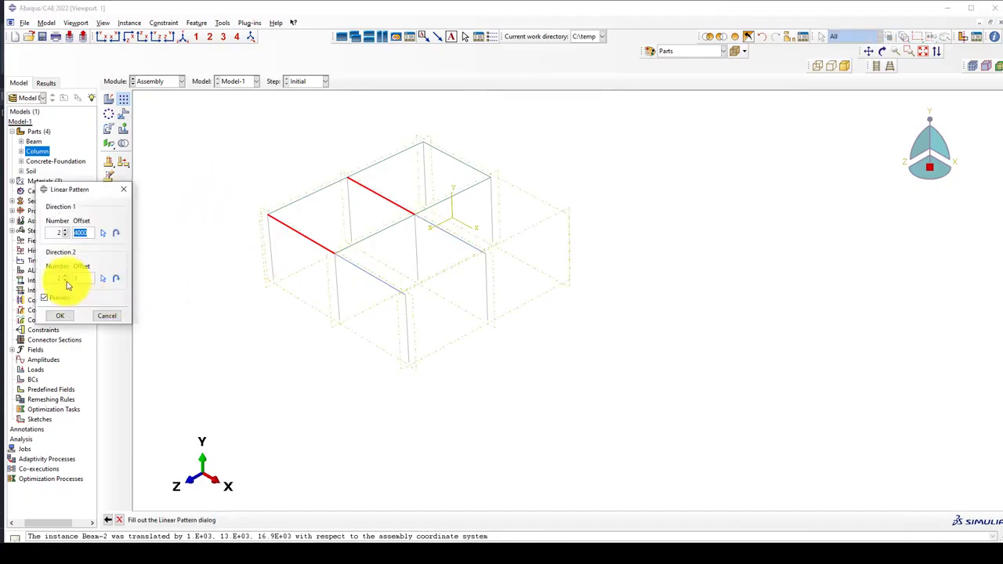
pyautogui.click(66, 315)
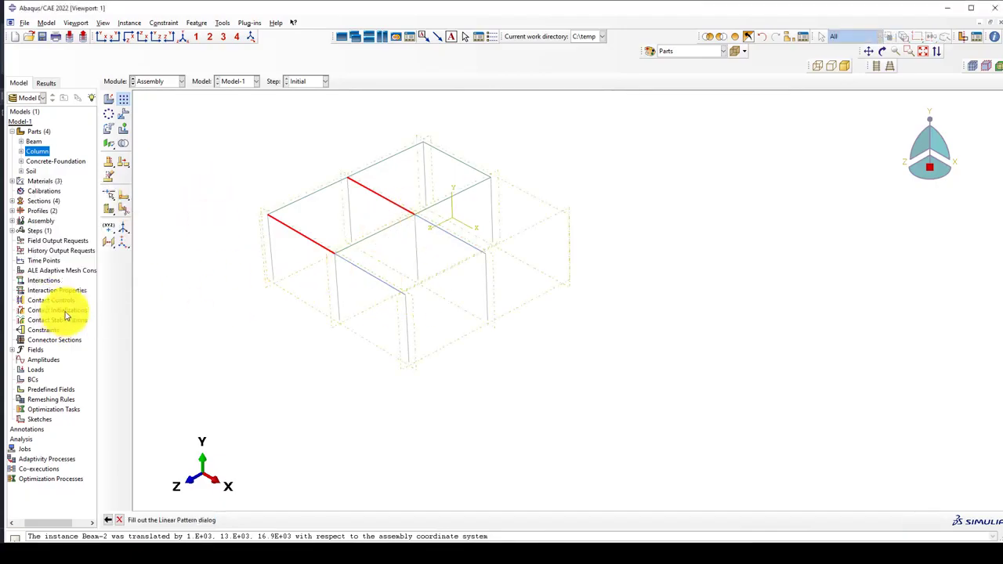
pyautogui.click(405, 226)
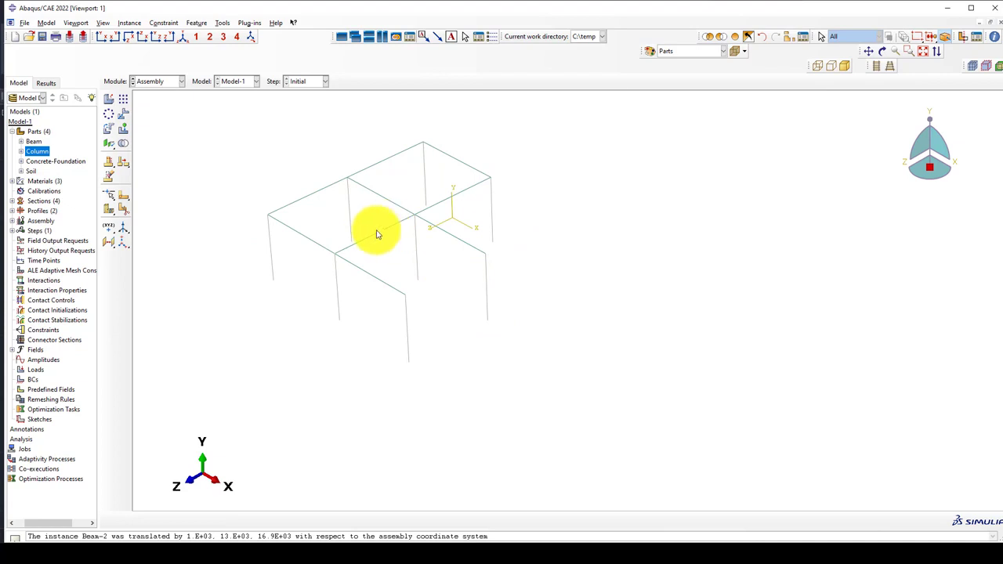
# - Linear-pattern the front Z-direction beam between the middle columns into 2 along X with a 4000 offset
pyautogui.click(123, 99)
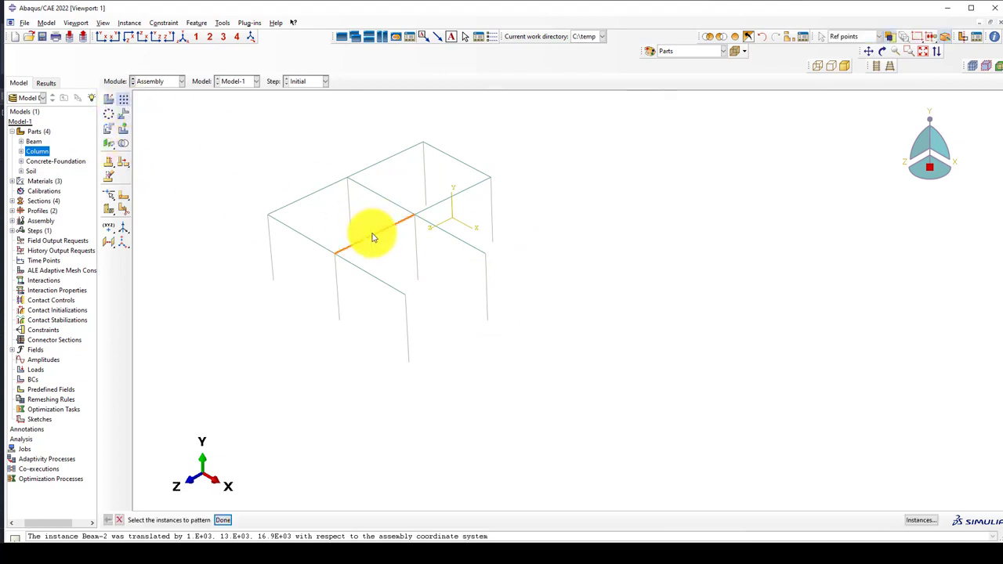
pyautogui.click(373, 237)
pyautogui.middleClick(251, 276)
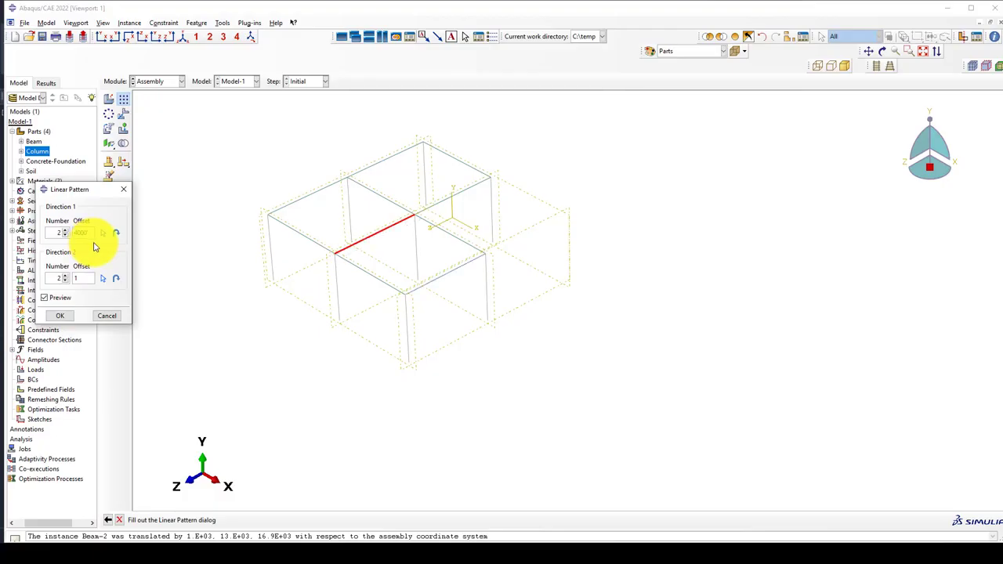
pyautogui.click(63, 315)
pyautogui.scroll(-2, 531, 265)
pyautogui.scroll(1, 488, 214)
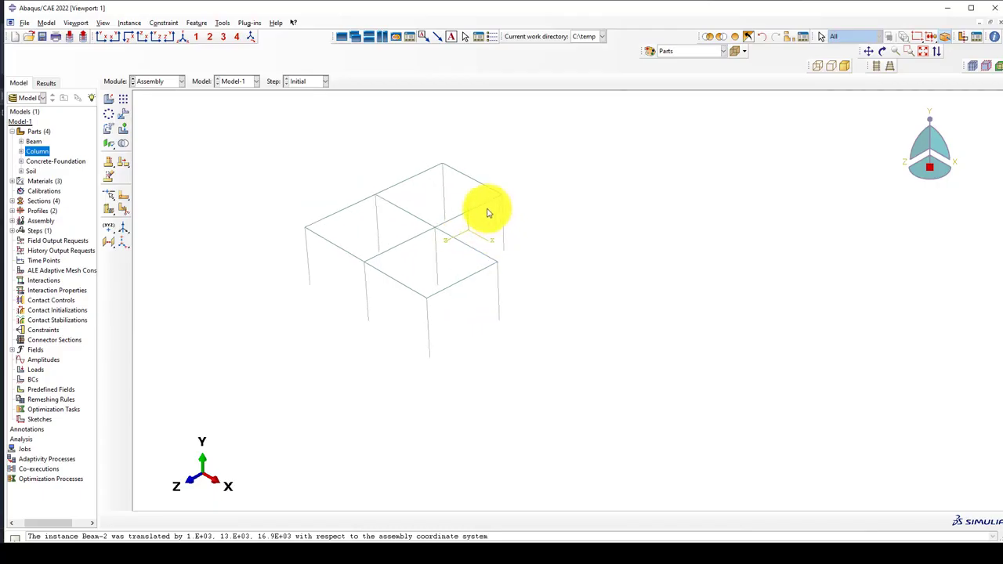
pyautogui.scroll(1, 488, 213)
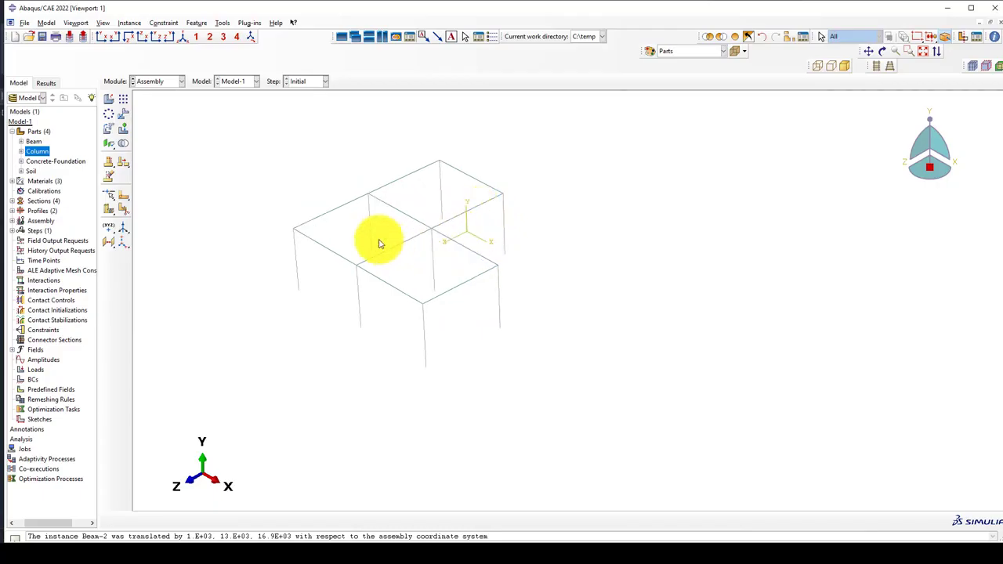
# - Linear-pattern the whole storey frame upward as 7 levels with a 3000 offset, using only 1 instance in direction 1
pyautogui.click(126, 100)
pyautogui.scroll(-1, 352, 262)
pyautogui.moveTo(239, 143); pyautogui.dragTo(576, 407)
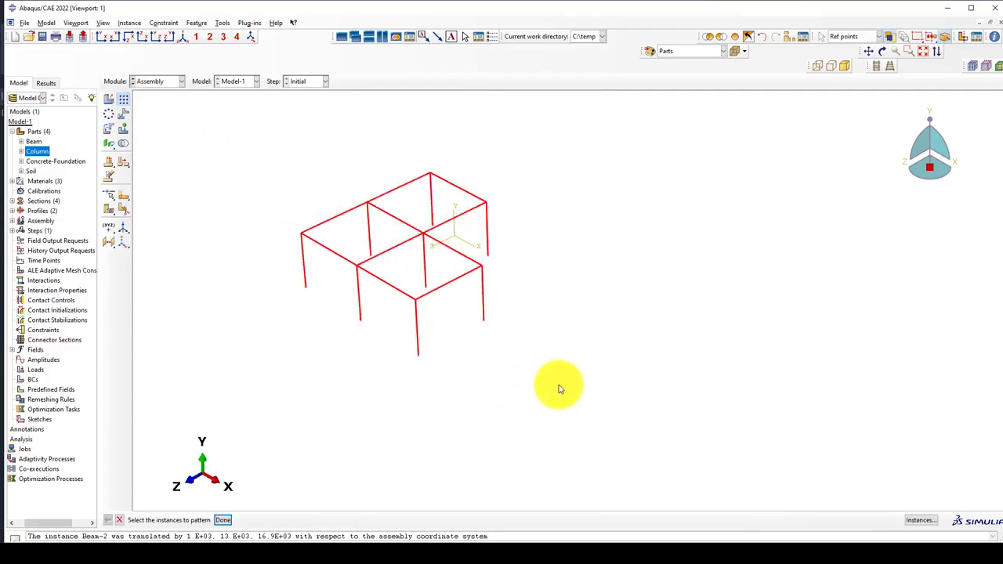
pyautogui.middleClick(224, 182)
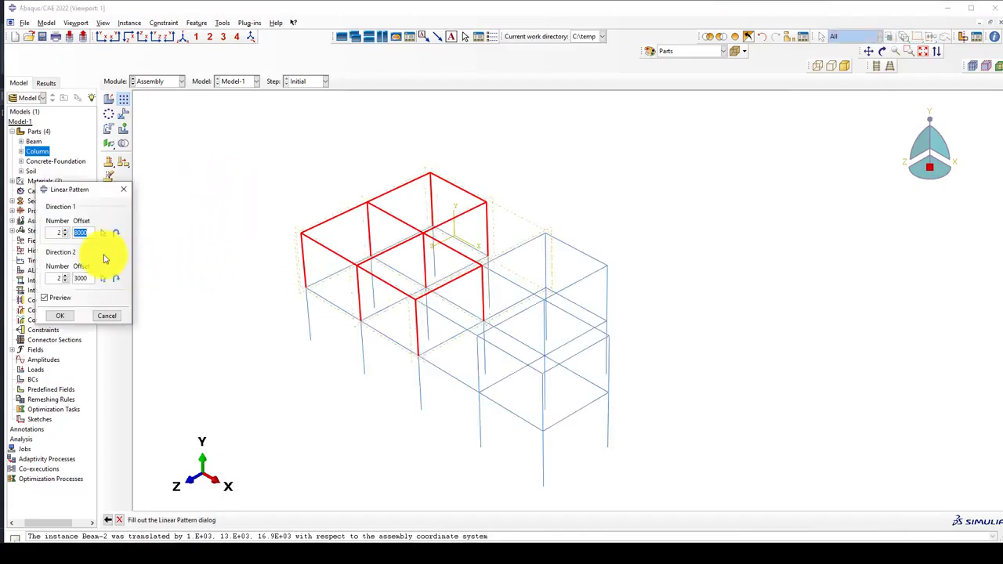
pyautogui.click(116, 280)
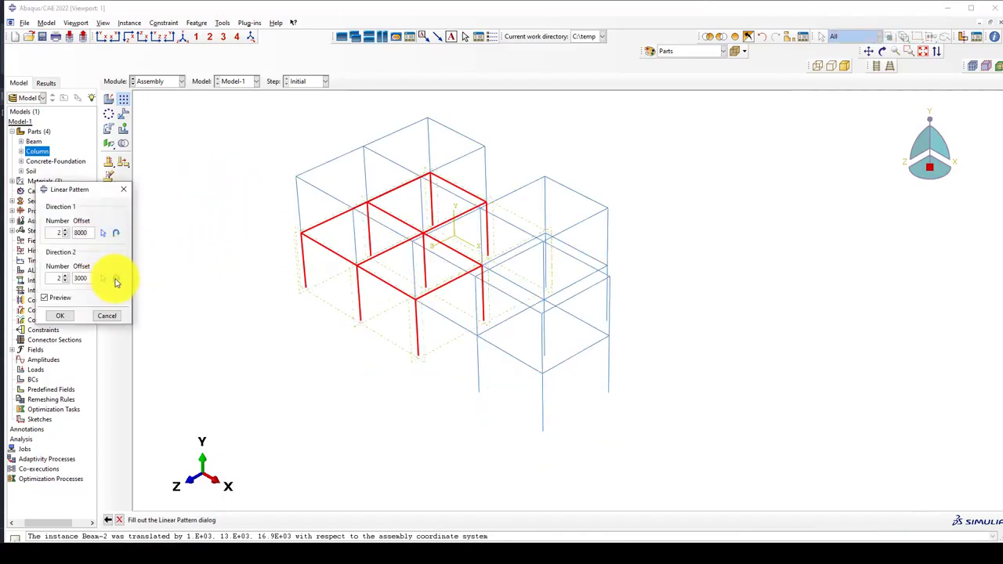
pyautogui.click(65, 235)
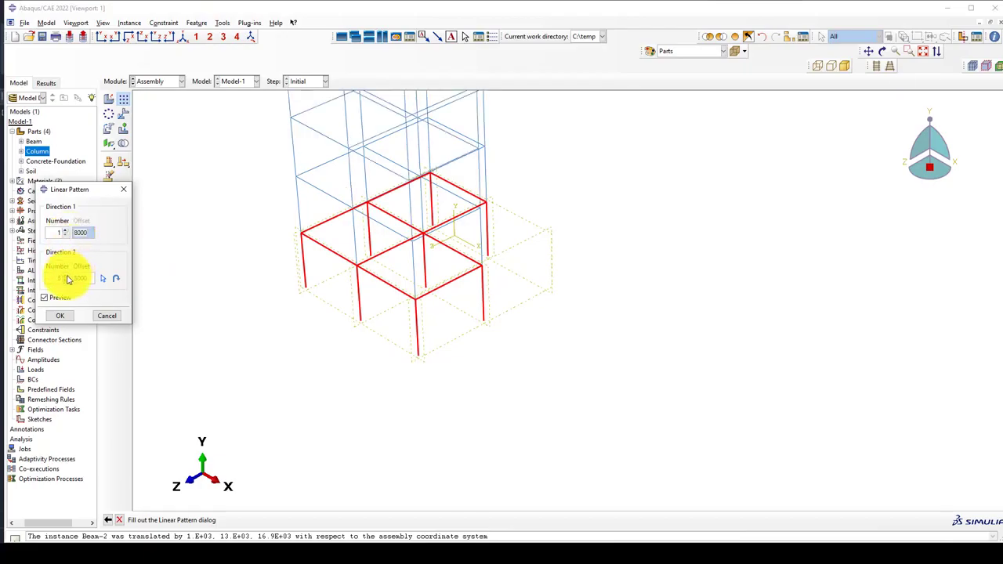
pyautogui.scroll(-4, 396, 314)
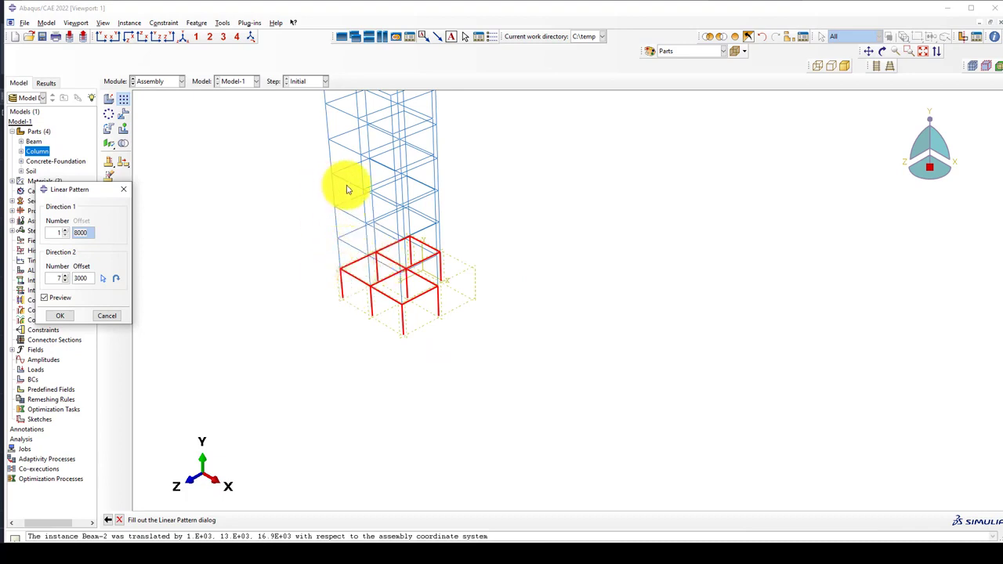
pyautogui.scroll(-2, 337, 269)
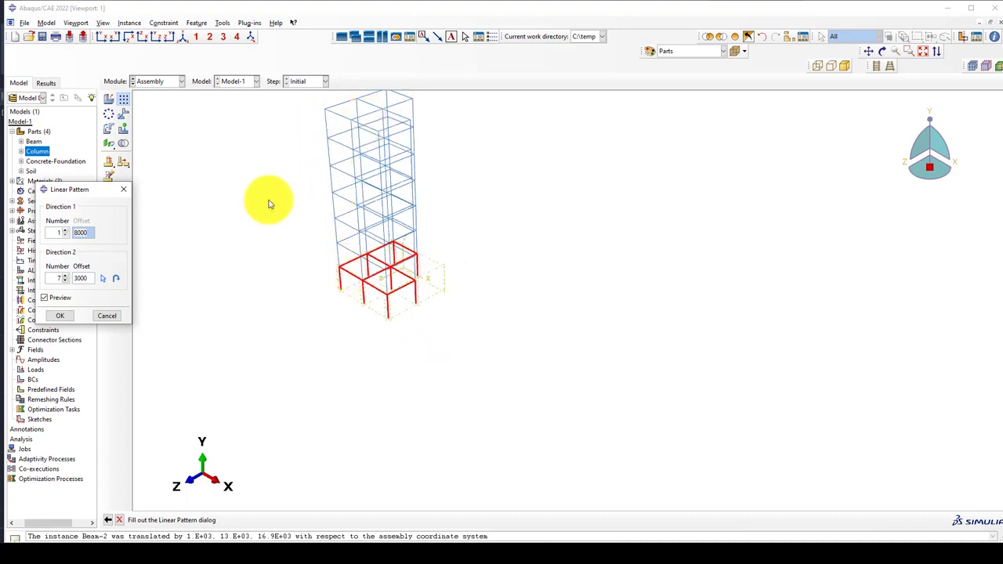
pyautogui.click(63, 317)
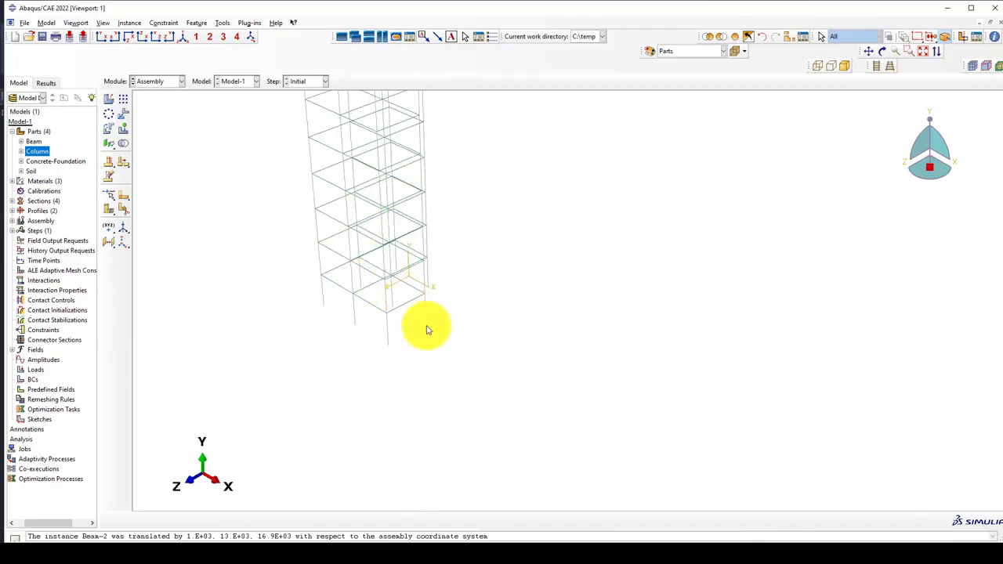
# - Inspect the patterned multi-storey frame by rotating it and return to the isometric view
pyautogui.keyDown('ctrl'); pyautogui.keyDown('alt'); pyautogui.moveTo(368, 318); pyautogui.dragTo(352, 321, button='right'); pyautogui.keyUp('alt'); pyautogui.keyUp('ctrl')
pyautogui.moveTo(416, 306)
pyautogui.keyDown('ctrl'); pyautogui.keyDown('alt'); pyautogui.mouseDown()
pyautogui.moveTo(400, 297)
pyautogui.moveTo(412, 293)
pyautogui.mouseUp(); pyautogui.keyUp('alt'); pyautogui.keyUp('ctrl')
pyautogui.keyDown('ctrl'); pyautogui.keyDown('alt'); pyautogui.moveTo(416, 294); pyautogui.dragTo(345, 313, button='middle'); pyautogui.keyUp('alt'); pyautogui.keyUp('ctrl')
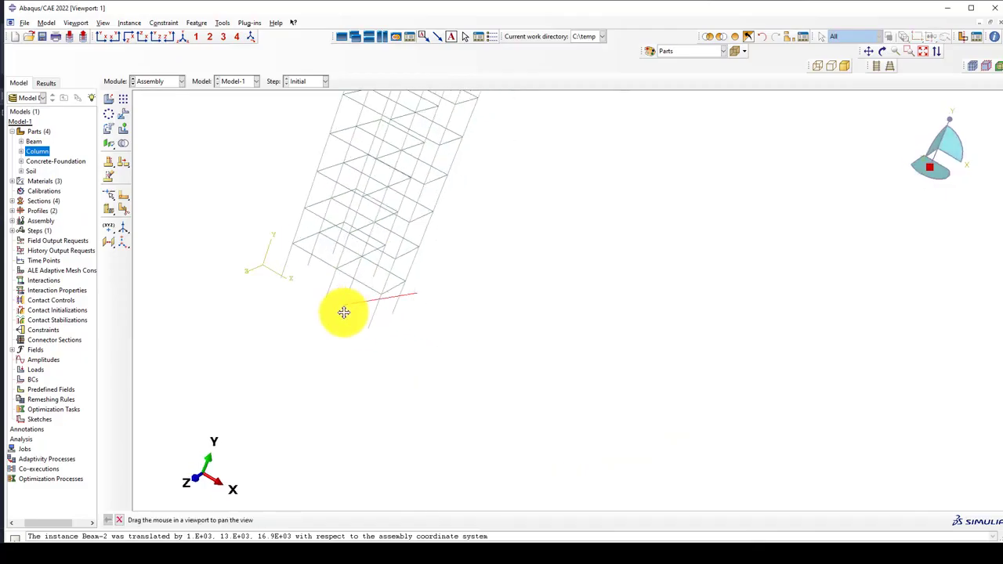
pyautogui.keyDown('ctrl'); pyautogui.keyDown('alt'); pyautogui.moveTo(427, 270); pyautogui.dragTo(325, 343, button='right'); pyautogui.keyUp('alt'); pyautogui.keyUp('ctrl')
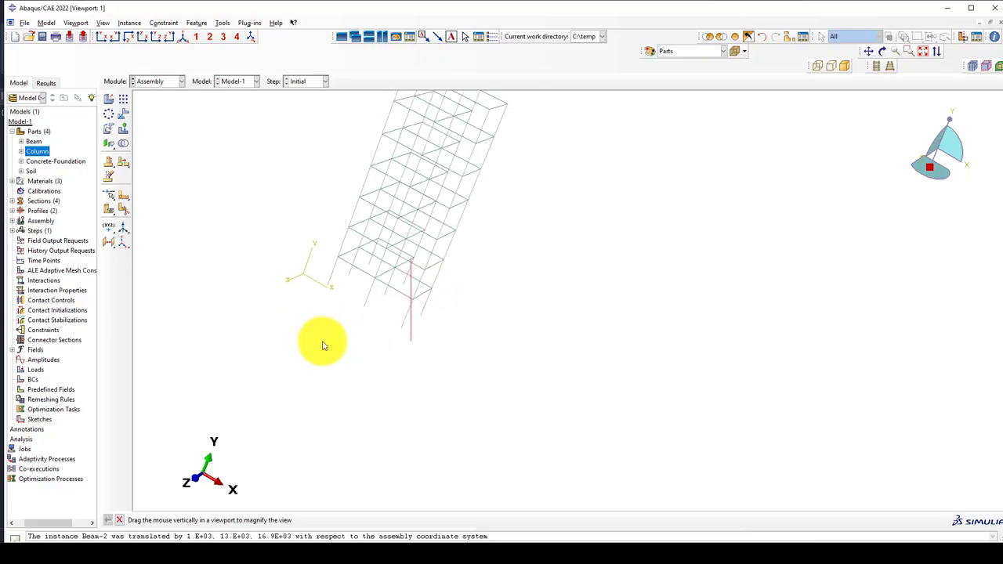
pyautogui.click(184, 36)
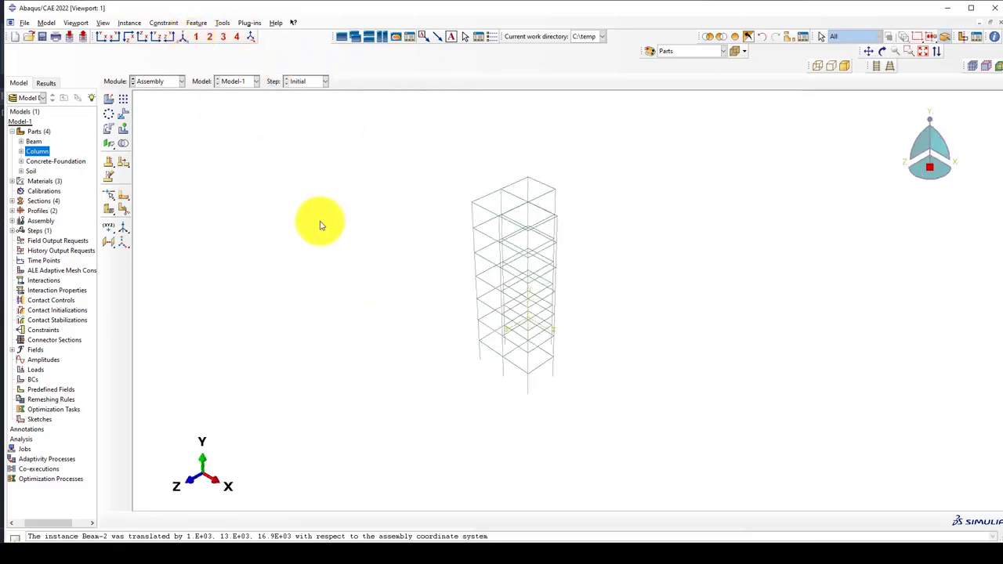
pyautogui.scroll(-2, 531, 338)
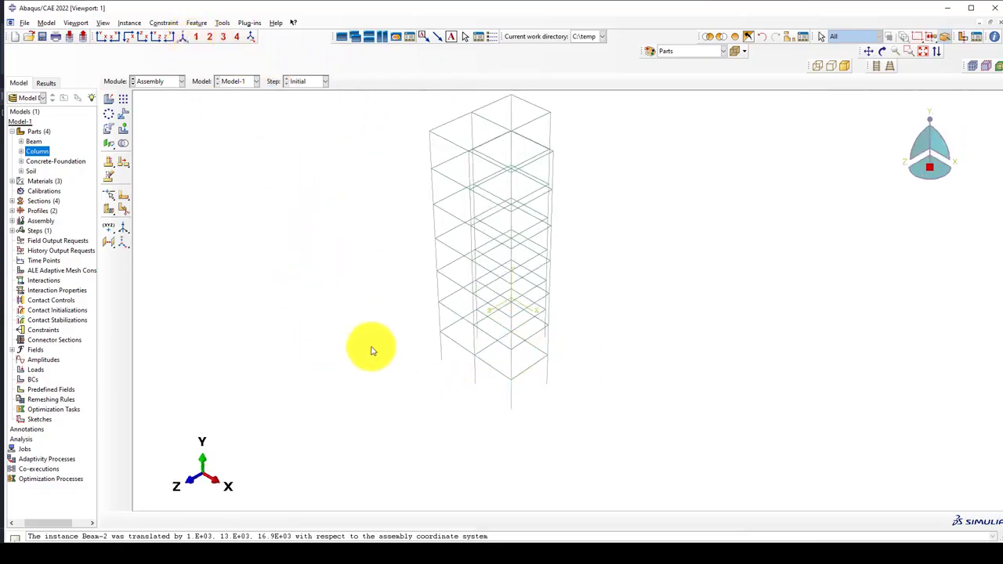
pyautogui.scroll(1, 295, 318)
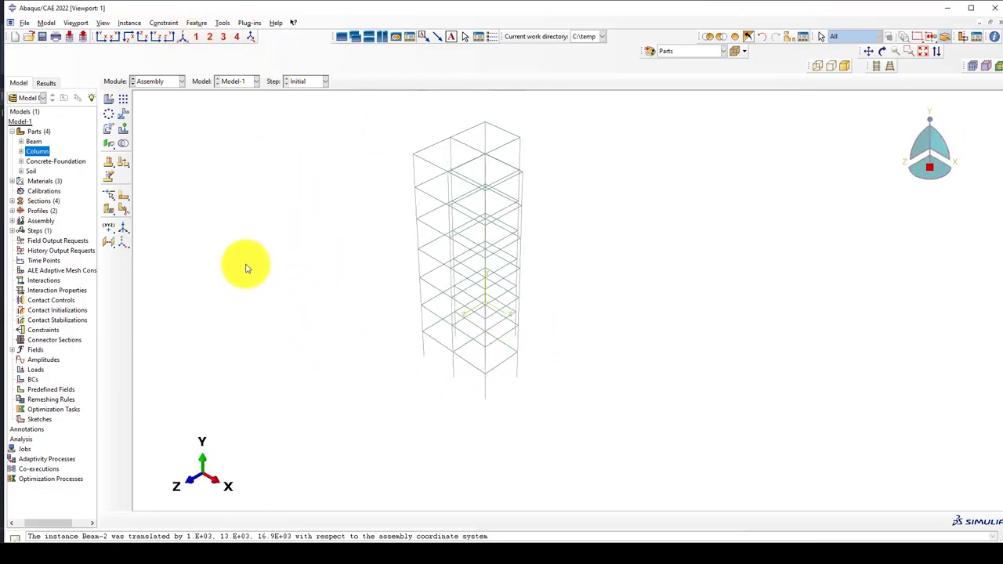
# - Merge the geometry of all beam and column instances into a new part named Steel-Framed, and redisplay the whole assembly
pyautogui.click(124, 147)
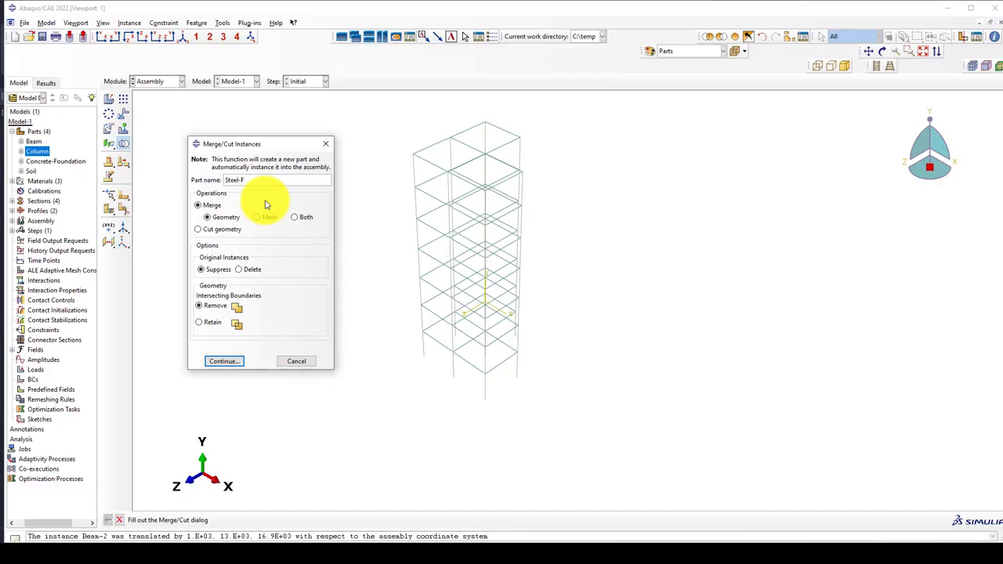
pyautogui.write('Steel-Framed')
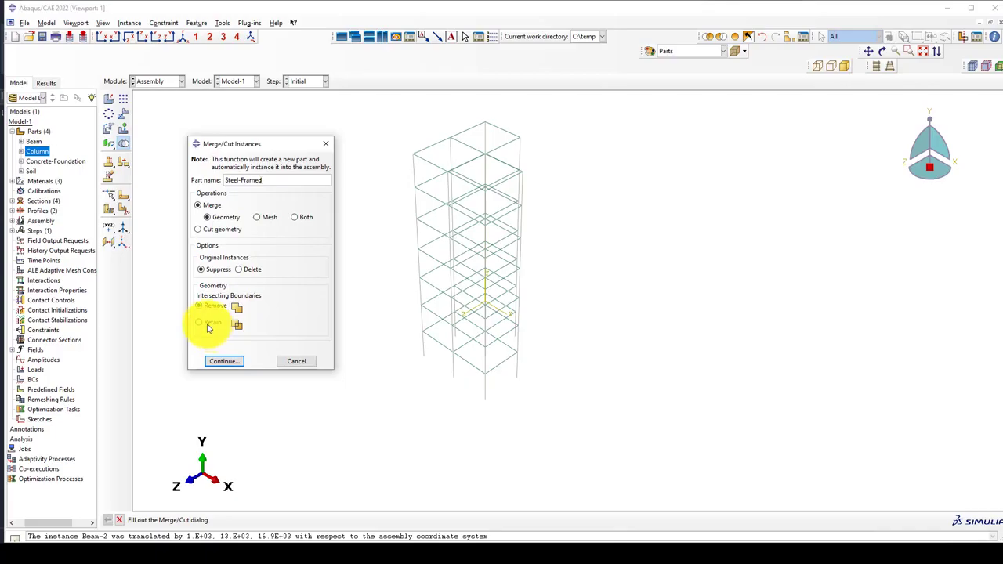
pyautogui.click(232, 361)
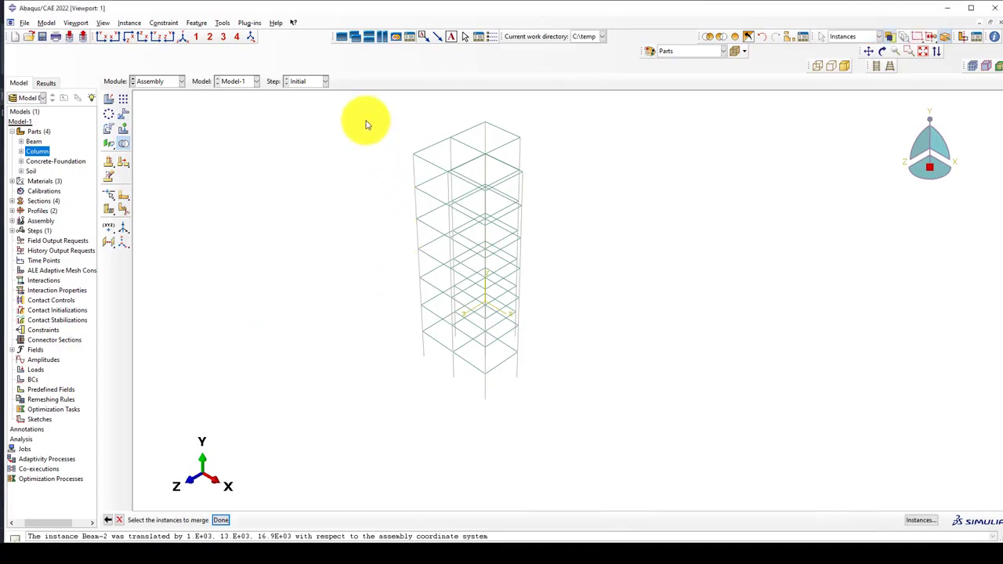
pyautogui.moveTo(356, 103); pyautogui.dragTo(558, 435)
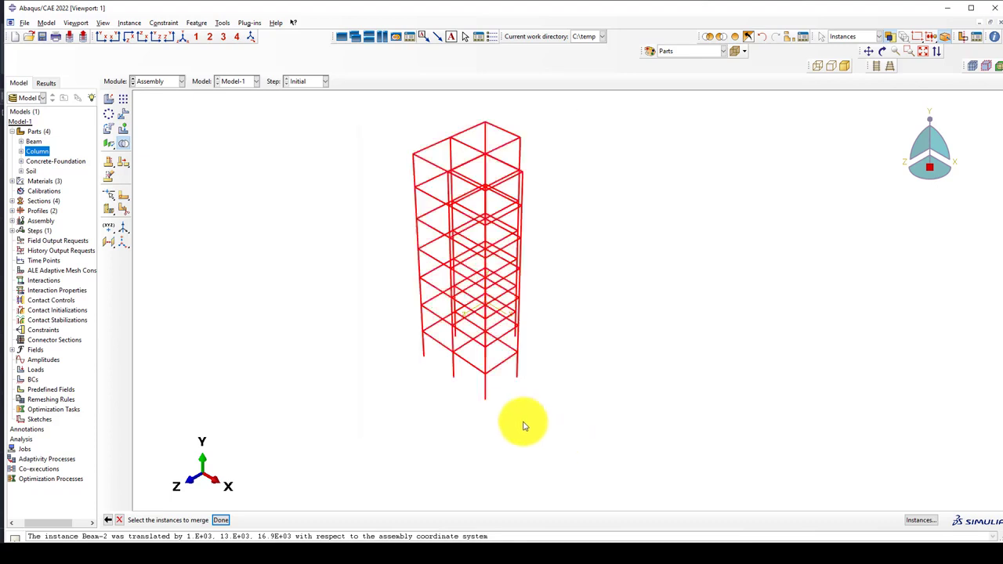
pyautogui.middleClick(360, 353)
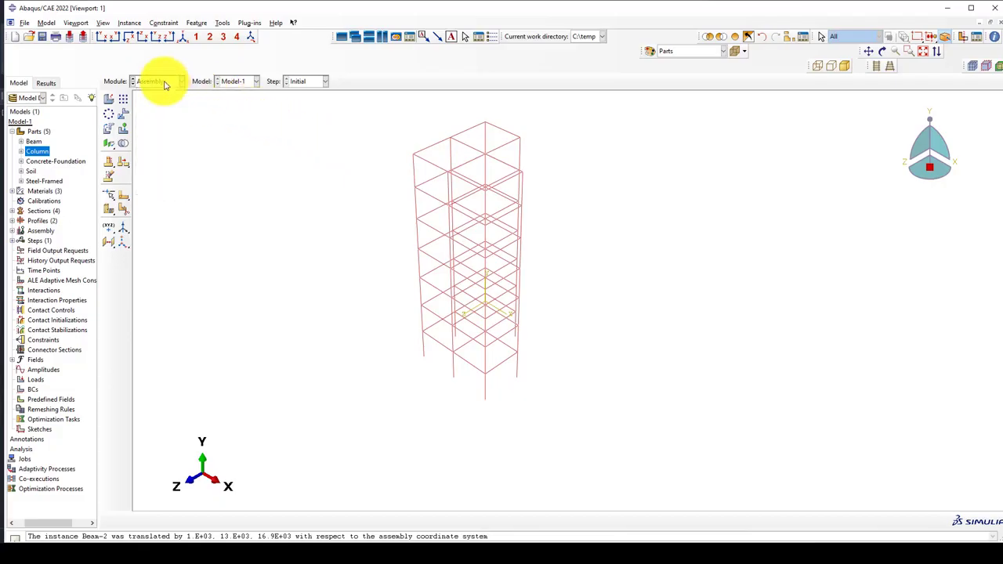
pyautogui.click(735, 39)
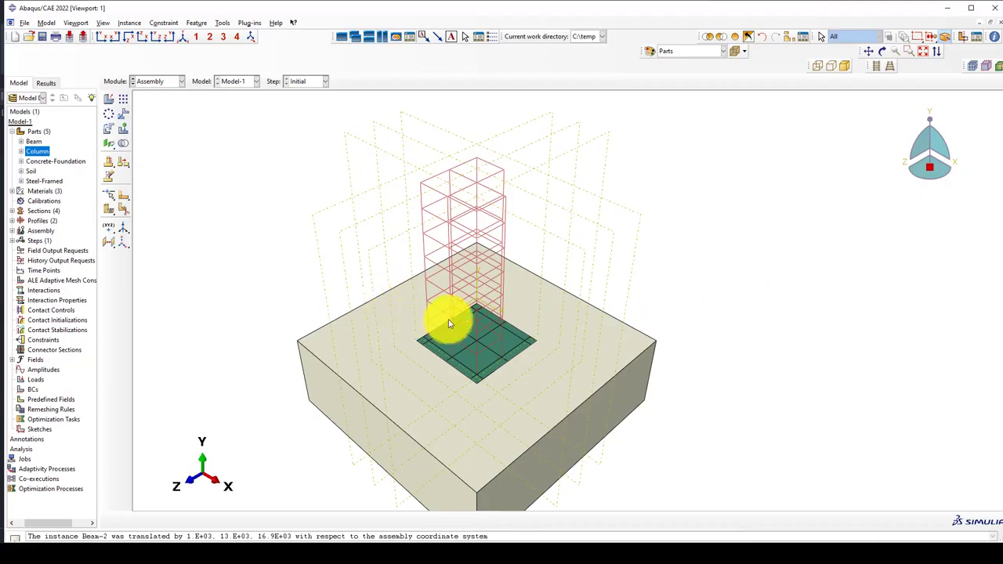
# - Display the Steel-Framed part in the Part module
pyautogui.click(157, 82)
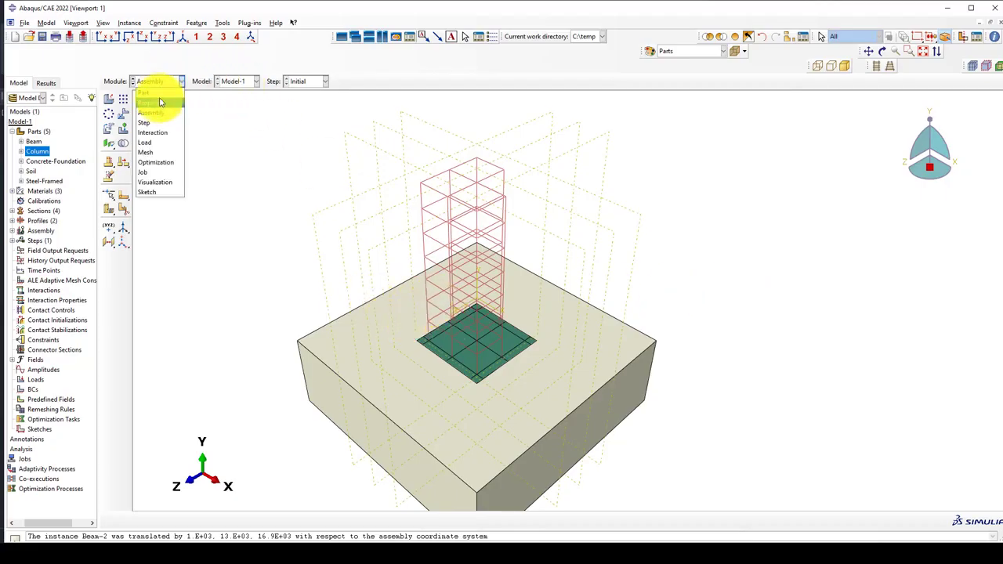
pyautogui.click(161, 103)
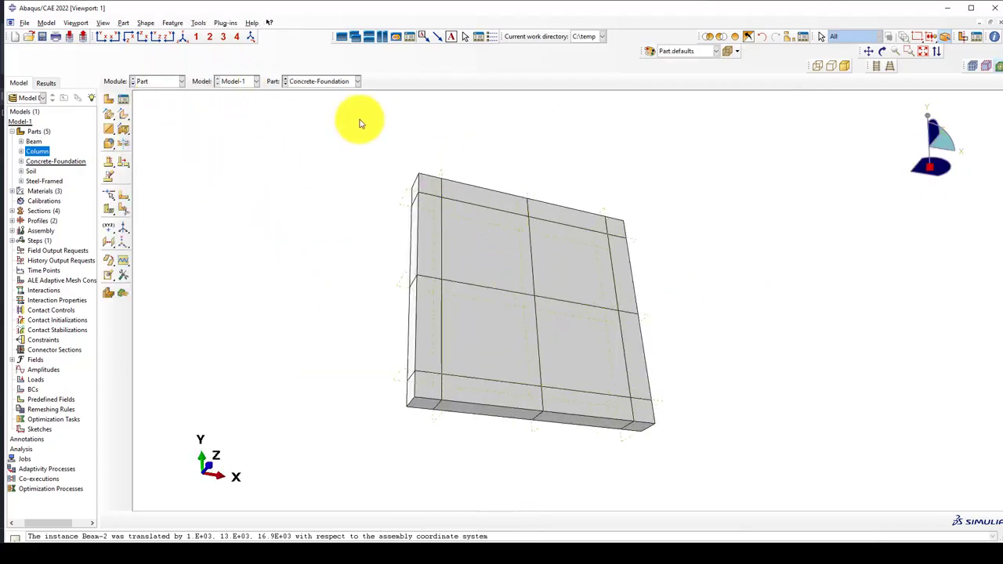
pyautogui.click(326, 81)
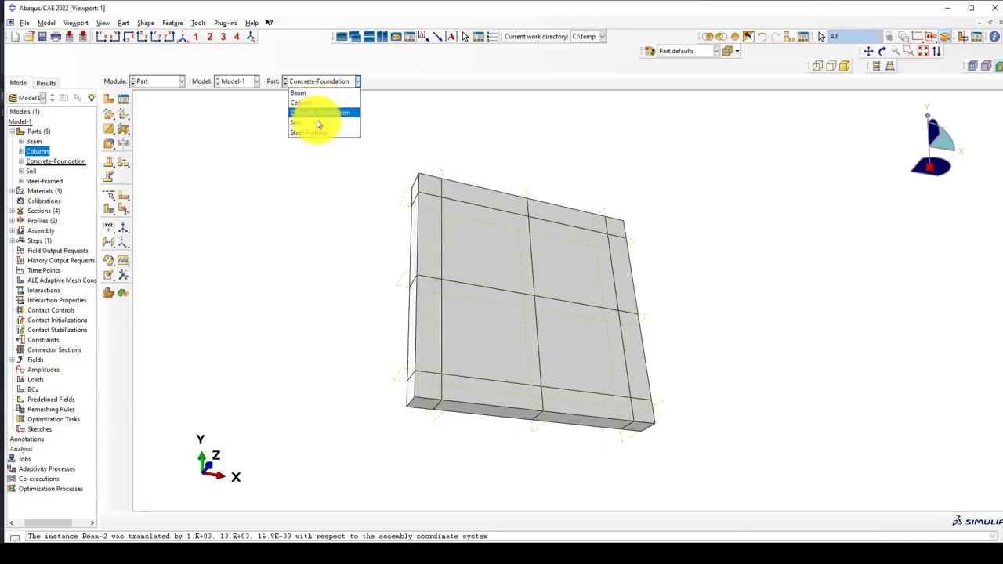
pyautogui.click(310, 140)
pyautogui.click(310, 83)
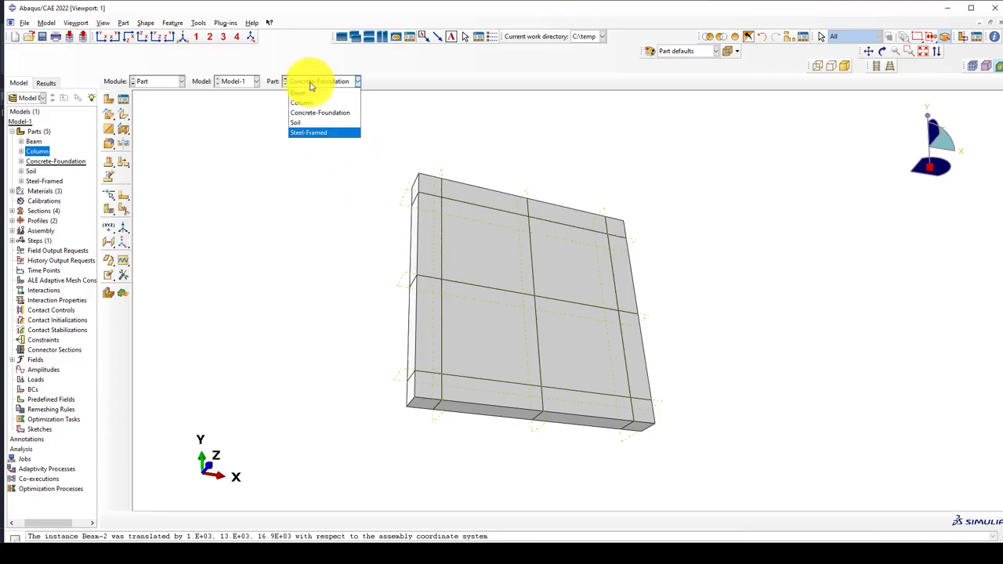
pyautogui.click(308, 132)
# - Inspect the merged frame from several angles, ending in a front XY view with parallel projection
pyautogui.scroll(3, 352, 242)
pyautogui.scroll(-2, 502, 337)
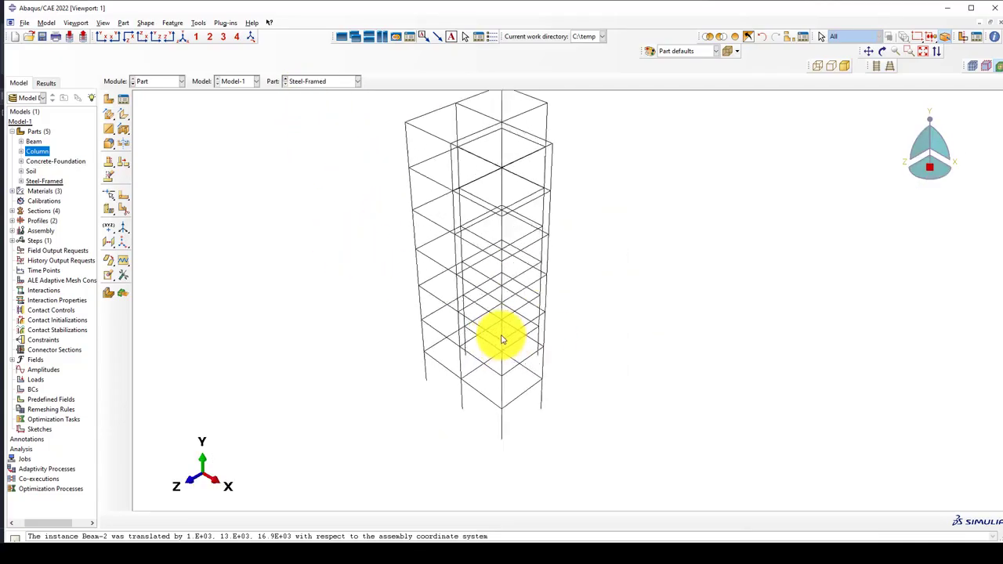
pyautogui.scroll(-2, 503, 339)
pyautogui.keyDown('ctrl'); pyautogui.keyDown('alt'); pyautogui.moveTo(544, 352); pyautogui.dragTo(442, 368); pyautogui.keyUp('alt'); pyautogui.keyUp('ctrl')
pyautogui.keyDown('ctrl'); pyautogui.keyDown('alt'); pyautogui.moveTo(632, 325); pyautogui.dragTo(664, 310); pyautogui.keyUp('alt'); pyautogui.keyUp('ctrl')
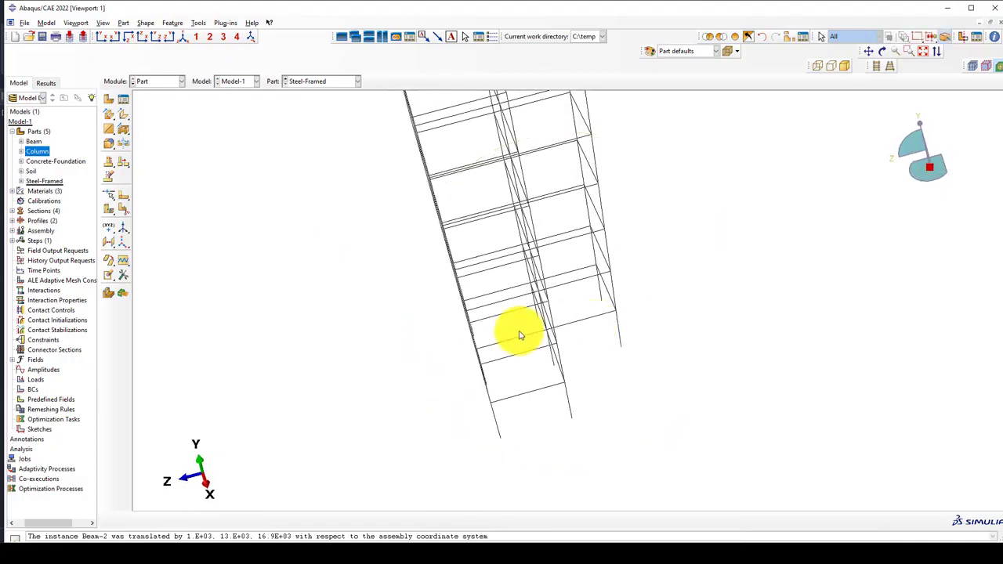
pyautogui.keyDown('ctrl'); pyautogui.keyDown('alt'); pyautogui.moveTo(520, 335); pyautogui.dragTo(582, 285); pyautogui.keyUp('alt'); pyautogui.keyUp('ctrl')
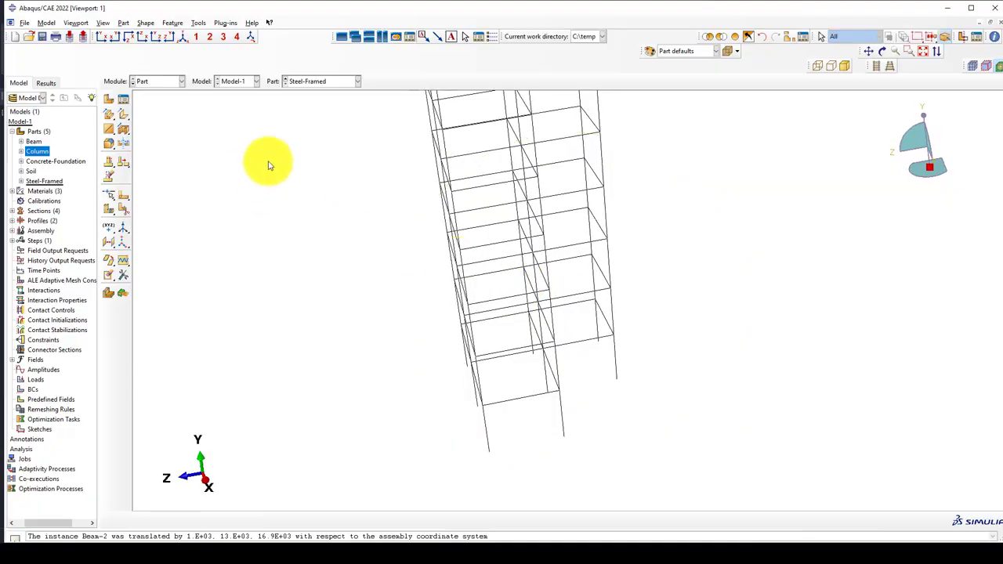
pyautogui.click(103, 38)
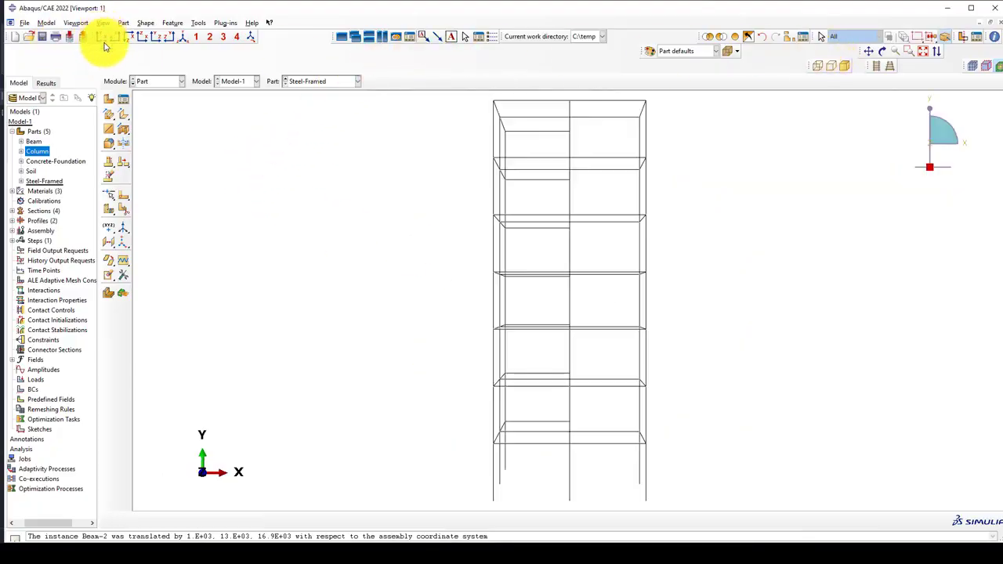
pyautogui.scroll(-1, 143, 163)
pyautogui.click(876, 67)
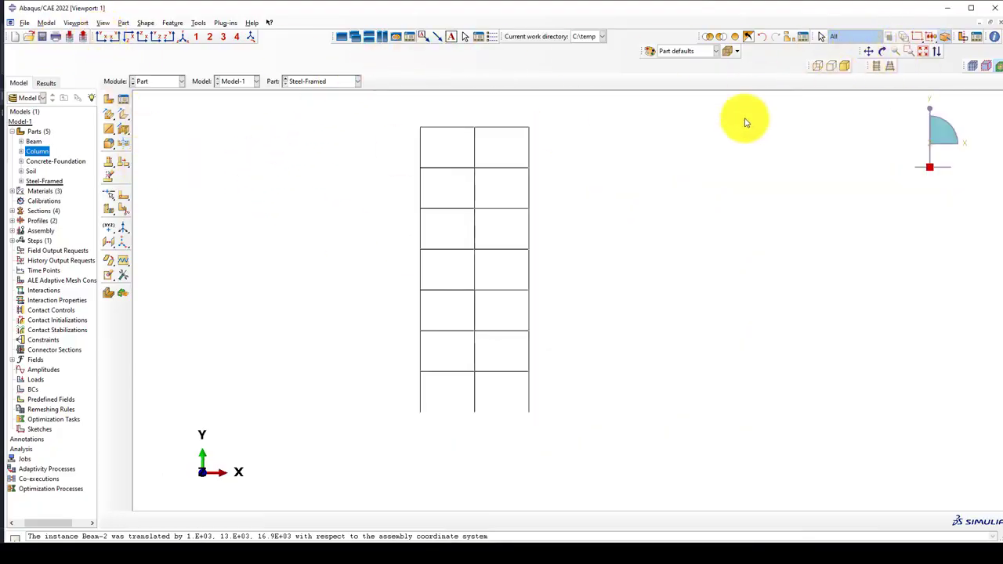
pyautogui.scroll(-1, 392, 175)
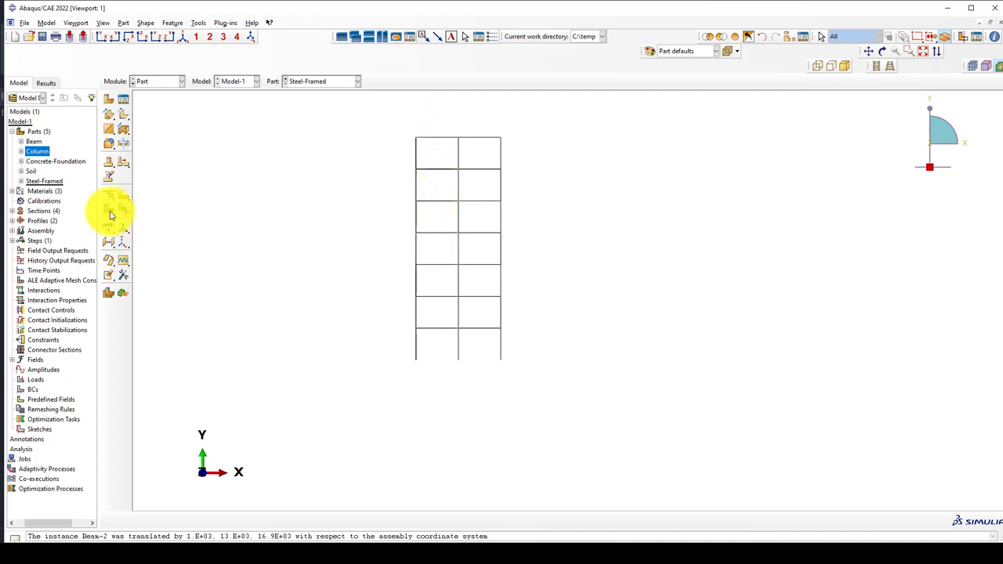
# - In the Property module, assign a beam section orientation with n1 direction 0,0,-1 to all X-direction beams of Steel-Framed
pyautogui.click(125, 249)
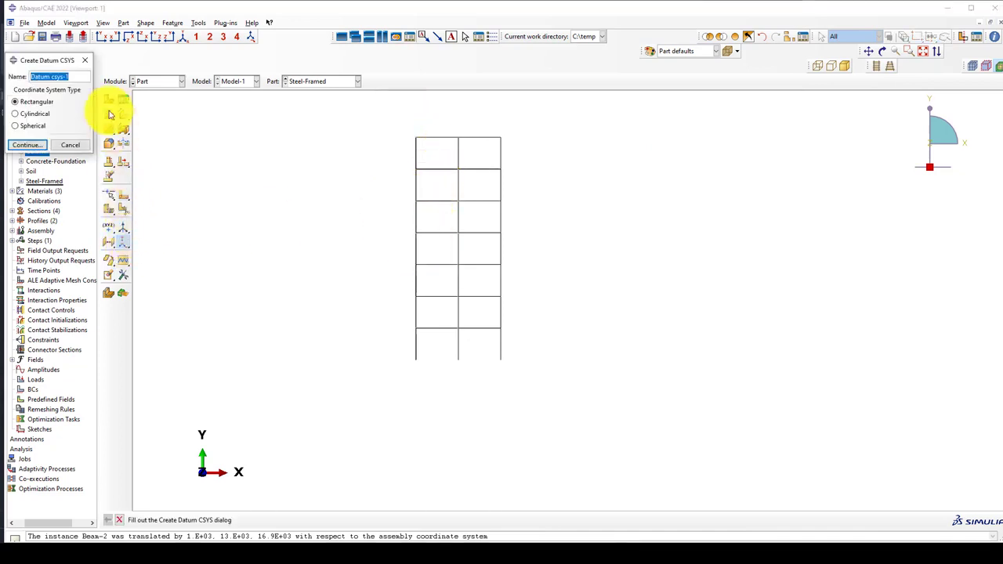
pyautogui.click(161, 81)
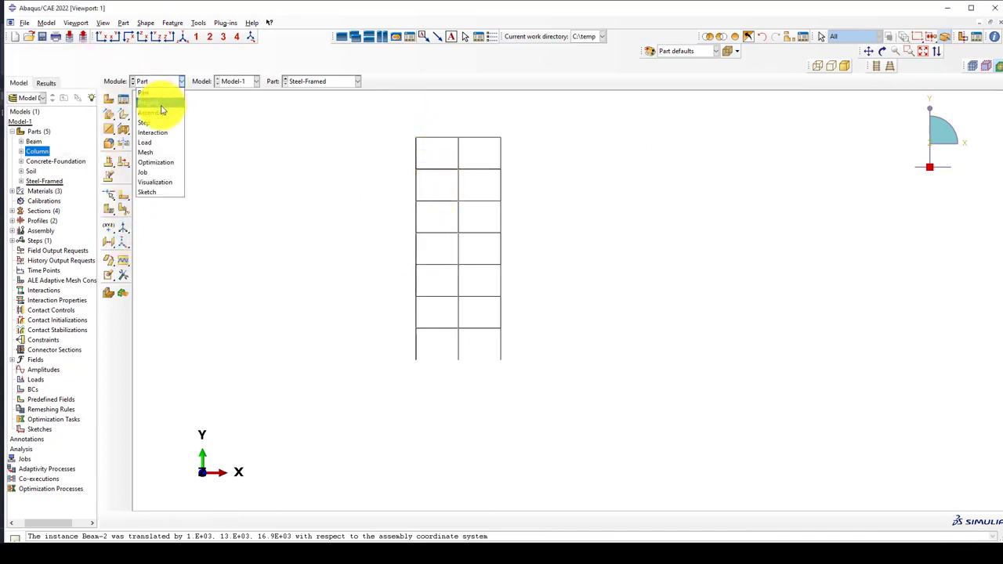
pyautogui.click(160, 105)
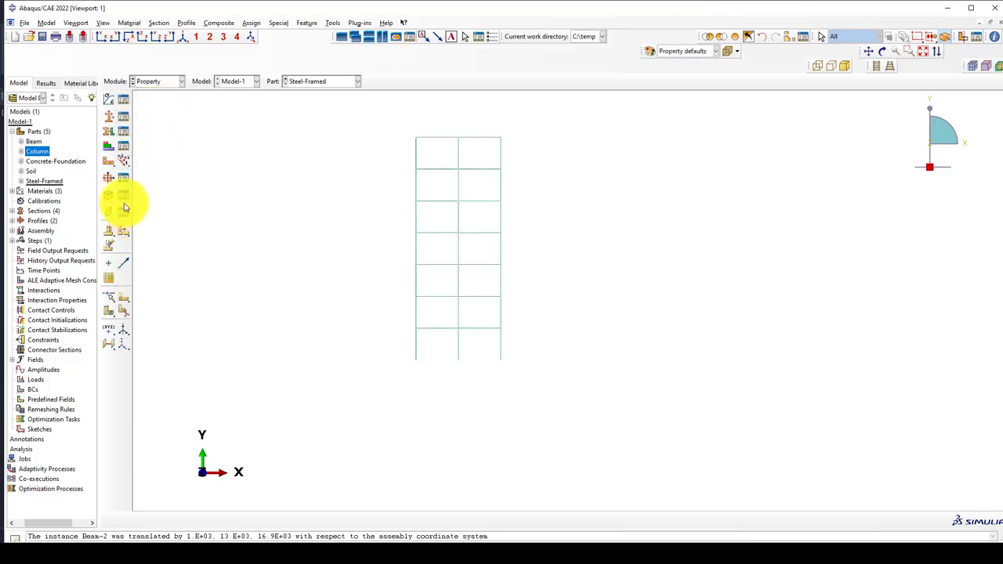
pyautogui.click(126, 161)
pyautogui.moveTo(437, 125); pyautogui.dragTo(428, 343)
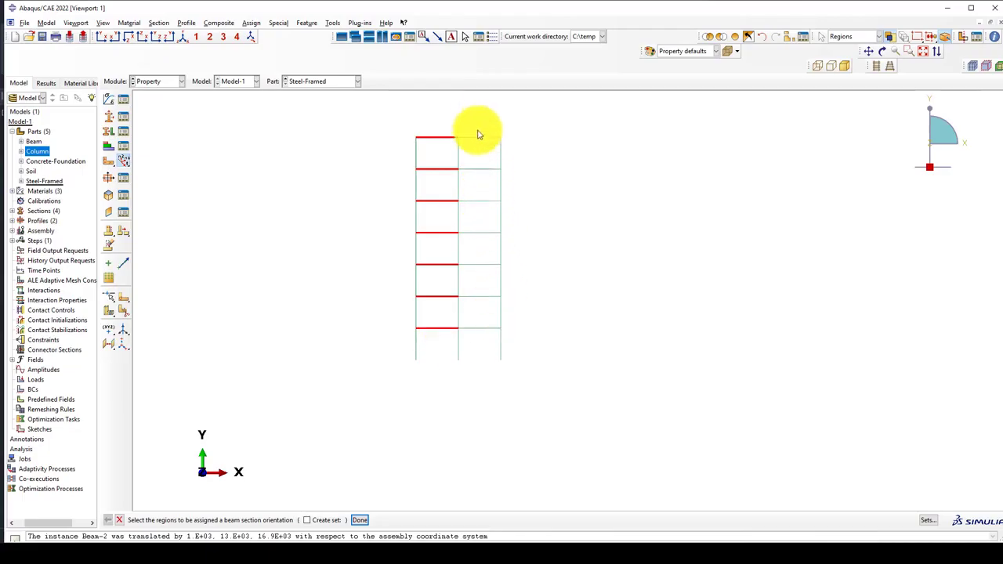
pyautogui.moveTo(478, 121); pyautogui.dragTo(475, 343)
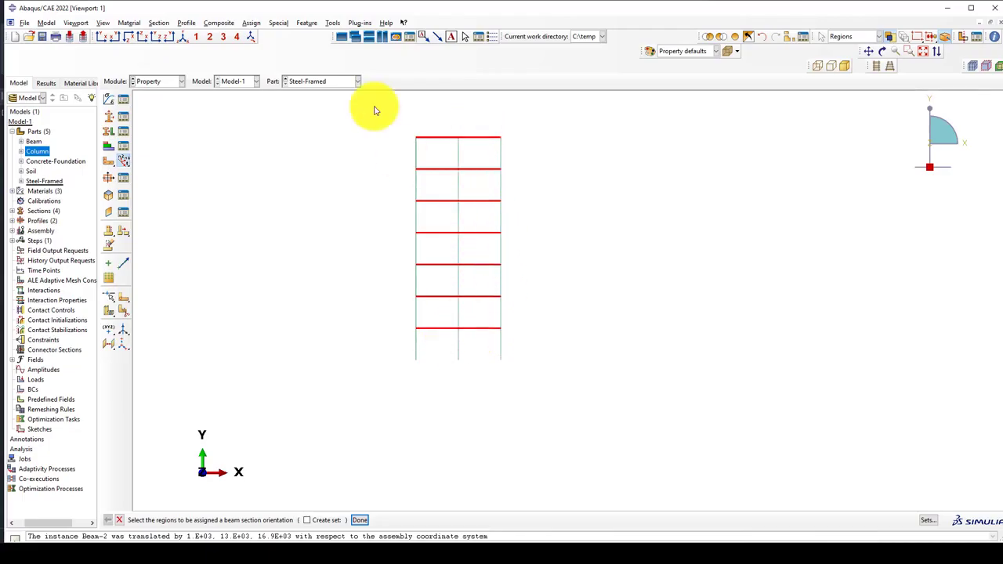
pyautogui.click(183, 37)
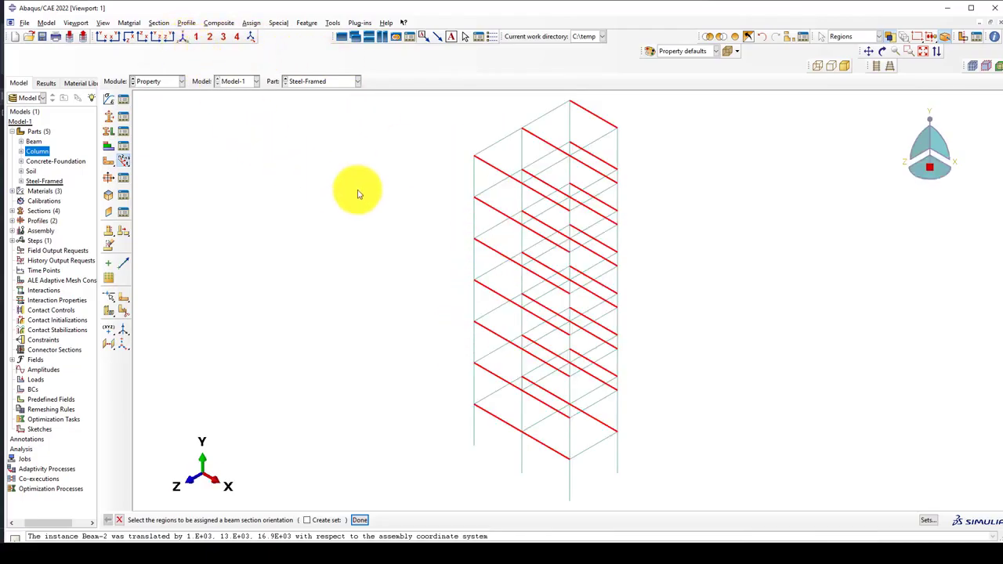
pyautogui.middleClick(324, 196)
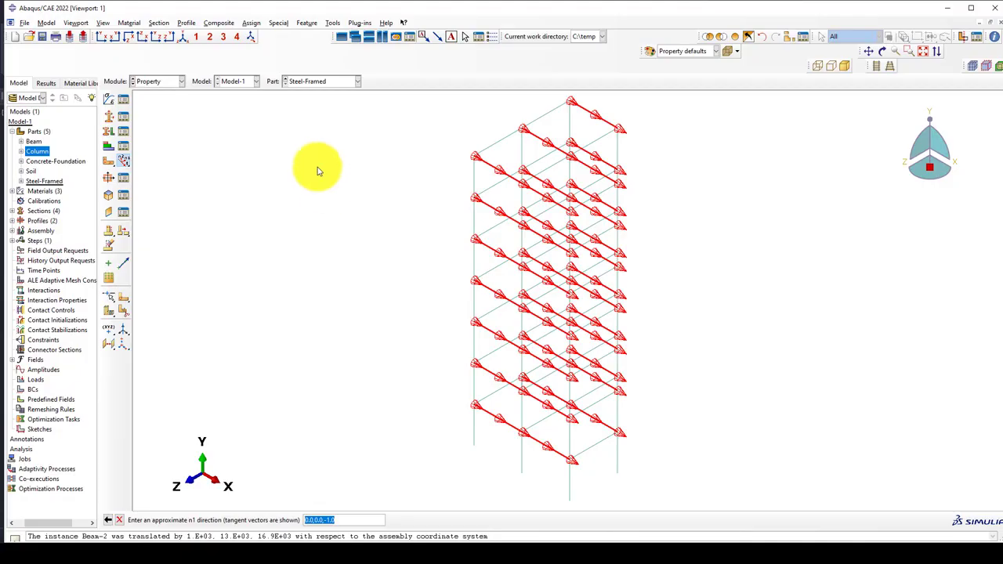
pyautogui.middleClick(320, 193)
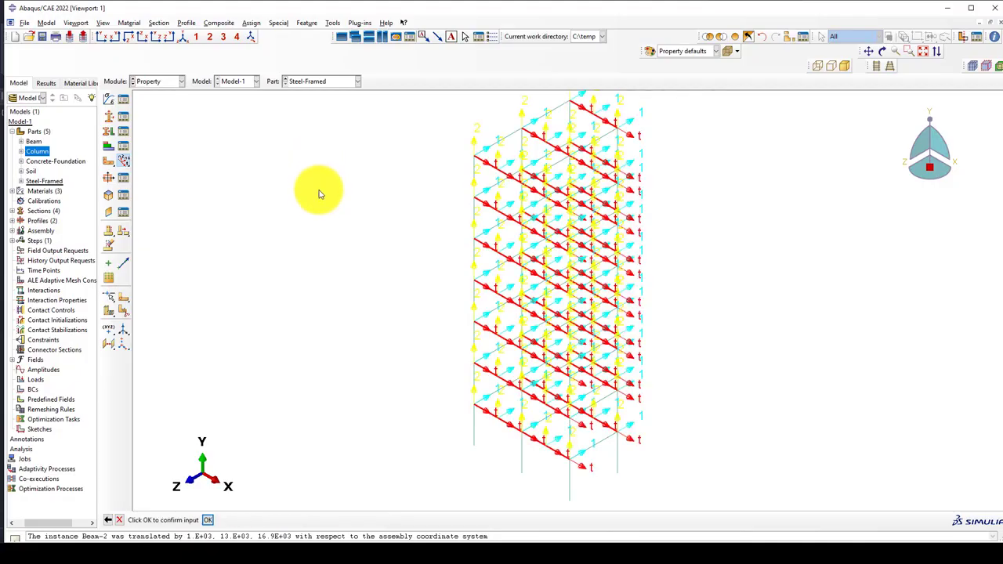
pyautogui.middleClick(319, 193)
# - Enable rendering of beam profiles at scale factor 1 for the part display and check the X-direction beams
pyautogui.click(105, 24)
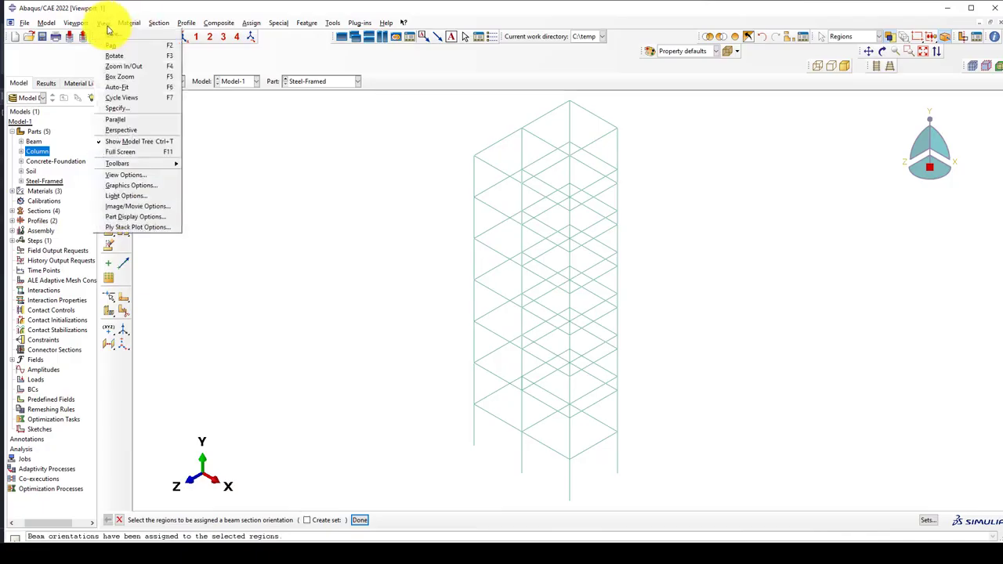
pyautogui.click(152, 219)
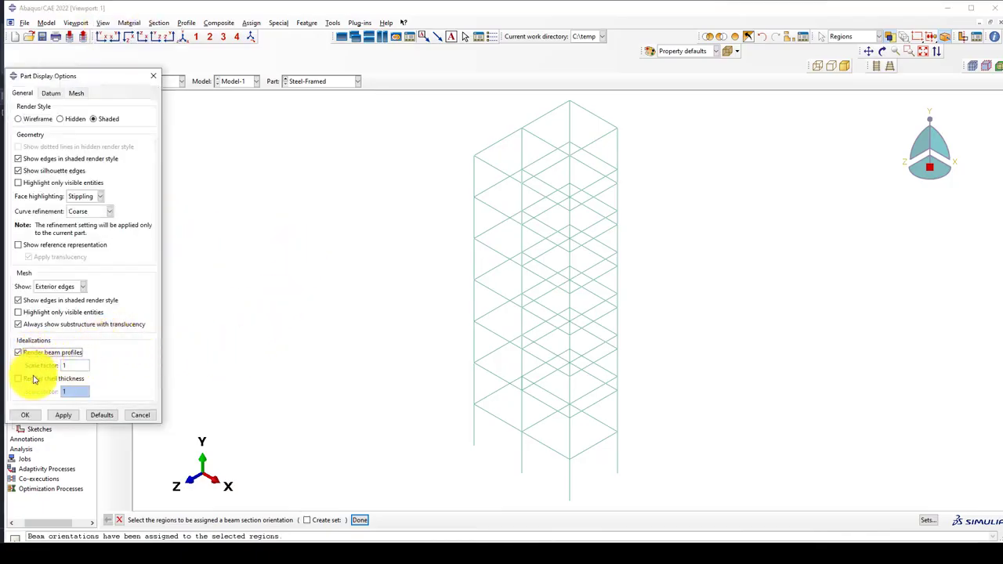
pyautogui.click(29, 380)
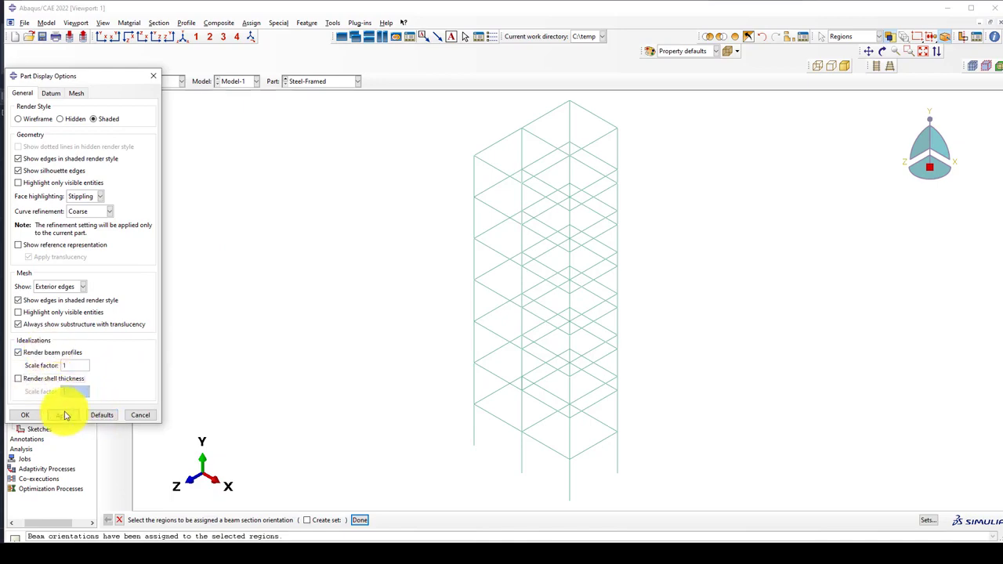
pyautogui.click(66, 416)
pyautogui.click(25, 415)
pyautogui.scroll(5, 510, 217)
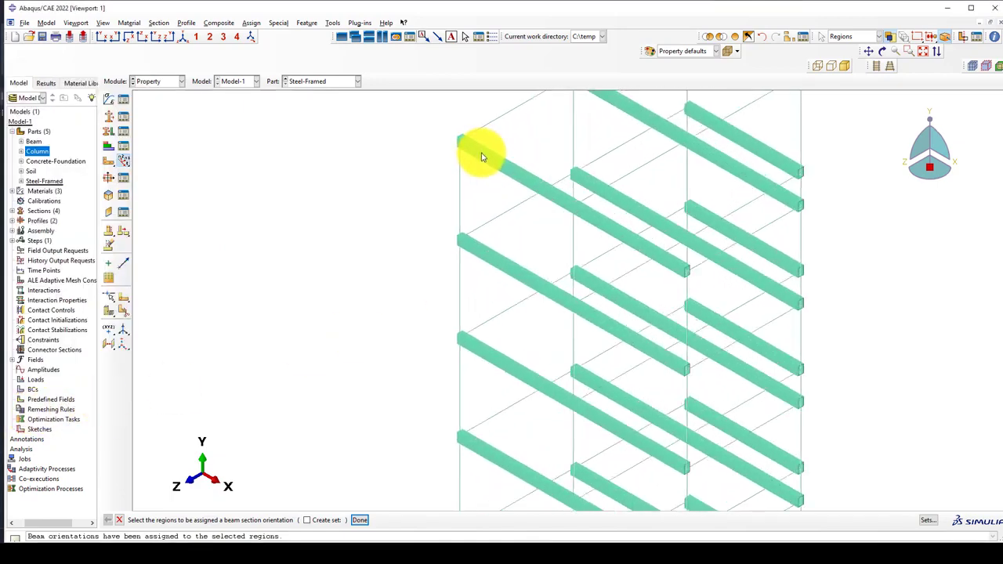
pyautogui.scroll(3, 483, 157)
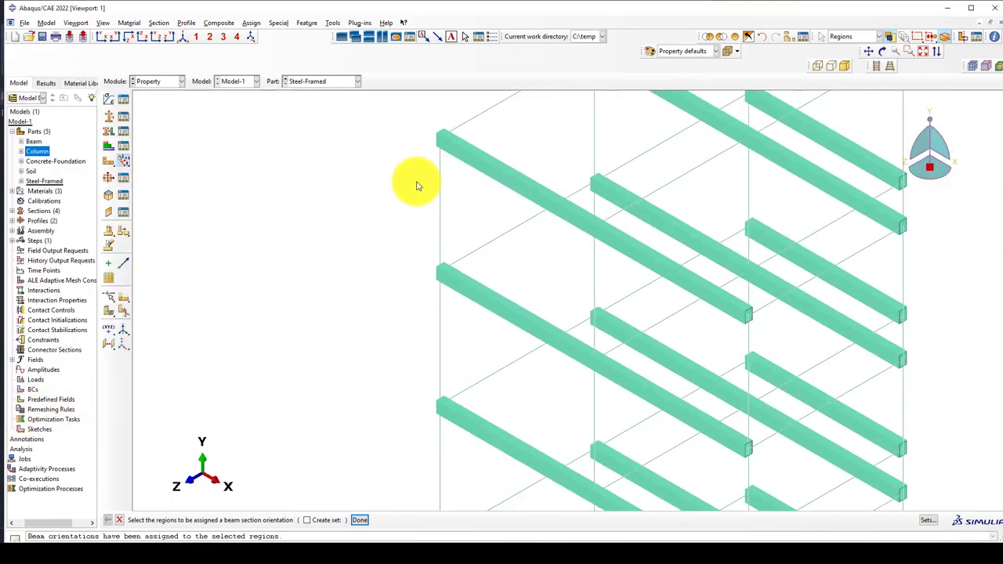
pyautogui.scroll(-6, 417, 186)
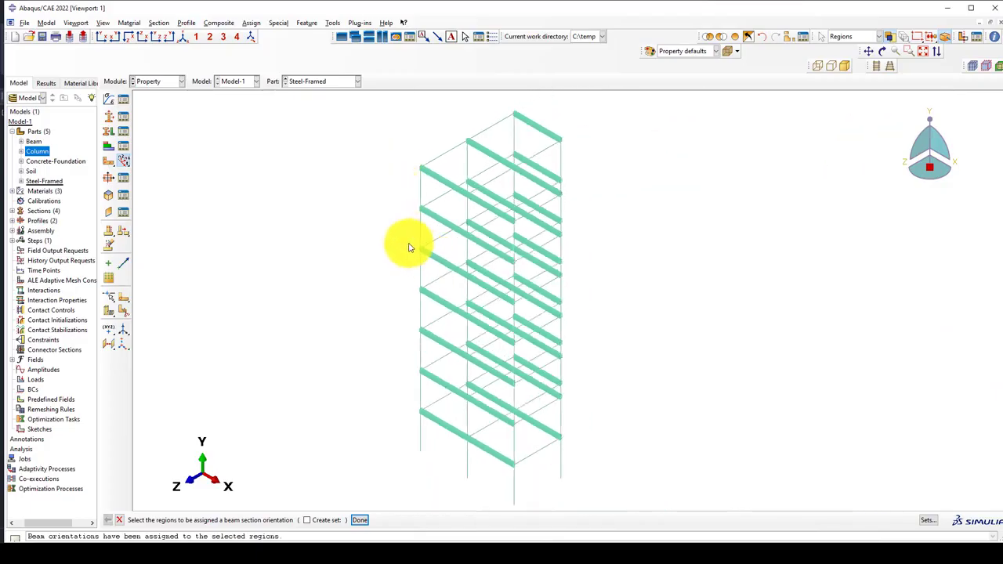
pyautogui.scroll(-1, 409, 248)
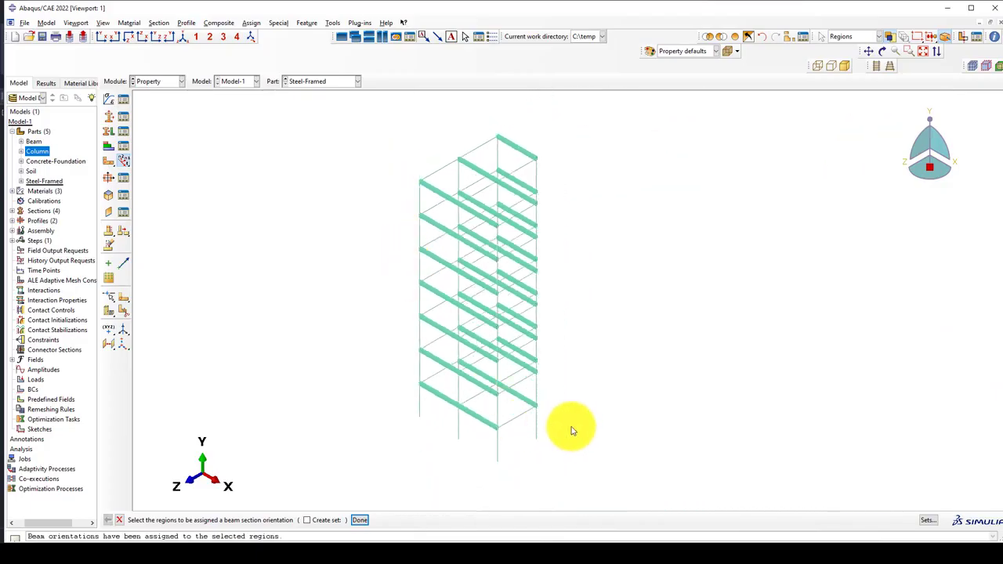
# - Select the Z-direction beams in both bays on all seven levels for the beam section orientation
pyautogui.click(144, 39)
pyautogui.click(161, 38)
pyautogui.scroll(-1, 298, 241)
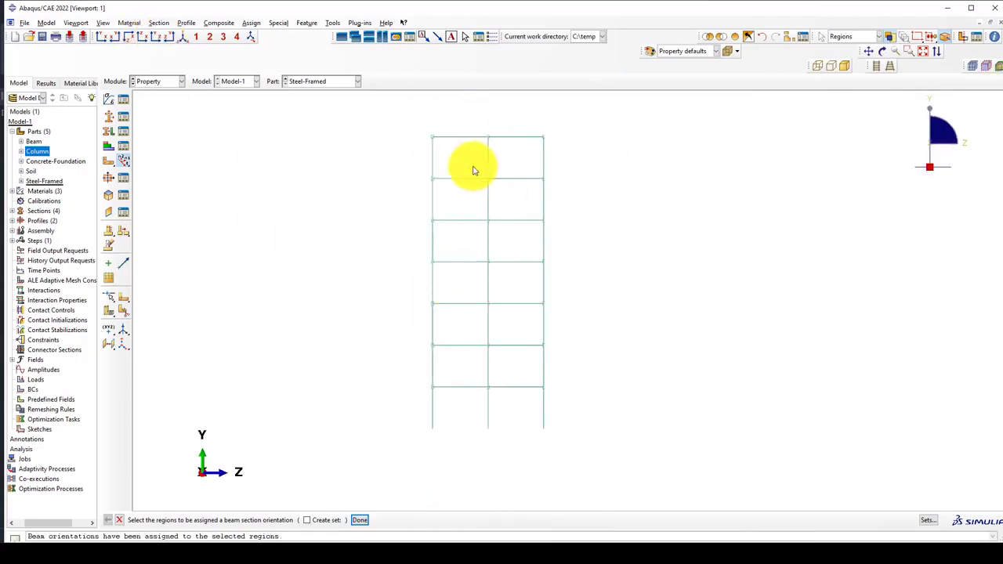
pyautogui.moveTo(470, 123); pyautogui.dragTo(444, 415)
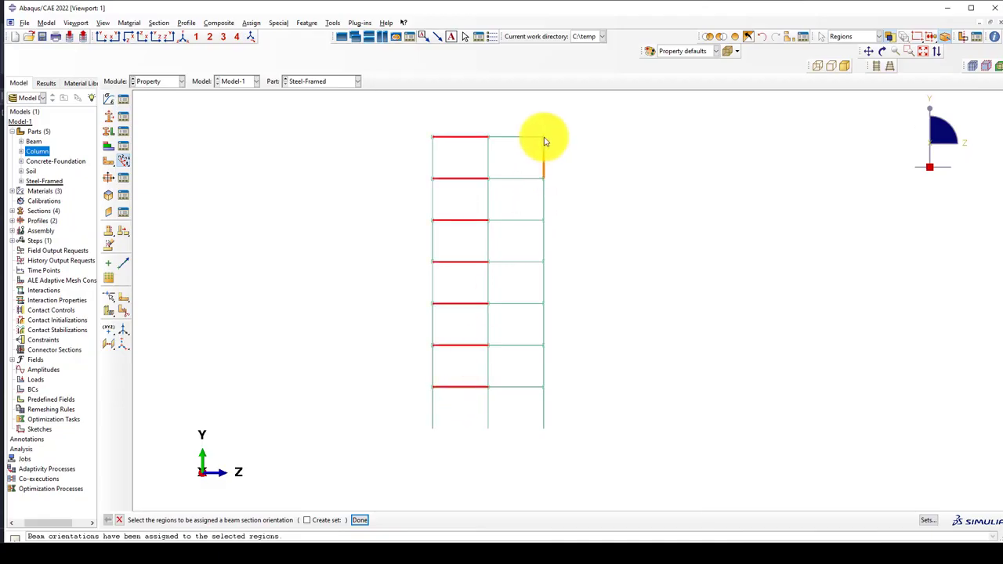
pyautogui.moveTo(526, 127); pyautogui.dragTo(511, 427)
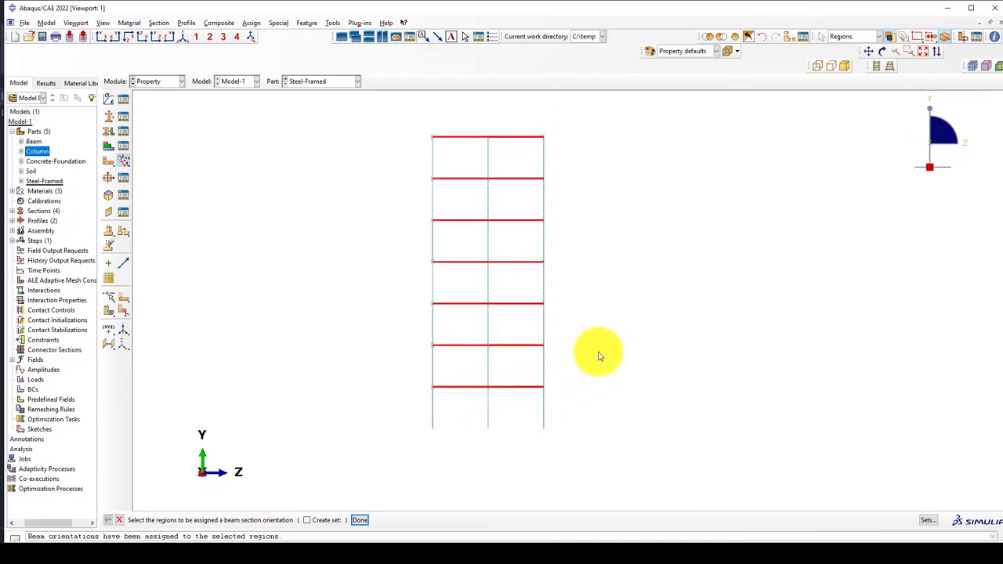
pyautogui.middleClick(599, 354)
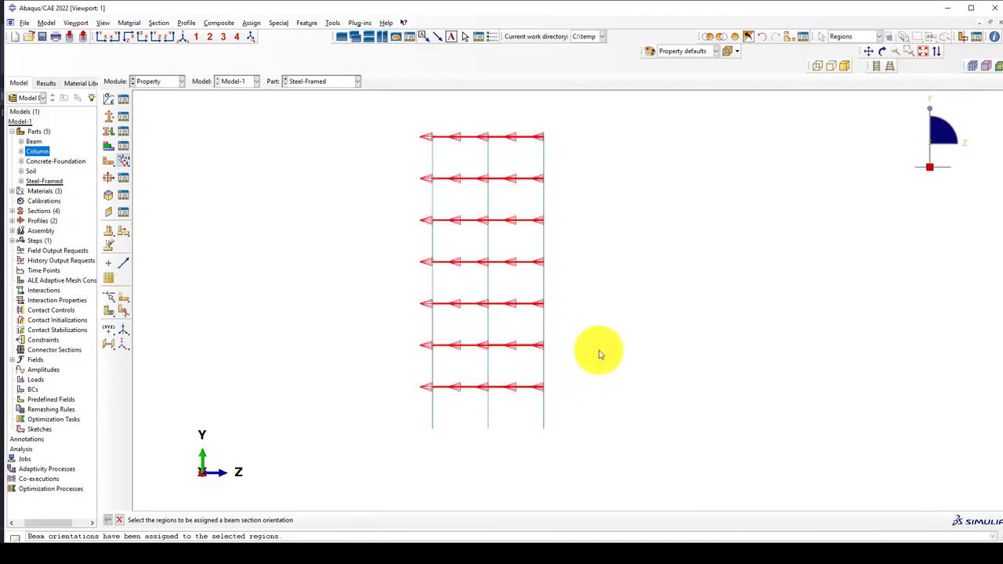
# - Try n1 directions 0,0,-1 and 0,0,1 for the selected Z-direction beams
pyautogui.middleClick(370, 291)
pyautogui.click(504, 304)
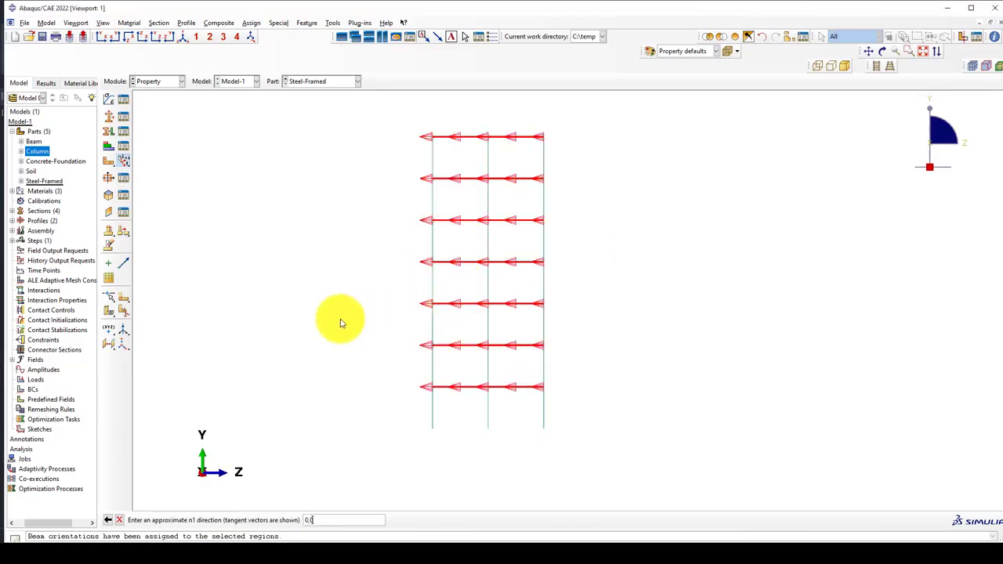
pyautogui.write('0,0,1')
pyautogui.press('Return')
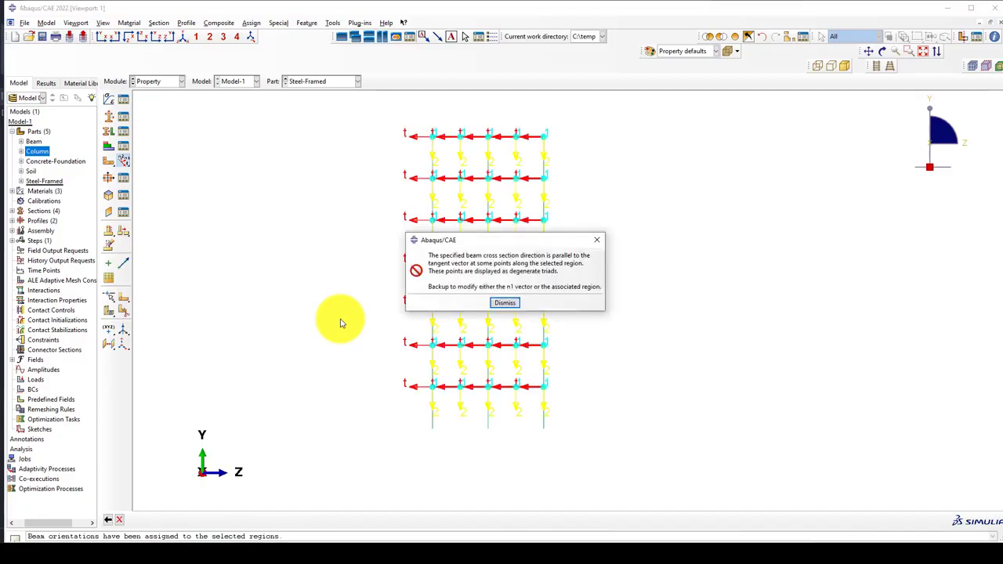
pyautogui.click(503, 304)
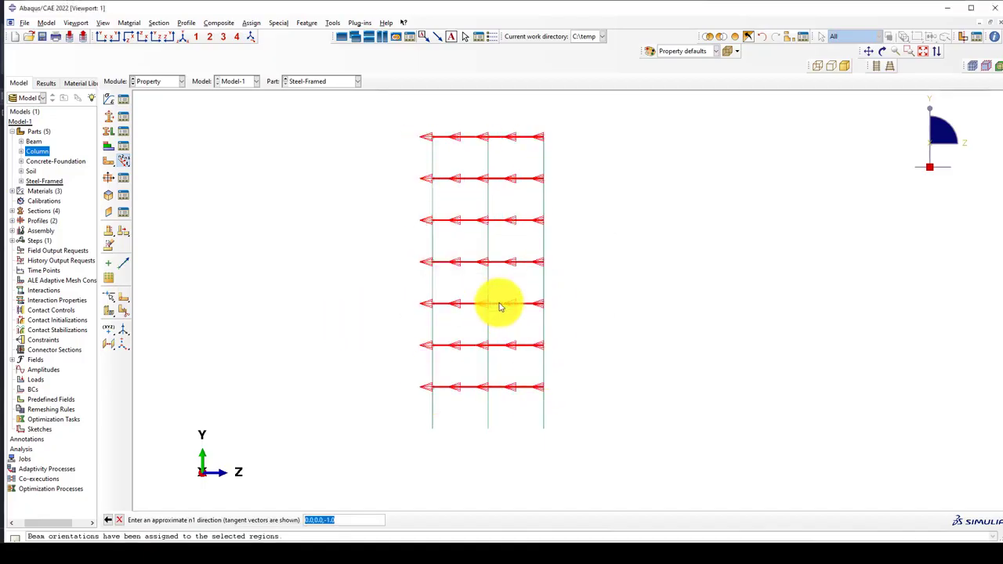
# - Assign the selected Z-direction beams a section orientation with n1 along X and show the frame isometrically
pyautogui.press('Return')
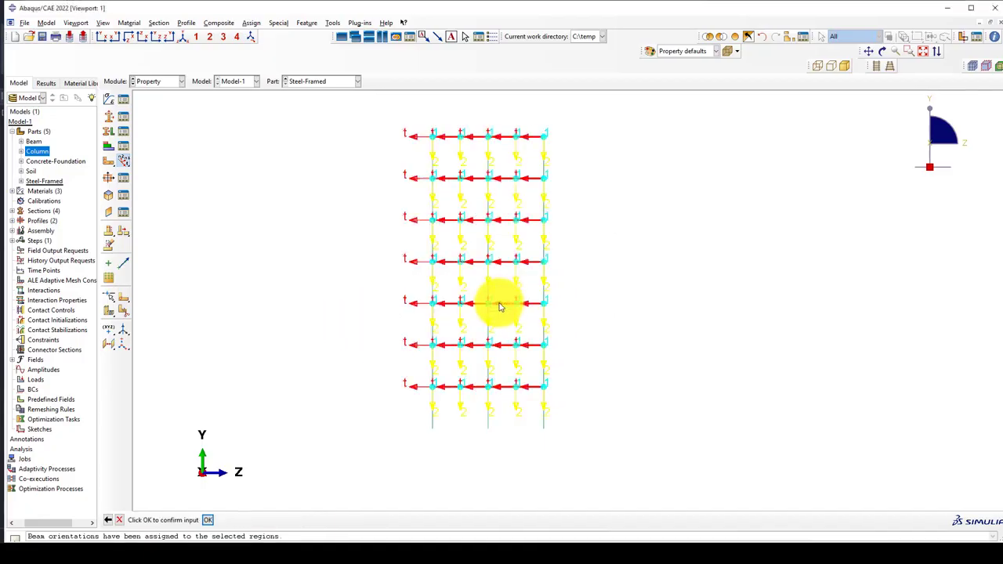
pyautogui.click(208, 519)
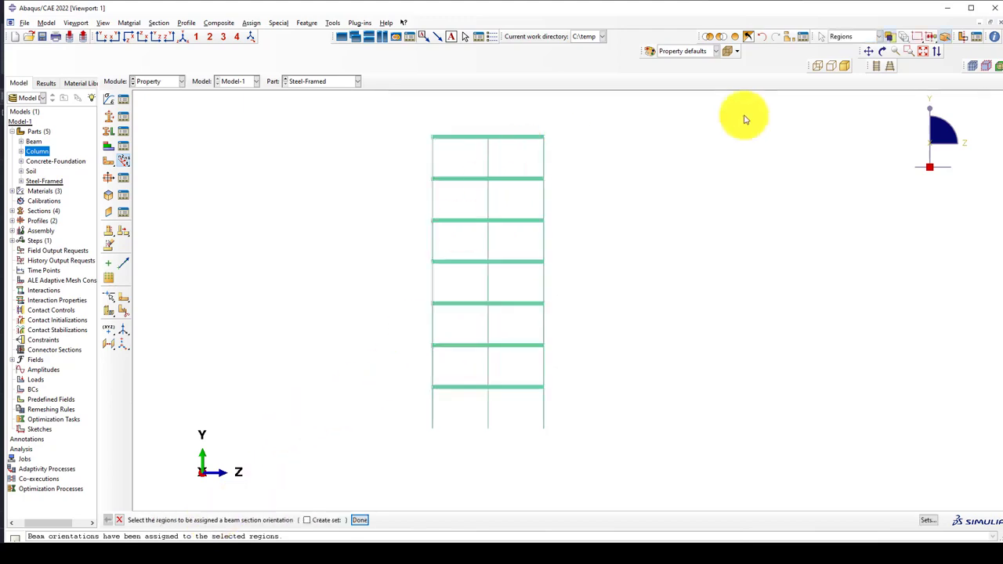
pyautogui.click(184, 37)
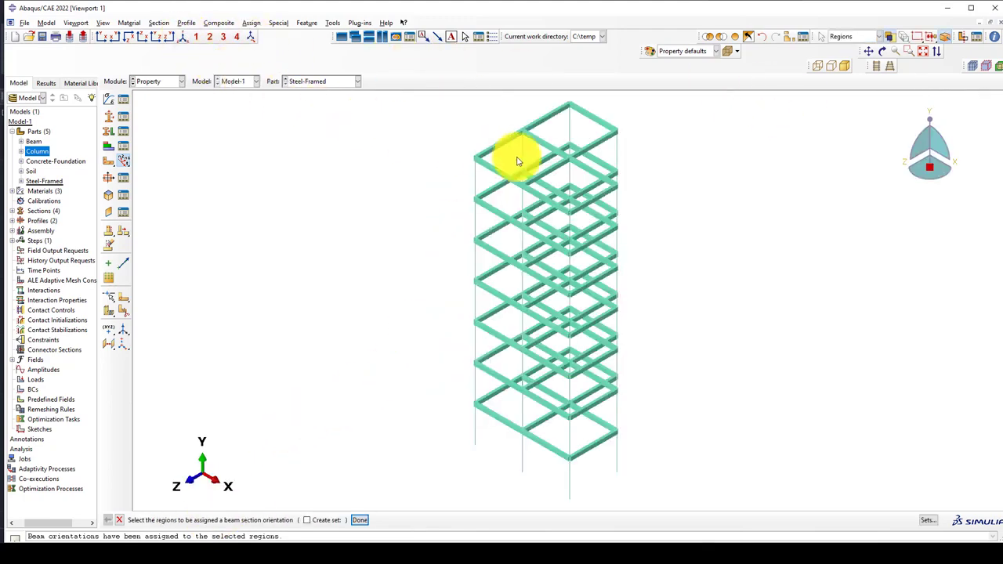
# - Select the columns of all seven storeys in the X-Y view for the beam section orientation
pyautogui.scroll(-7, 599, 137)
pyautogui.scroll(-5, 557, 176)
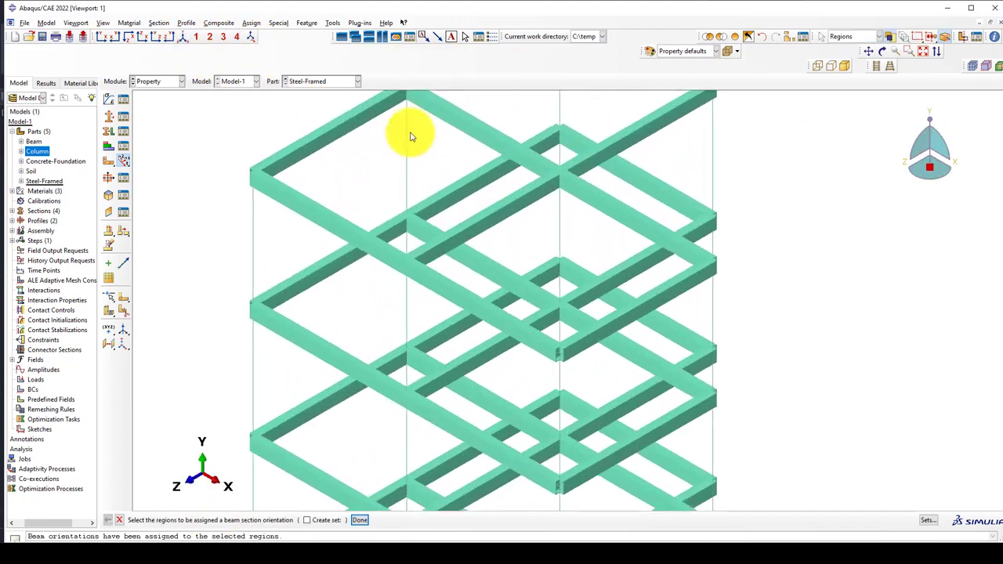
pyautogui.scroll(8, 451, 283)
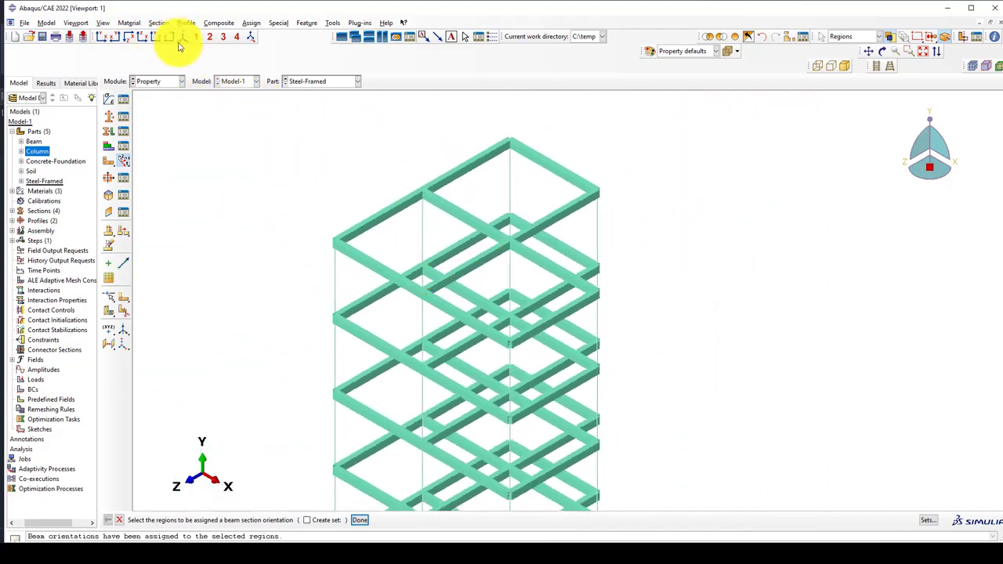
pyautogui.click(106, 37)
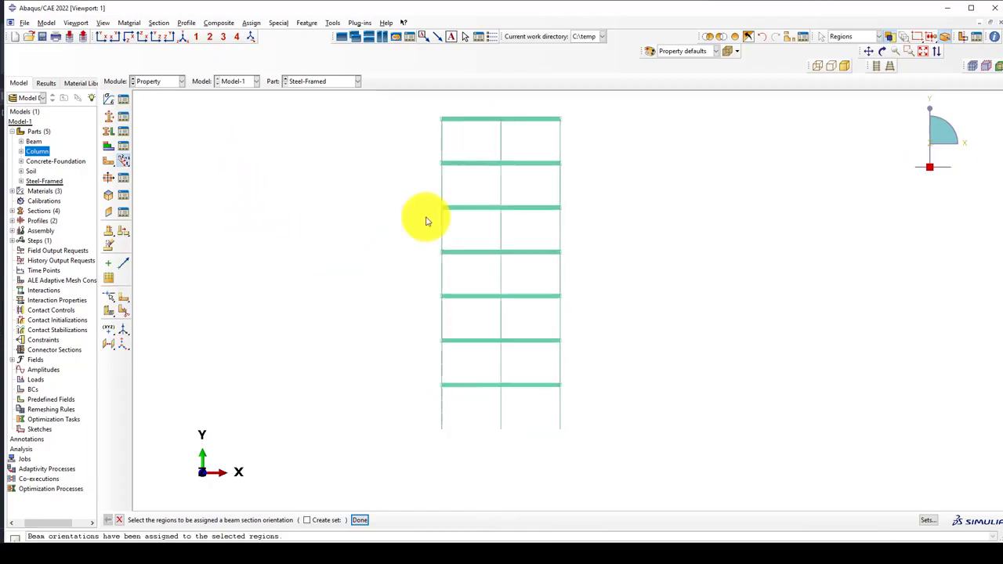
pyautogui.moveTo(584, 141); pyautogui.dragTo(407, 149)
pyautogui.moveTo(580, 181); pyautogui.dragTo(400, 194)
pyautogui.moveTo(577, 216); pyautogui.dragTo(397, 235)
pyautogui.moveTo(592, 269); pyautogui.dragTo(416, 281)
pyautogui.moveTo(596, 314); pyautogui.dragTo(366, 326)
pyautogui.moveTo(585, 354); pyautogui.dragTo(437, 381)
pyautogui.moveTo(587, 400); pyautogui.dragTo(354, 413)
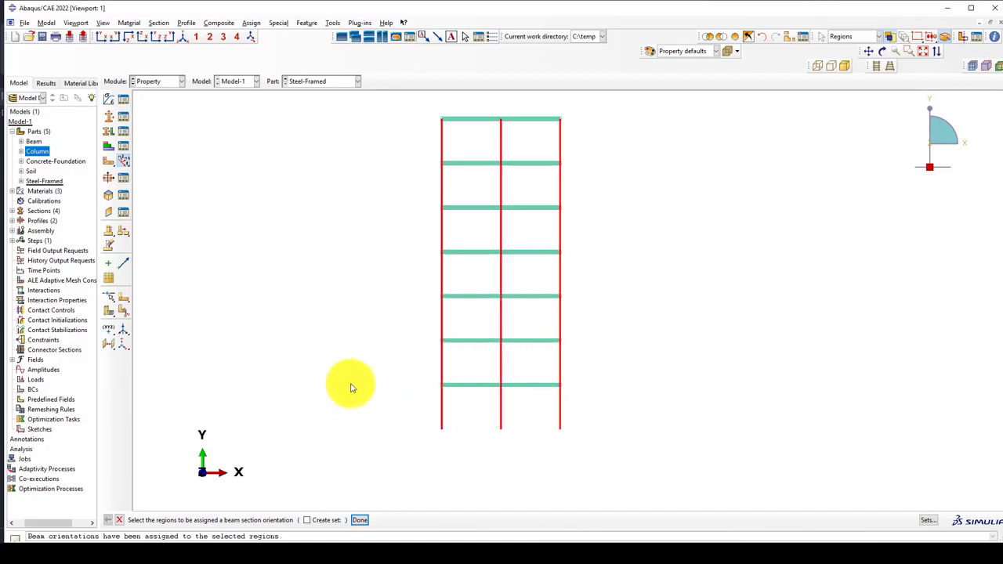
# - Assign the selected columns a beam section orientation with an approximate n1 direction of 0.0,0.0,-1.0
pyautogui.click(194, 39)
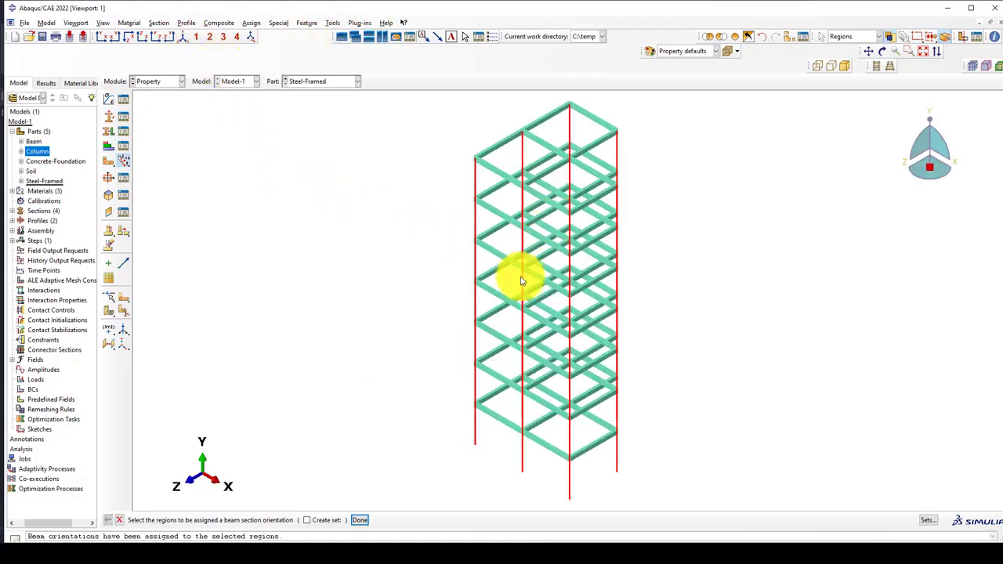
pyautogui.moveTo(551, 302)
pyautogui.keyDown('ctrl'); pyautogui.keyDown('alt'); pyautogui.mouseDown()
pyautogui.moveTo(421, 291)
pyautogui.moveTo(403, 306)
pyautogui.moveTo(495, 290)
pyautogui.moveTo(552, 302)
pyautogui.mouseUp(); pyautogui.keyUp('alt'); pyautogui.keyUp('ctrl')
pyautogui.middleClick(365, 283)
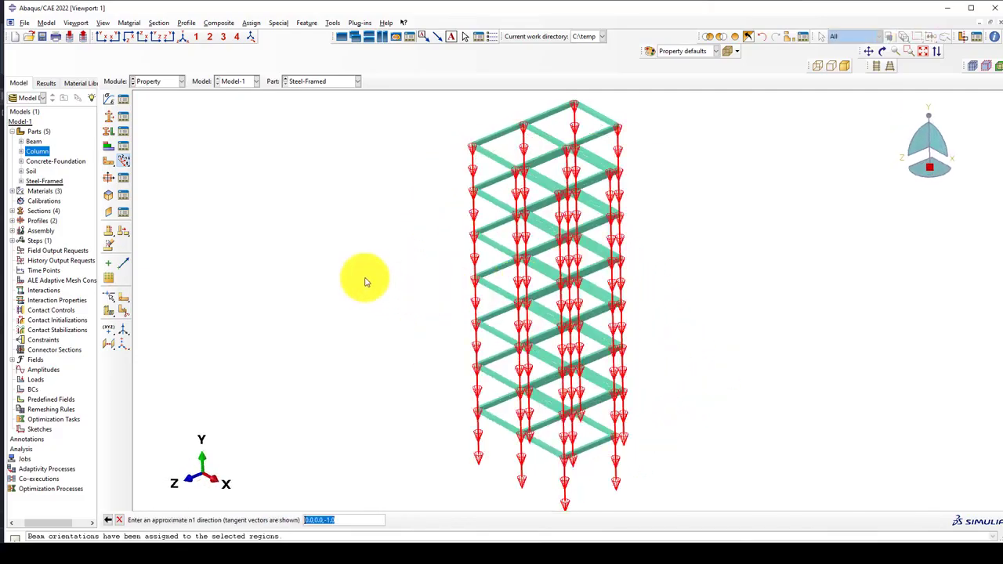
pyautogui.middleClick(338, 339)
pyautogui.click(209, 520)
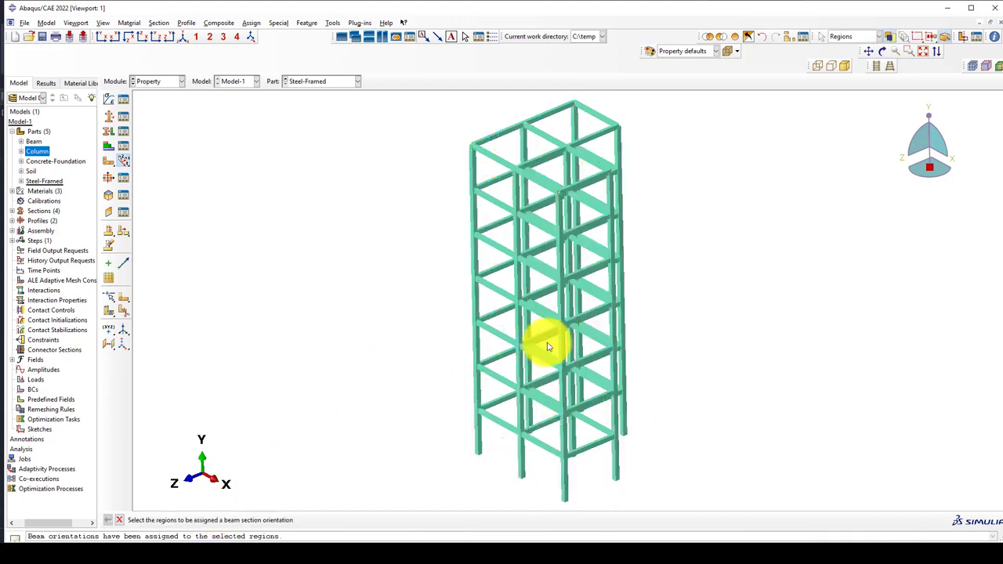
pyautogui.scroll(3, 459, 147)
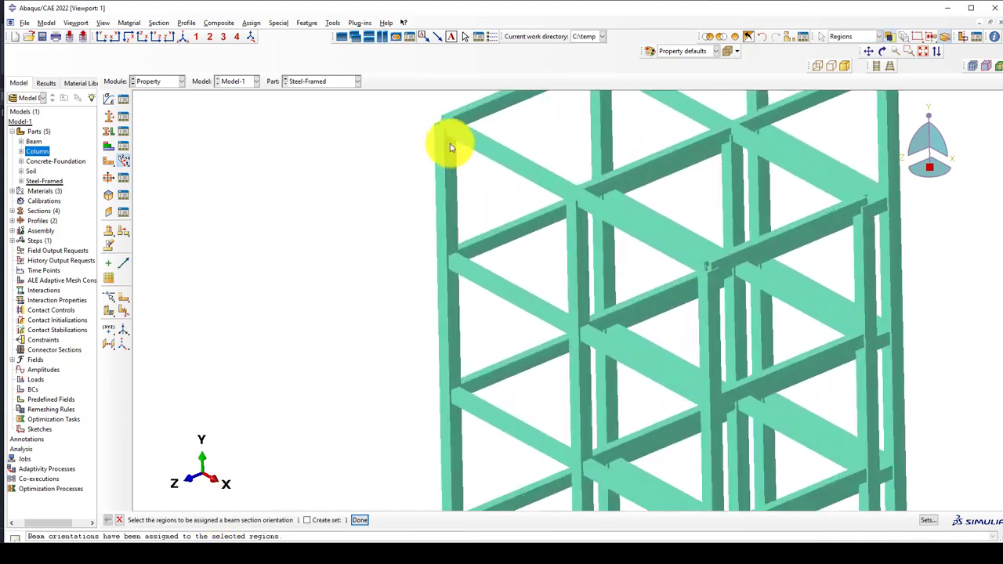
pyautogui.scroll(-3, 396, 179)
pyautogui.moveTo(674, 342); pyautogui.dragTo(572, 355)
pyautogui.keyDown('ctrl'); pyautogui.keyDown('alt'); pyautogui.moveTo(567, 305); pyautogui.dragTo(557, 370); pyautogui.keyUp('alt'); pyautogui.keyUp('ctrl')
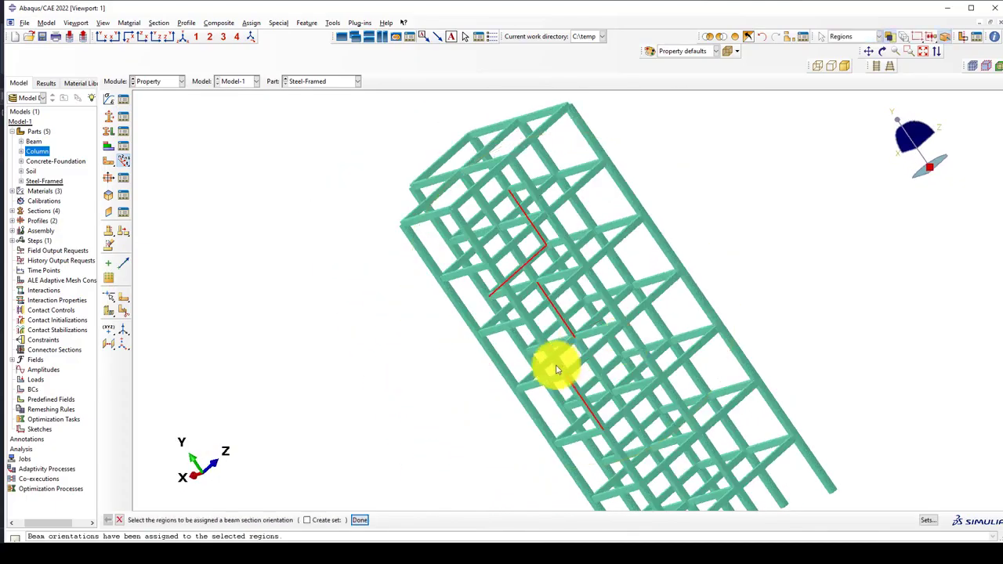
pyautogui.middleClick(556, 369)
pyautogui.middleClick(614, 284)
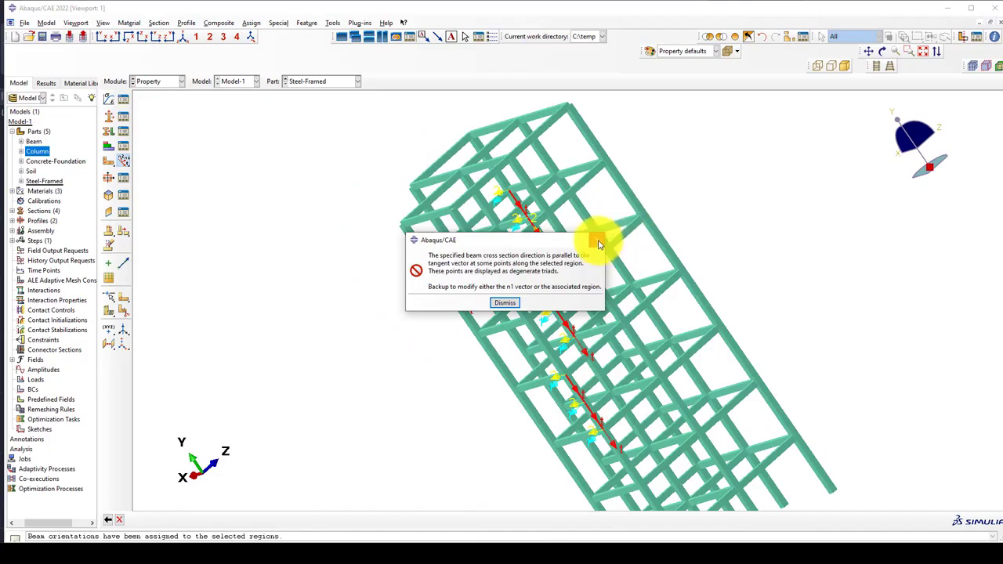
pyautogui.press('Return')
# - Switch to the Assembly module and enable rendering of beam profiles in the assembly display
pyautogui.click(172, 82)
pyautogui.click(157, 115)
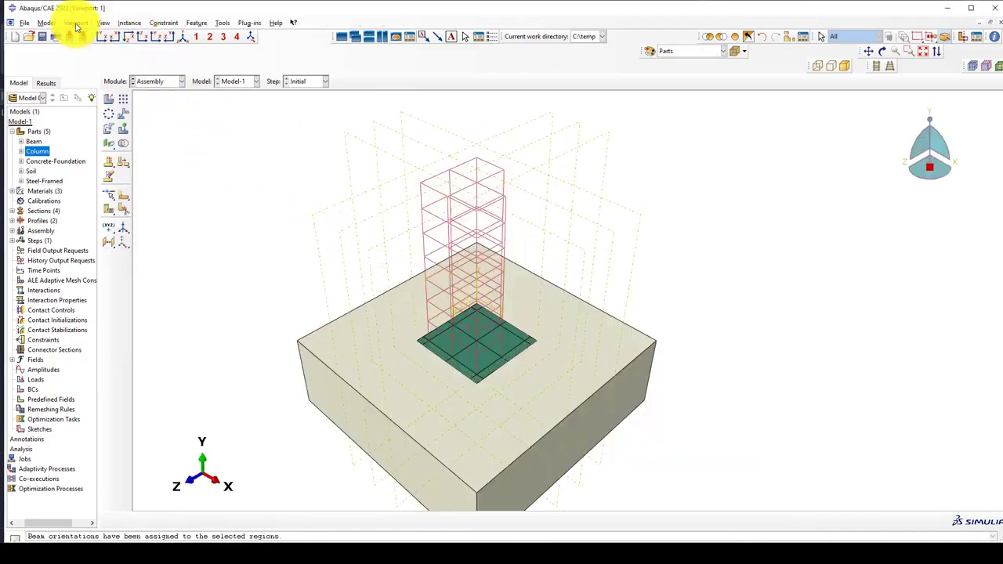
pyautogui.click(102, 23)
pyautogui.click(155, 216)
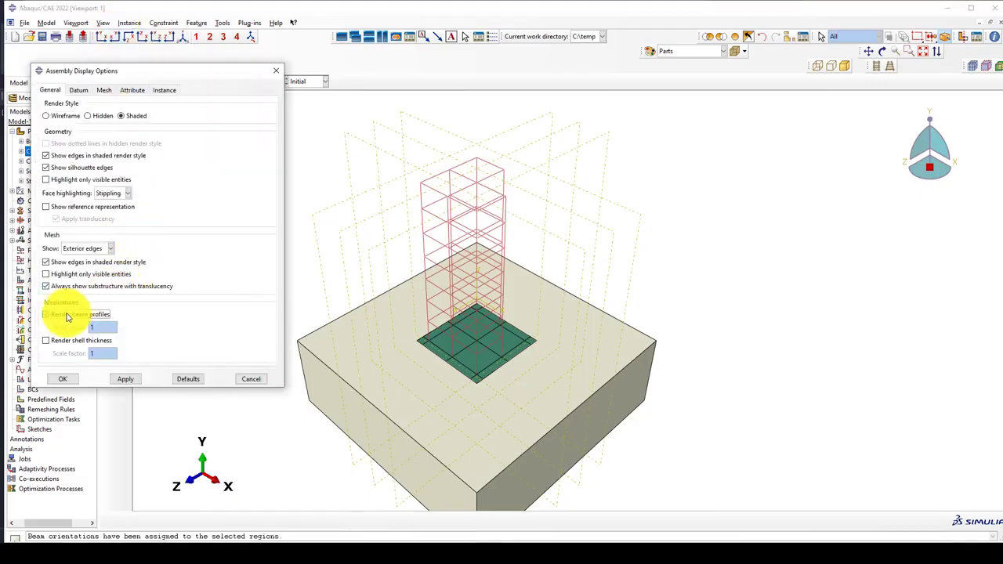
pyautogui.click(78, 314)
pyautogui.click(73, 379)
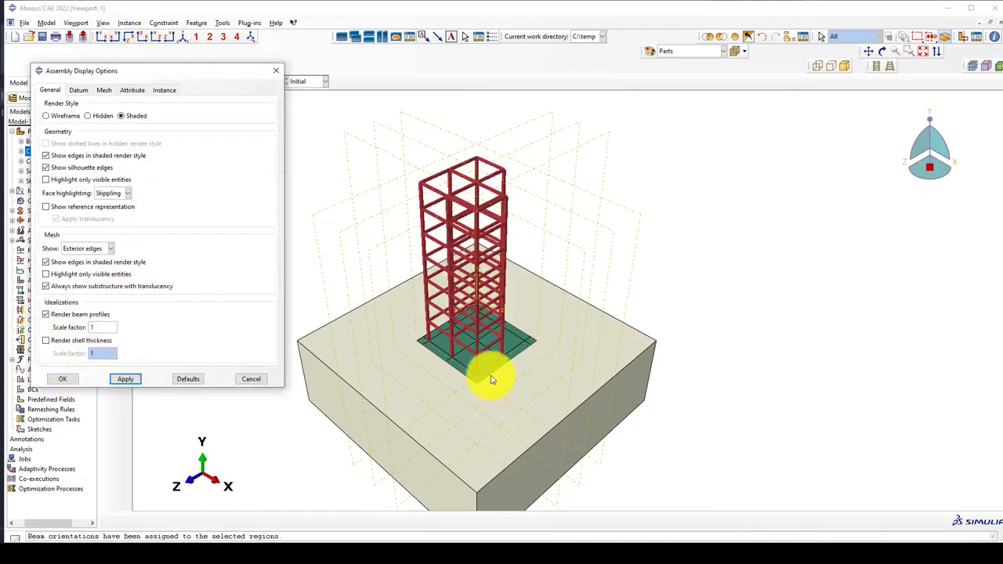
pyautogui.click(251, 378)
# - Examine the rendered steel frame and its column bases on the concrete foundation and soil block
pyautogui.scroll(-5, 483, 357)
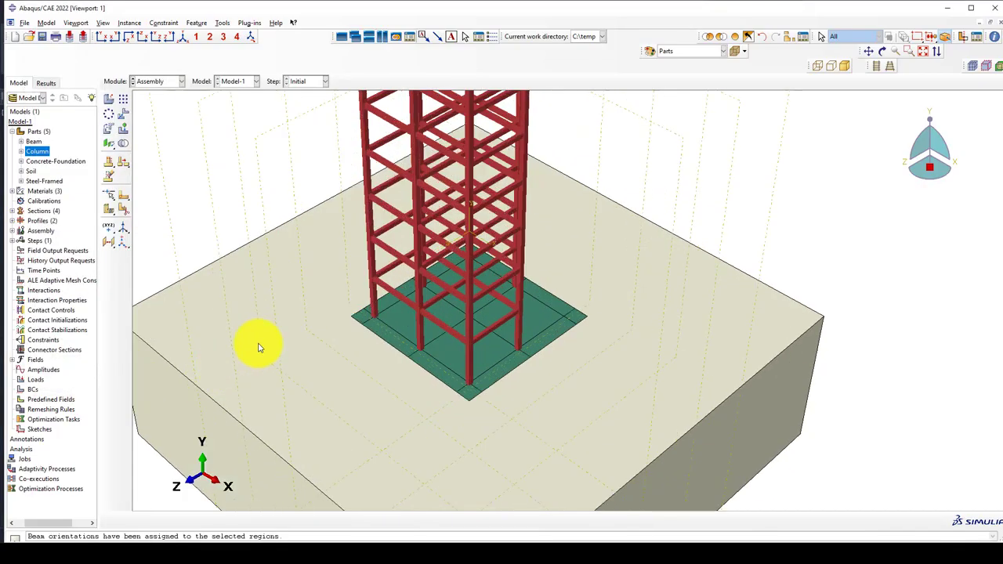
pyautogui.scroll(5, 482, 331)
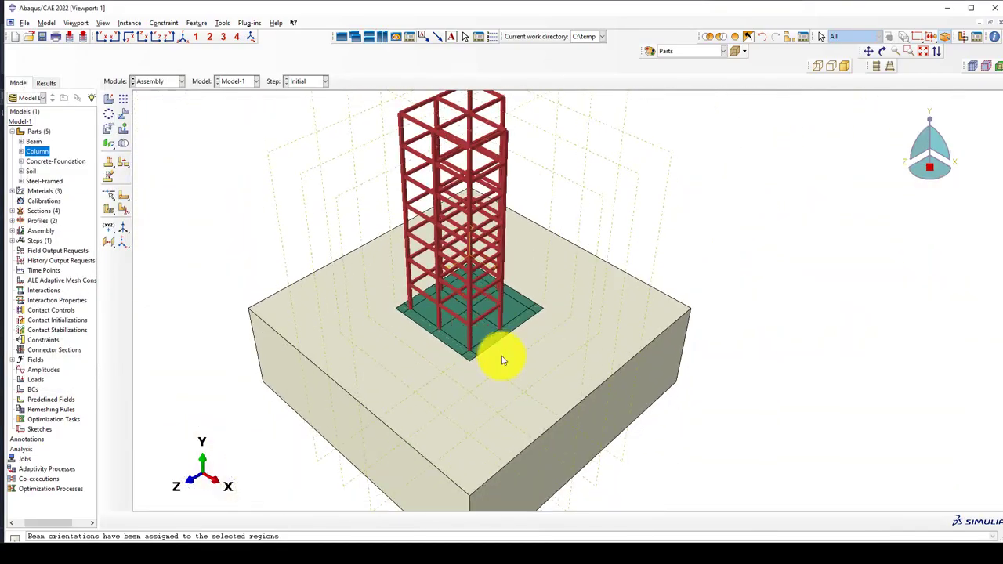
pyautogui.keyDown('ctrl'); pyautogui.keyDown('alt'); pyautogui.moveTo(475, 376); pyautogui.dragTo(430, 350, button='middle'); pyautogui.keyUp('alt'); pyautogui.keyUp('ctrl')
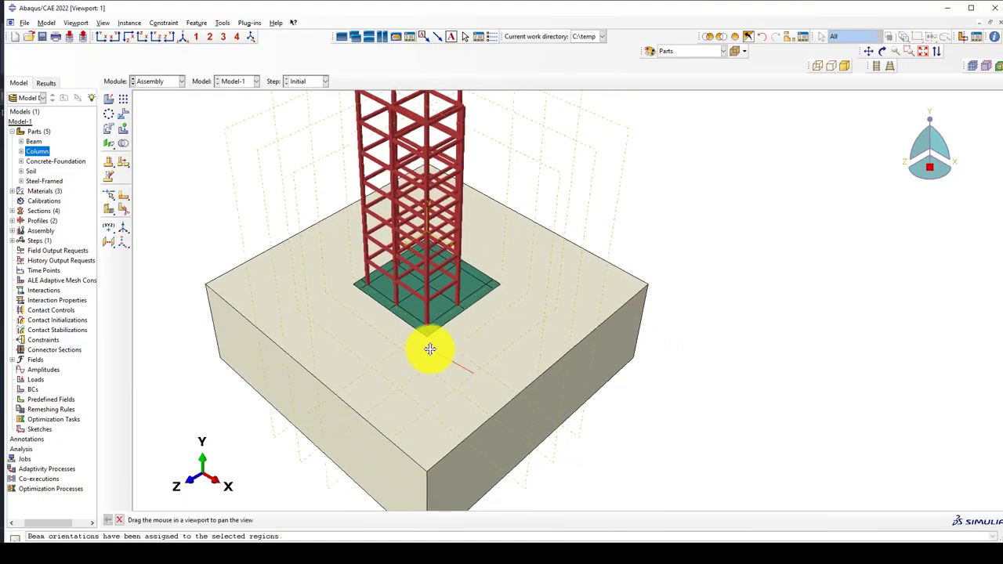
pyautogui.moveTo(473, 326)
pyautogui.keyDown('ctrl'); pyautogui.keyDown('alt'); pyautogui.mouseDown(button='right')
pyautogui.moveTo(351, 273)
pyautogui.moveTo(420, 320)
pyautogui.mouseUp(button='right'); pyautogui.keyUp('alt'); pyautogui.keyUp('ctrl')
pyautogui.scroll(-3, 436, 335)
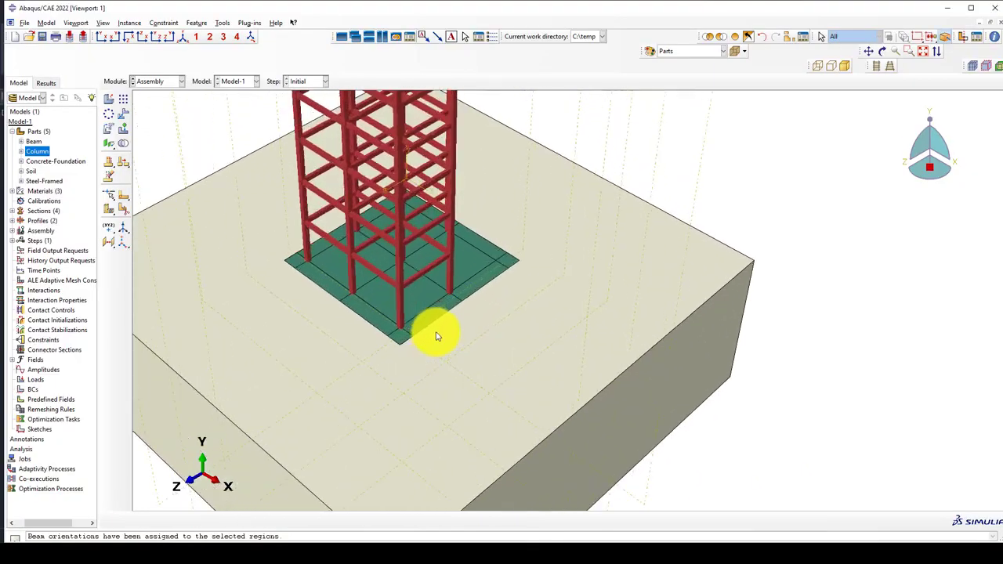
pyautogui.scroll(6, 436, 336)
pyautogui.scroll(2, 437, 335)
pyautogui.keyDown('ctrl'); pyautogui.keyDown('alt'); pyautogui.moveTo(362, 279); pyautogui.dragTo(399, 305, button='right'); pyautogui.keyUp('alt'); pyautogui.keyUp('ctrl')
pyautogui.keyDown('ctrl'); pyautogui.keyDown('alt'); pyautogui.moveTo(421, 340); pyautogui.dragTo(459, 258); pyautogui.keyUp('alt'); pyautogui.keyUp('ctrl')
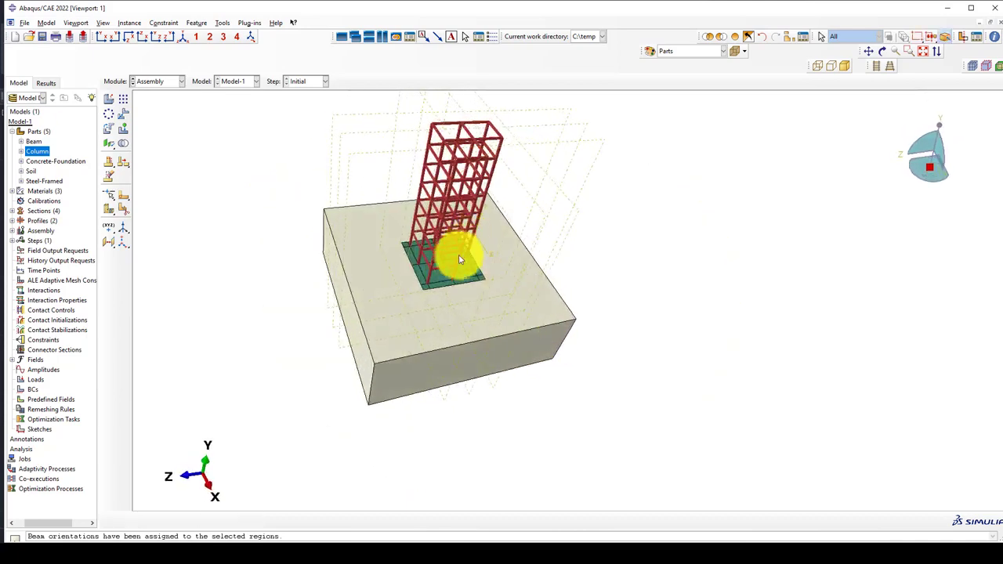
pyautogui.scroll(-2, 354, 237)
# - Create a linear perturbation Frequency step named Frequncy after the Initial step in the Step module
pyautogui.click(155, 82)
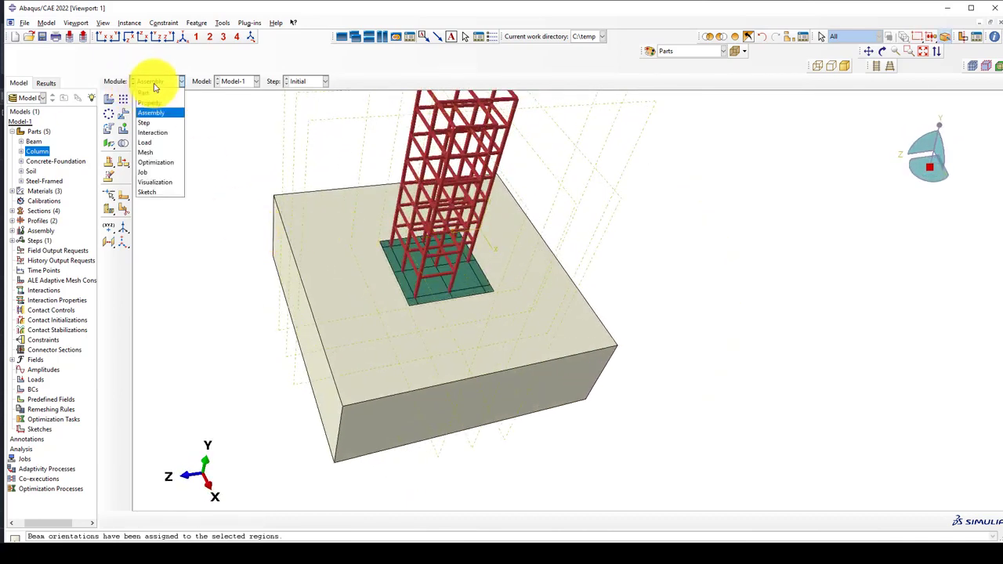
pyautogui.click(164, 123)
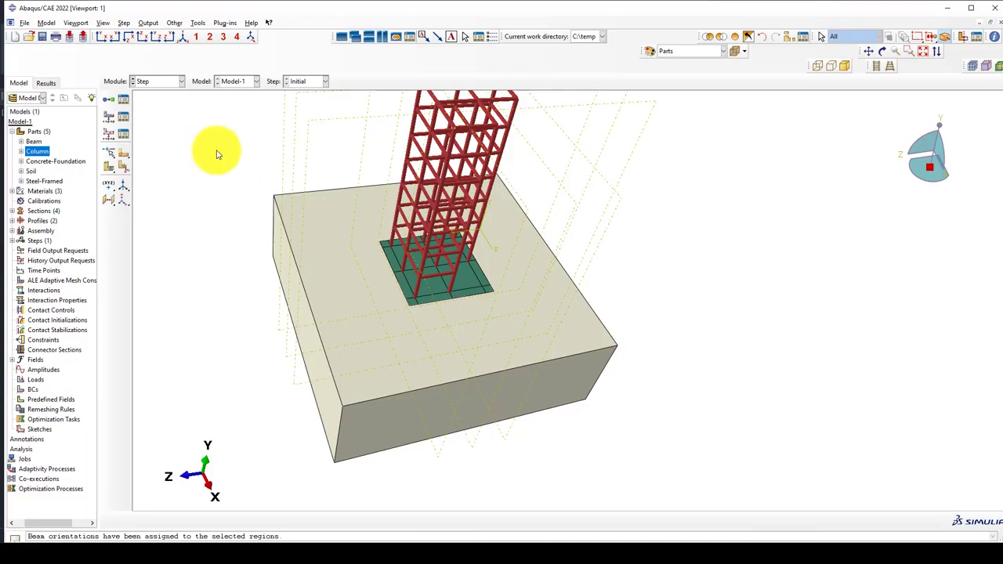
pyautogui.click(126, 100)
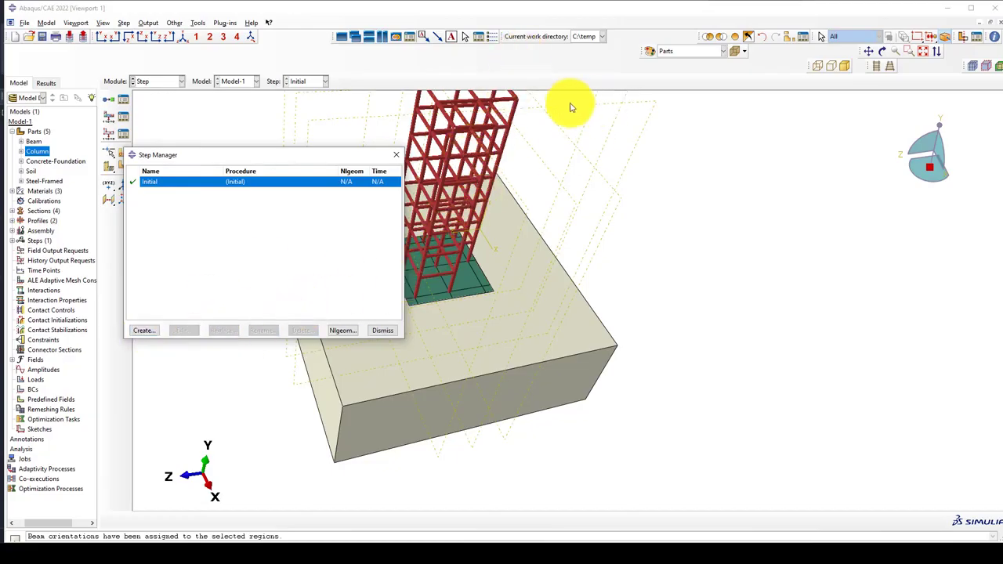
pyautogui.click(147, 332)
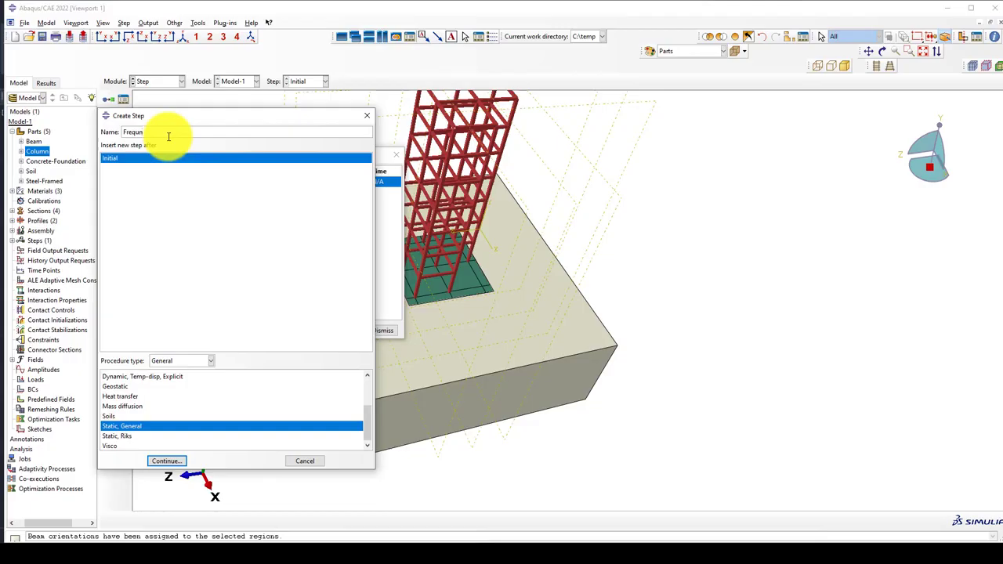
pyautogui.write('Frequncy')
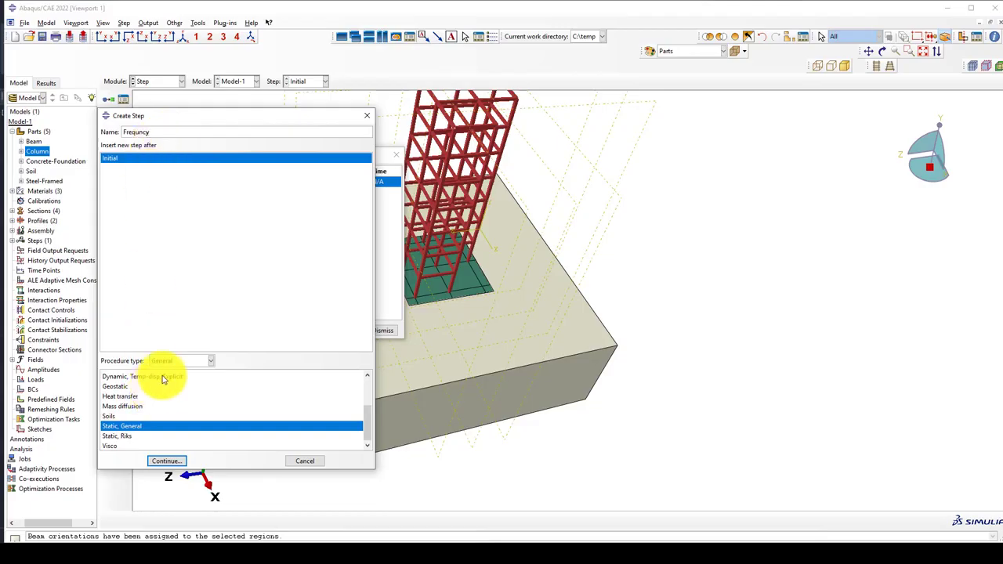
pyautogui.click(174, 383)
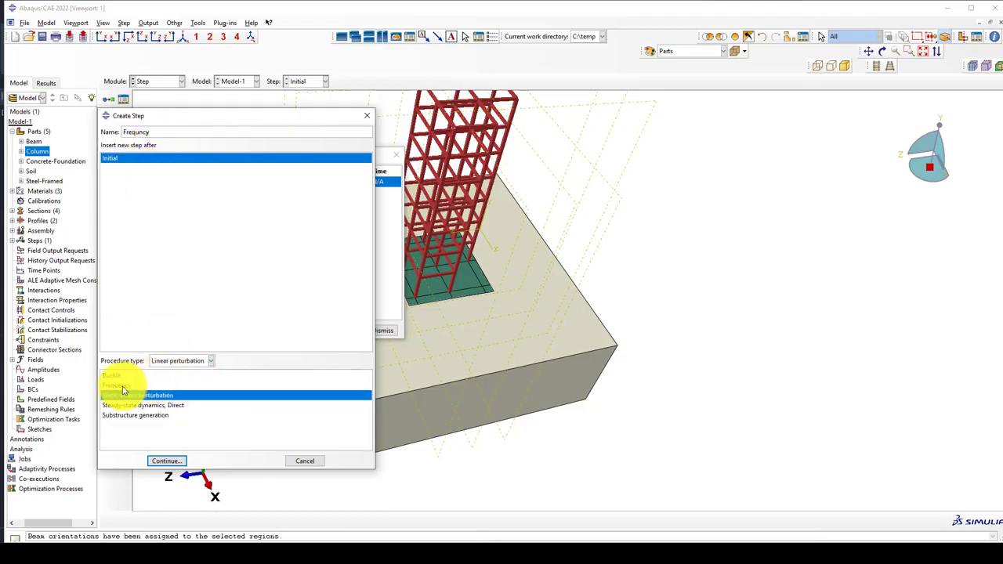
pyautogui.click(121, 385)
pyautogui.click(182, 460)
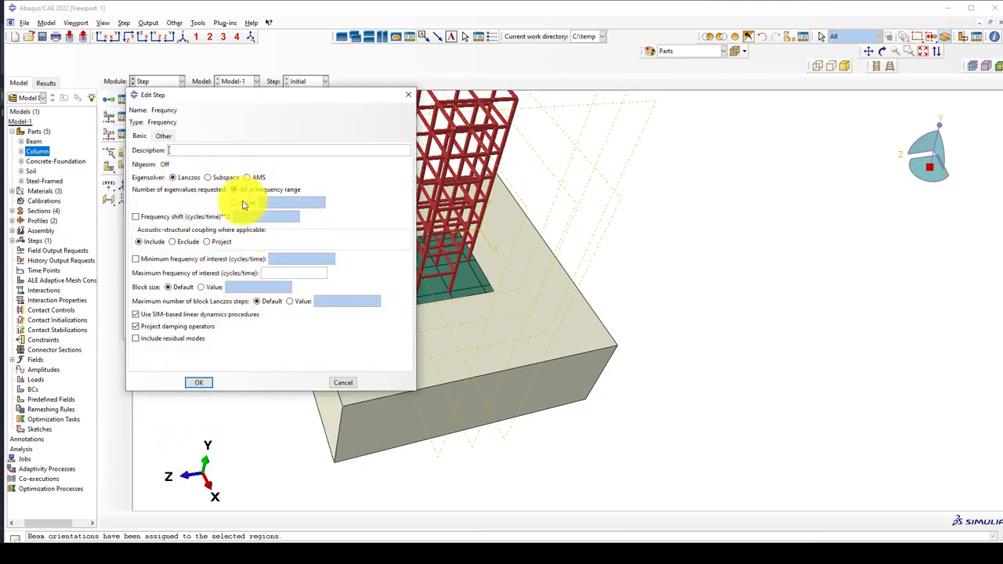
# - Request 20 eigenvalues for the frequency step and close the step manager
pyautogui.click(243, 203)
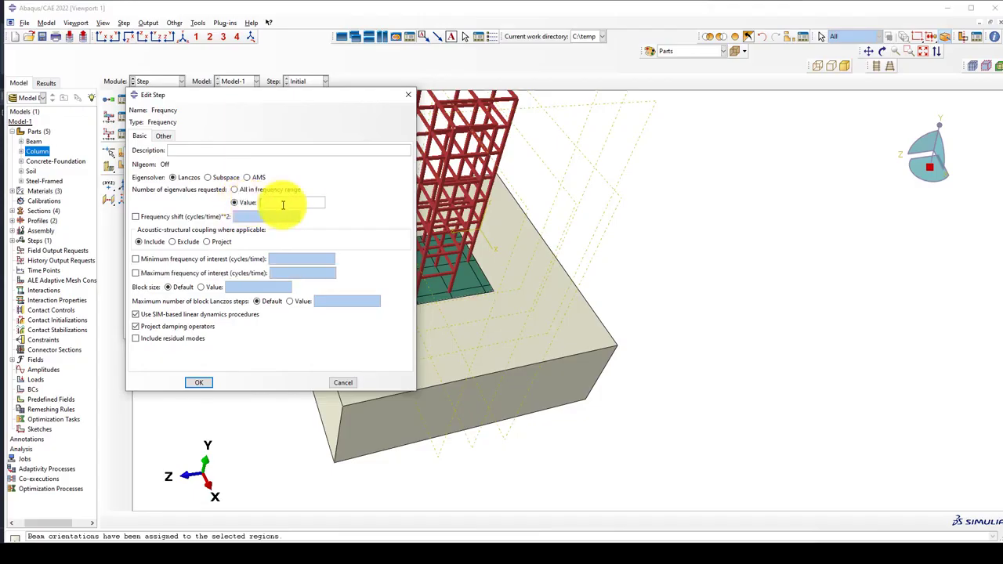
pyautogui.write('20')
pyautogui.click(202, 381)
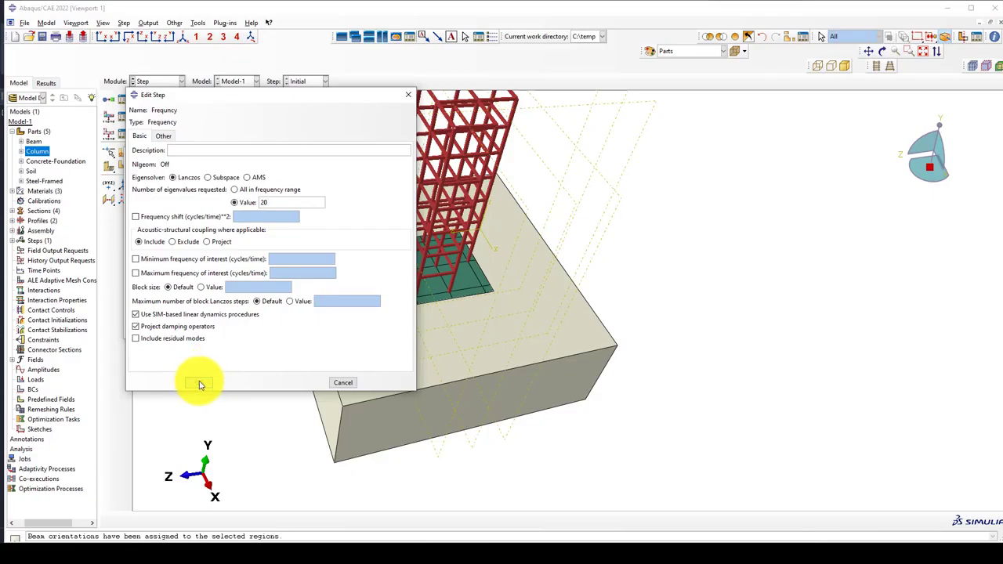
pyautogui.click(386, 333)
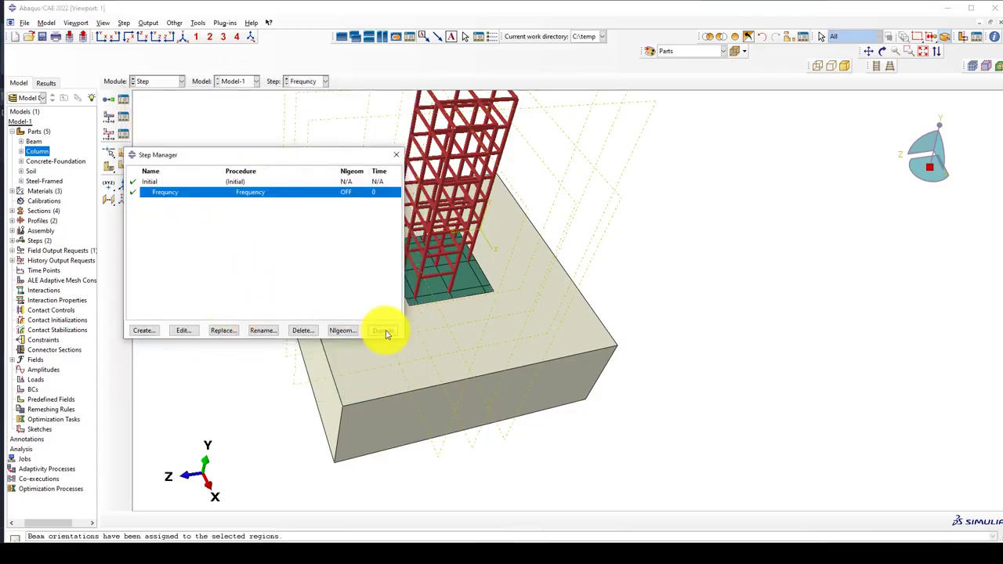
# - Switch to the Interaction module and examine where the columns meet the concrete foundation
pyautogui.click(161, 81)
pyautogui.click(159, 131)
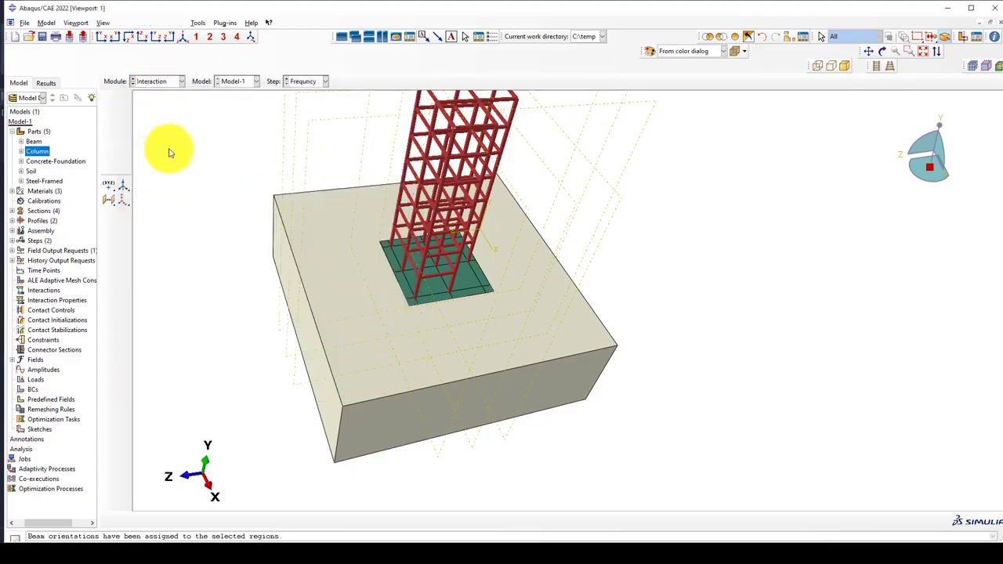
pyautogui.scroll(2, 421, 334)
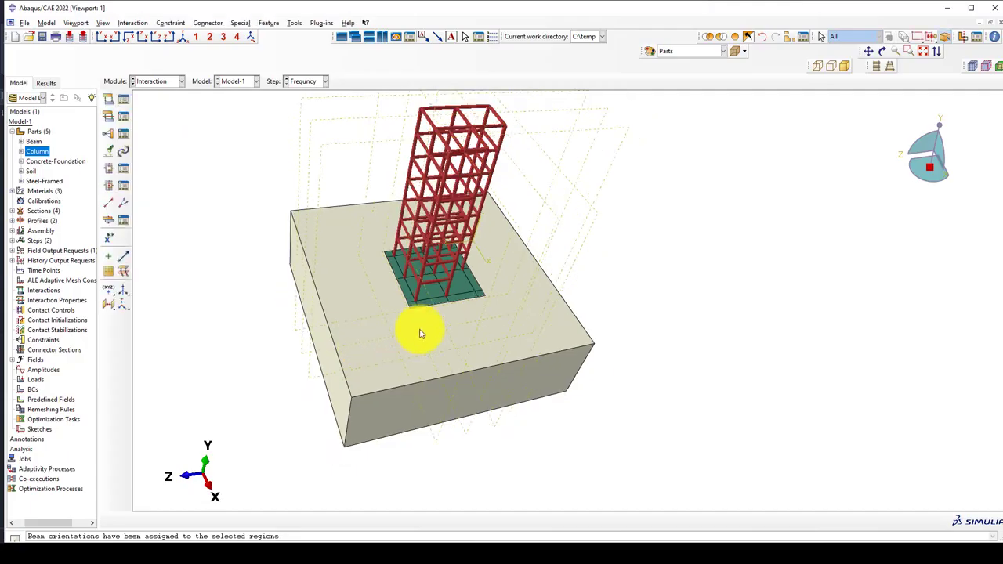
pyautogui.scroll(-4, 410, 278)
pyautogui.scroll(-4, 410, 278)
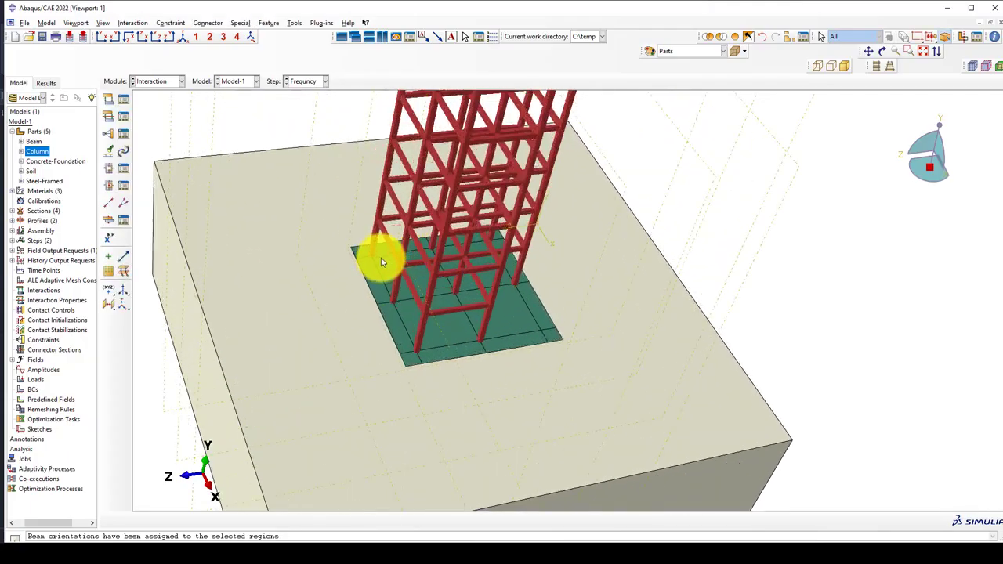
pyautogui.scroll(1, 409, 296)
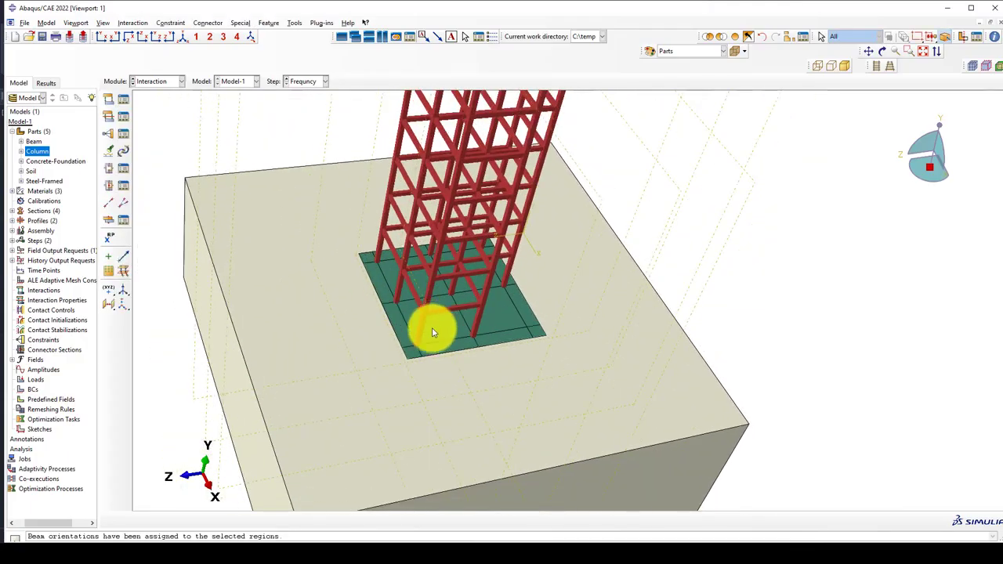
pyautogui.scroll(3, 432, 333)
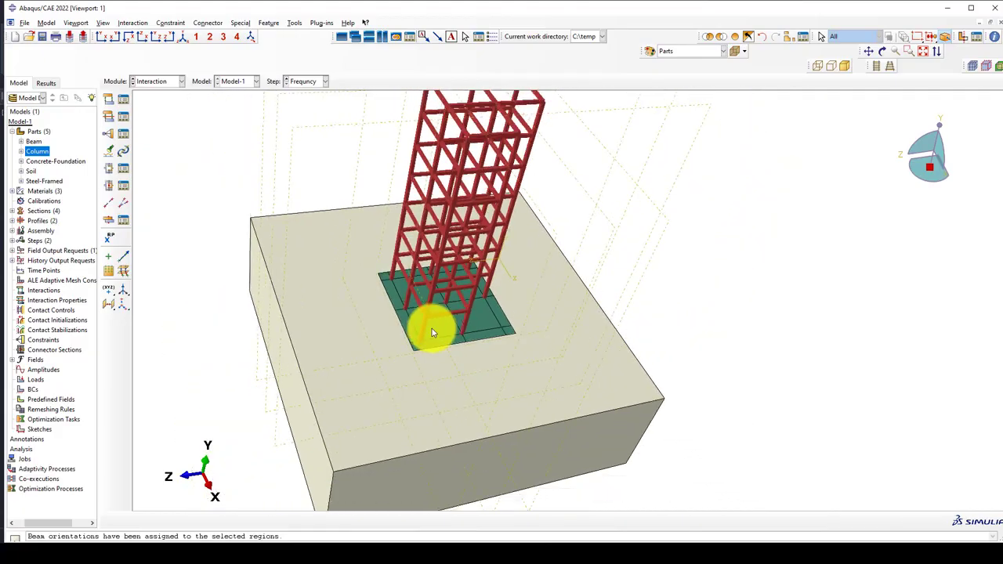
pyautogui.scroll(-2, 432, 329)
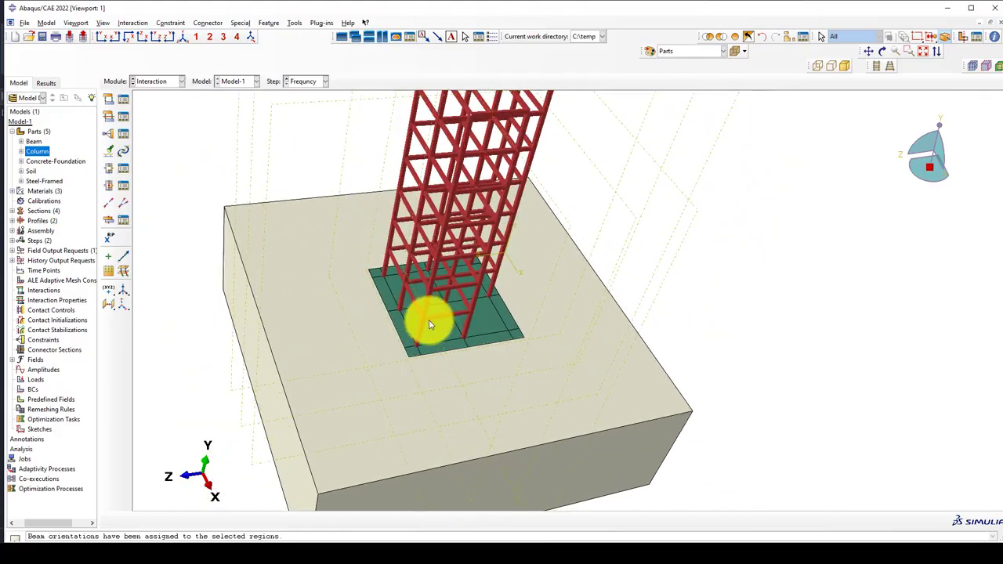
pyautogui.scroll(-1, 429, 325)
pyautogui.scroll(1, 406, 324)
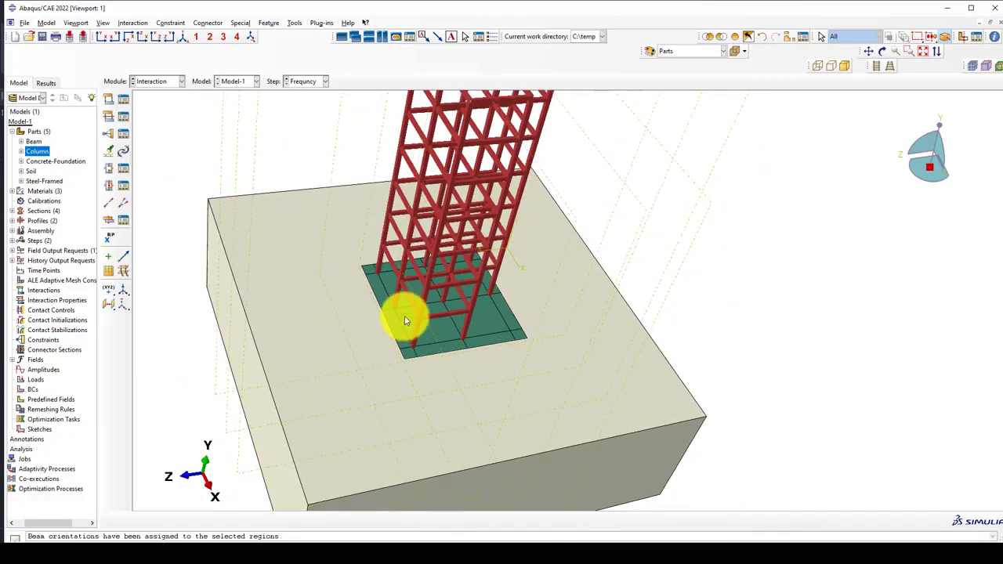
# - Search the whole model for contact pairs within a separation tolerance of 0.4
pyautogui.scroll(-2, 395, 310)
pyautogui.scroll(-1, 396, 318)
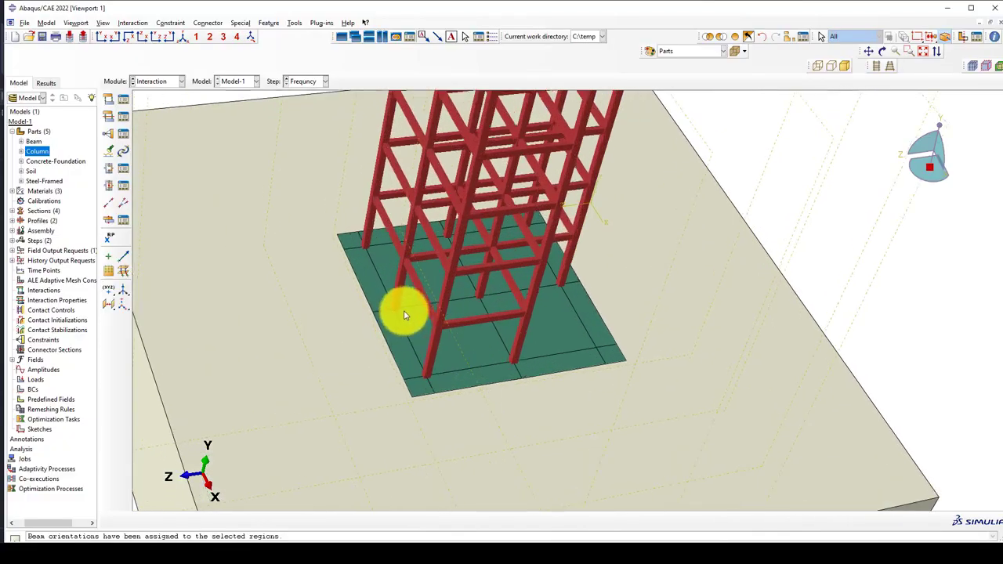
pyautogui.scroll(1, 402, 312)
pyautogui.scroll(1, 404, 326)
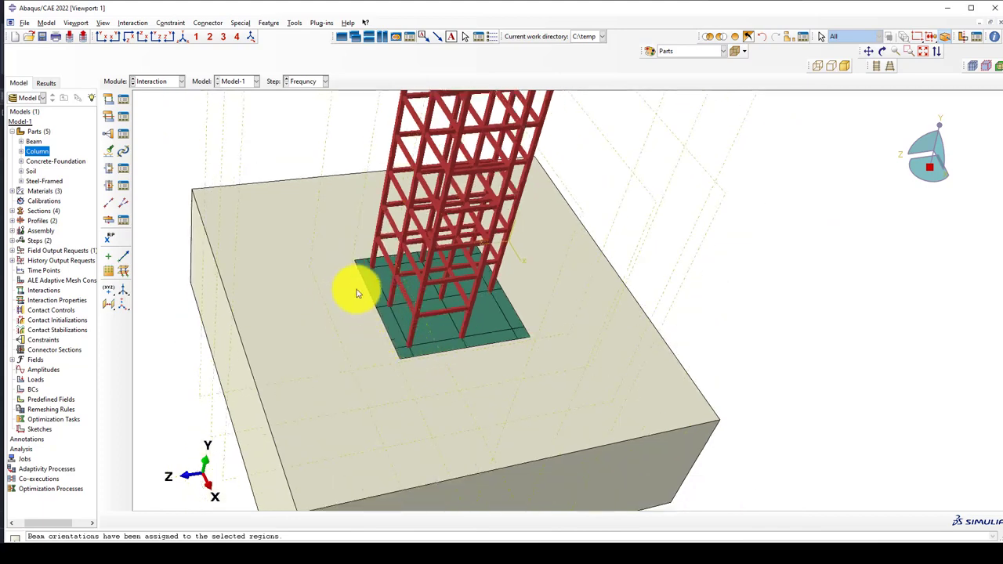
pyautogui.scroll(-1, 508, 345)
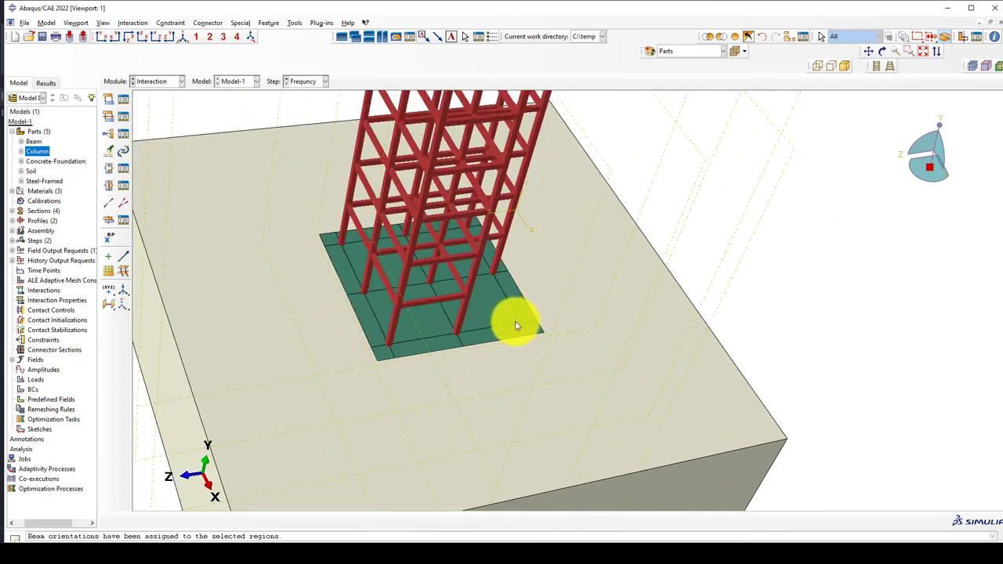
pyautogui.scroll(1, 464, 331)
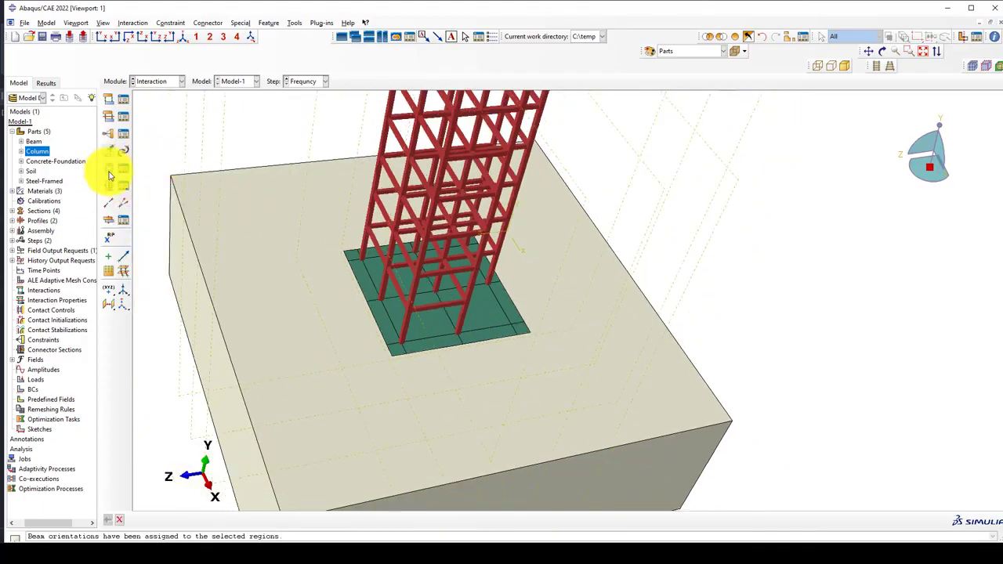
pyautogui.click(110, 174)
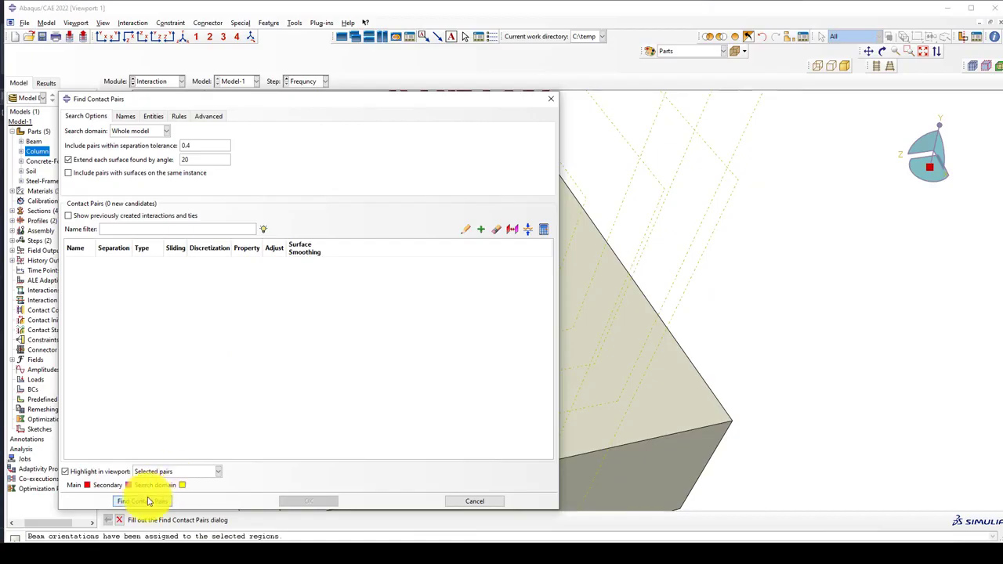
pyautogui.click(148, 502)
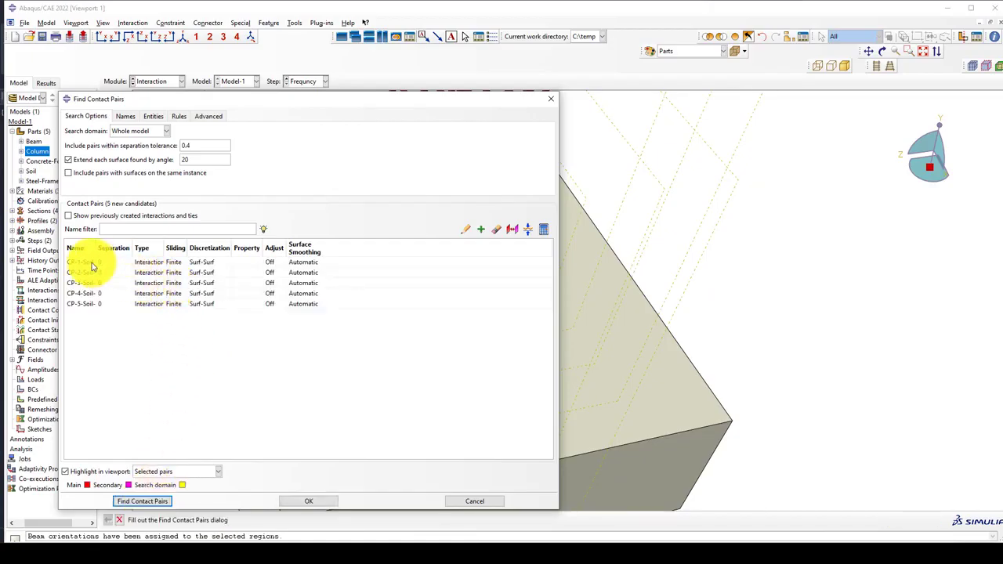
# - Review the candidate contact pairs between the soil and the sides and underside of the concrete foundation
pyautogui.click(90, 264)
pyautogui.scroll(-8, 706, 242)
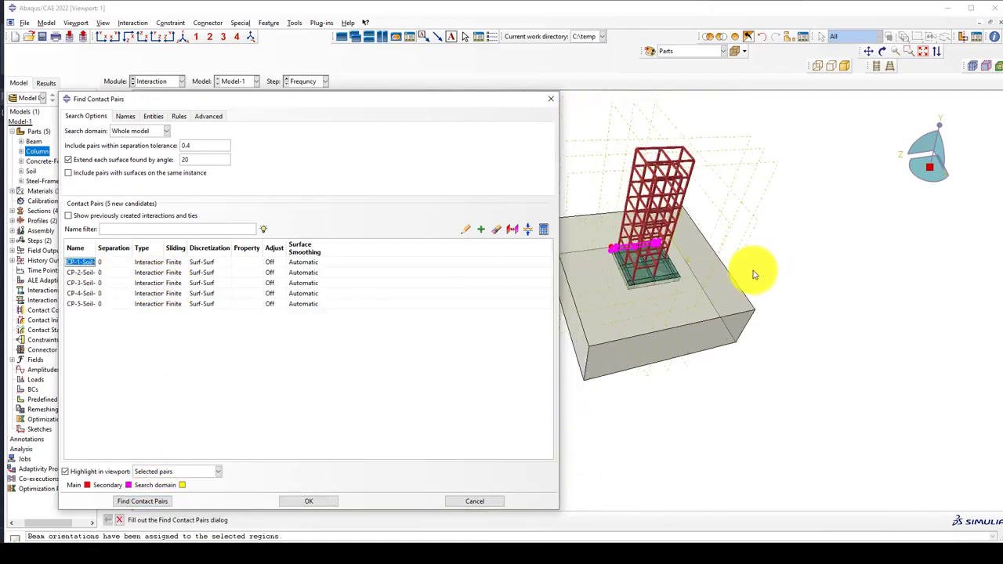
pyautogui.scroll(10, 649, 250)
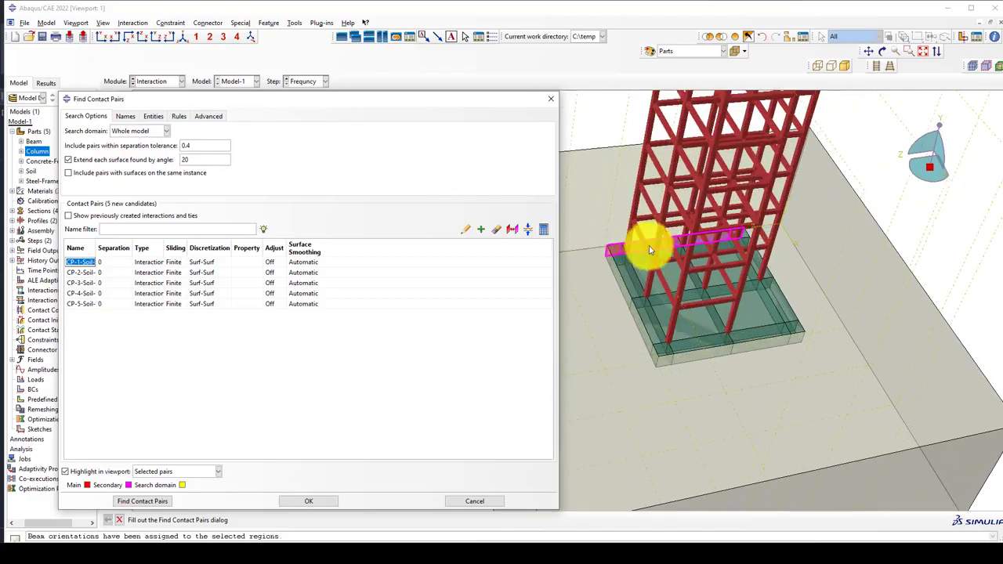
pyautogui.click(82, 272)
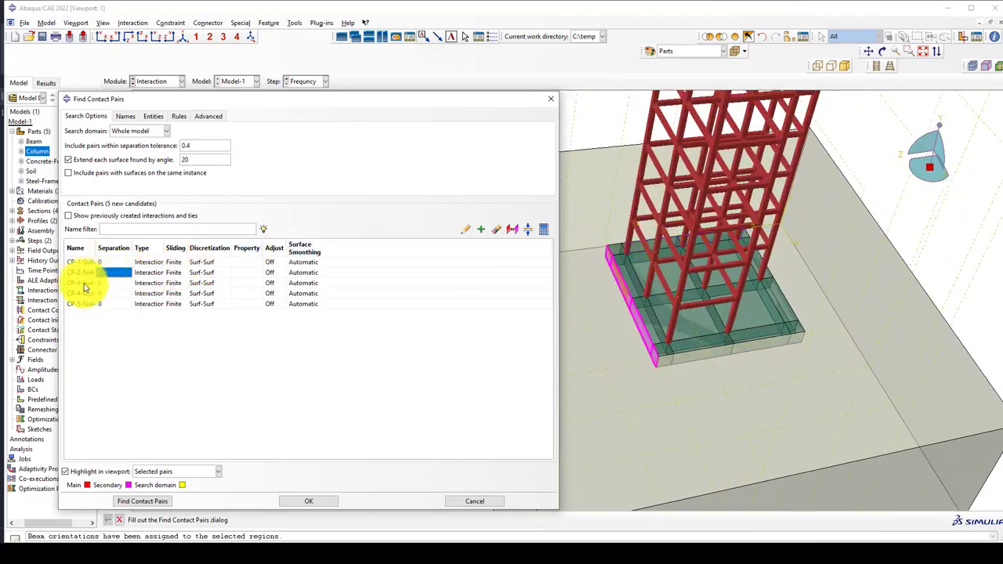
pyautogui.click(86, 292)
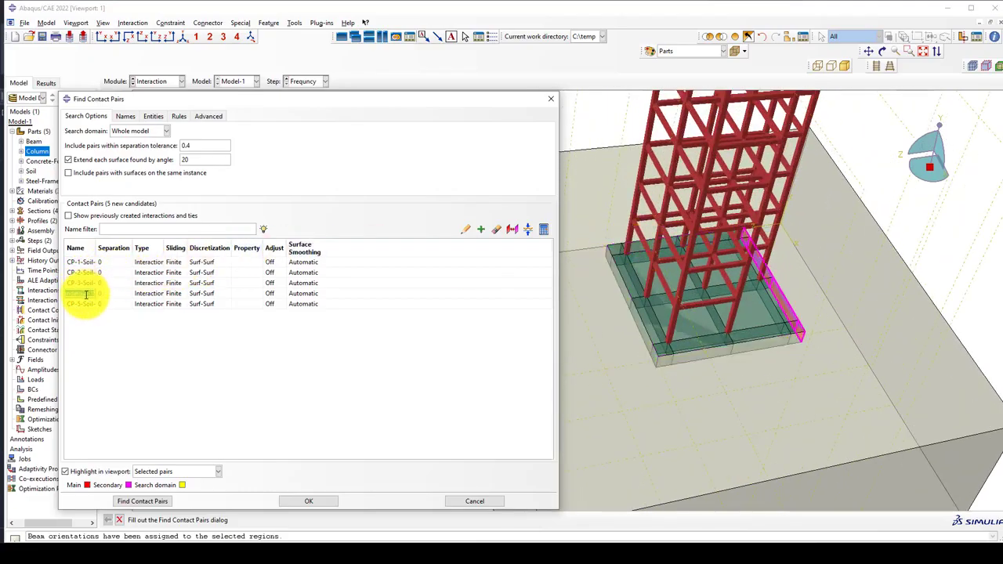
pyautogui.doubleClick(83, 305)
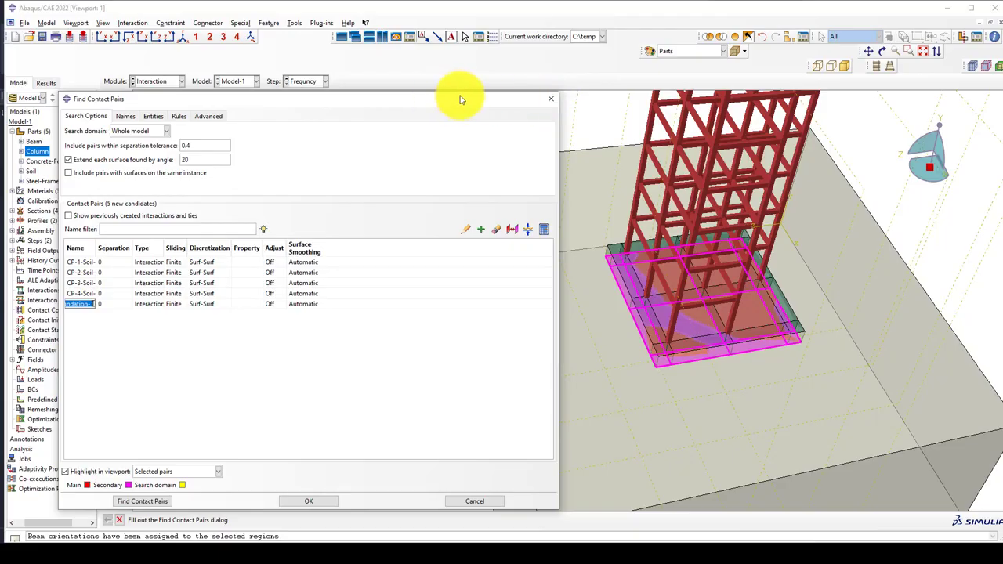
# - Create a contact interaction property with tangential behavior using the Penalty friction formulation and a friction coefficient of 0.3
pyautogui.moveTo(459, 93); pyautogui.dragTo(403, 198)
pyautogui.click(111, 119)
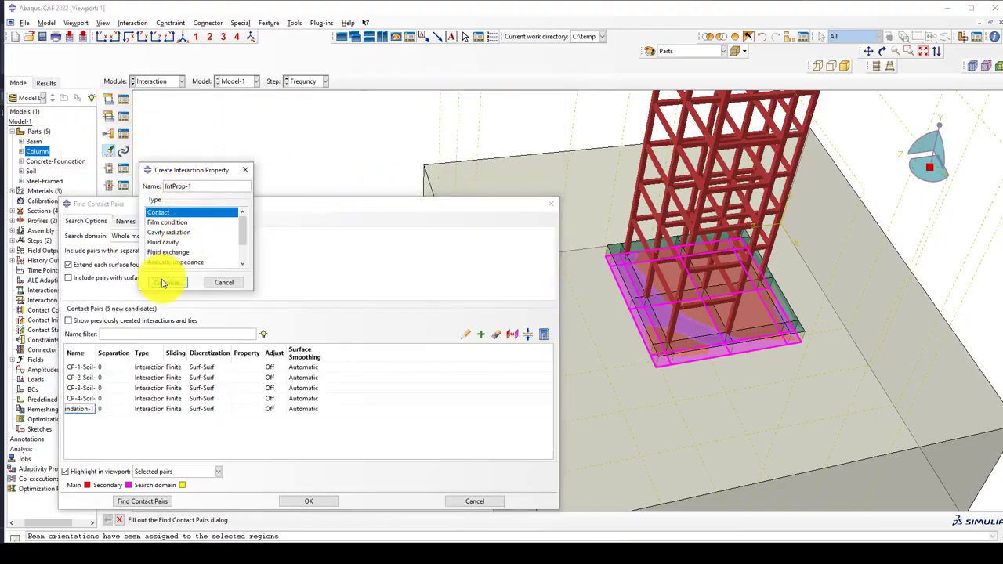
pyautogui.click(180, 280)
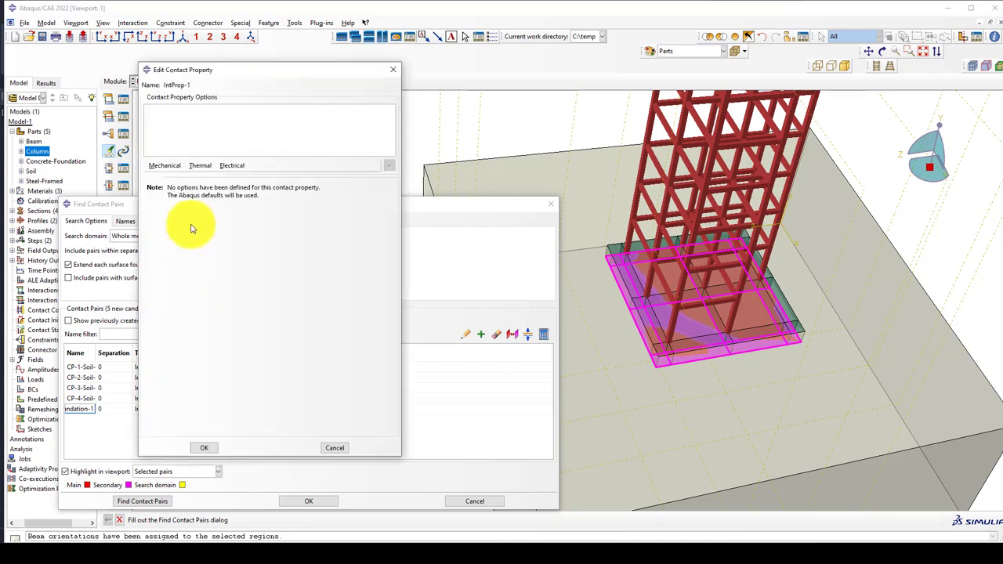
pyautogui.click(165, 166)
pyautogui.click(182, 179)
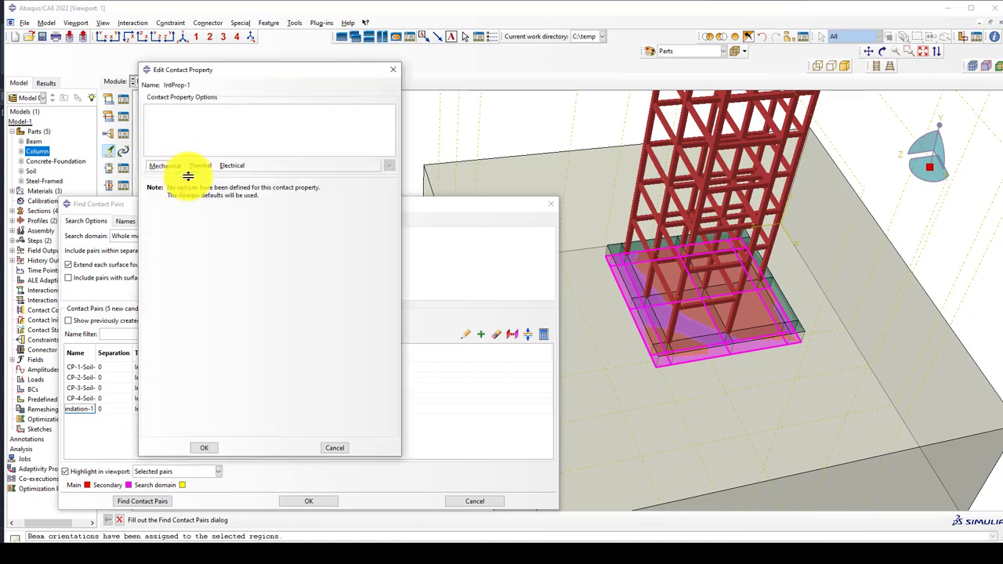
pyautogui.click(228, 199)
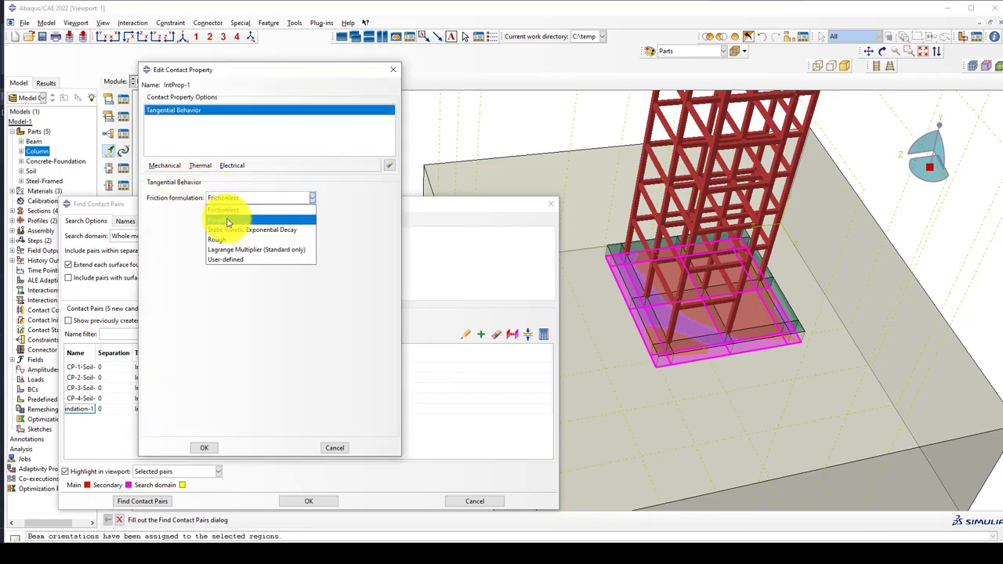
pyautogui.click(218, 220)
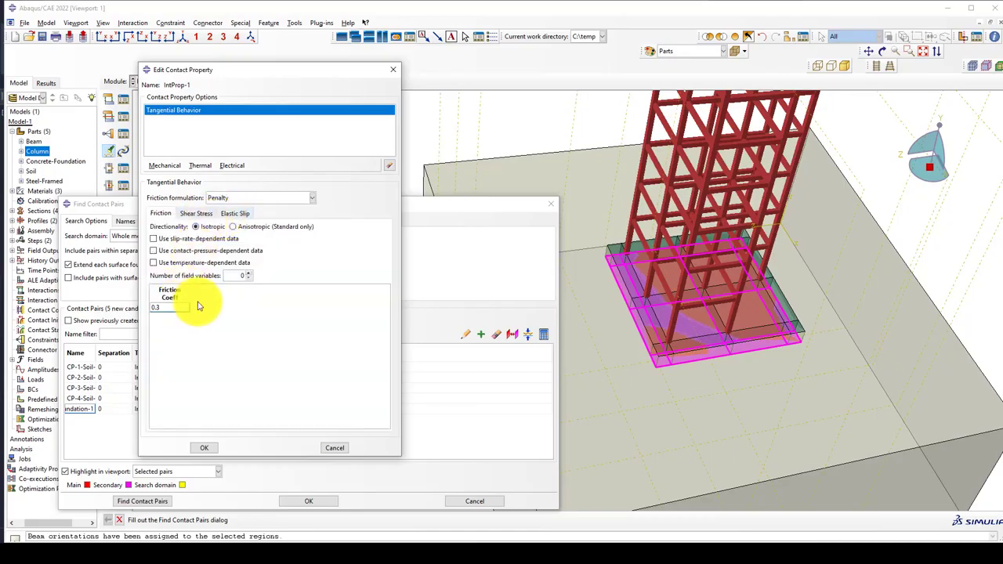
# - Add normal behavior with "Hard" Contact pressure-overclosure to the contact property and save it
pyautogui.click(161, 165)
pyautogui.click(178, 188)
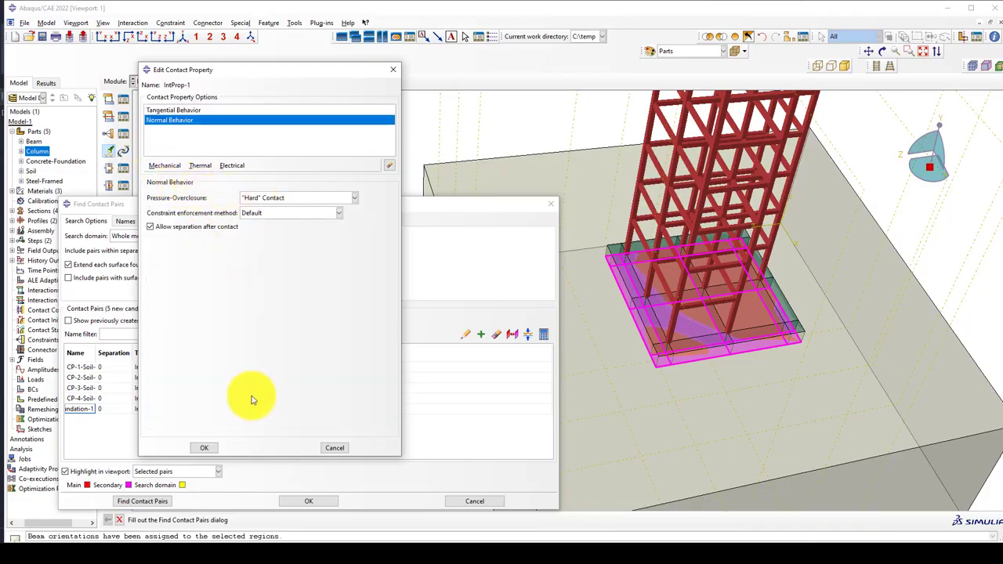
pyautogui.click(207, 448)
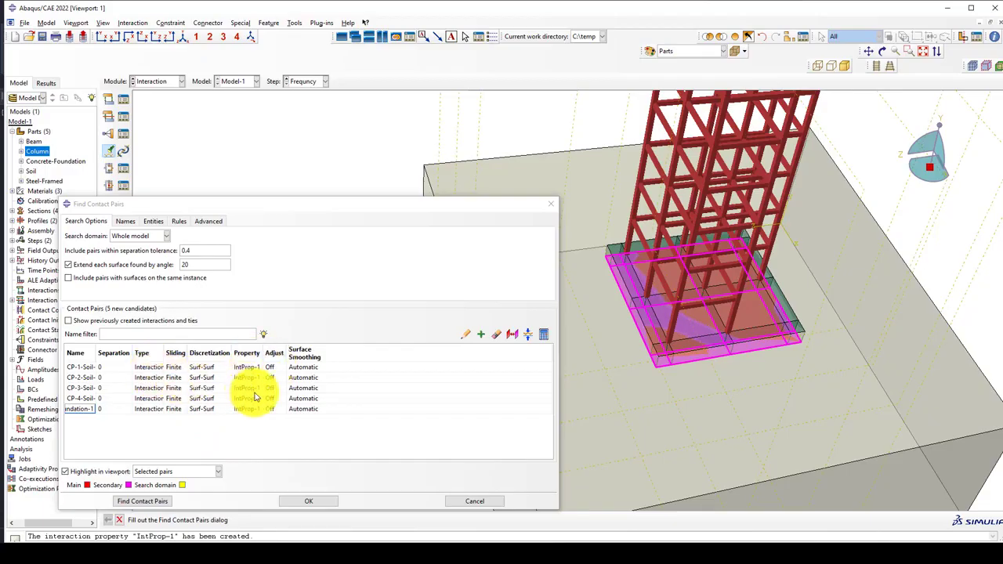
# - Create interactions from all the soil-foundation candidate contact pairs and check them in the Interaction Manager
pyautogui.click(301, 502)
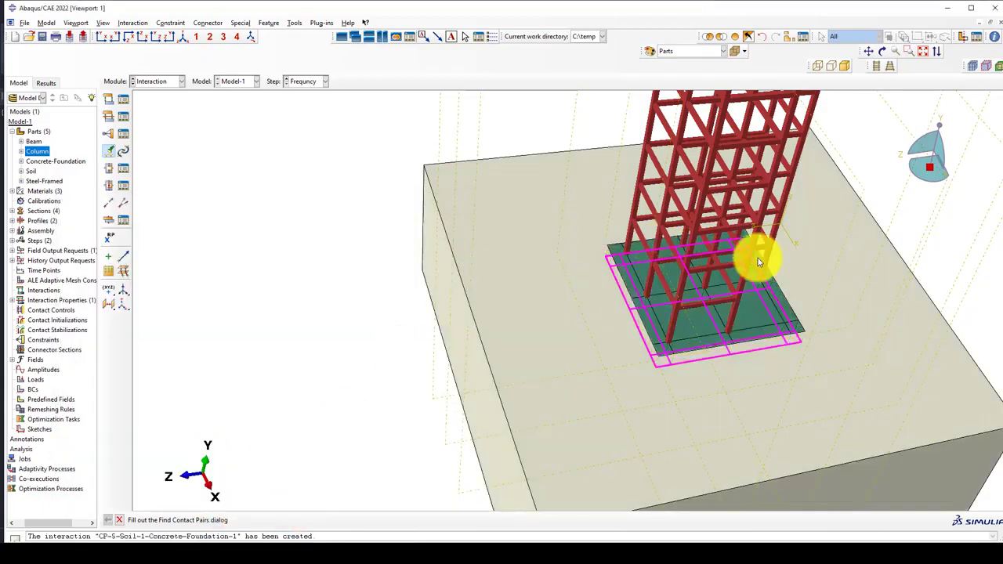
pyautogui.scroll(-1, 545, 279)
pyautogui.scroll(2, 488, 260)
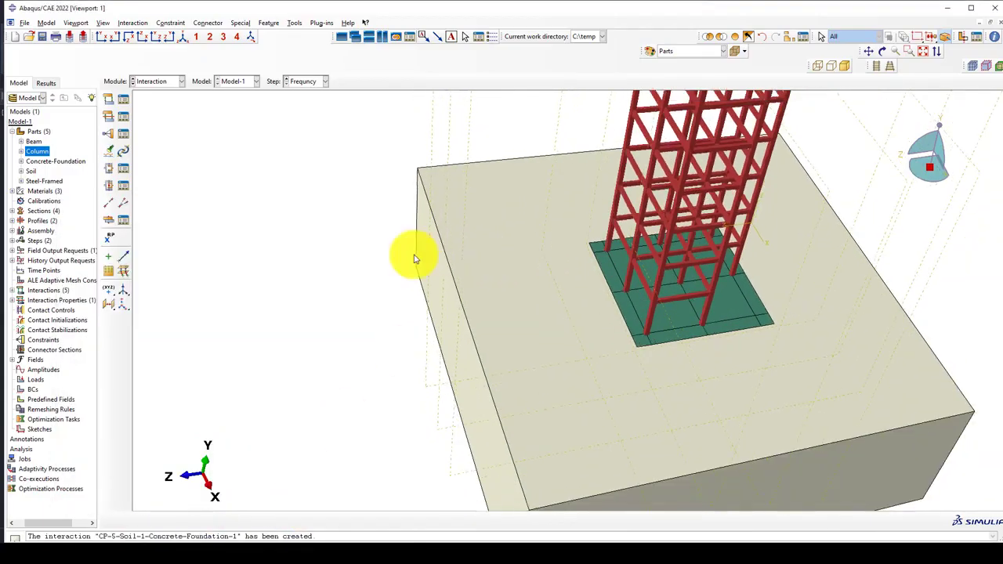
pyautogui.click(123, 99)
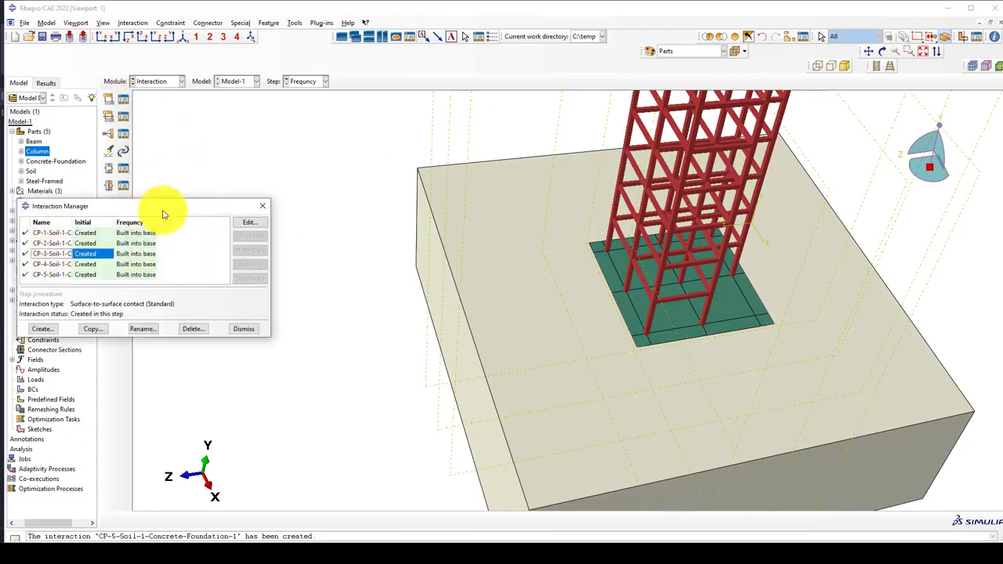
pyautogui.click(263, 207)
# - Examine how the bases of the steel columns sit on the partition lines of the concrete foundation
pyautogui.scroll(-1, 666, 370)
pyautogui.scroll(3, 559, 325)
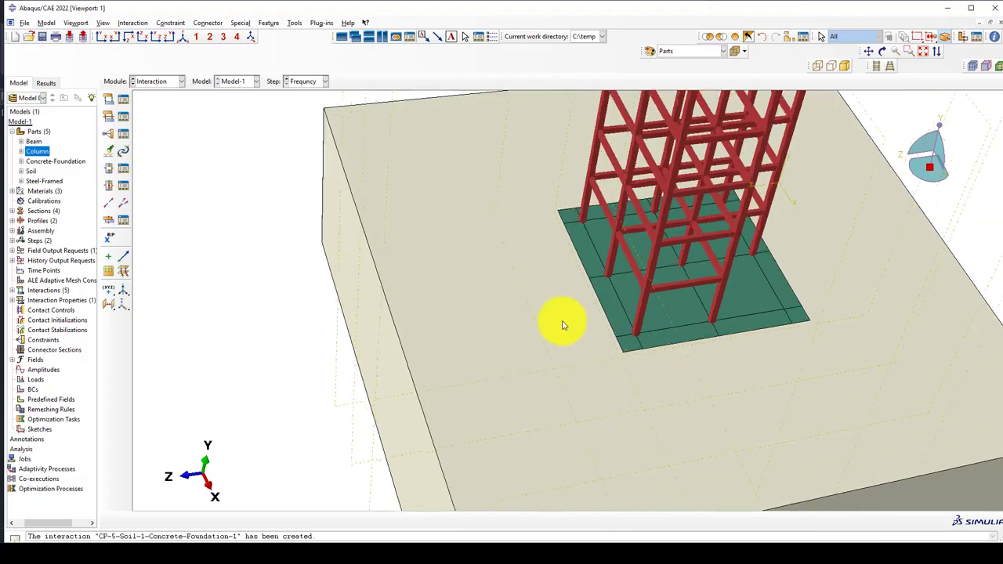
pyautogui.scroll(-4, 603, 314)
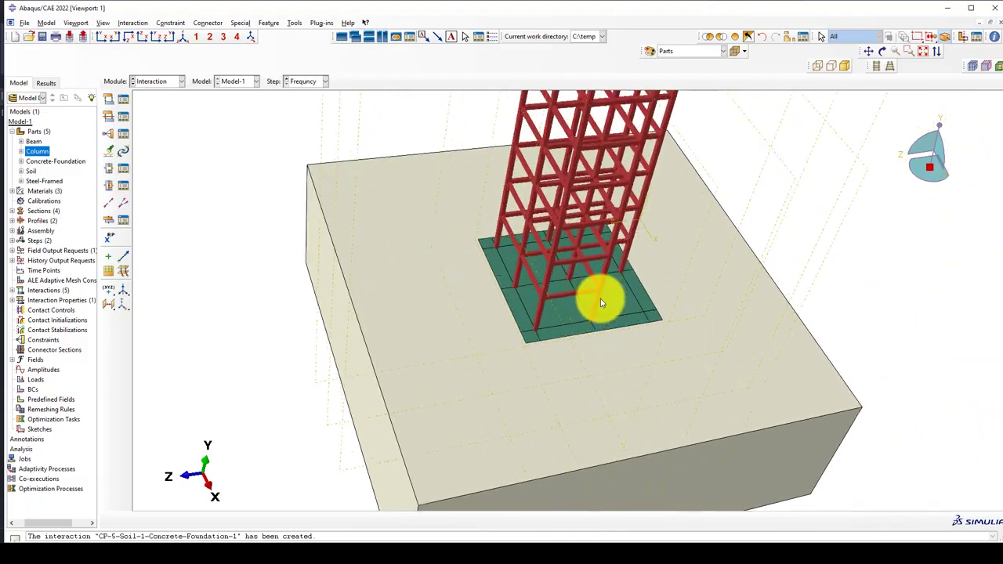
pyautogui.scroll(-1, 533, 345)
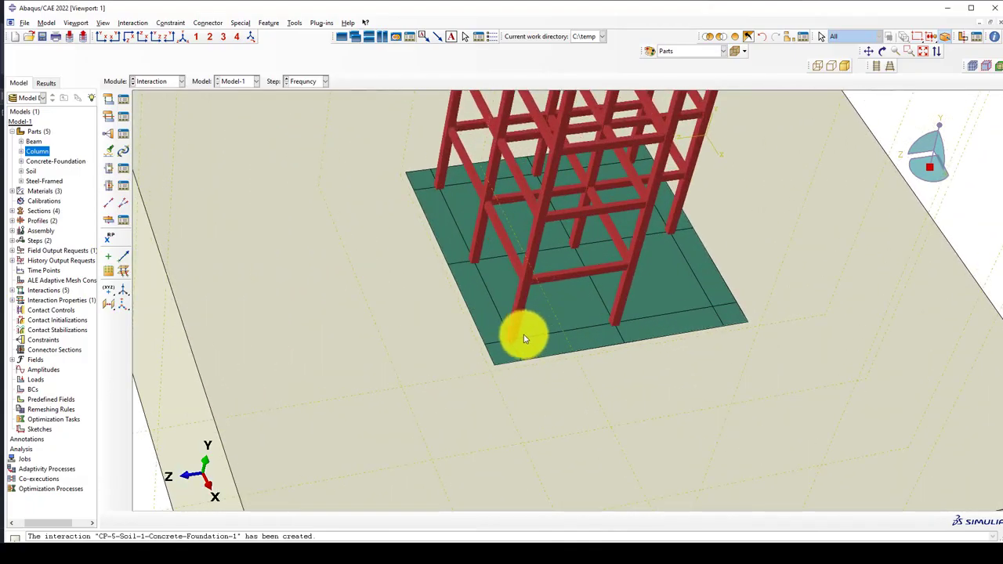
pyautogui.scroll(2, 513, 345)
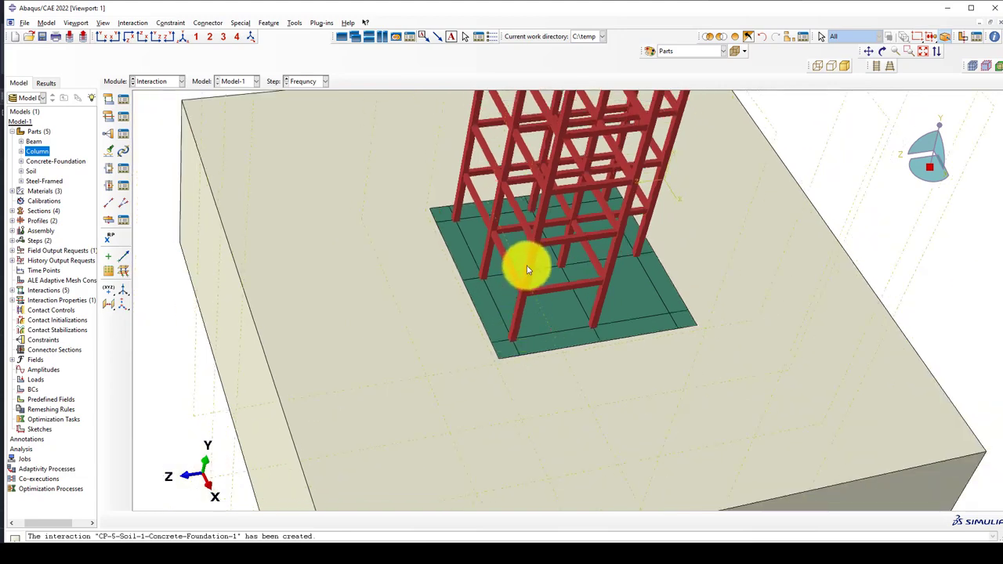
pyautogui.scroll(-2, 523, 337)
pyautogui.scroll(-2, 523, 337)
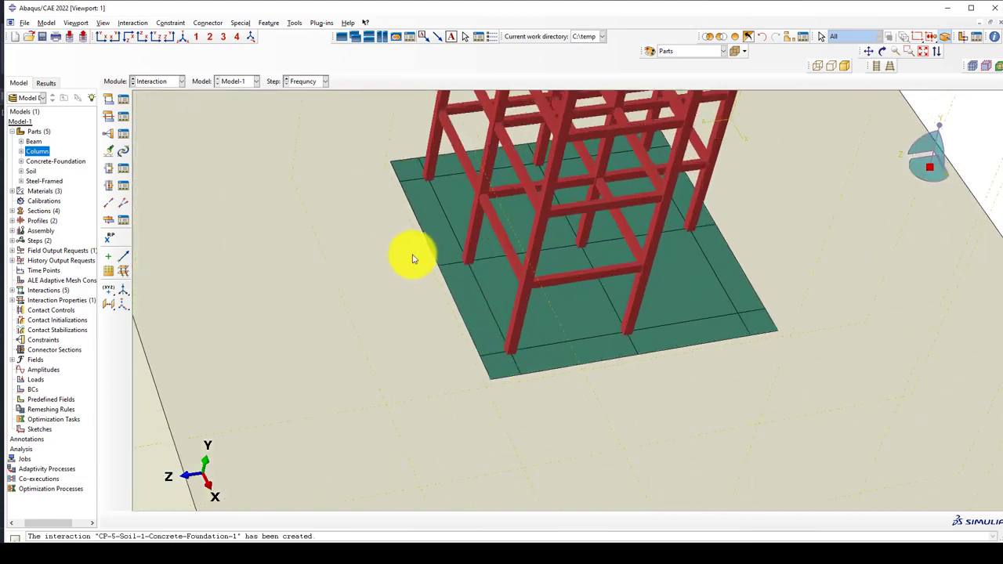
pyautogui.scroll(1, 454, 278)
pyautogui.scroll(-3, 483, 324)
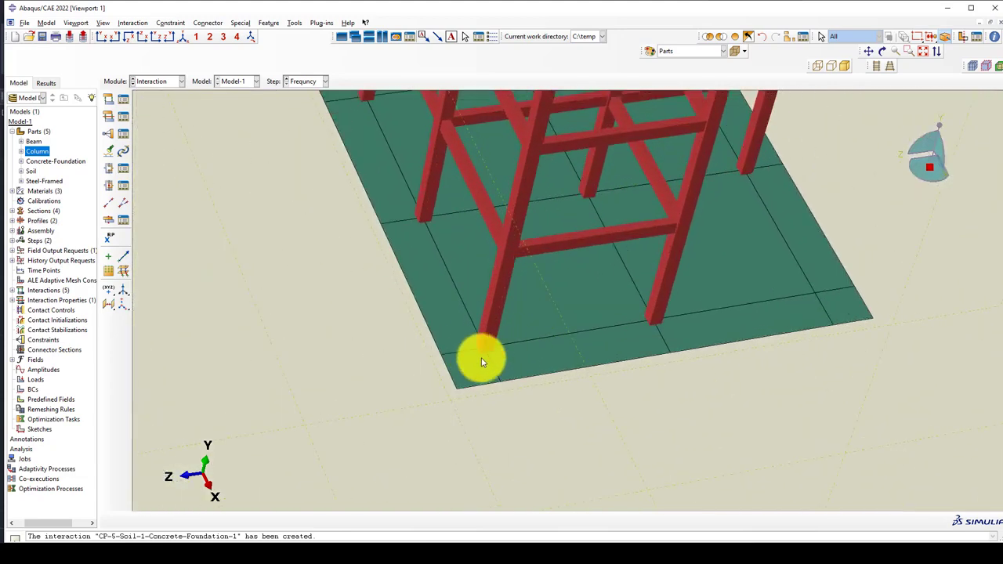
pyautogui.scroll(-1, 481, 357)
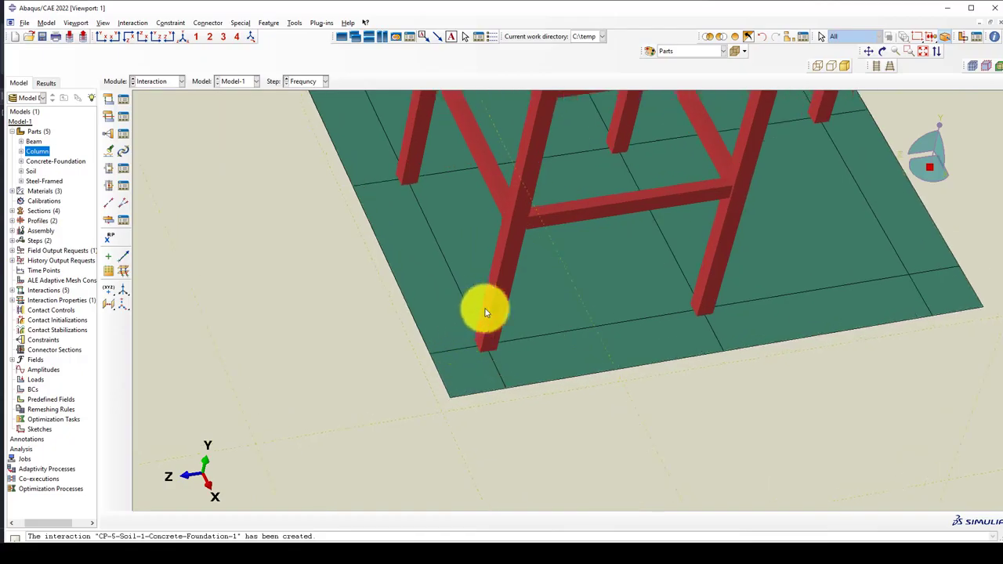
pyautogui.scroll(2, 479, 331)
pyautogui.scroll(1, 482, 335)
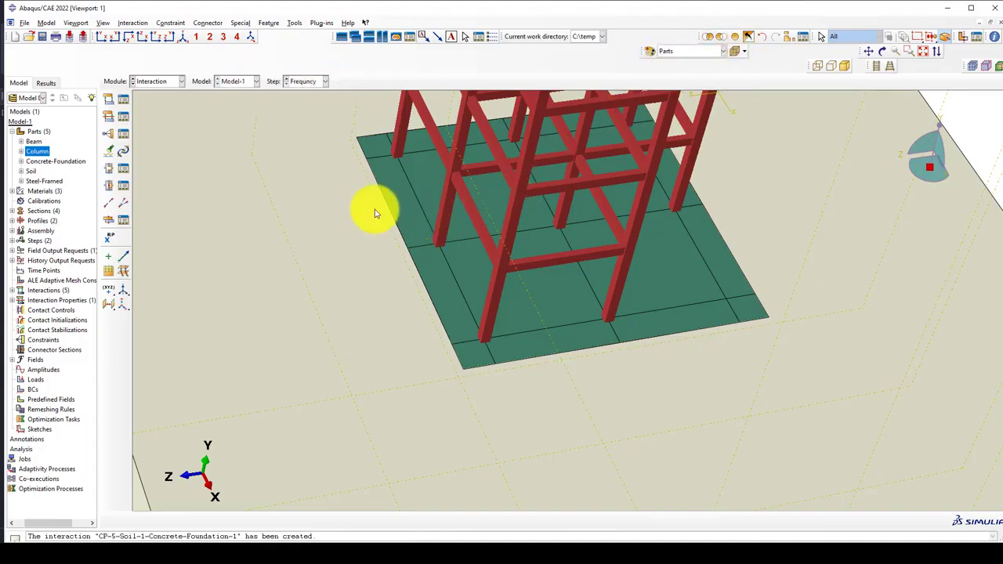
pyautogui.scroll(-5, 339, 218)
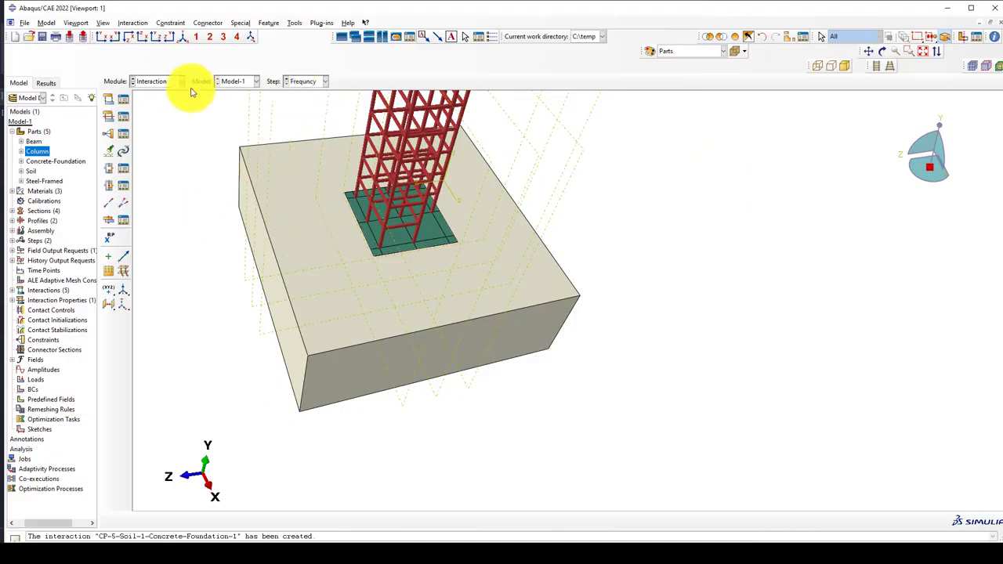
# - Display only the Concrete-Foundation-1 part instance by replacing the viewport contents with it
pyautogui.click(791, 36)
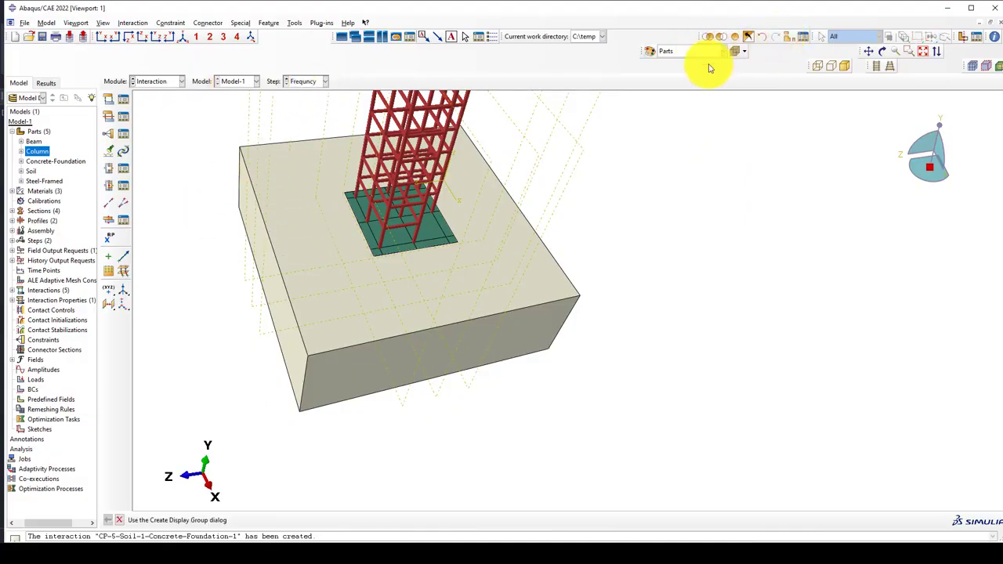
pyautogui.click(67, 239)
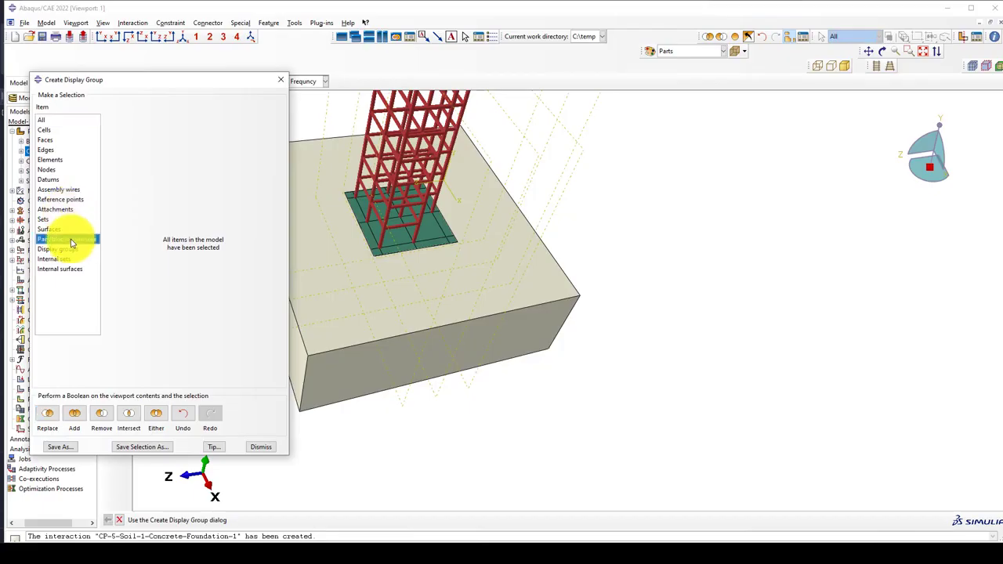
pyautogui.click(141, 134)
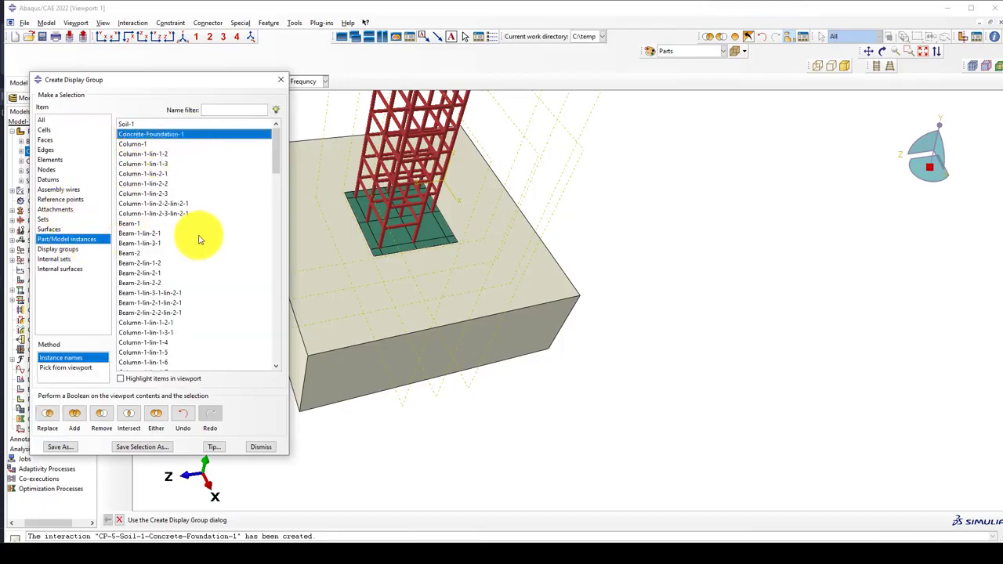
pyautogui.click(51, 416)
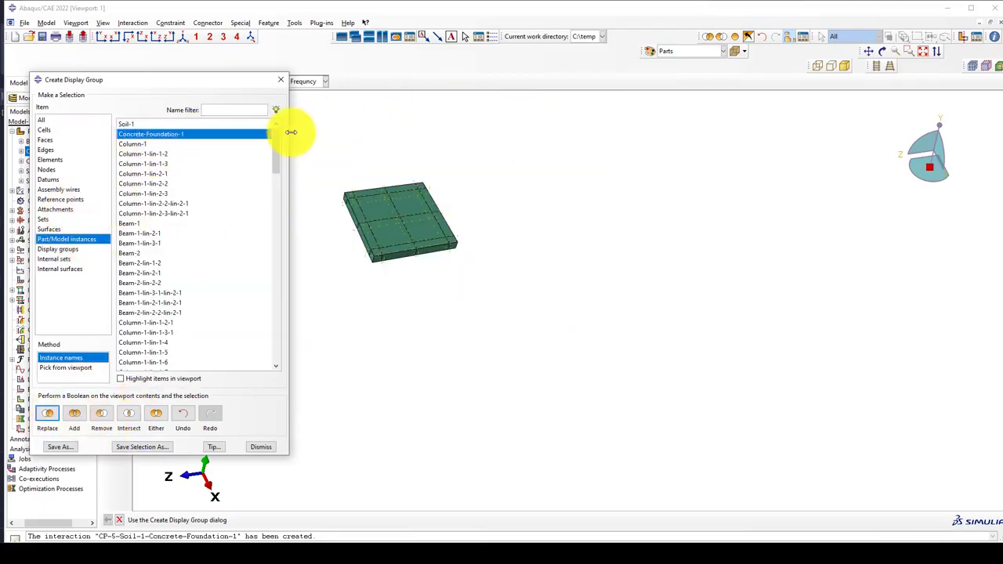
pyautogui.click(280, 79)
pyautogui.scroll(2, 392, 203)
pyautogui.scroll(3, 395, 182)
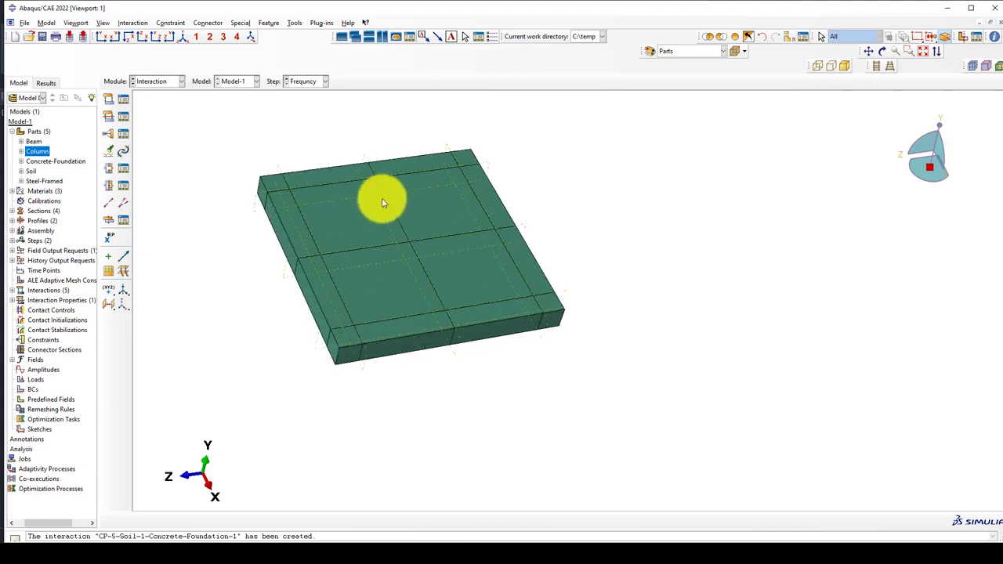
# - Create reference points at eight partition-line intersections on the foundation's top face, all except the one nearest the +X, −Z corner
pyautogui.click(293, 23)
pyautogui.click(306, 40)
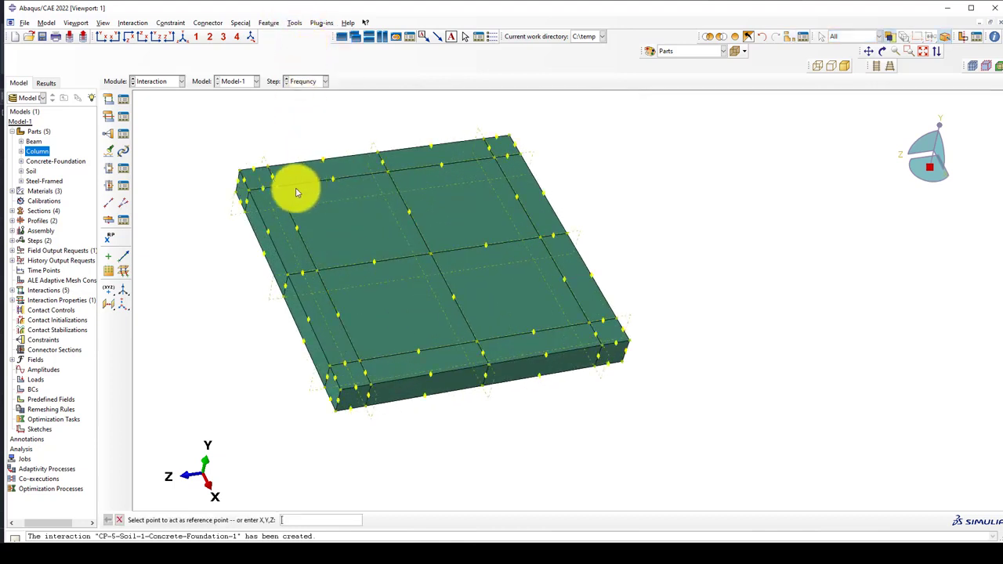
pyautogui.scroll(1, 275, 189)
pyautogui.click(269, 189)
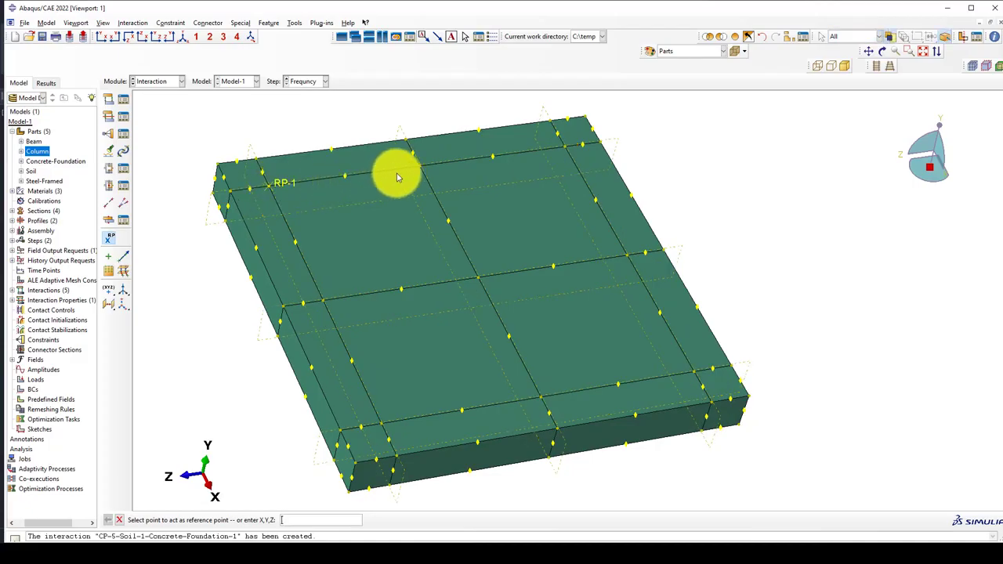
pyautogui.click(420, 167)
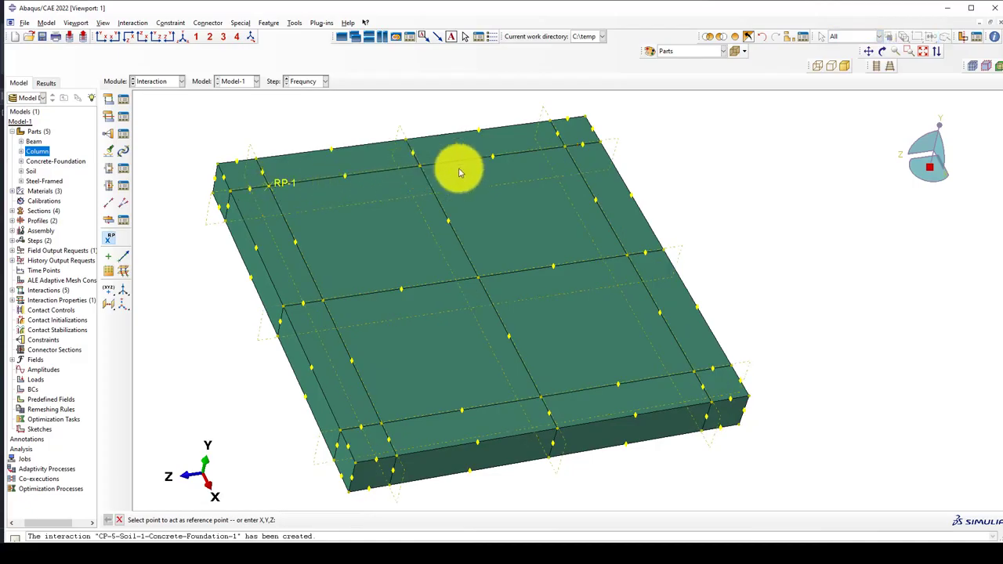
pyautogui.click(566, 148)
pyautogui.click(629, 261)
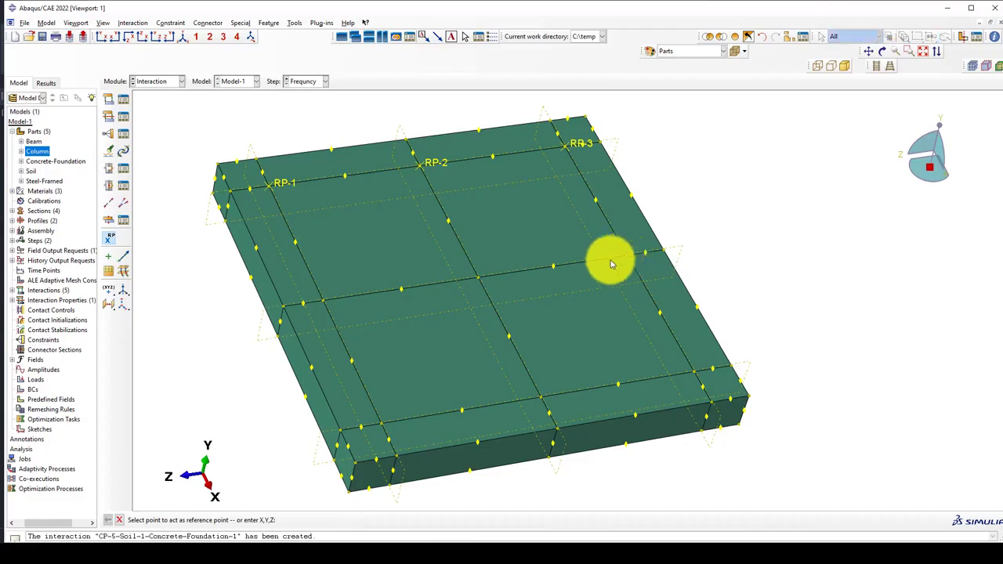
pyautogui.click(480, 278)
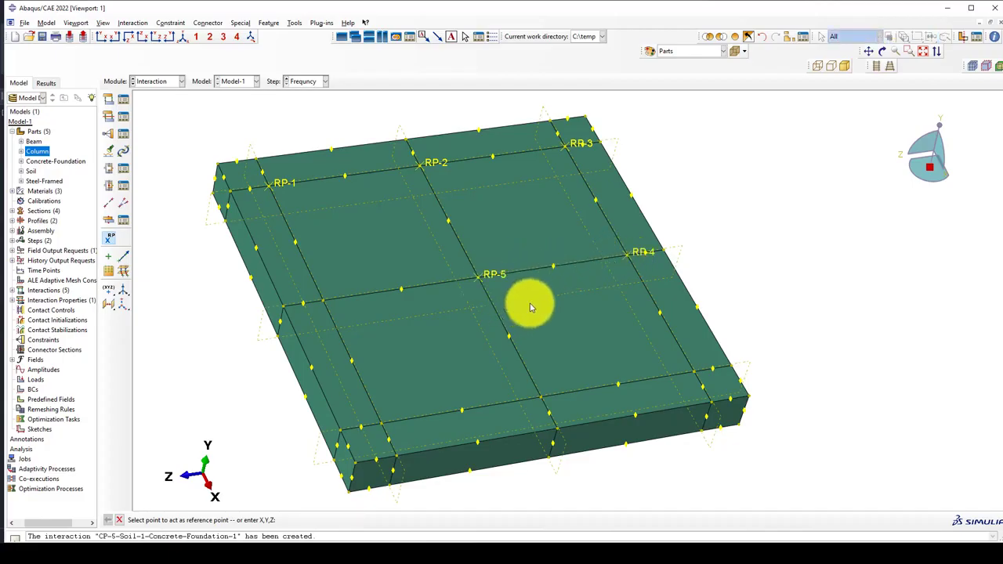
pyautogui.click(541, 398)
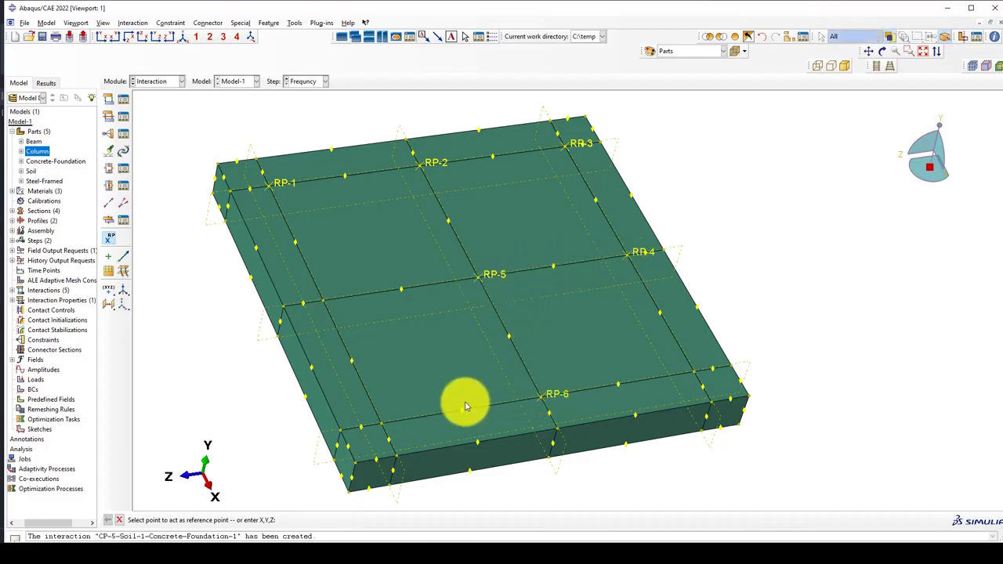
pyautogui.click(383, 427)
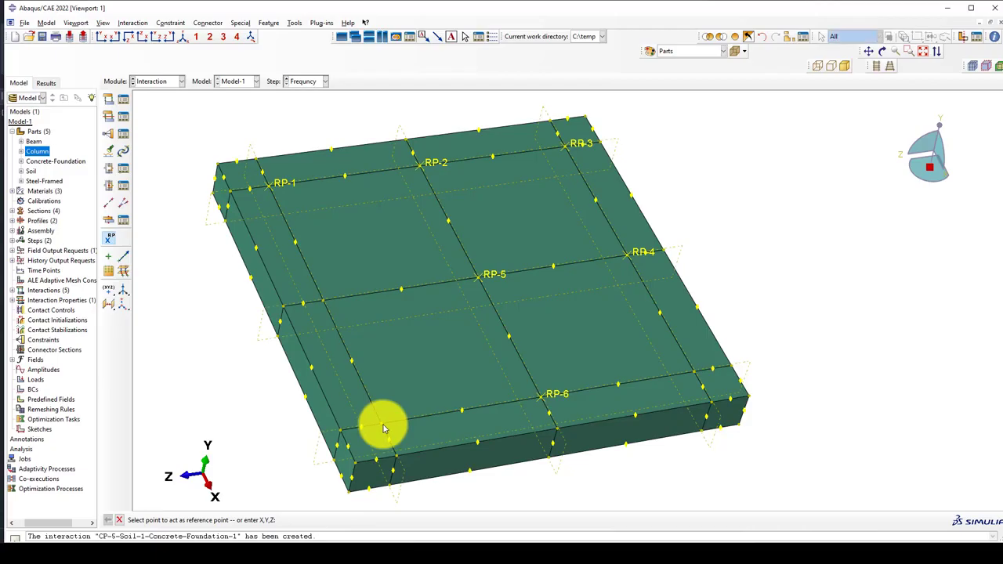
pyautogui.click(323, 302)
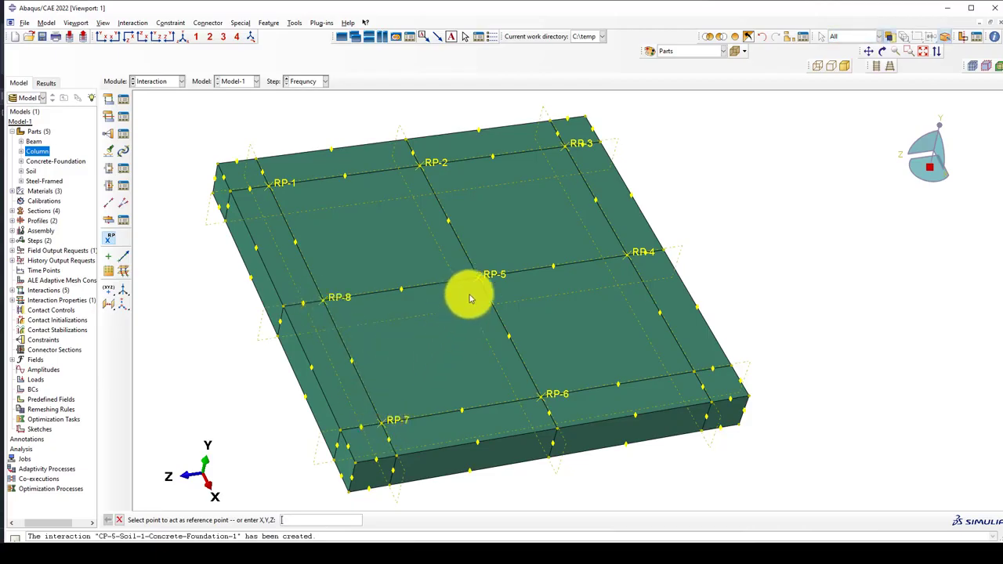
pyautogui.scroll(-2, 504, 283)
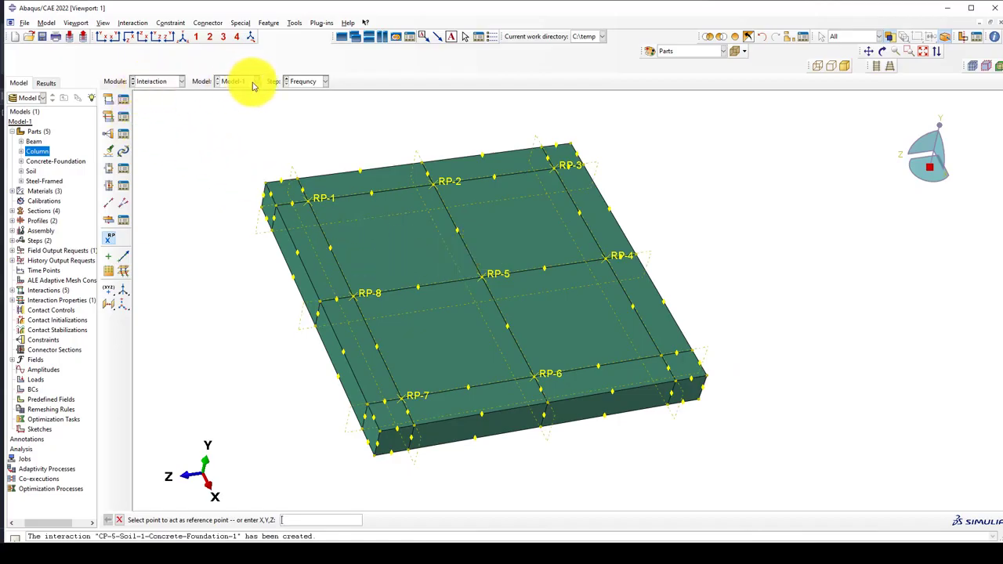
# - Seed the Concrete-Foundation part in the Mesh module with an approximate global size of 400
pyautogui.click(147, 83)
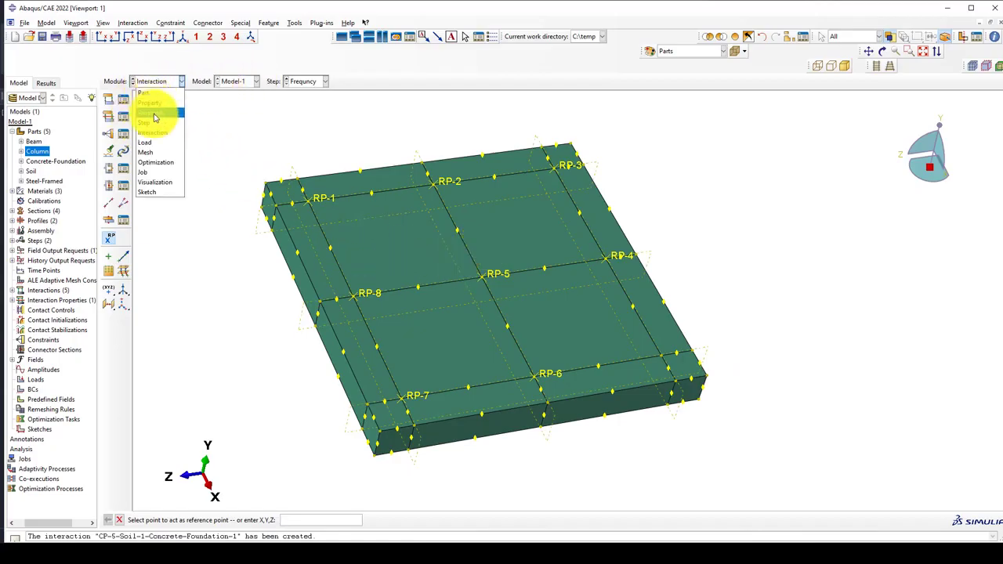
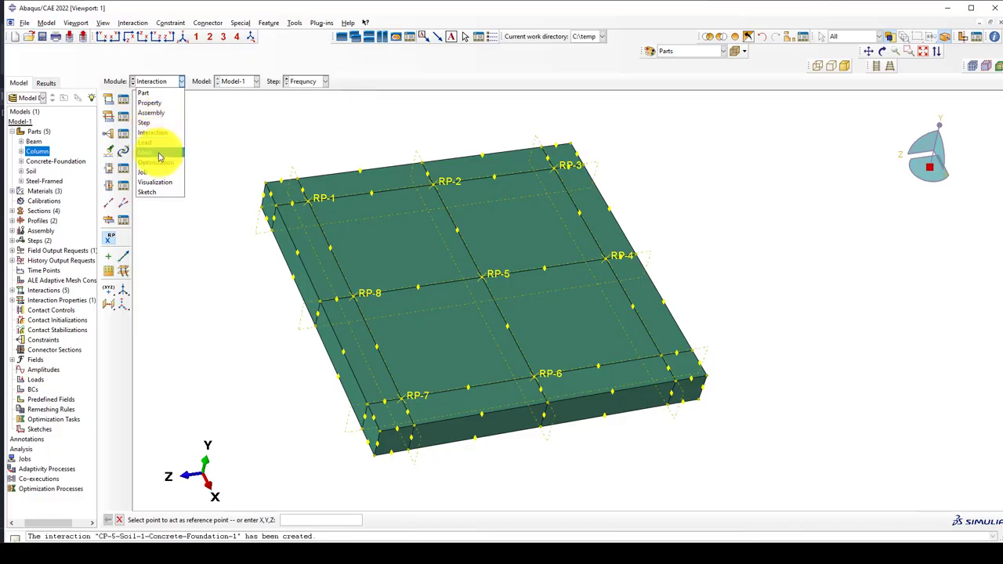
pyautogui.click(159, 153)
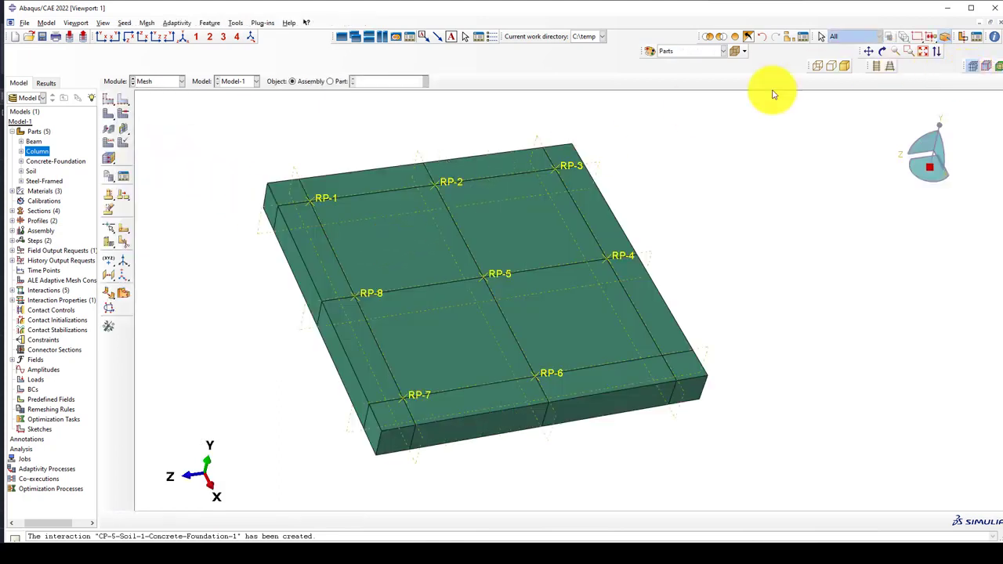
pyautogui.click(330, 82)
pyautogui.click(384, 81)
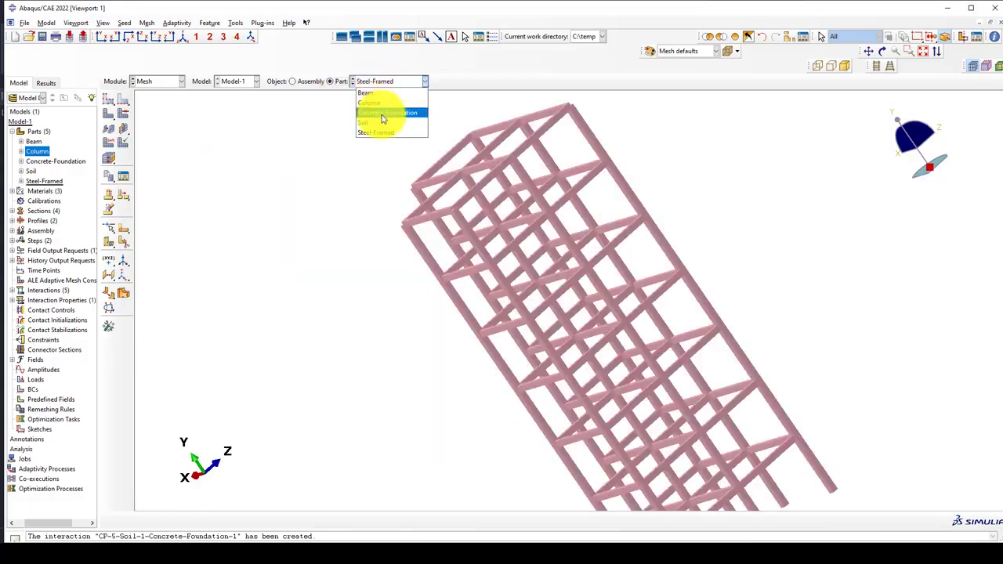
pyautogui.click(383, 114)
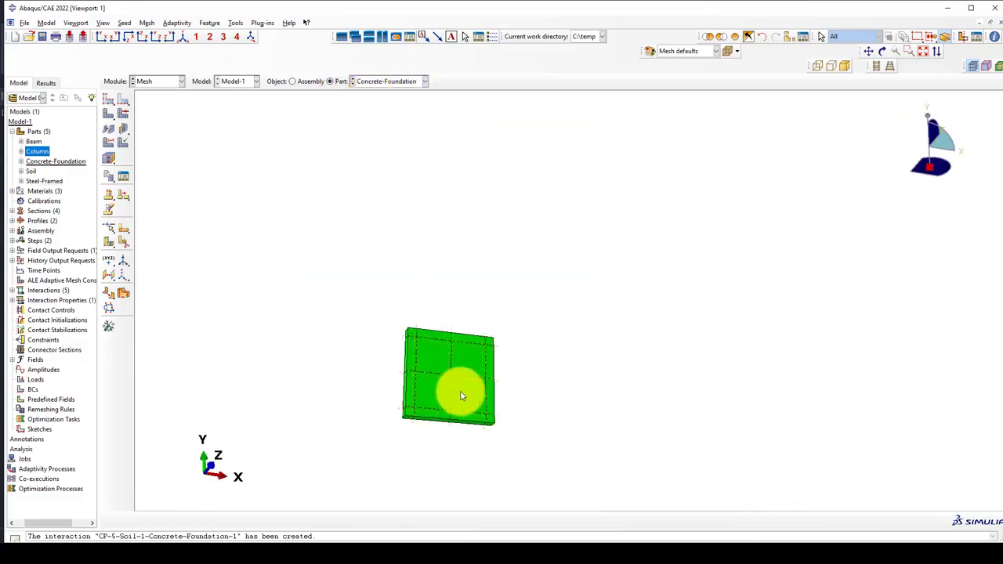
pyautogui.scroll(3, 447, 403)
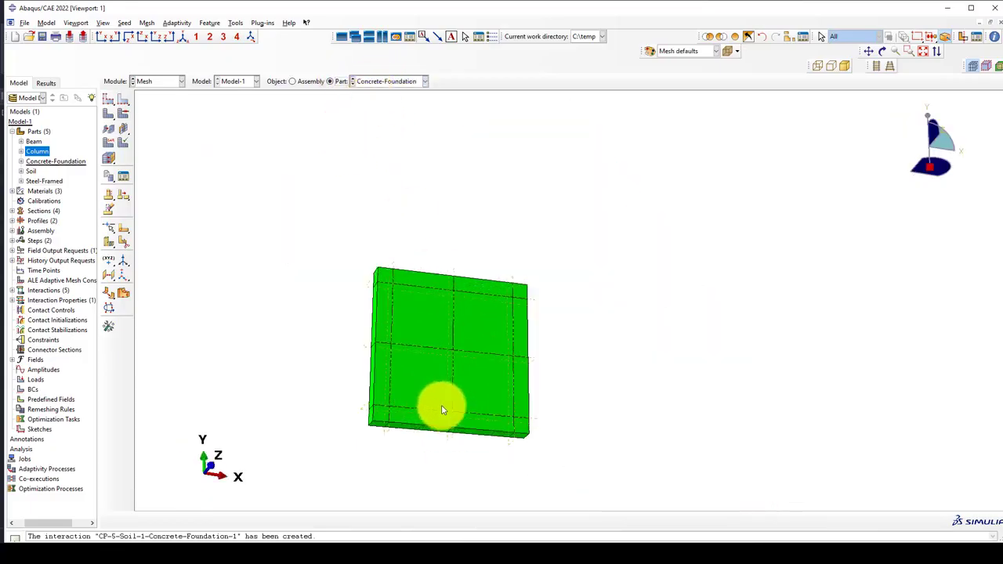
pyautogui.click(108, 102)
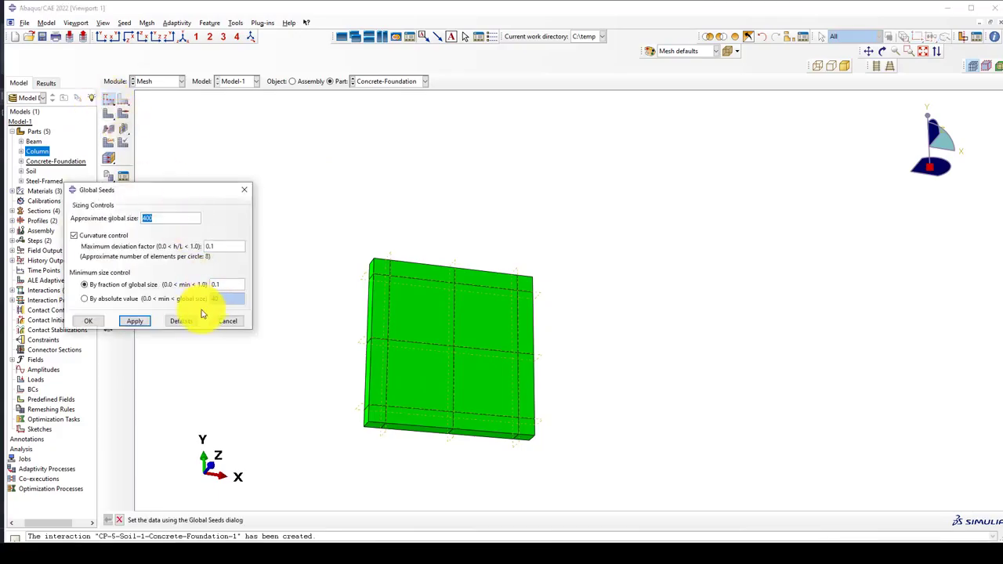
pyautogui.click(138, 322)
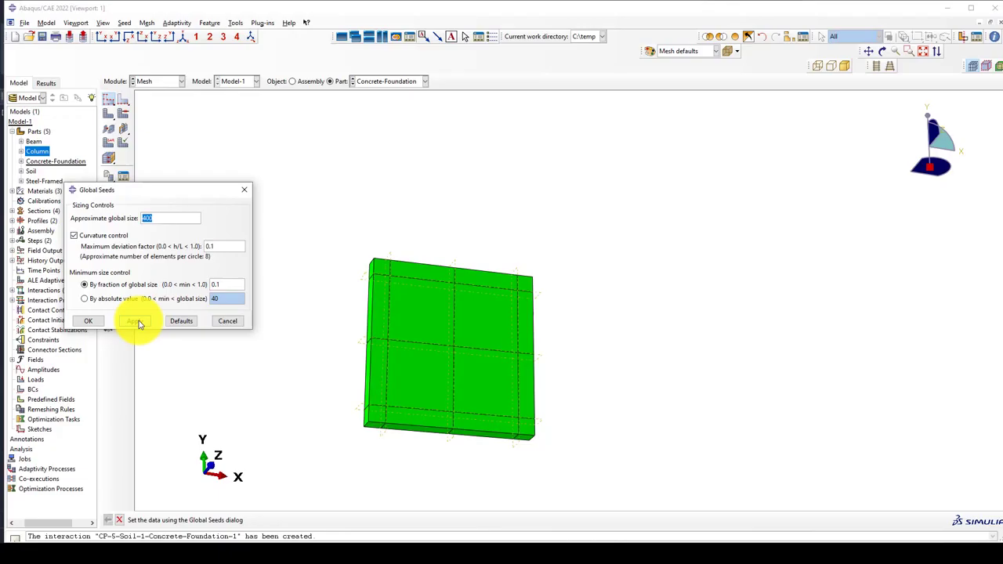
pyautogui.click(90, 321)
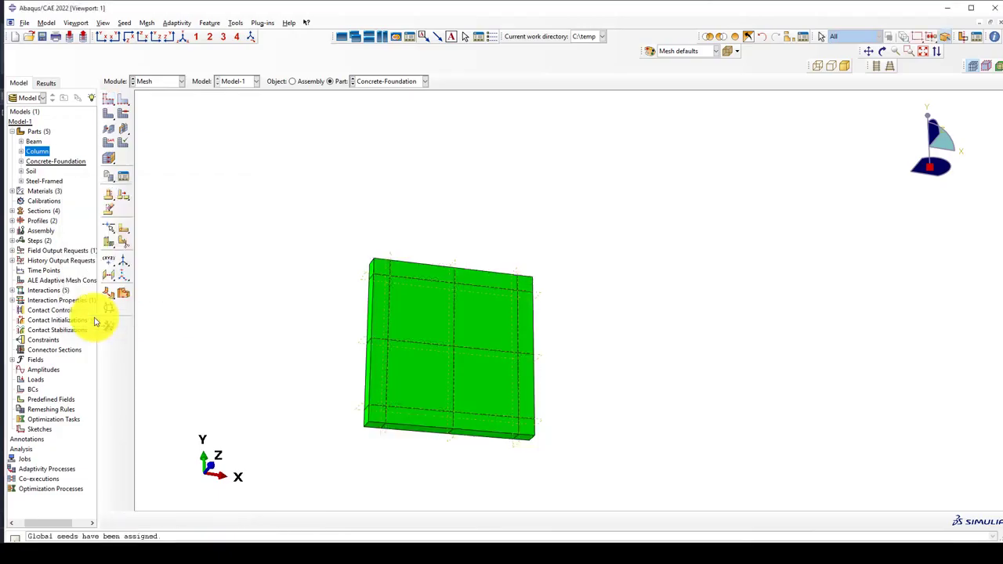
# - Mesh the Concrete-Foundation part using the assigned global seeds
pyautogui.click(104, 116)
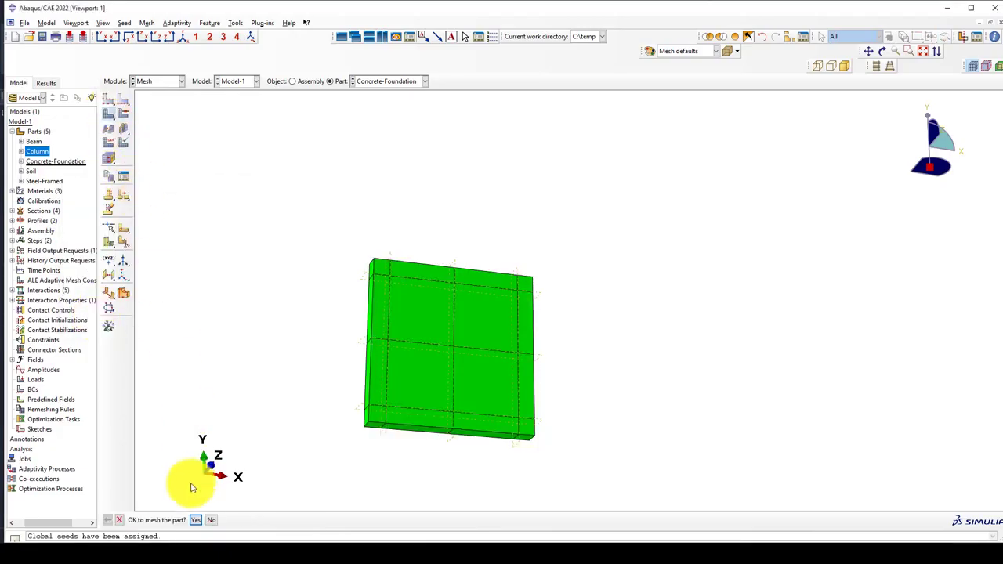
pyautogui.click(196, 521)
pyautogui.scroll(3, 441, 325)
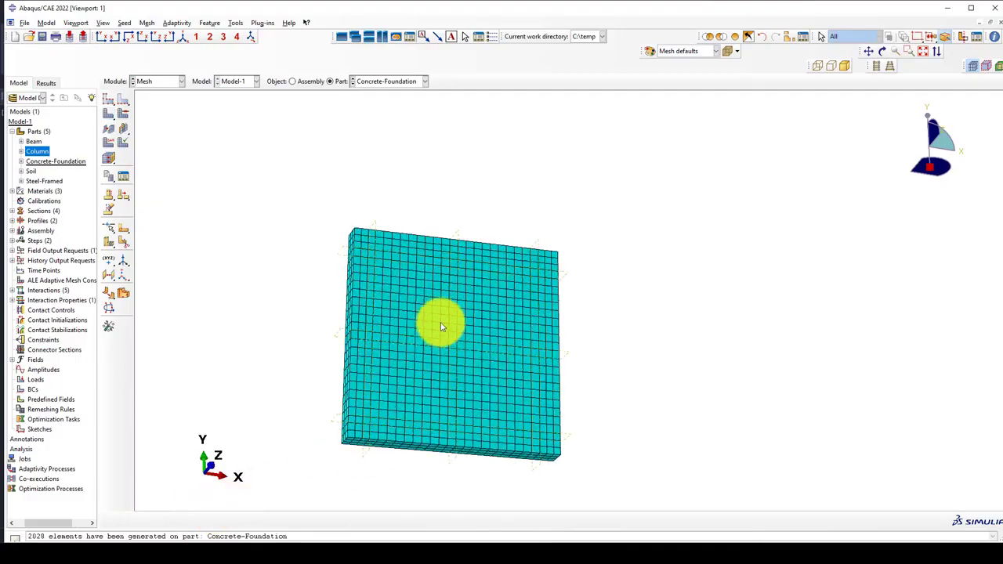
# - Return to the Assembly module and display the mesh on the foundation instance
pyautogui.click(181, 81)
pyautogui.click(173, 116)
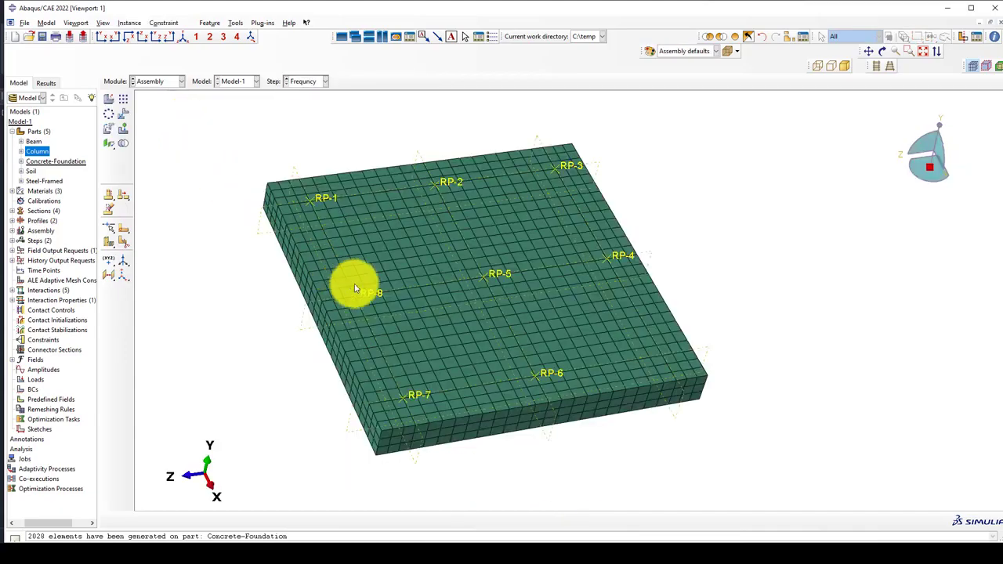
pyautogui.click(973, 67)
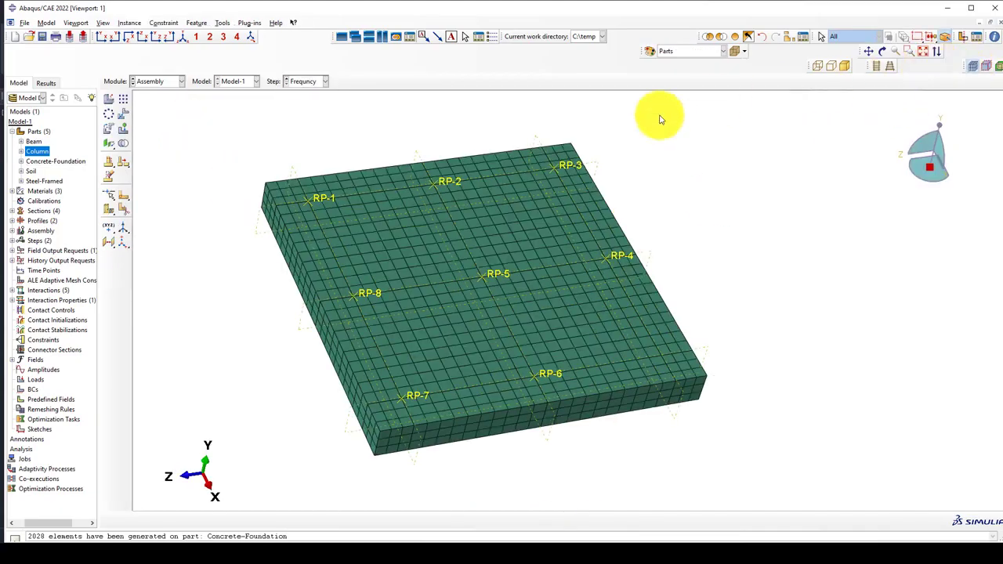
# - Examine from above how the foundation's mesh nodes and elements lie around each reference point
pyautogui.scroll(2, 274, 197)
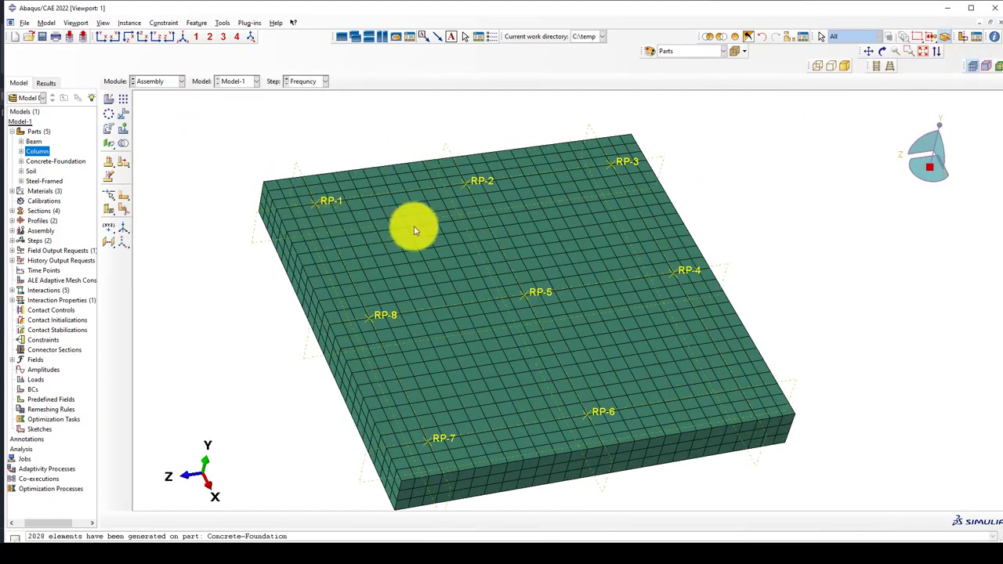
pyautogui.scroll(-1, 306, 153)
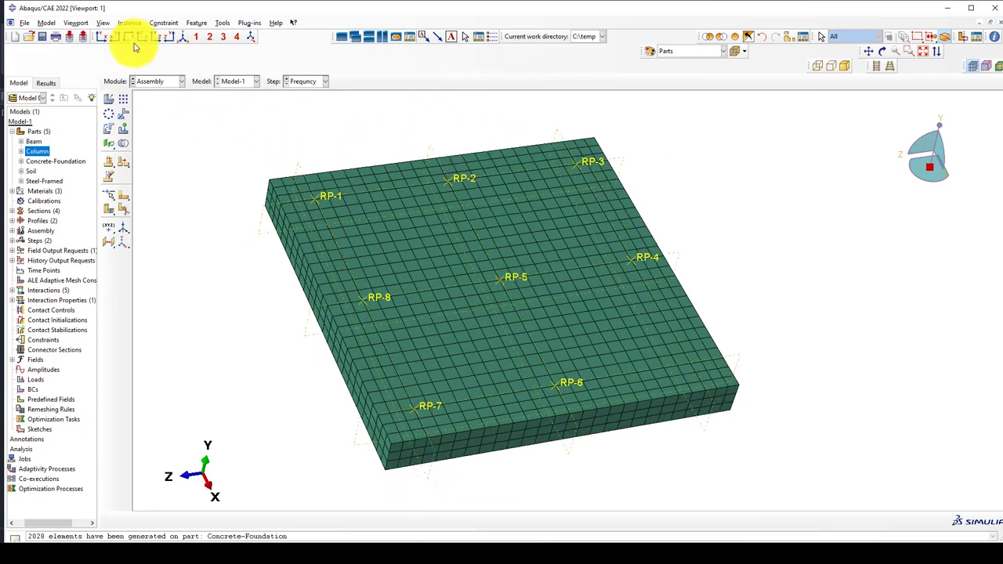
pyautogui.click(104, 38)
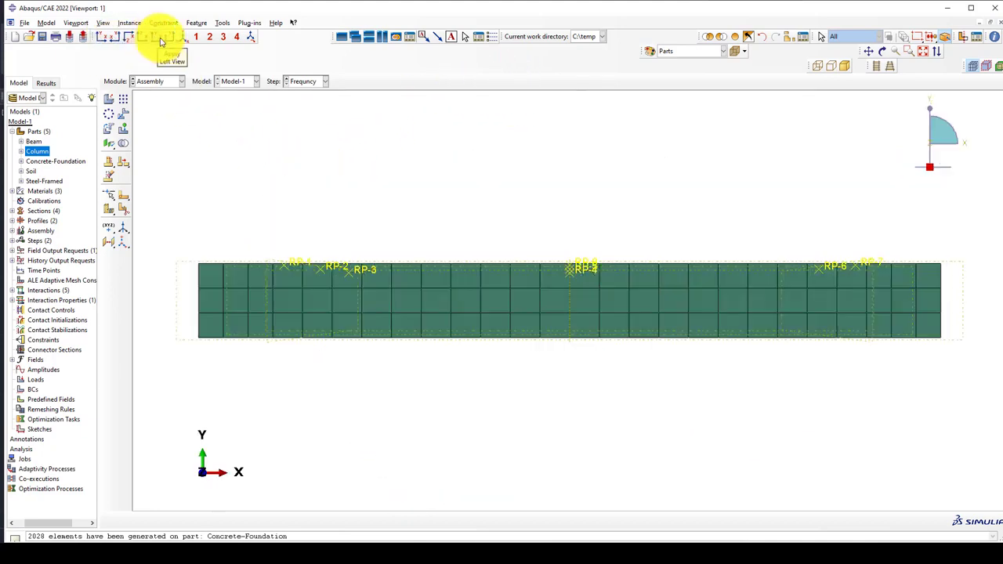
pyautogui.click(162, 38)
pyautogui.click(143, 37)
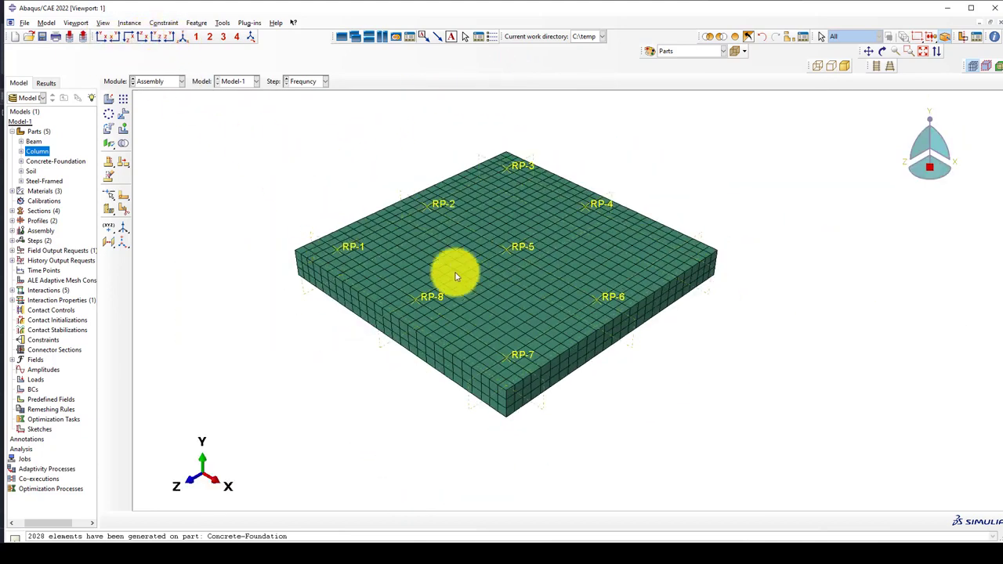
pyautogui.keyDown('ctrl'); pyautogui.keyDown('alt'); pyautogui.moveTo(627, 325); pyautogui.dragTo(636, 222); pyautogui.keyUp('alt'); pyautogui.keyUp('ctrl')
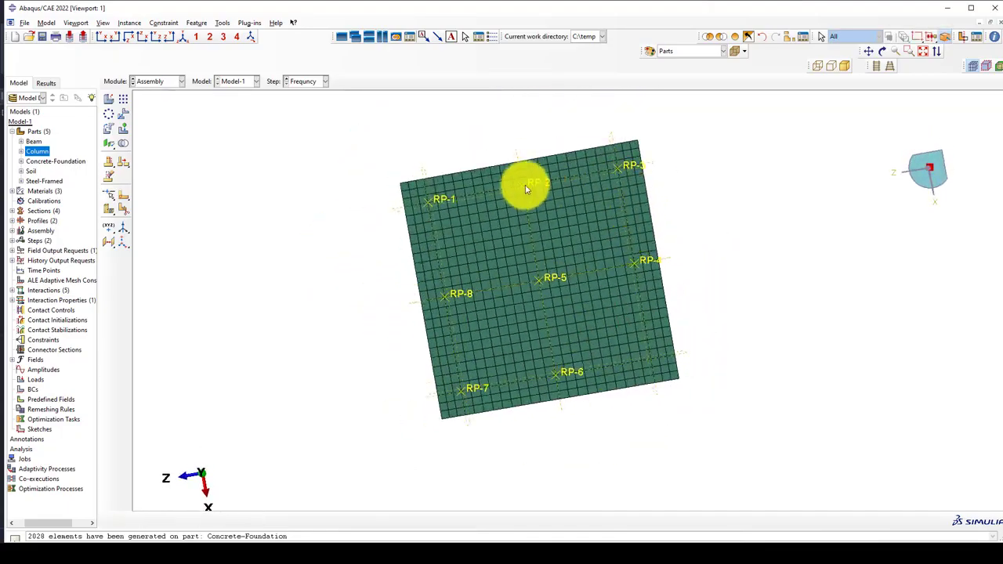
pyautogui.keyDown('ctrl'); pyautogui.keyDown('alt'); pyautogui.moveTo(544, 172); pyautogui.dragTo(484, 183); pyautogui.keyUp('alt'); pyautogui.keyUp('ctrl')
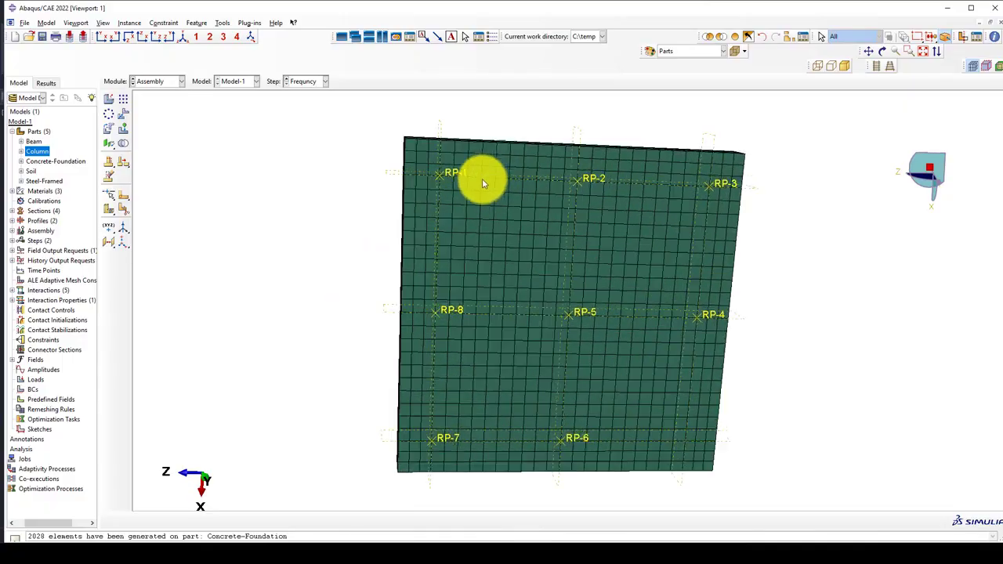
pyautogui.scroll(-1, 483, 184)
pyautogui.keyDown('ctrl'); pyautogui.keyDown('alt'); pyautogui.moveTo(566, 224); pyautogui.dragTo(541, 185); pyautogui.keyUp('alt'); pyautogui.keyUp('ctrl')
pyautogui.scroll(-2, 427, 176)
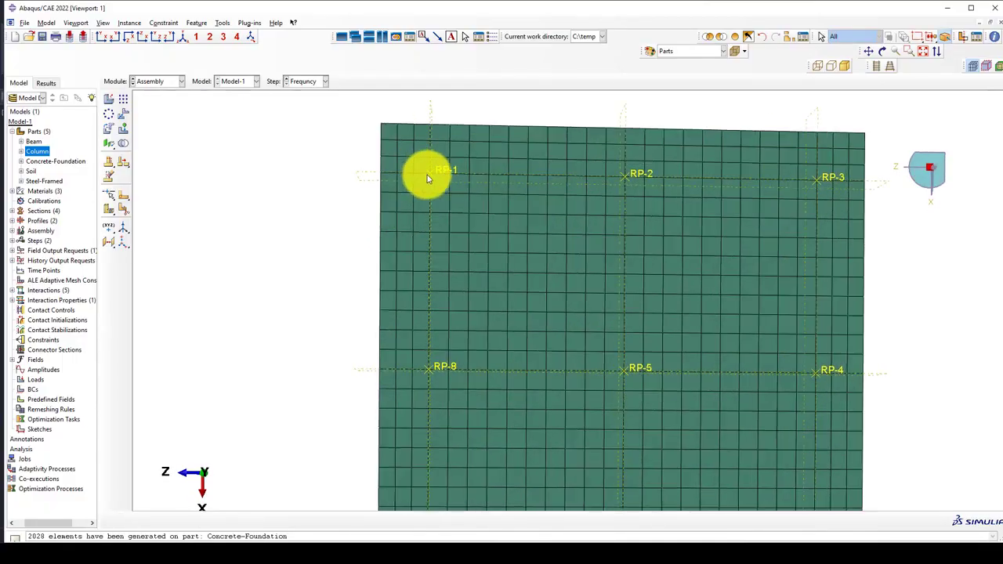
pyautogui.scroll(-1, 429, 174)
pyautogui.scroll(3, 388, 183)
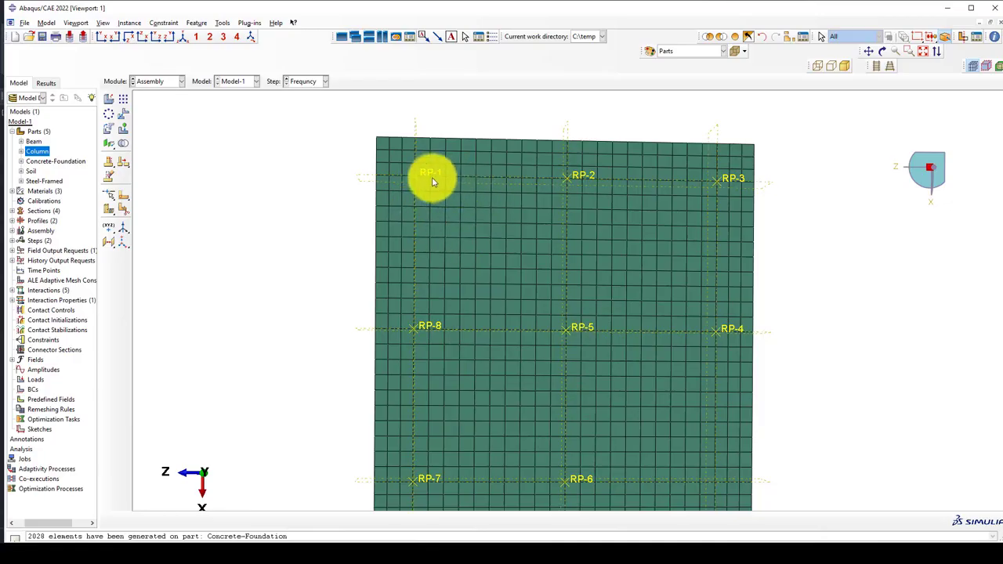
pyautogui.keyDown('ctrl'); pyautogui.keyDown('alt'); pyautogui.moveTo(421, 193); pyautogui.dragTo(441, 169); pyautogui.keyUp('alt'); pyautogui.keyUp('ctrl')
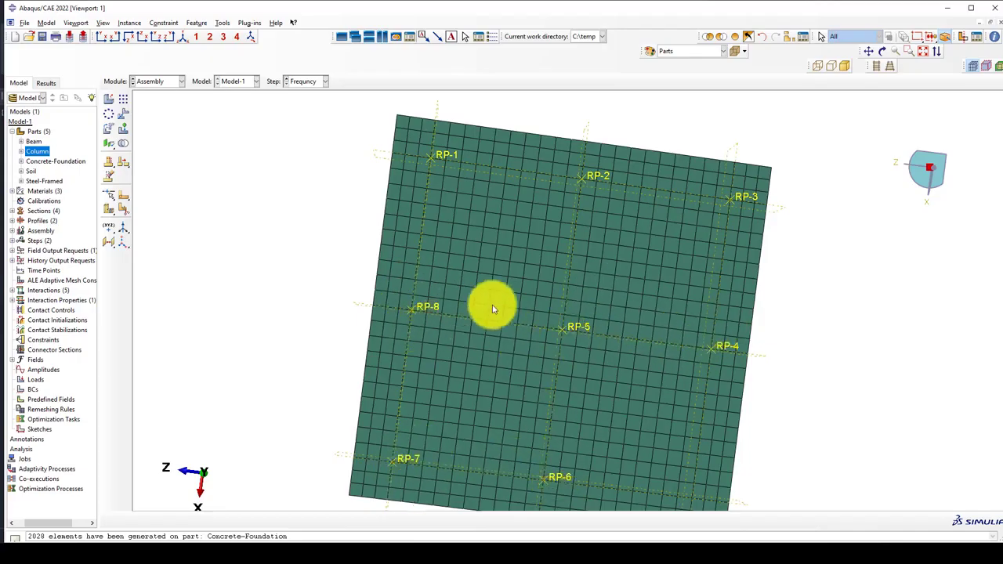
# - Open the set manager and start a node-type set named C1 for the foundation mesh
pyautogui.click(222, 23)
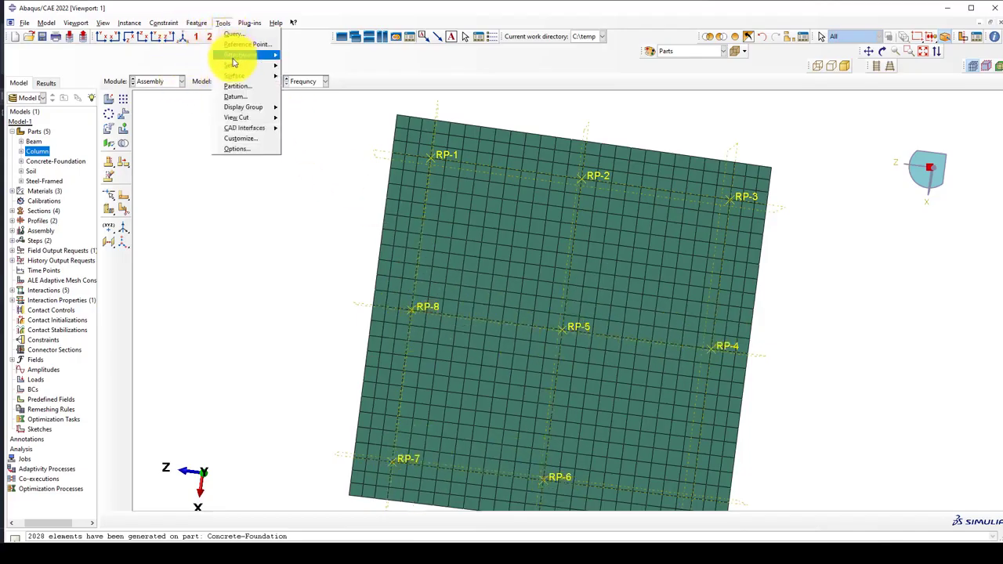
pyautogui.moveTo(234, 67)
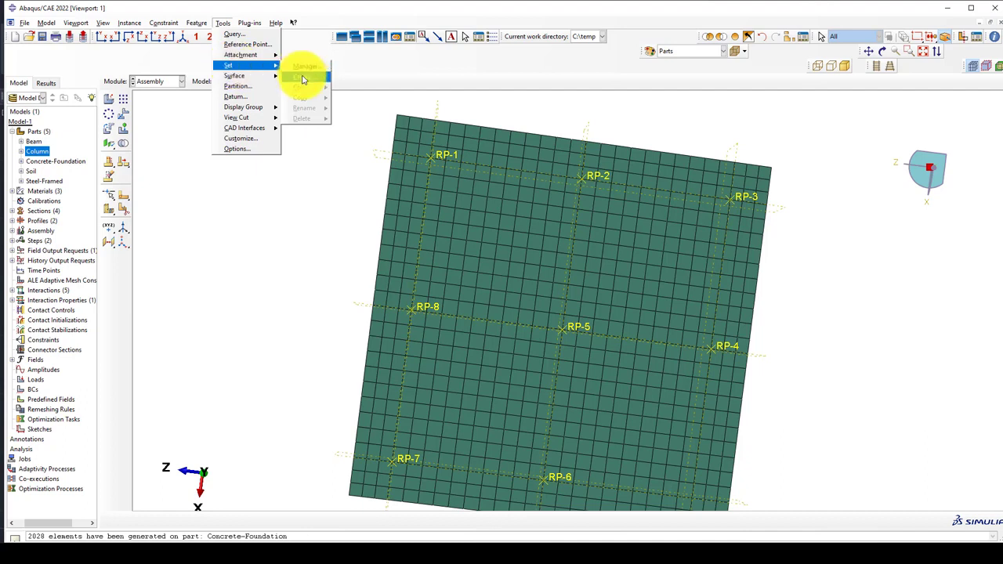
pyautogui.click(302, 69)
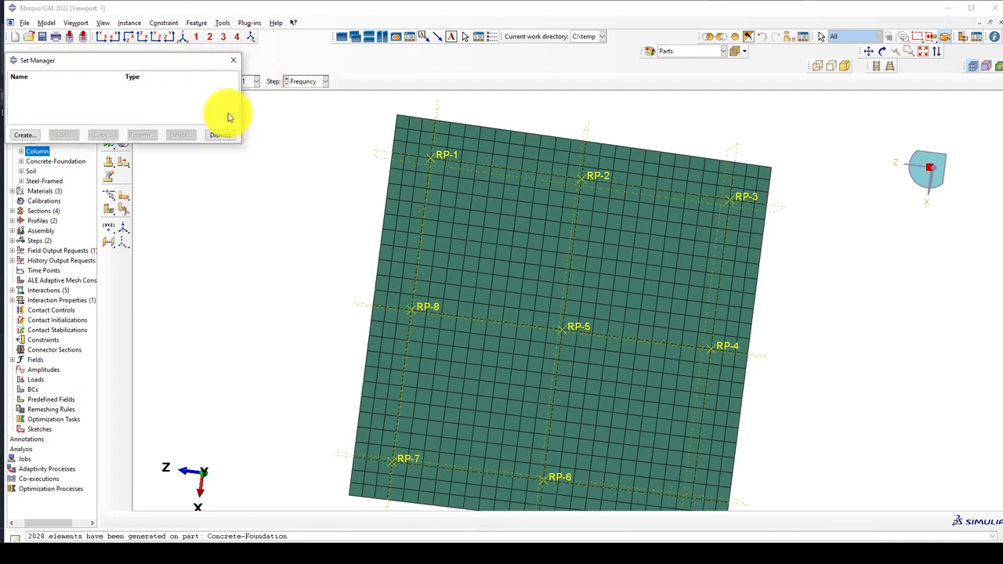
pyautogui.click(25, 135)
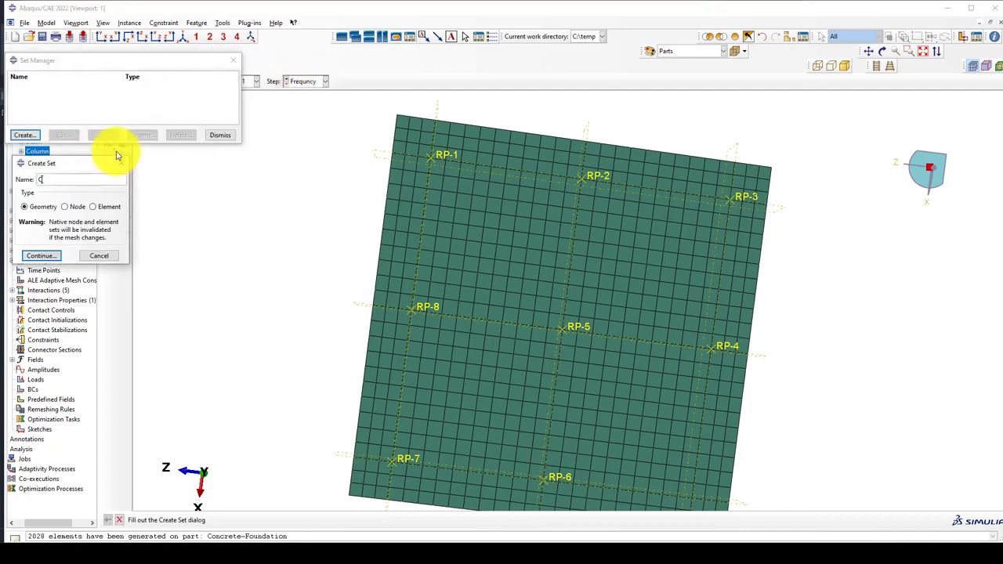
pyautogui.write('C1')
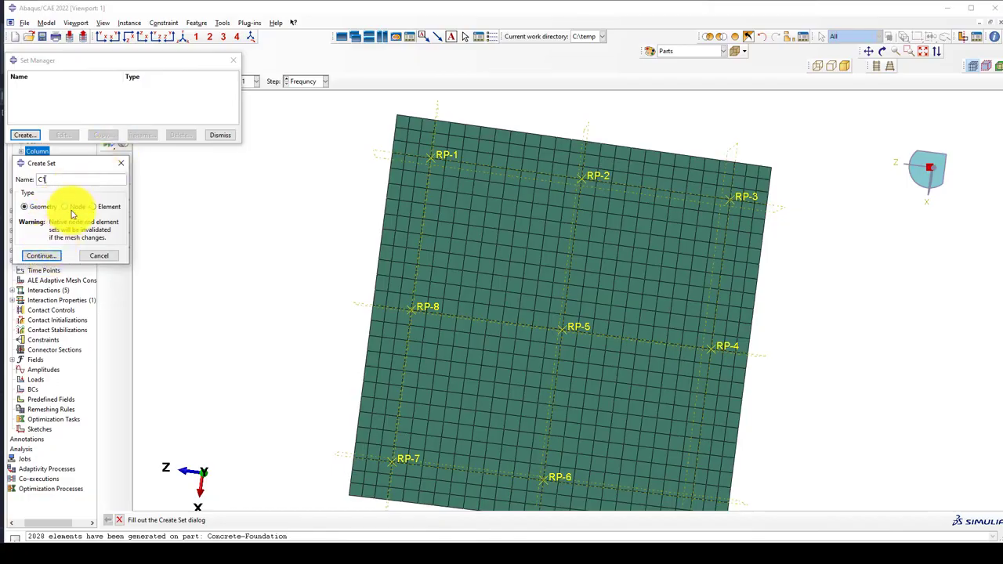
pyautogui.click(65, 206)
pyautogui.click(42, 269)
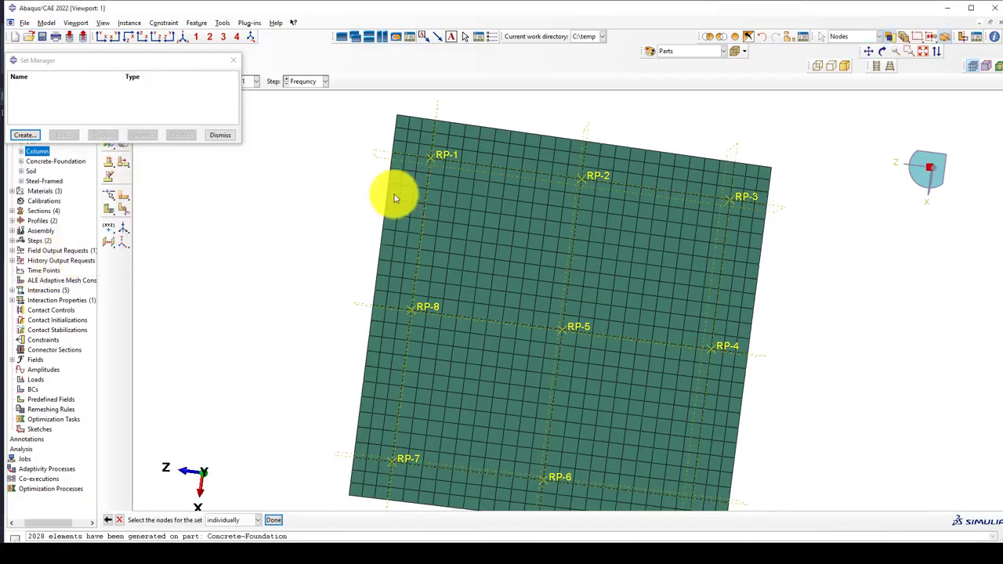
# - Try to window-select the foundation nodes at RP-1 in the tilted perspective view and check the selection in the isometric view
pyautogui.scroll(3, 430, 157)
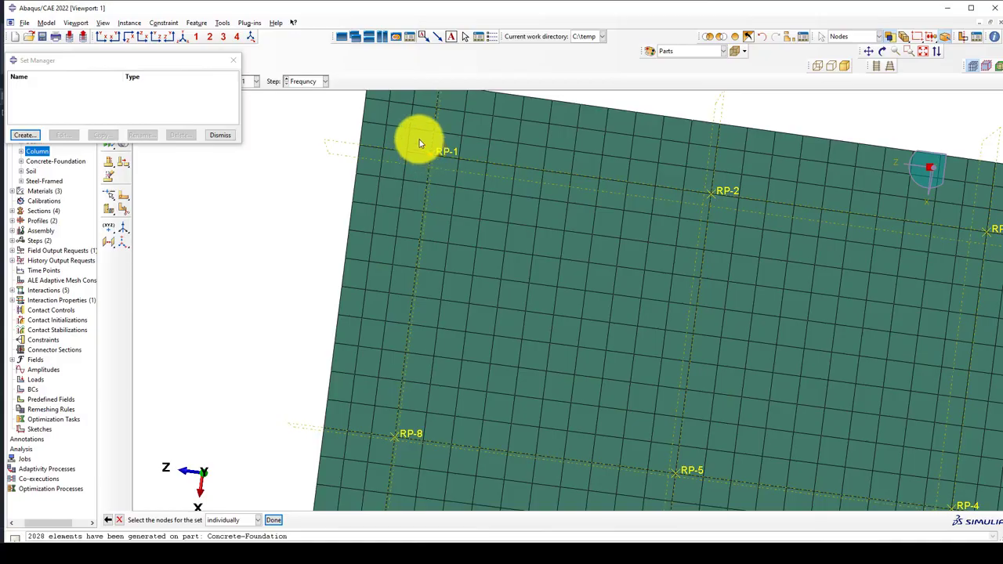
pyautogui.moveTo(419, 142); pyautogui.dragTo(443, 167)
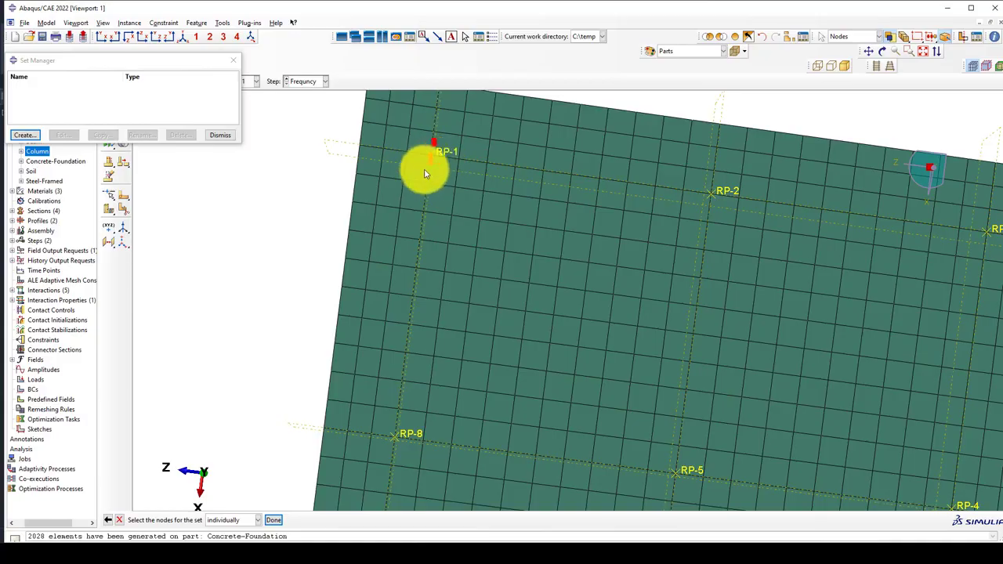
pyautogui.scroll(-5, 389, 183)
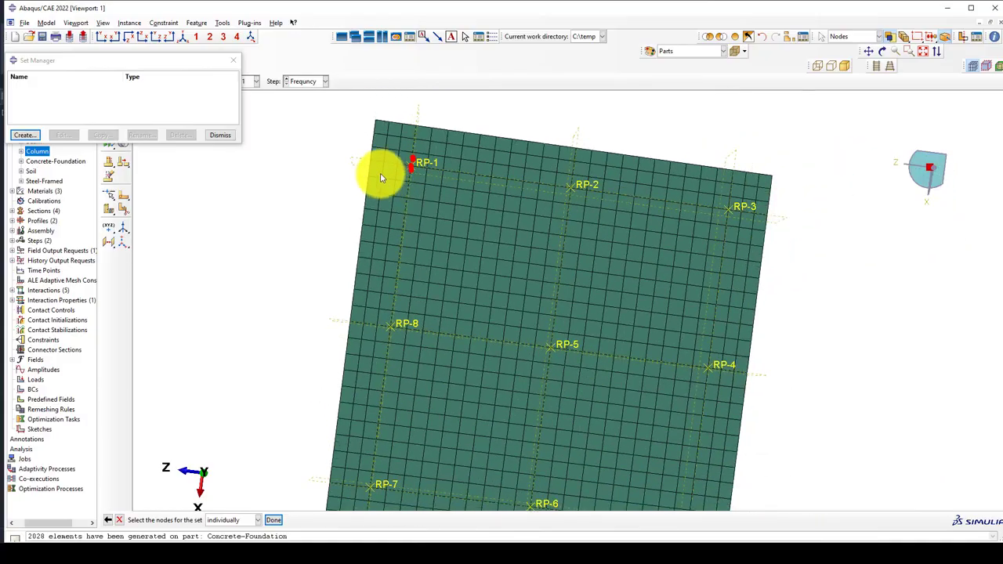
pyautogui.click(182, 37)
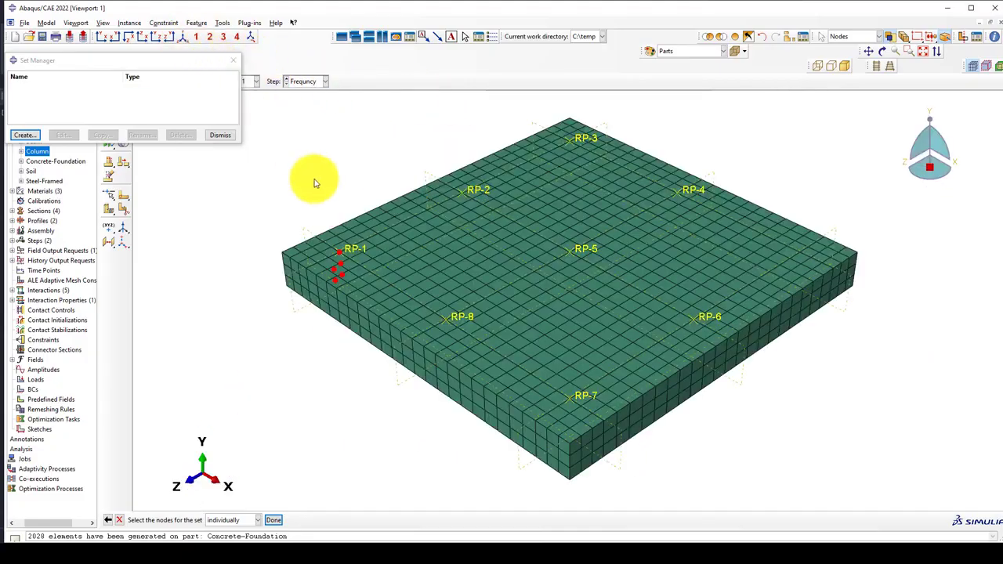
# - View the foundation along the Y axis in parallel projection and complete set C1 with the nodes through its depth at RP-1
pyautogui.click(156, 39)
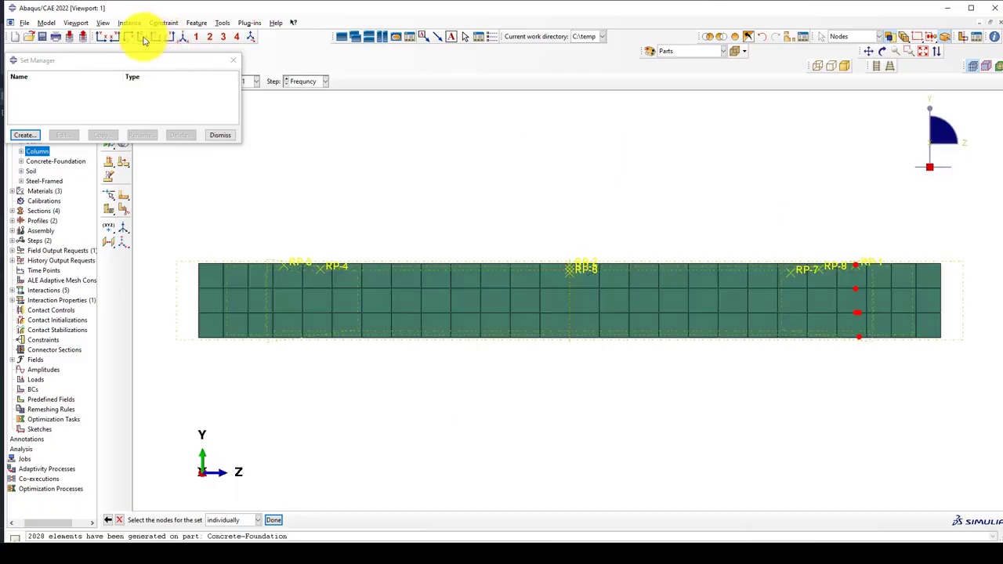
pyautogui.click(141, 39)
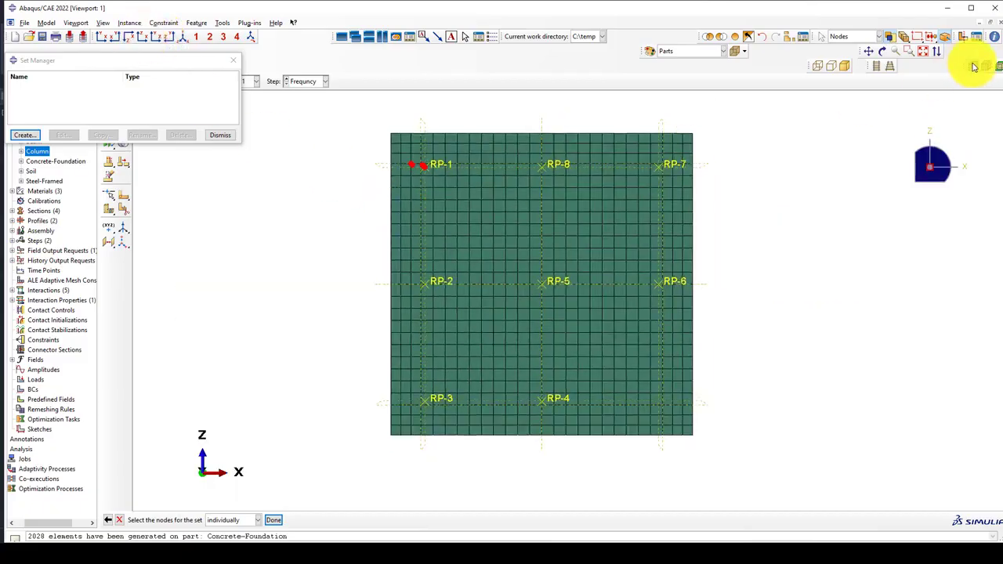
pyautogui.click(876, 67)
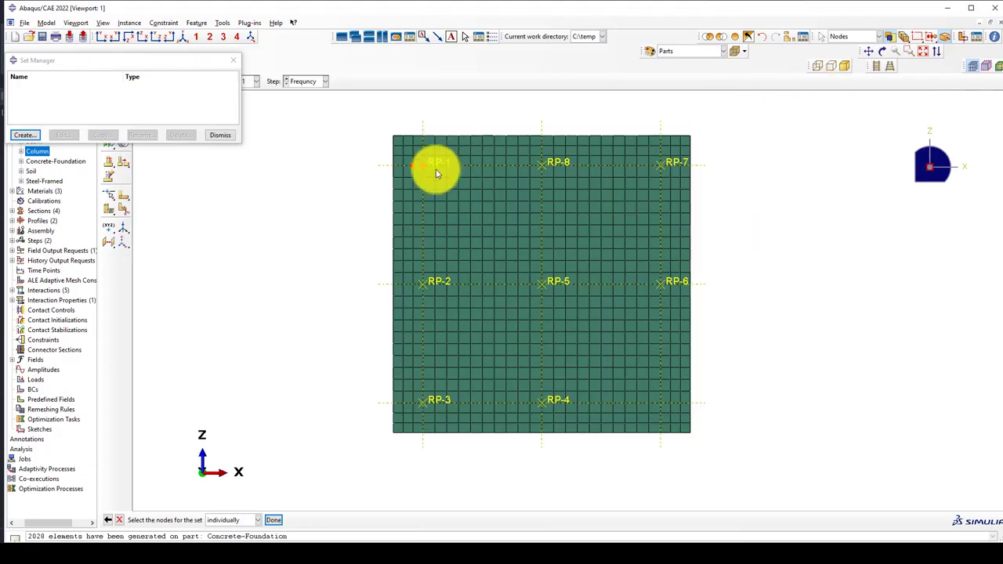
pyautogui.scroll(3, 424, 164)
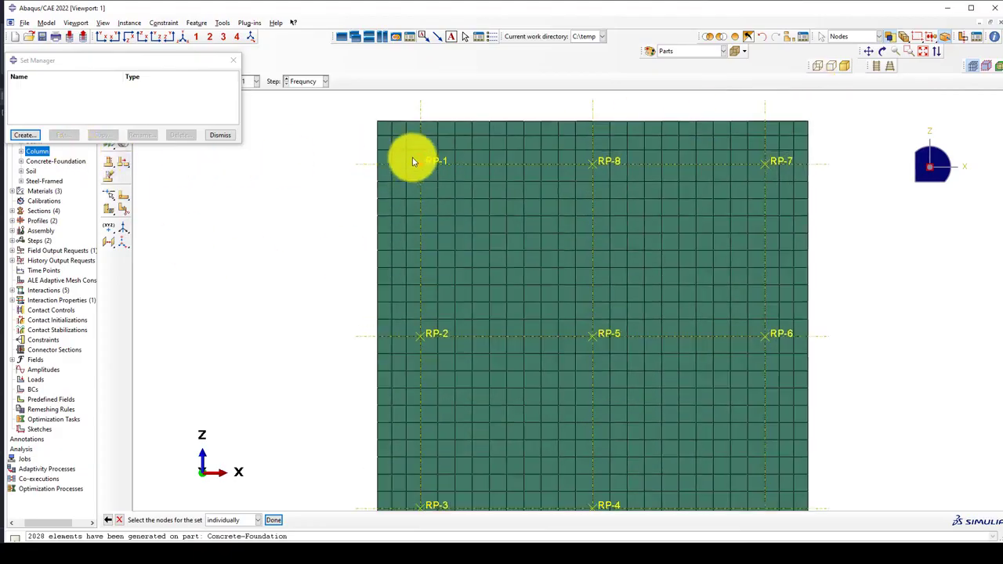
pyautogui.click(416, 163)
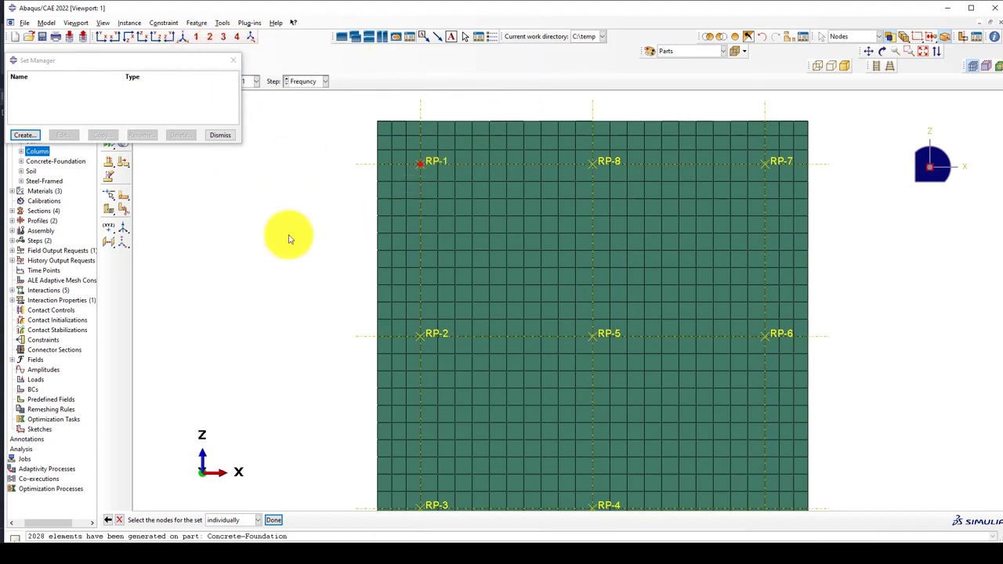
pyautogui.middleClick(334, 230)
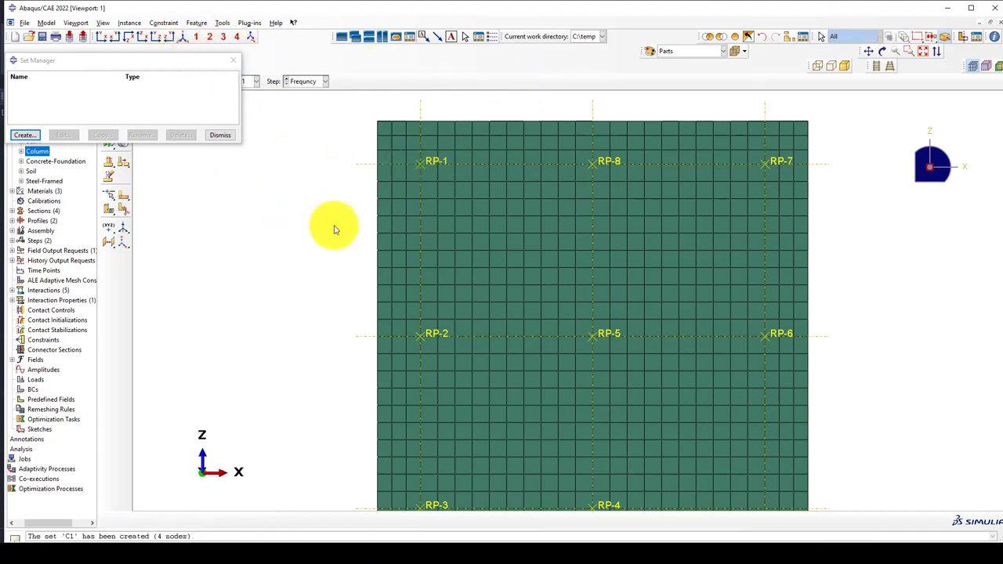
# - Create a node-type set named C2 from the foundation nodes at RP-8
pyautogui.click(33, 138)
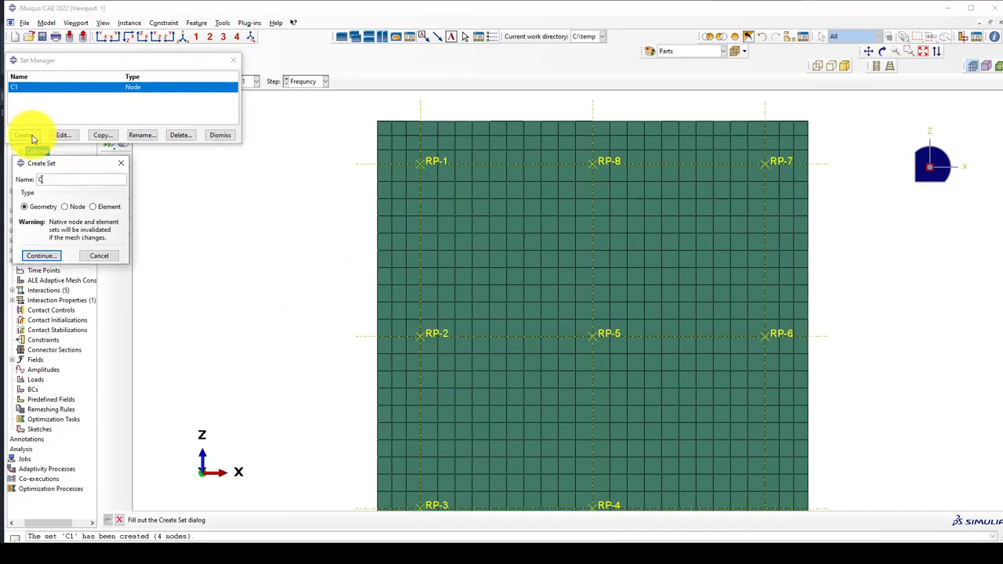
pyautogui.write('C2')
pyautogui.click(41, 255)
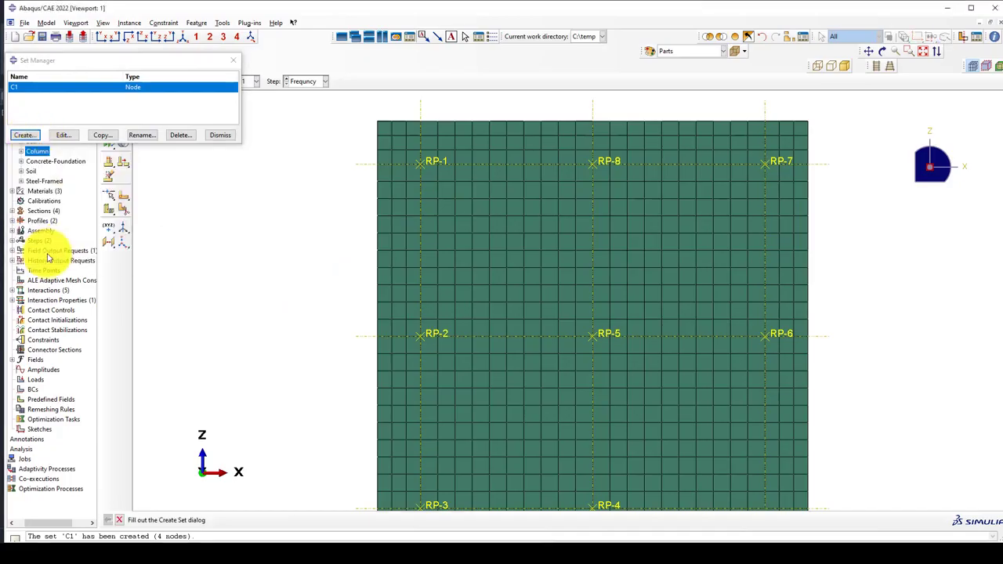
pyautogui.click(108, 520)
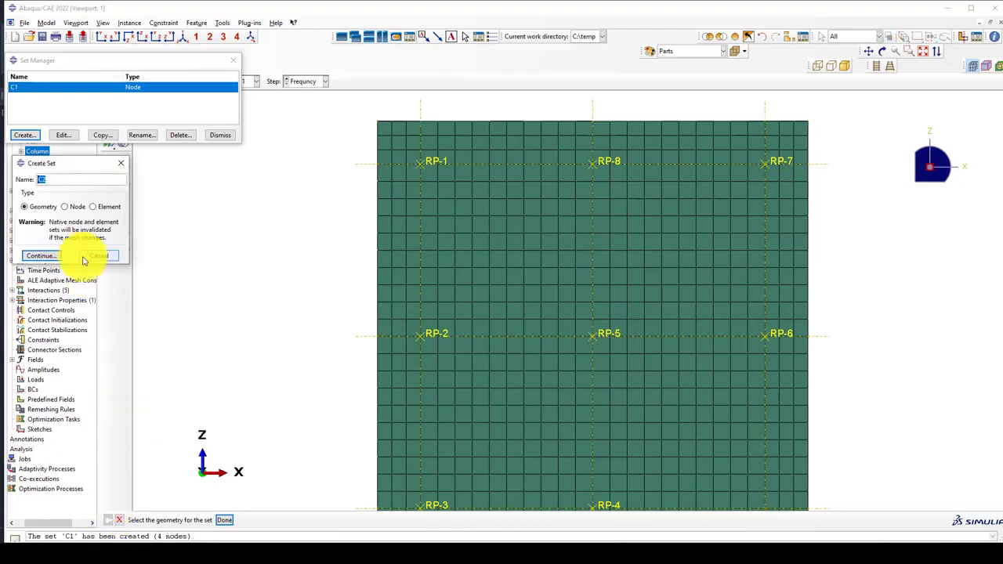
pyautogui.click(45, 269)
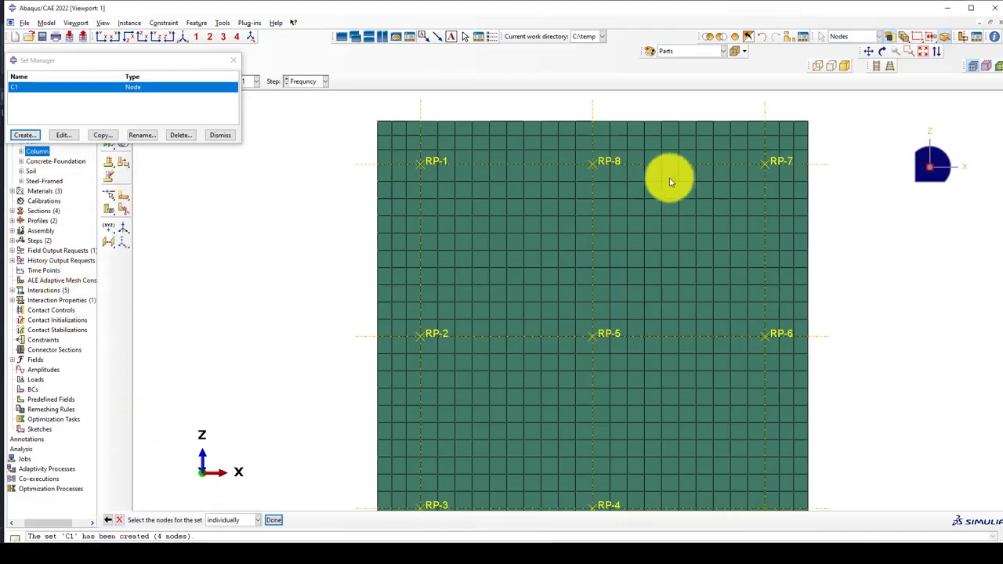
pyautogui.middleClick(575, 206)
# - Create a node-type set named C3 from the foundation nodes at RP-7
pyautogui.click(25, 135)
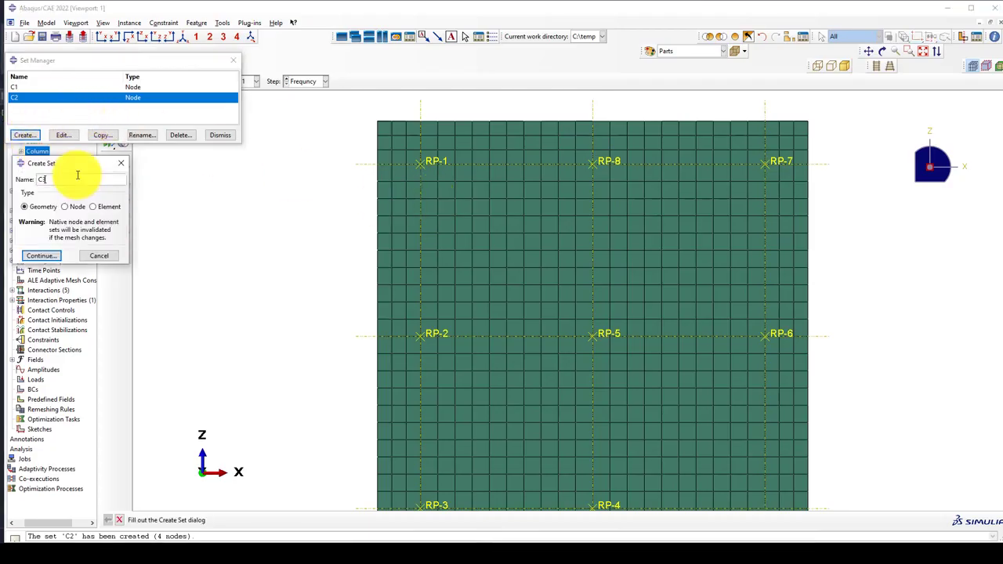
pyautogui.click(64, 206)
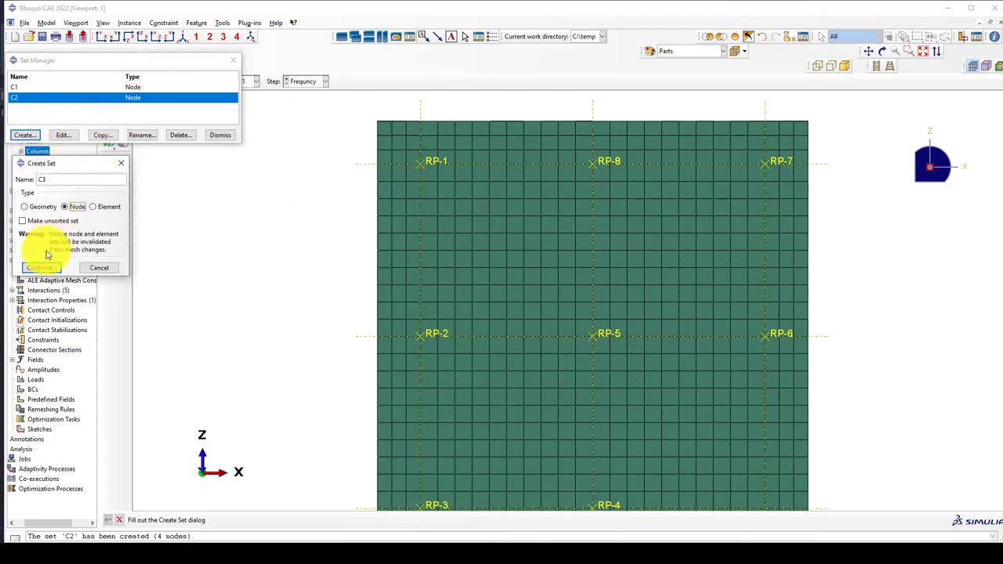
pyautogui.click(43, 267)
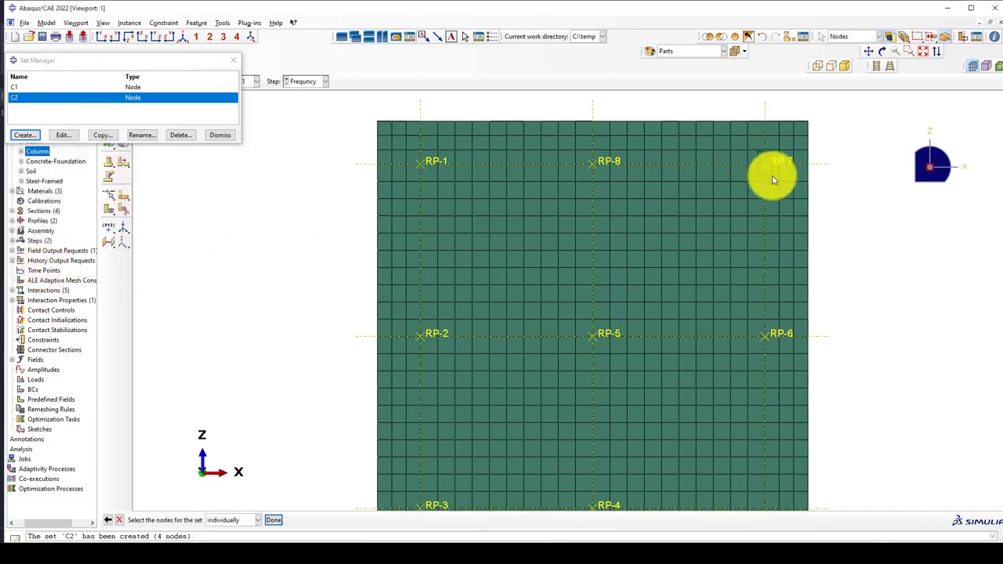
pyautogui.middleClick(301, 283)
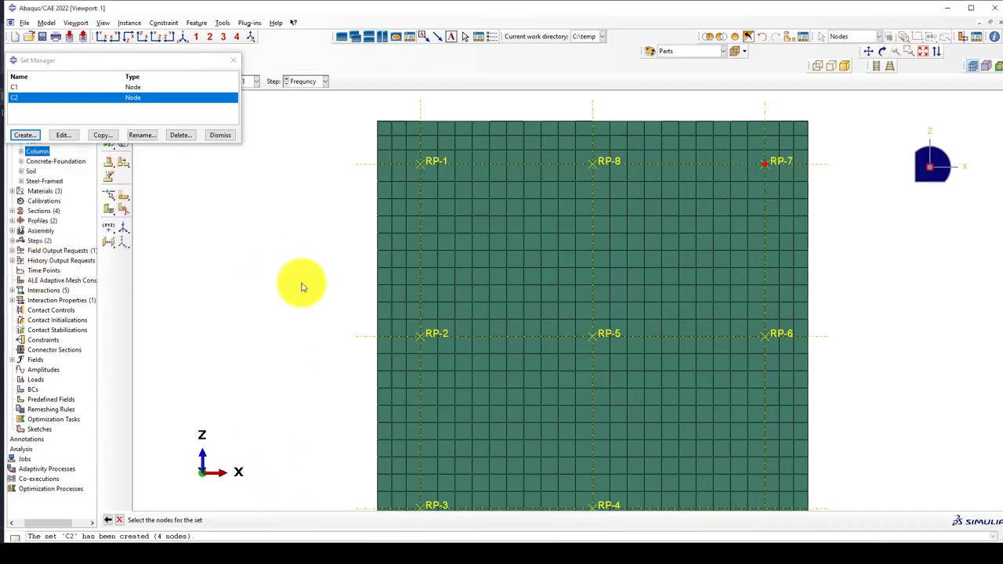
# - Create a node-type set named C4 from the foundation nodes at RP-2
pyautogui.click(26, 136)
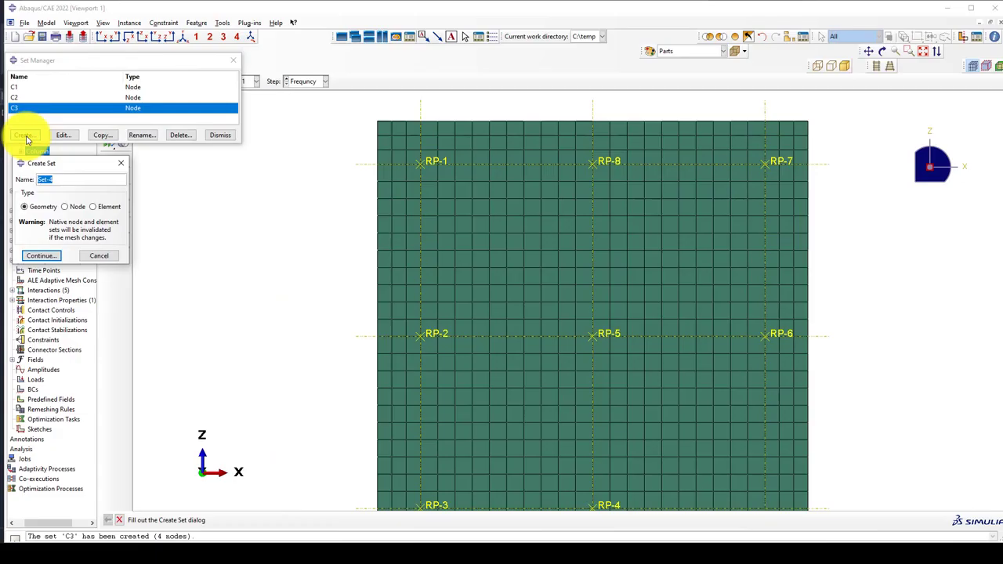
pyautogui.write('C4')
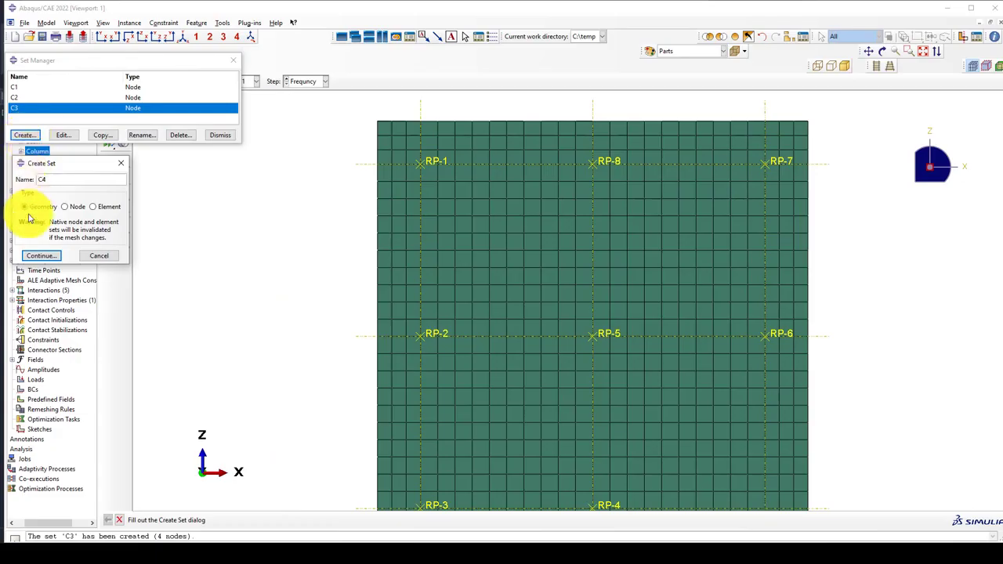
pyautogui.click(65, 206)
pyautogui.click(41, 267)
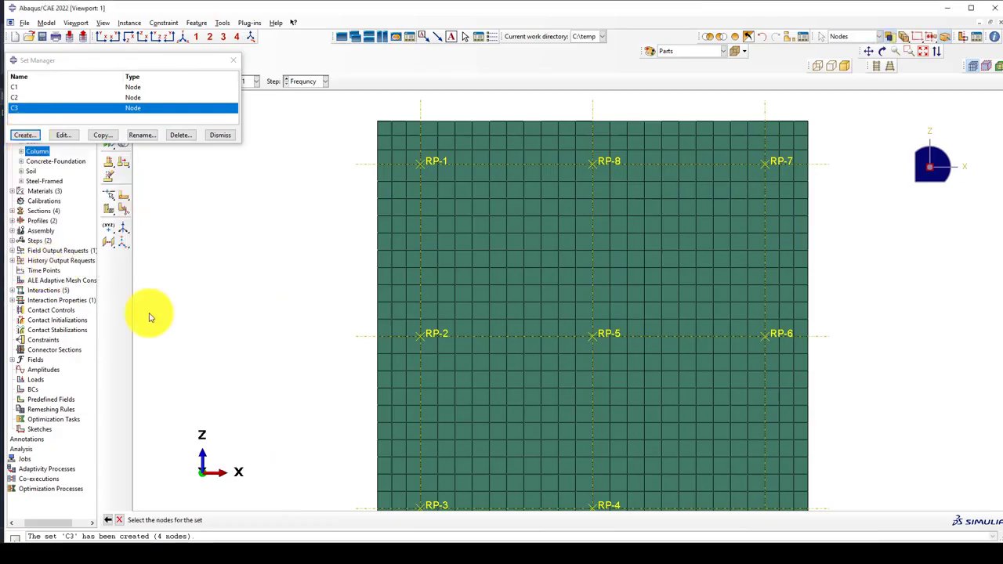
pyautogui.click(417, 334)
pyautogui.middleClick(292, 320)
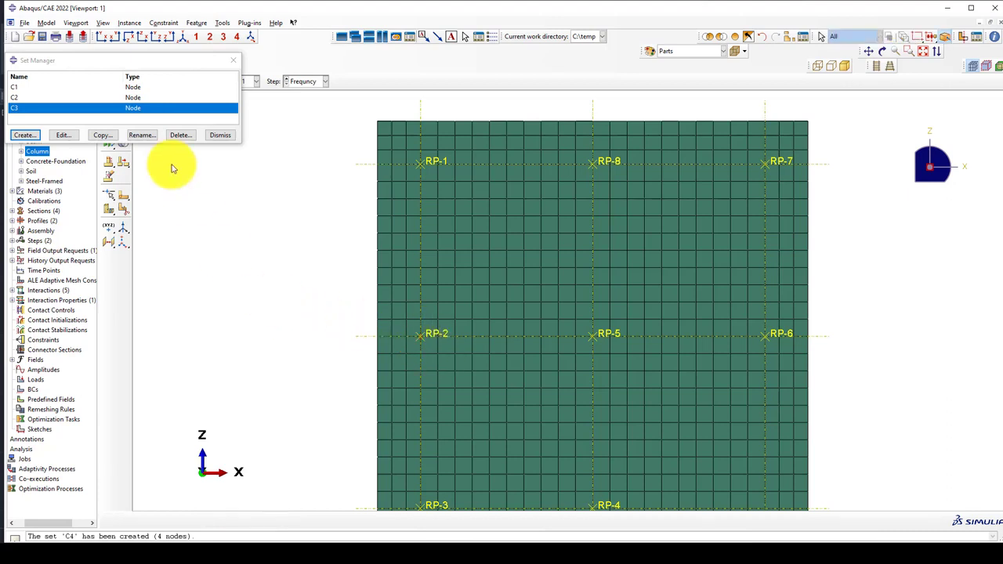
# - Create a node-type set named C5 from the foundation nodes at RP-5
pyautogui.click(27, 135)
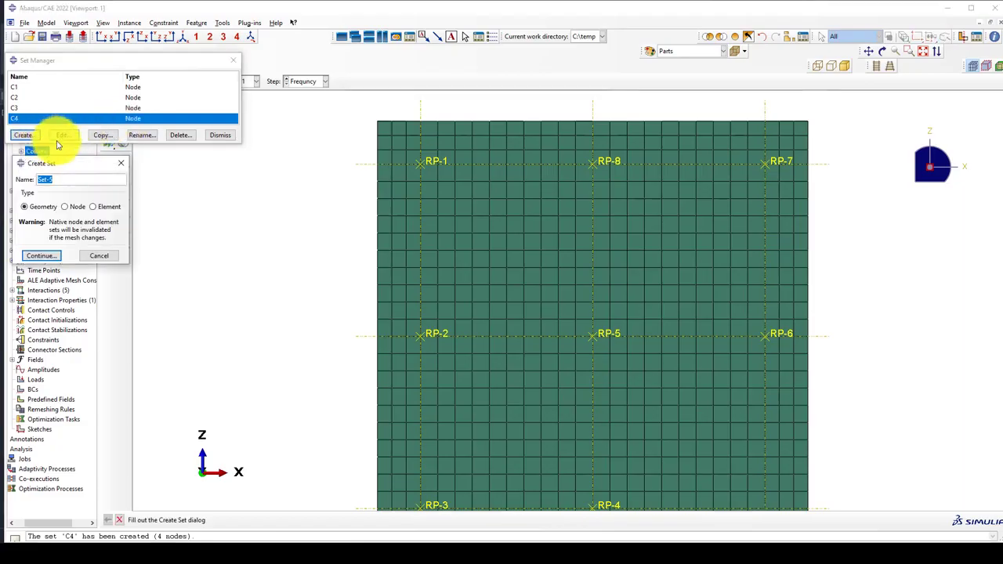
pyautogui.write('C5')
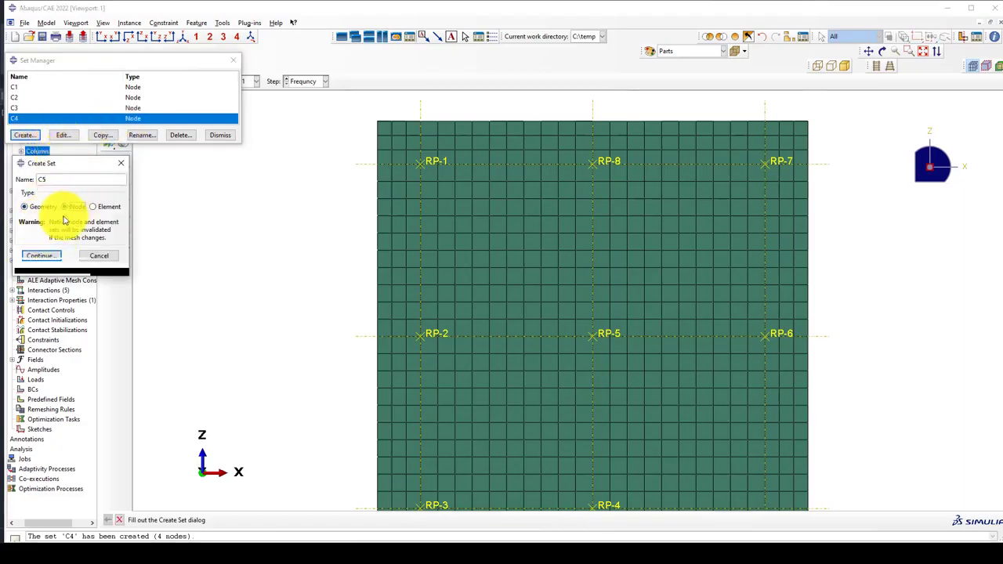
pyautogui.click(64, 206)
pyautogui.click(42, 256)
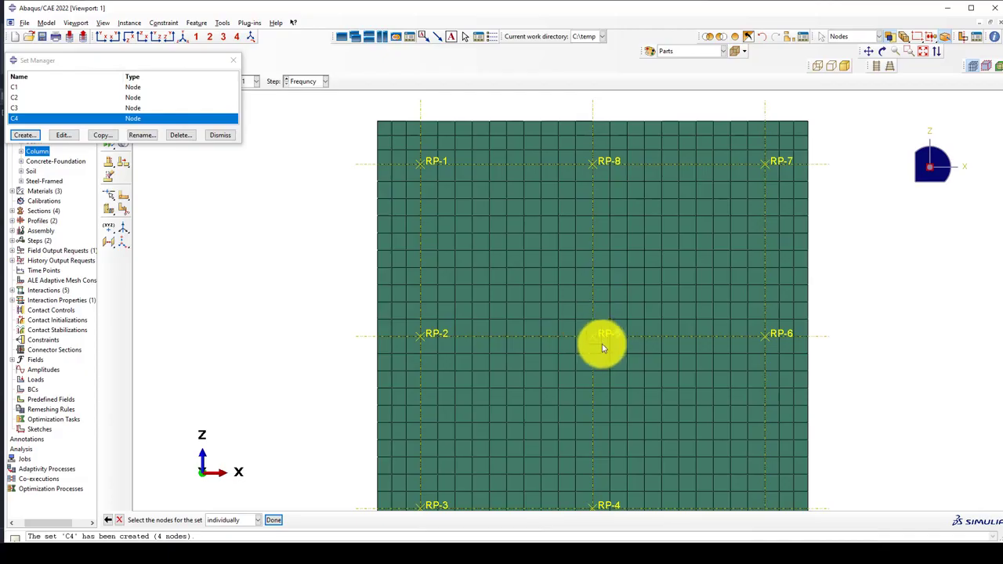
pyautogui.middleClick(293, 358)
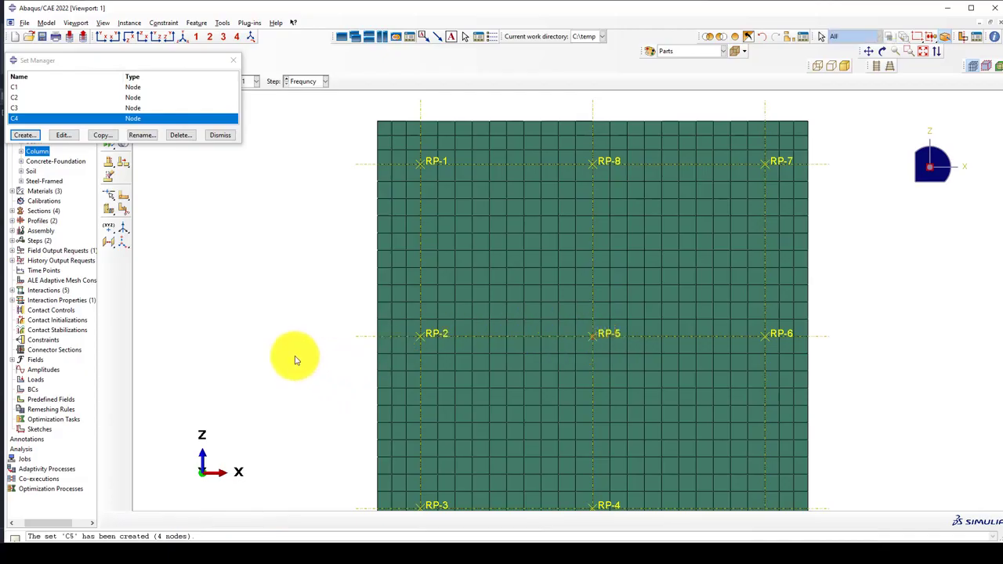
# - Create a node-type set named C6 from the foundation nodes at RP-6
pyautogui.click(31, 135)
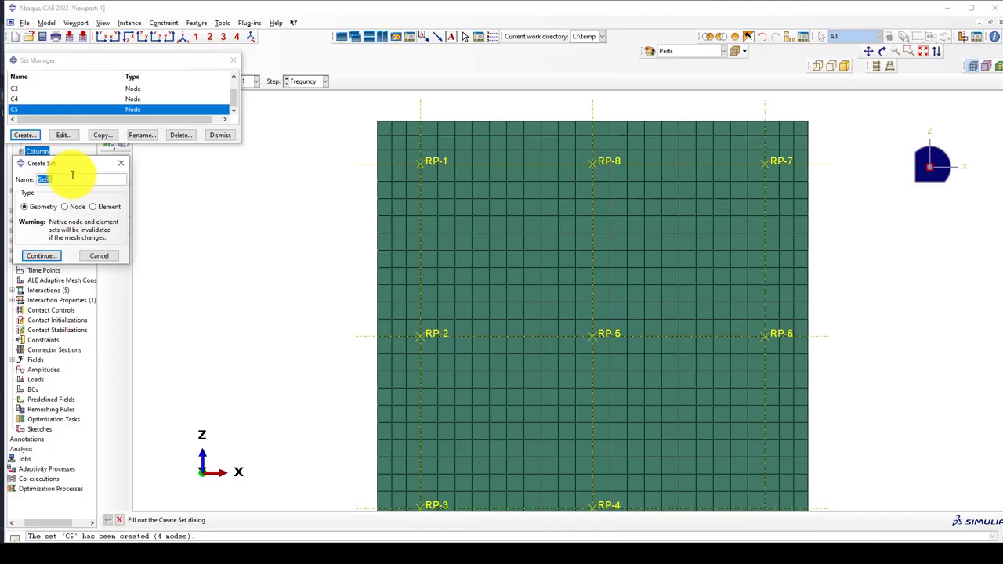
pyautogui.click(65, 206)
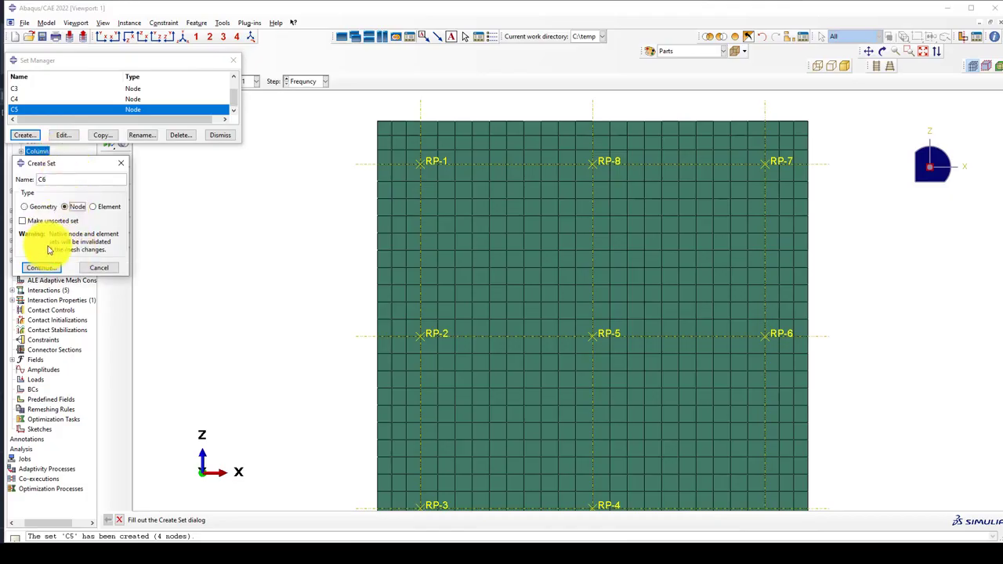
pyautogui.click(44, 269)
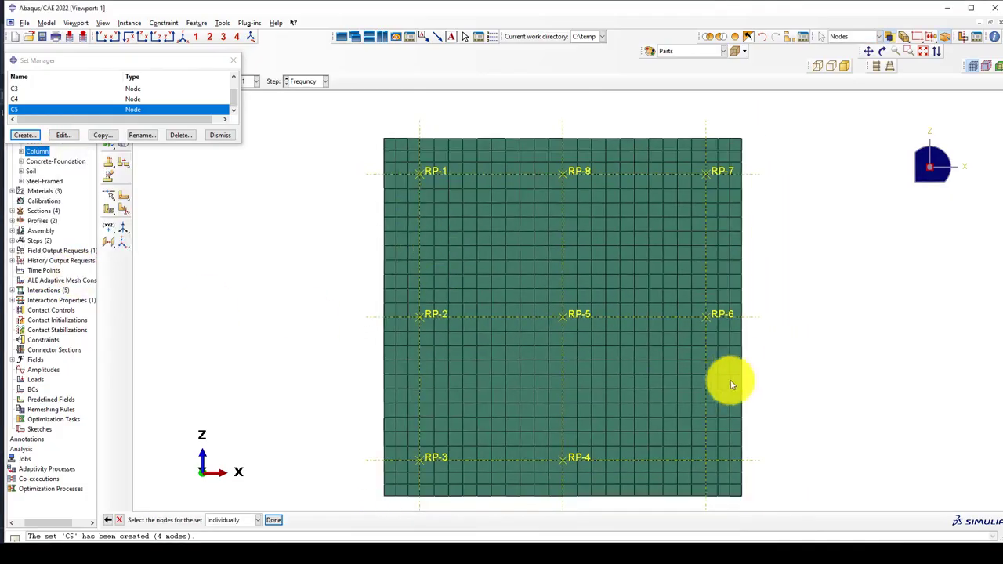
pyautogui.click(708, 316)
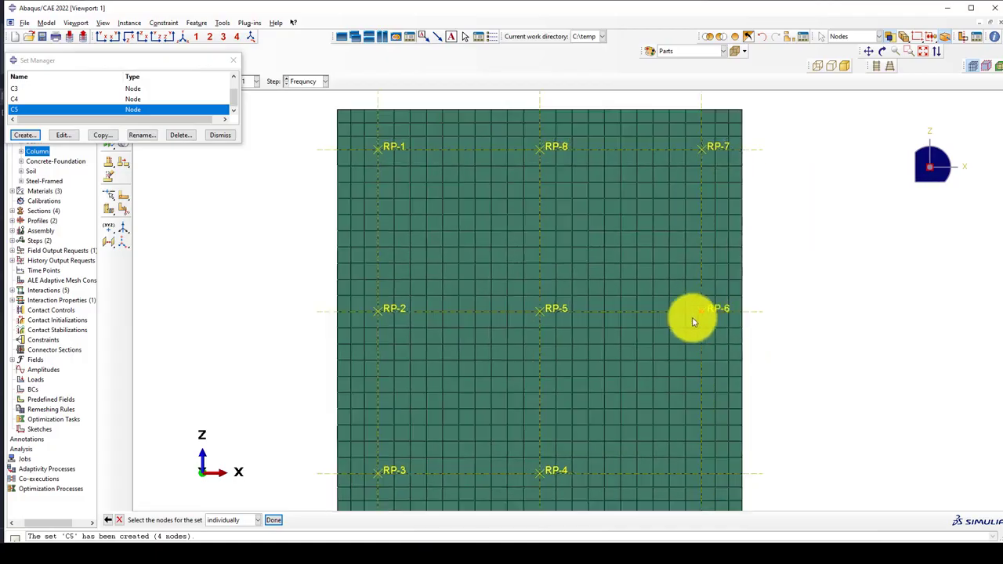
pyautogui.middleClick(666, 319)
# - Create a node-type set named C7 from the foundation nodes at RP-3
pyautogui.click(32, 136)
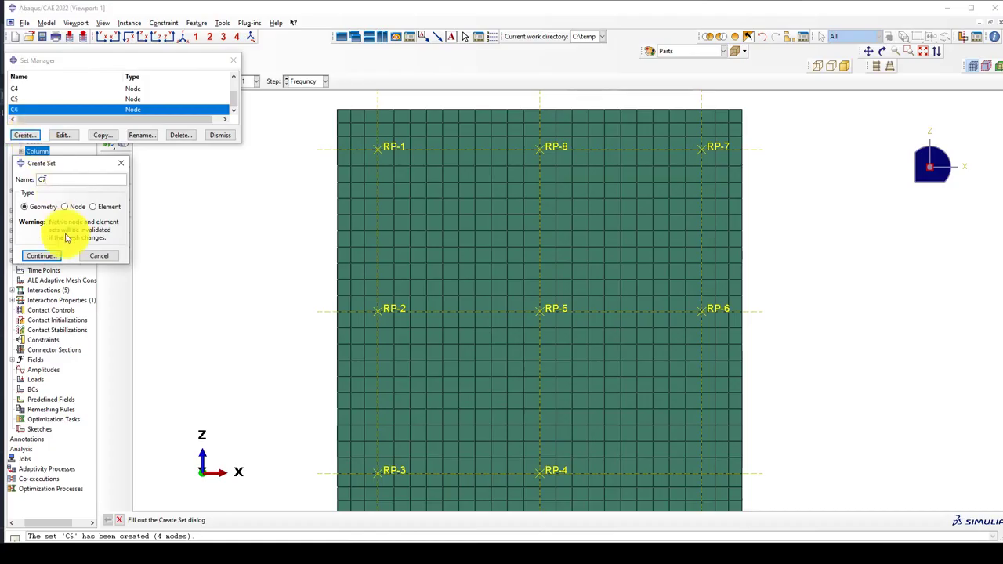
pyautogui.click(65, 206)
pyautogui.click(44, 261)
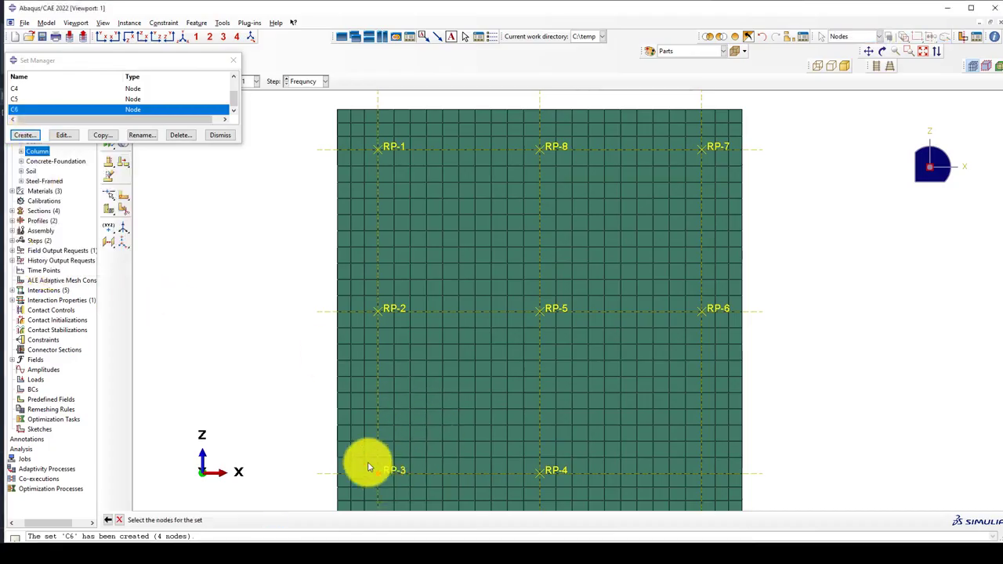
# - Create a node-type set named C8 from the foundation nodes at the unlabelled datum-axis intersection in line with RP-4 and RP-6
pyautogui.click(31, 139)
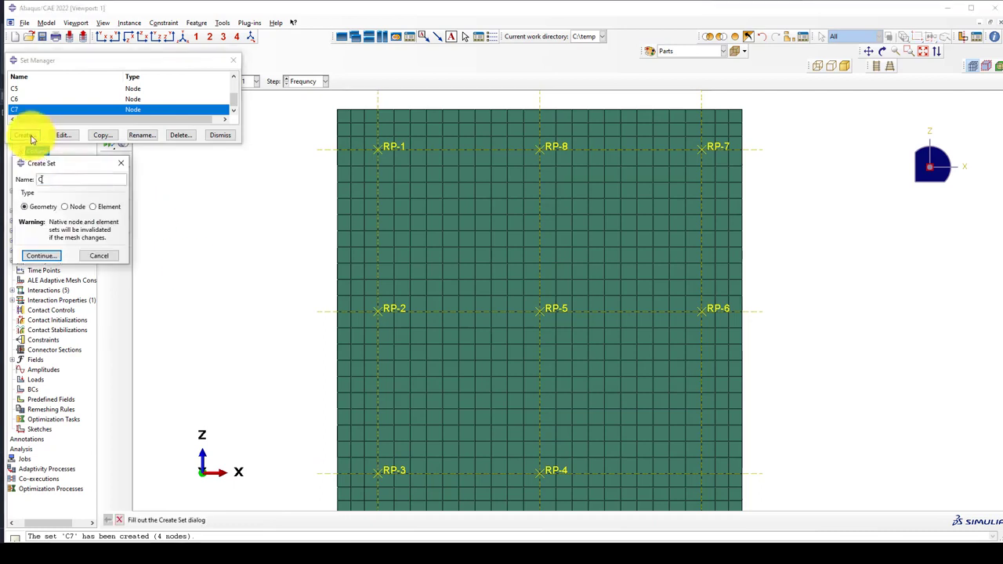
pyautogui.click(66, 207)
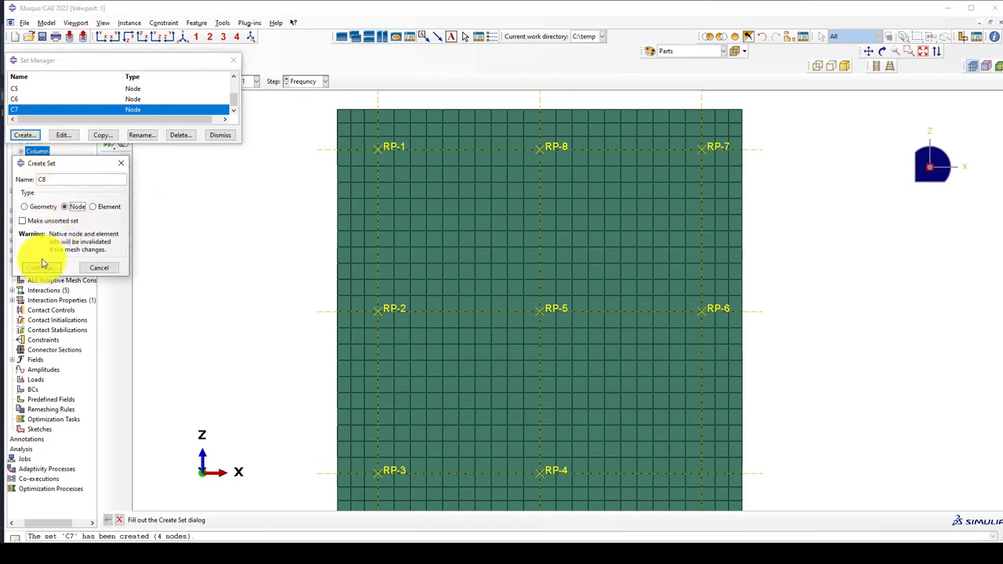
pyautogui.click(41, 256)
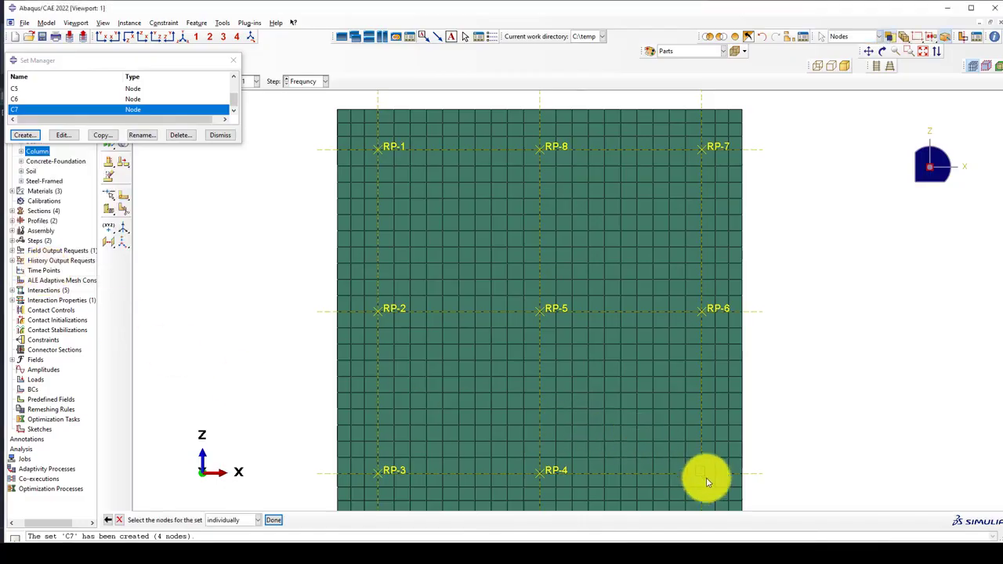
pyautogui.middleClick(623, 451)
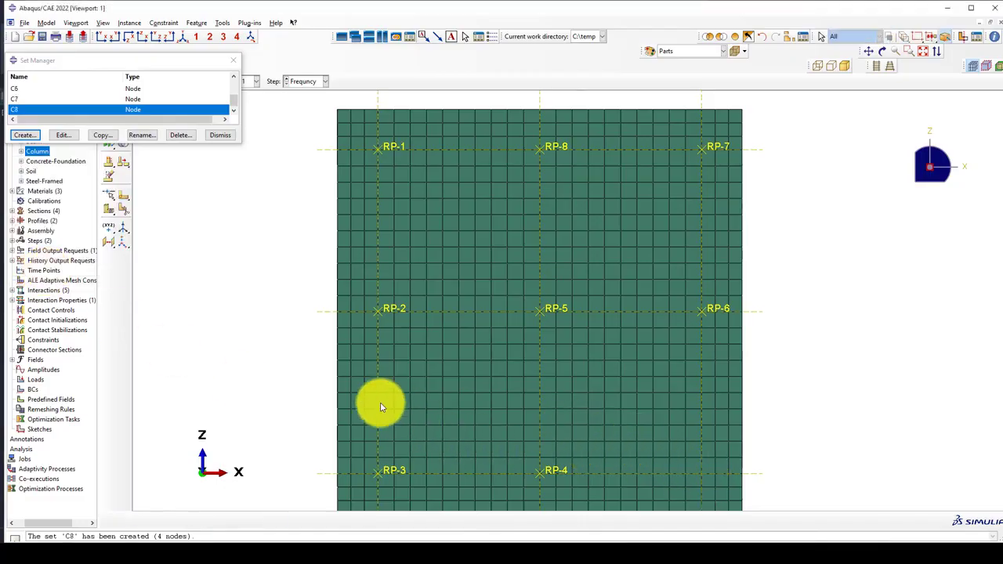
# - Enlarge the Set Manager to list sets C1 to C8 and move it away from the module selector
pyautogui.scroll(-1, 278, 264)
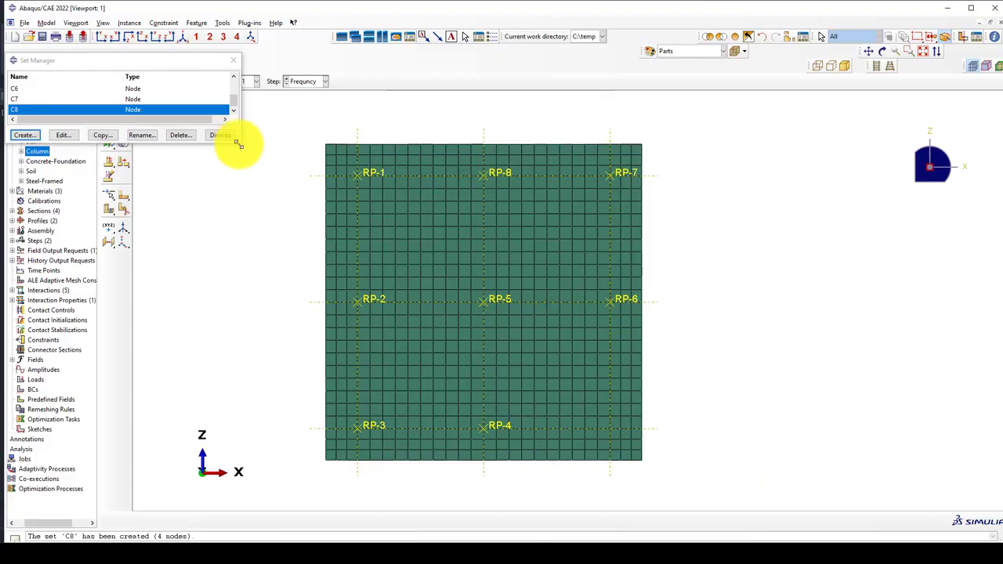
pyautogui.moveTo(238, 144); pyautogui.dragTo(261, 205)
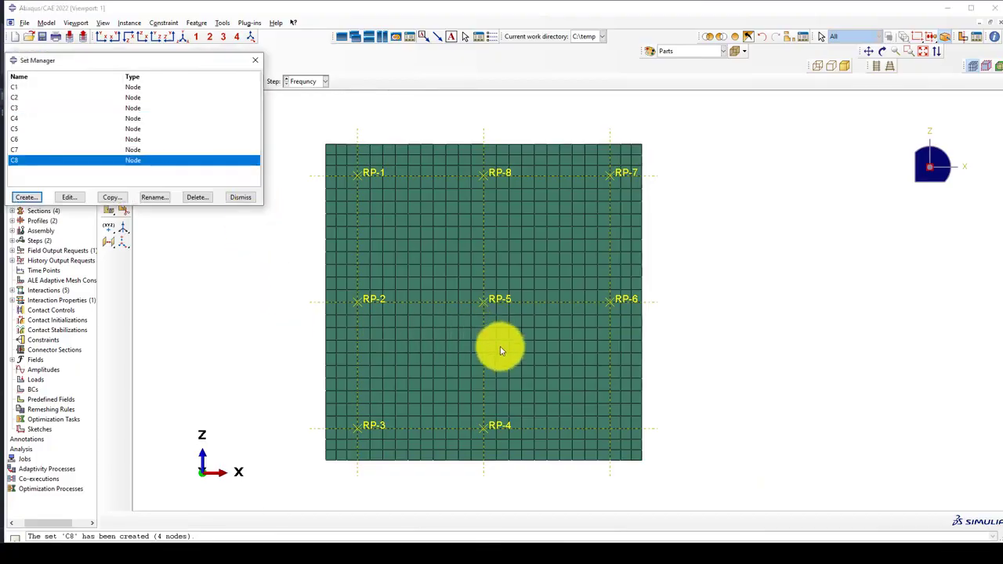
pyautogui.scroll(1, 499, 348)
pyautogui.scroll(-1, 584, 345)
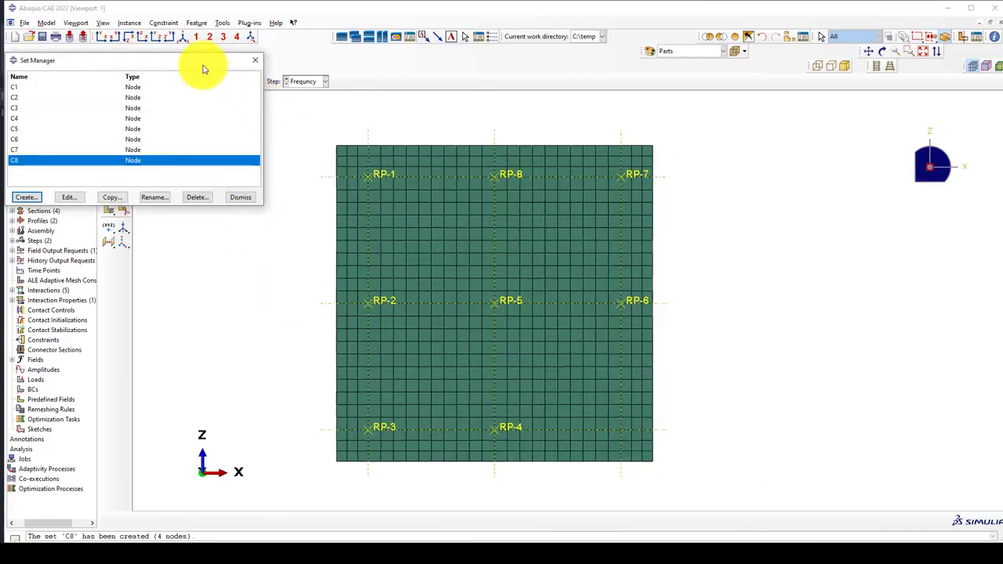
pyautogui.moveTo(203, 69); pyautogui.dragTo(330, 303)
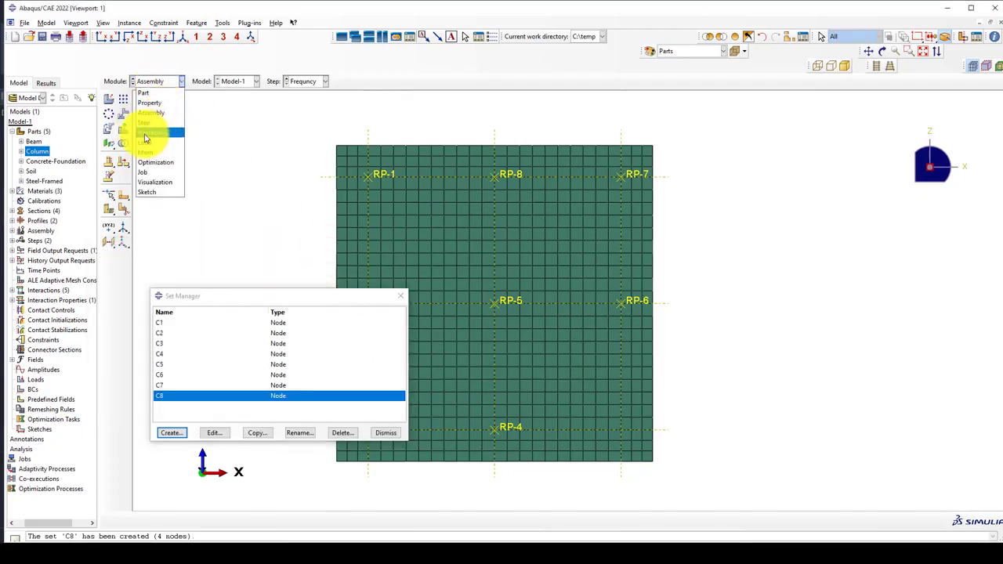
# - Switch to the Interaction module and place the Set Manager beside the foundation, clear of the reference points
pyautogui.click(158, 138)
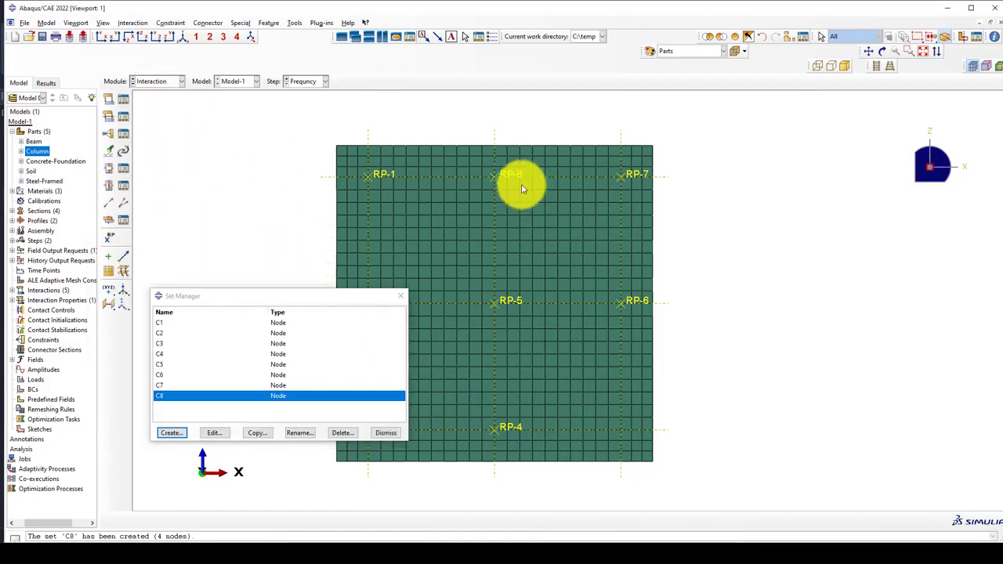
pyautogui.scroll(-2, 528, 182)
pyautogui.scroll(2, 405, 186)
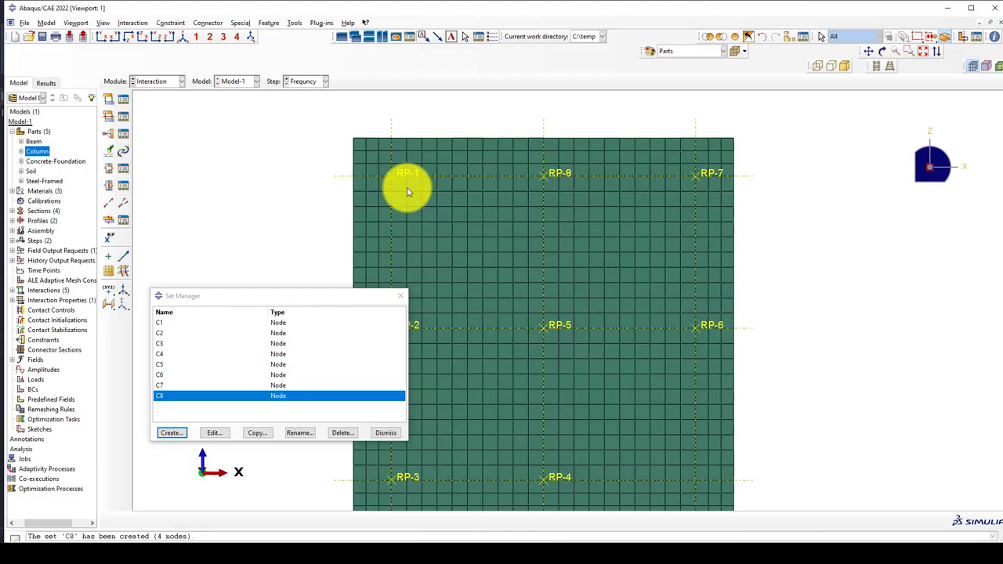
pyautogui.scroll(2, 400, 188)
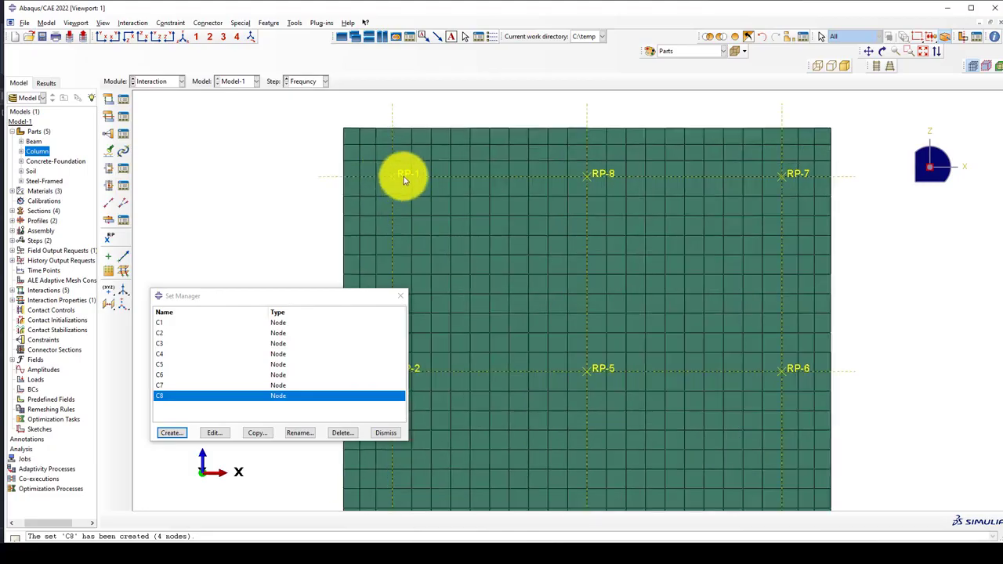
pyautogui.scroll(-2, 615, 169)
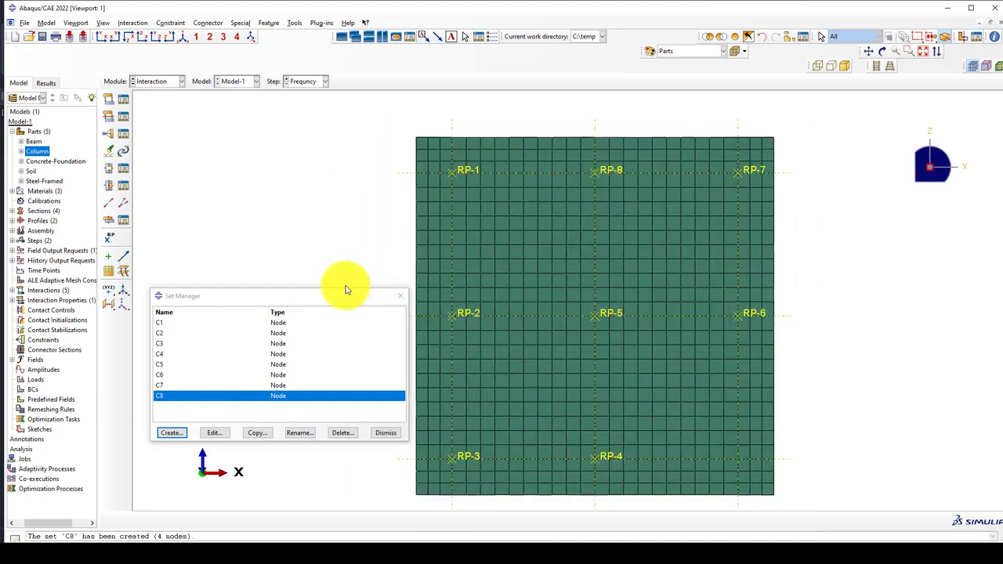
pyautogui.moveTo(335, 292); pyautogui.dragTo(332, 198)
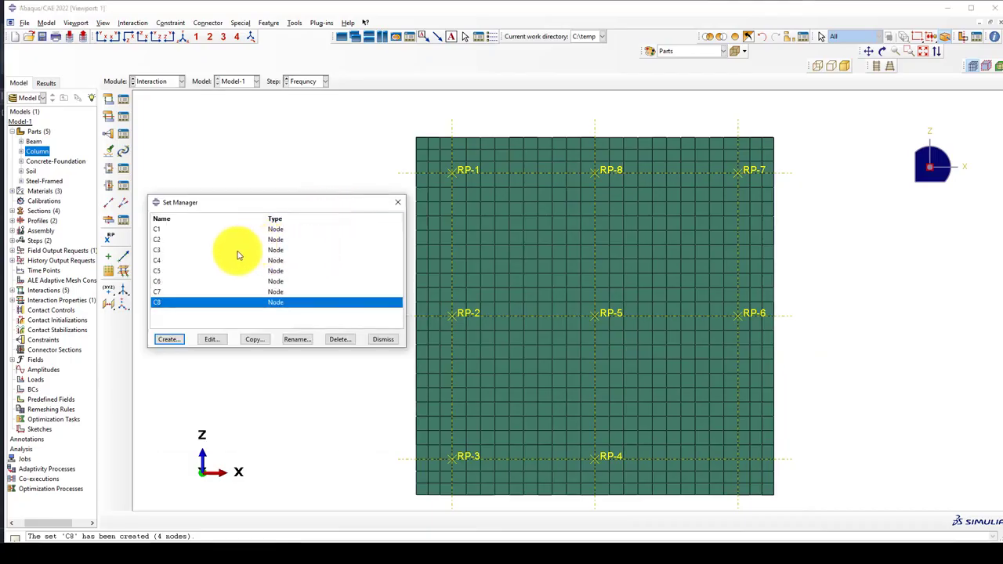
# - Create a Tie constraint named C1 with RP-1 as the main node region and node set C1 as the secondary region
pyautogui.click(110, 134)
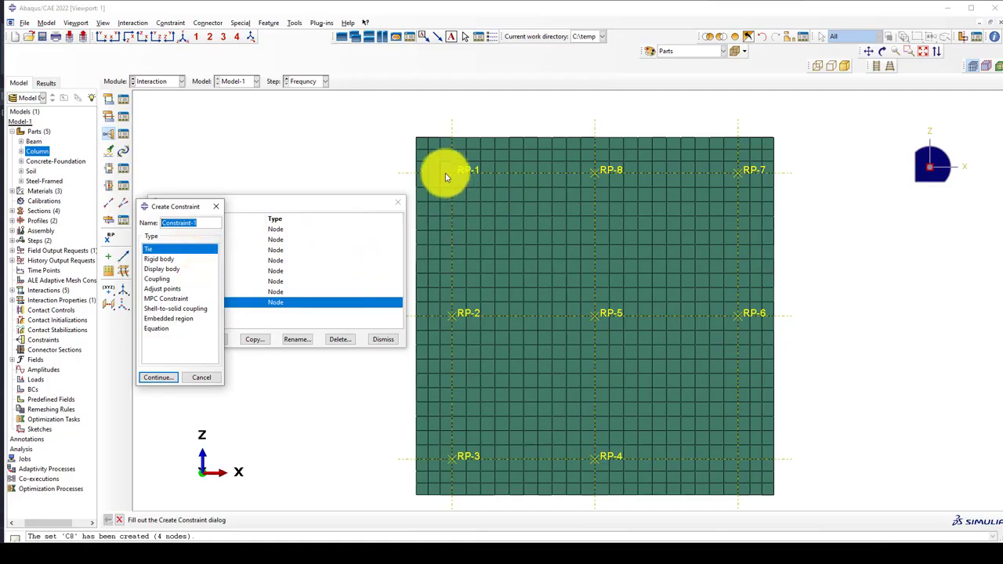
pyautogui.scroll(2, 447, 174)
pyautogui.scroll(2, 453, 177)
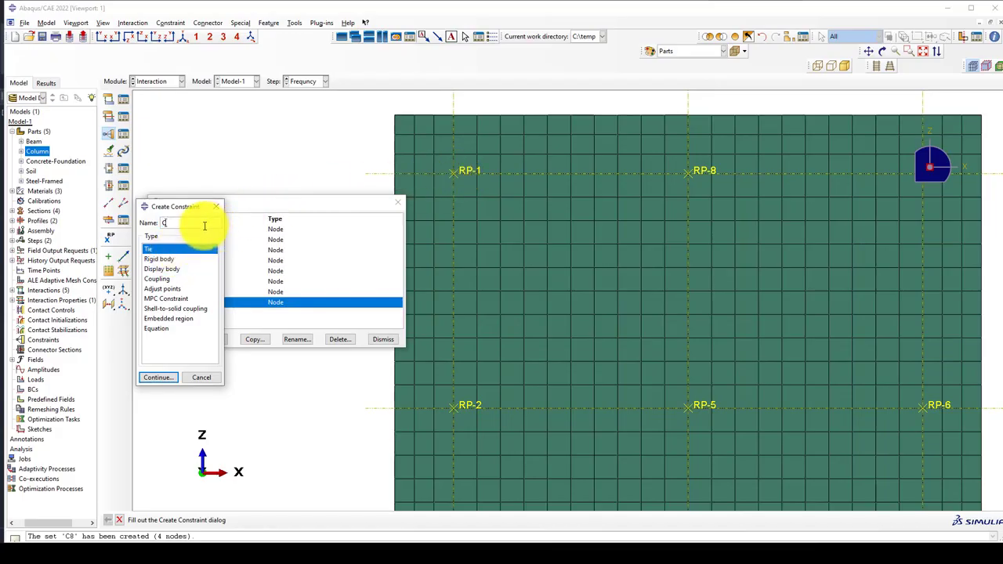
pyautogui.click(161, 378)
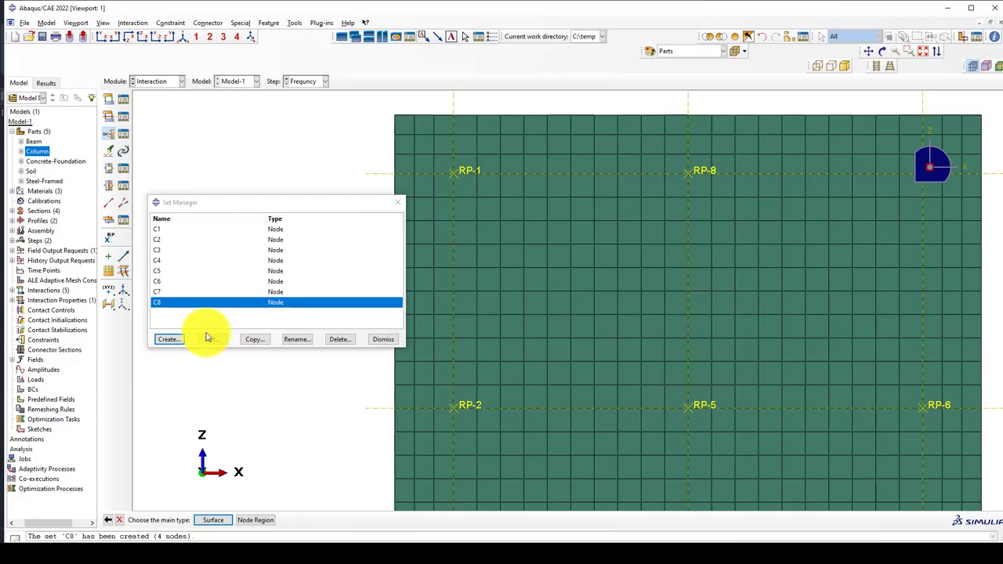
pyautogui.click(477, 172)
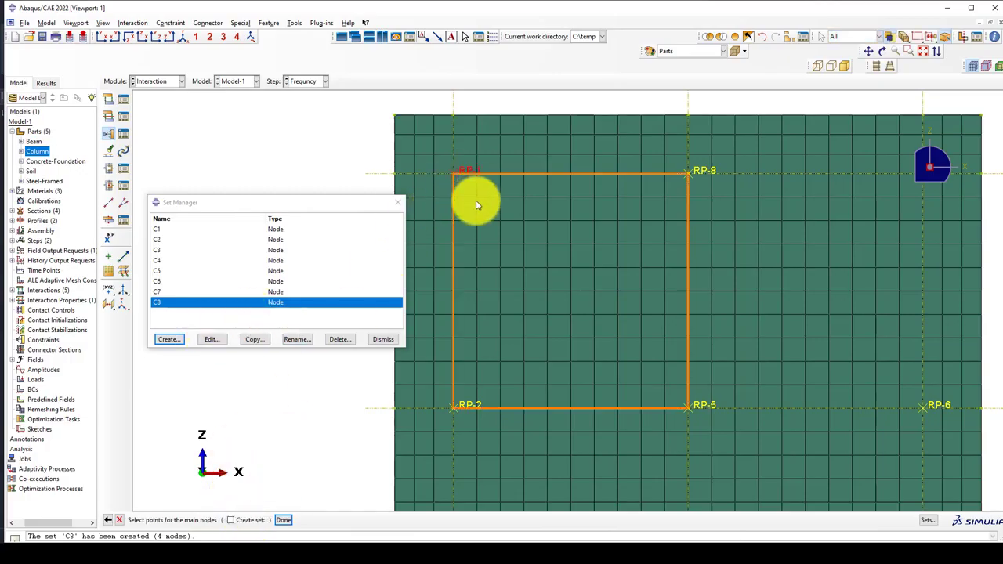
pyautogui.middleClick(475, 208)
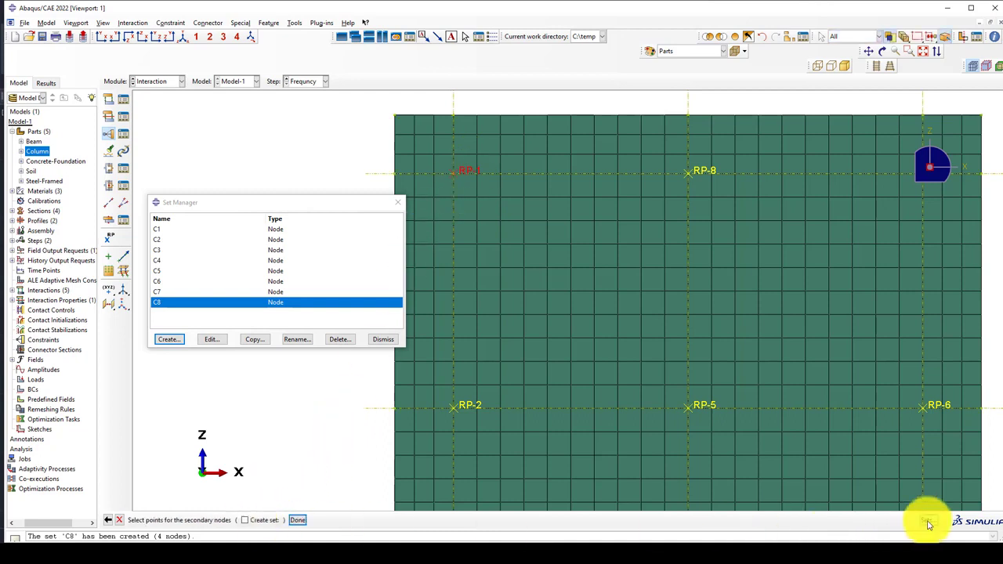
pyautogui.click(915, 520)
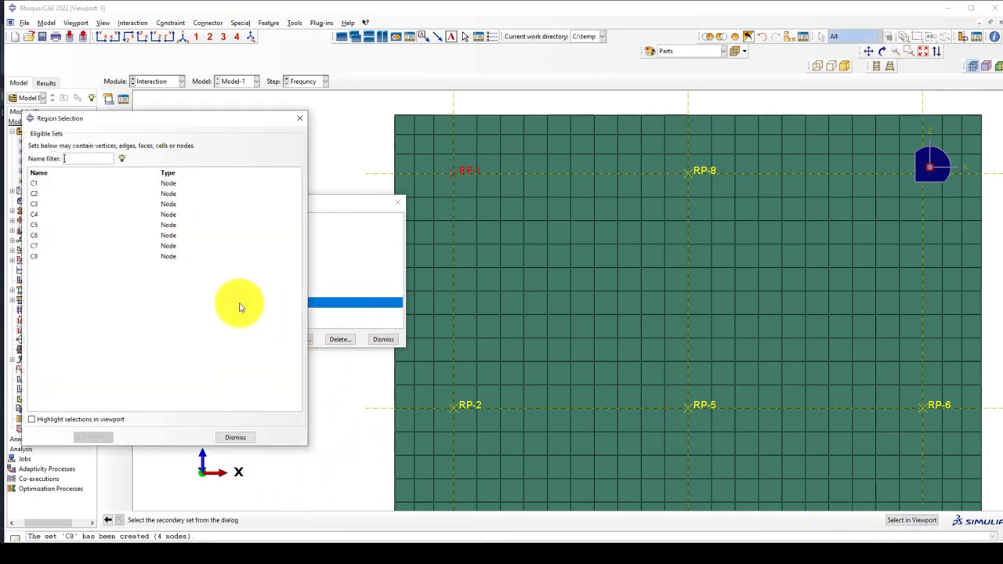
pyautogui.click(45, 184)
pyautogui.click(89, 438)
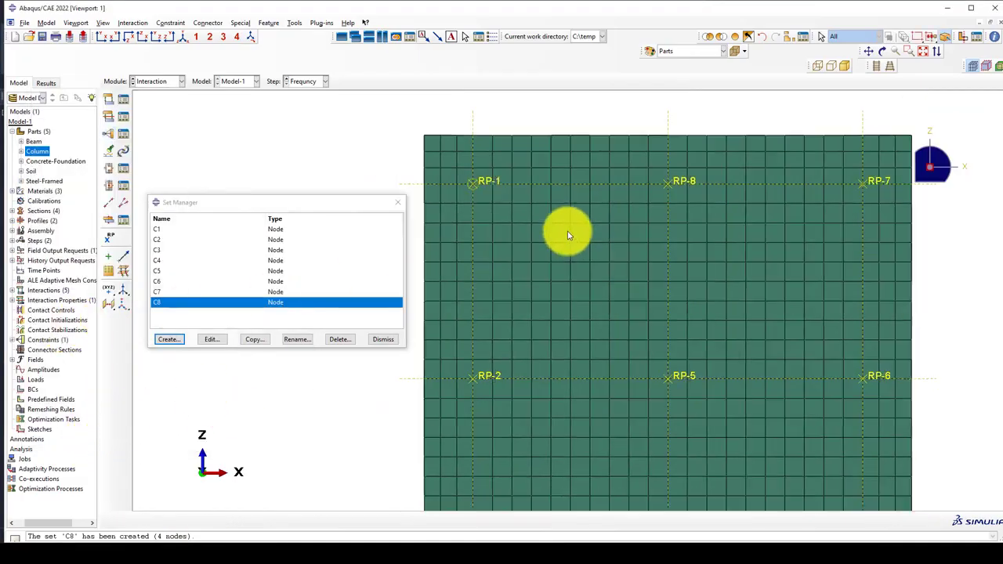
# - Examine the tie constraint at RP-1 and the remaining reference points on the foundation in an isometric view
pyautogui.scroll(-1, 571, 234)
pyautogui.click(189, 37)
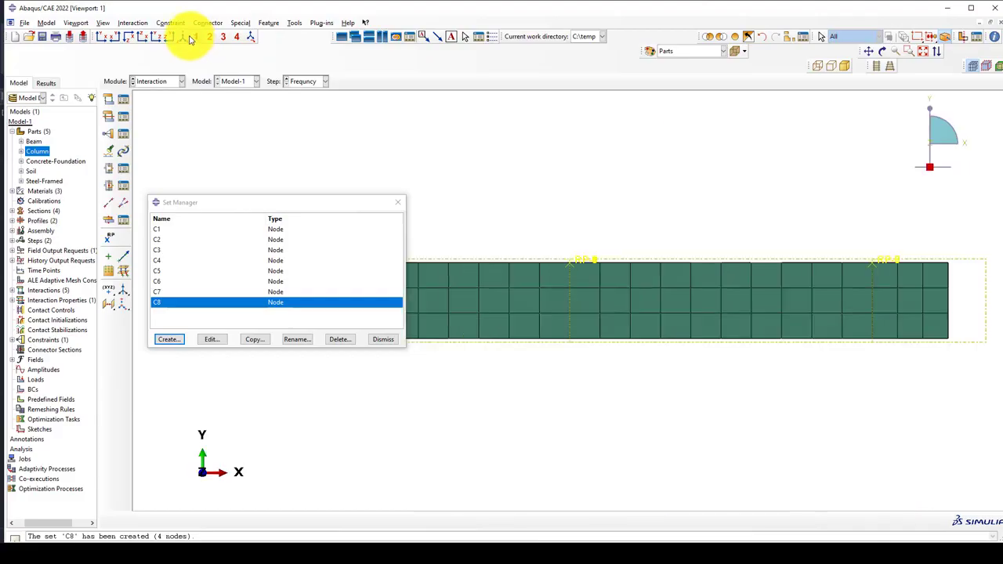
pyautogui.click(185, 38)
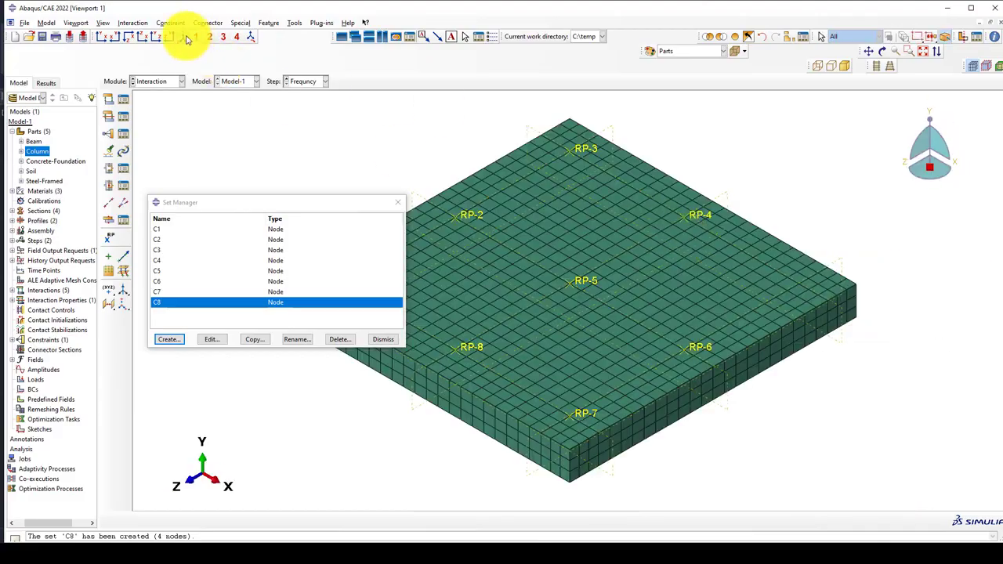
pyautogui.scroll(-1, 666, 269)
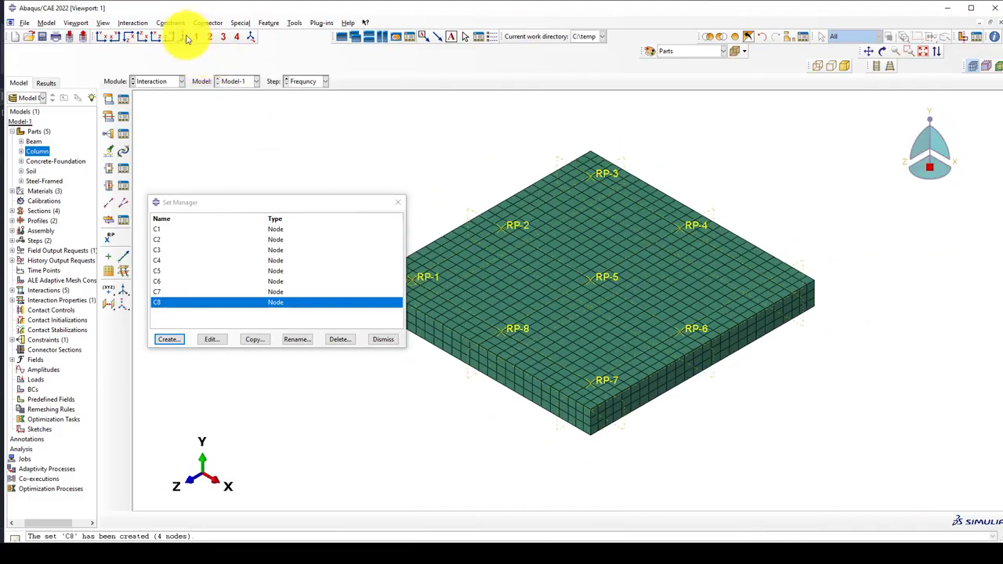
pyautogui.scroll(1, 653, 275)
pyautogui.scroll(-2, 666, 264)
pyautogui.scroll(2, 443, 298)
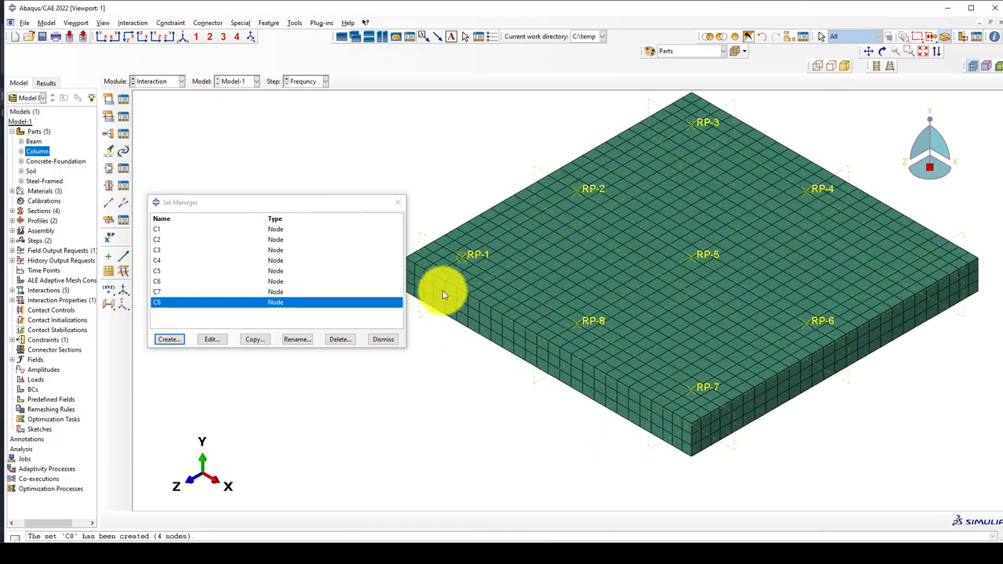
pyautogui.scroll(2, 459, 259)
pyautogui.scroll(-1, 471, 339)
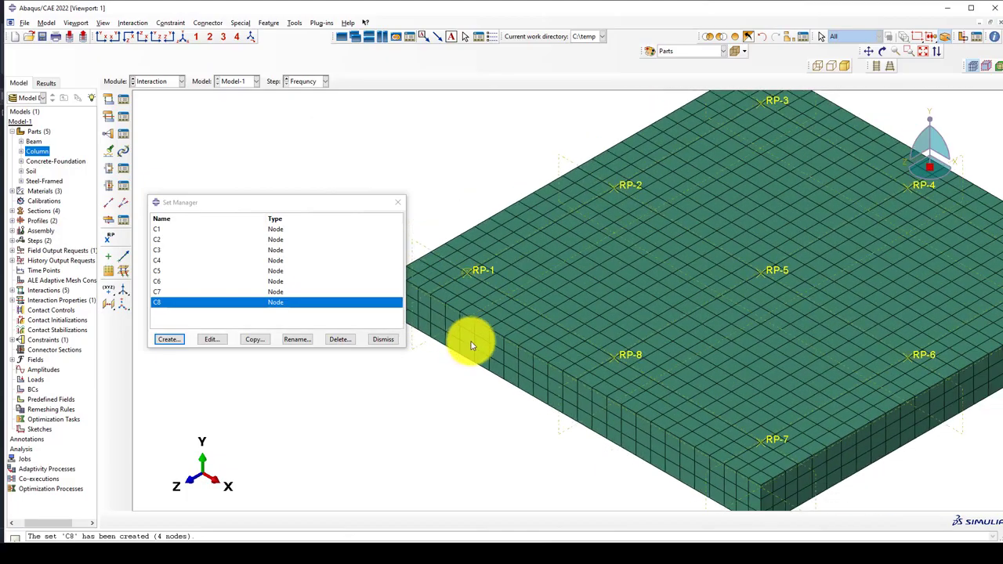
pyautogui.click(183, 37)
pyautogui.scroll(-2, 760, 315)
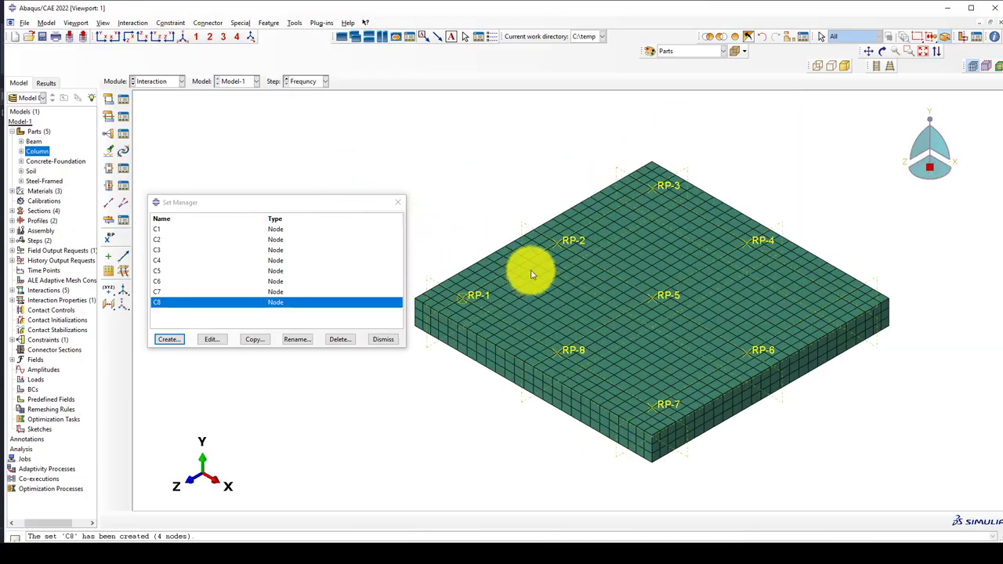
pyautogui.scroll(2, 533, 269)
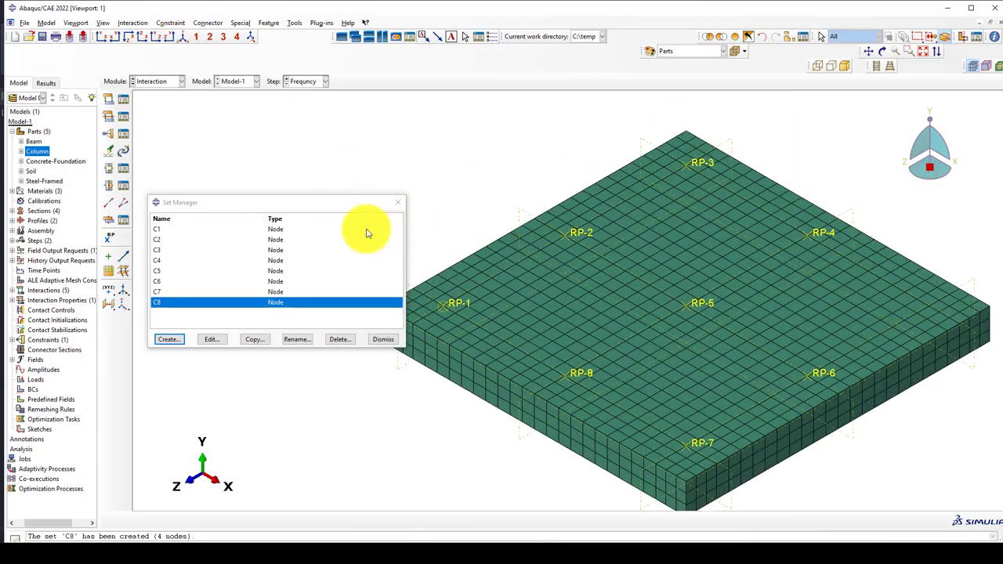
pyautogui.click(120, 139)
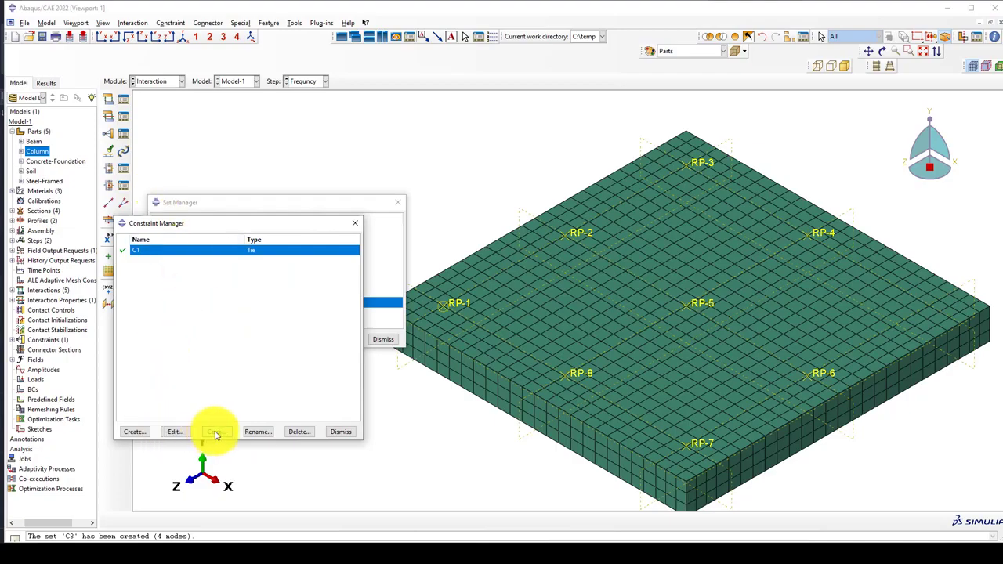
pyautogui.click(134, 432)
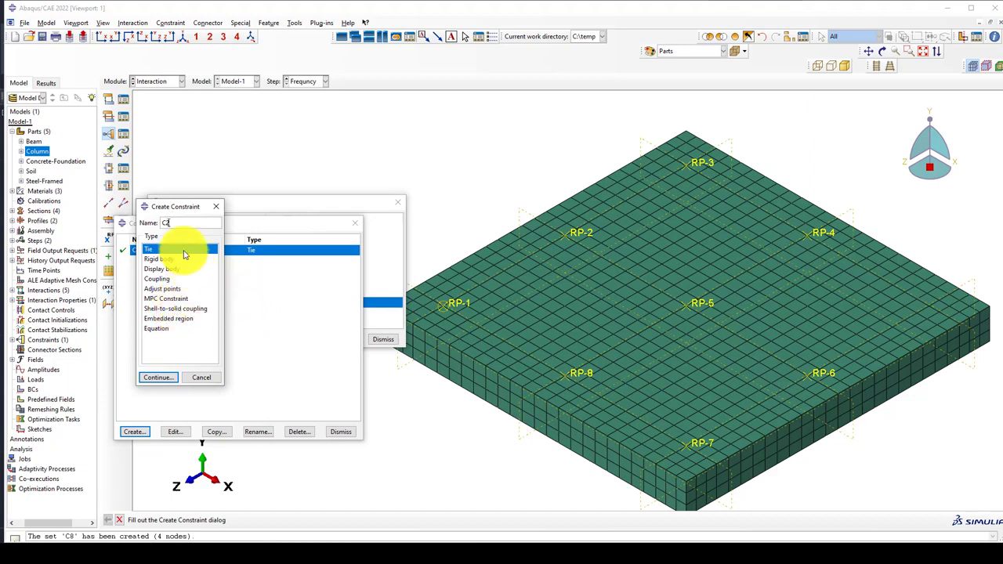
pyautogui.click(159, 377)
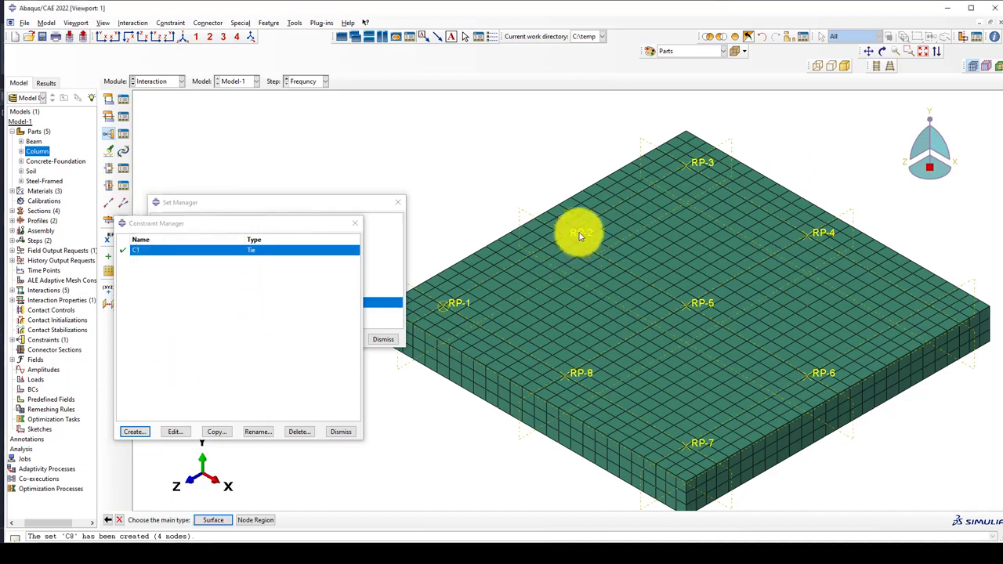
pyautogui.click(256, 521)
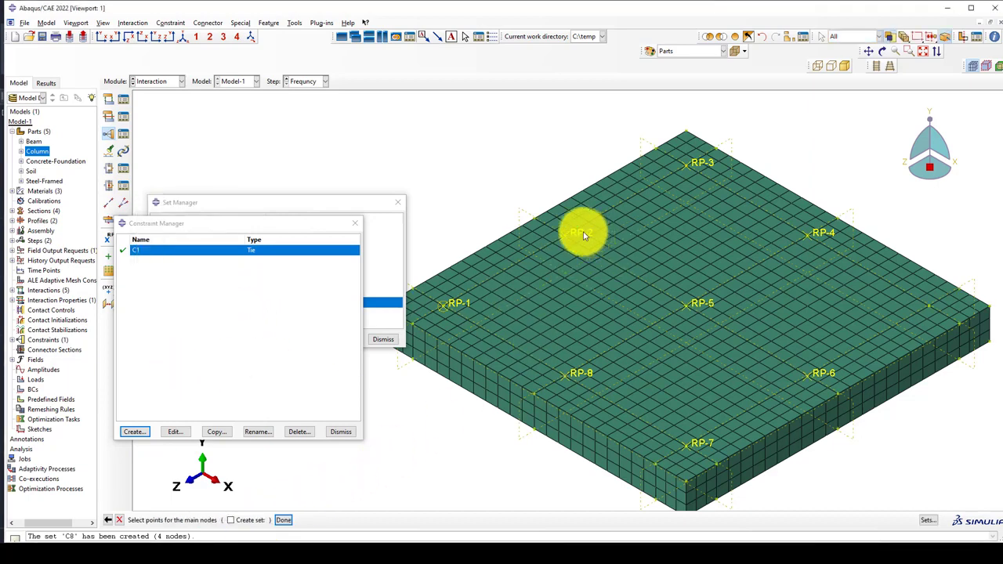
pyautogui.middleClick(572, 254)
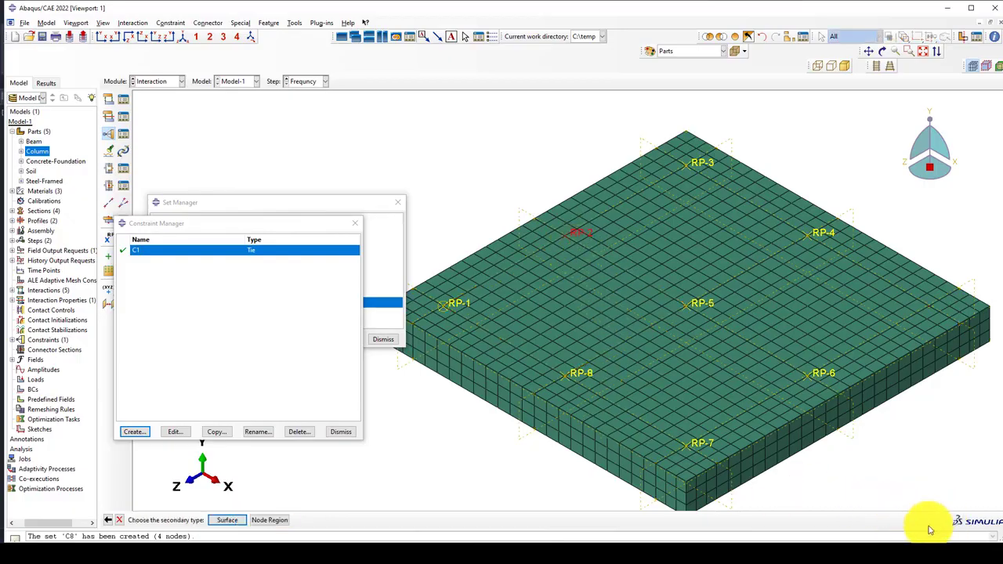
pyautogui.click(275, 521)
pyautogui.click(928, 520)
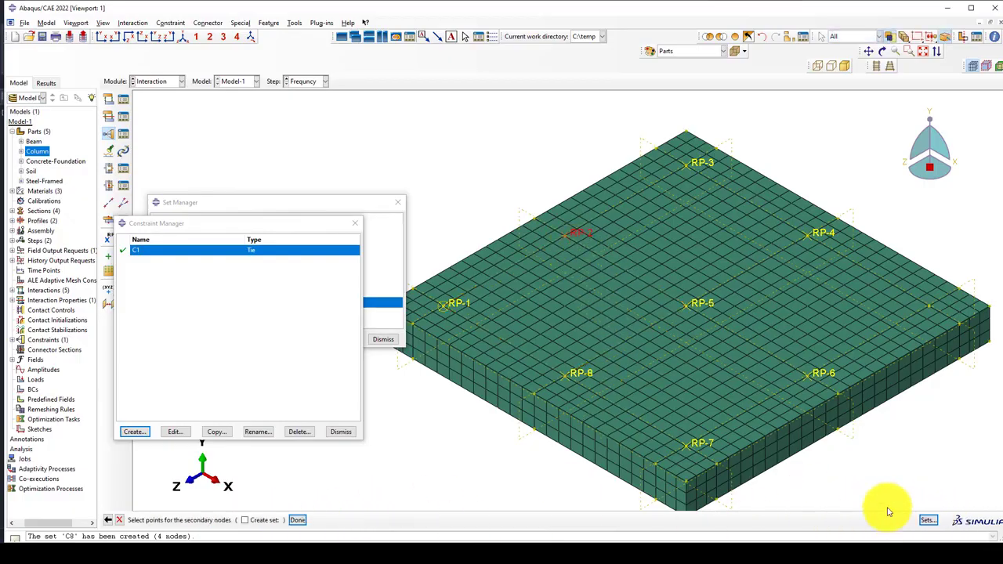
pyautogui.click(67, 193)
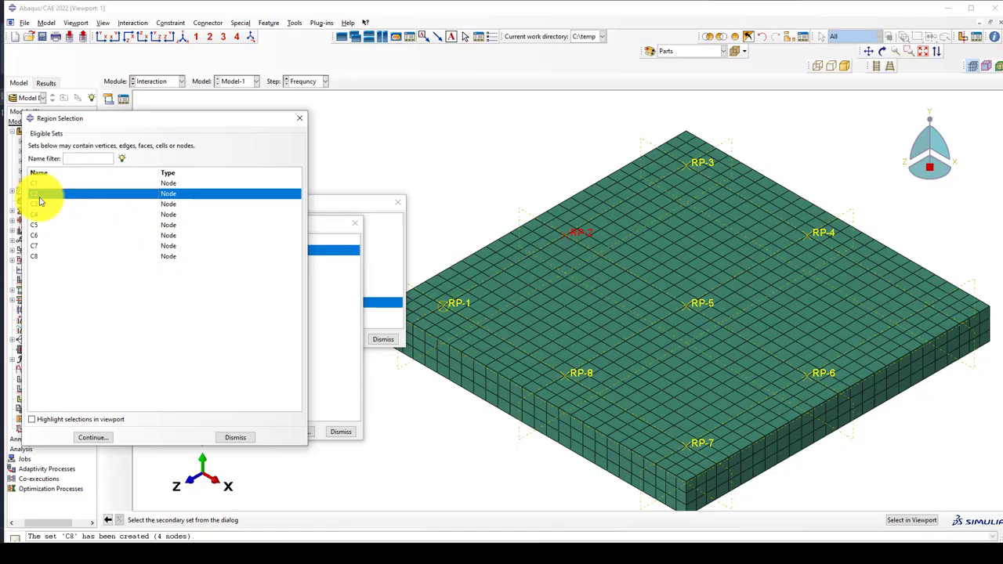
pyautogui.click(93, 437)
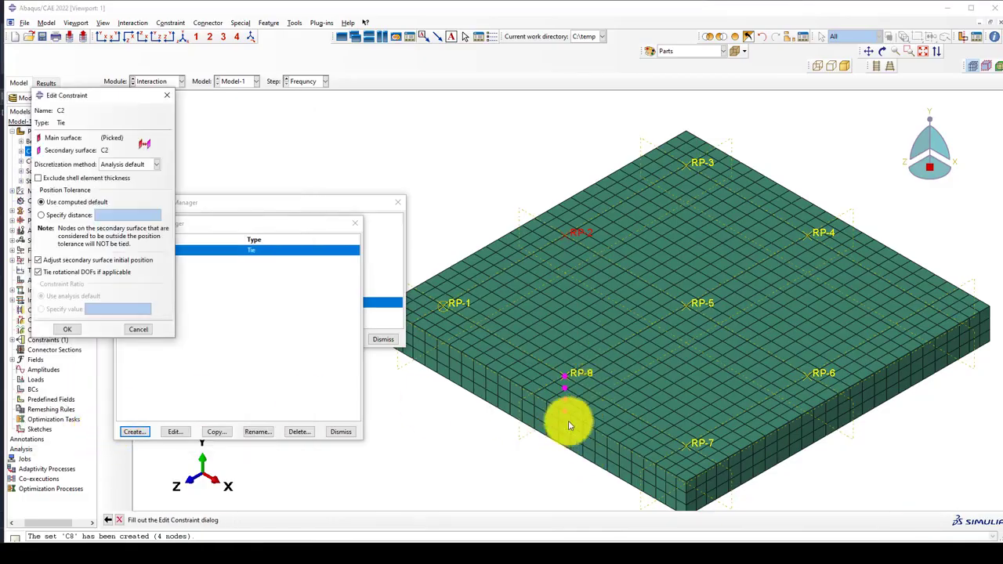
pyautogui.click(137, 330)
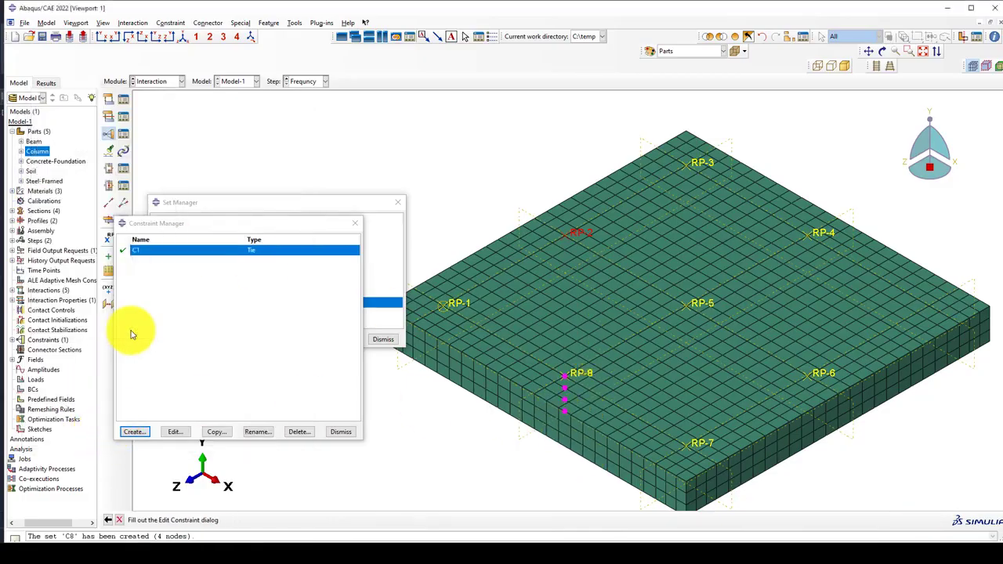
# - While trying to tie RP-2 to node set C2, highlight the set in the viewport and check its location from above
pyautogui.click(134, 432)
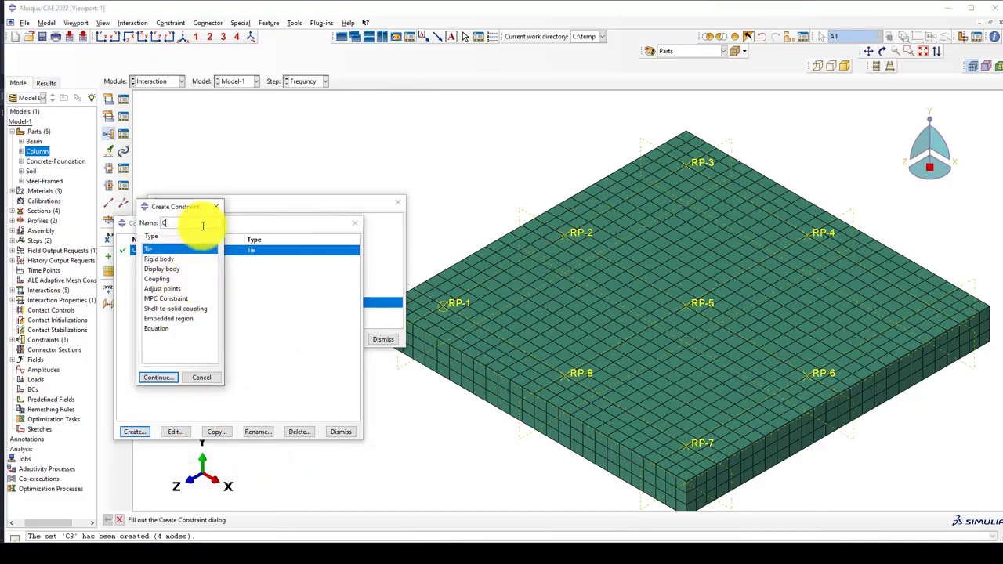
pyautogui.click(171, 377)
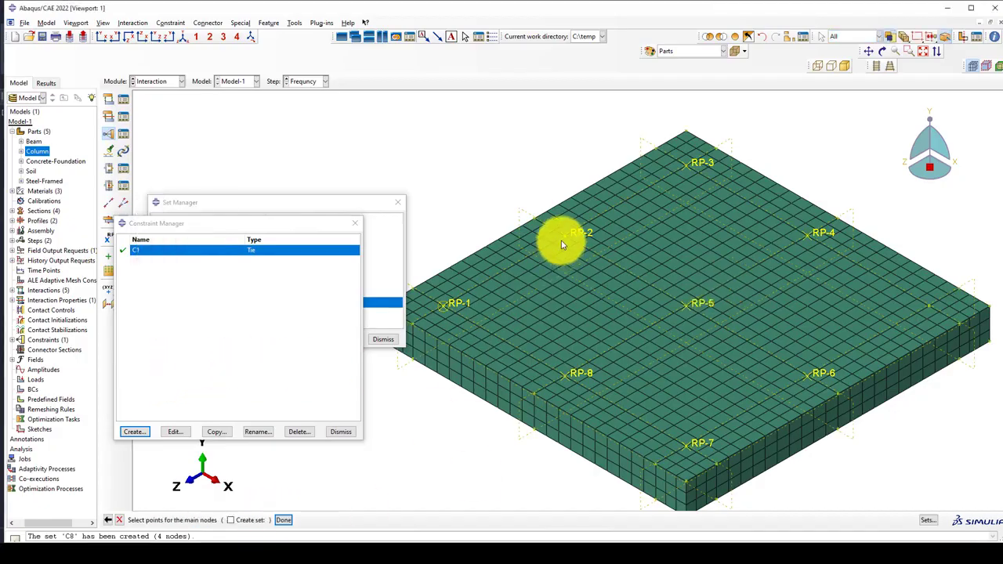
pyautogui.click(581, 232)
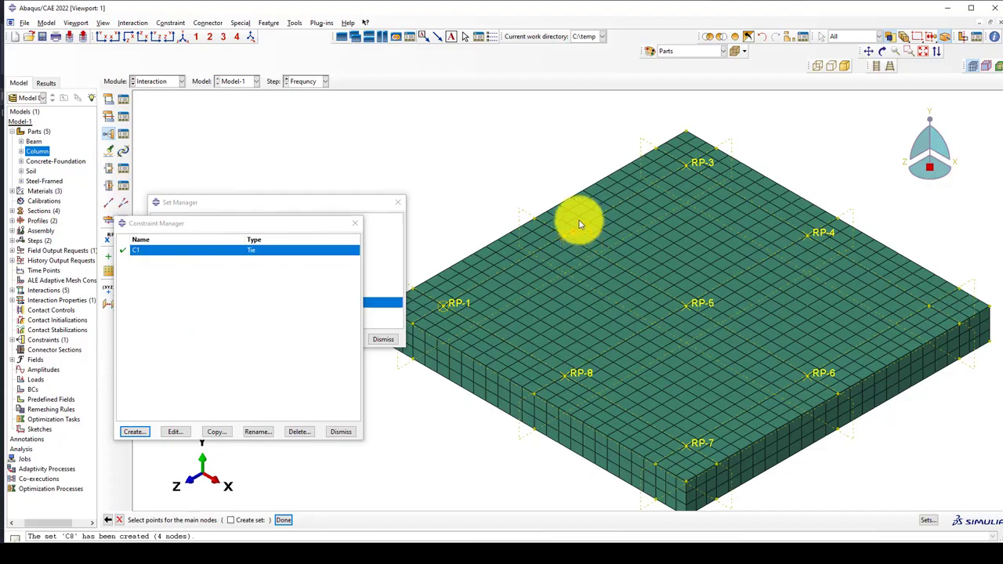
pyautogui.middleClick(522, 171)
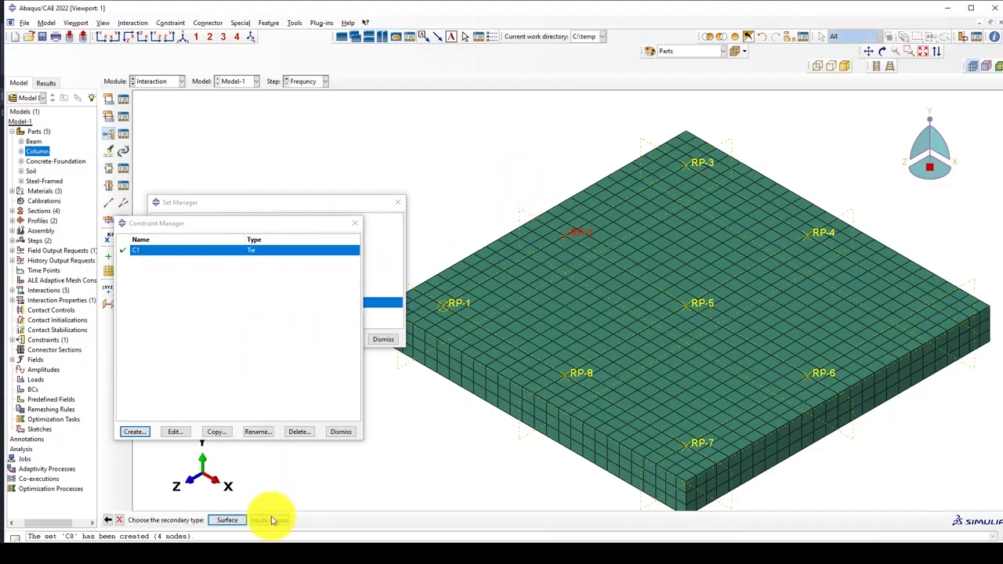
pyautogui.click(271, 521)
pyautogui.click(922, 518)
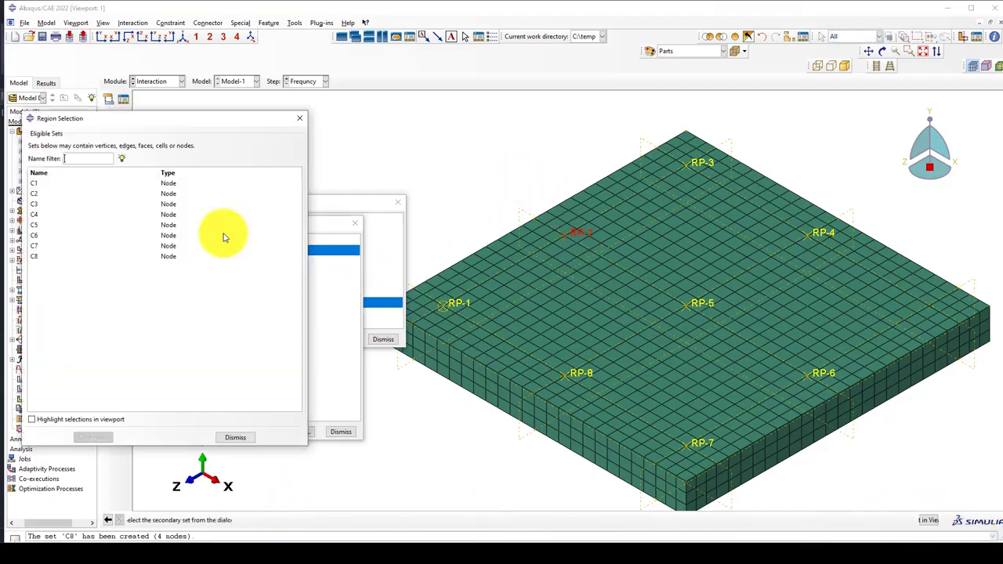
pyautogui.click(59, 193)
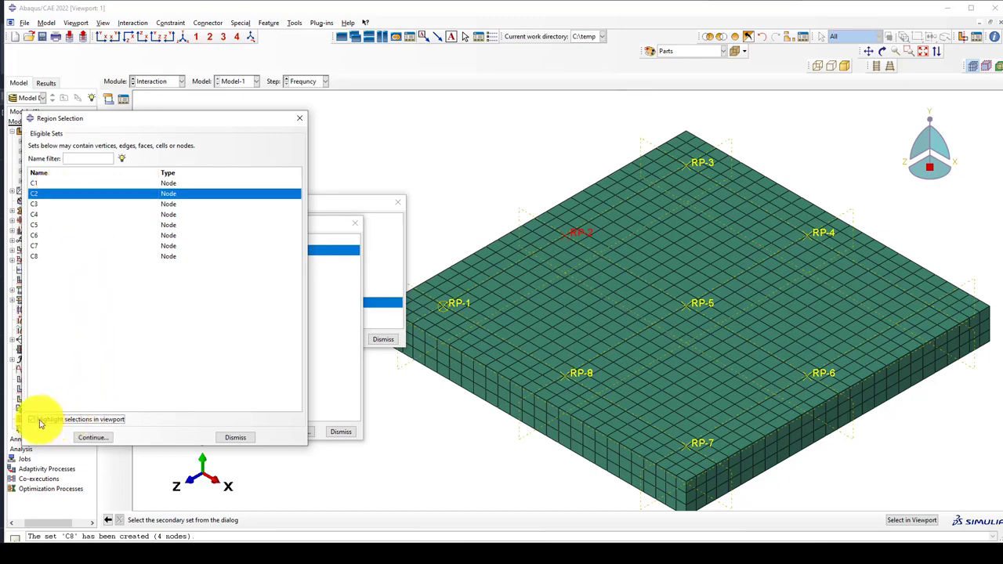
pyautogui.scroll(2, 693, 204)
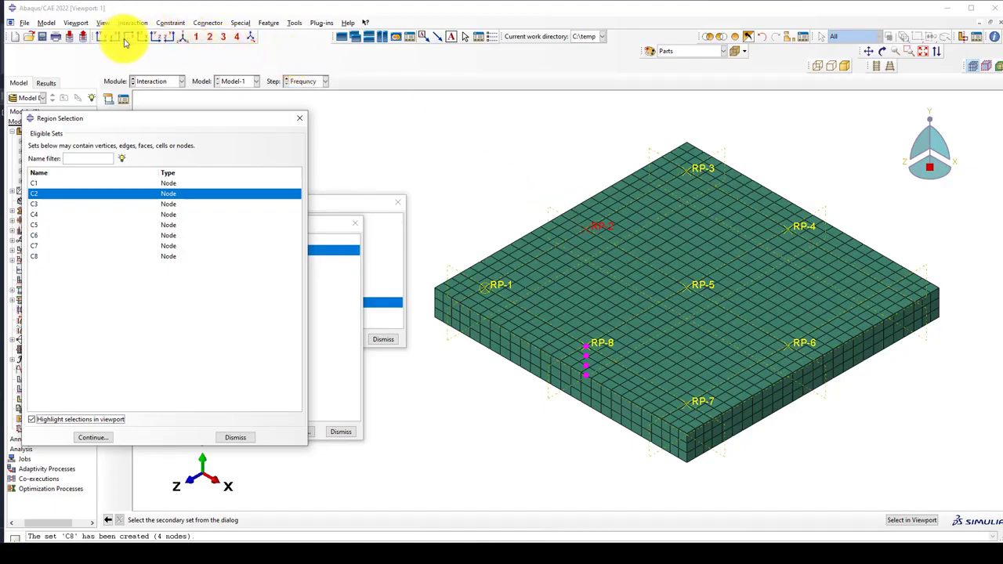
pyautogui.click(138, 41)
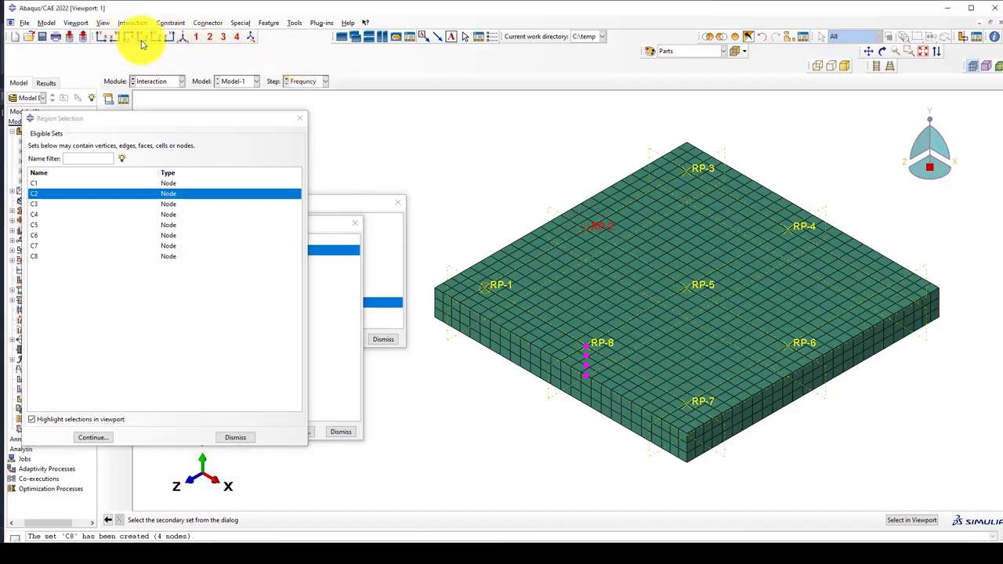
pyautogui.click(141, 41)
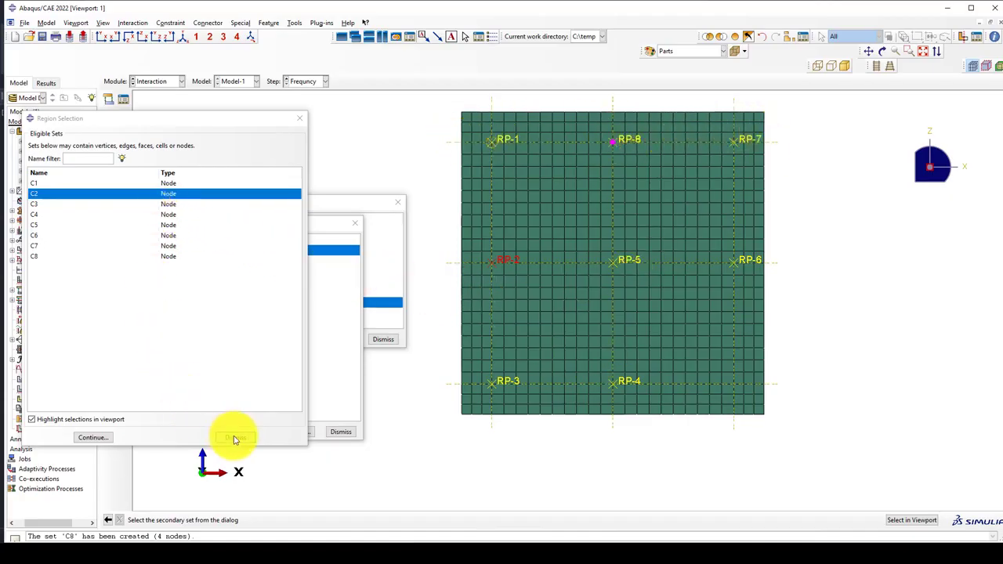
pyautogui.click(102, 439)
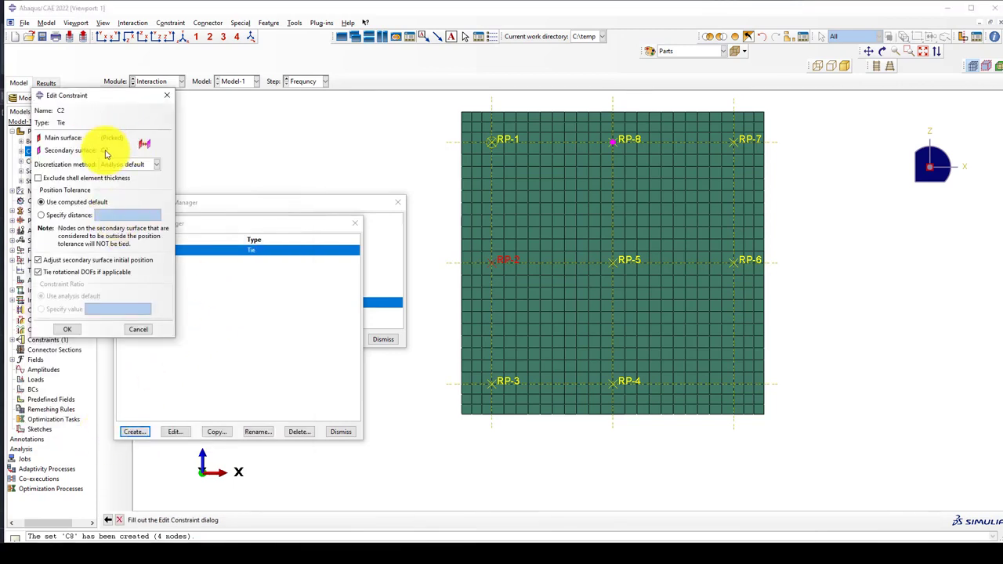
pyautogui.click(167, 95)
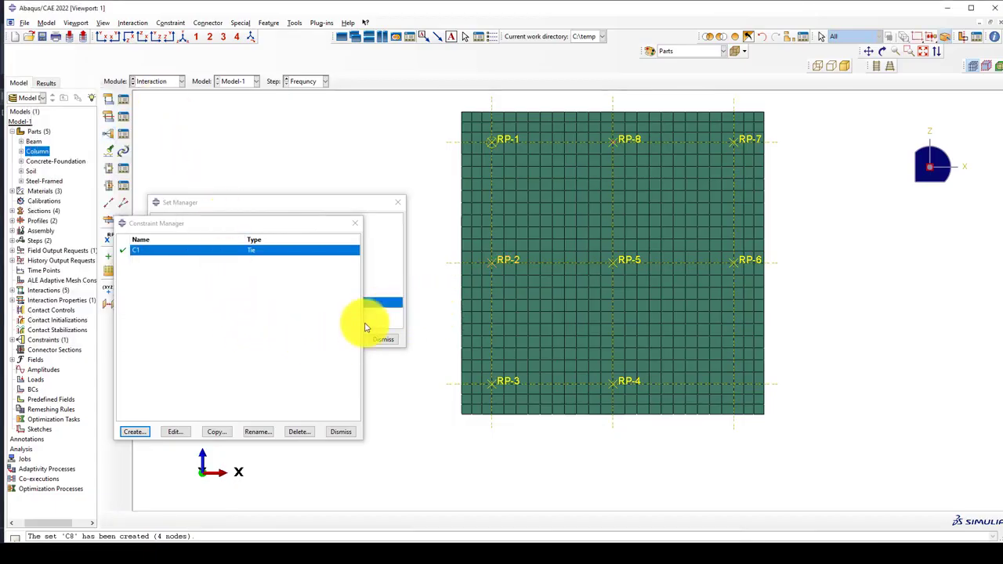
# - Inspect the main and secondary regions of tie constraint C1 in an isometric view, leaving its settings as they are
pyautogui.scroll(-1, 646, 283)
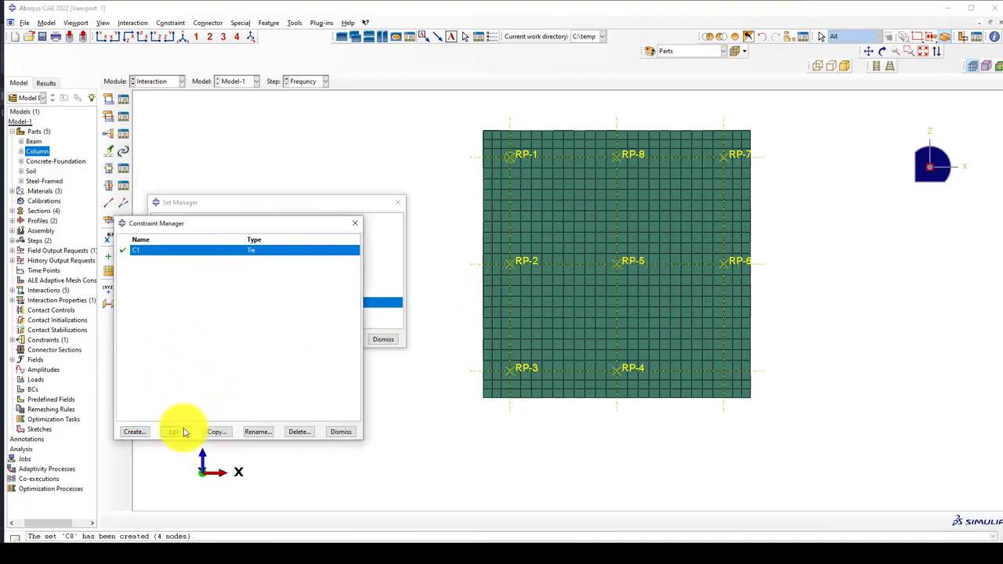
pyautogui.click(175, 432)
pyautogui.click(183, 37)
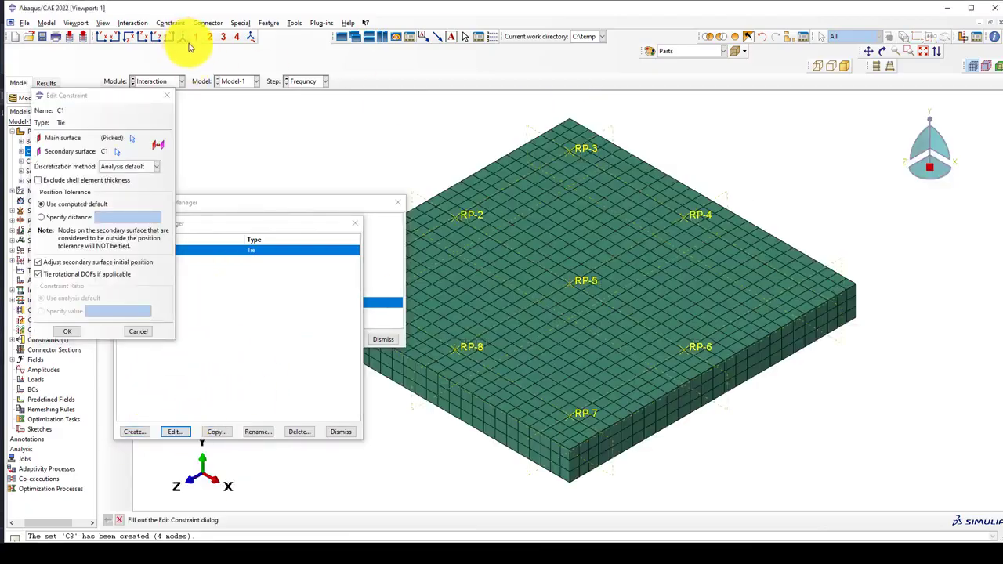
pyautogui.scroll(-3, 816, 182)
pyautogui.scroll(1, 514, 268)
pyautogui.scroll(2, 513, 267)
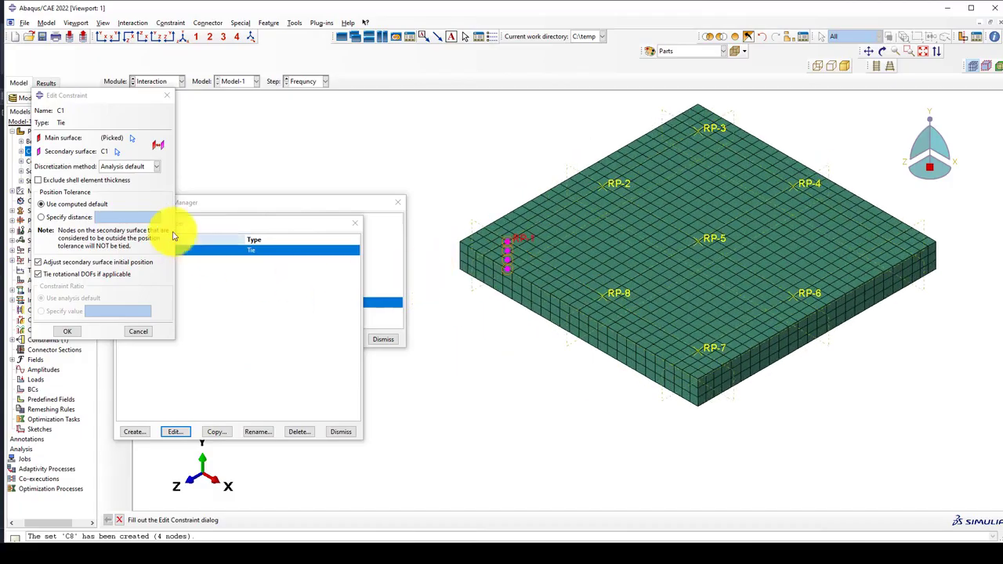
pyautogui.click(168, 96)
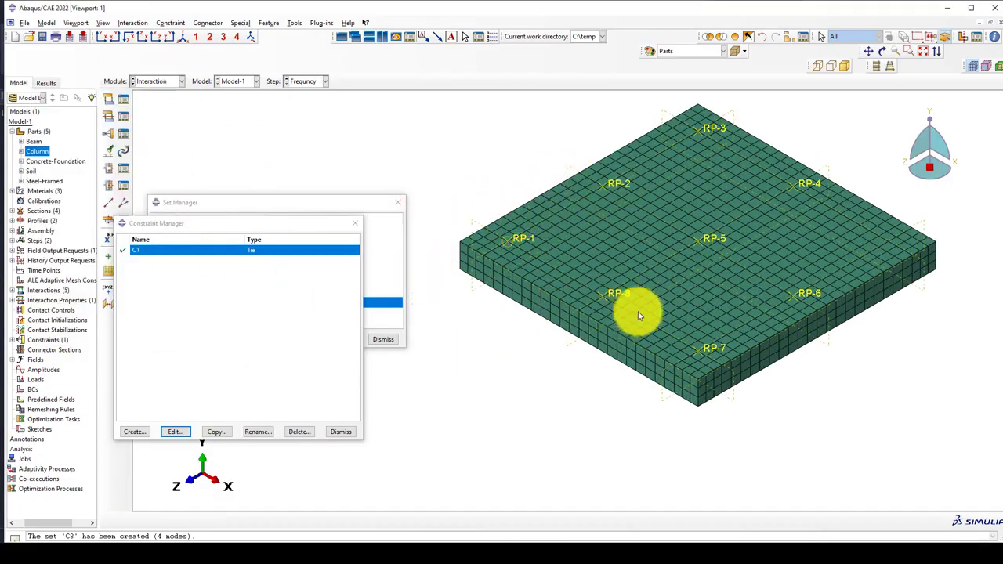
# - Create a Tie constraint named C2 with RP-8 as the main node region and node set C2 as the secondary region
pyautogui.click(138, 432)
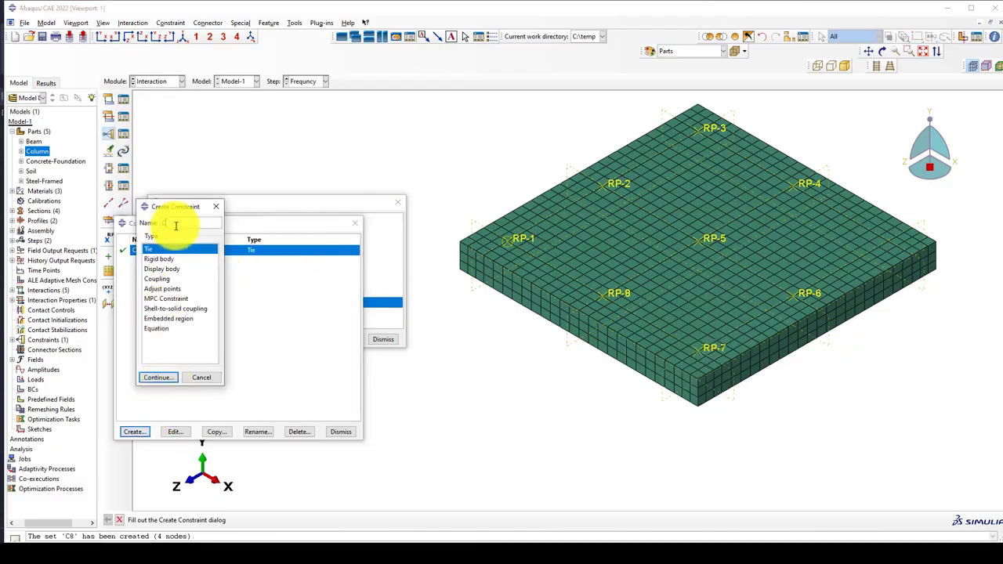
pyautogui.click(157, 377)
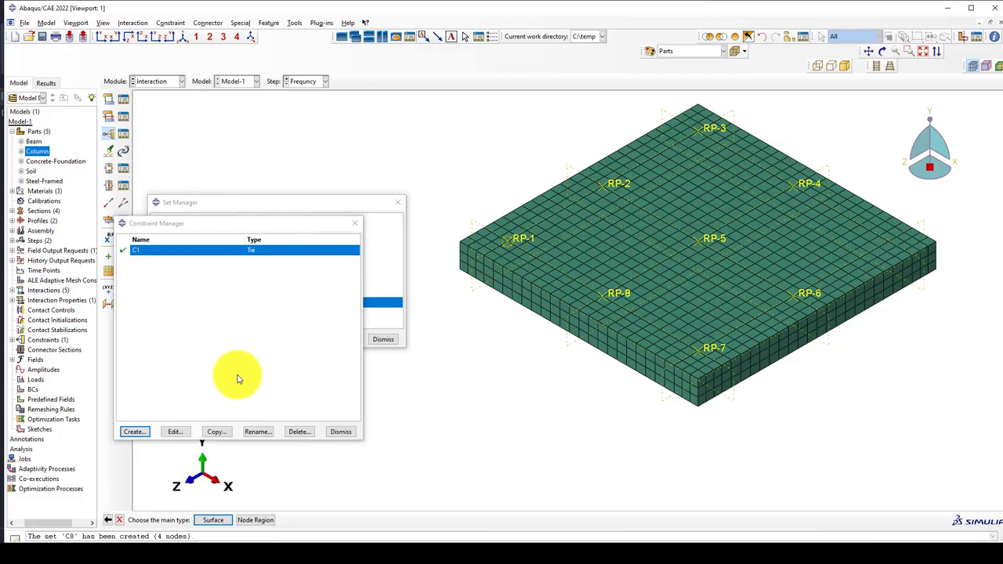
pyautogui.click(253, 520)
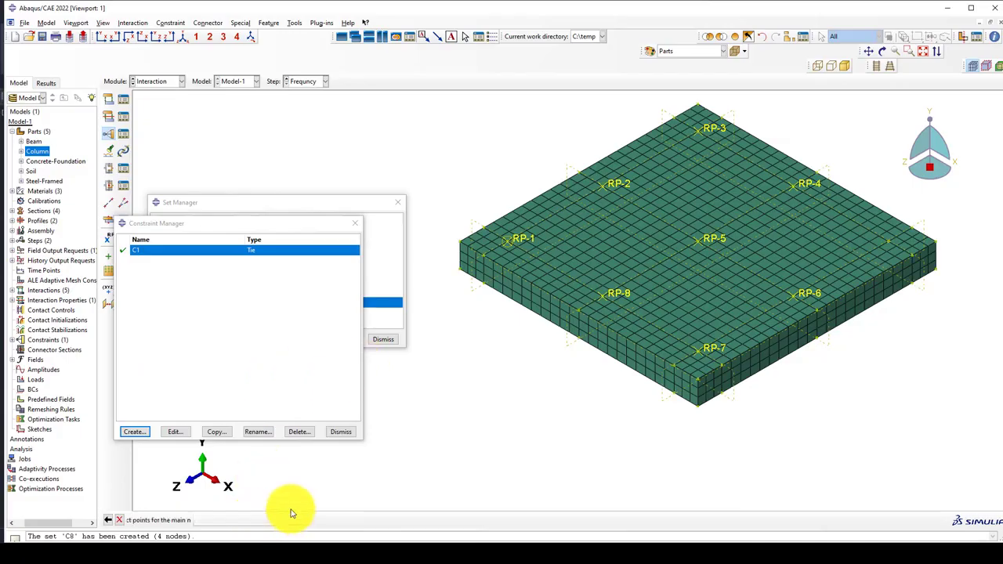
pyautogui.click(626, 299)
pyautogui.middleClick(506, 406)
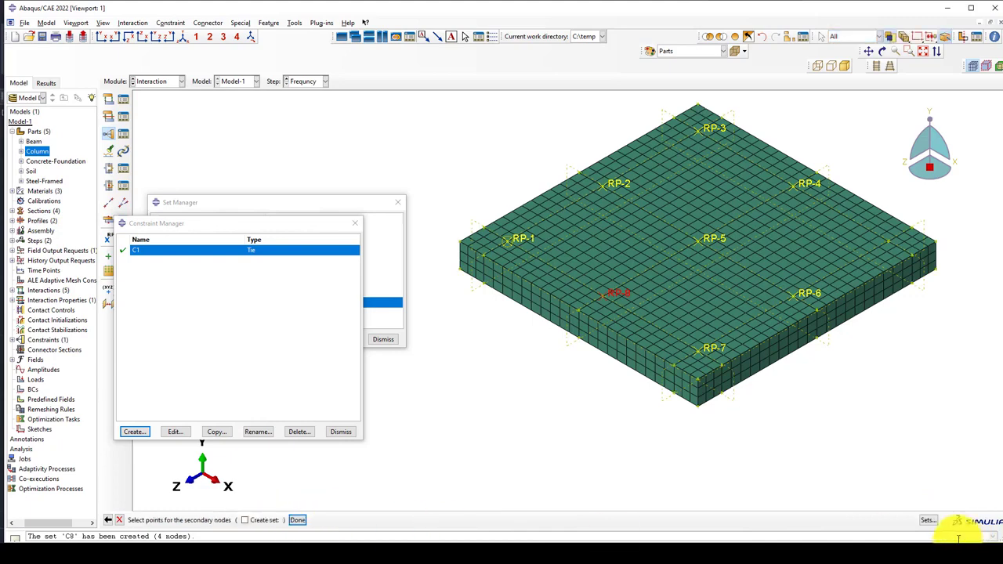
pyautogui.click(923, 520)
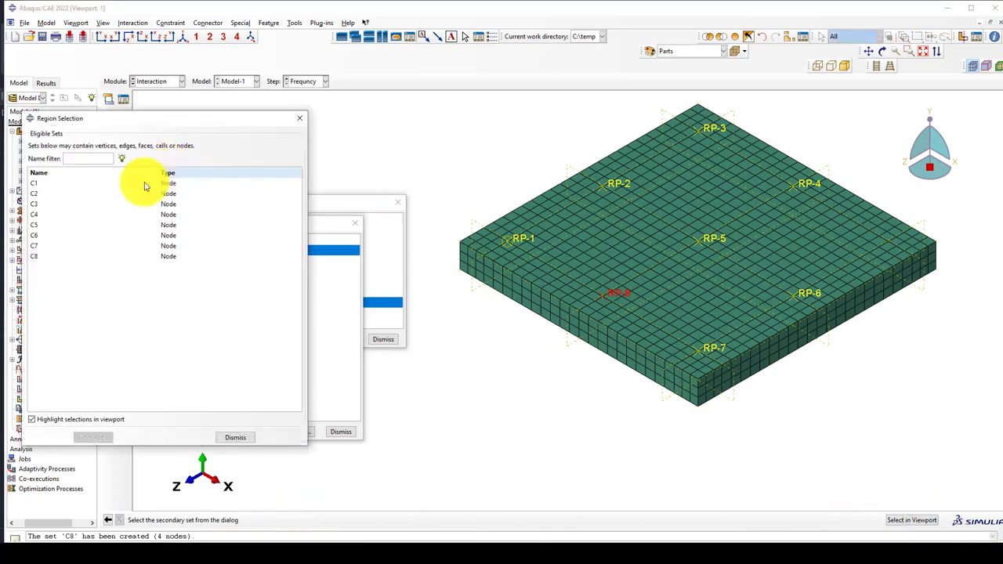
pyautogui.click(55, 194)
pyautogui.click(89, 437)
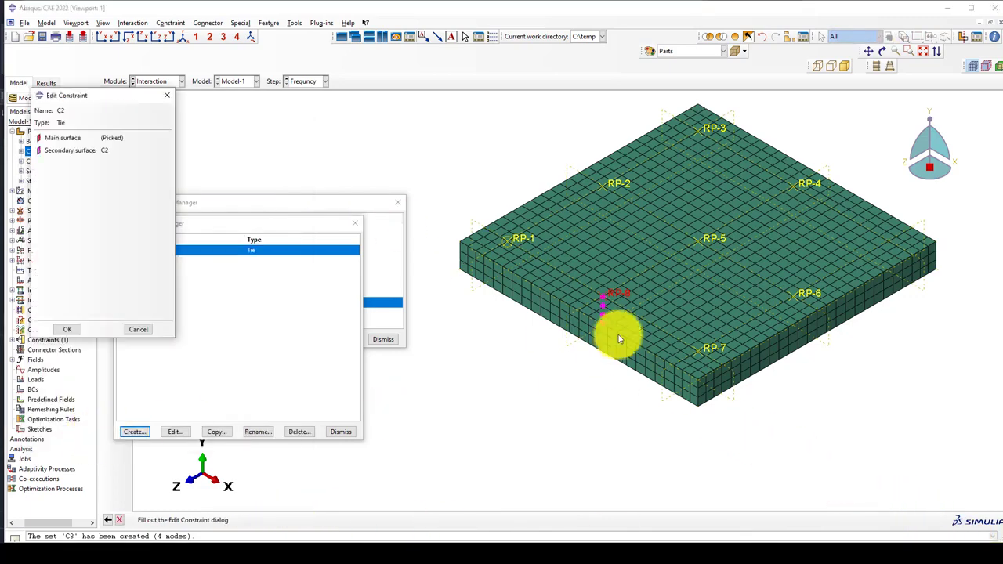
pyautogui.click(67, 329)
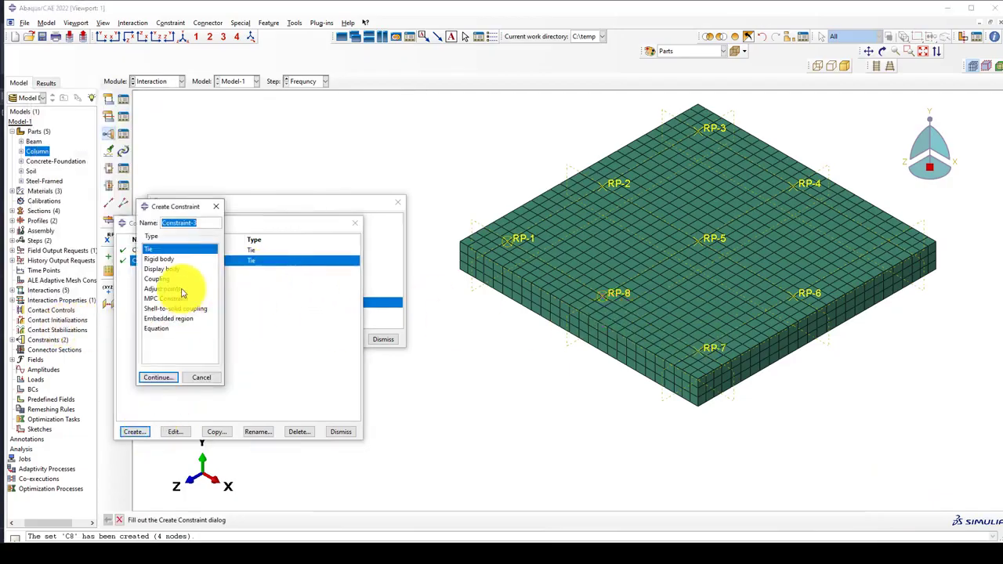
# - Create a Tie constraint named C3 with RP-7 as the main node region and node set C3 as the secondary region
pyautogui.write('3')
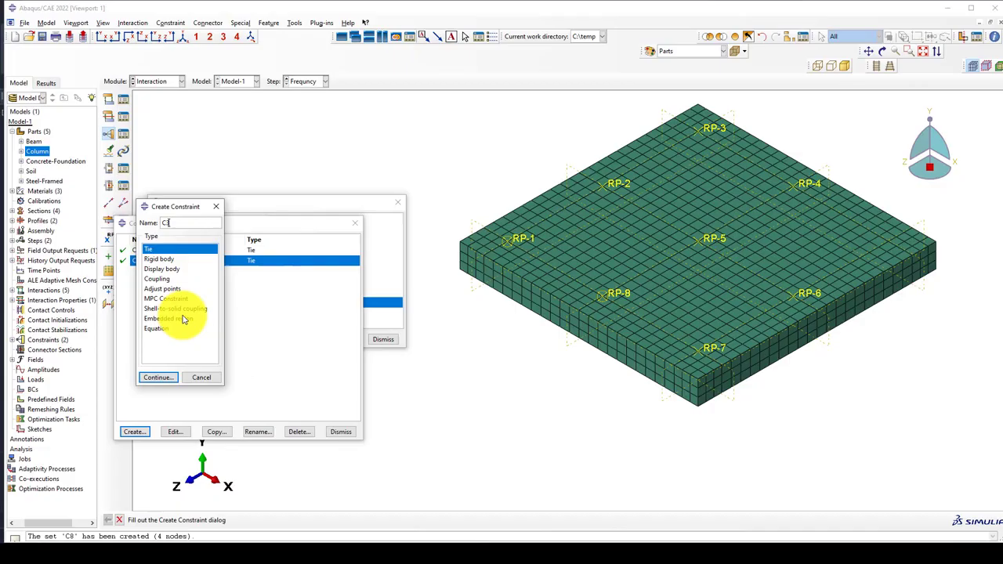
pyautogui.click(157, 377)
pyautogui.click(251, 520)
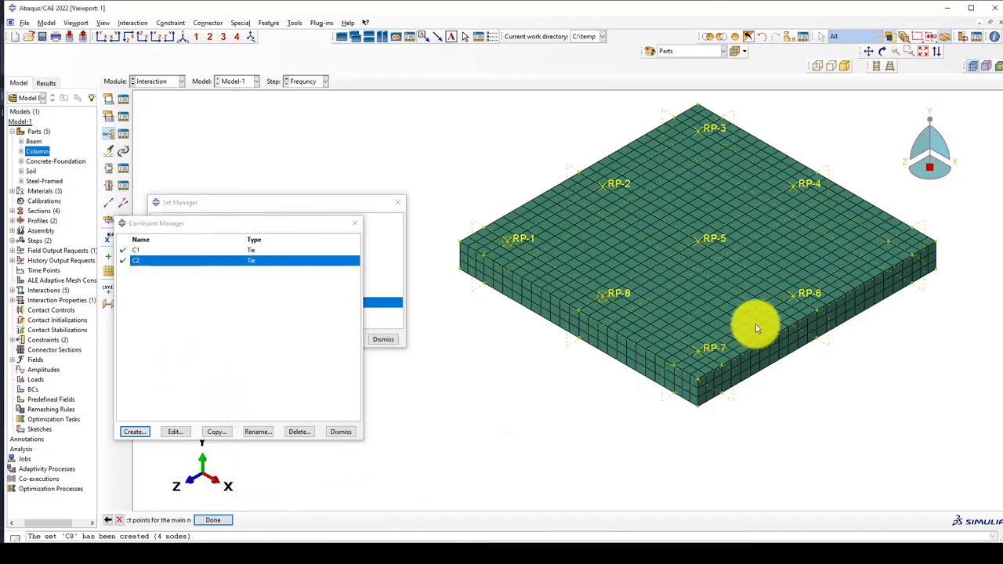
pyautogui.click(720, 351)
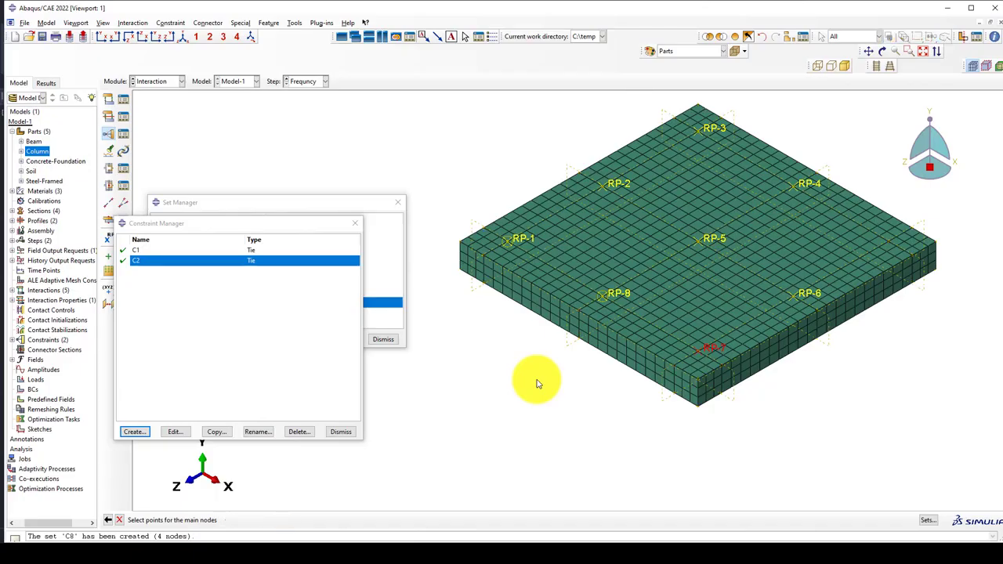
pyautogui.middleClick(538, 383)
pyautogui.click(267, 521)
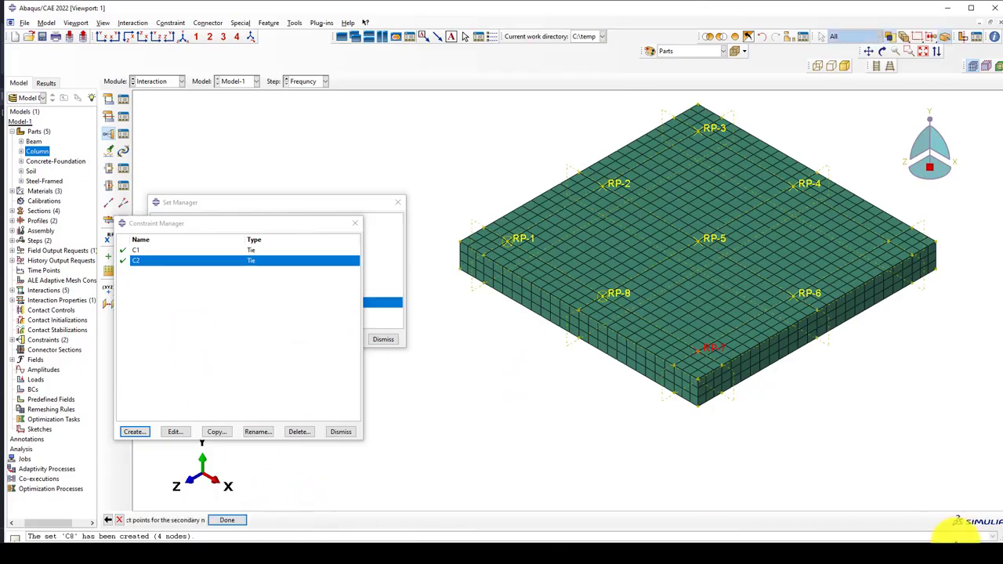
pyautogui.click(925, 521)
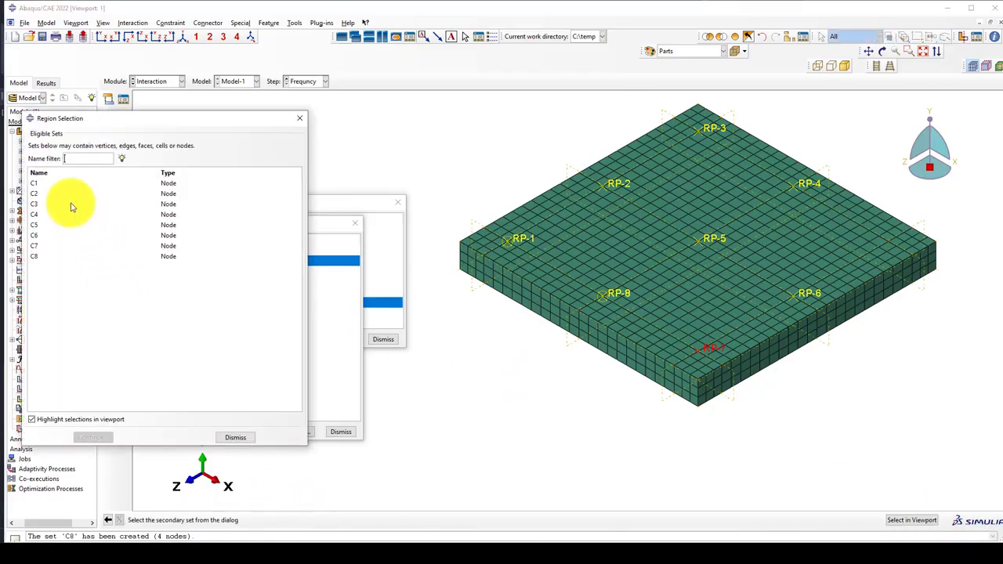
pyautogui.click(33, 203)
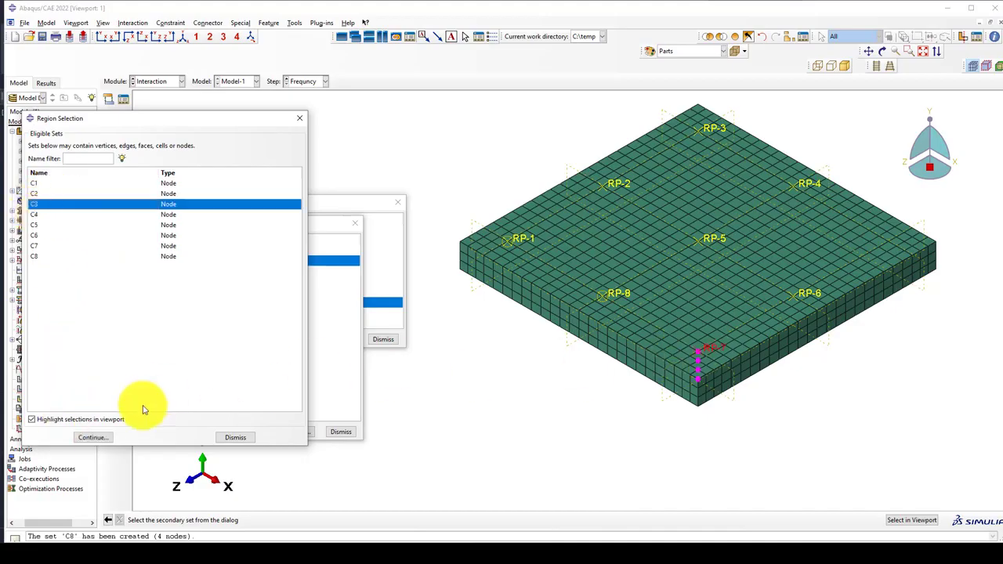
pyautogui.click(98, 437)
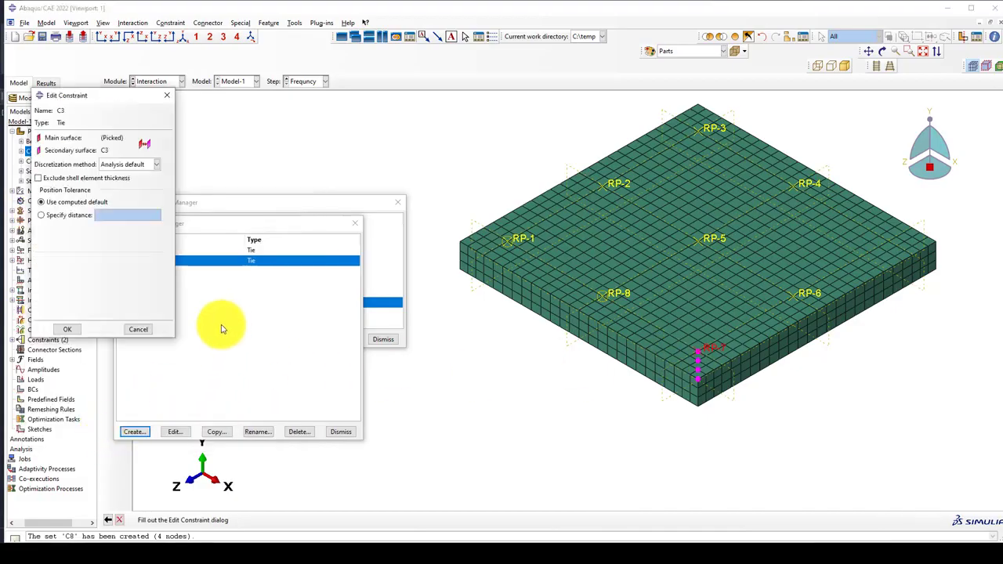
pyautogui.click(68, 329)
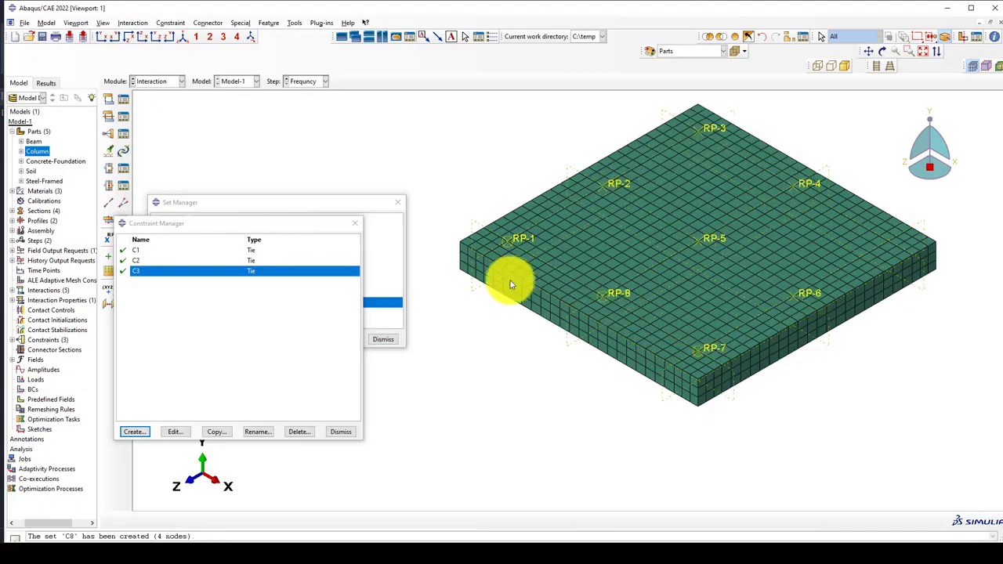
# - Create a Tie constraint named C4 with RP-2 as the main node region and node set C4 as the secondary region
pyautogui.click(133, 432)
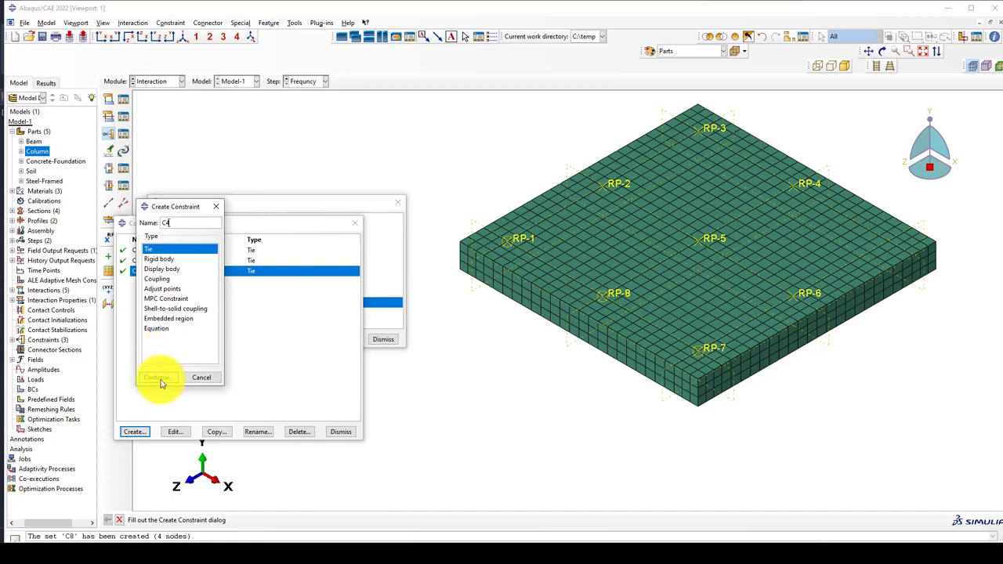
pyautogui.click(160, 378)
pyautogui.click(254, 520)
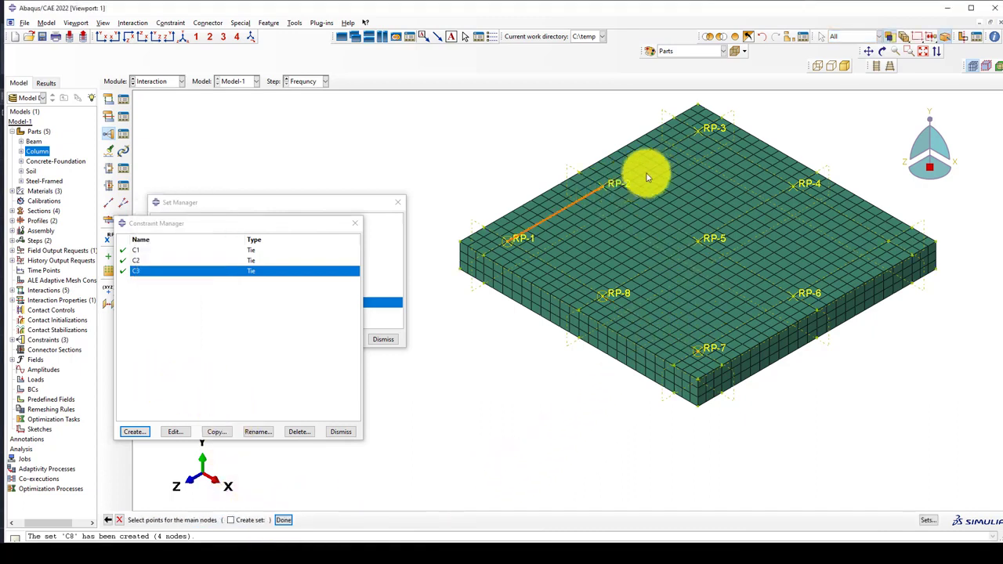
pyautogui.click(602, 189)
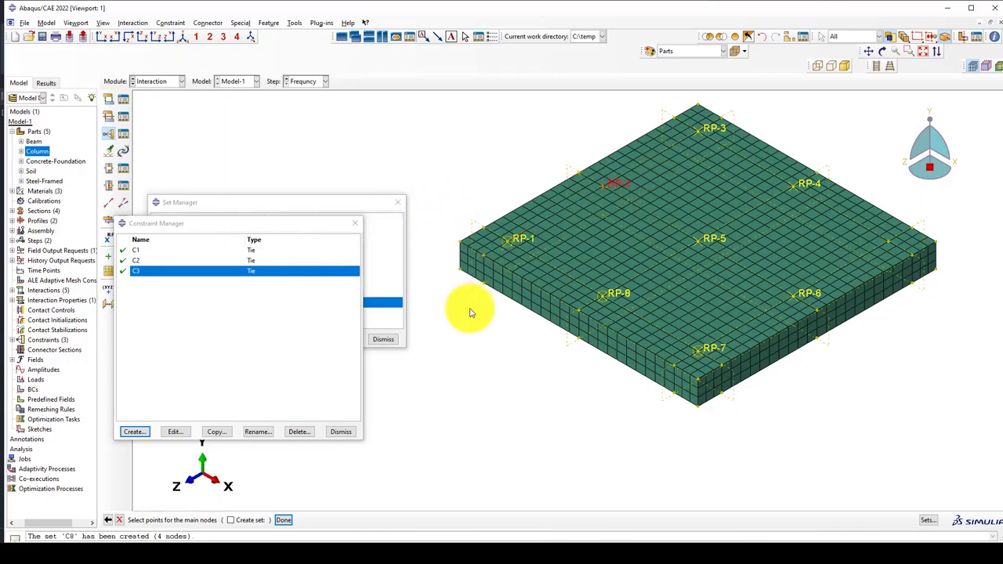
pyautogui.middleClick(470, 317)
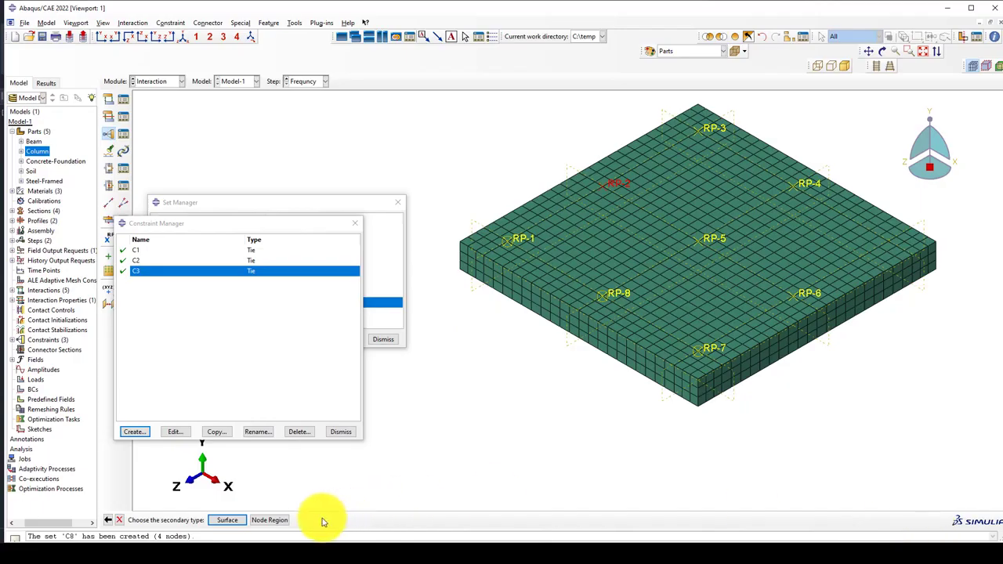
pyautogui.click(275, 520)
pyautogui.click(915, 519)
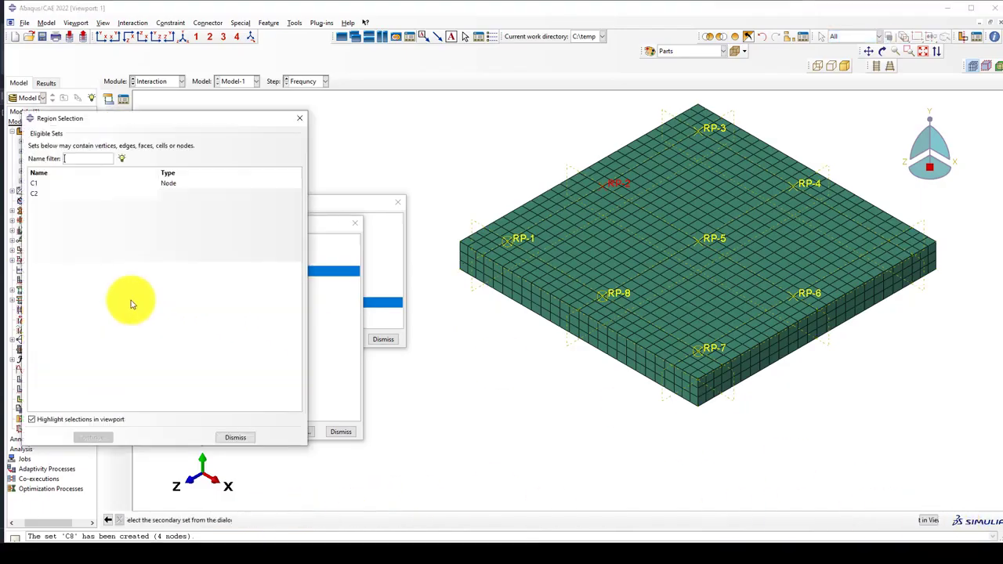
pyautogui.click(40, 214)
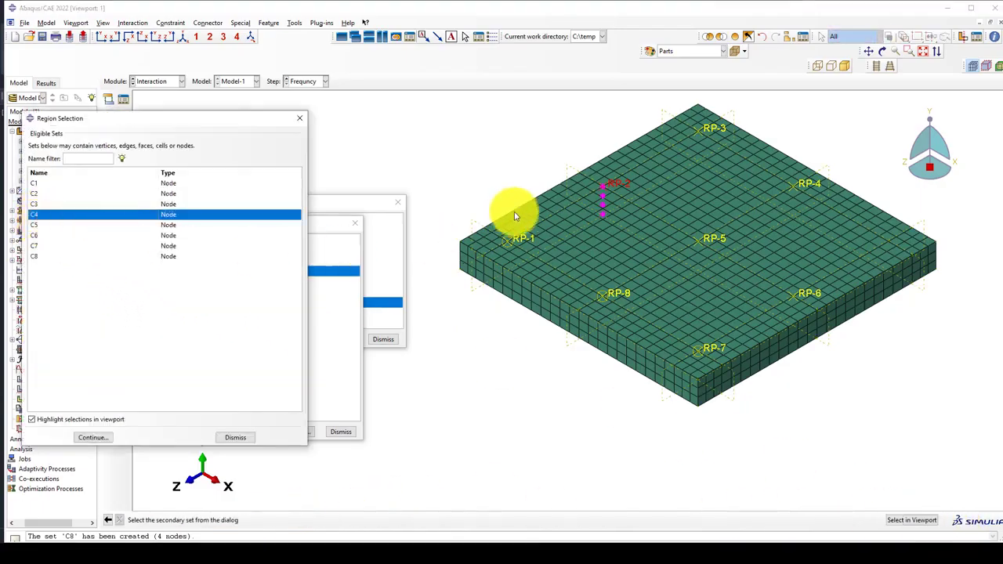
pyautogui.click(102, 439)
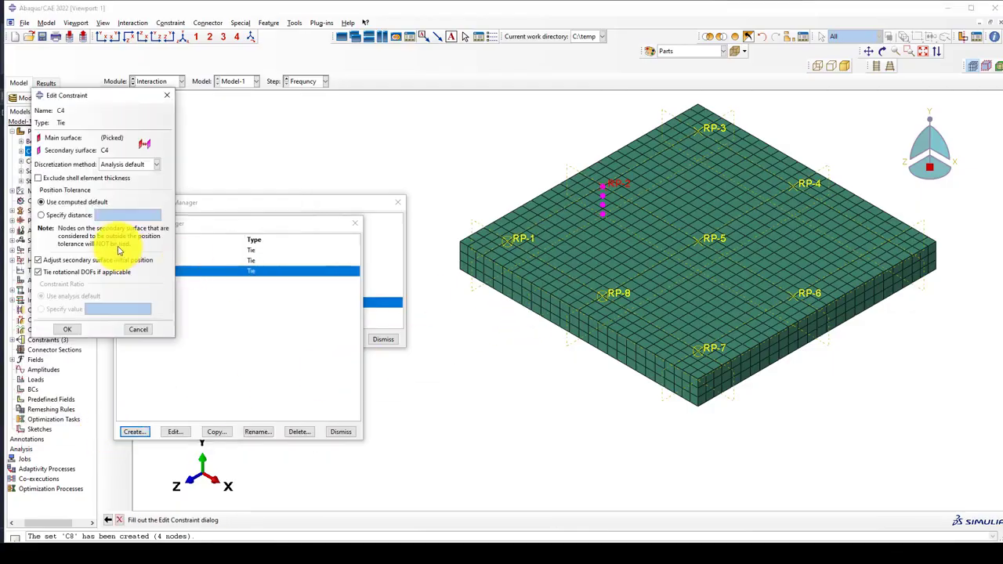
pyautogui.click(67, 327)
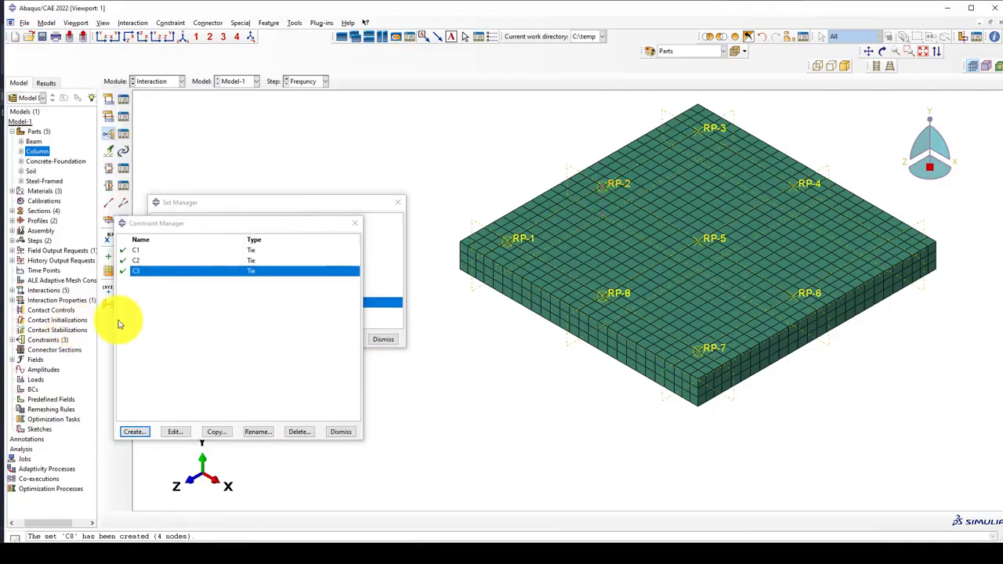
# - Create a Tie constraint named C5 with RP-5 as the main node region and node set C5 as the secondary region
pyautogui.click(135, 432)
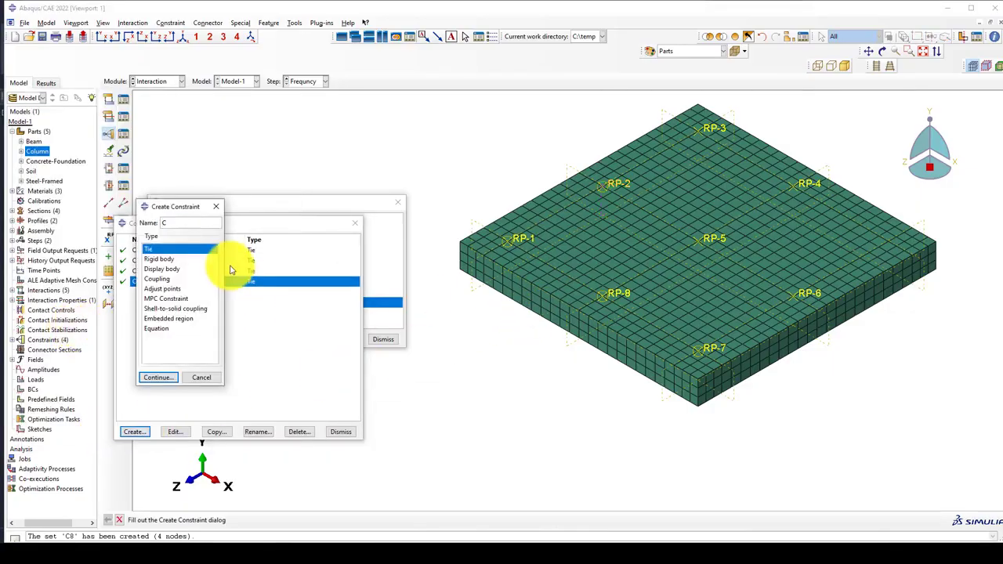
pyautogui.click(161, 378)
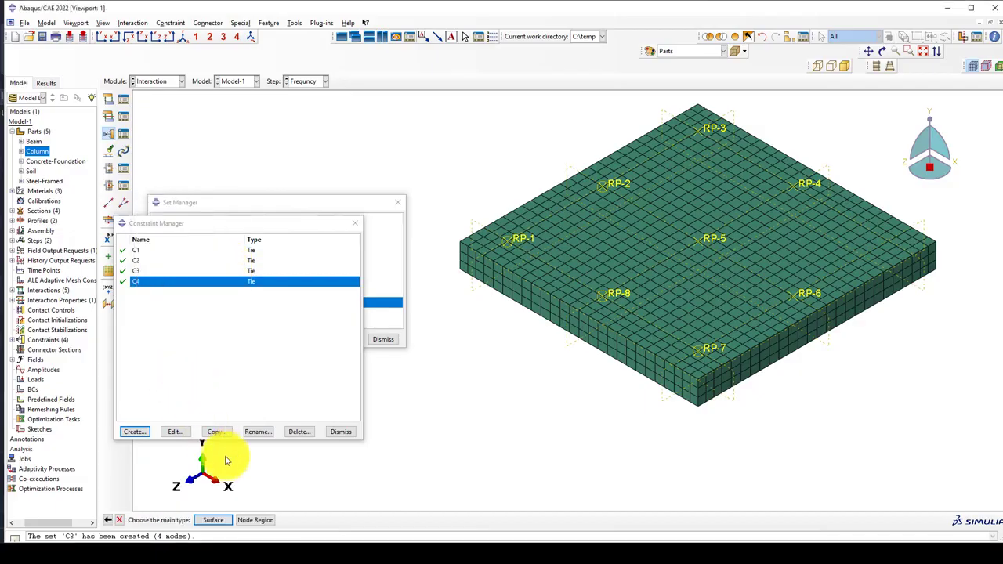
pyautogui.click(253, 520)
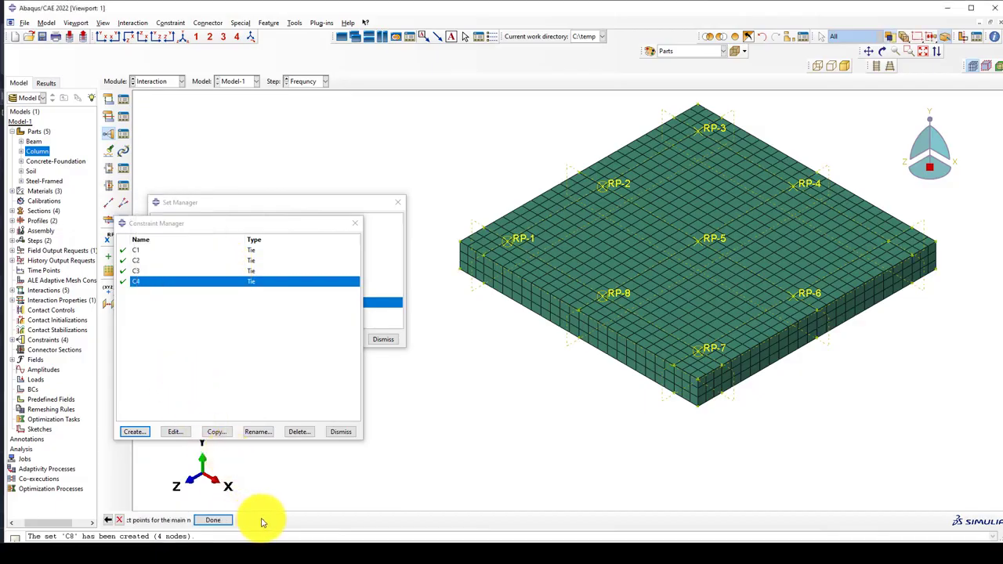
pyautogui.click(719, 239)
pyautogui.middleClick(461, 416)
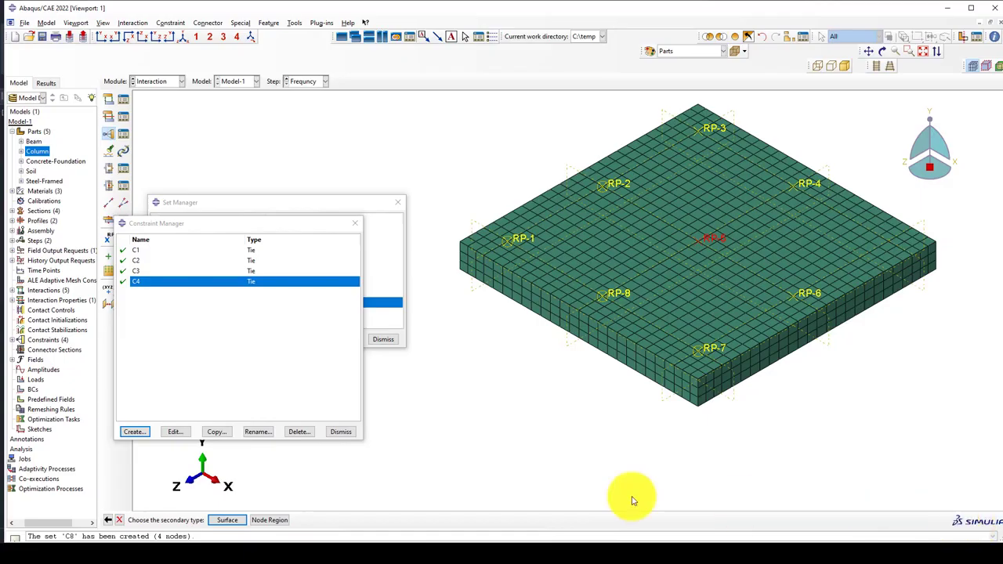
pyautogui.click(270, 521)
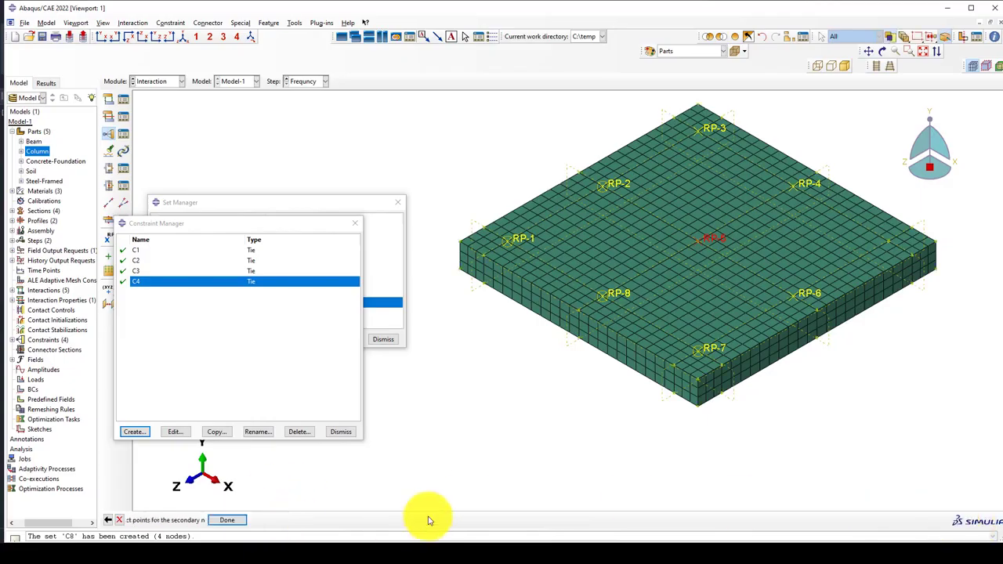
pyautogui.click(922, 520)
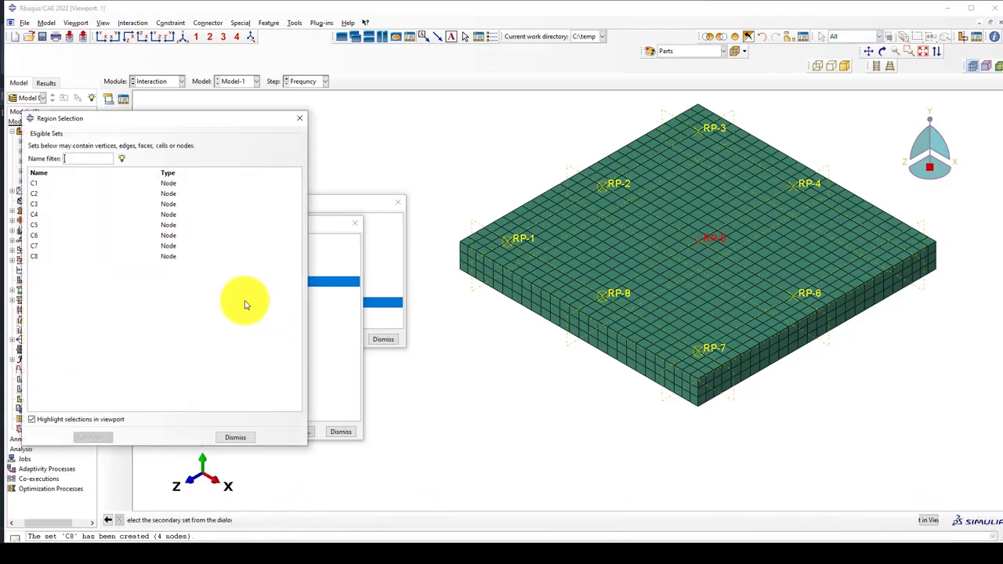
pyautogui.click(37, 226)
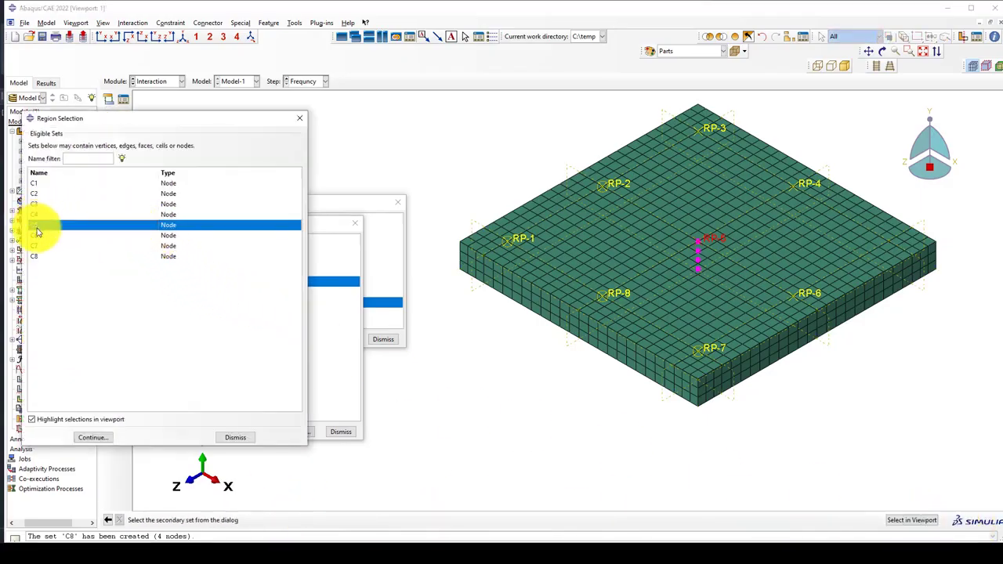
pyautogui.click(100, 440)
pyautogui.click(67, 332)
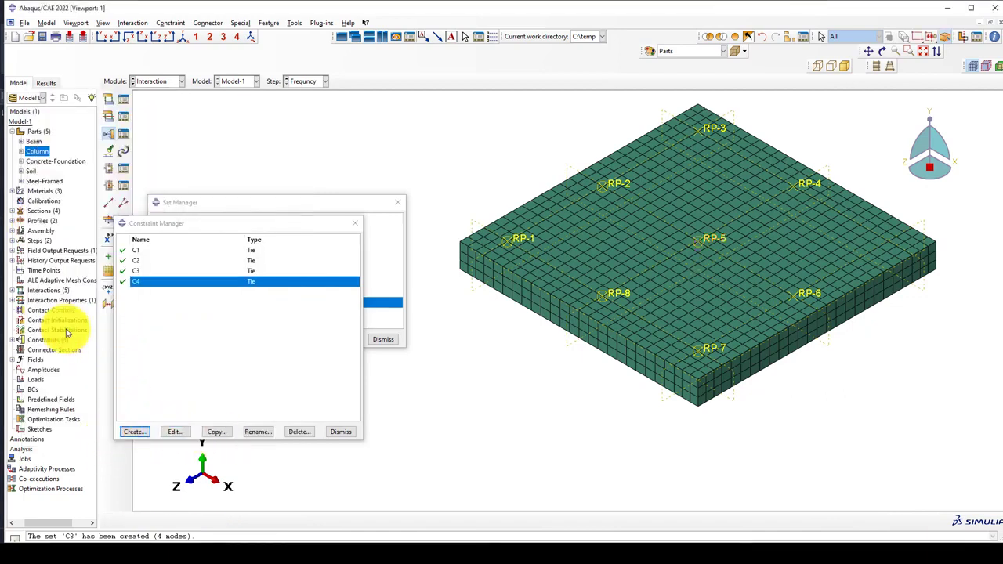
# - Create a Tie constraint named C6 with RP-6 as the main node region and node set C6 as the secondary region
pyautogui.click(135, 432)
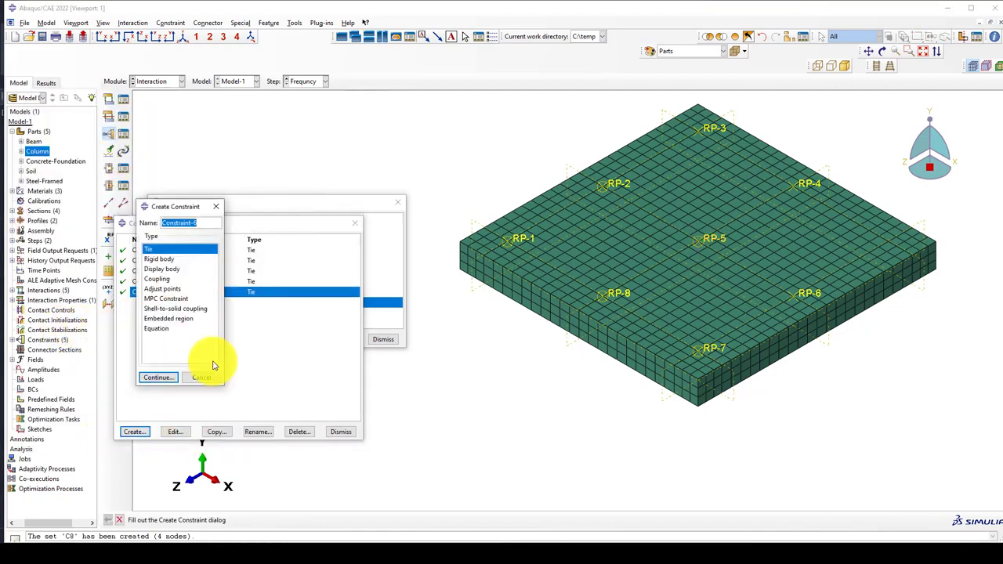
pyautogui.write('C6')
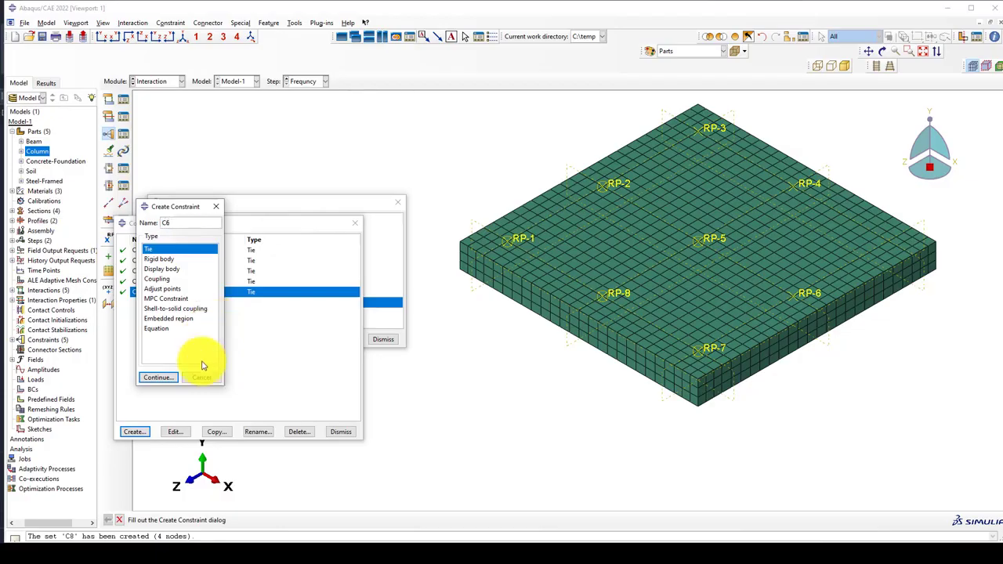
pyautogui.click(158, 377)
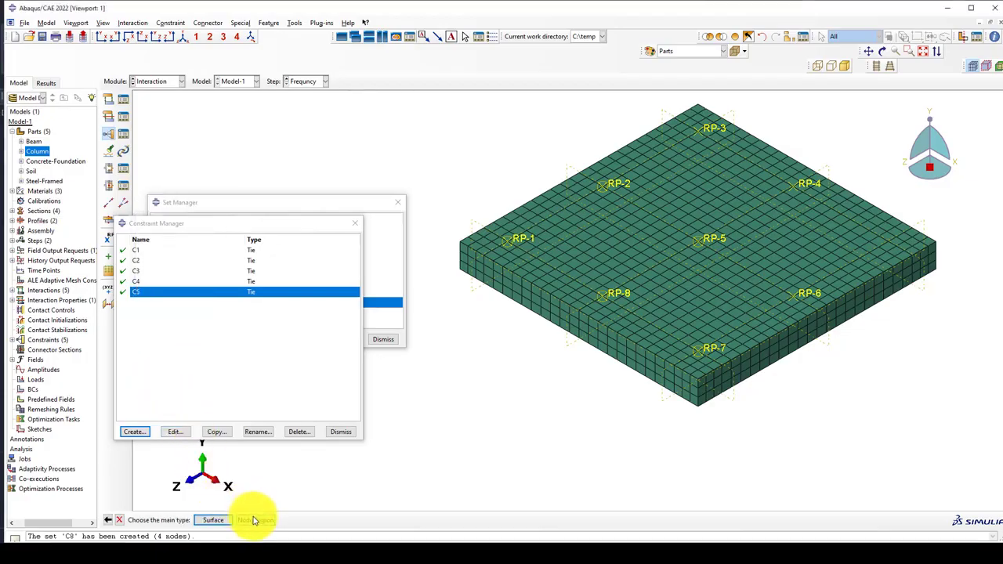
pyautogui.click(815, 298)
pyautogui.middleClick(702, 472)
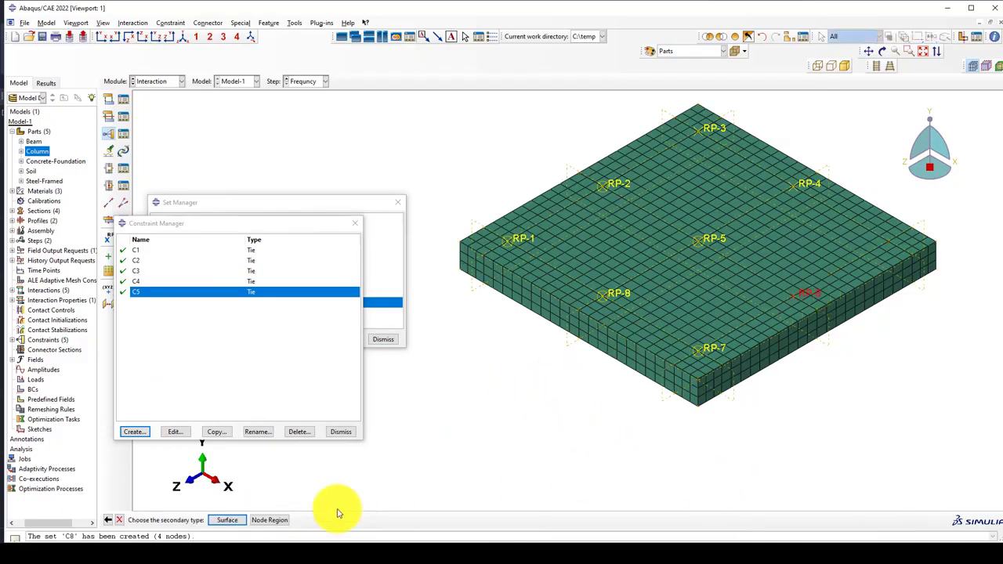
pyautogui.click(276, 521)
pyautogui.click(927, 523)
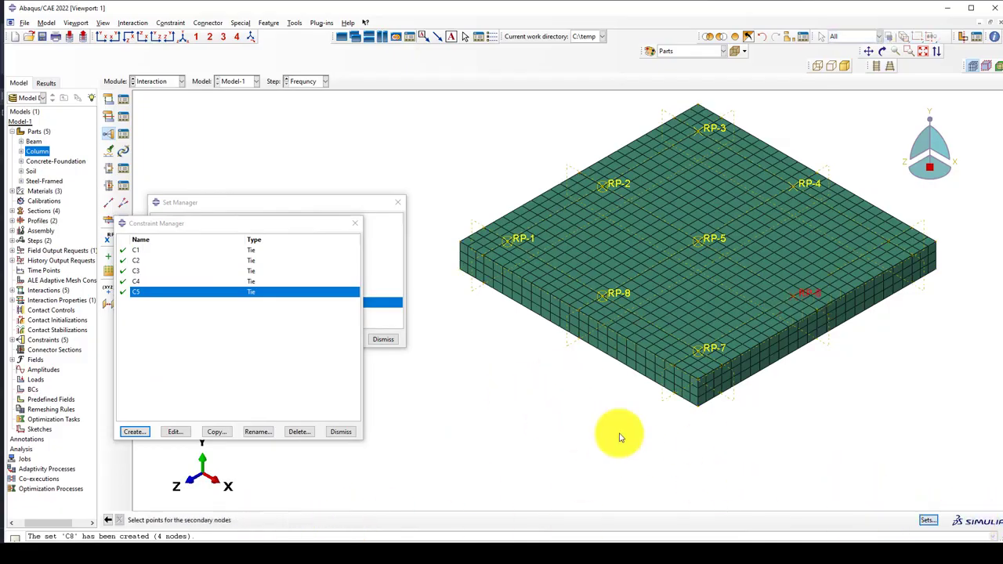
pyautogui.click(47, 235)
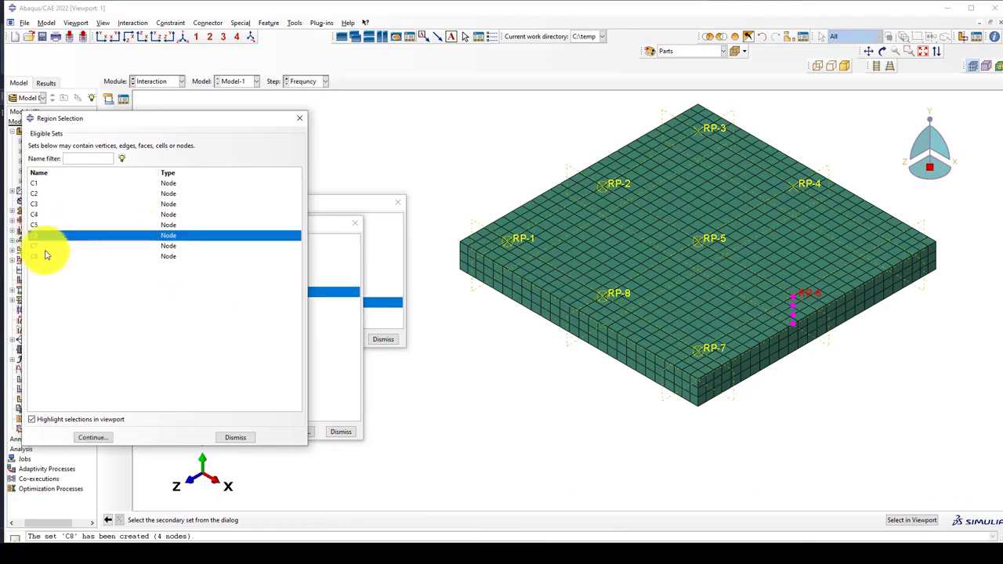
pyautogui.click(105, 436)
pyautogui.click(71, 330)
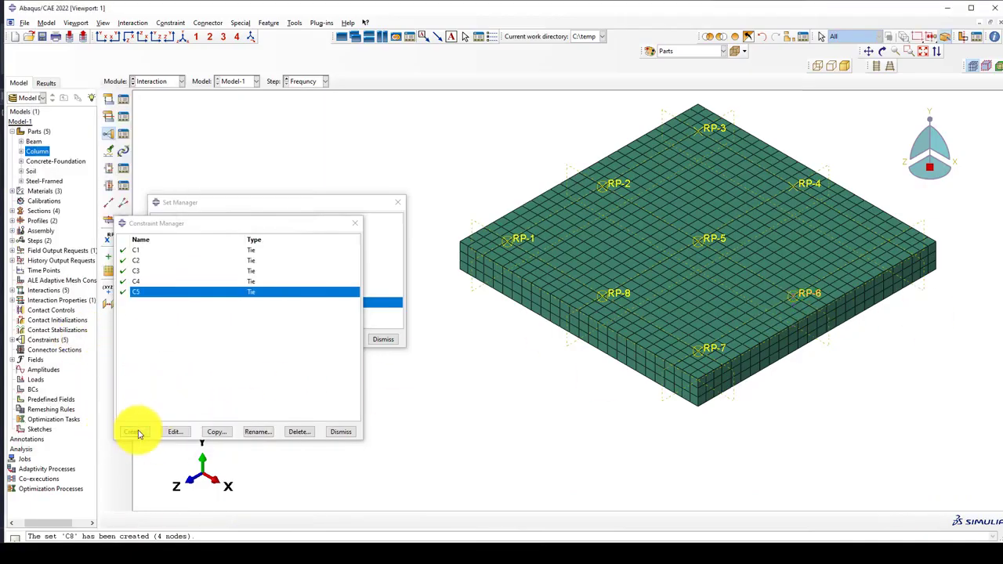
# - Create a Tie constraint named C7 with RP-3 as the main node region and node set C7 as the secondary region
pyautogui.click(134, 432)
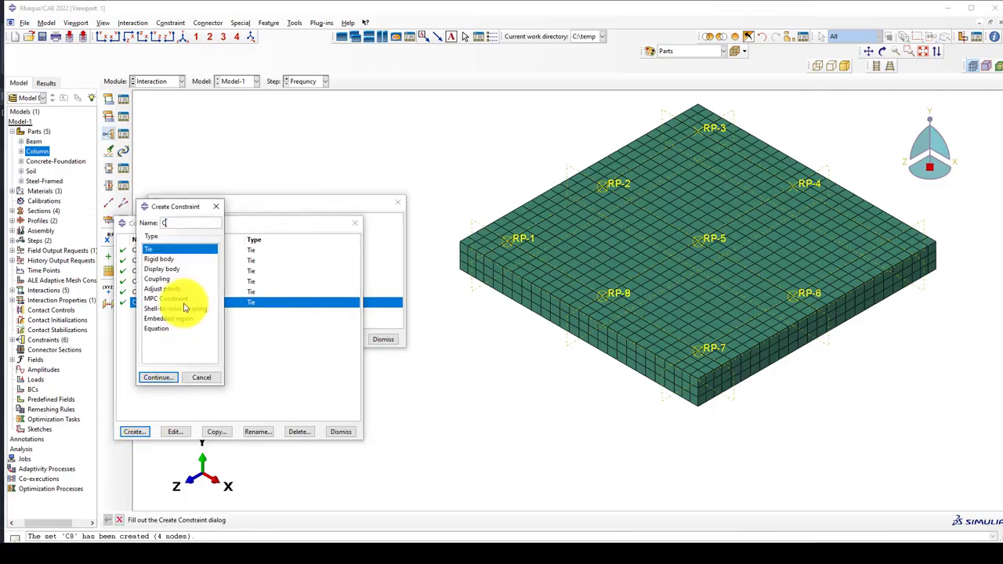
pyautogui.click(156, 378)
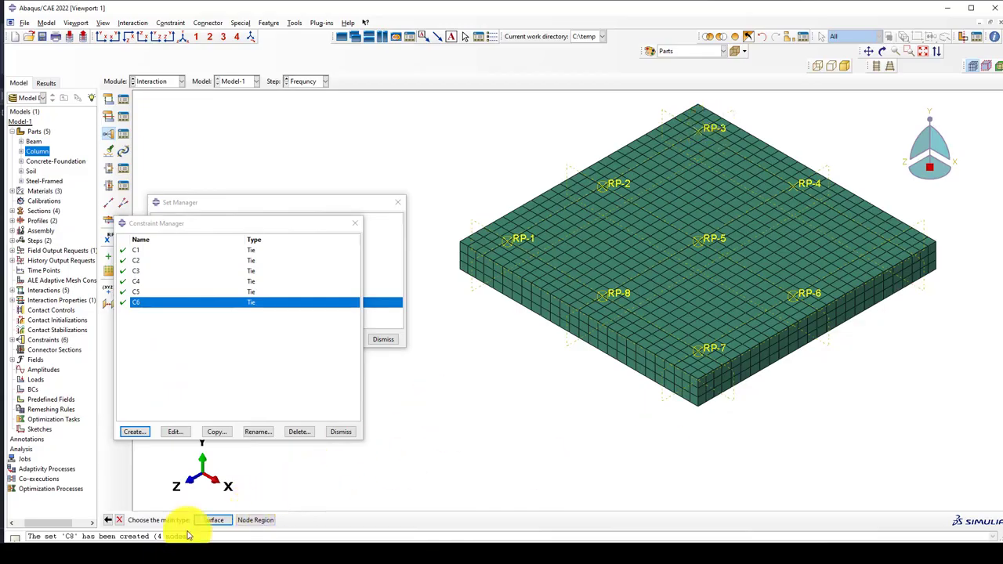
pyautogui.click(256, 522)
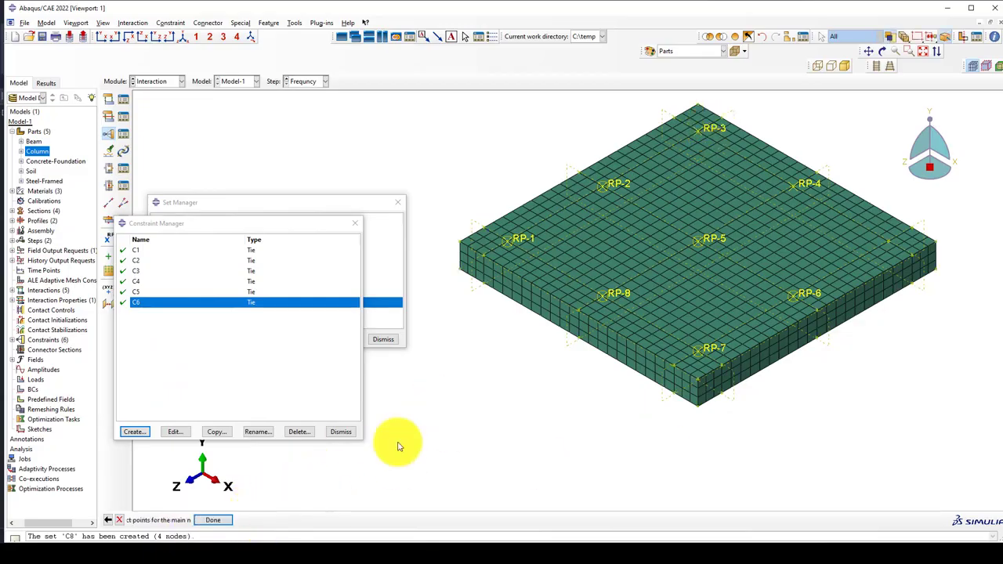
pyautogui.click(710, 129)
pyautogui.middleClick(336, 309)
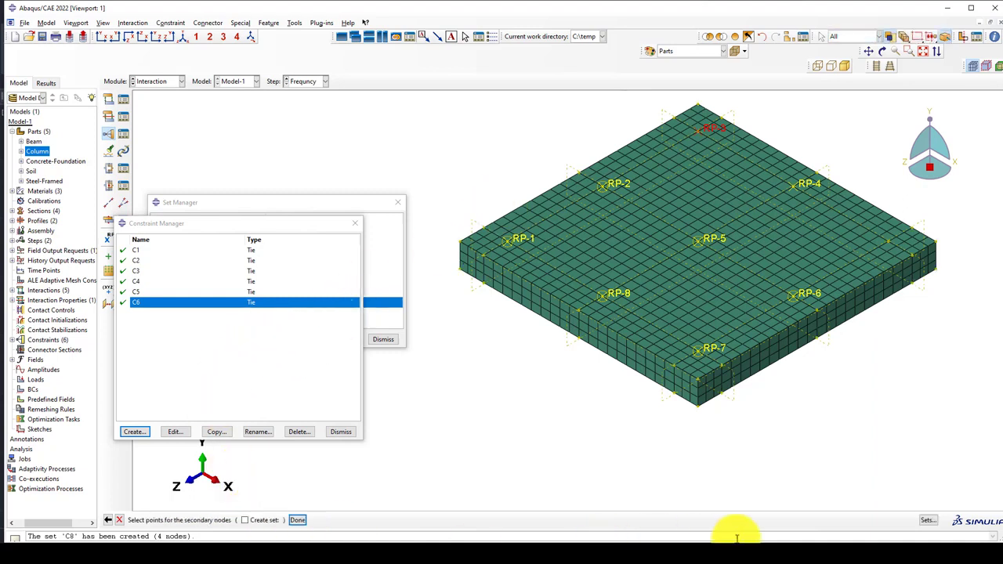
pyautogui.click(925, 523)
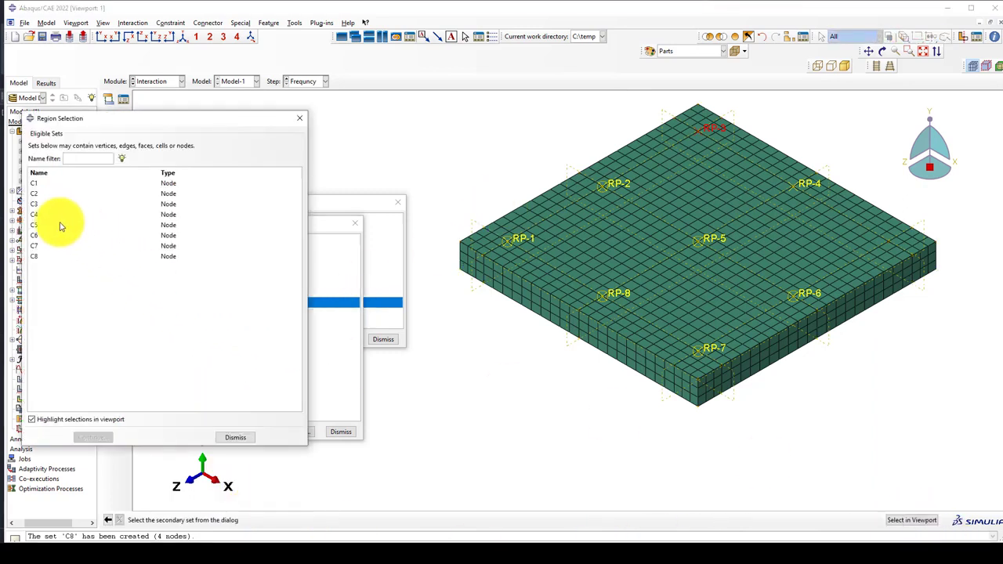
pyautogui.click(41, 246)
pyautogui.click(92, 438)
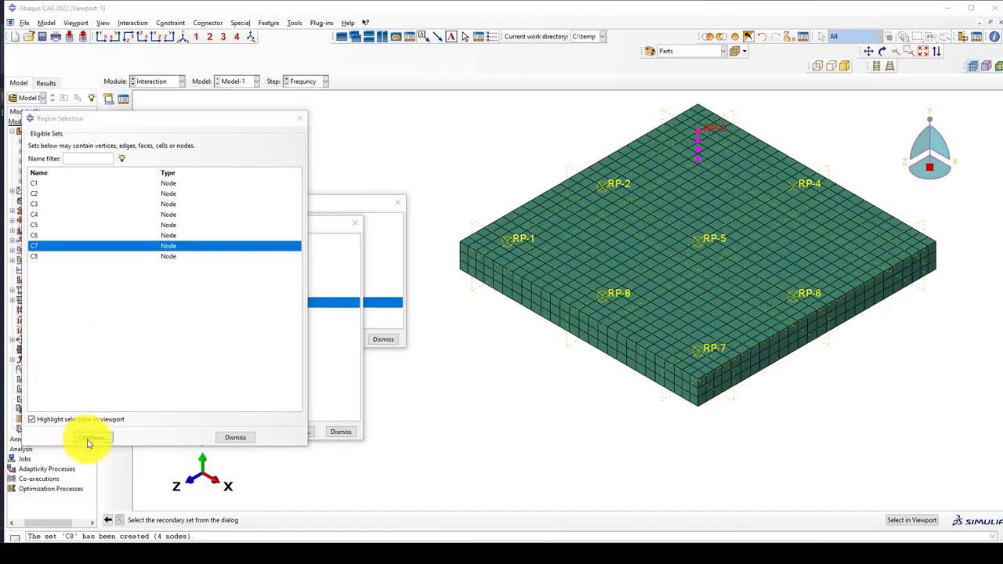
pyautogui.click(66, 329)
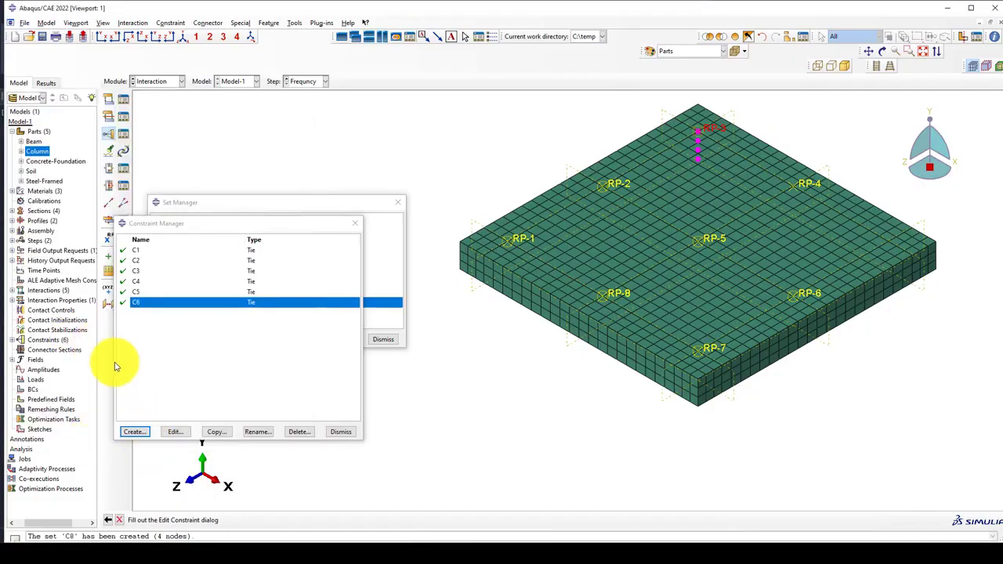
# - Create a Tie constraint named C8 with RP-4 as the main node region and node set C8 as the secondary region
pyautogui.click(135, 432)
pyautogui.write('C8')
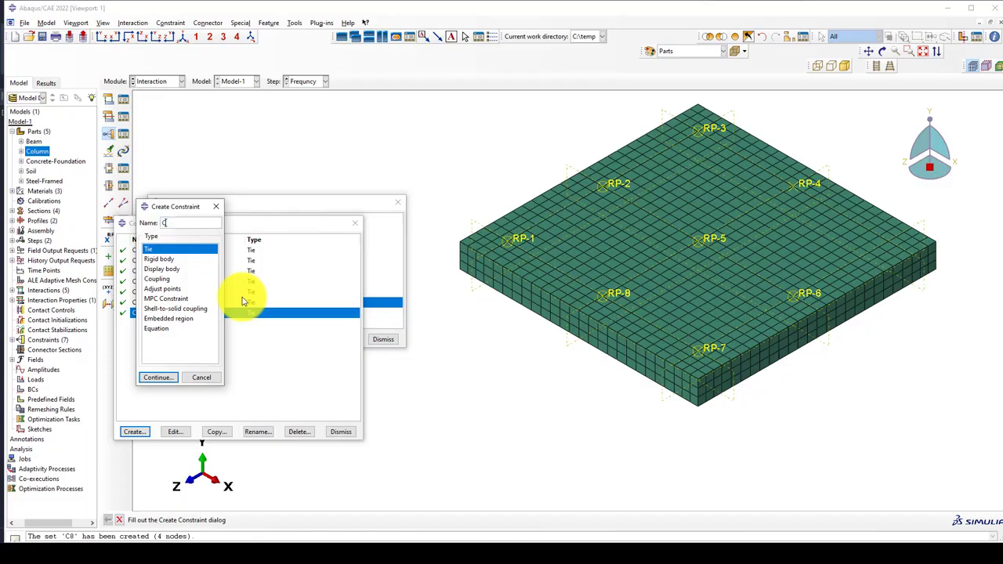
pyautogui.click(160, 379)
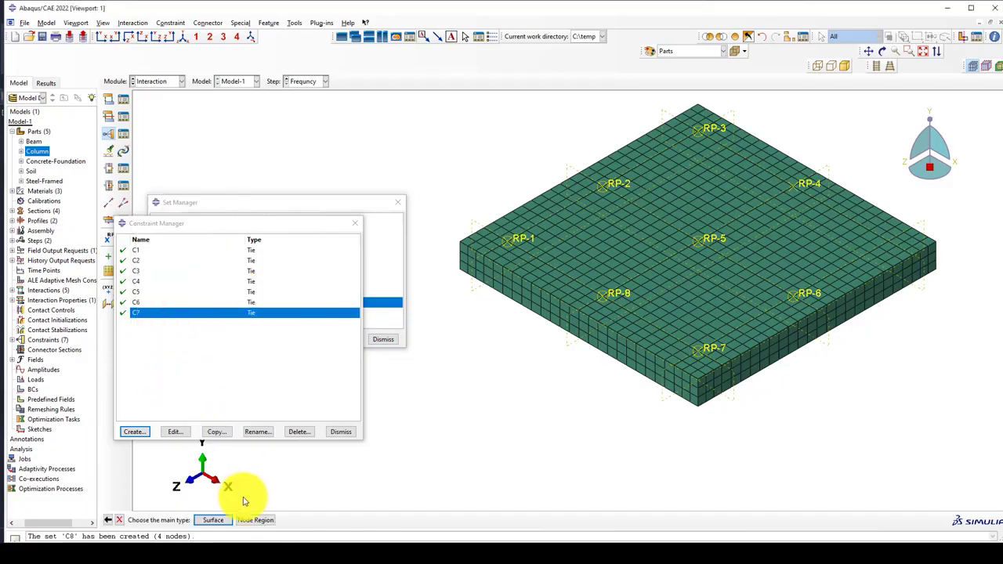
pyautogui.click(256, 521)
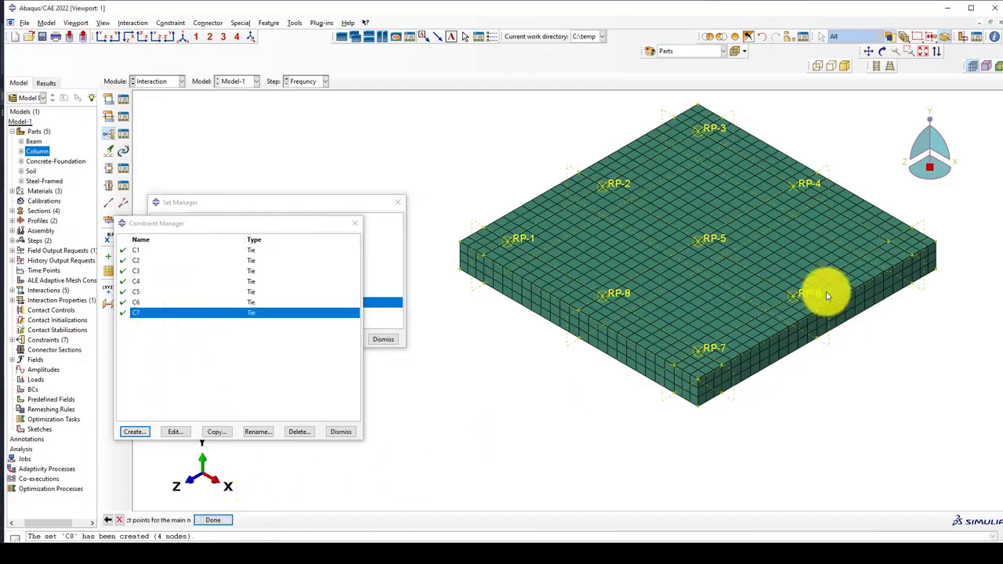
pyautogui.click(815, 185)
pyautogui.middleClick(474, 366)
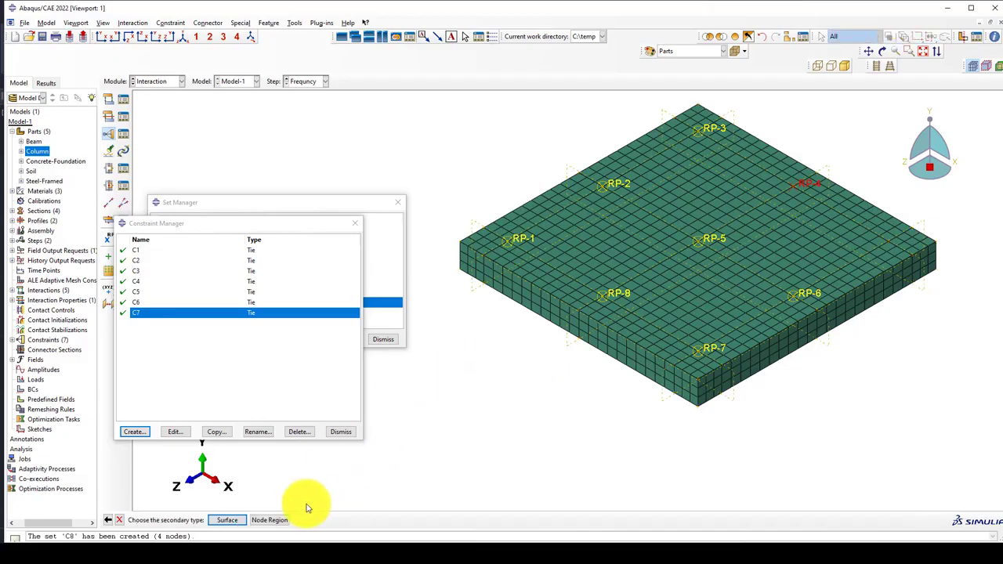
pyautogui.click(269, 521)
pyautogui.click(922, 520)
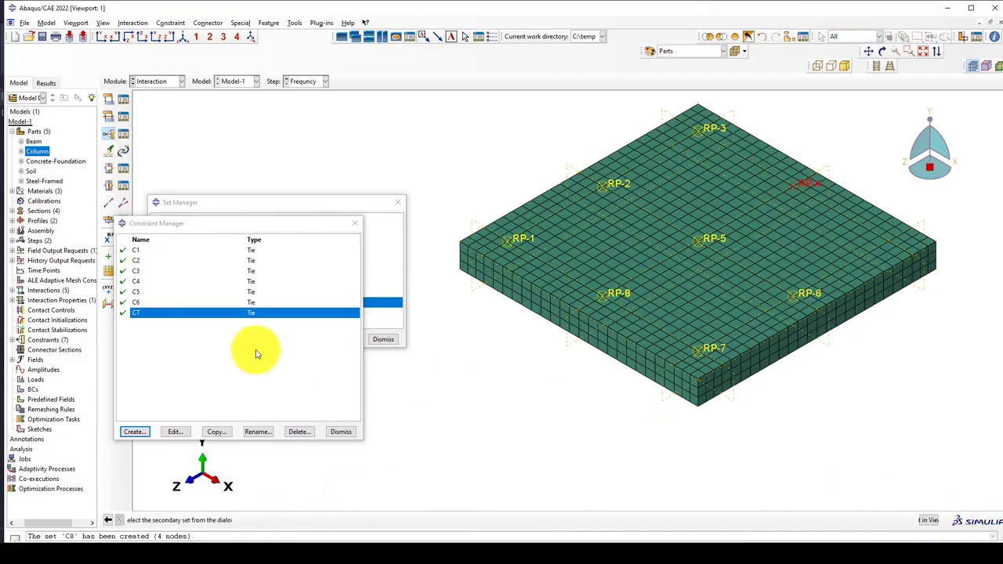
pyautogui.click(68, 257)
pyautogui.click(102, 439)
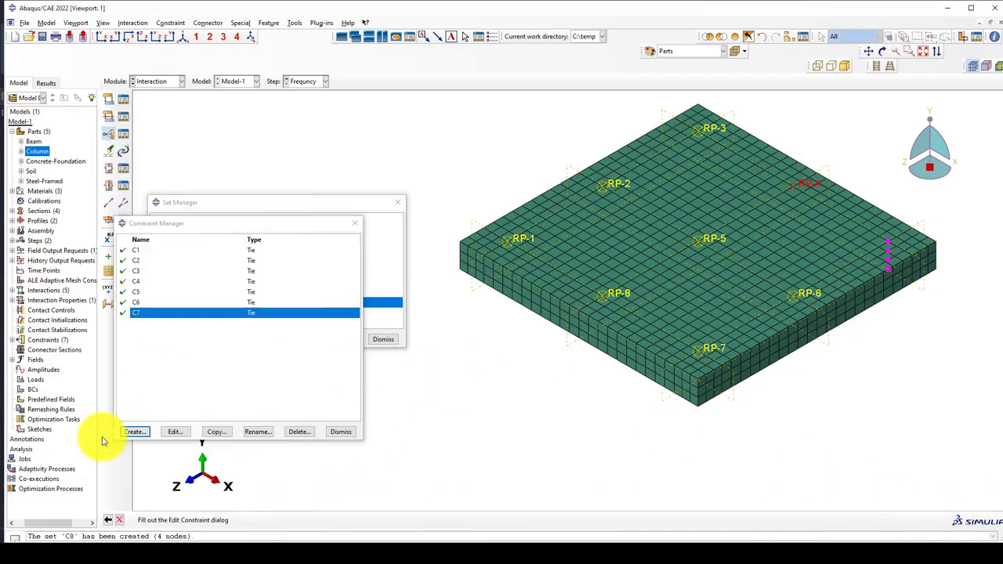
pyautogui.click(73, 330)
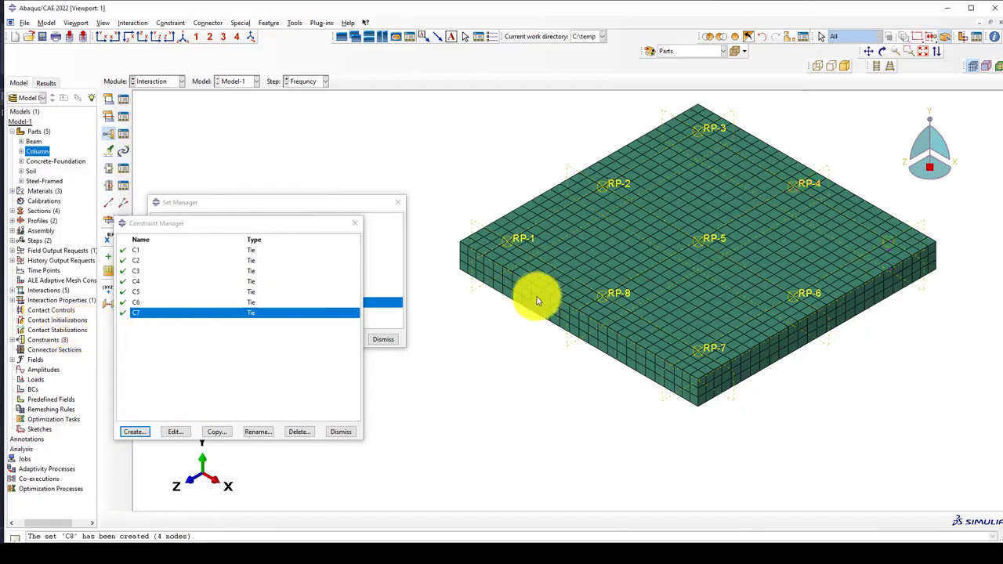
pyautogui.click(341, 432)
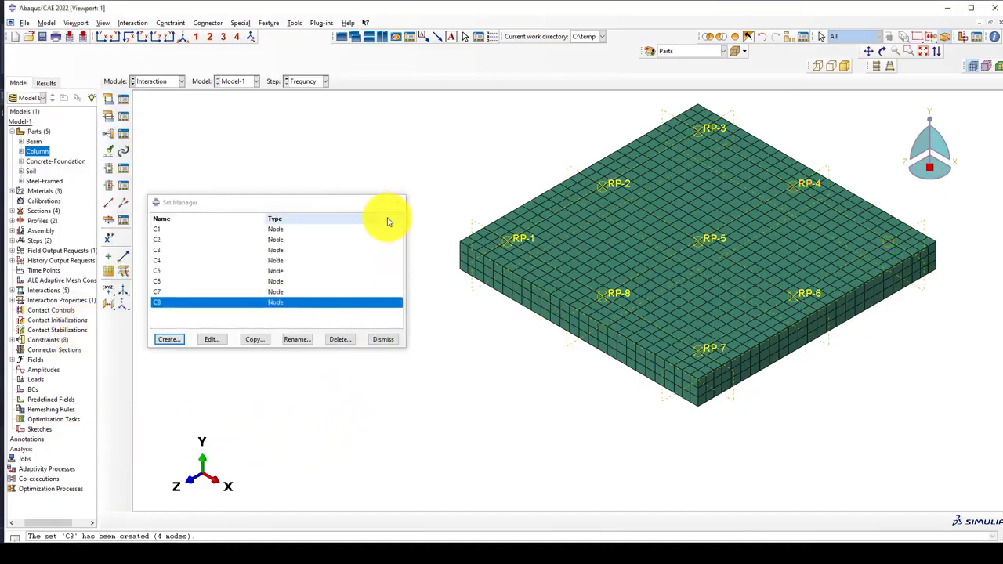
# - Add the Steel-Framed-1 instance to the displayed assembly alongside the concrete foundation
pyautogui.scroll(-1, 511, 376)
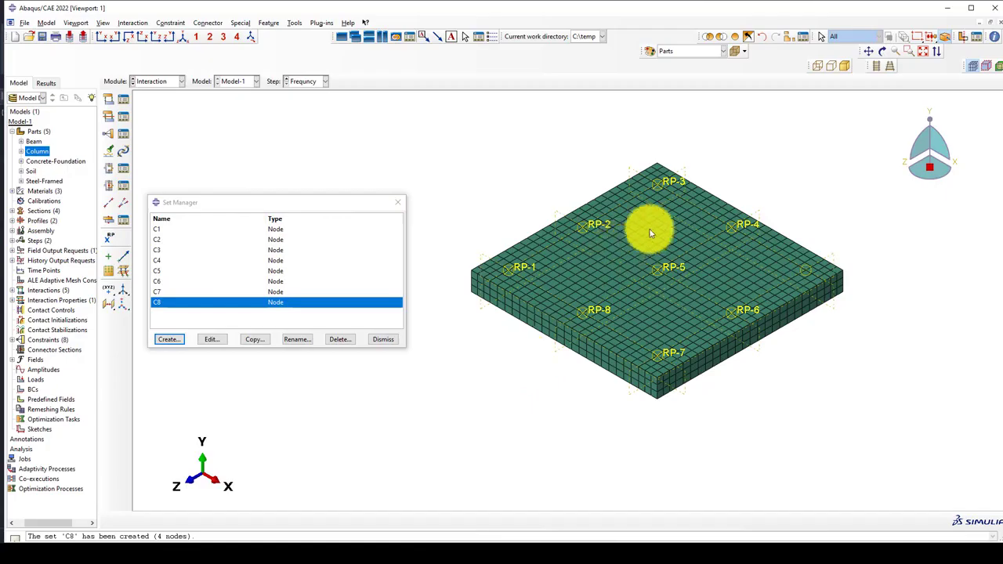
pyautogui.scroll(1, 520, 270)
pyautogui.scroll(2, 518, 277)
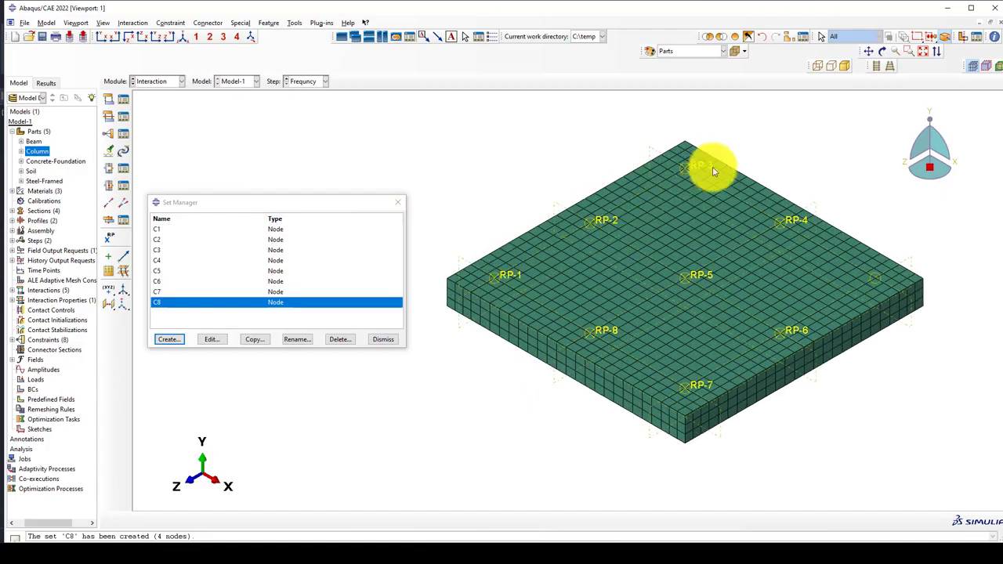
pyautogui.scroll(-2, 513, 269)
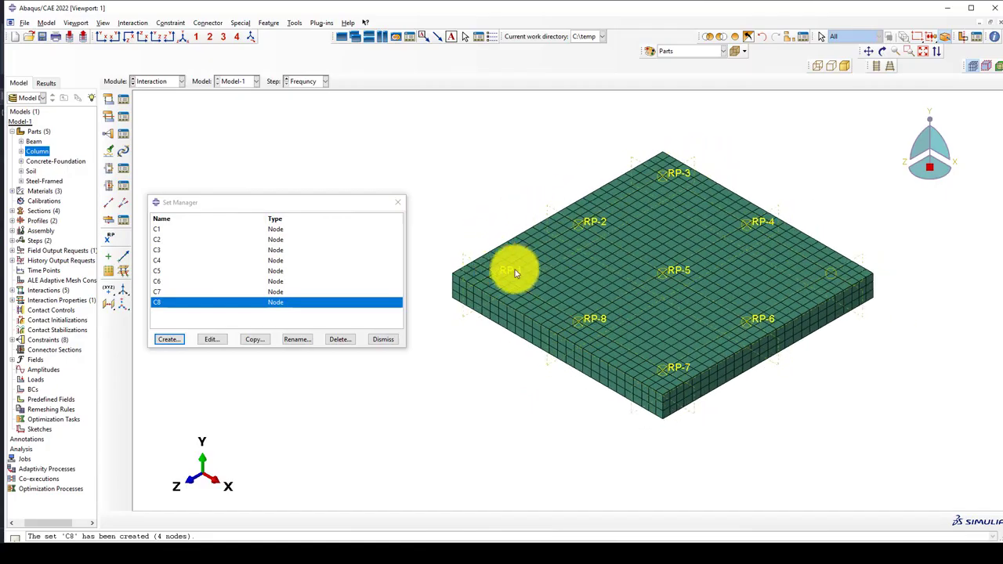
pyautogui.scroll(-2, 509, 314)
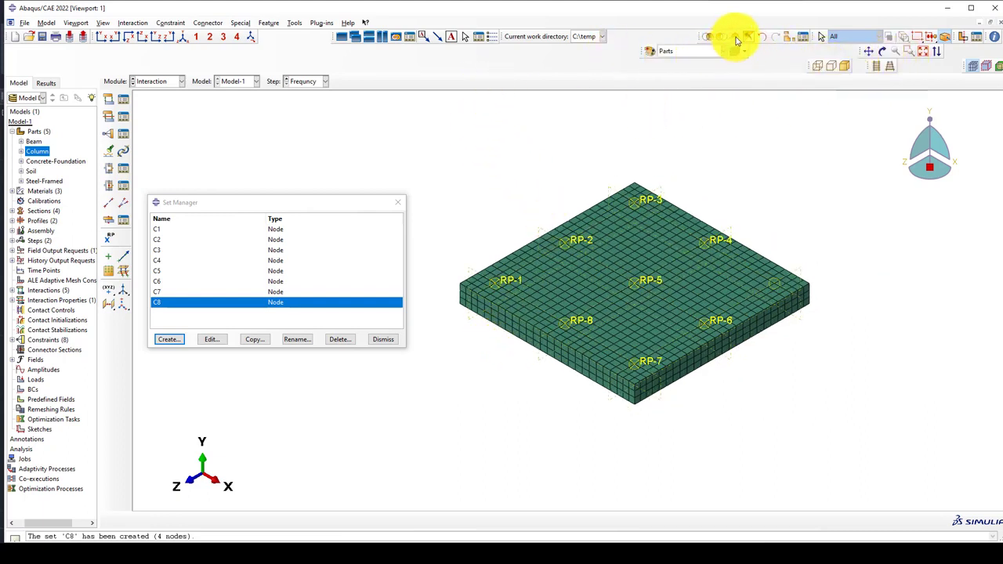
pyautogui.click(789, 36)
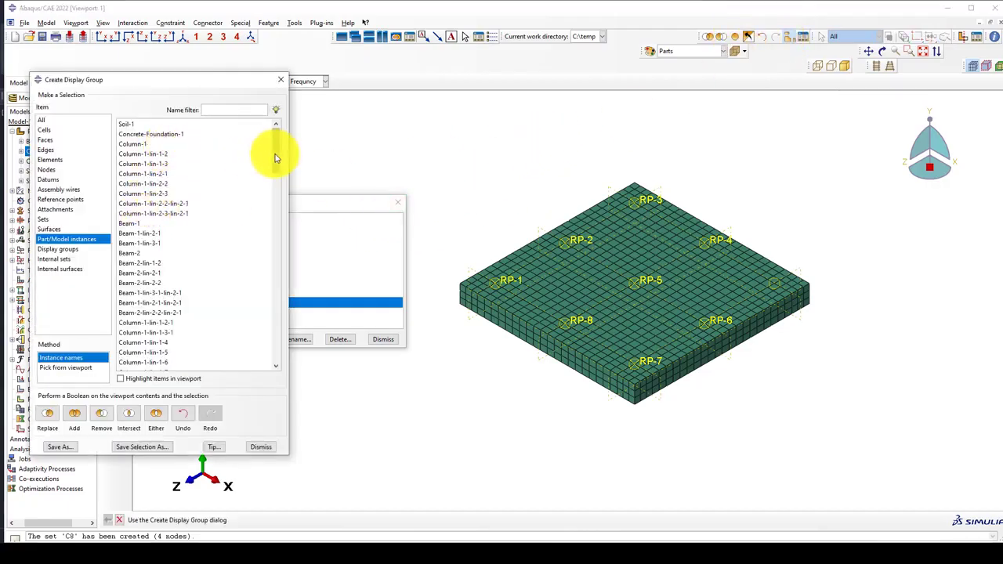
pyautogui.moveTo(275, 158); pyautogui.dragTo(271, 353)
pyautogui.click(139, 366)
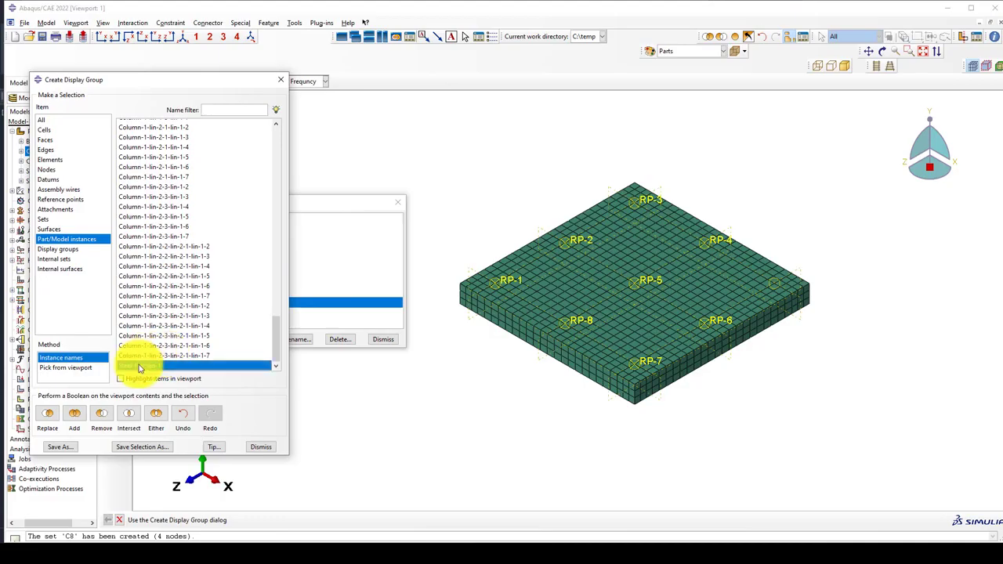
pyautogui.click(74, 419)
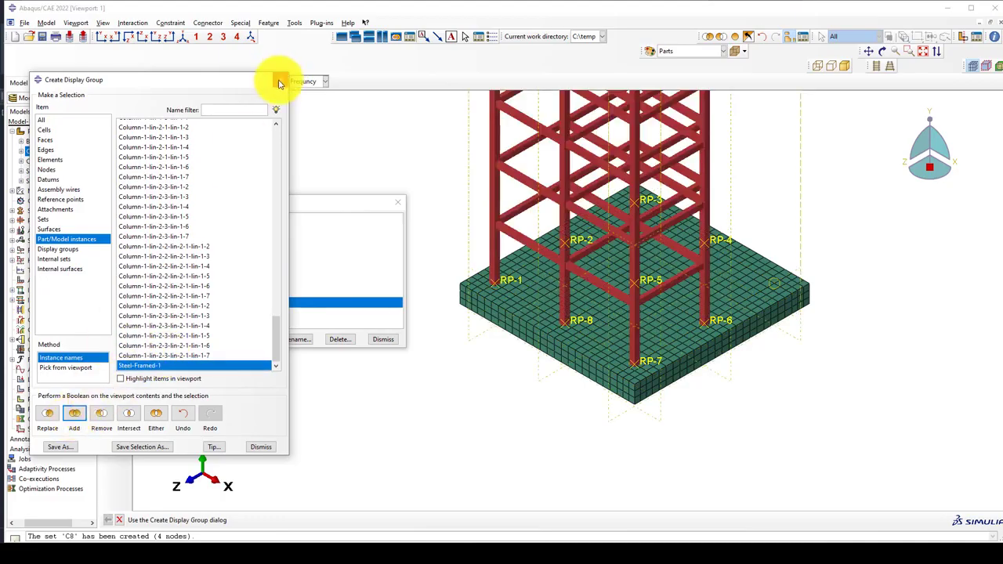
pyautogui.click(281, 79)
# - Turn off beam profile rendering in the assembly display options
pyautogui.scroll(5, 516, 262)
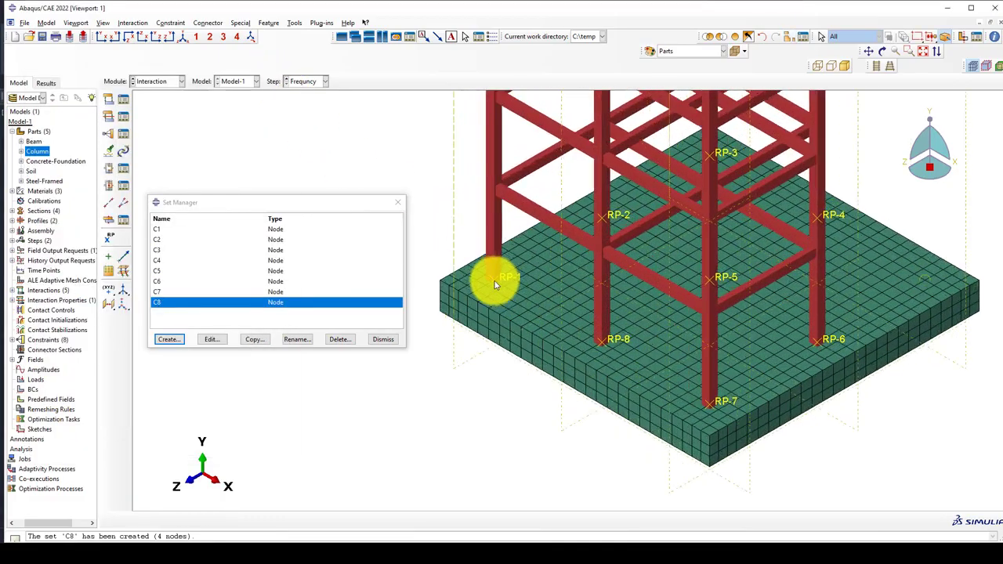
pyautogui.click(105, 25)
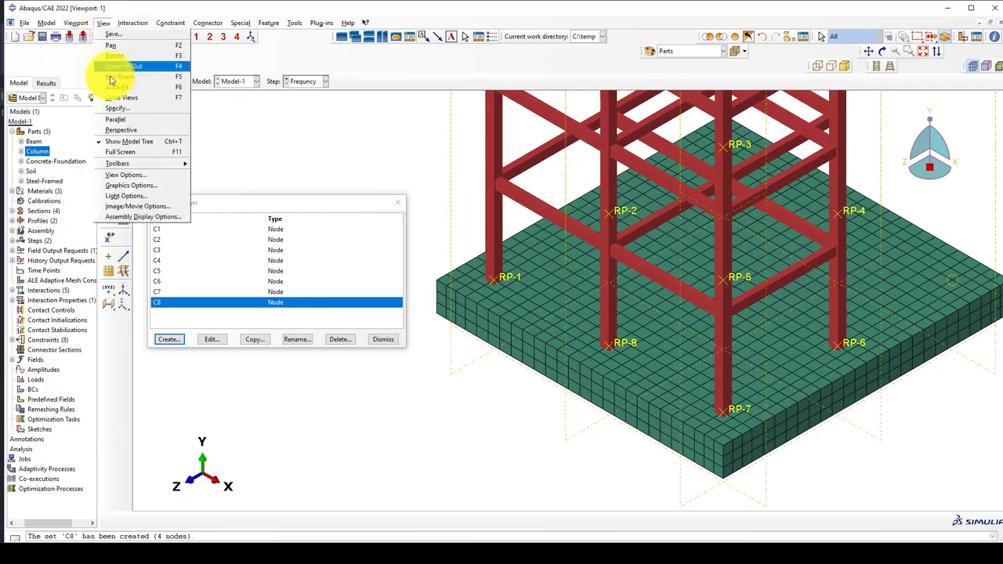
pyautogui.click(133, 216)
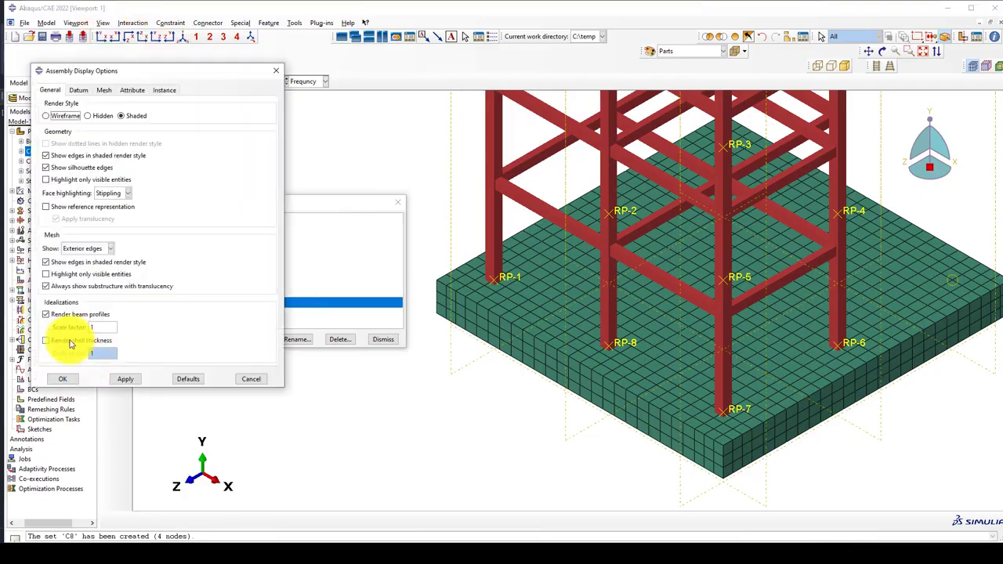
pyautogui.click(45, 314)
pyautogui.click(125, 379)
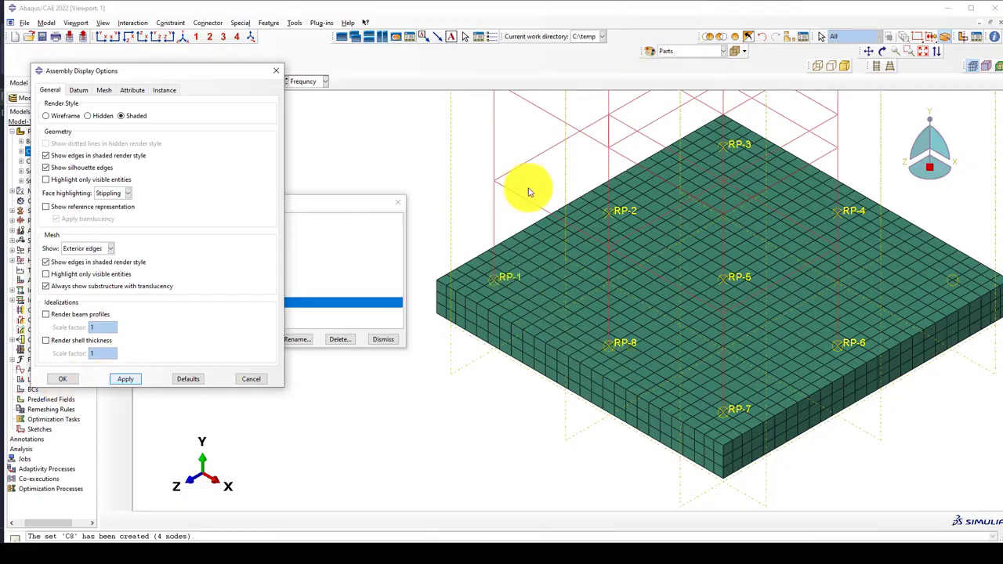
pyautogui.press('Escape')
# - Create a geometry set named C-F containing the reference point RP-1
pyautogui.scroll(3, 493, 280)
pyautogui.scroll(-5, 472, 288)
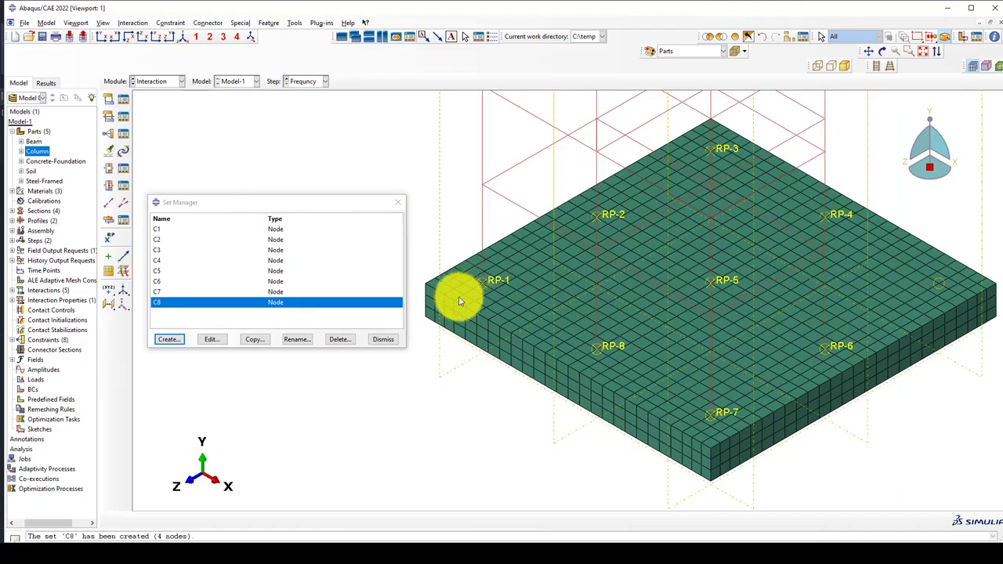
pyautogui.scroll(-2, 460, 302)
pyautogui.scroll(-2, 494, 324)
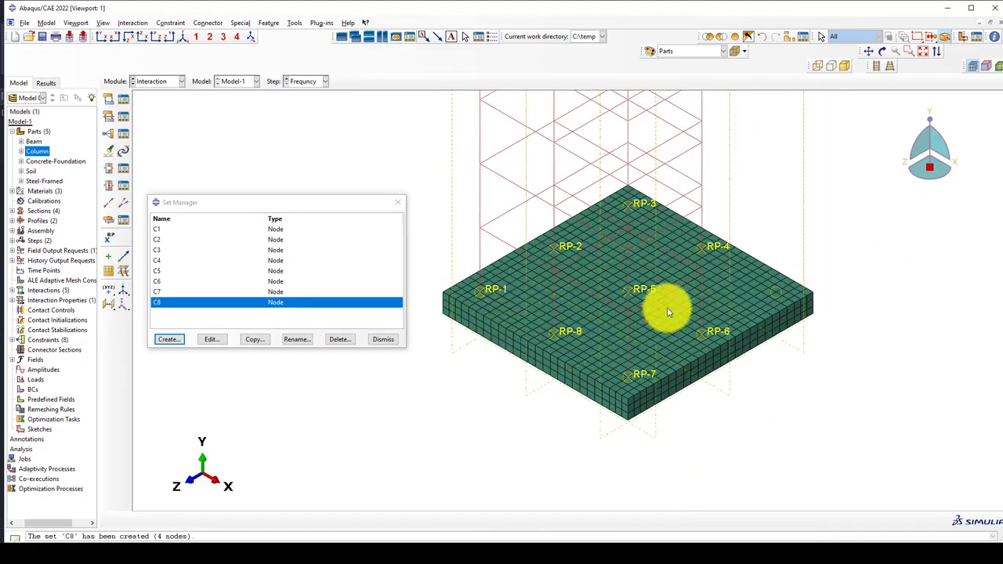
pyautogui.scroll(1, 486, 298)
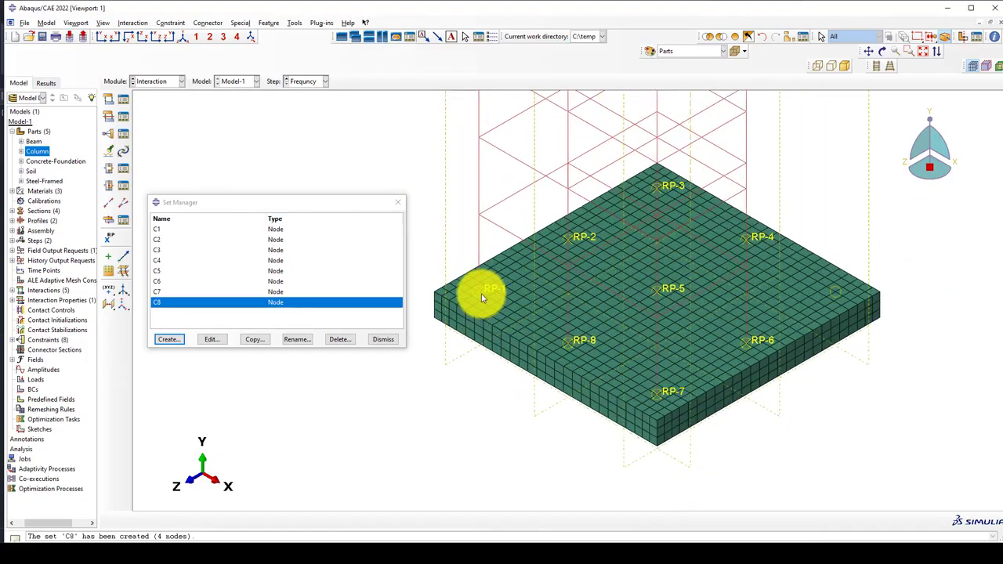
pyautogui.click(167, 341)
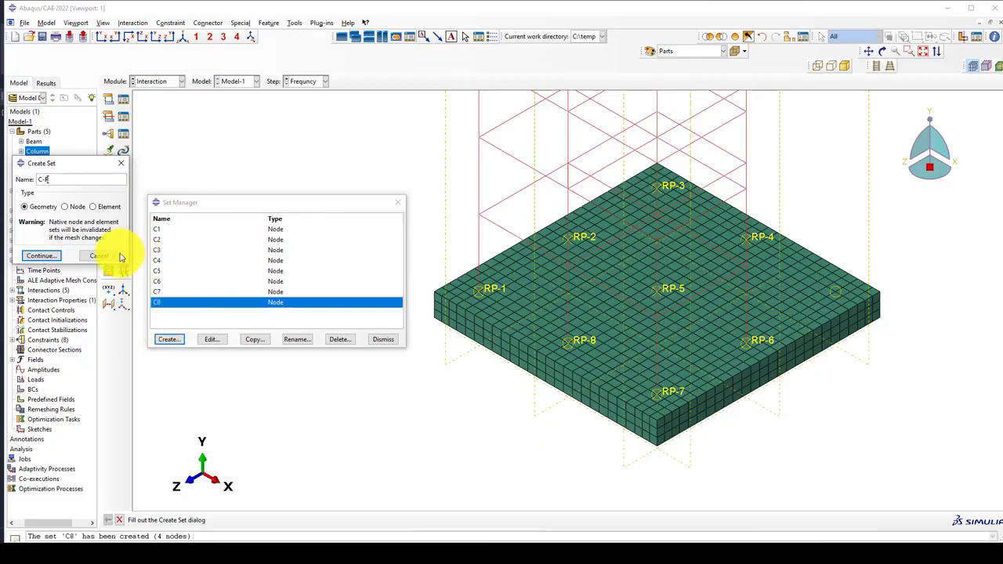
pyautogui.click(51, 256)
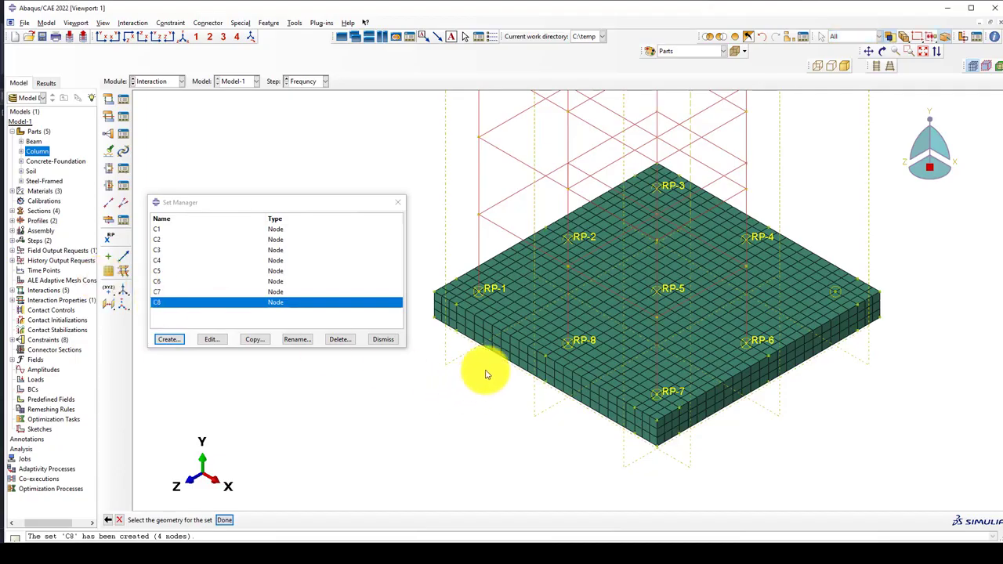
pyautogui.scroll(2, 522, 274)
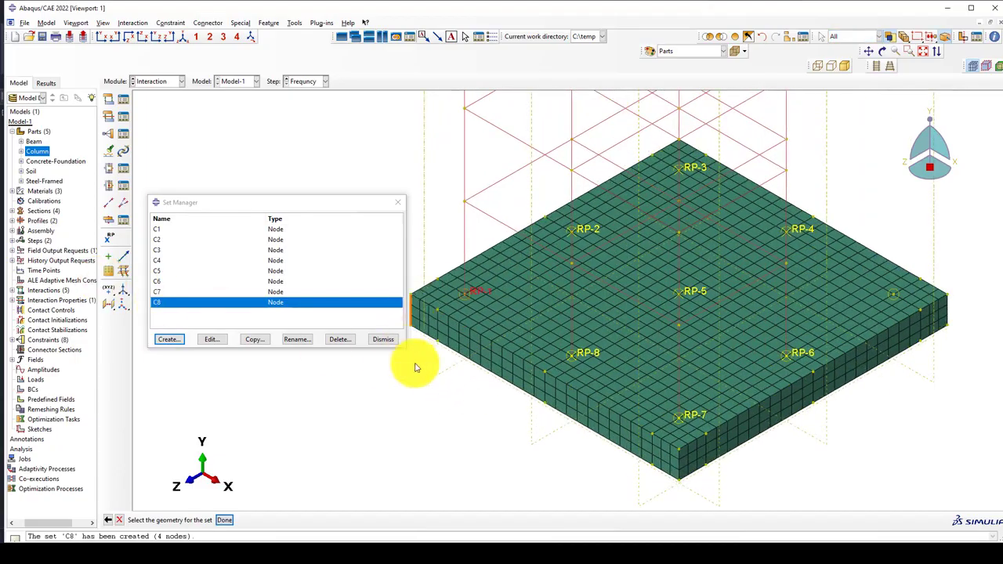
pyautogui.middleClick(472, 310)
pyautogui.scroll(2, 471, 312)
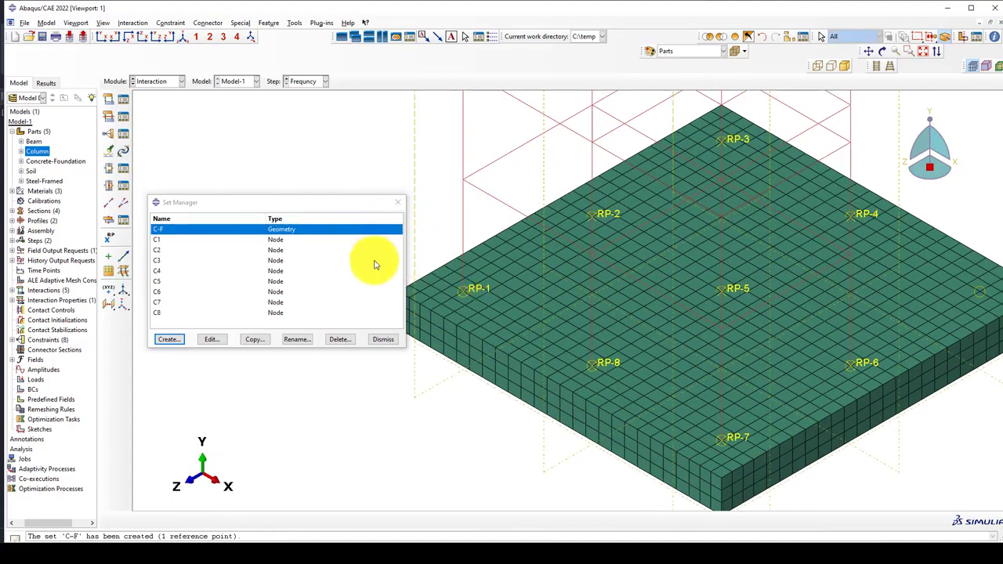
# - Delete the geometry set C-F
pyautogui.click(341, 338)
pyautogui.click(485, 291)
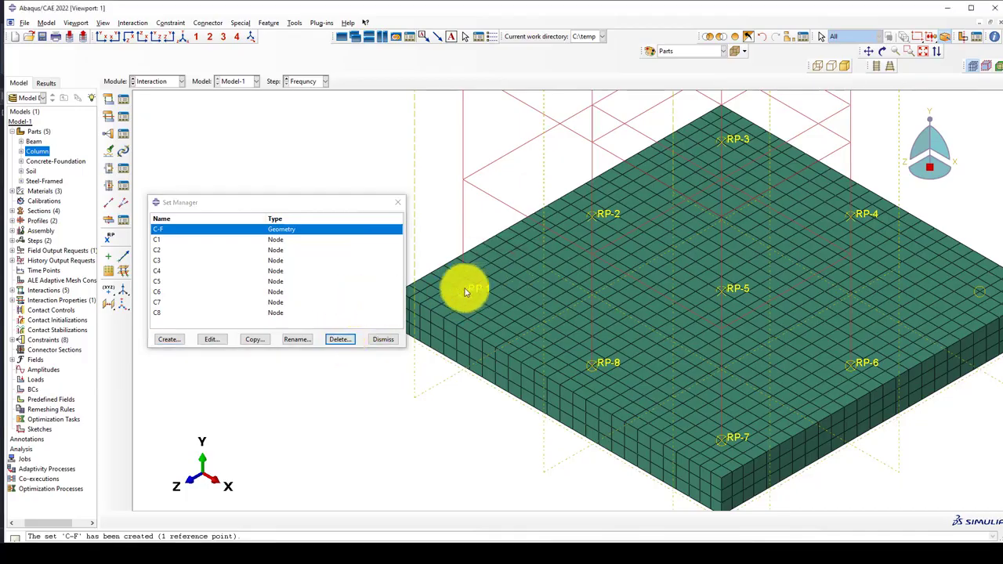
pyautogui.click(168, 339)
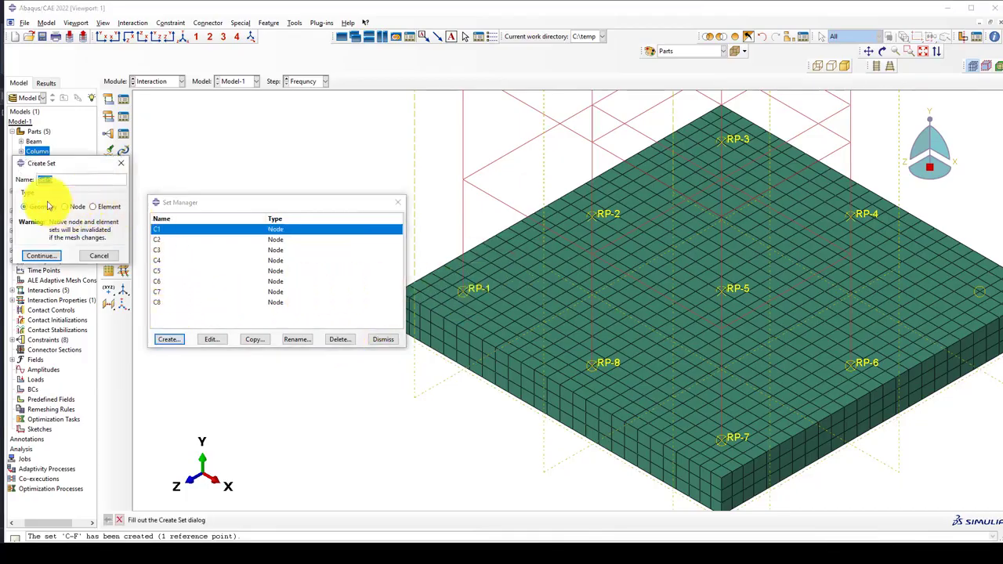
pyautogui.click(121, 163)
pyautogui.click(388, 205)
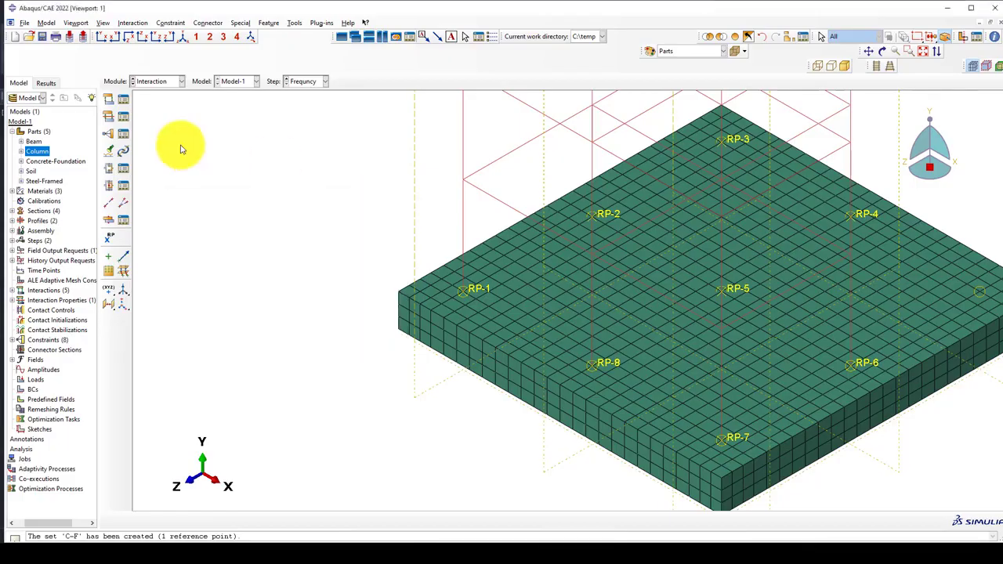
# - Start a Tie constraint named Col-Found with reference point RP-1 as the main node and a node region as the secondary type
pyautogui.click(109, 133)
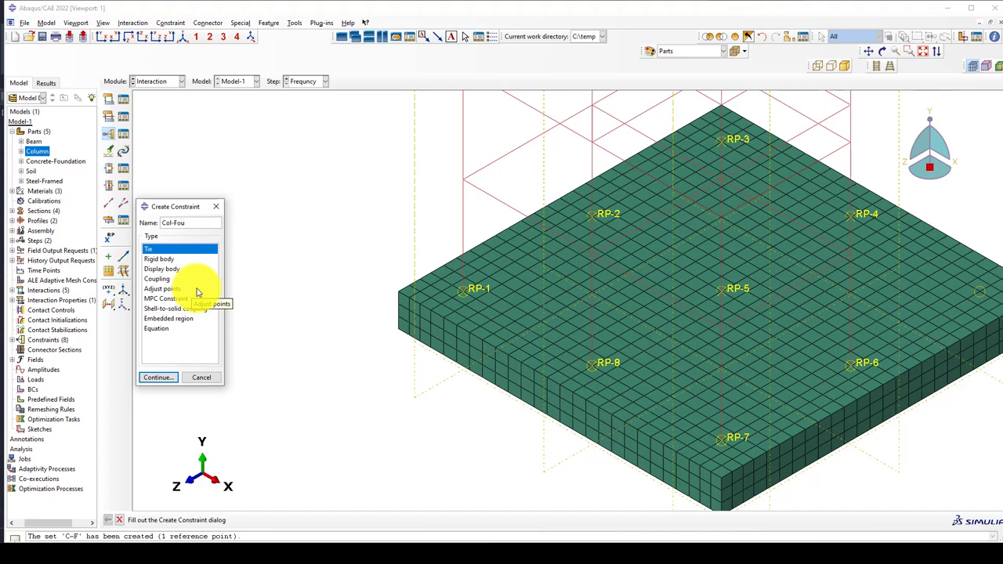
pyautogui.click(158, 377)
pyautogui.click(255, 520)
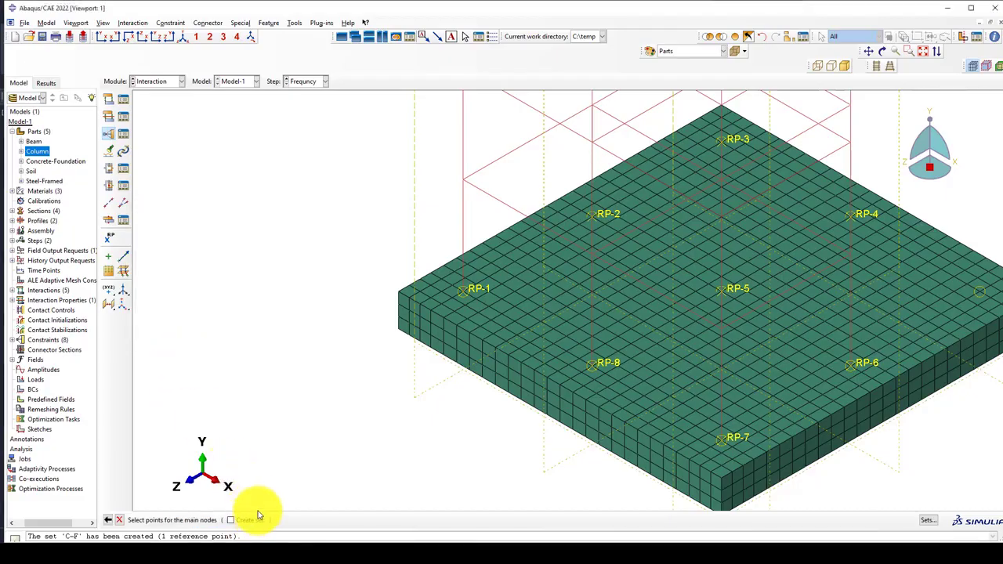
pyautogui.click(476, 291)
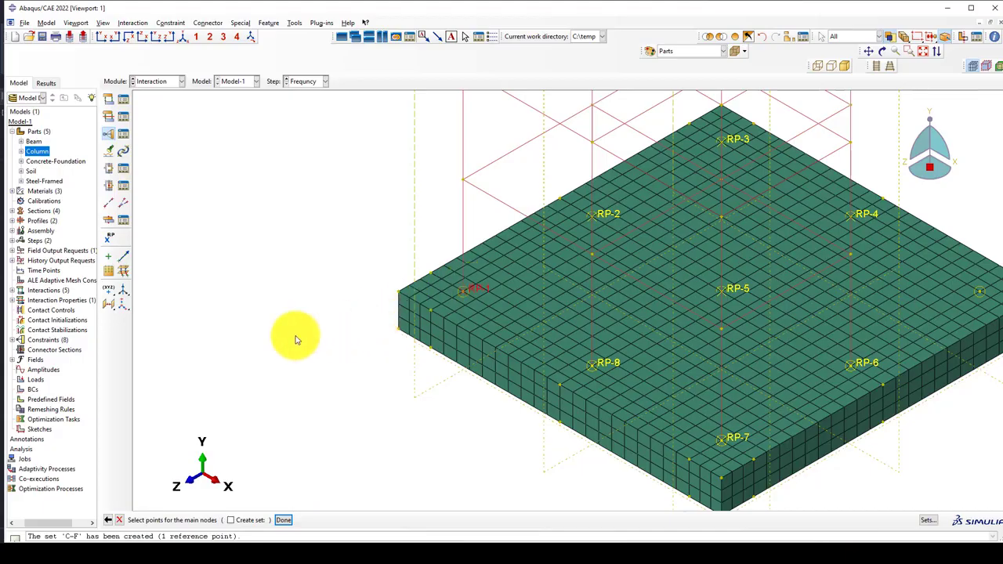
pyautogui.middleClick(294, 338)
pyautogui.scroll(-1, 462, 342)
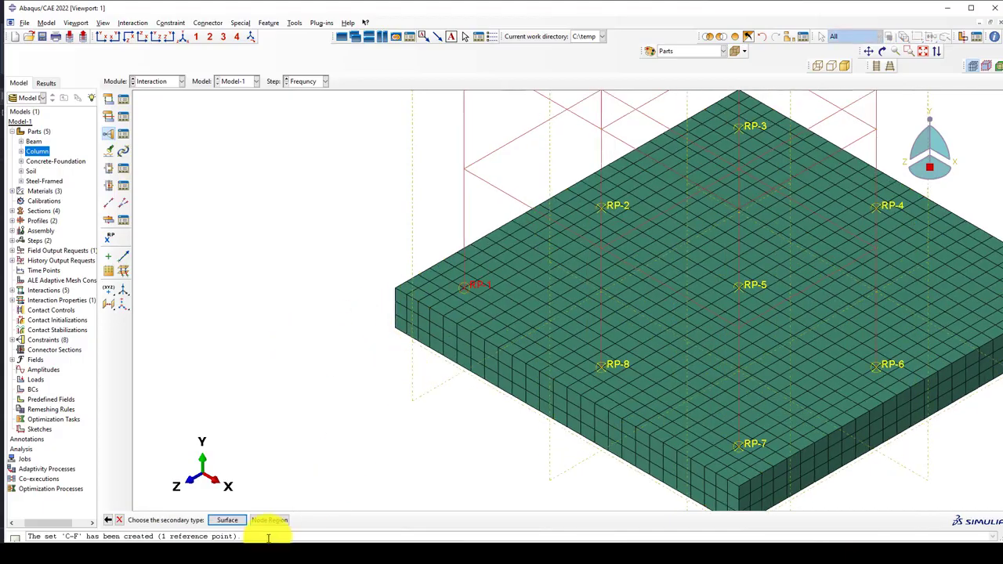
pyautogui.click(268, 521)
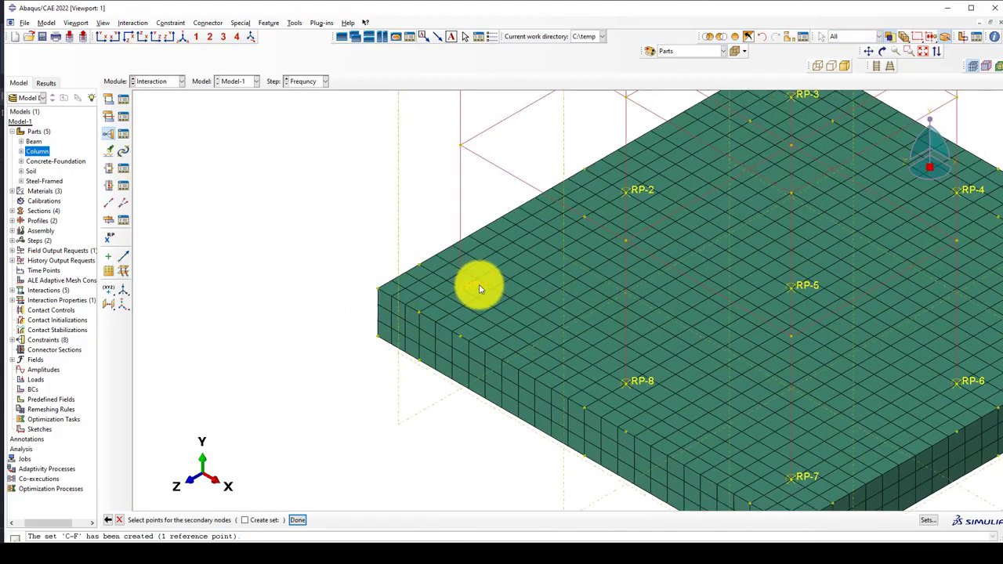
pyautogui.scroll(-1, 473, 284)
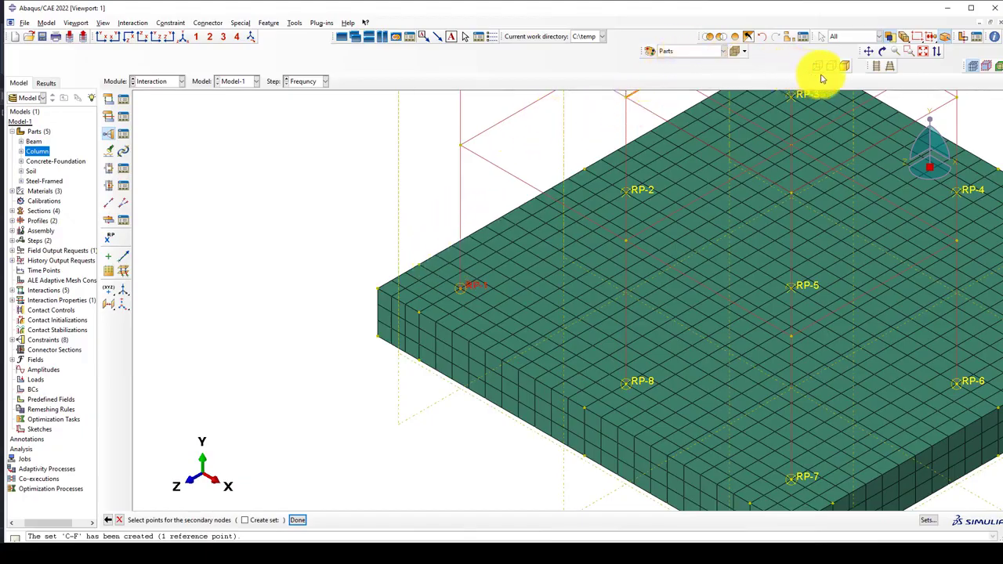
# - Remove the Concrete-Foundation-1 instance from the displayed assembly
pyautogui.click(755, 37)
pyautogui.click(779, 39)
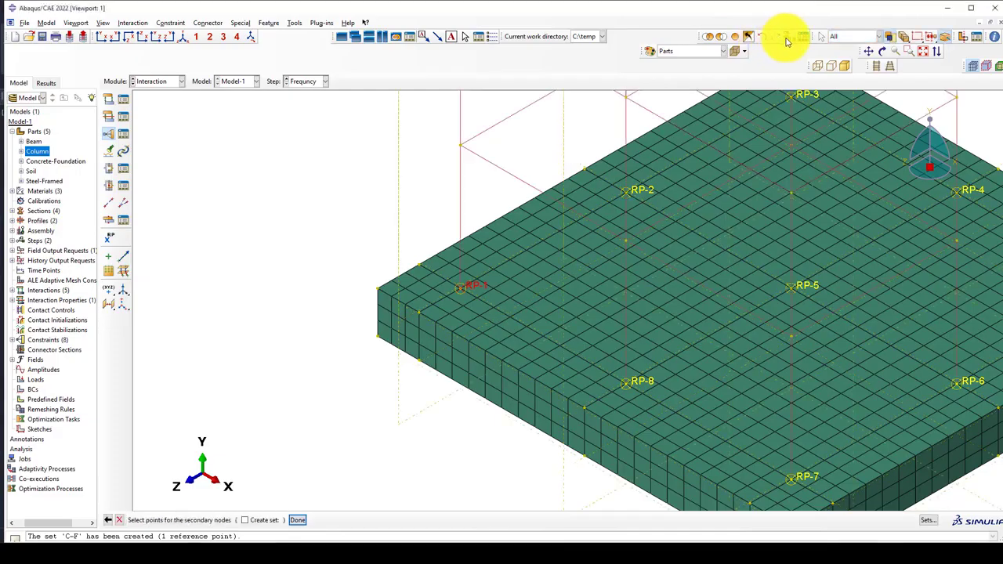
pyautogui.click(787, 39)
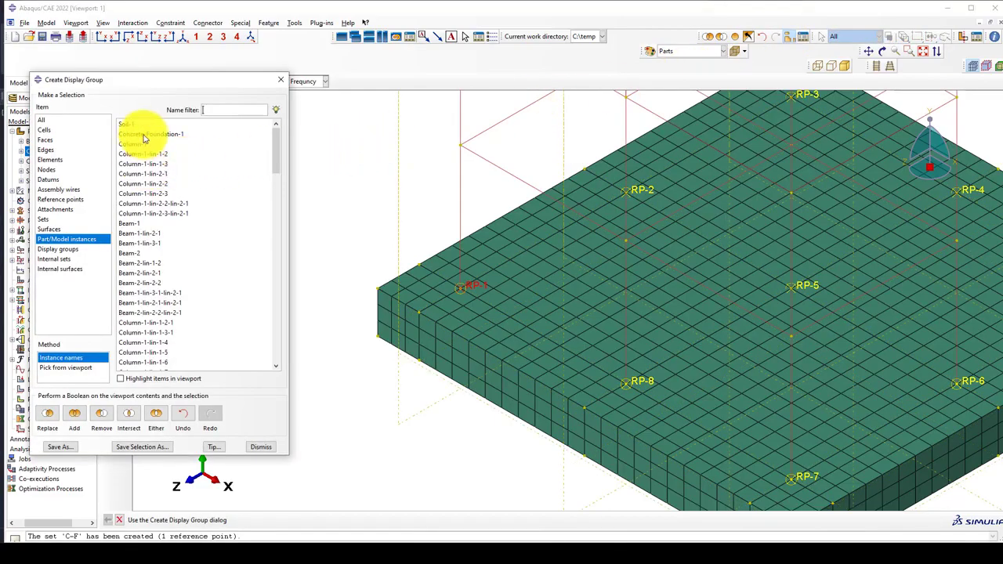
pyautogui.click(141, 134)
pyautogui.click(98, 419)
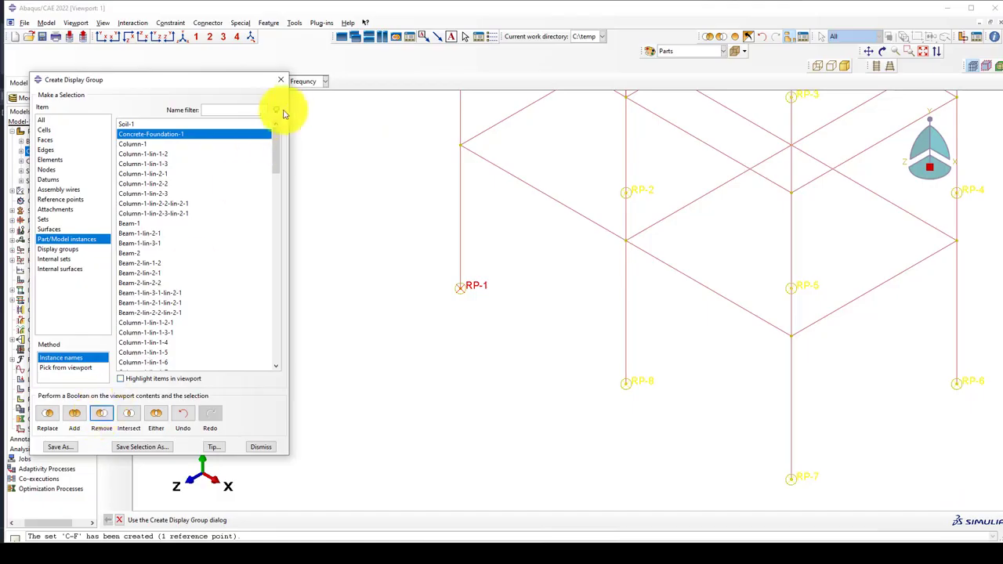
pyautogui.click(280, 80)
# - Return to the constraint's secondary type choice and display only the Steel-Framed-1 instance
pyautogui.scroll(1, 462, 295)
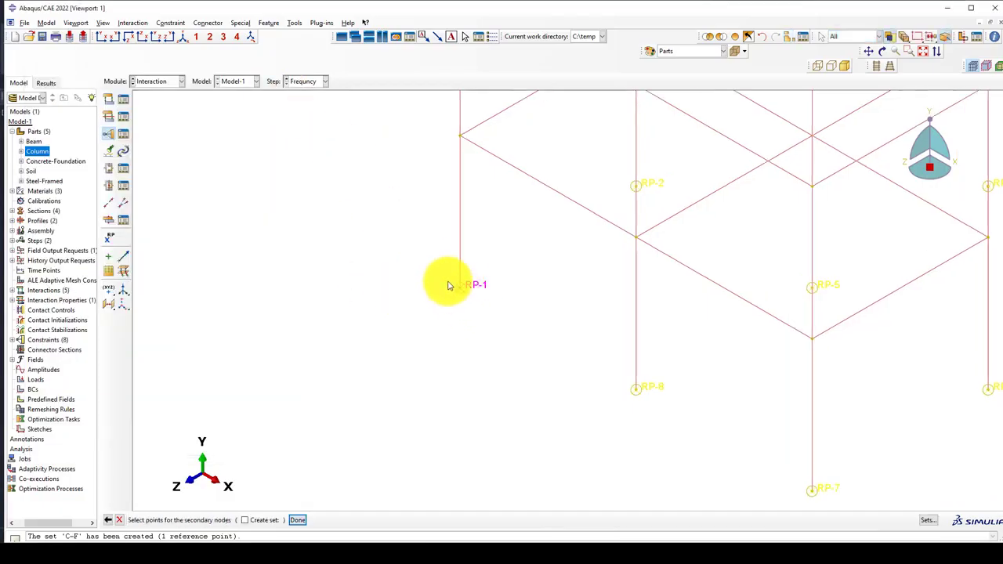
pyautogui.click(109, 520)
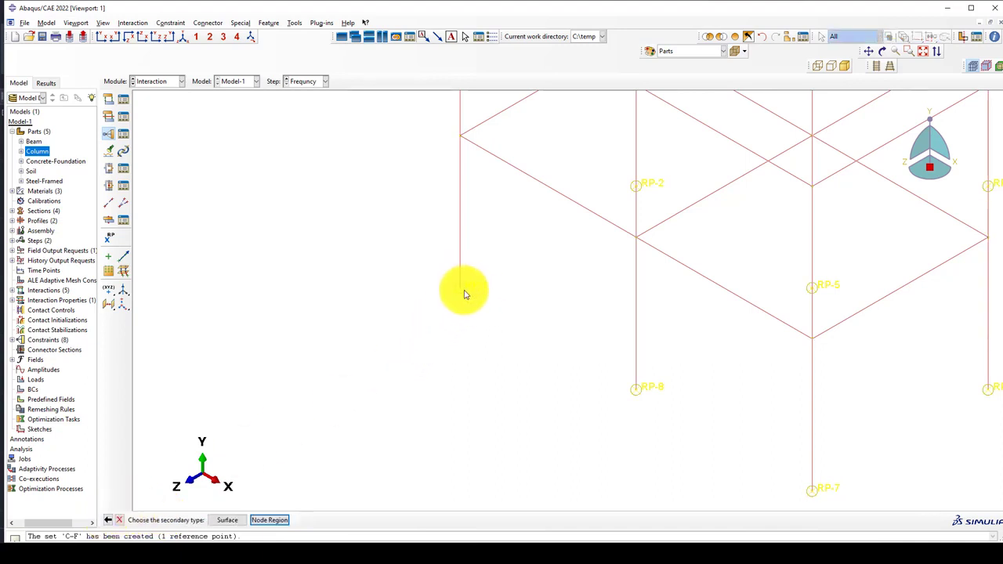
pyautogui.scroll(-4, 387, 314)
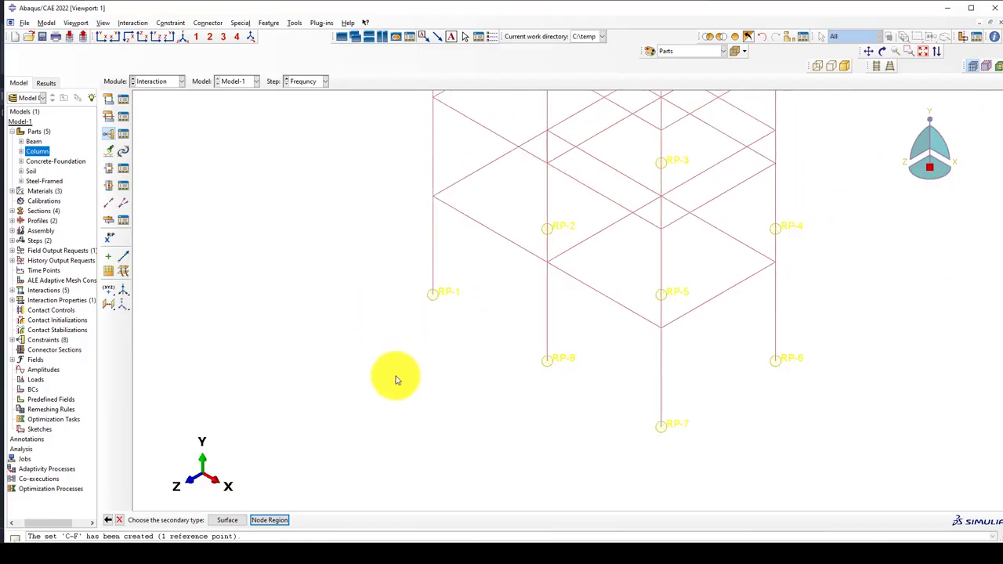
pyautogui.scroll(-2, 396, 380)
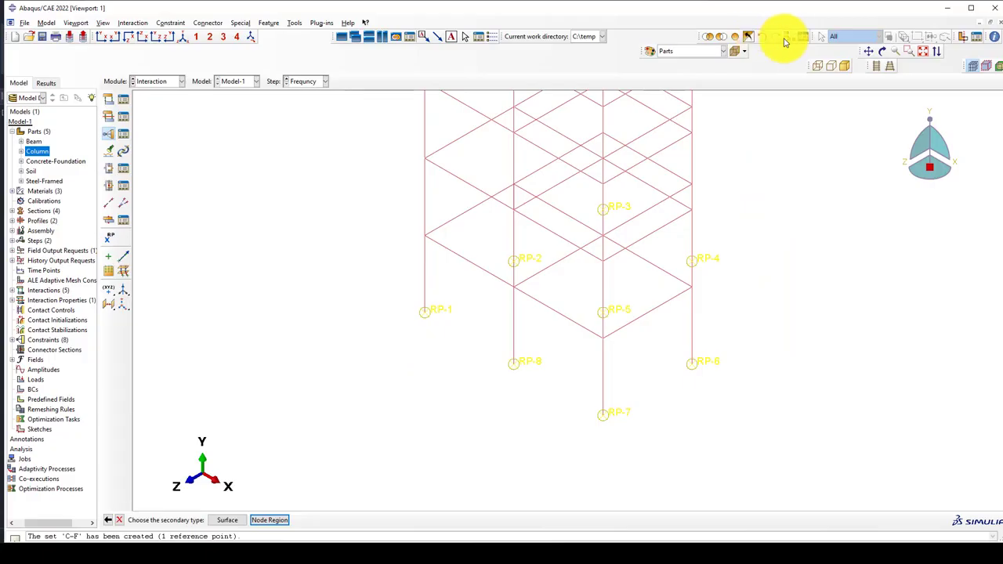
pyautogui.click(785, 39)
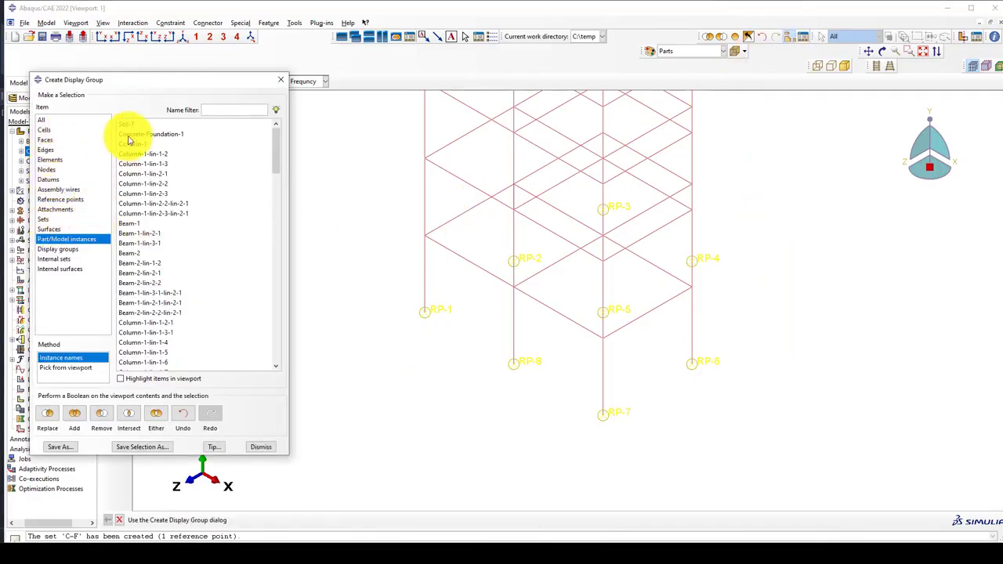
pyautogui.moveTo(275, 157); pyautogui.dragTo(255, 369)
pyautogui.click(134, 365)
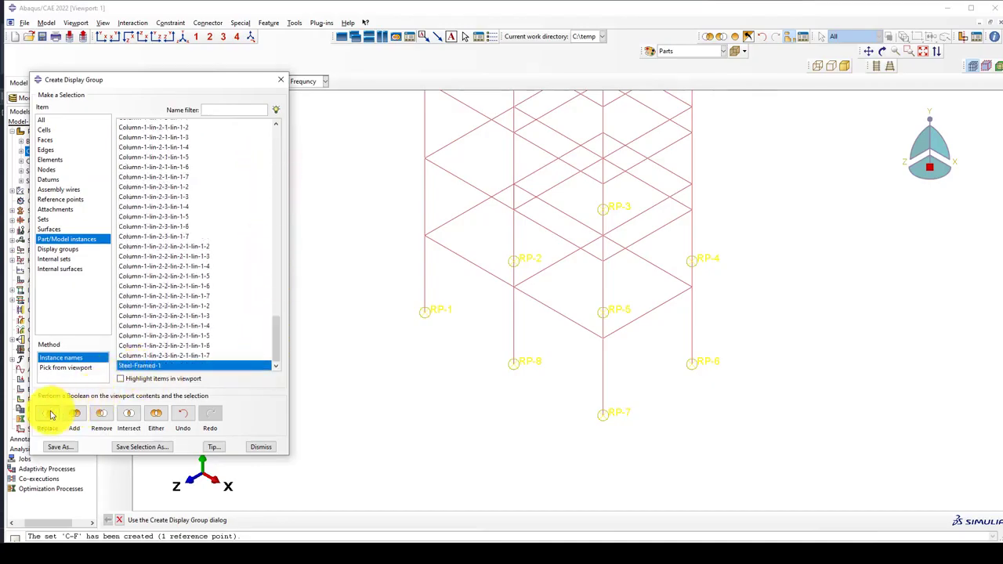
pyautogui.click(281, 79)
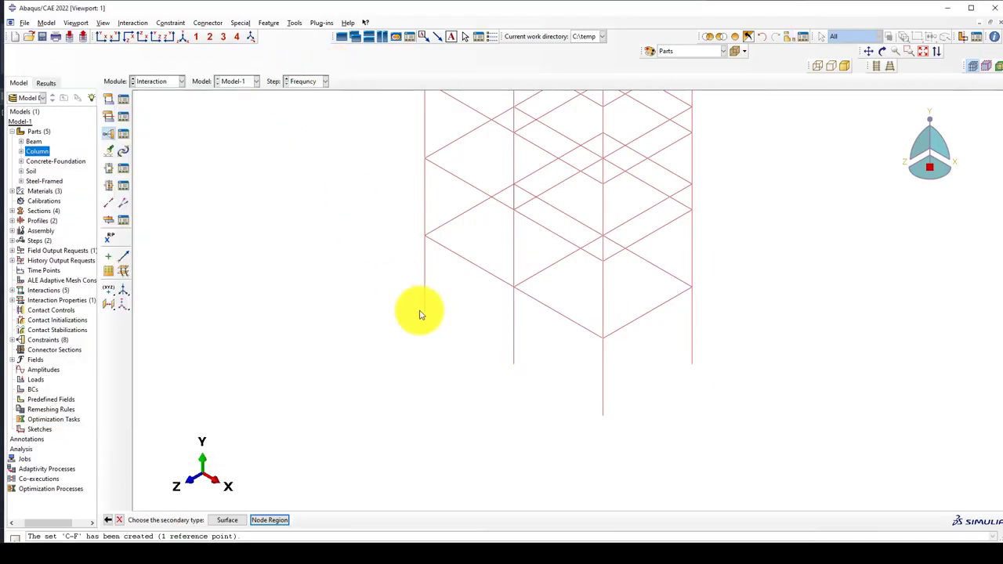
# - Complete the Col-Found tie with the frame column's base point at RP-1 as the secondary node region, and restore the previous display group
pyautogui.click(270, 520)
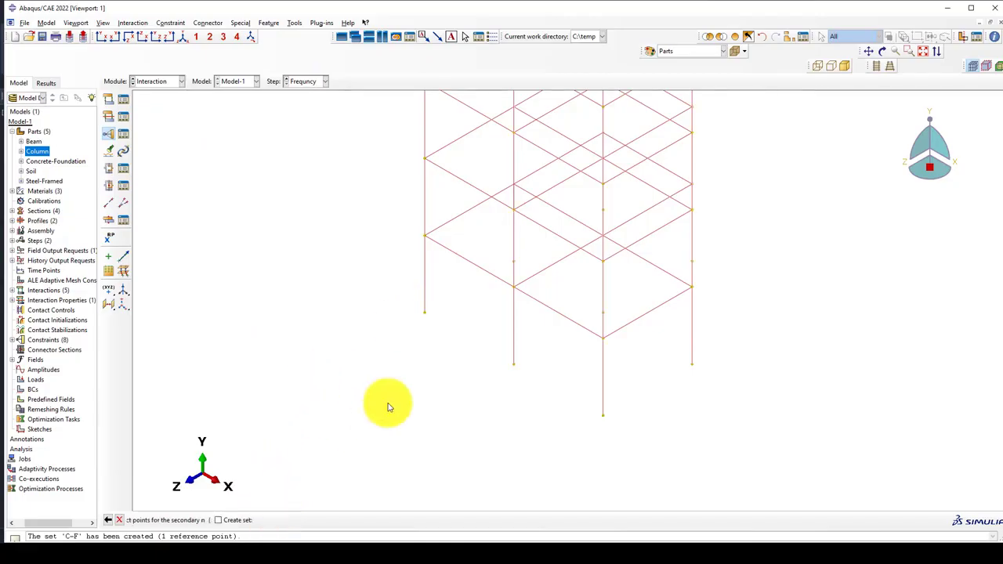
pyautogui.click(424, 315)
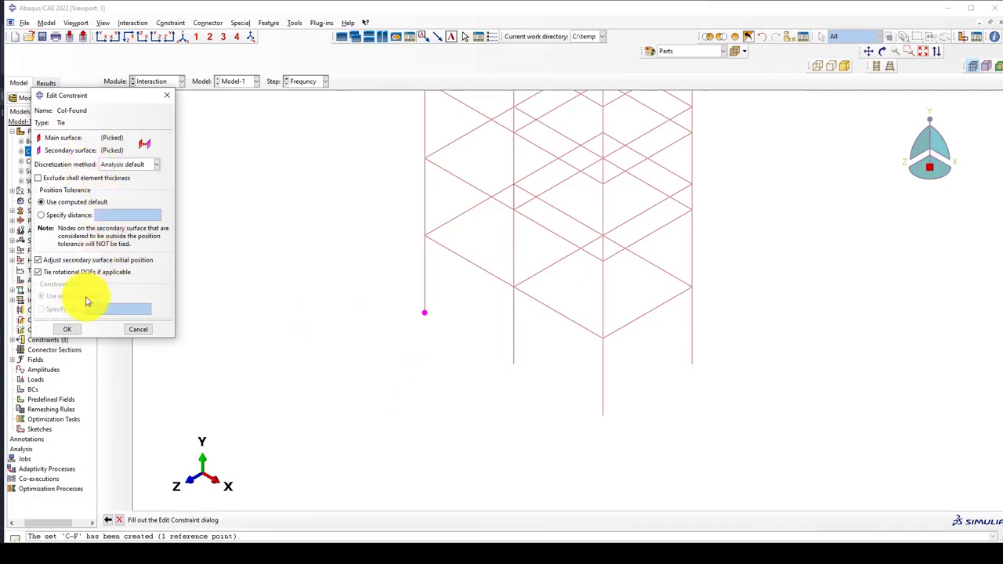
pyautogui.click(68, 329)
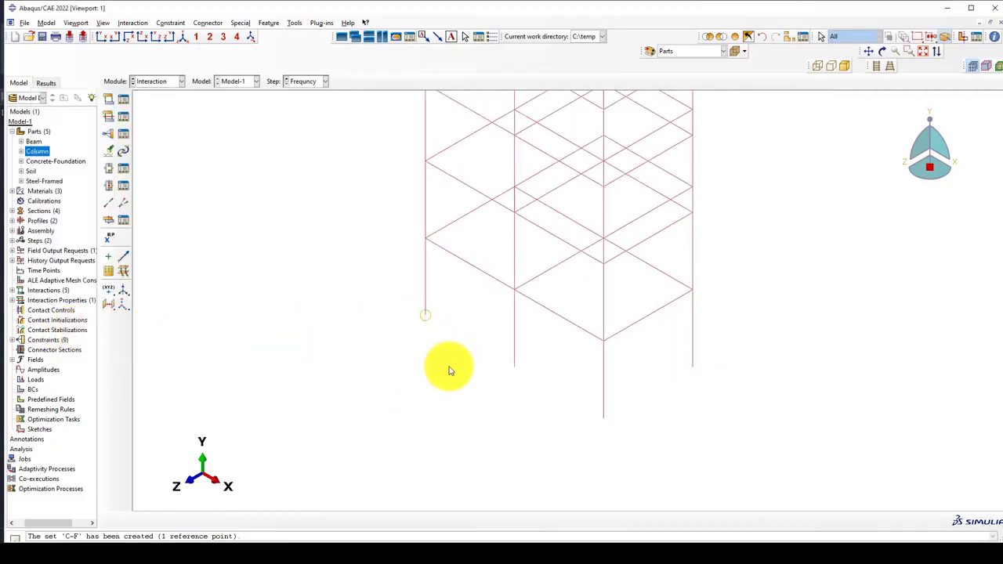
pyautogui.click(764, 37)
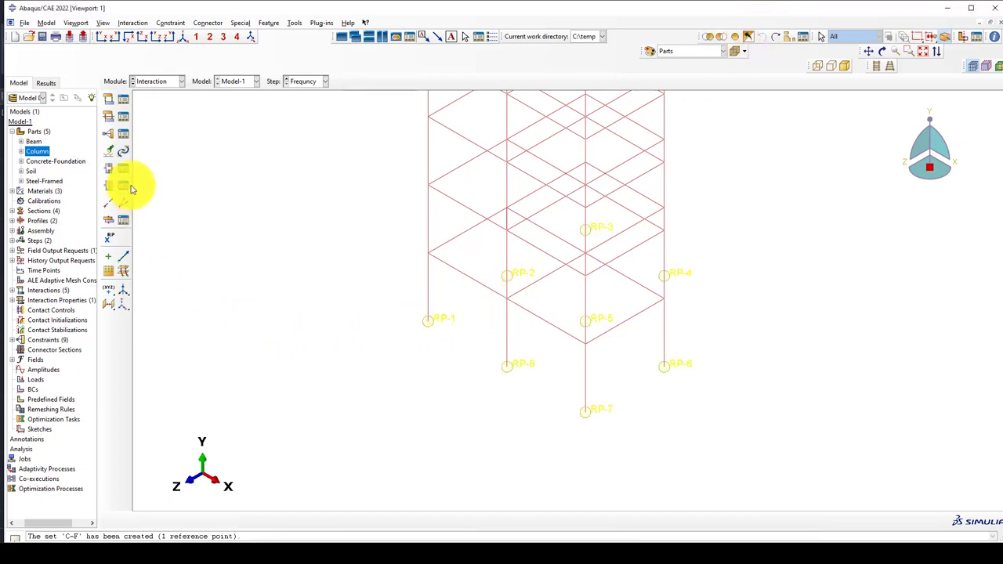
# - Start another Tie constraint from the constraint manager, with a name beginning with CF
pyautogui.click(121, 138)
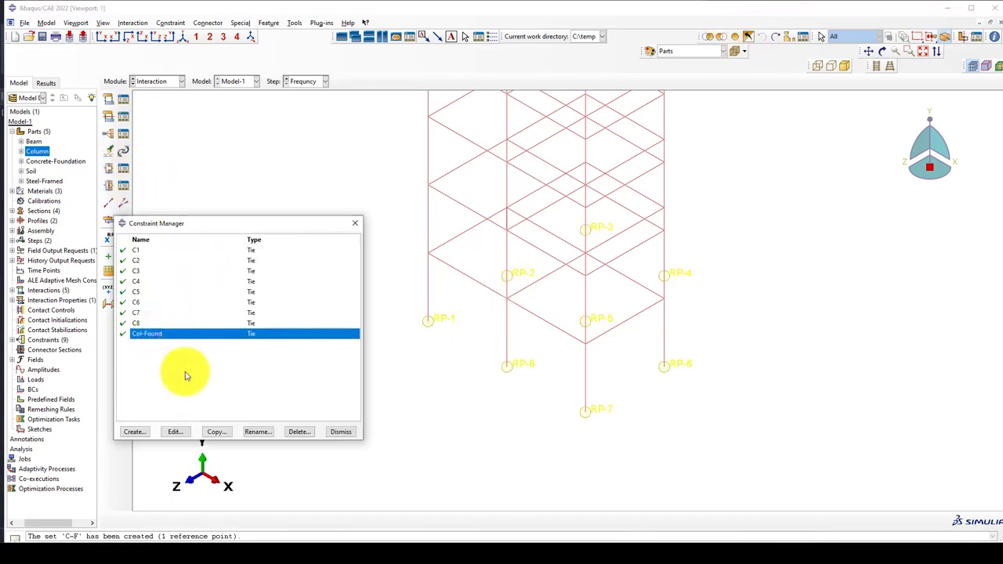
pyautogui.click(216, 431)
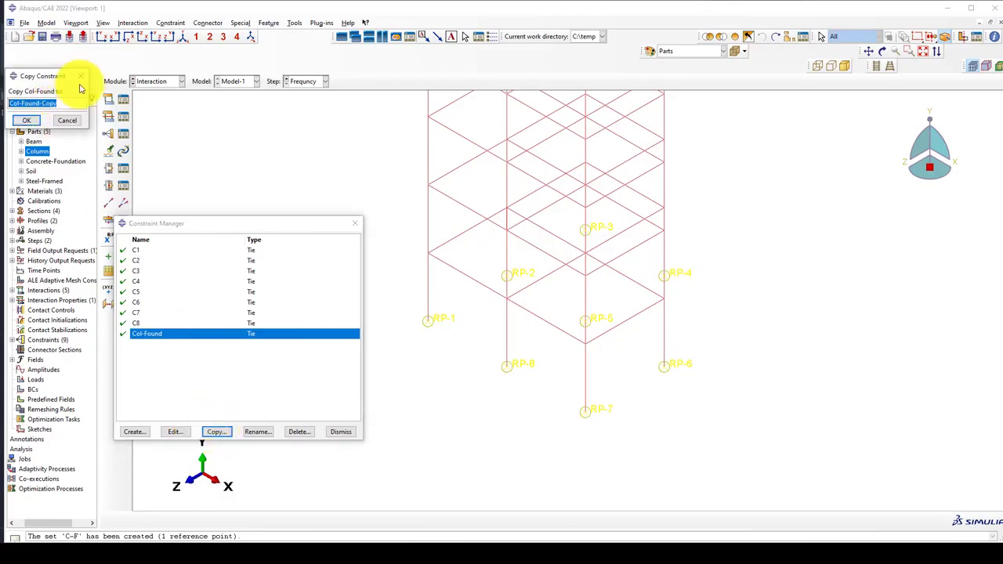
pyautogui.click(67, 120)
pyautogui.click(135, 432)
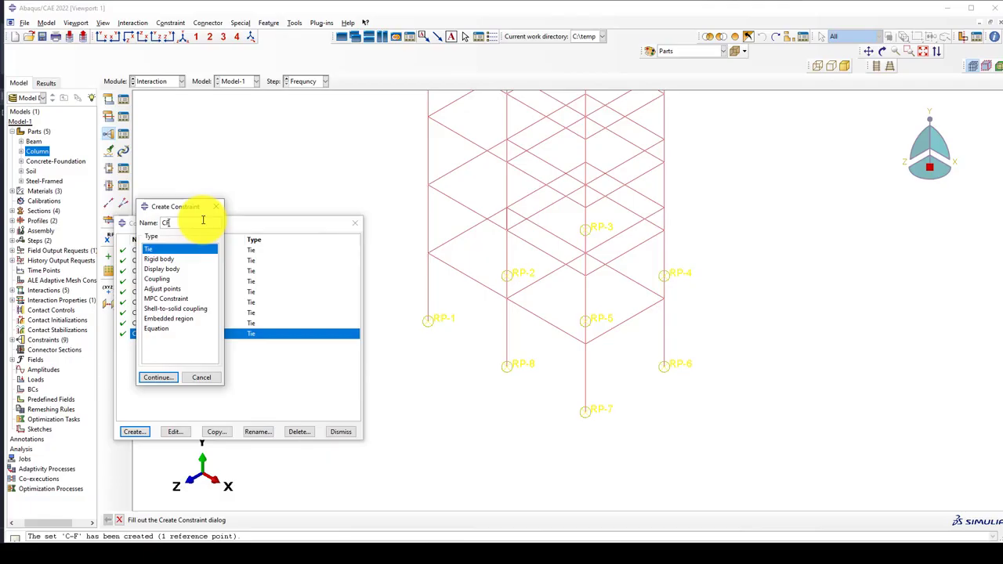
# - Create tie constraint CF2 with RP-8 as the main node region and the coincident column base vertex as the secondary node region
pyautogui.click(158, 378)
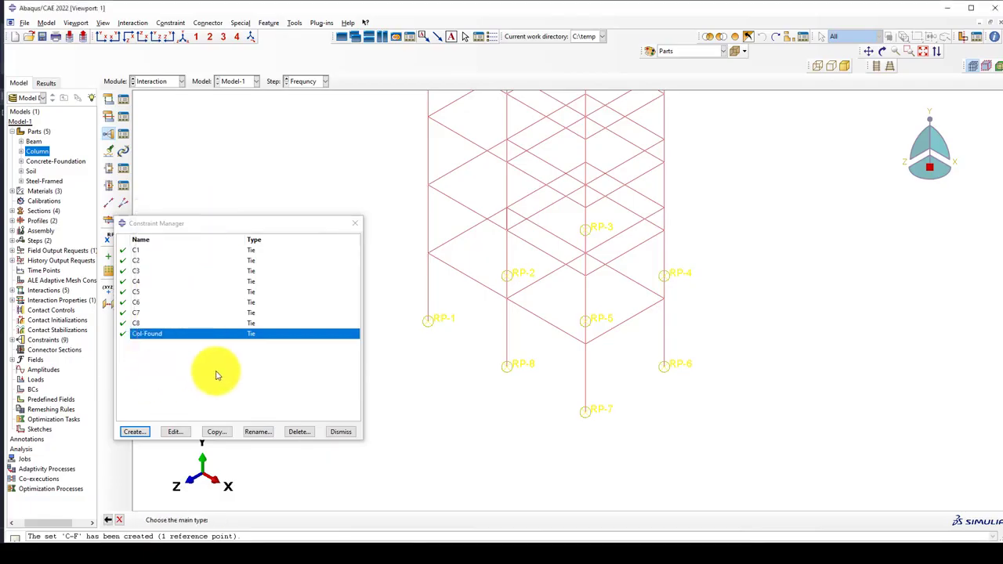
pyautogui.click(257, 520)
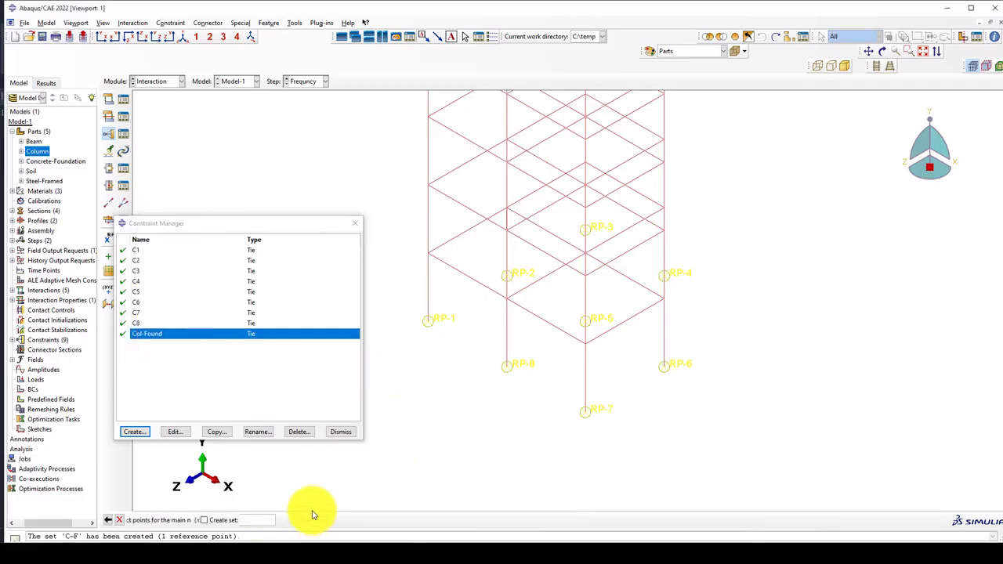
pyautogui.click(528, 366)
pyautogui.scroll(-2, 507, 390)
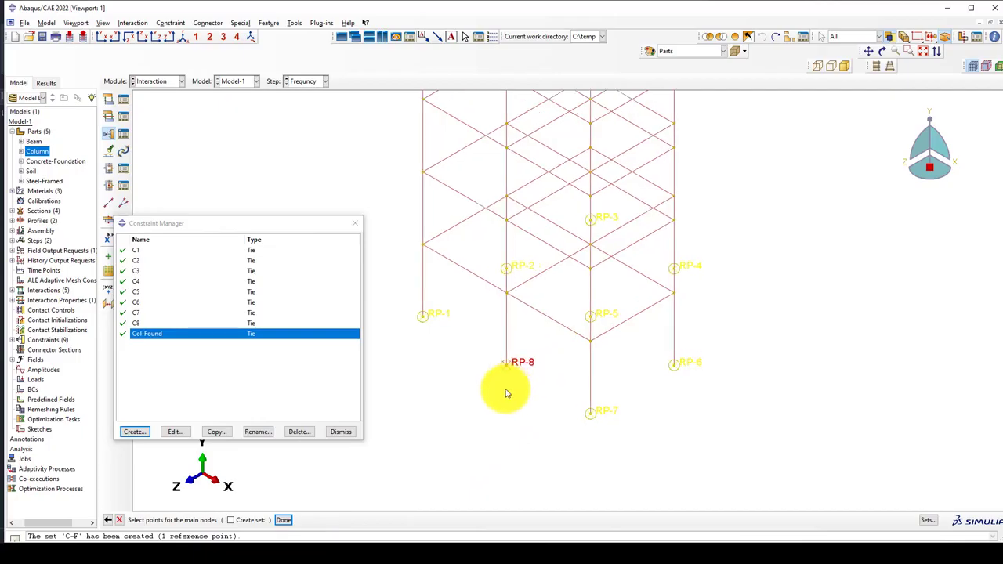
pyautogui.middleClick(488, 392)
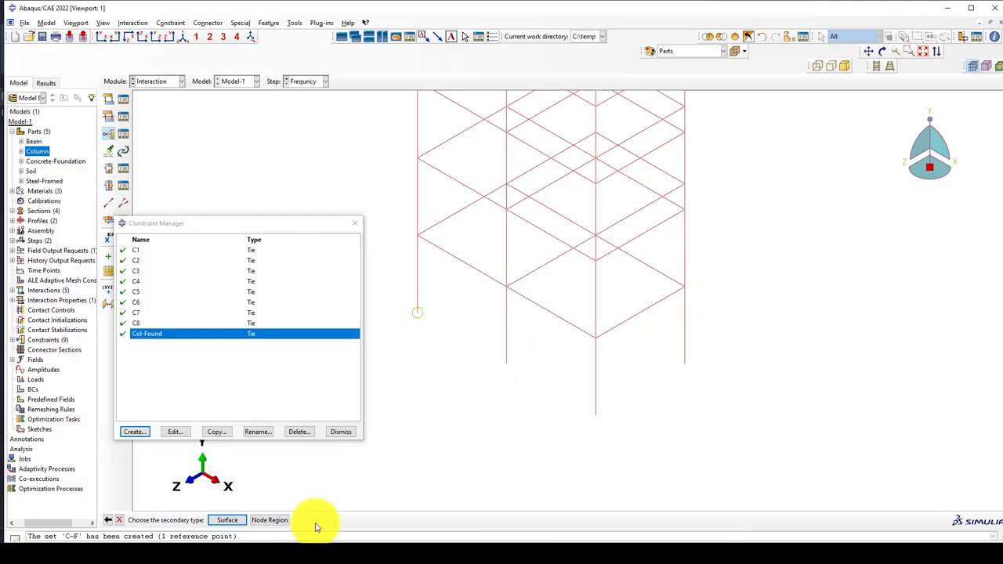
pyautogui.click(269, 519)
pyautogui.click(507, 365)
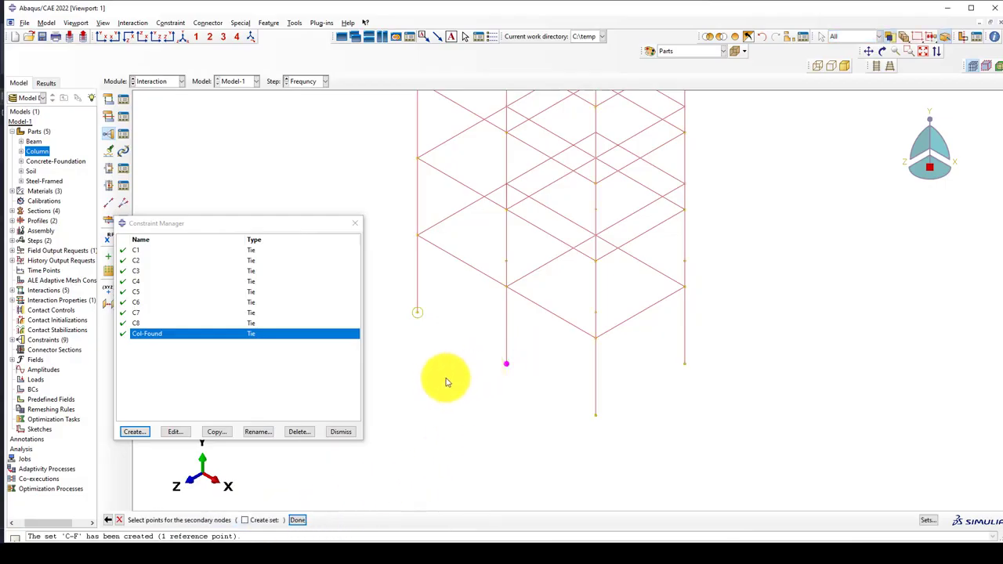
pyautogui.middleClick(448, 381)
pyautogui.click(69, 330)
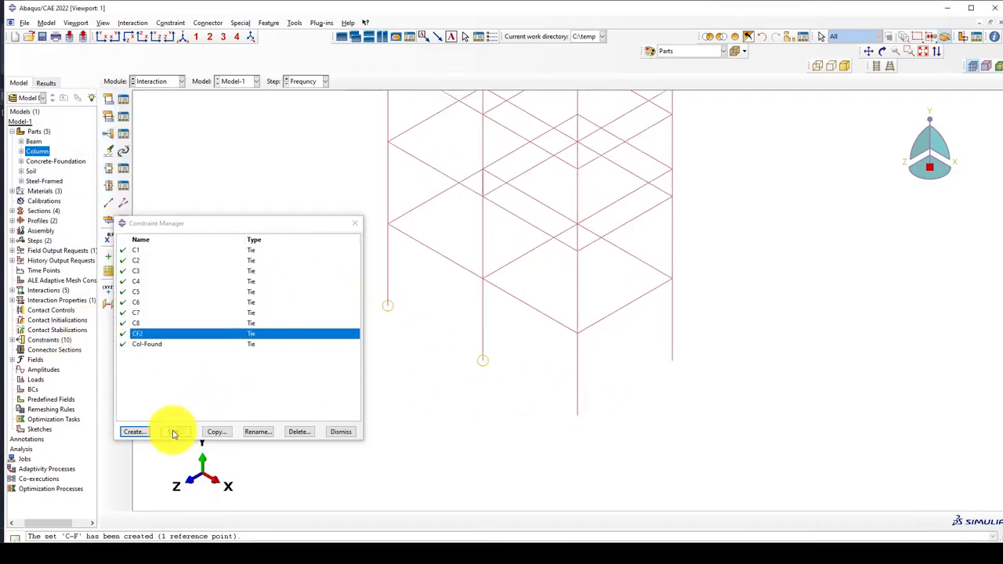
# - Start a tie constraint named CF and assign reference point RP-7 as its main node region
pyautogui.click(134, 432)
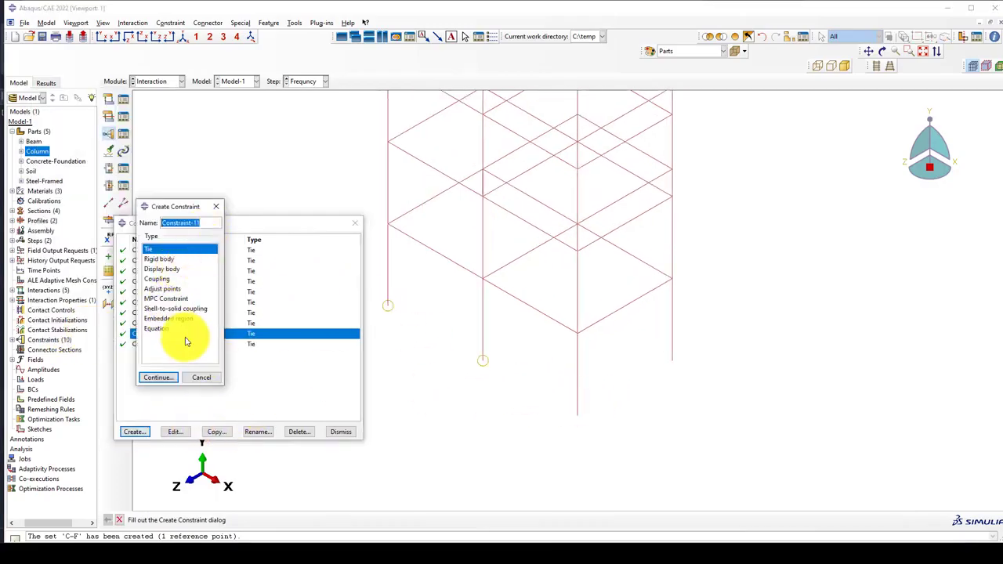
pyautogui.click(160, 379)
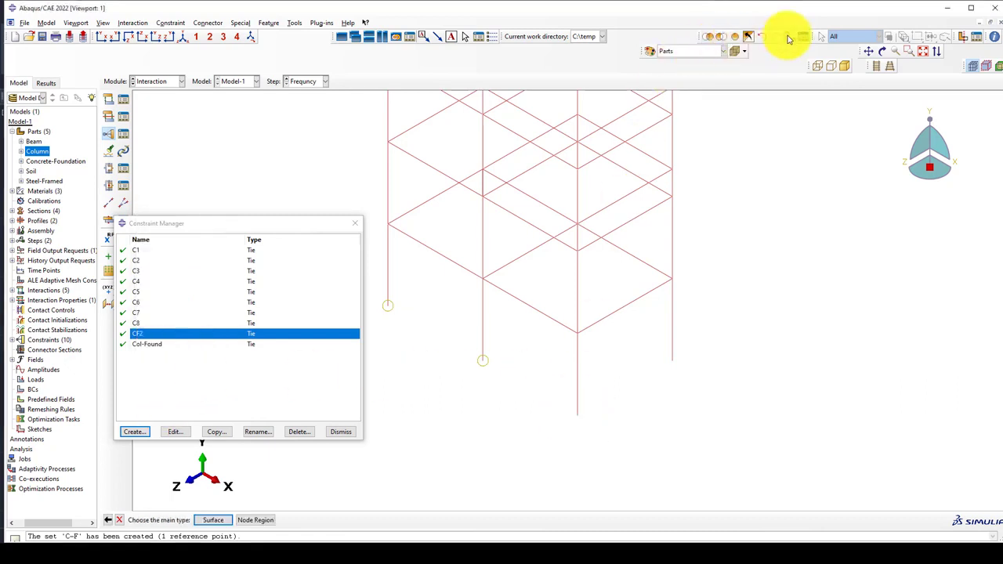
pyautogui.click(763, 38)
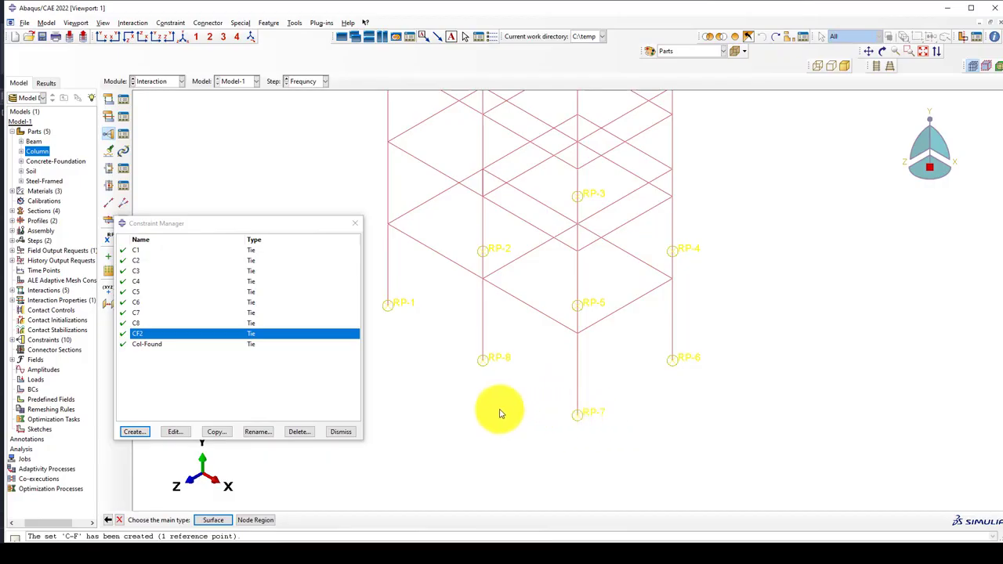
pyautogui.click(258, 520)
pyautogui.click(581, 415)
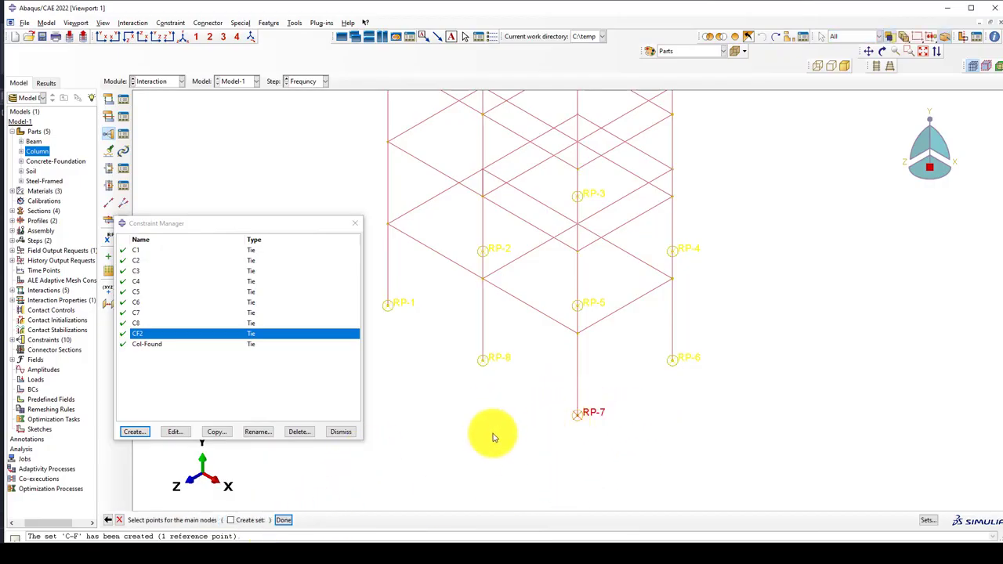
pyautogui.moveTo(483, 429); pyautogui.dragTo(660, 201)
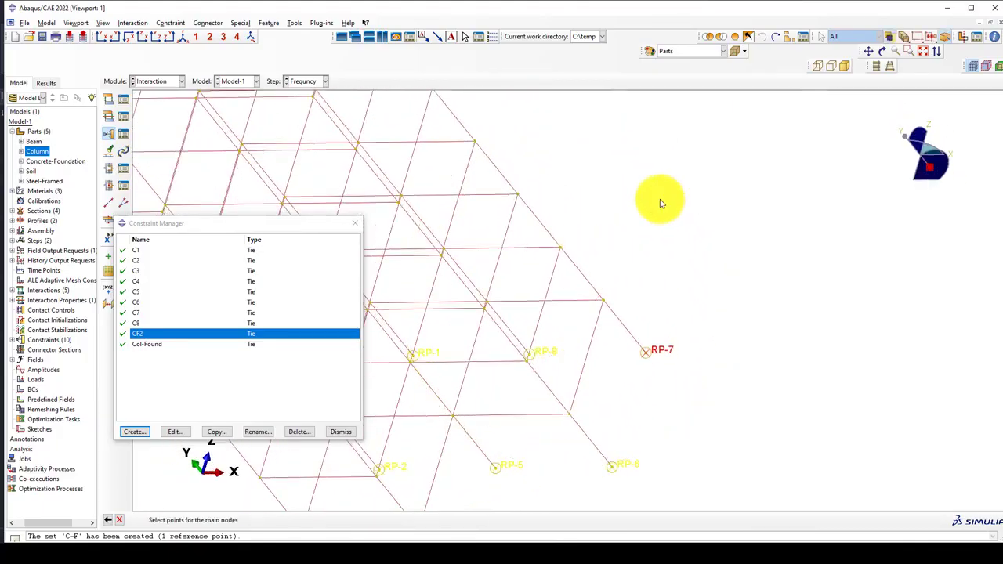
pyautogui.click(184, 37)
pyautogui.scroll(3, 466, 134)
pyautogui.scroll(-5, 562, 401)
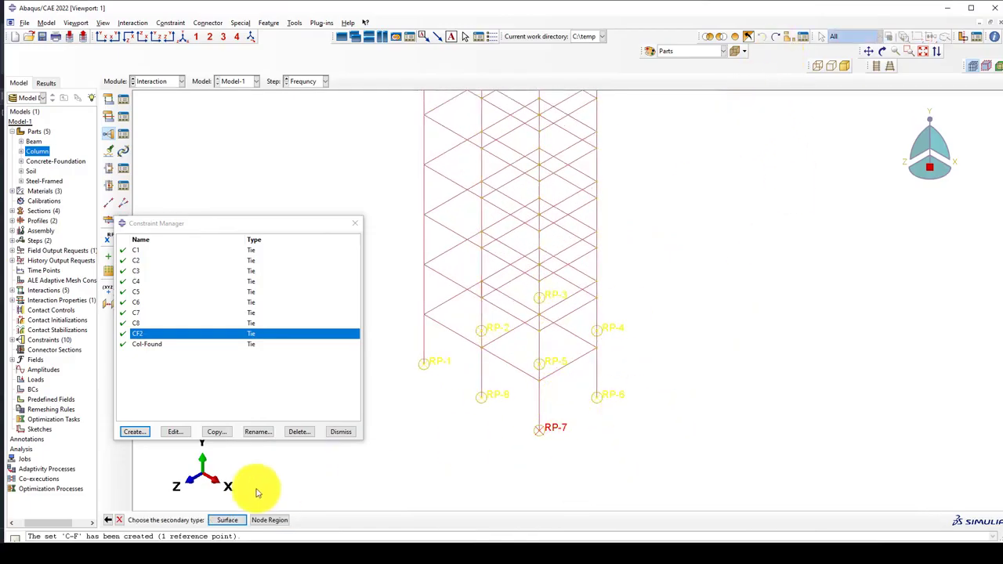
# - Assign the corner column's base vertex at RP-7 as the secondary node region and accept constraint CF with default settings
pyautogui.click(271, 519)
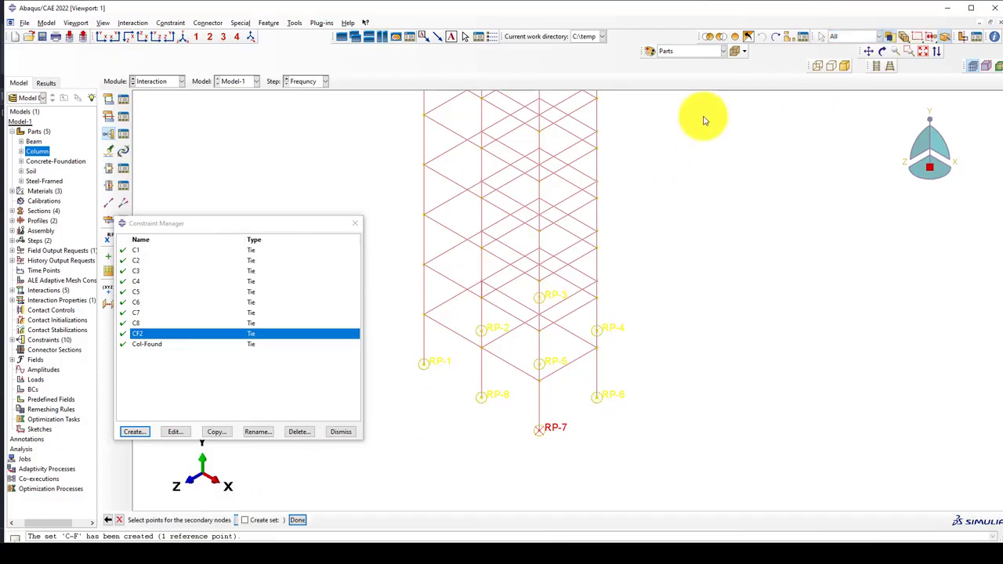
pyautogui.click(777, 37)
pyautogui.scroll(-1, 552, 465)
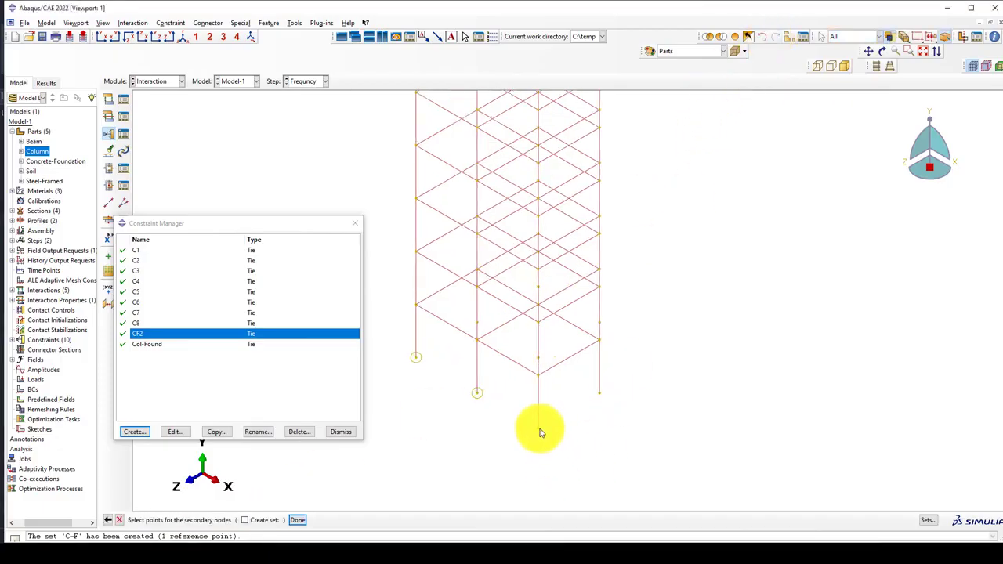
pyautogui.click(539, 430)
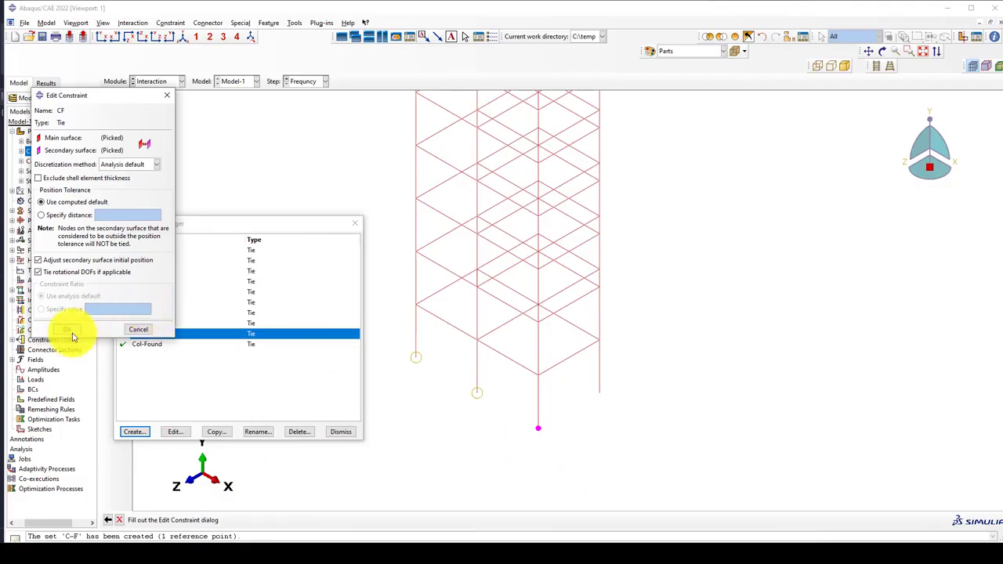
pyautogui.click(71, 334)
# - Start a tie constraint named CF4 and assign reference point RP-6 as its main node region
pyautogui.scroll(1, 550, 448)
pyautogui.scroll(2, 550, 449)
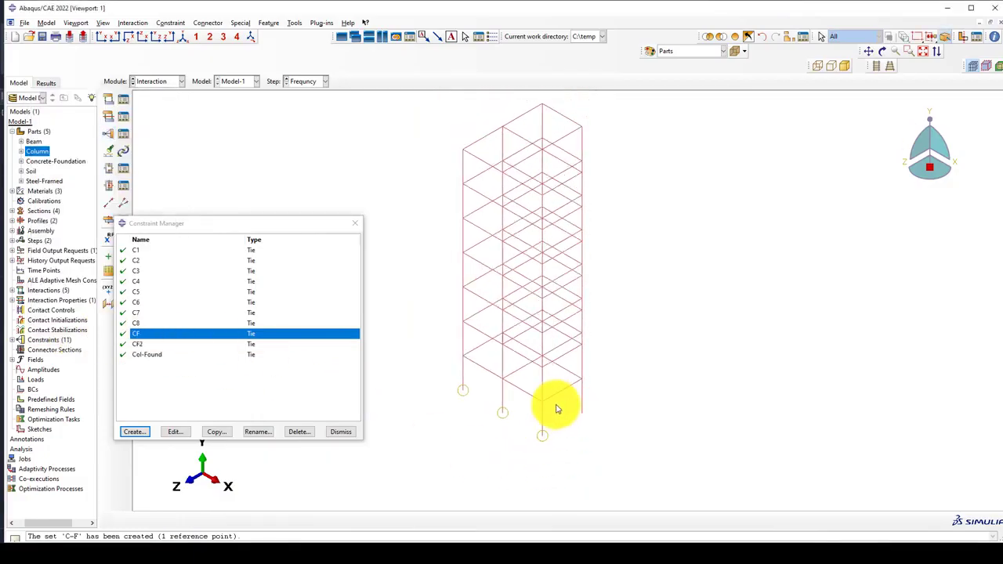
pyautogui.keyDown('ctrl'); pyautogui.keyDown('alt'); pyautogui.moveTo(529, 412); pyautogui.dragTo(460, 401, button='right'); pyautogui.keyUp('alt'); pyautogui.keyUp('ctrl')
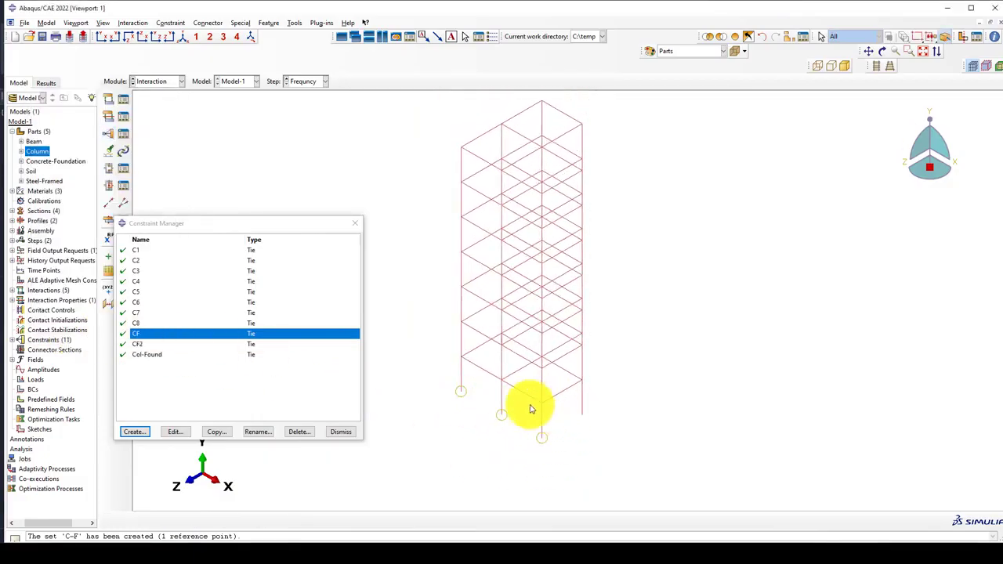
pyautogui.keyDown('ctrl'); pyautogui.keyDown('alt'); pyautogui.moveTo(531, 407); pyautogui.dragTo(448, 397); pyautogui.keyUp('alt'); pyautogui.keyUp('ctrl')
pyautogui.keyDown('ctrl'); pyautogui.keyDown('alt'); pyautogui.moveTo(589, 373); pyautogui.dragTo(544, 360); pyautogui.keyUp('alt'); pyautogui.keyUp('ctrl')
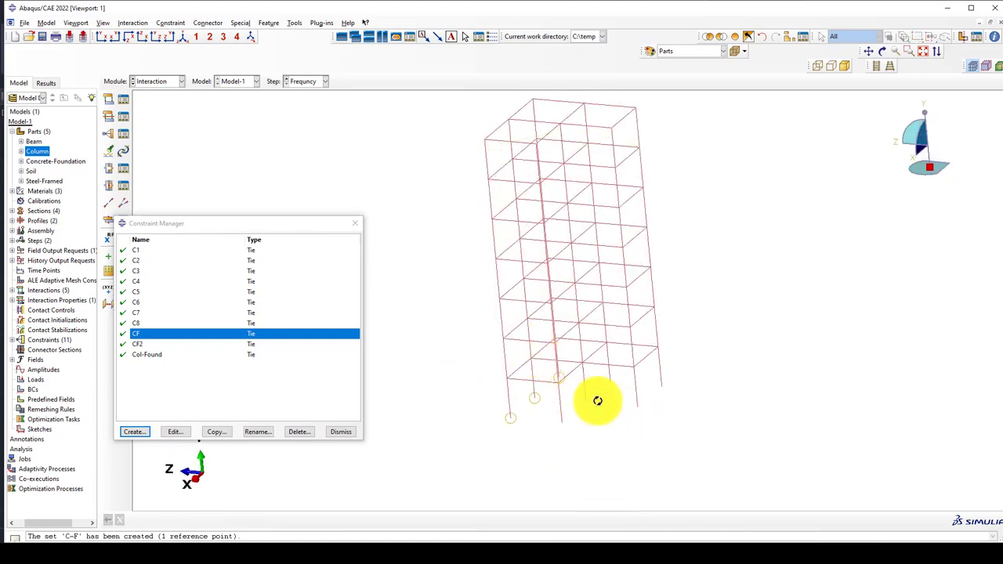
pyautogui.scroll(-2, 615, 413)
pyautogui.scroll(-1, 615, 413)
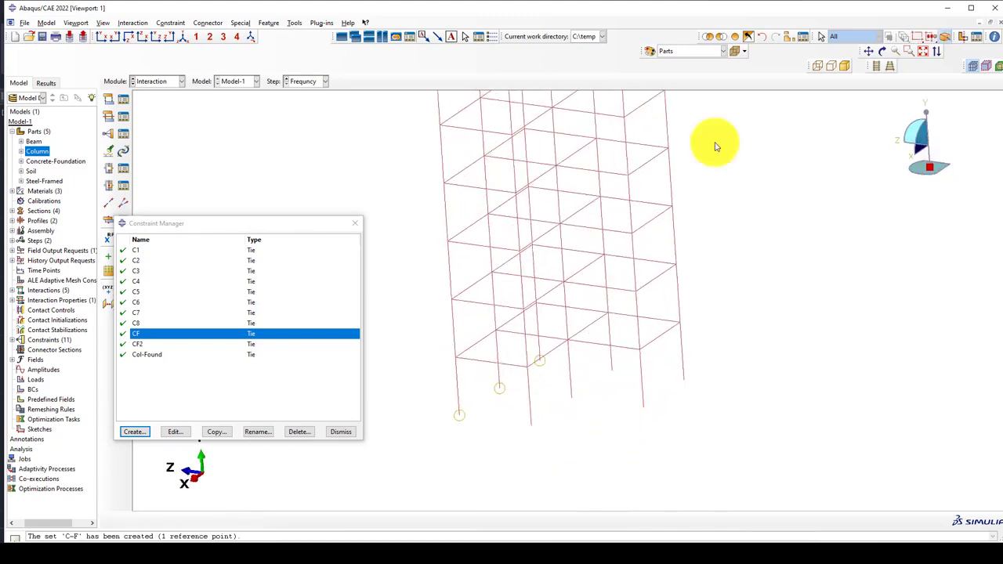
pyautogui.click(141, 432)
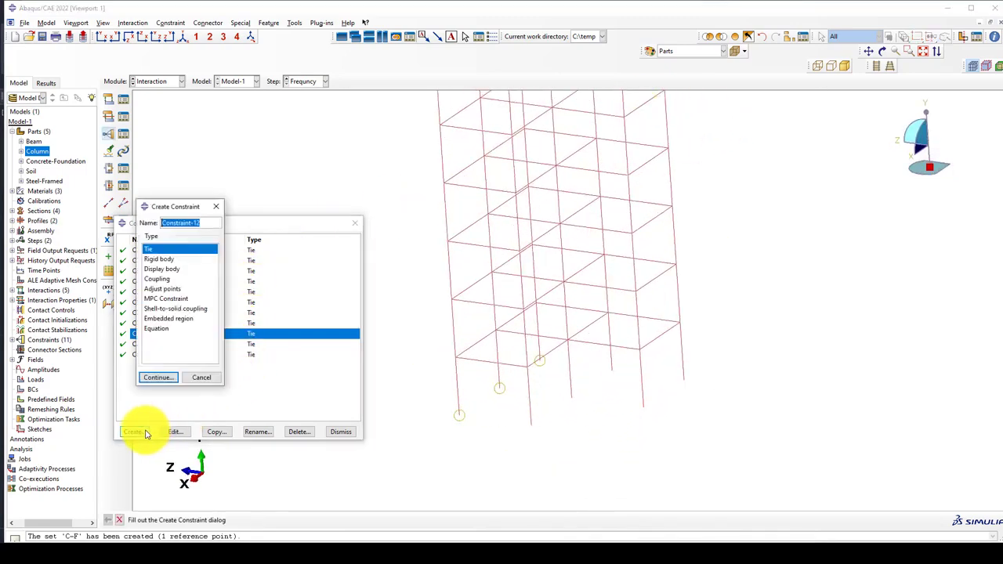
pyautogui.write('CF')
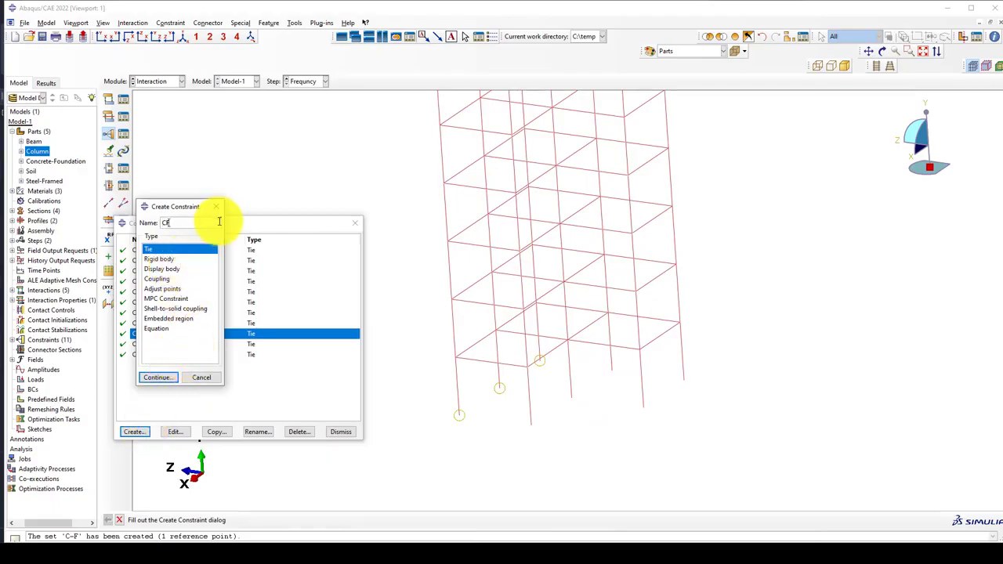
pyautogui.moveTo(201, 207); pyautogui.dragTo(89, 201)
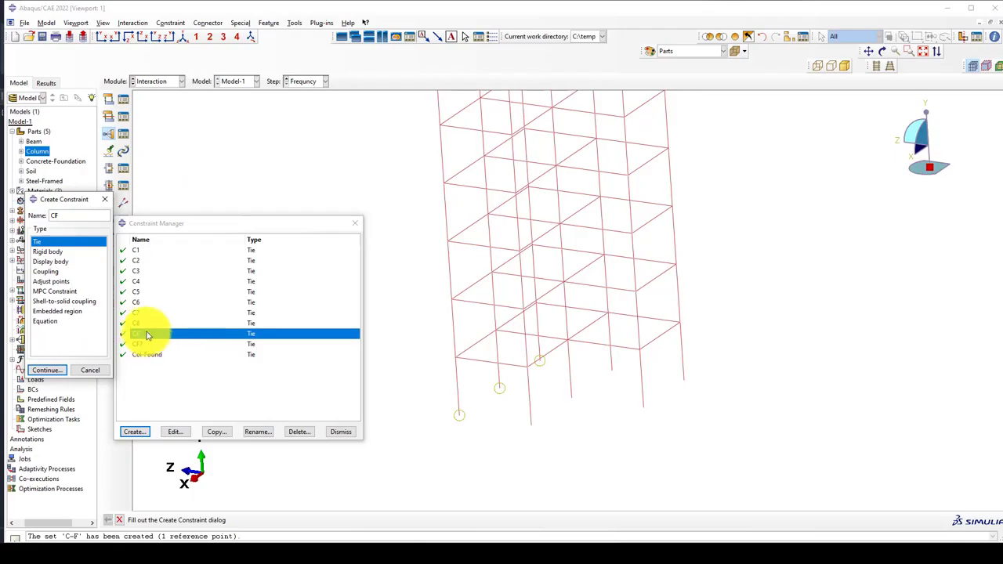
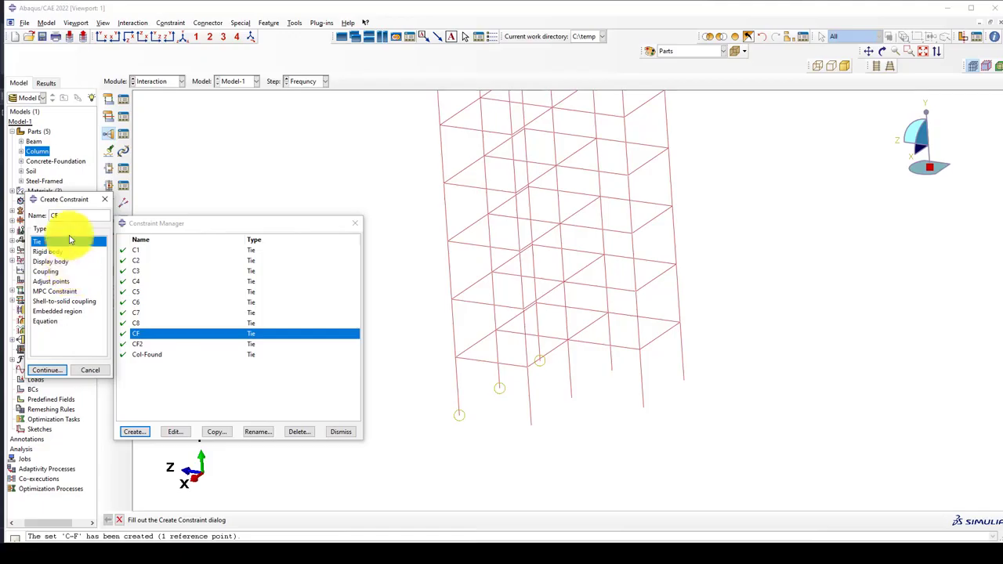
pyautogui.click(48, 371)
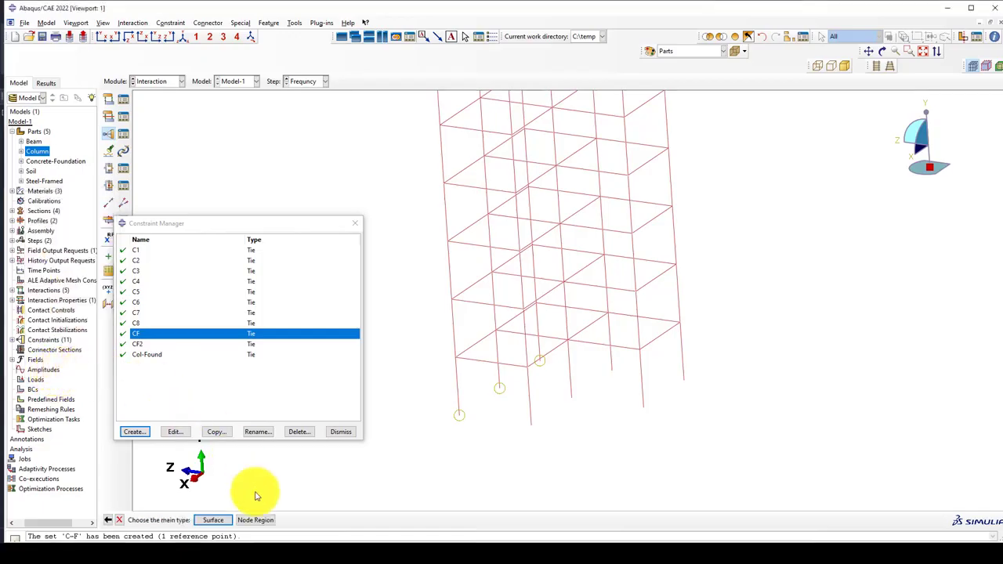
pyautogui.click(255, 520)
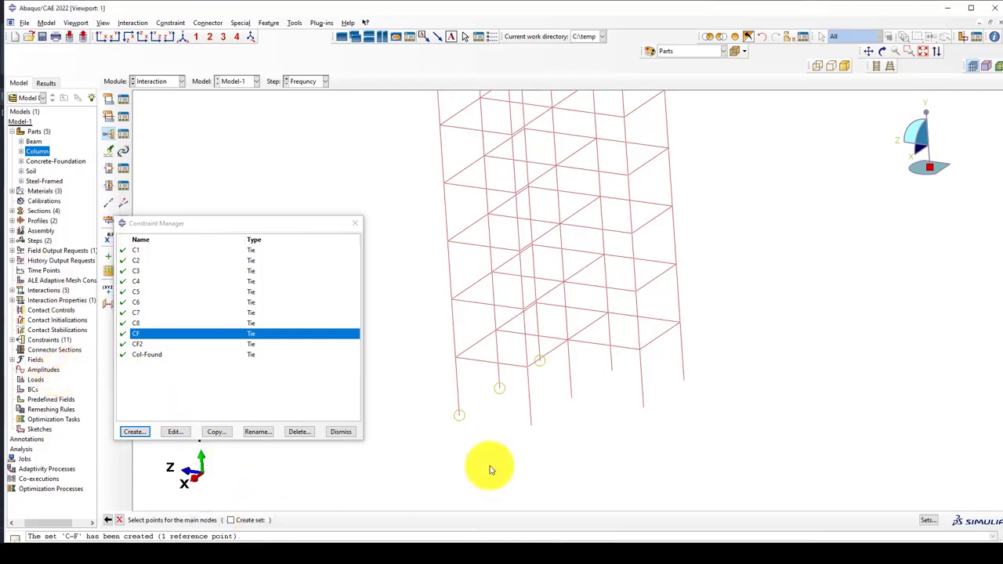
pyautogui.click(765, 37)
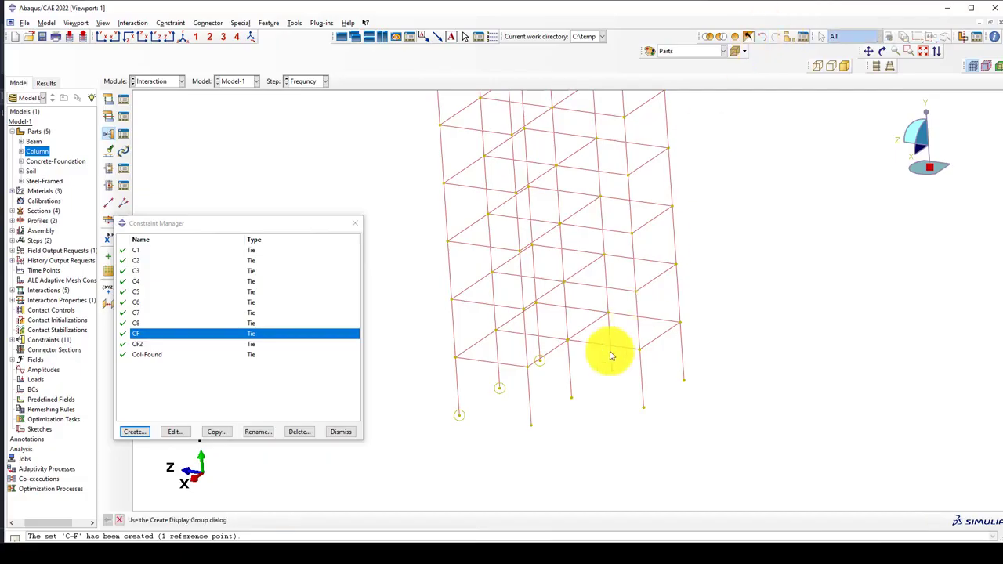
pyautogui.click(548, 426)
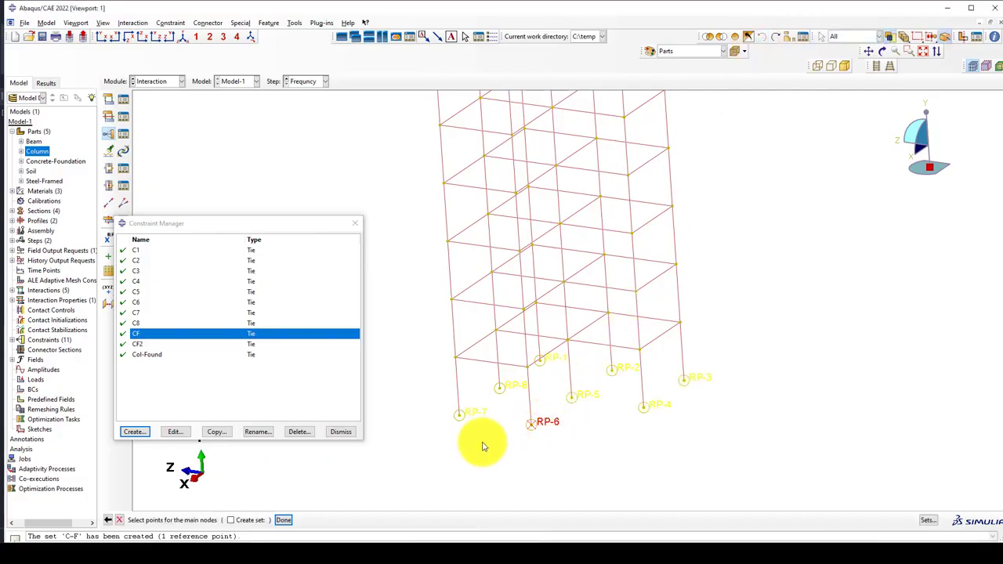
# - Assign the column base vertex at RP-6 as the secondary node region and accept constraint CF4 with default settings
pyautogui.click(774, 37)
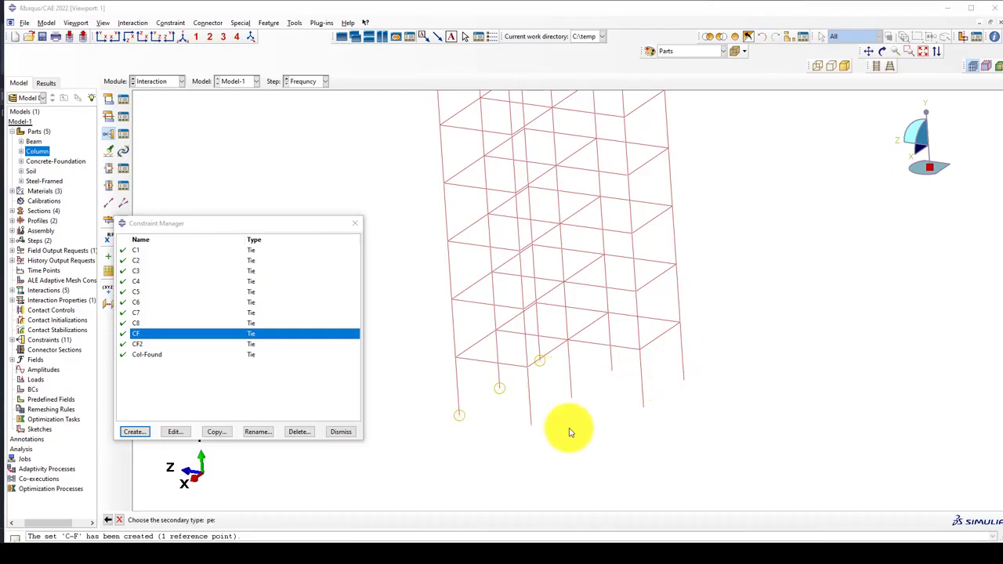
pyautogui.click(271, 520)
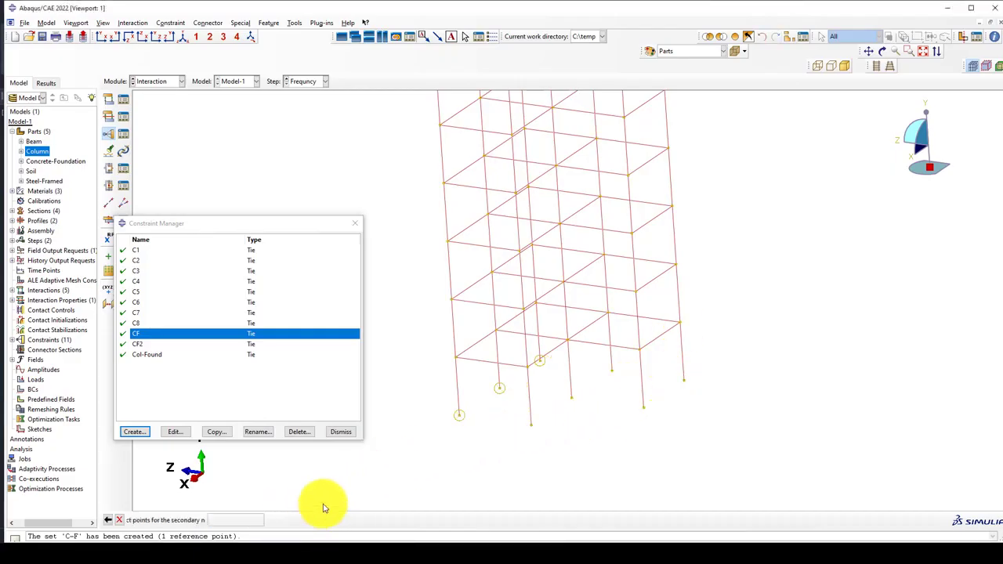
pyautogui.click(532, 426)
pyautogui.middleClick(475, 421)
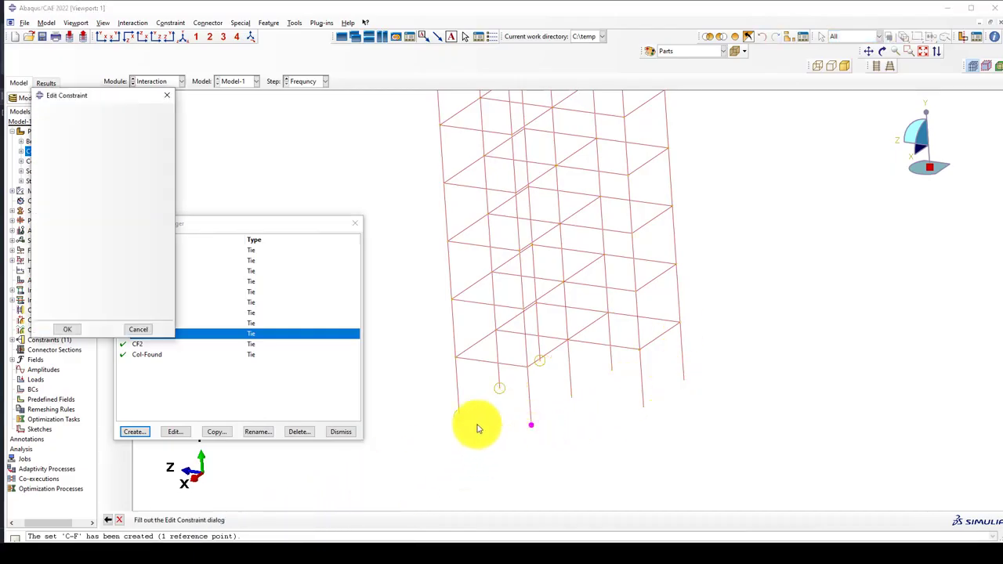
pyautogui.click(70, 330)
# - Create tie constraint Cf5 with reference point RP-5 as the main node region and its coincident column base vertex as the secondary node region
pyautogui.click(134, 432)
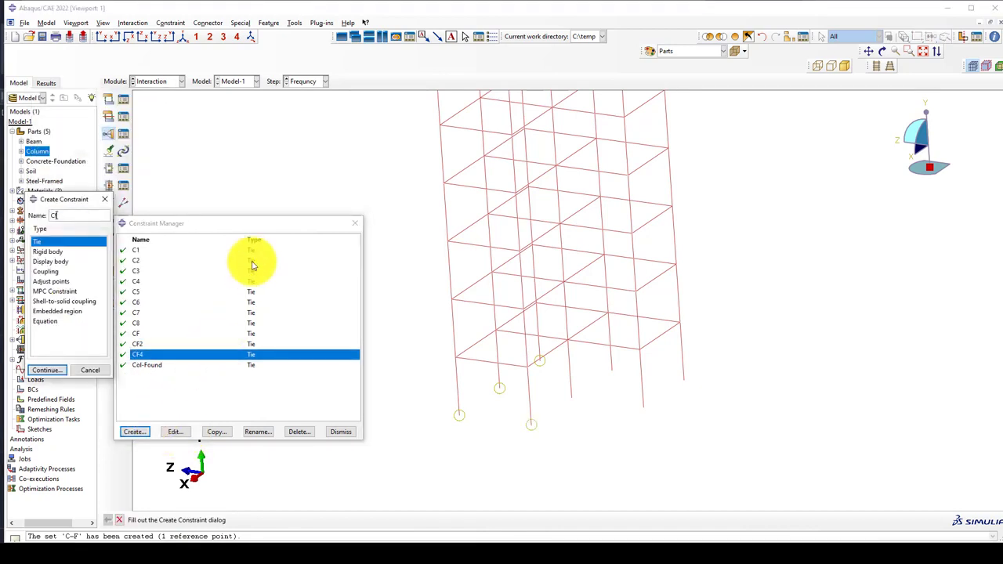
pyautogui.click(54, 370)
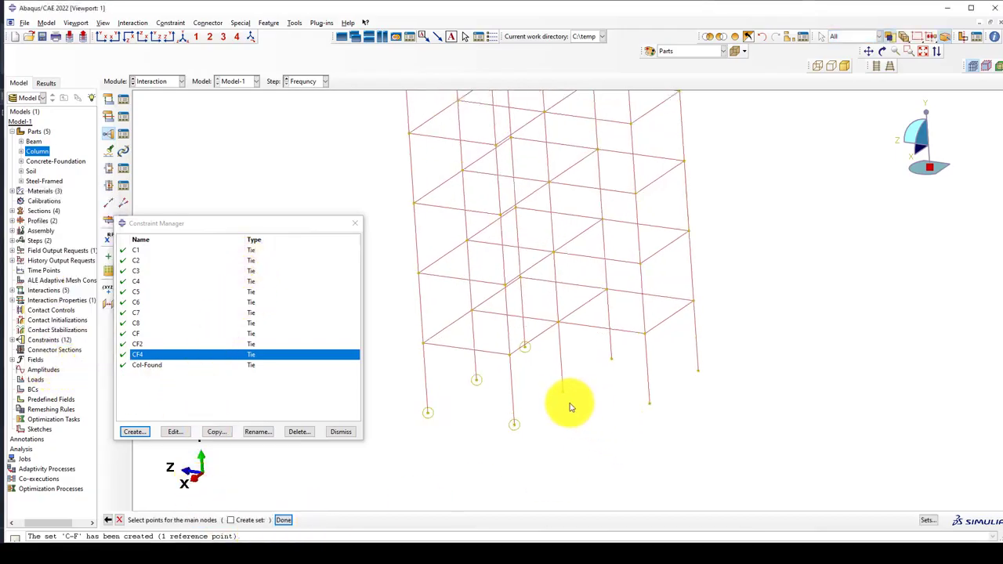
pyautogui.click(761, 36)
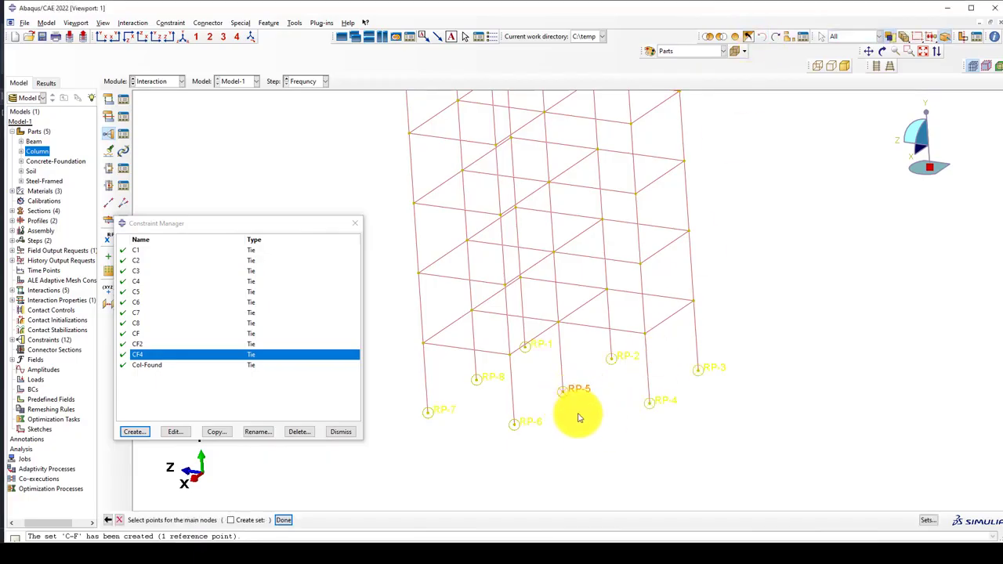
pyautogui.click(270, 519)
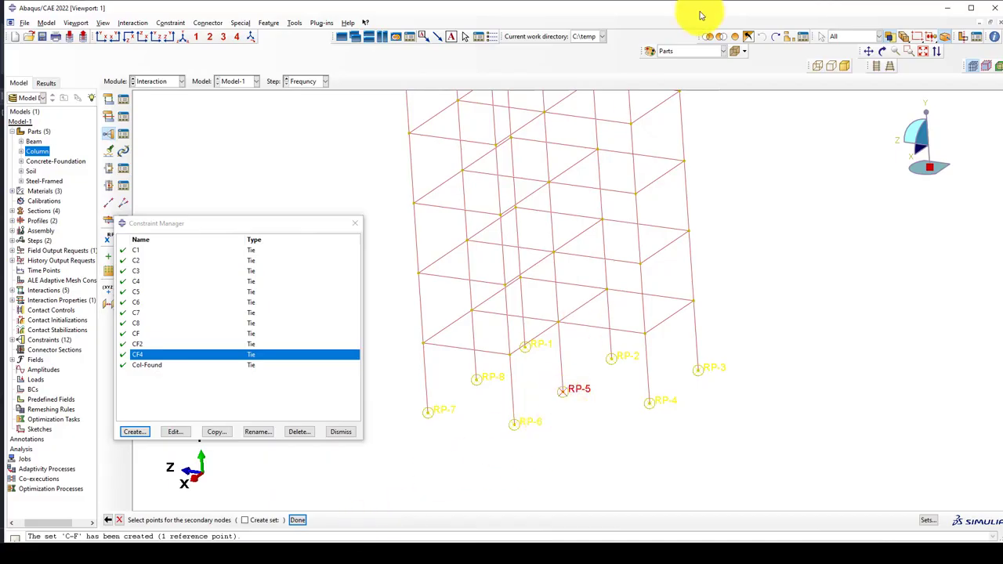
pyautogui.click(777, 37)
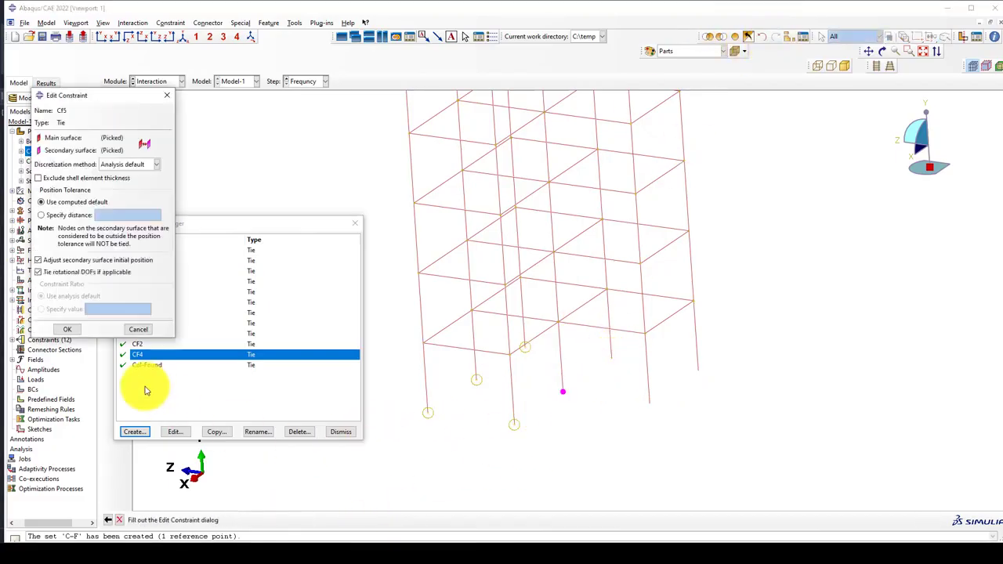
pyautogui.click(69, 330)
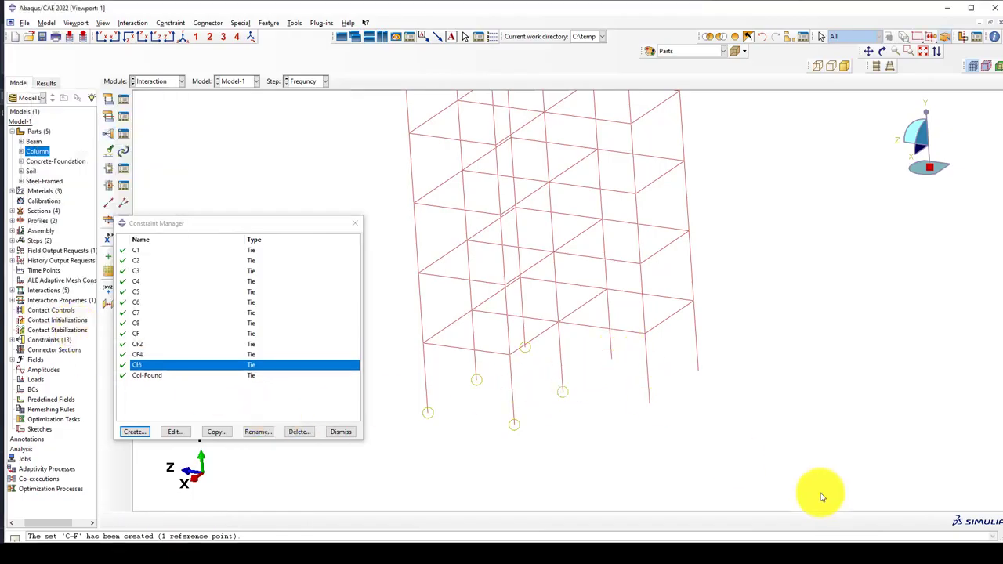
# - Start a tie constraint named CF6 and assign reference point RP-2 as its main node region
pyautogui.scroll(1, 586, 368)
pyautogui.click(134, 432)
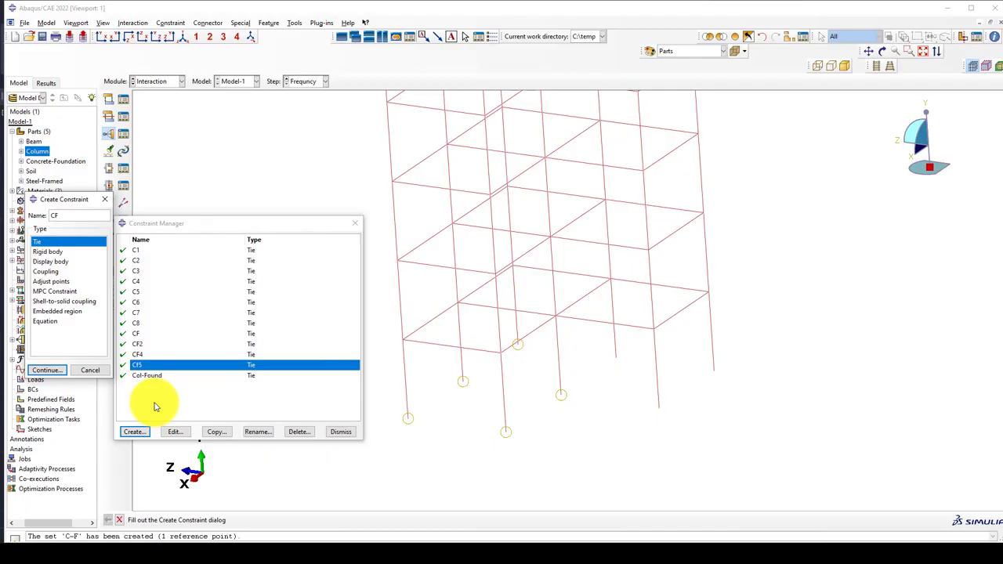
pyautogui.write('CF6')
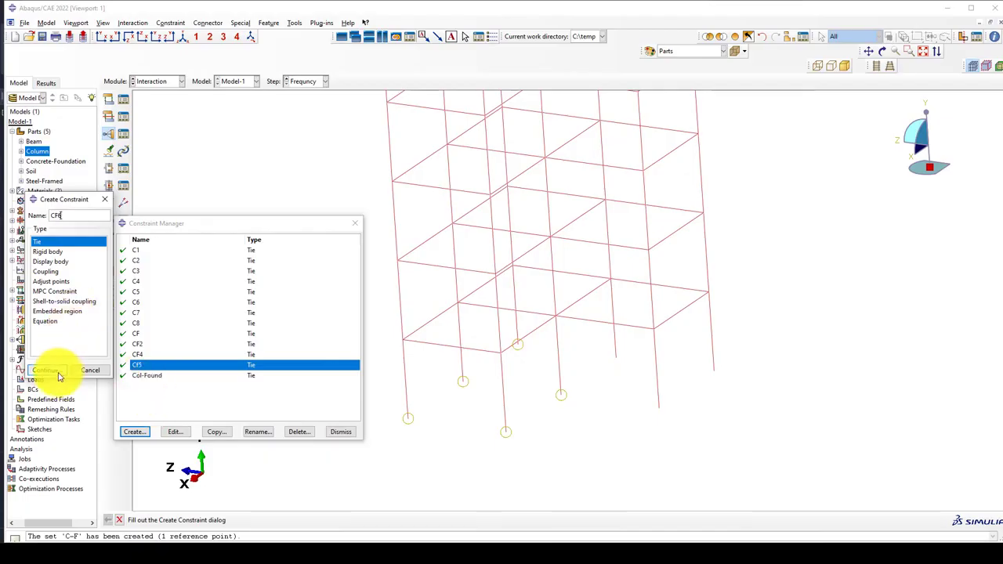
pyautogui.click(57, 375)
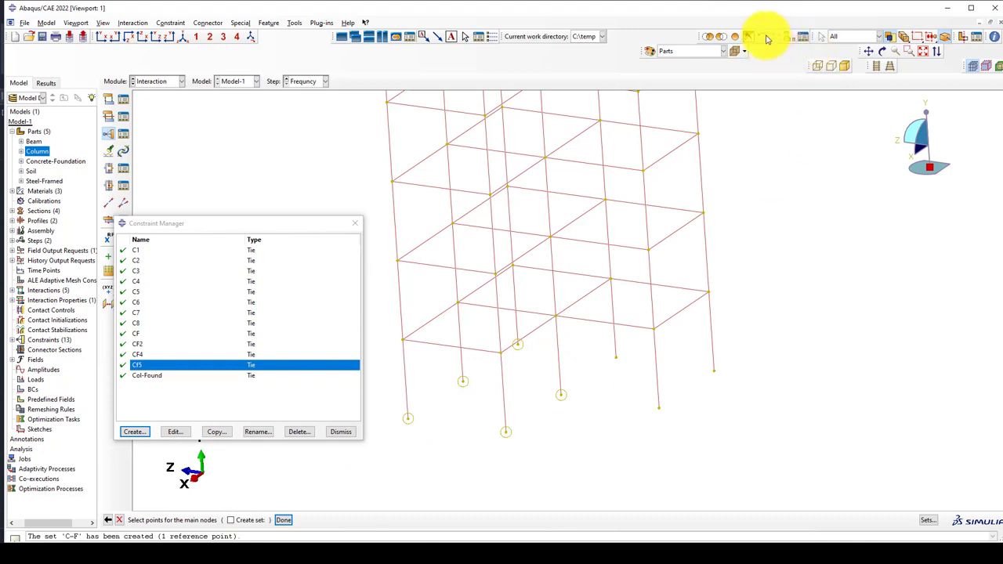
pyautogui.click(631, 355)
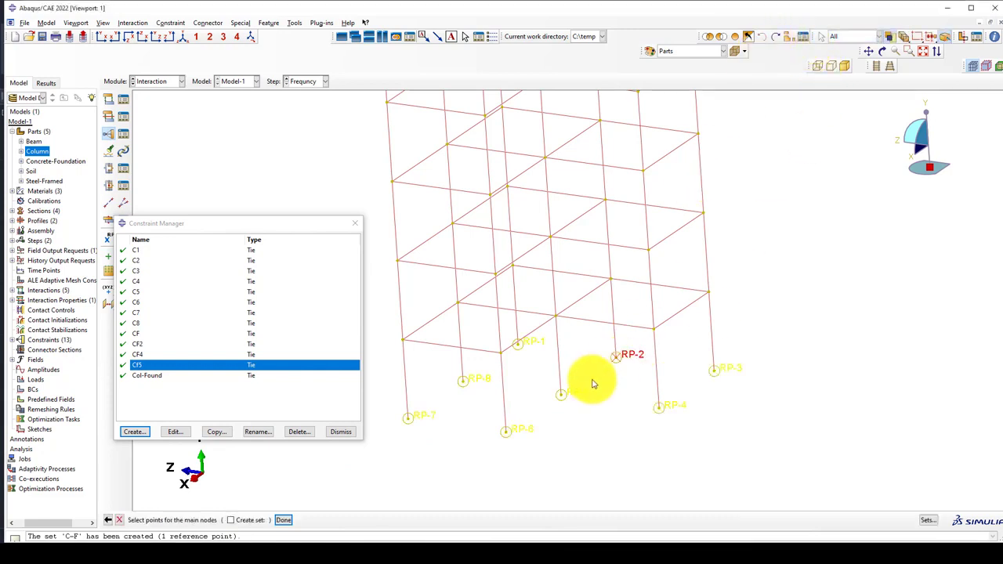
pyautogui.middleClick(592, 384)
# - Assign the column base vertex at RP-2 as the secondary node region and accept constraint CF6 with default settings
pyautogui.click(285, 520)
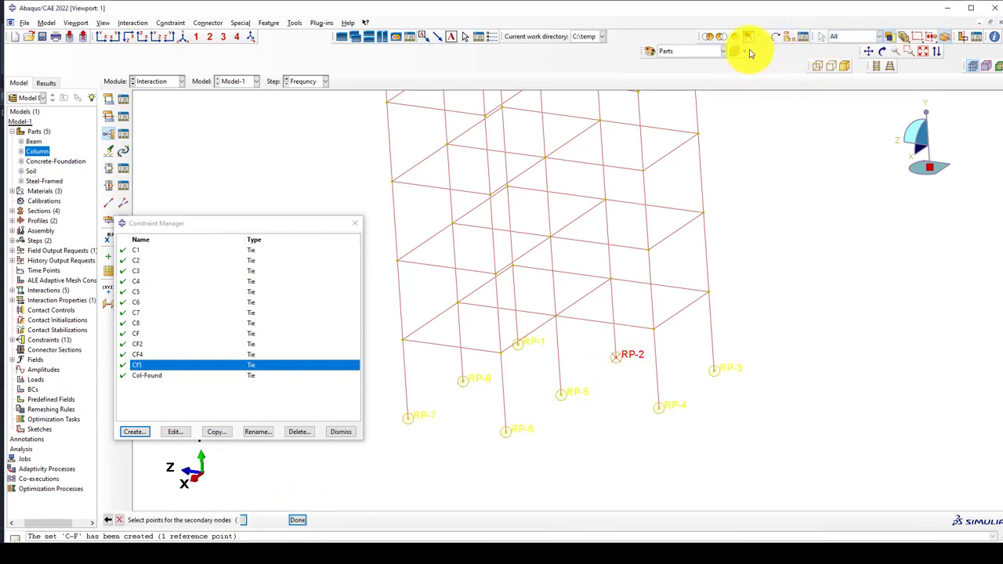
pyautogui.click(773, 36)
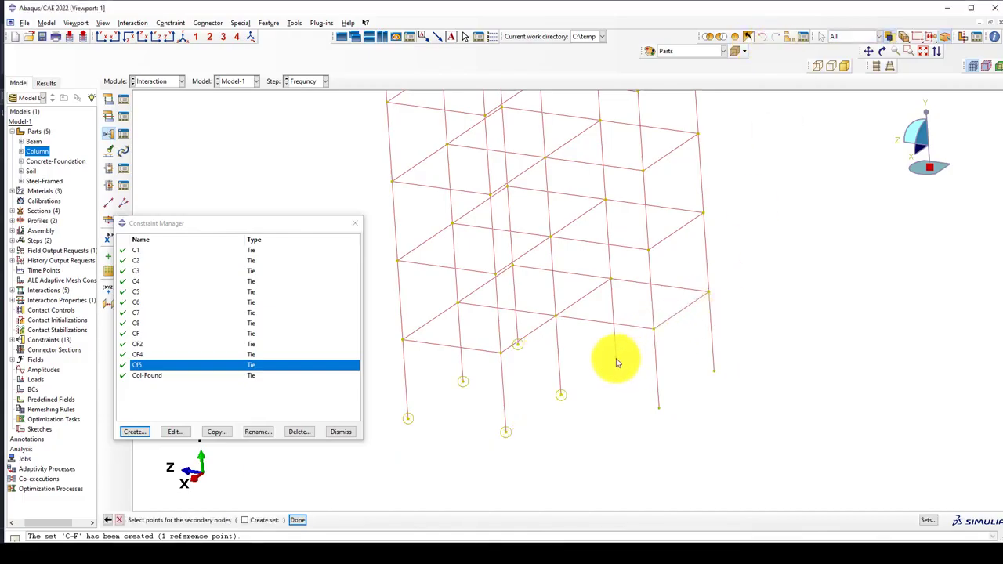
pyautogui.middleClick(595, 368)
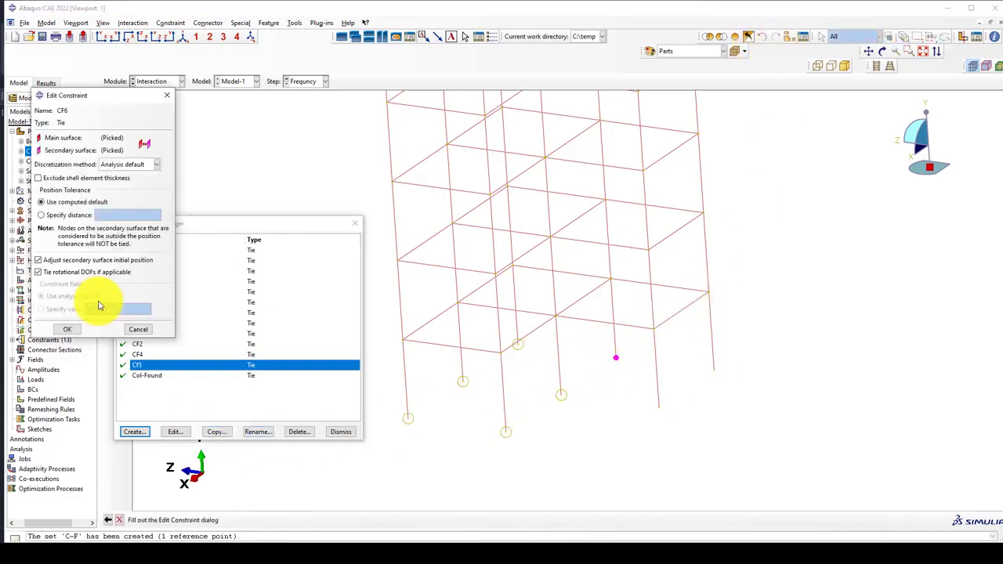
pyautogui.click(74, 327)
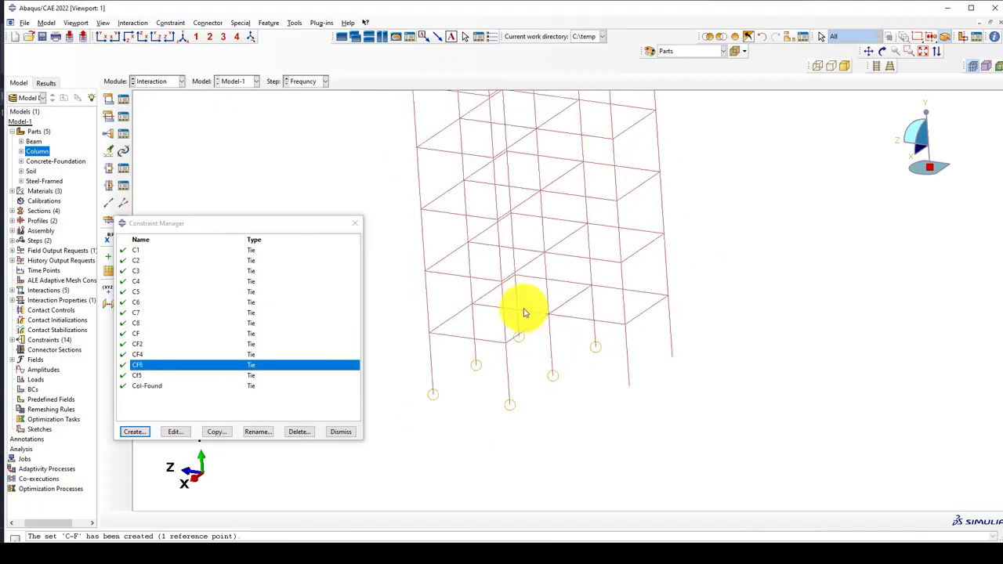
# - Start a tie constraint named Cf7 and assign reference point RP-4 as its main node region
pyautogui.click(135, 432)
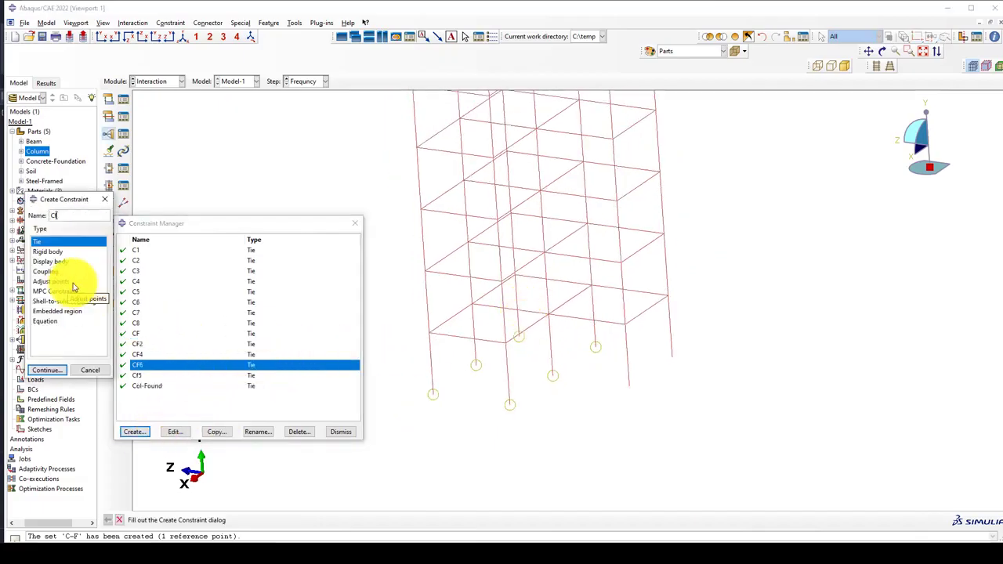
pyautogui.click(46, 370)
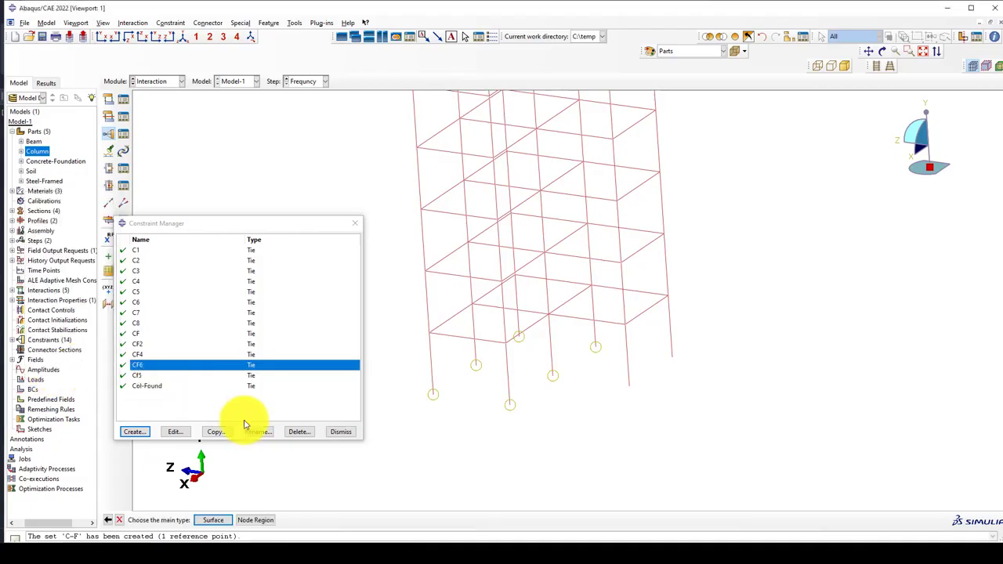
pyautogui.click(258, 520)
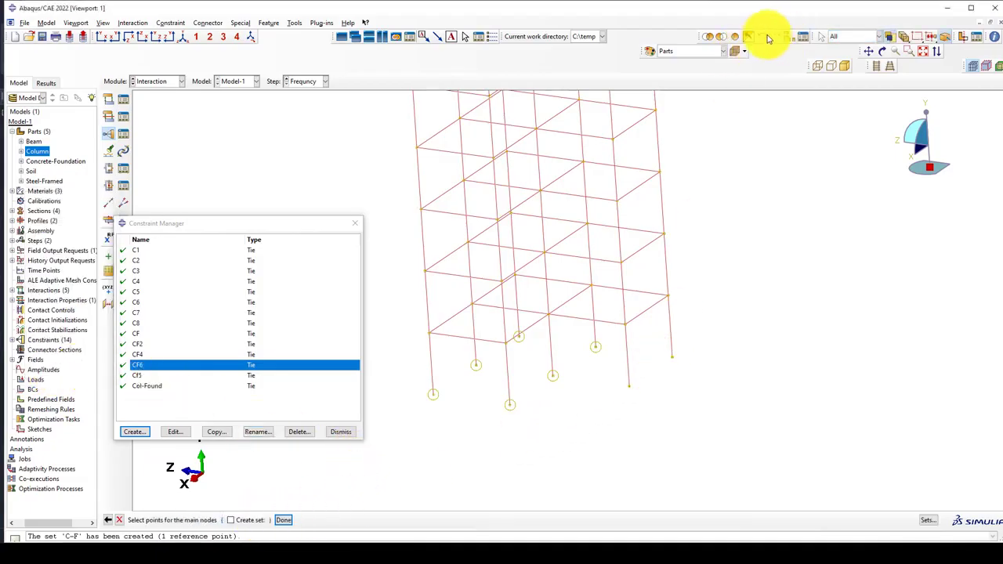
pyautogui.click(763, 36)
pyautogui.click(631, 387)
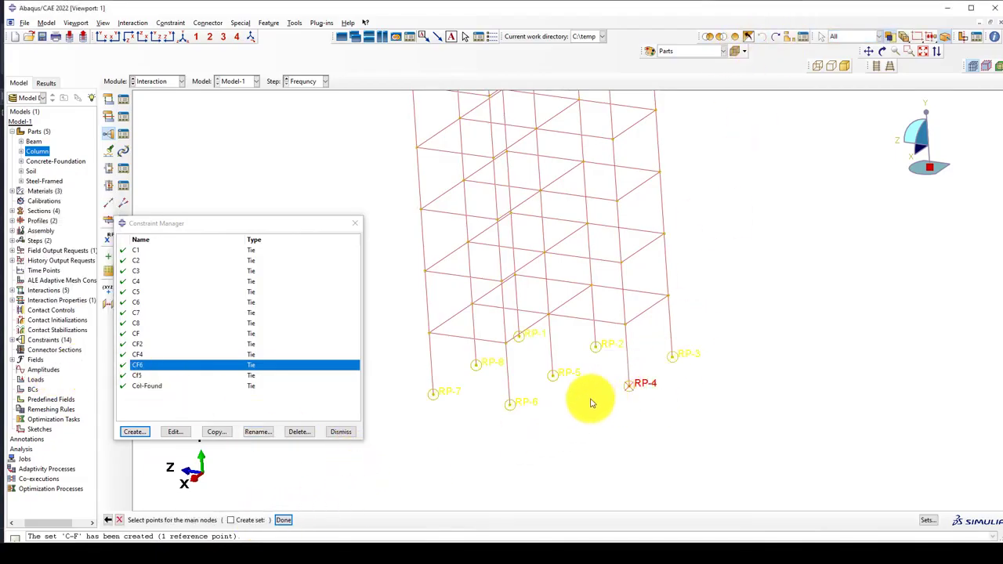
pyautogui.middleClick(580, 401)
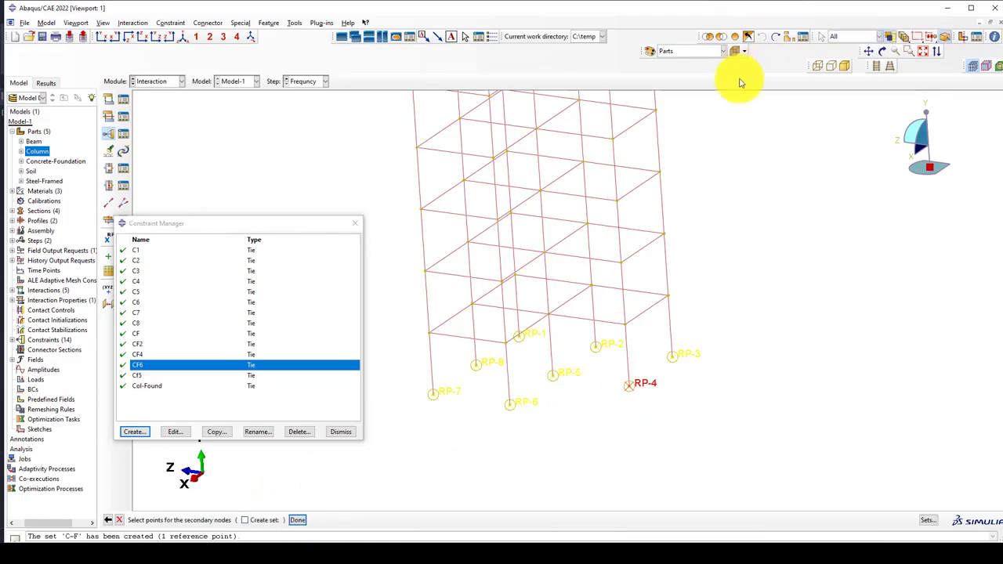
# - Assign the column base vertex at RP-4 as the secondary node region and accept constraint Cf7 with default settings
pyautogui.click(779, 37)
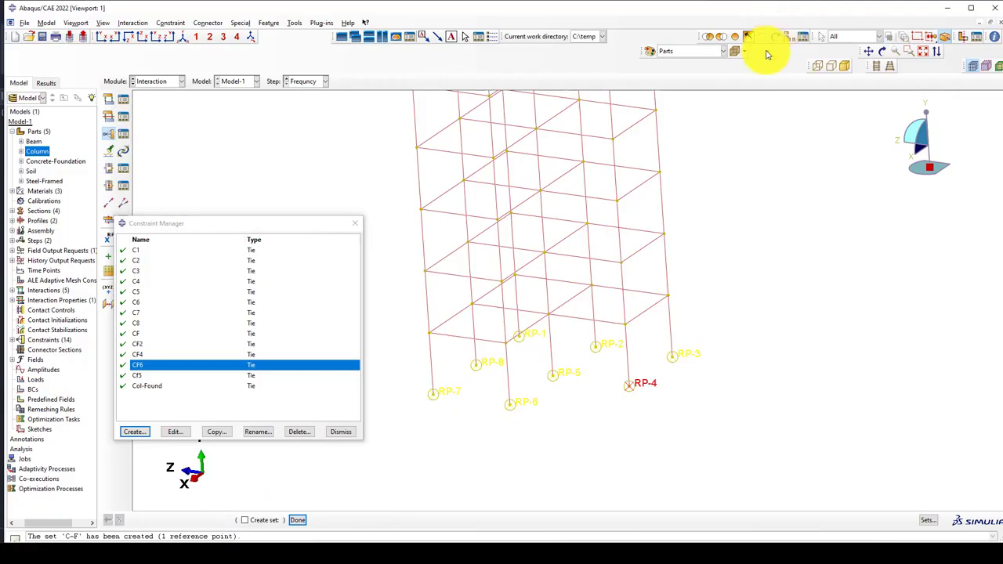
pyautogui.click(629, 390)
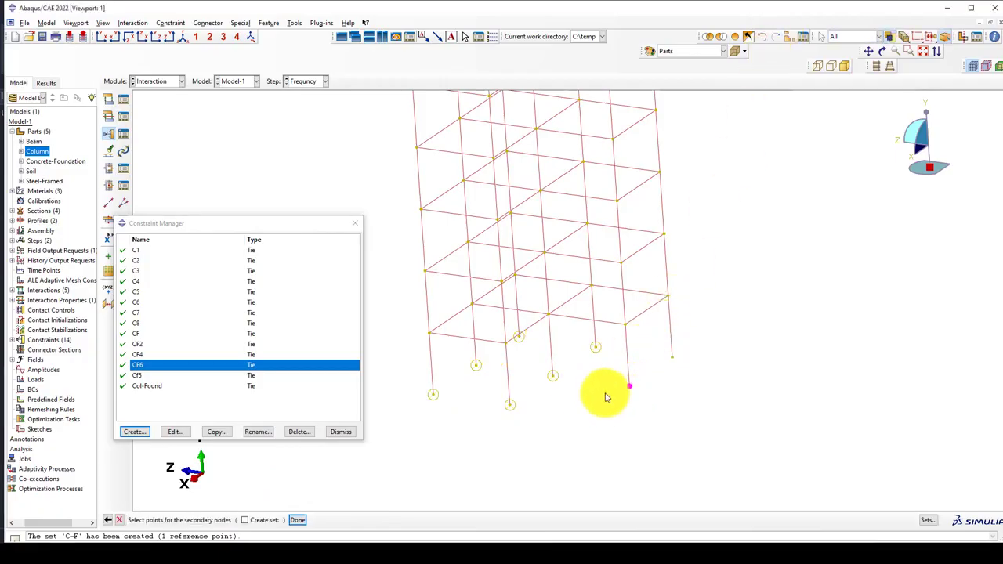
pyautogui.middleClick(580, 391)
pyautogui.click(76, 328)
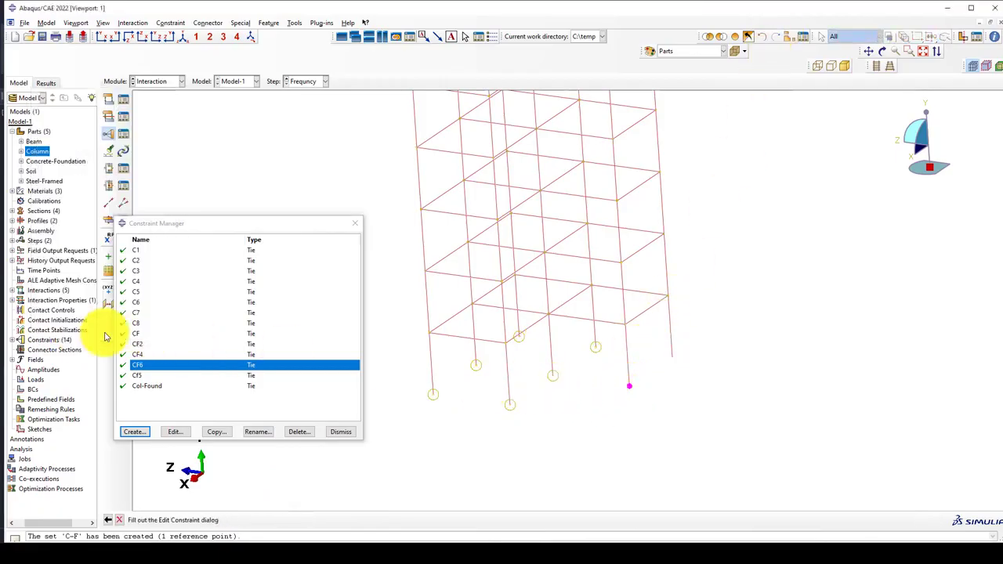
# - Start a tie constraint named CF8 and assign reference point RP-3 as its main node region
pyautogui.click(135, 432)
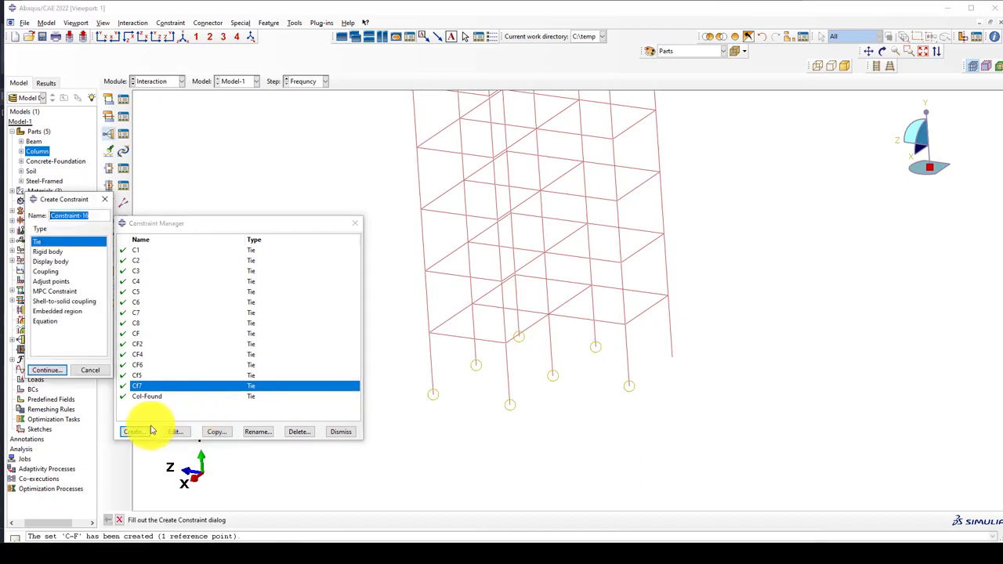
pyautogui.write('CF8')
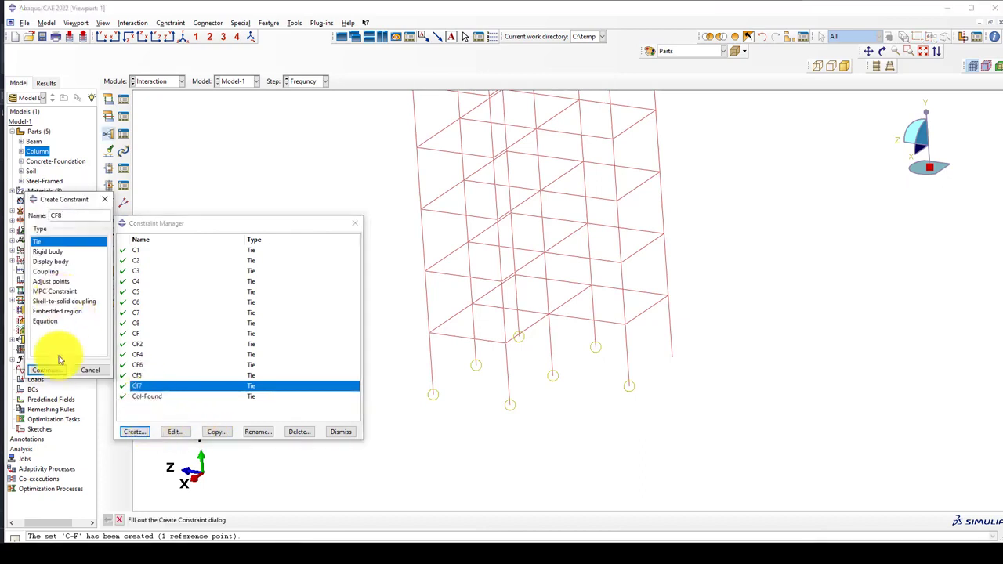
pyautogui.click(58, 371)
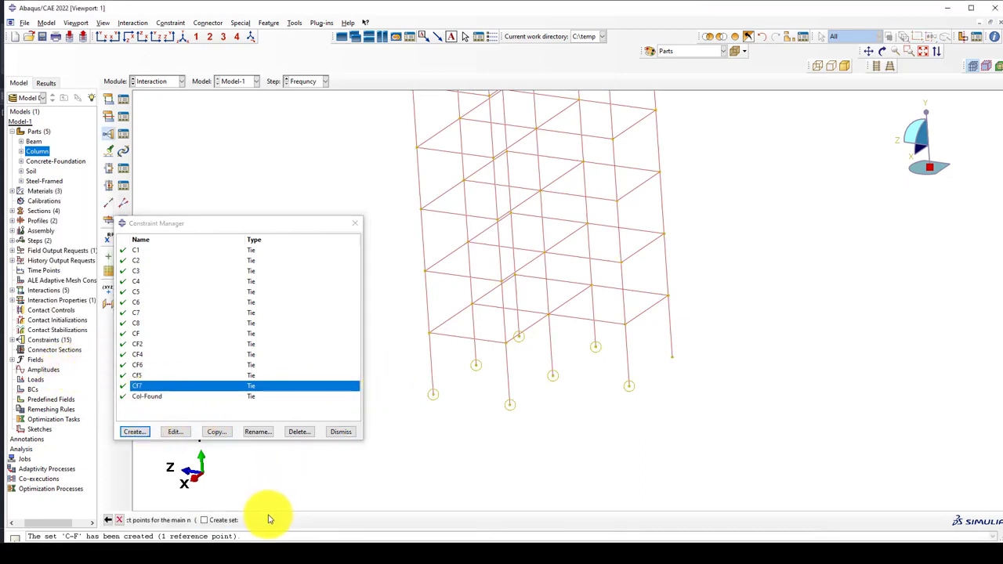
pyautogui.click(766, 37)
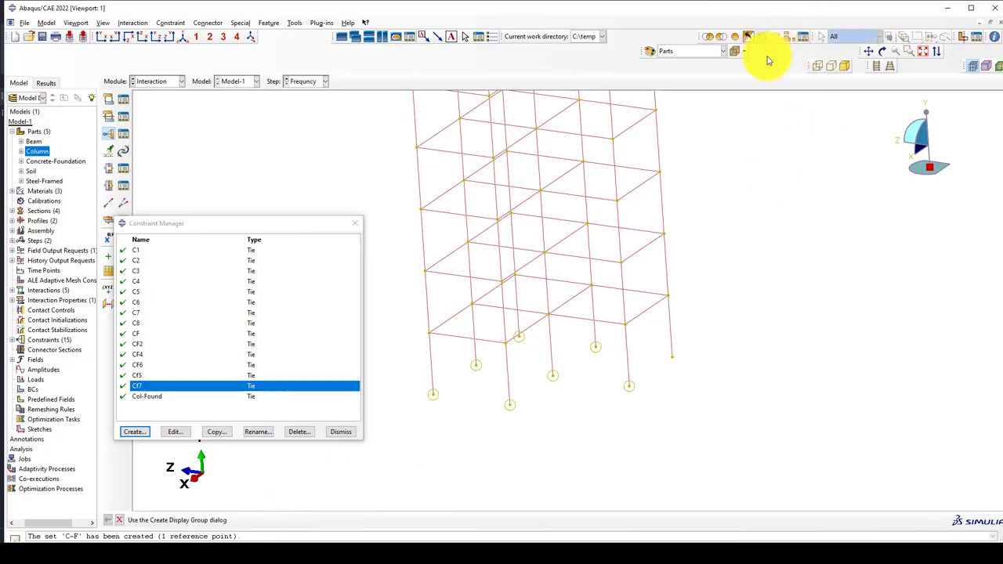
pyautogui.click(694, 358)
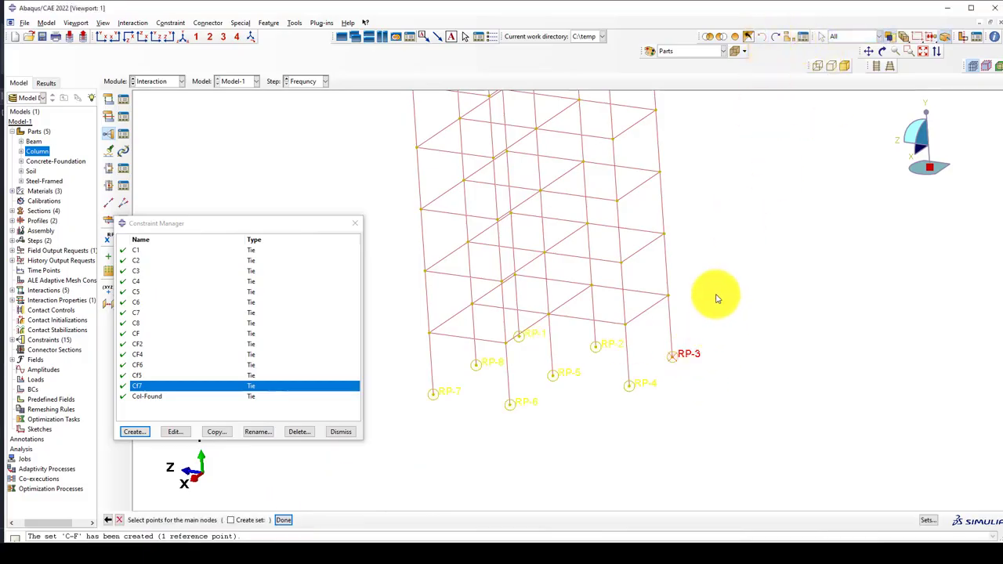
pyautogui.middleClick(712, 235)
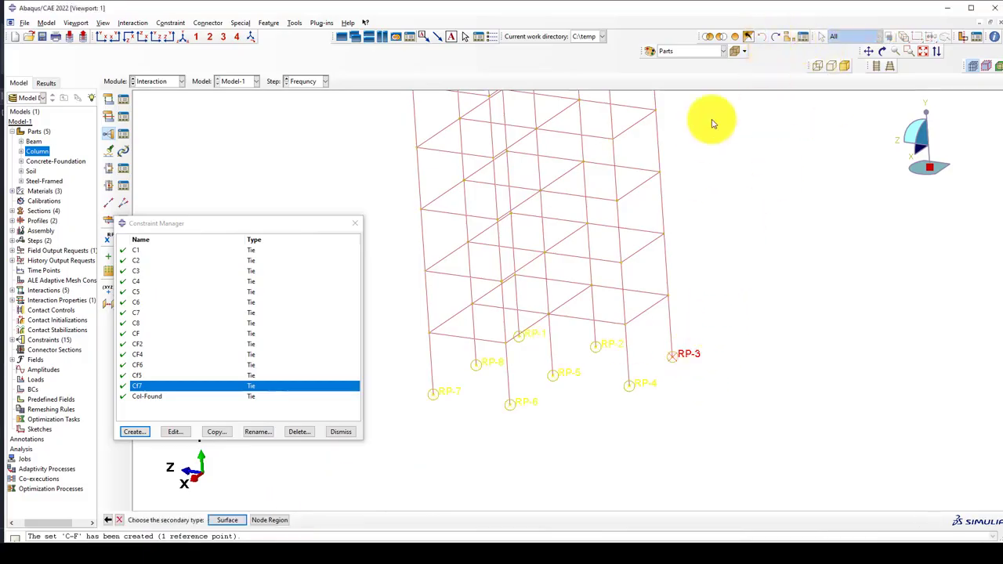
# - Assign the corner column's base vertex at RP-3 as the secondary node region and accept constraint CF8 with default settings
pyautogui.click(267, 521)
pyautogui.click(773, 37)
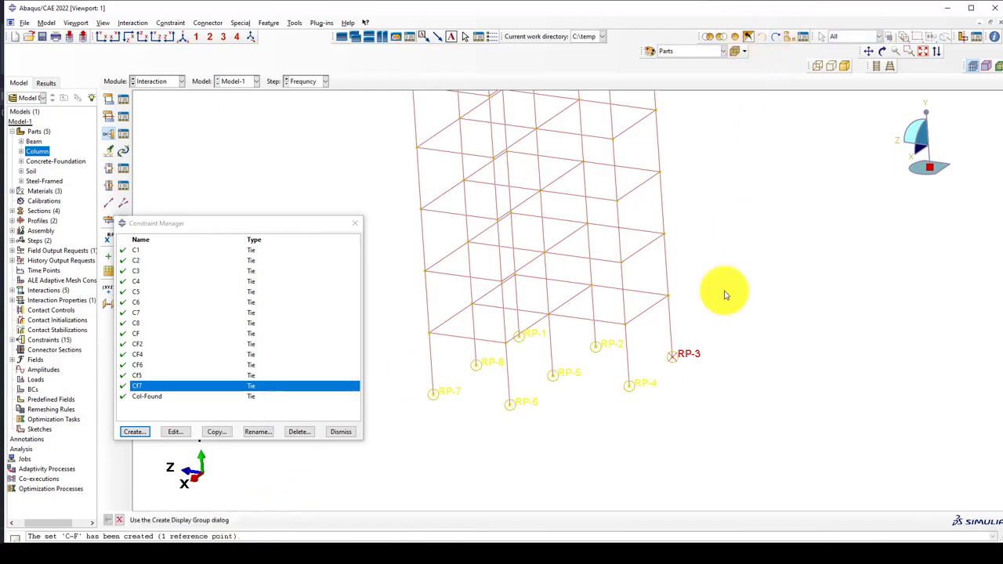
pyautogui.click(672, 357)
pyautogui.middleClick(737, 359)
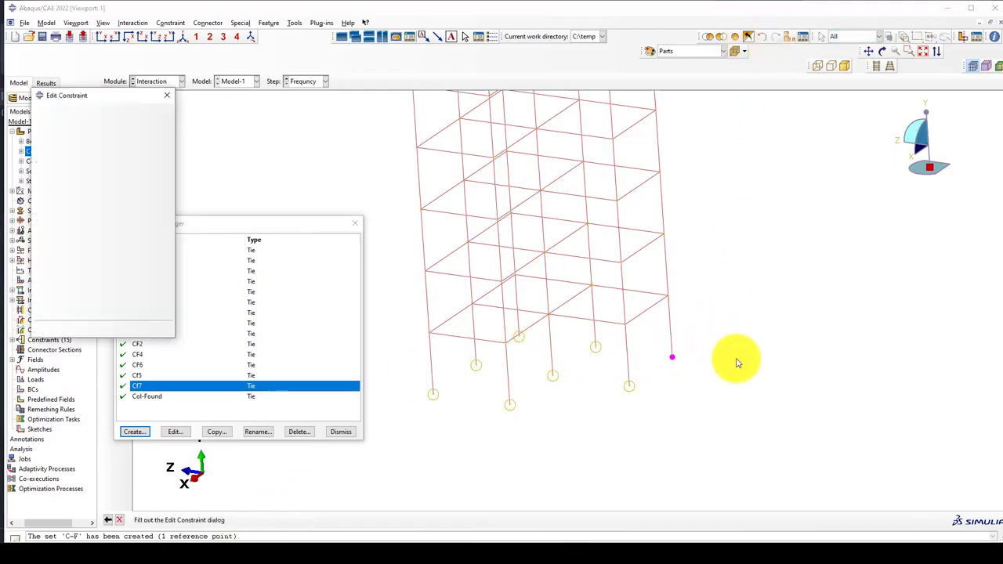
pyautogui.click(67, 329)
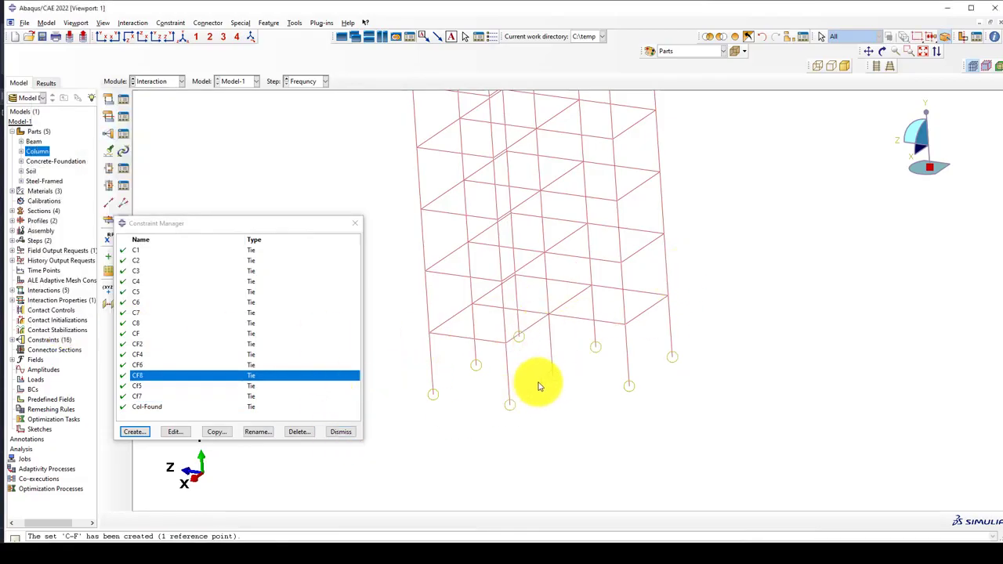
# - Inspect the column-base ties and open constraint CF8 to check its main and secondary surfaces, then discard any changes
pyautogui.scroll(1, 553, 381)
pyautogui.scroll(-2, 616, 384)
pyautogui.scroll(-1, 605, 410)
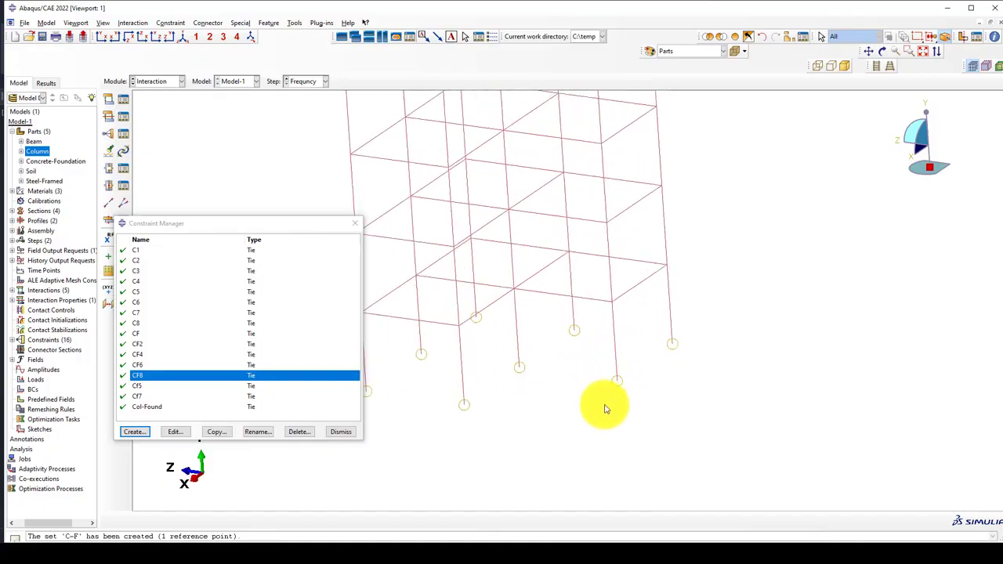
pyautogui.scroll(1, 639, 383)
pyautogui.scroll(-1, 610, 396)
pyautogui.scroll(1, 596, 396)
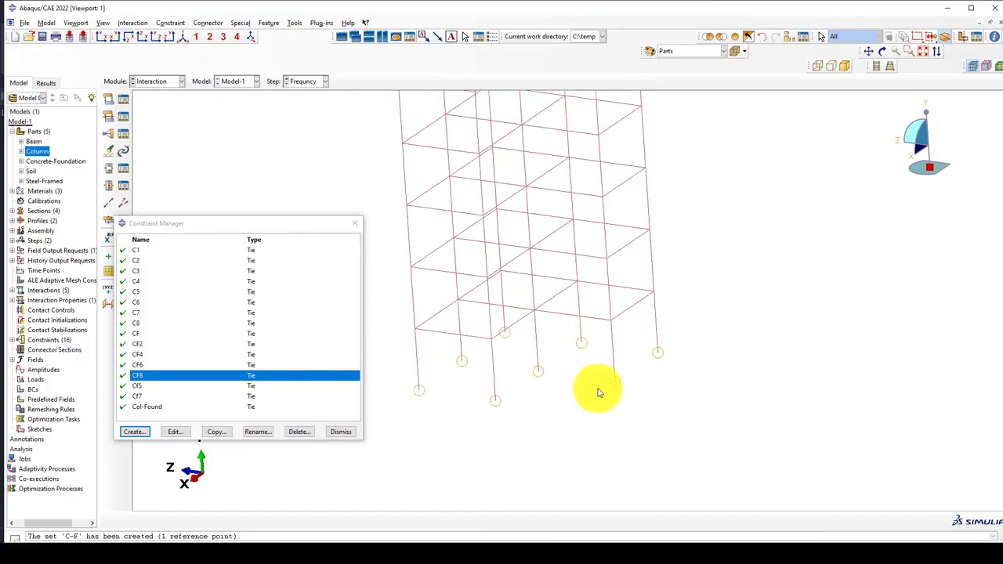
pyautogui.click(175, 431)
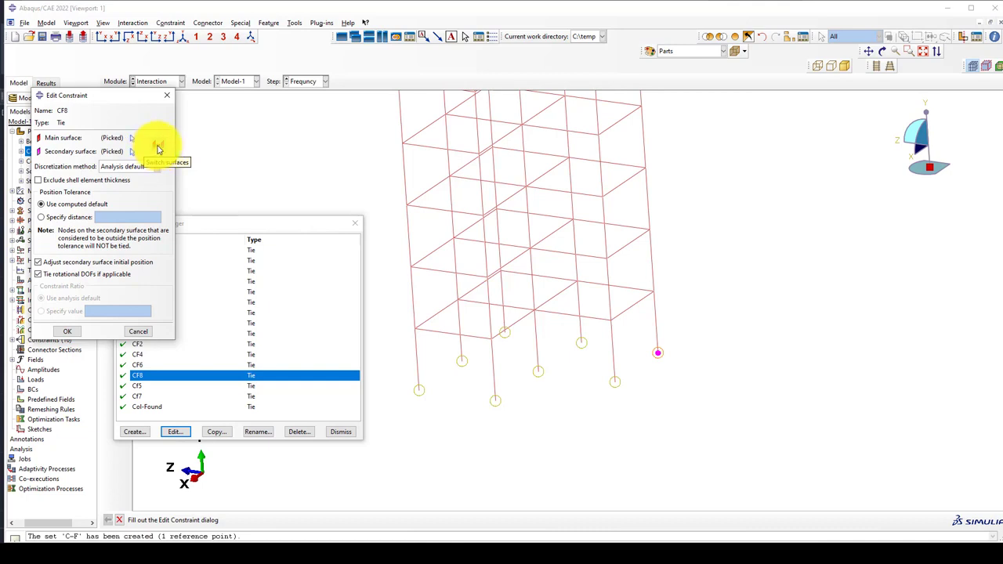
pyautogui.click(235, 387)
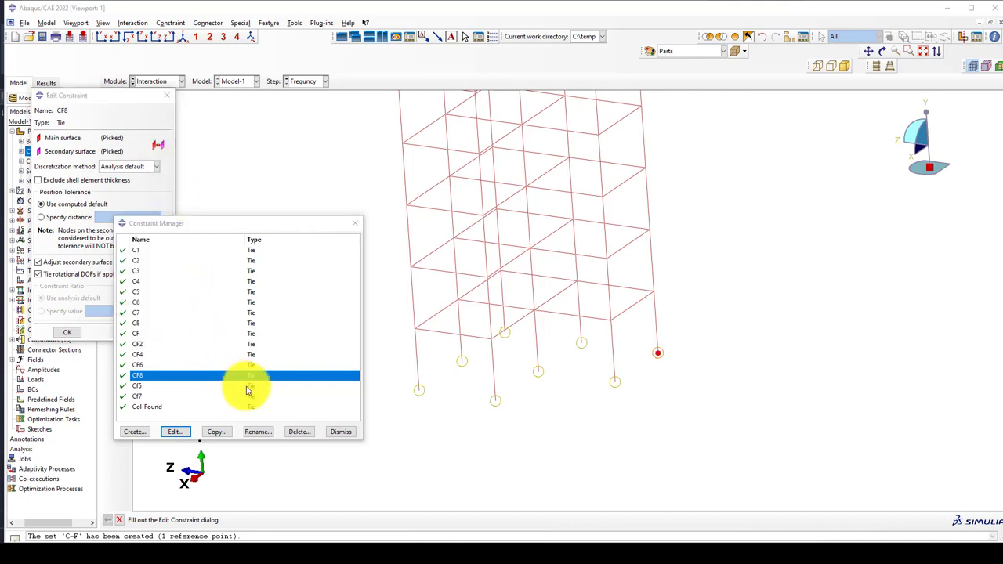
pyautogui.click(179, 429)
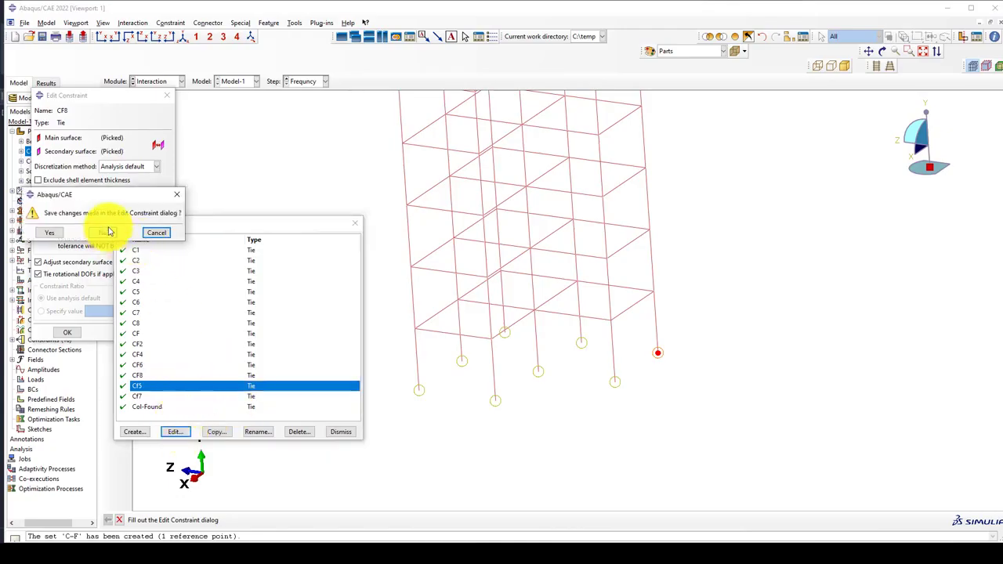
pyautogui.click(176, 194)
pyautogui.click(138, 332)
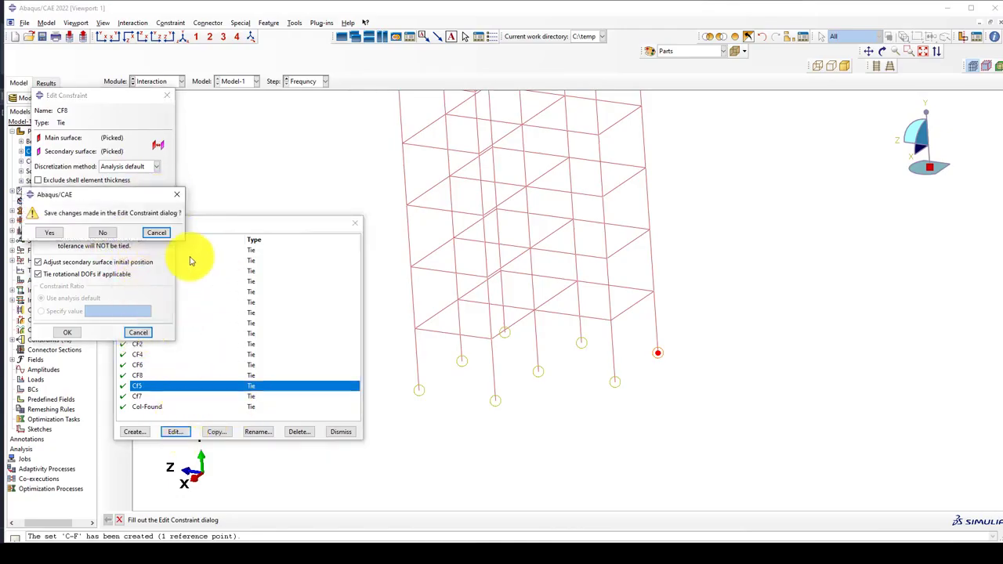
pyautogui.click(103, 233)
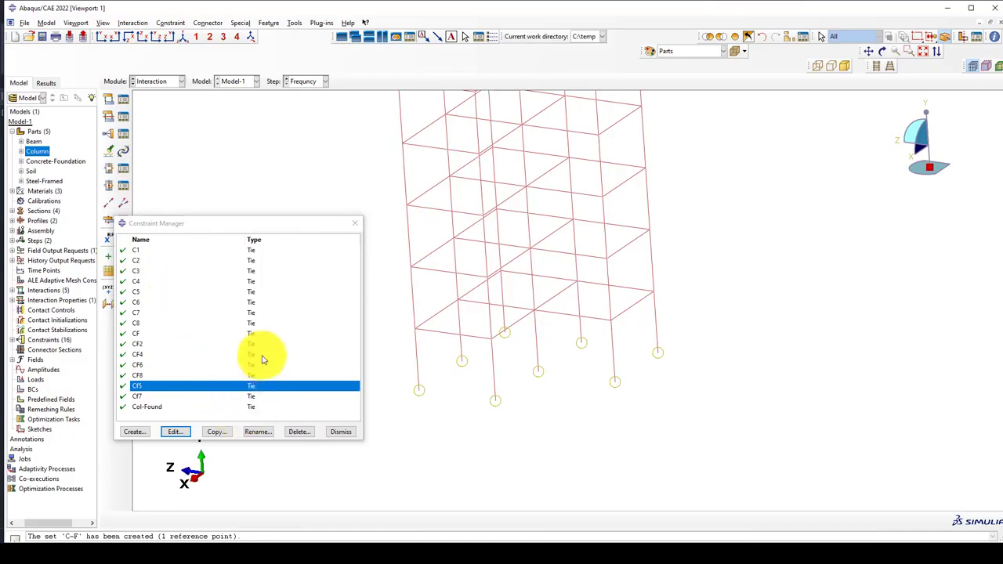
# - Close the constraint list, redisplay the whole model, and show it in isometric view
pyautogui.click(244, 313)
pyautogui.click(170, 345)
pyautogui.click(183, 281)
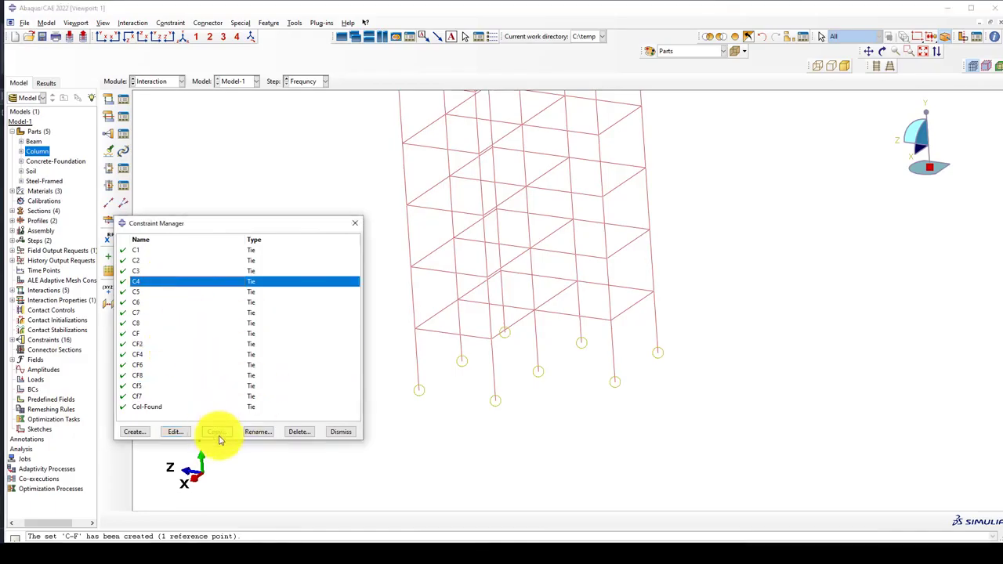
pyautogui.click(345, 432)
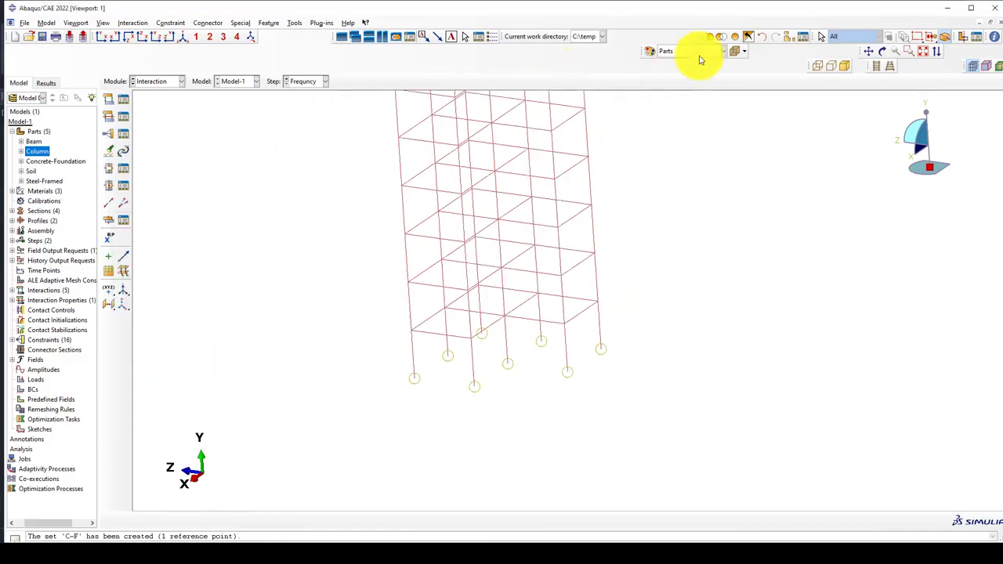
pyautogui.click(735, 36)
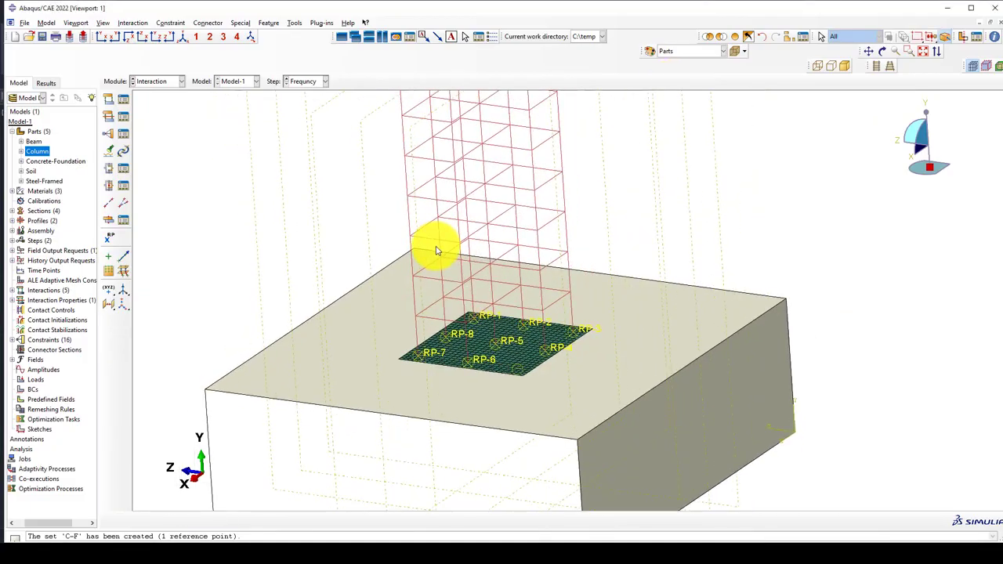
pyautogui.click(182, 37)
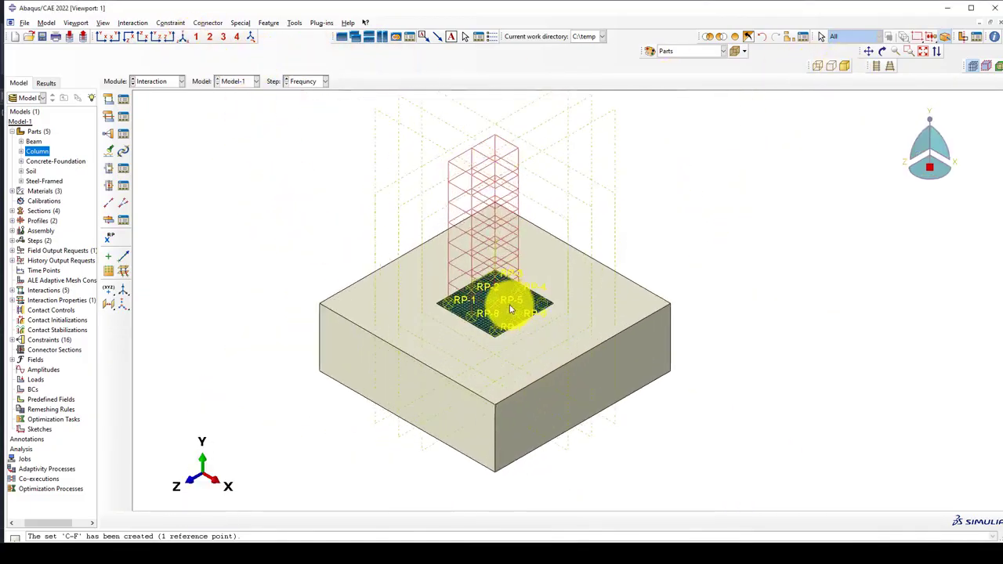
# - Switch to the Load module and start a mechanical Symmetry/Antisymmetry/Encastre boundary condition named BC-1 in the Frequncy step
pyautogui.click(164, 81)
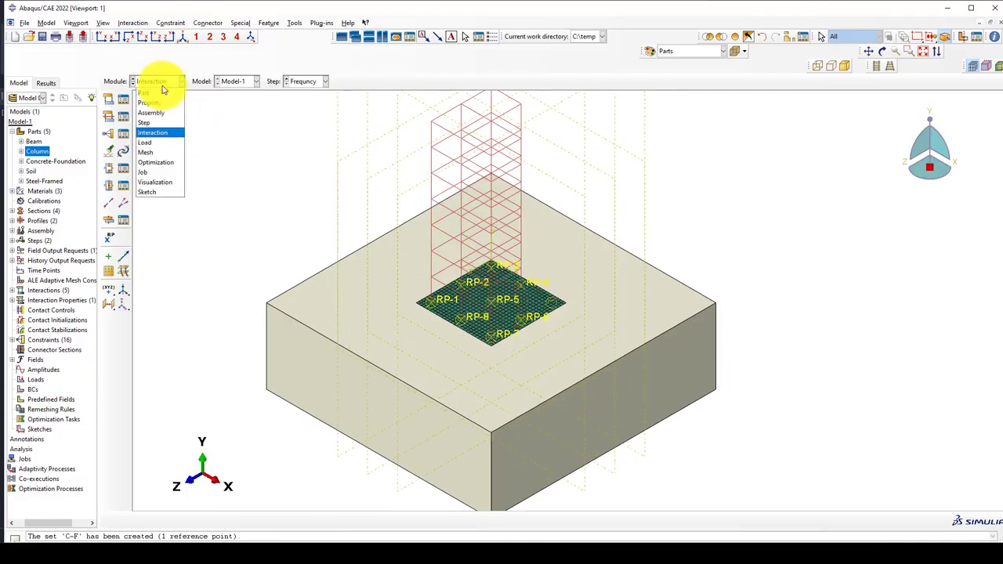
pyautogui.click(159, 142)
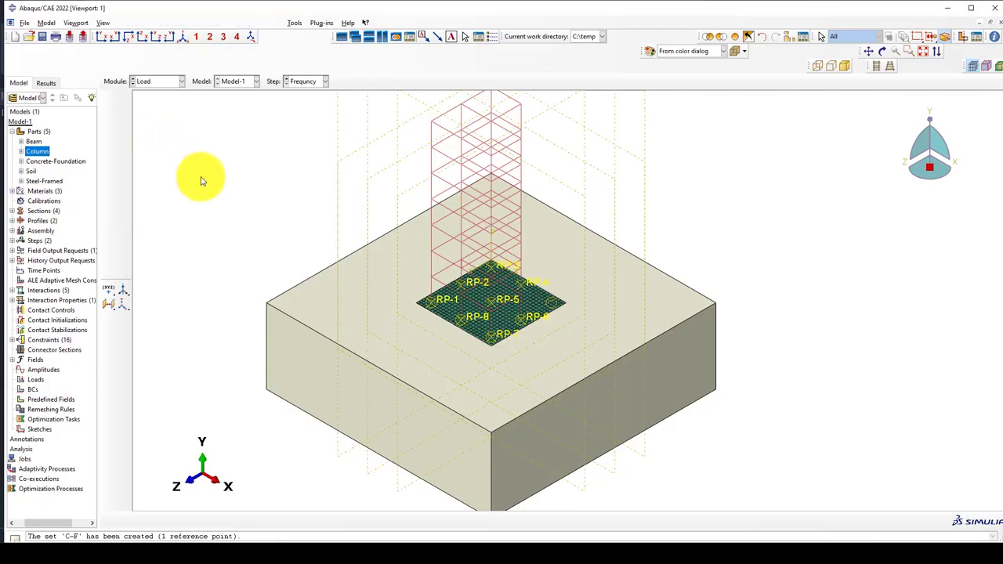
pyautogui.scroll(-1, 446, 268)
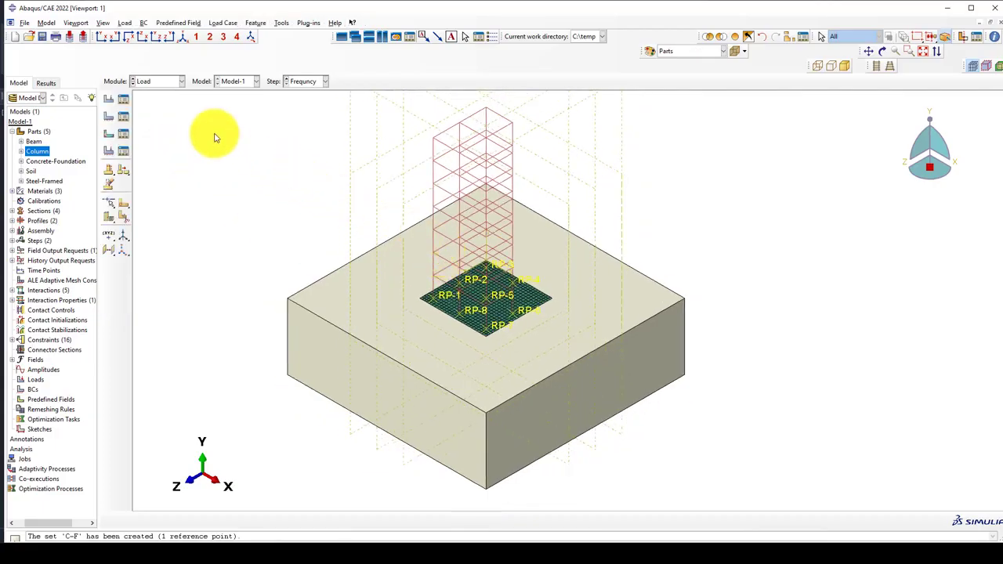
pyautogui.click(147, 82)
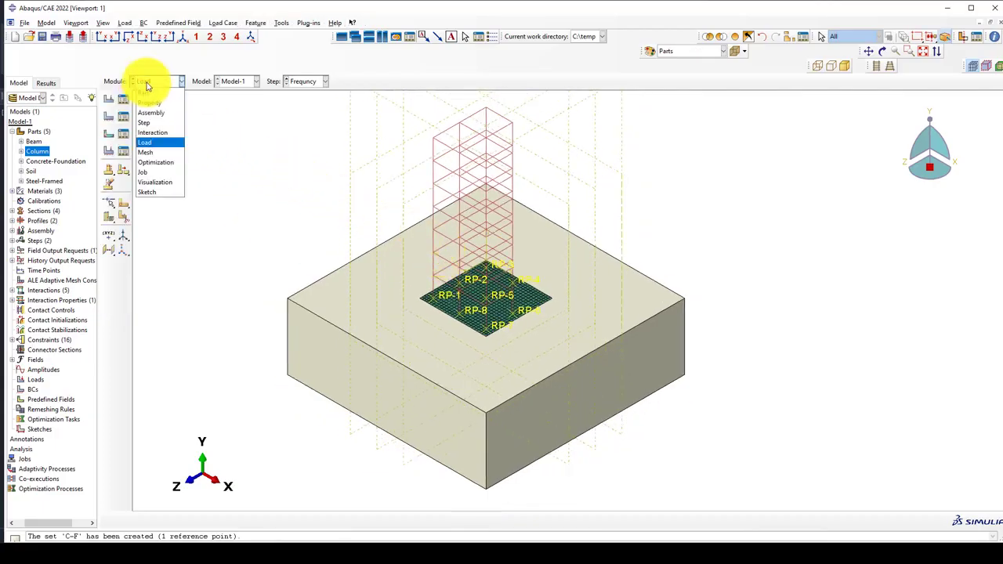
pyautogui.click(154, 143)
pyautogui.click(109, 119)
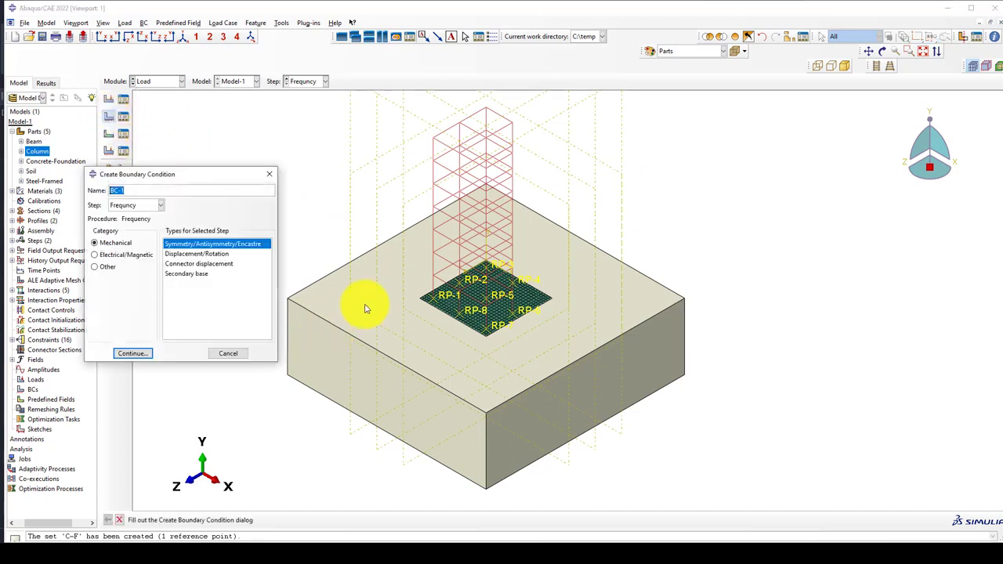
pyautogui.scroll(-3, 477, 246)
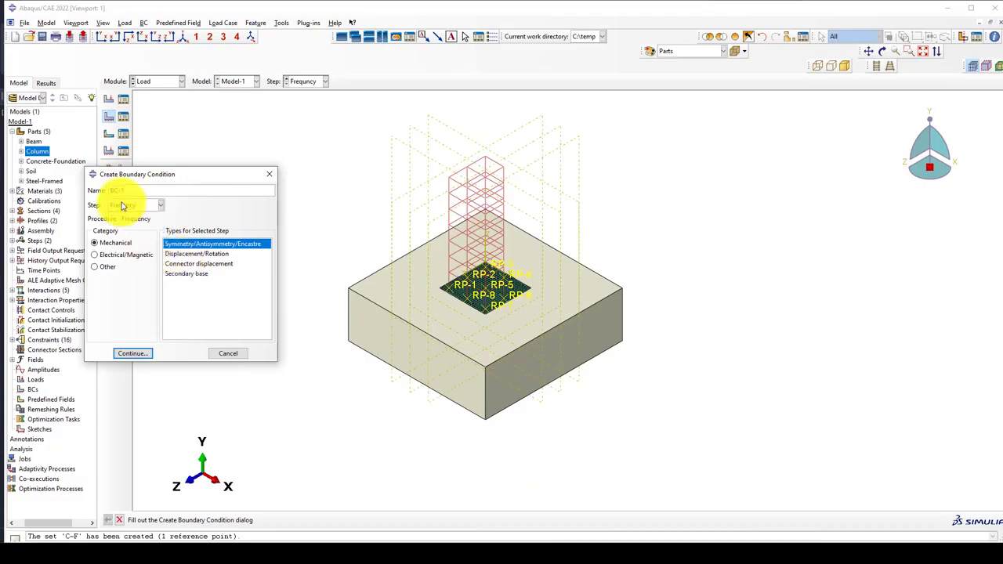
pyautogui.click(131, 353)
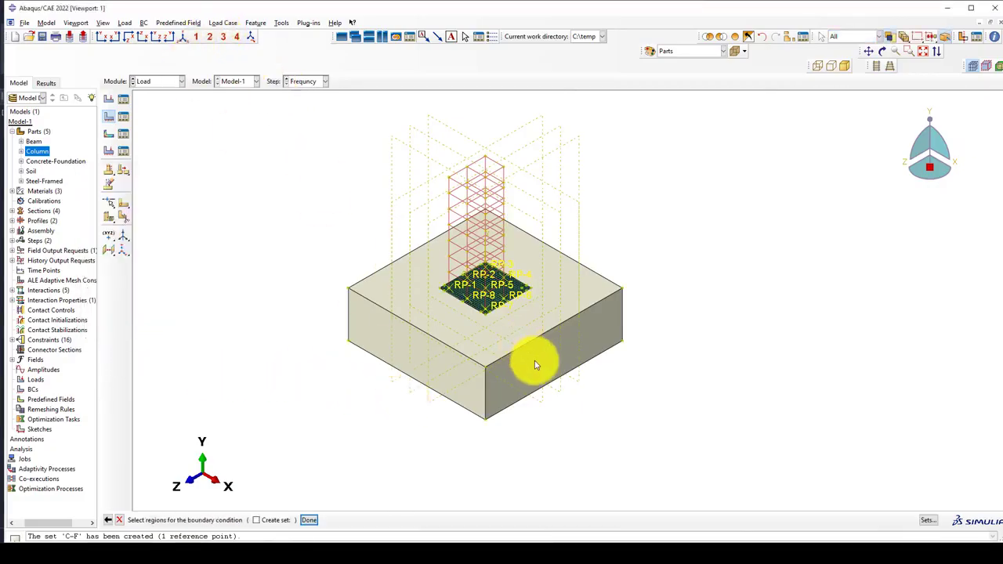
# - Assign the soil block's bottom face to BC-1, fix it as ENCASTRE, and restore the isometric view
pyautogui.keyDown('ctrl'); pyautogui.keyDown('alt'); pyautogui.moveTo(522, 344); pyautogui.dragTo(488, 369); pyautogui.keyUp('alt'); pyautogui.keyUp('ctrl')
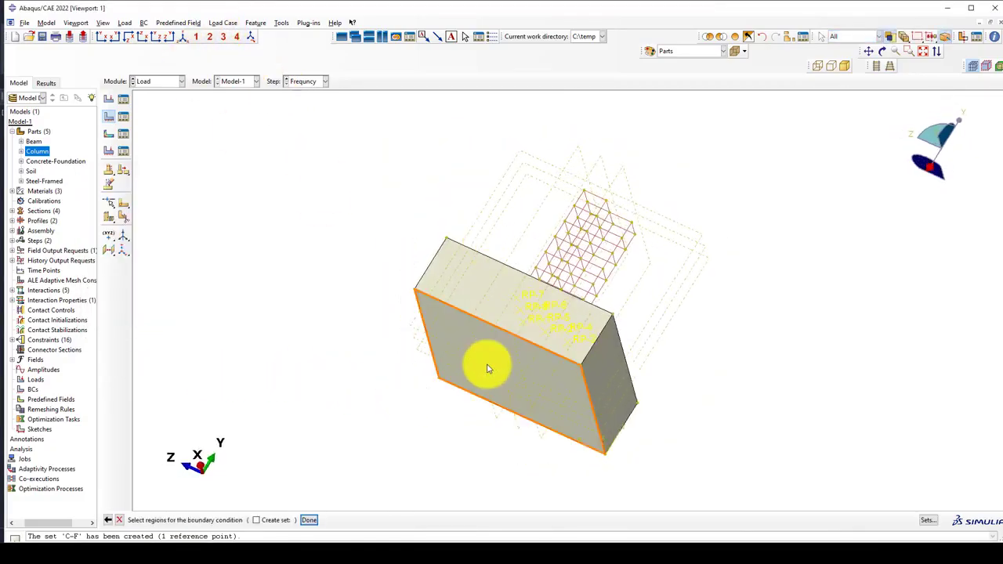
pyautogui.click(488, 368)
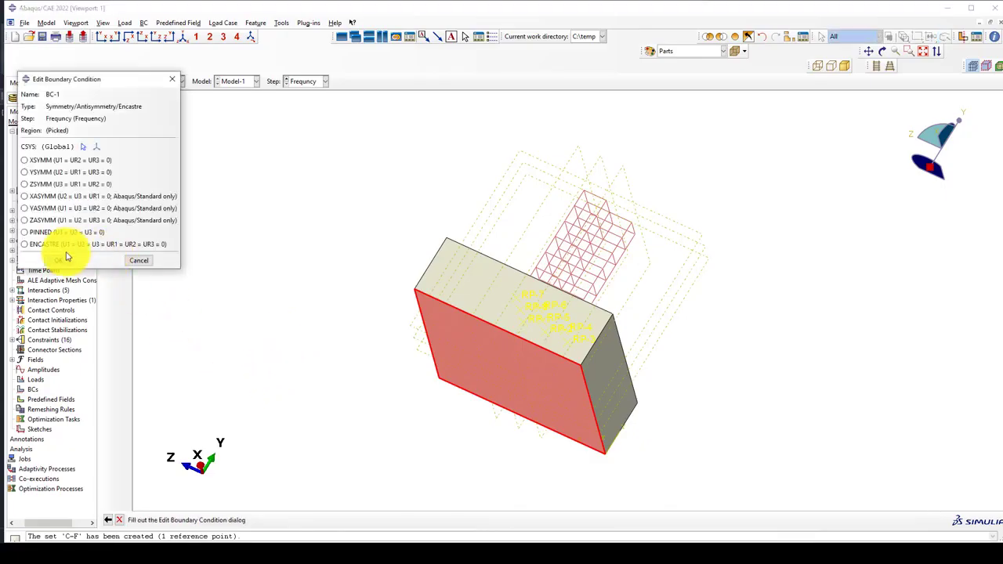
pyautogui.click(57, 261)
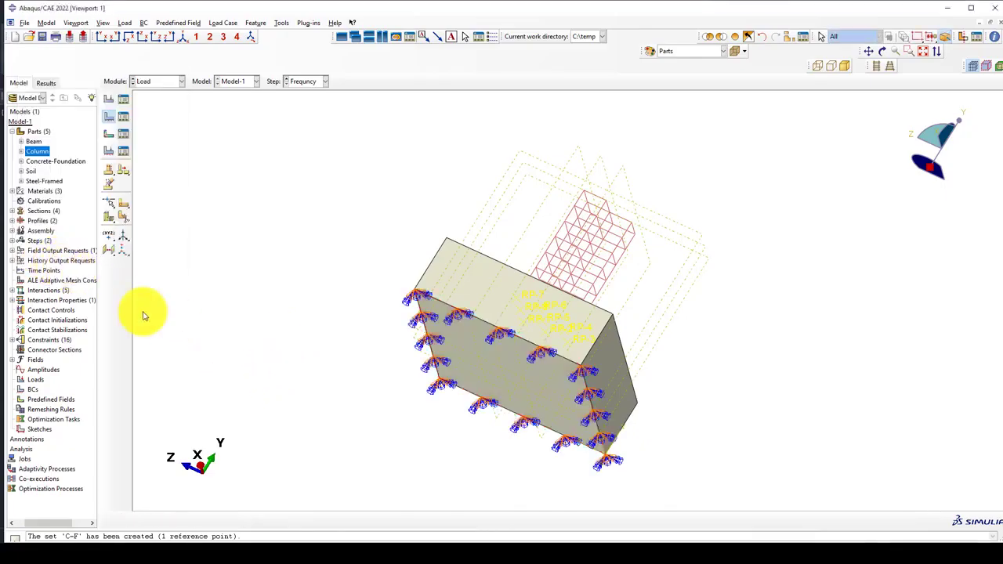
pyautogui.click(183, 37)
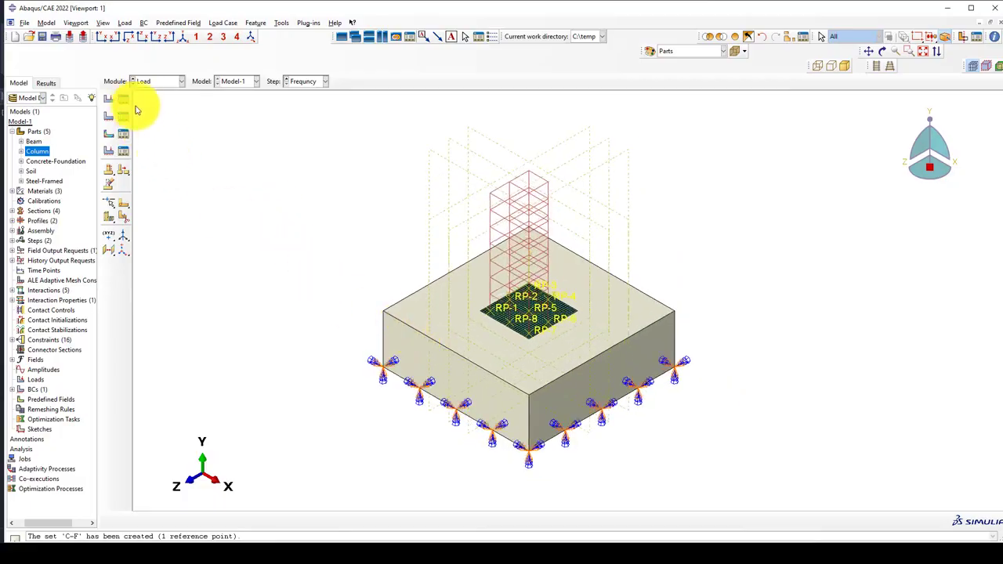
# - Switch to the Mesh module and make the Steel-Framed part the object for meshing
pyautogui.click(155, 81)
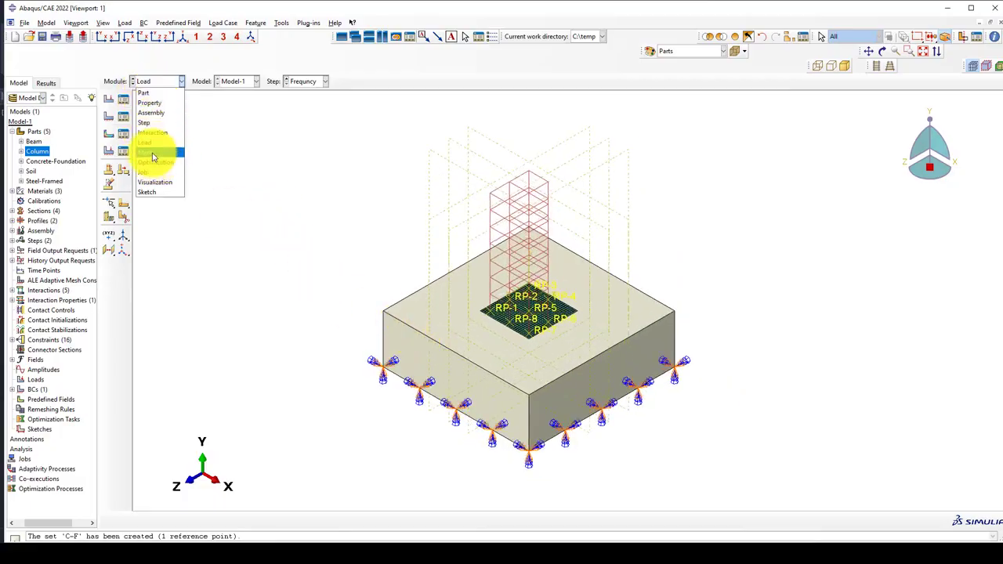
pyautogui.click(153, 154)
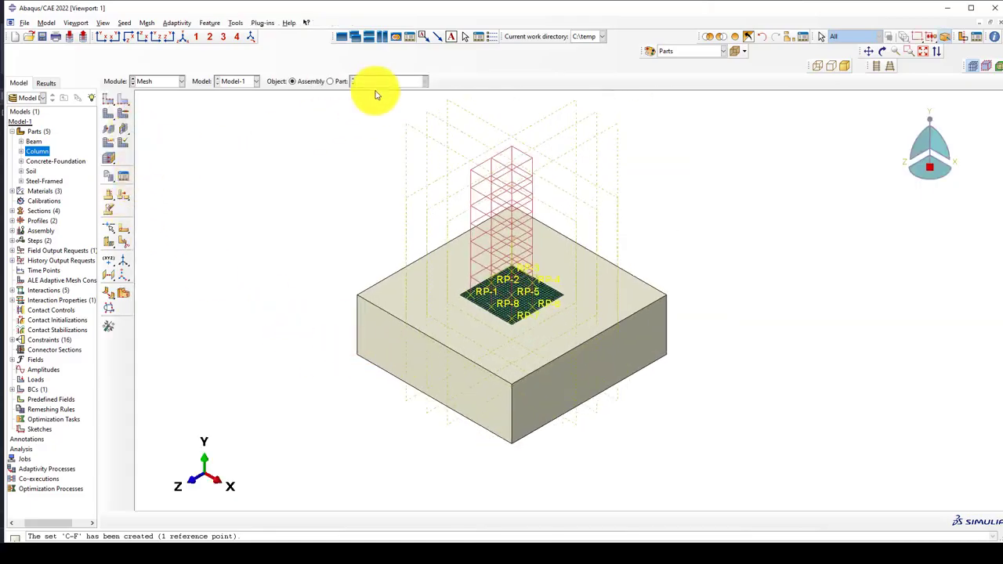
pyautogui.click(330, 81)
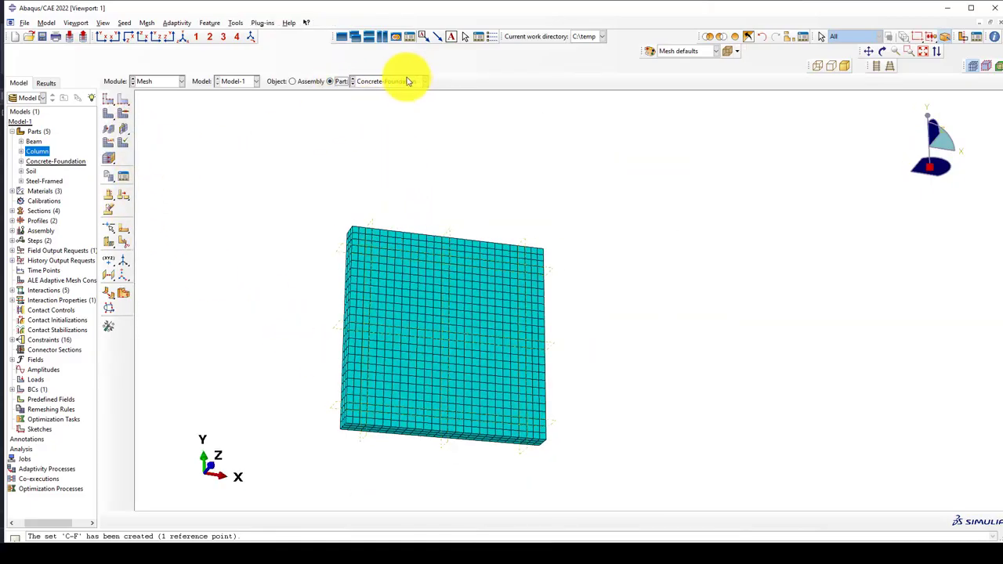
pyautogui.click(406, 81)
pyautogui.click(384, 133)
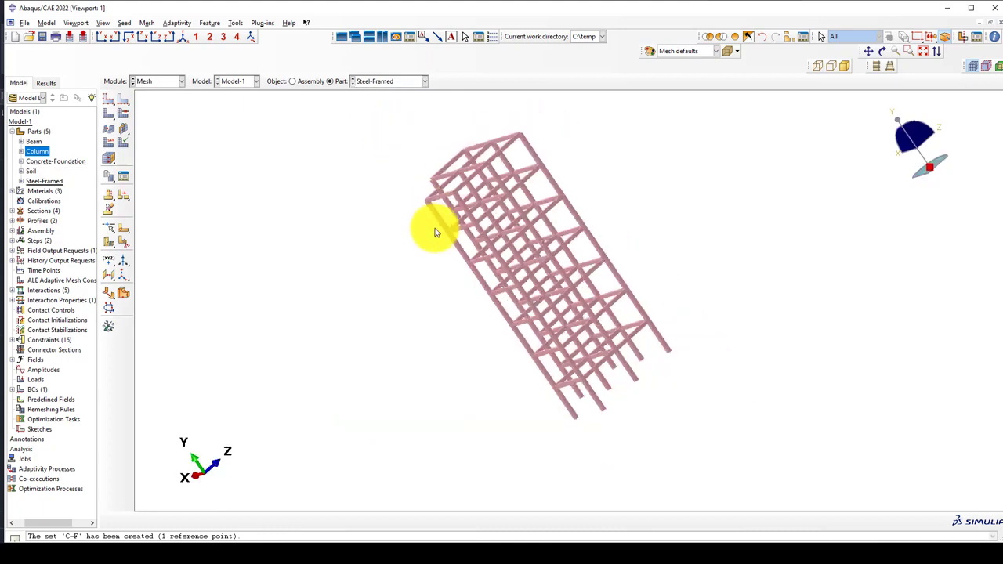
# - Seed the Steel-Framed part with an approximate global size of 400 and mesh it
pyautogui.click(107, 103)
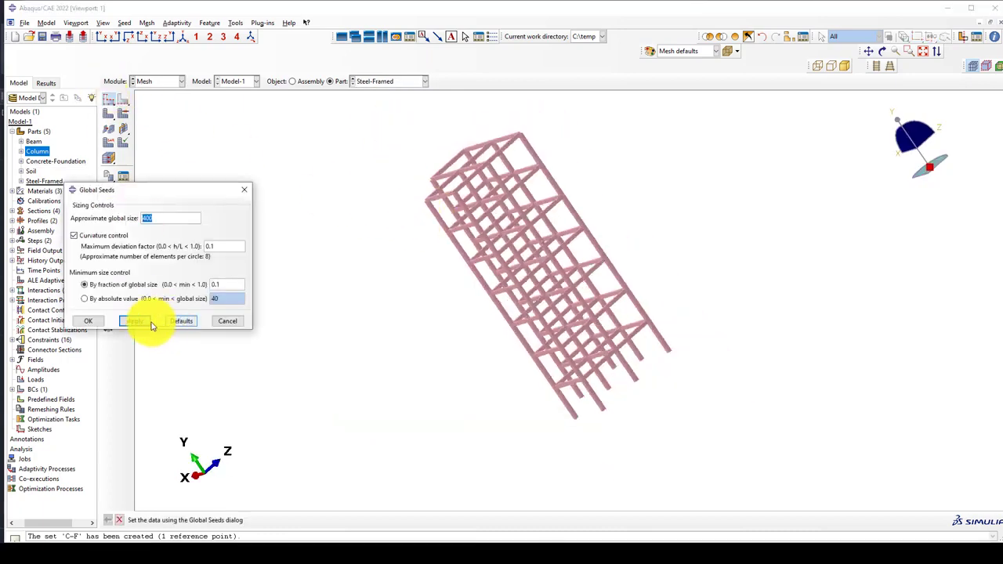
pyautogui.click(88, 321)
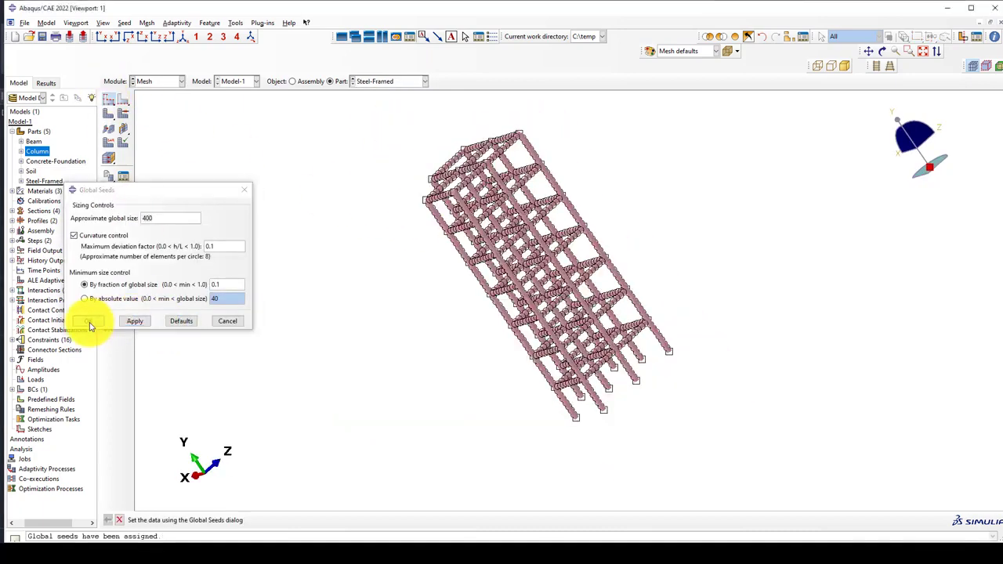
pyautogui.click(107, 116)
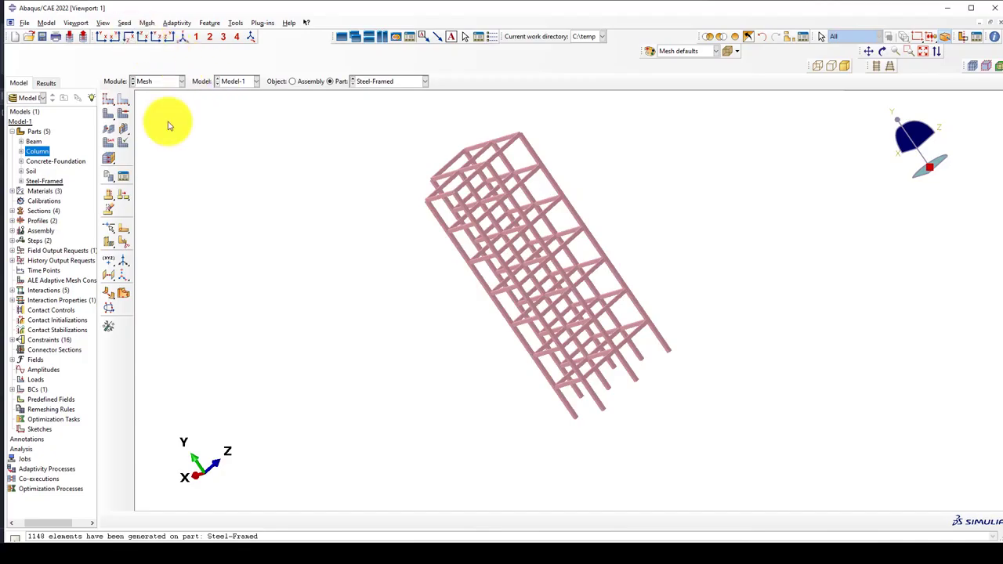
# - Turn off beam profile rendering in the part display options and mesh the Steel-Framed part again
pyautogui.click(105, 24)
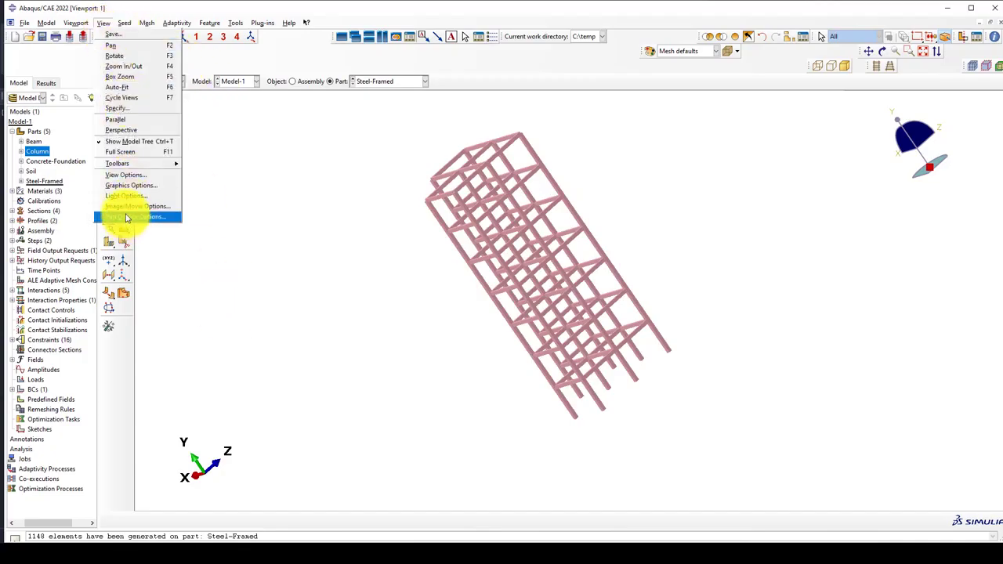
pyautogui.click(126, 217)
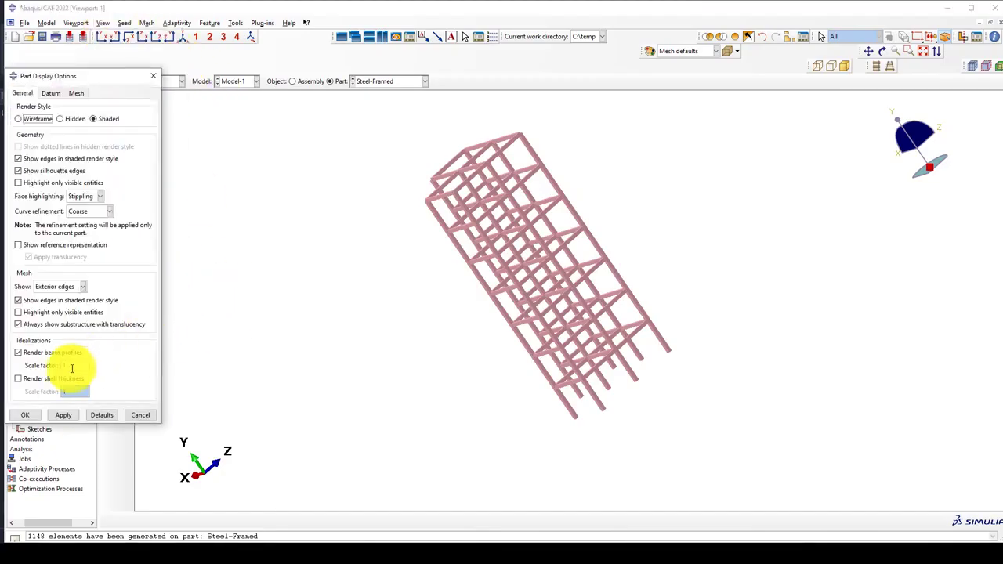
pyautogui.click(18, 352)
pyautogui.click(63, 415)
pyautogui.click(25, 416)
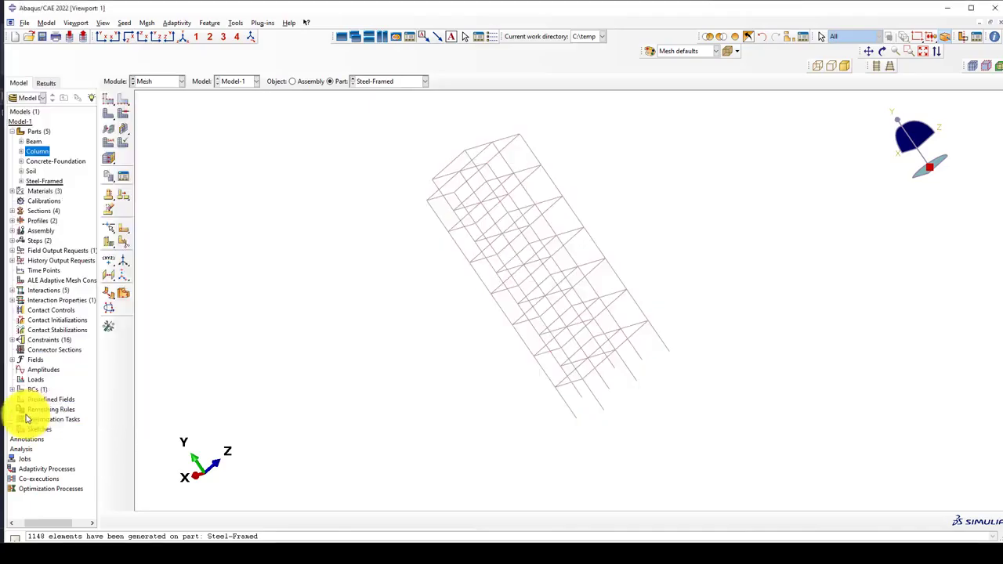
pyautogui.click(110, 116)
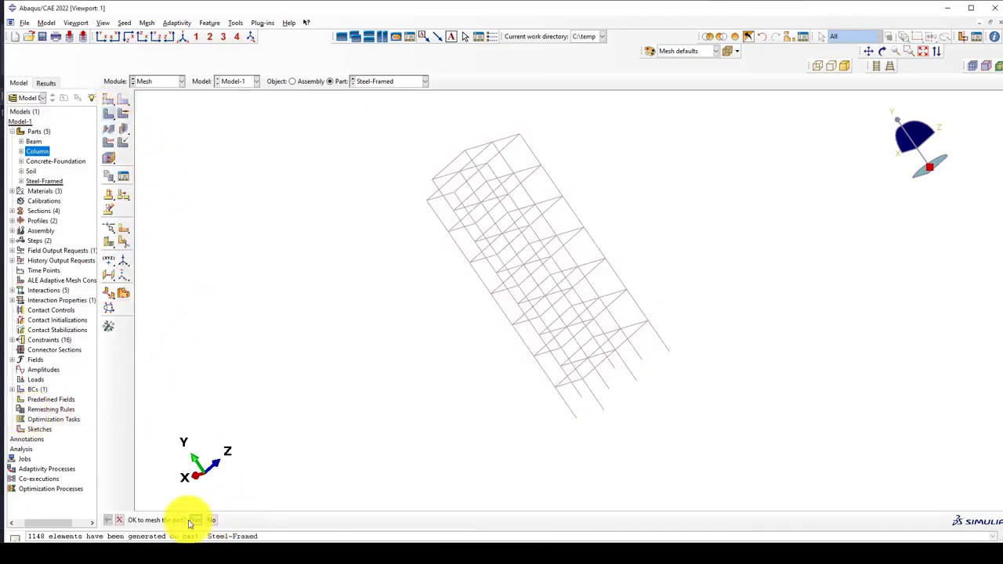
pyautogui.scroll(1, 541, 210)
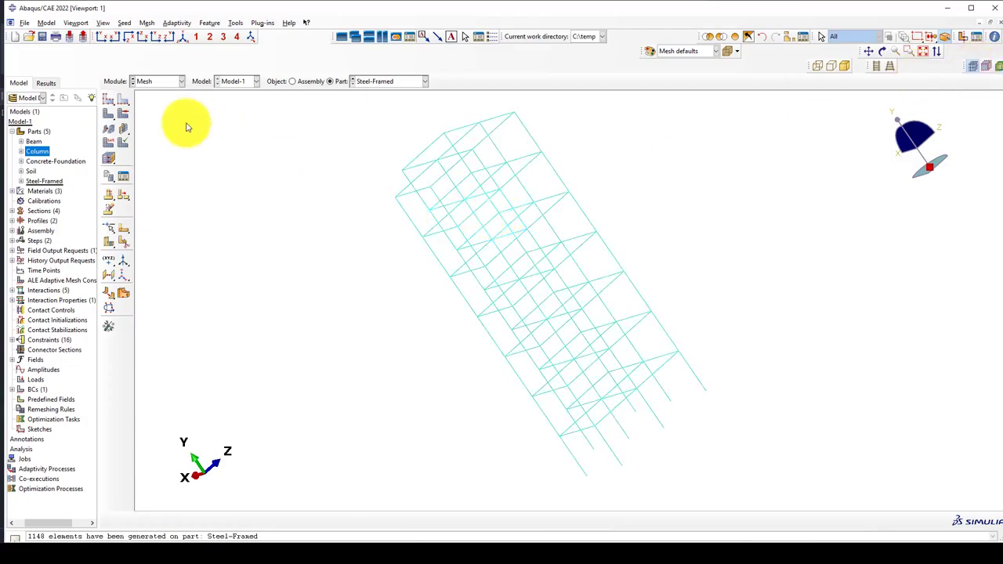
# - Make the Soil part the current object and switch to the Part module
pyautogui.click(382, 81)
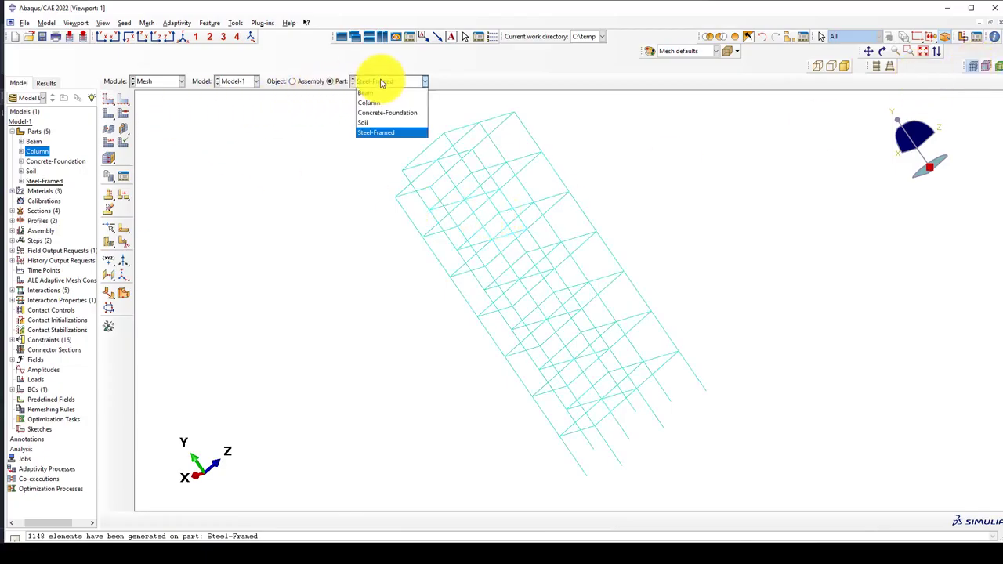
pyautogui.click(377, 123)
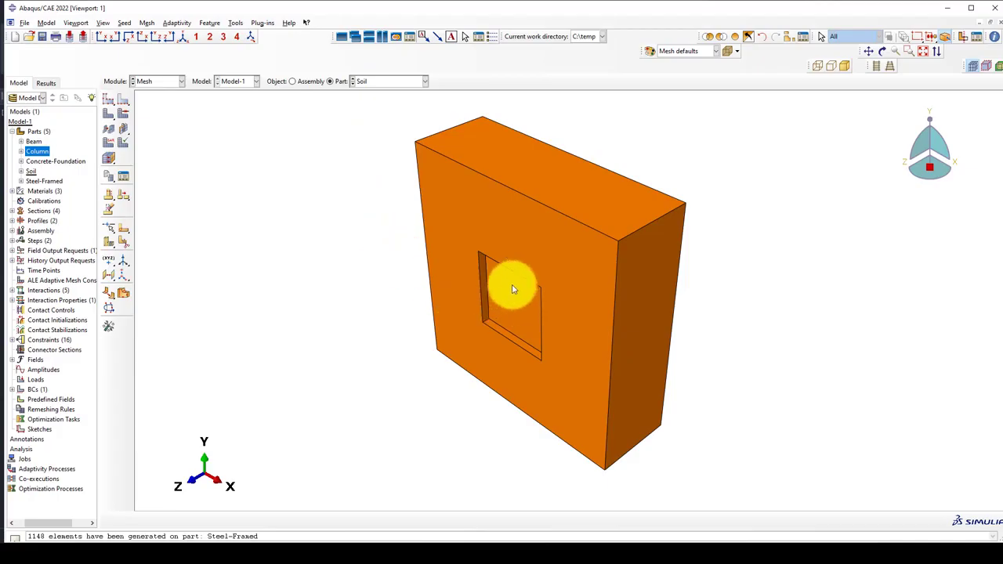
pyautogui.keyDown('ctrl'); pyautogui.keyDown('alt'); pyautogui.moveTo(513, 284); pyautogui.dragTo(476, 265); pyautogui.keyUp('alt'); pyautogui.keyUp('ctrl')
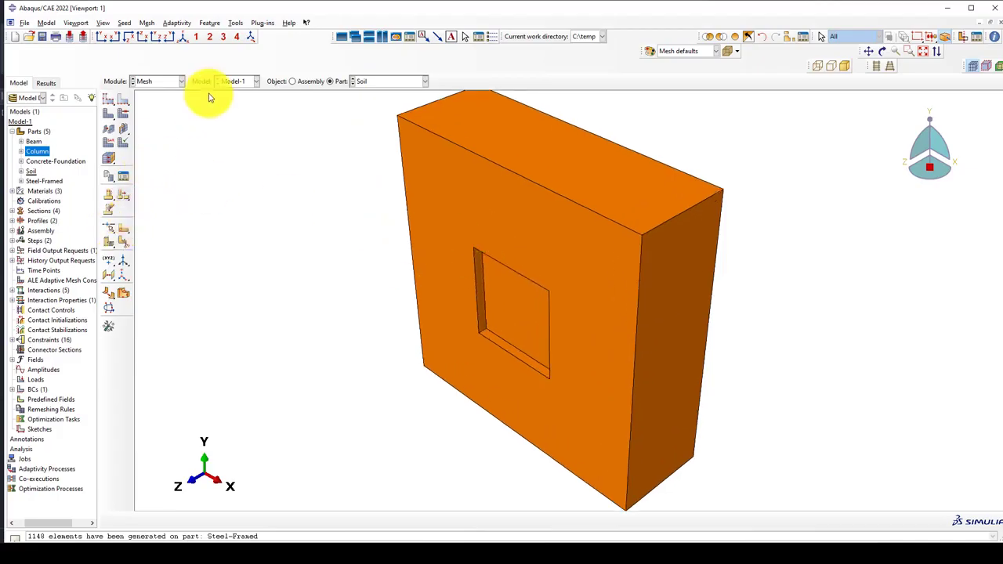
pyautogui.click(157, 82)
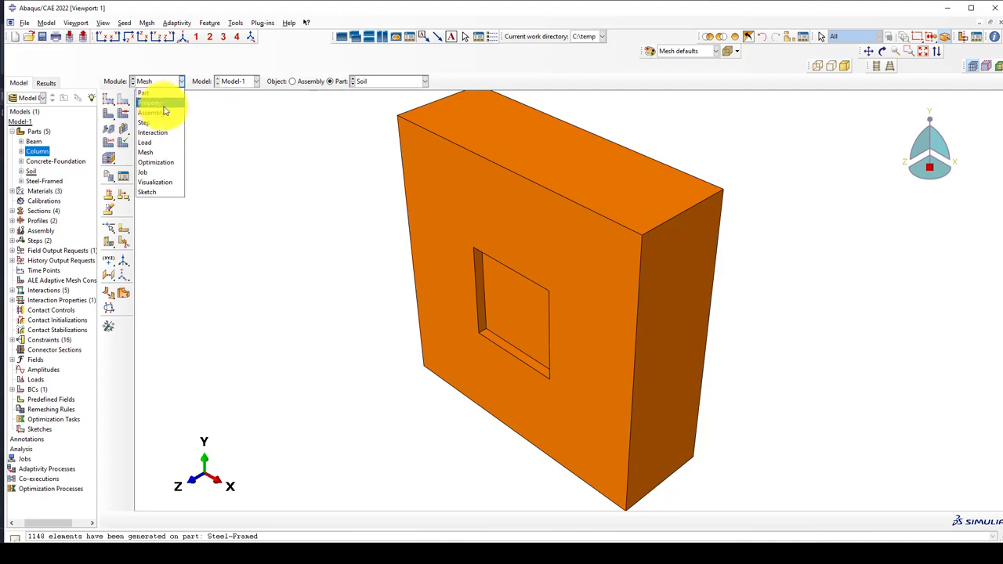
pyautogui.click(154, 96)
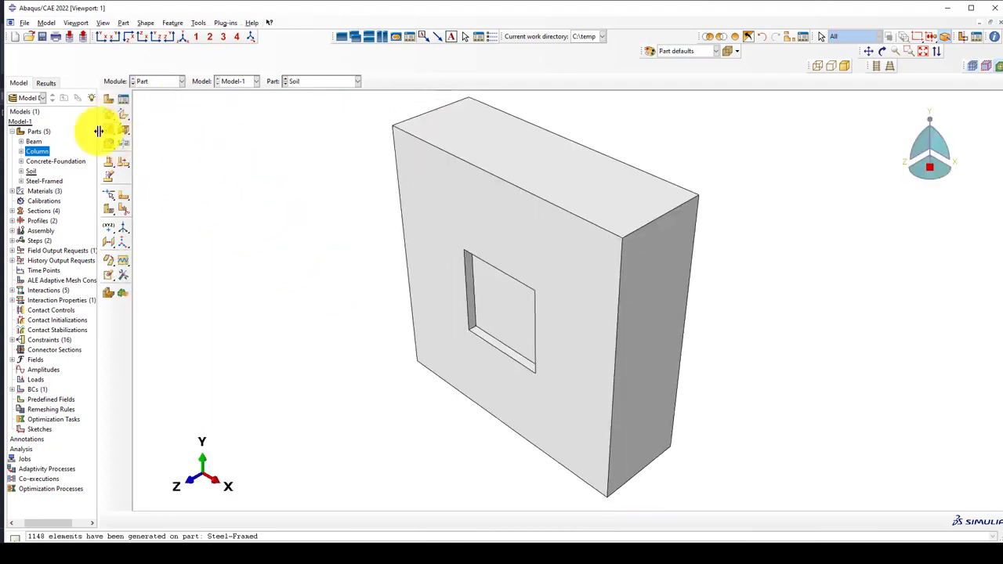
# - Partition the soil block with a point-and-normal plane at the recess's -X side, normal to the X direction
pyautogui.click(119, 211)
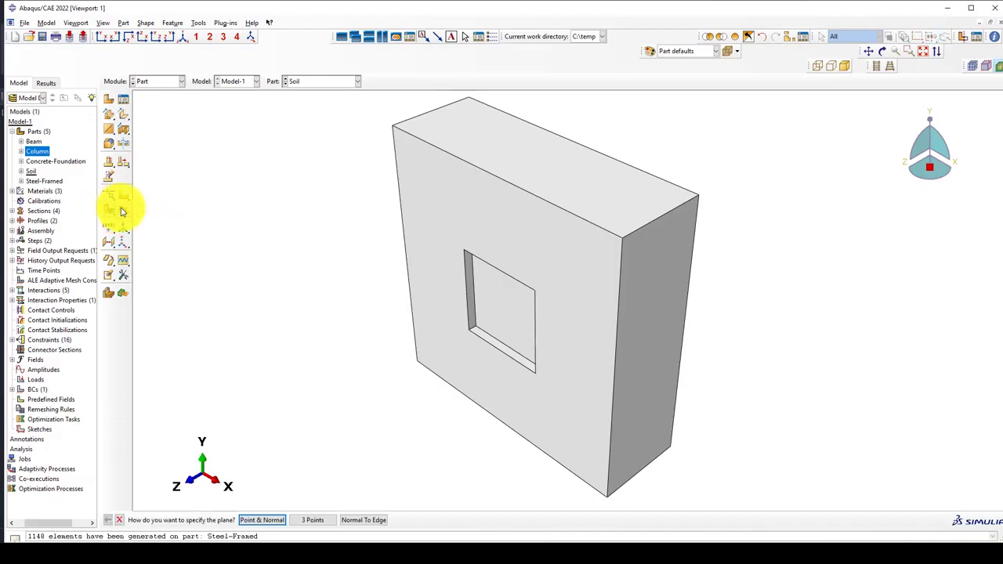
pyautogui.scroll(2, 477, 268)
pyautogui.scroll(2, 484, 263)
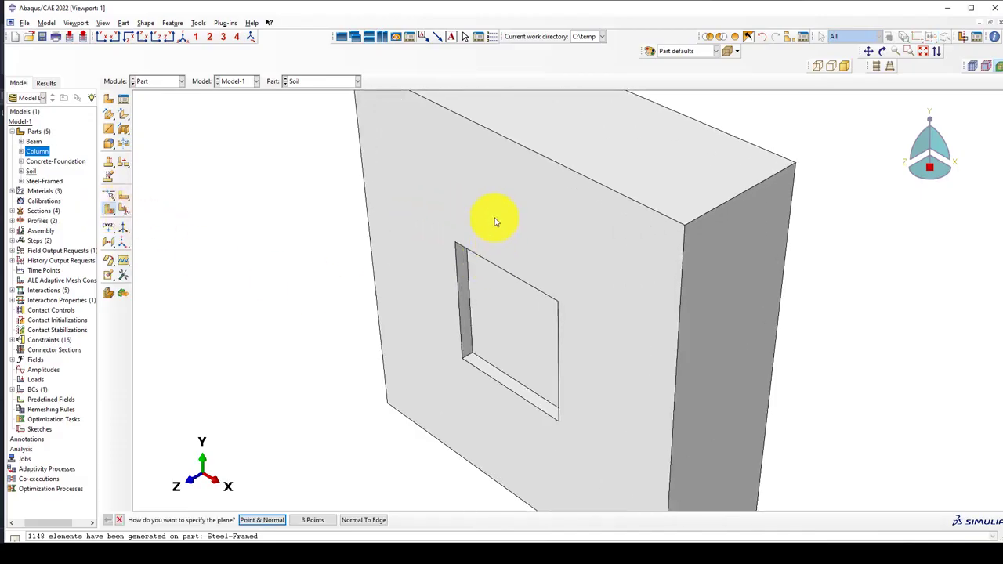
pyautogui.middleClick(496, 222)
pyautogui.scroll(2, 493, 221)
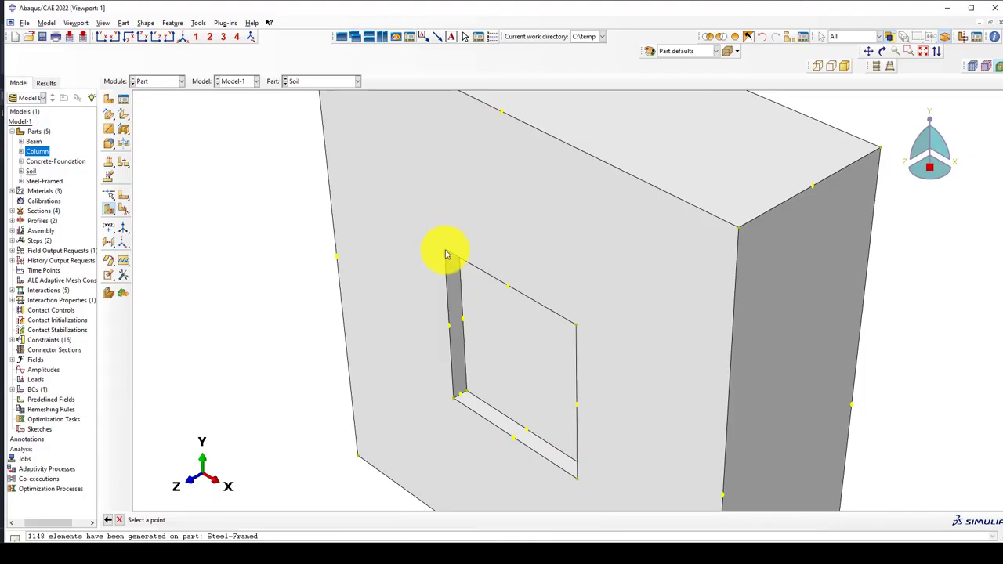
pyautogui.click(452, 259)
pyautogui.middleClick(472, 226)
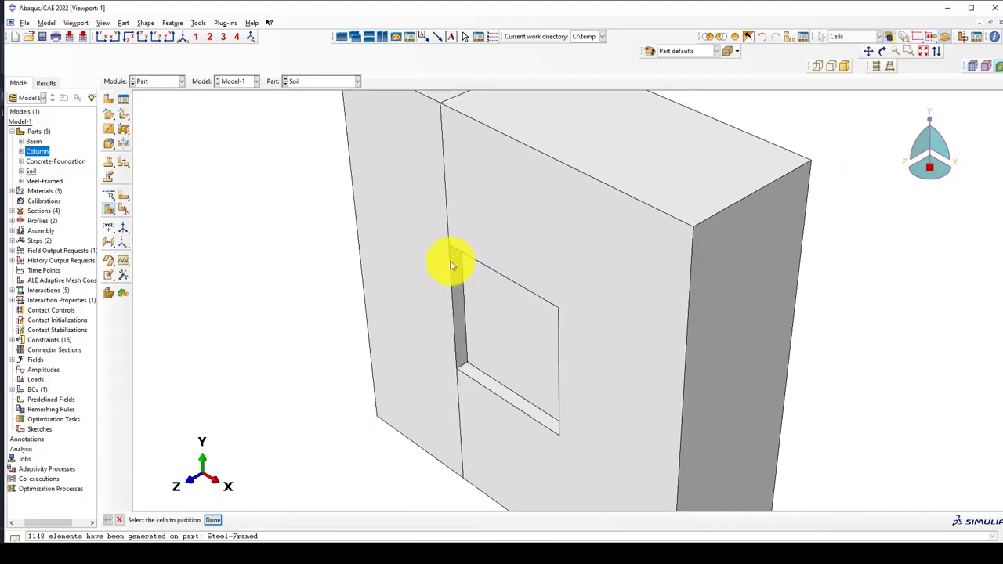
# - Partition the larger soil cell with a point-and-normal plane at the recess's +X side, normal to the X direction
pyautogui.click(501, 247)
pyautogui.middleClick(588, 245)
pyautogui.scroll(2, 587, 290)
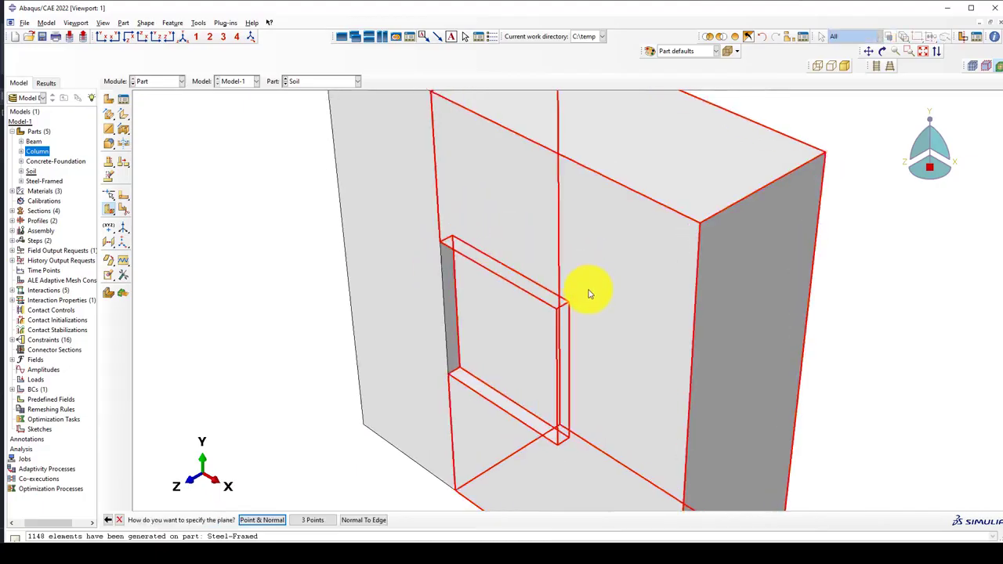
pyautogui.middleClick(576, 312)
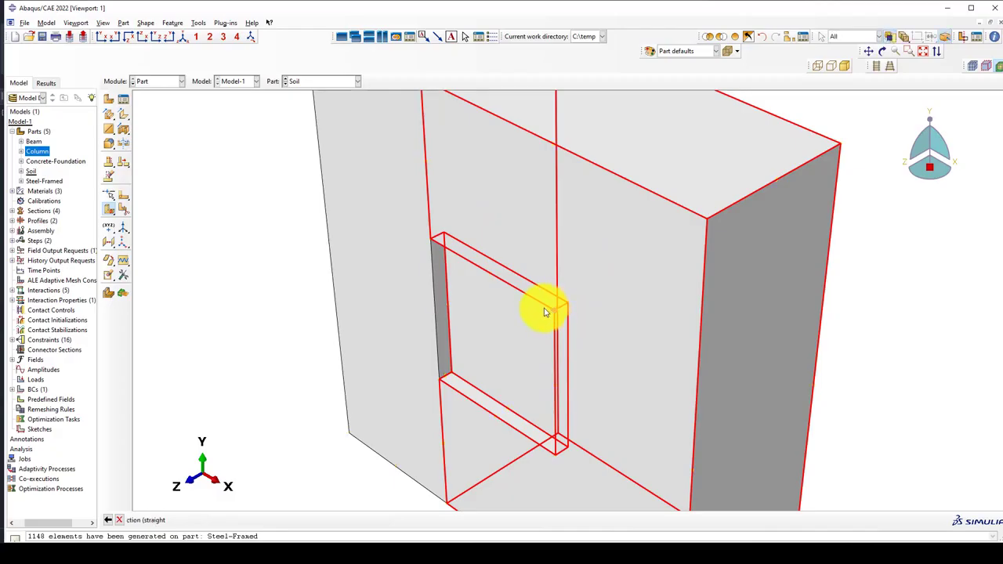
pyautogui.click(523, 265)
pyautogui.middleClick(519, 261)
pyautogui.scroll(-2, 519, 256)
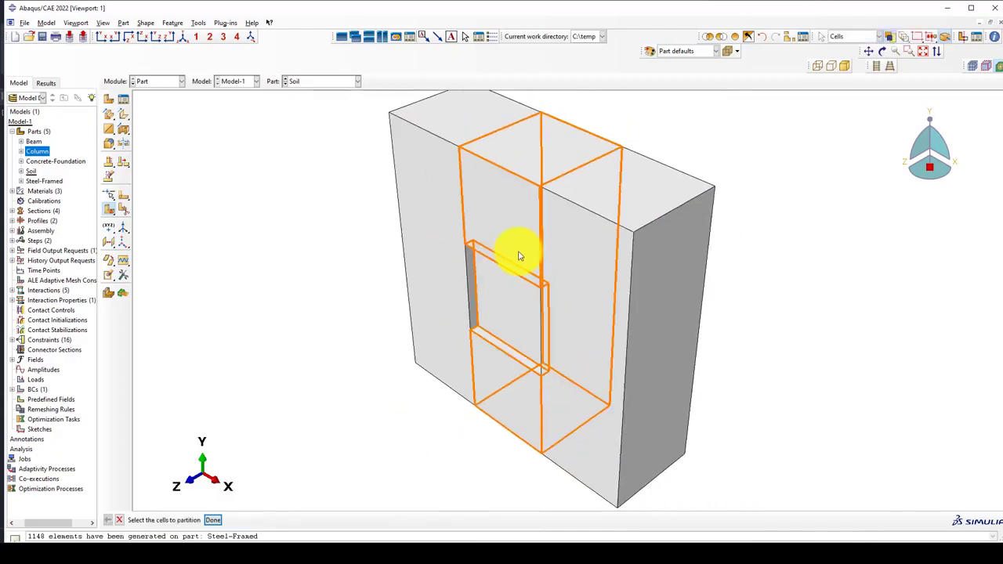
# - Partition the middle soil cell containing the recess at the recess's upper corner, with a plane normal to the recess's vertical edge
pyautogui.click(516, 237)
pyautogui.scroll(3, 510, 258)
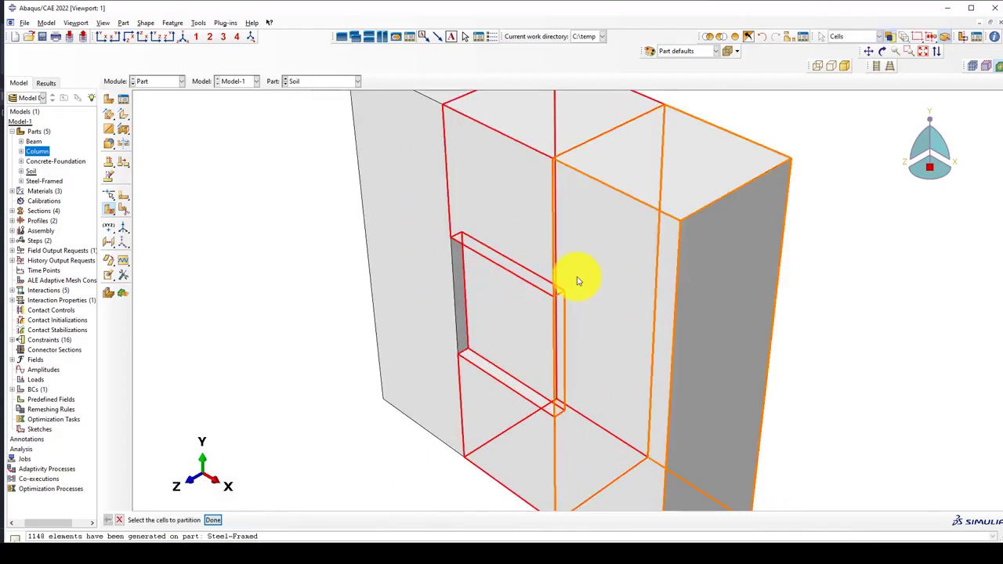
pyautogui.middleClick(469, 231)
pyautogui.scroll(1, 453, 250)
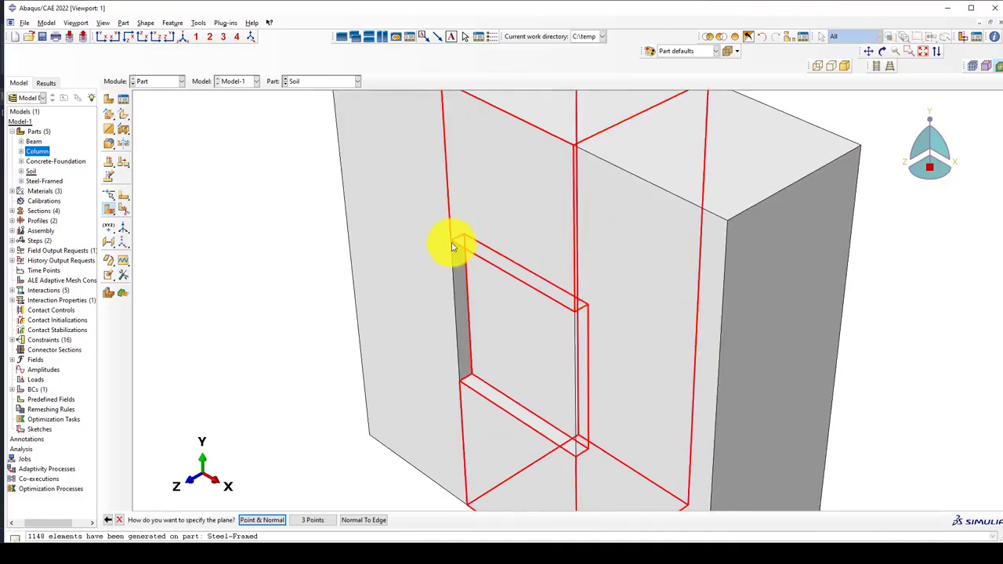
pyautogui.middleClick(455, 242)
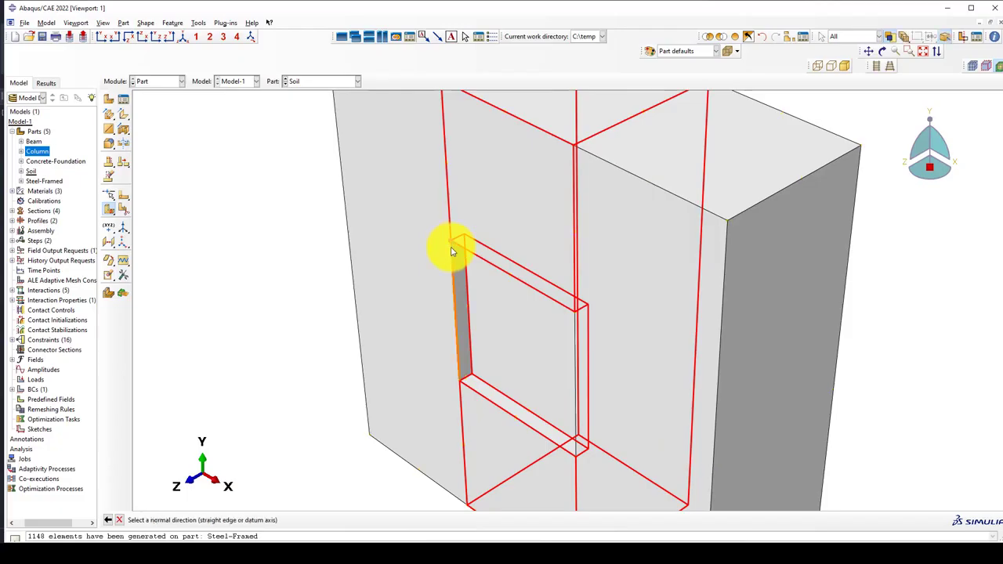
pyautogui.click(452, 251)
pyautogui.middleClick(421, 244)
pyautogui.scroll(-3, 421, 243)
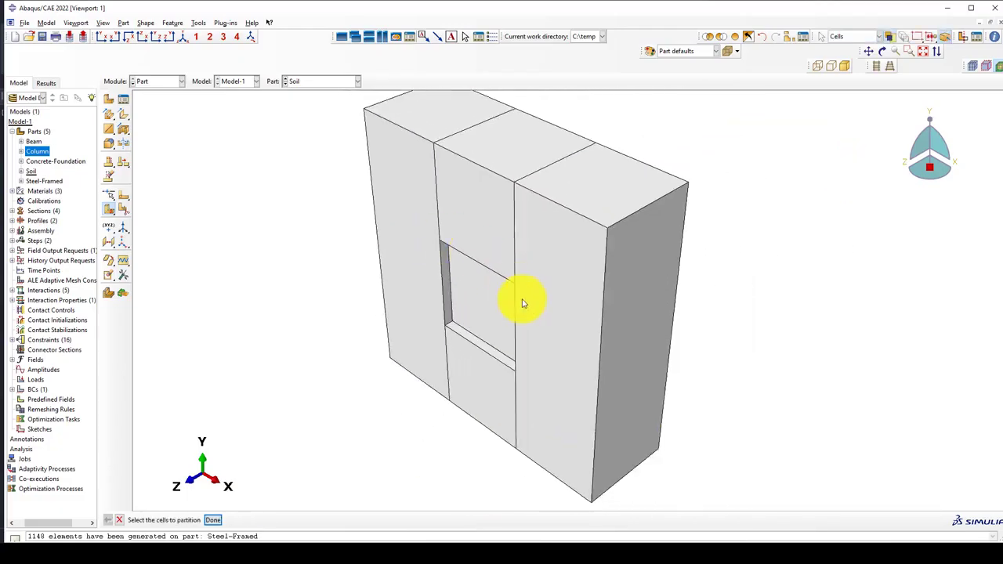
# - Try to partition the lower middle soil cell at the recess's lower corner, using the recess's lower edge as the plane normal
pyautogui.click(548, 312)
pyautogui.click(495, 396)
pyautogui.scroll(1, 461, 366)
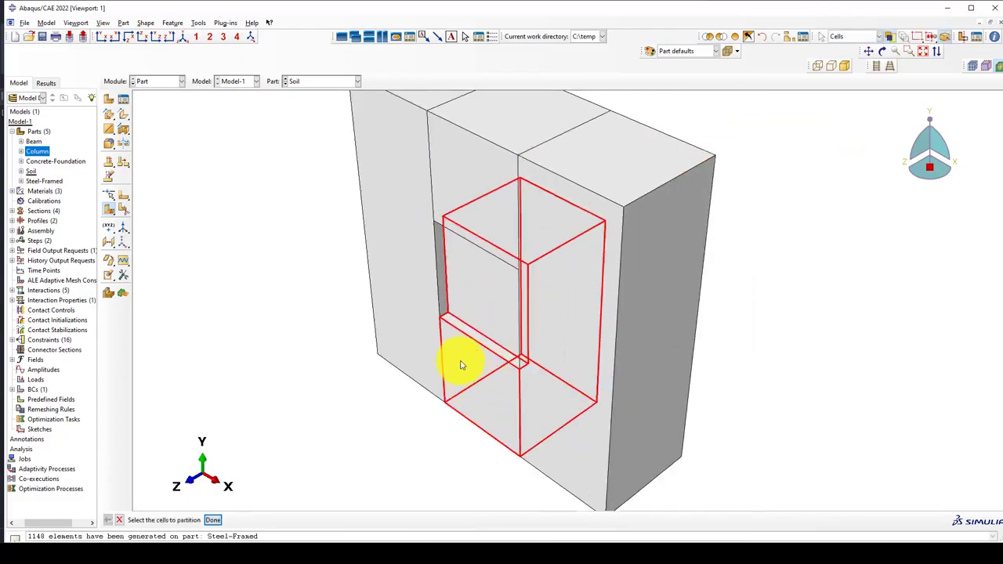
pyautogui.scroll(2, 450, 342)
pyautogui.middleClick(442, 340)
pyautogui.scroll(1, 446, 336)
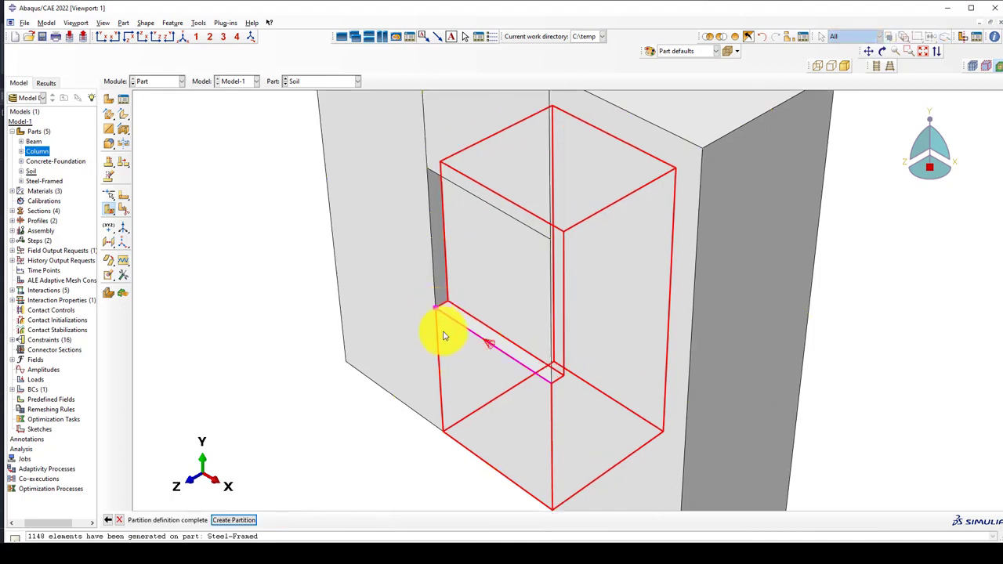
pyautogui.middleClick(443, 336)
pyautogui.click(501, 293)
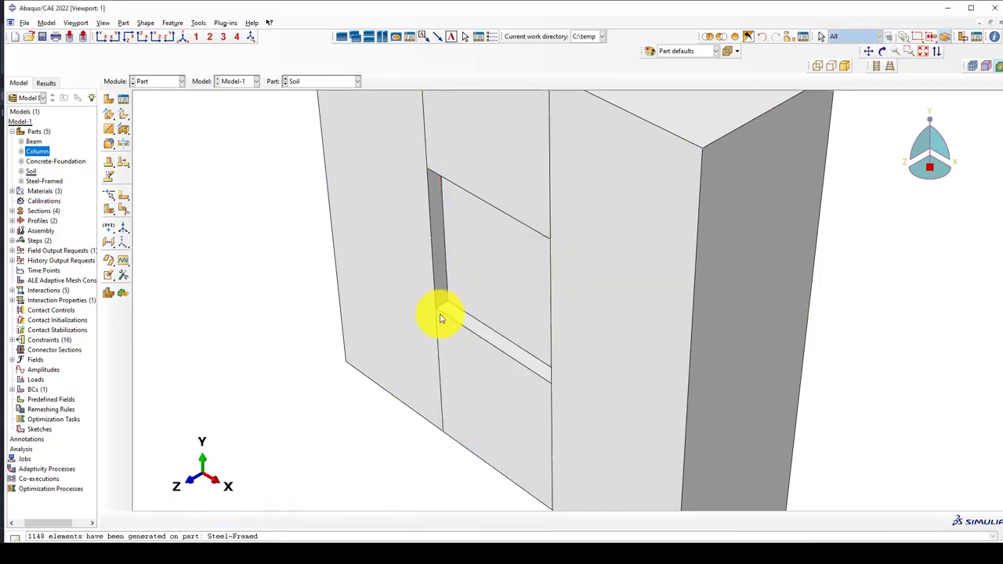
# - Partition the lower middle soil cell at the recess's lower corner, with a point-and-normal plane normal to the vertical edge
pyautogui.click(110, 209)
pyautogui.click(467, 382)
pyautogui.scroll(-1, 467, 373)
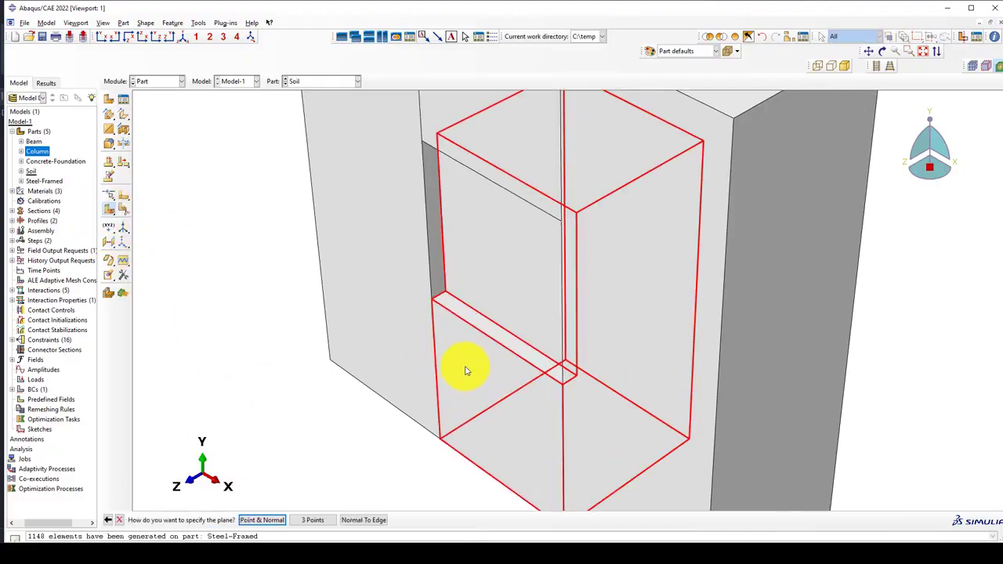
pyautogui.middleClick(467, 372)
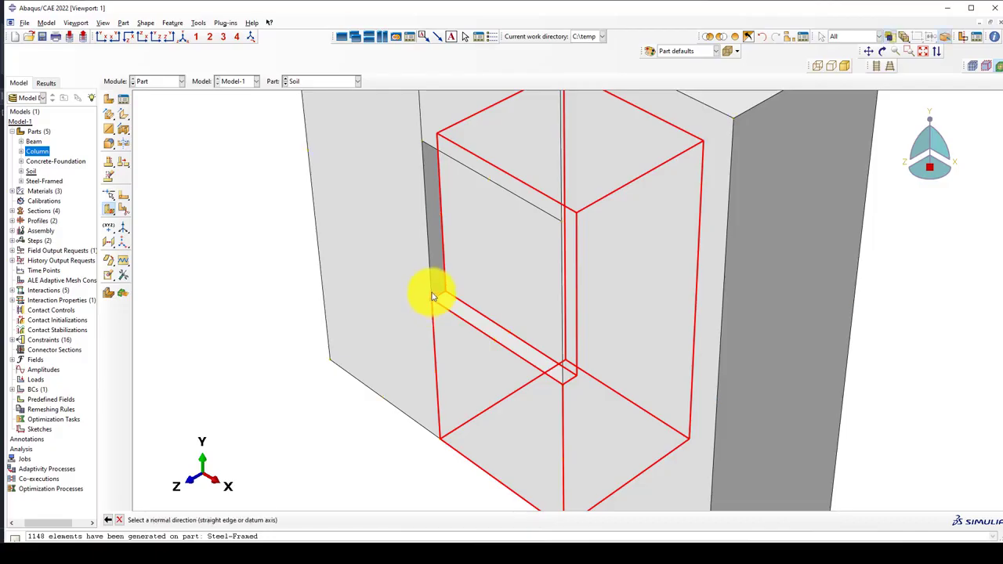
pyautogui.click(428, 307)
pyautogui.middleClick(430, 320)
# - Partition the -X side soil cell at the level of the recess's lower edge, using a plane normal to the Y direction
pyautogui.click(403, 310)
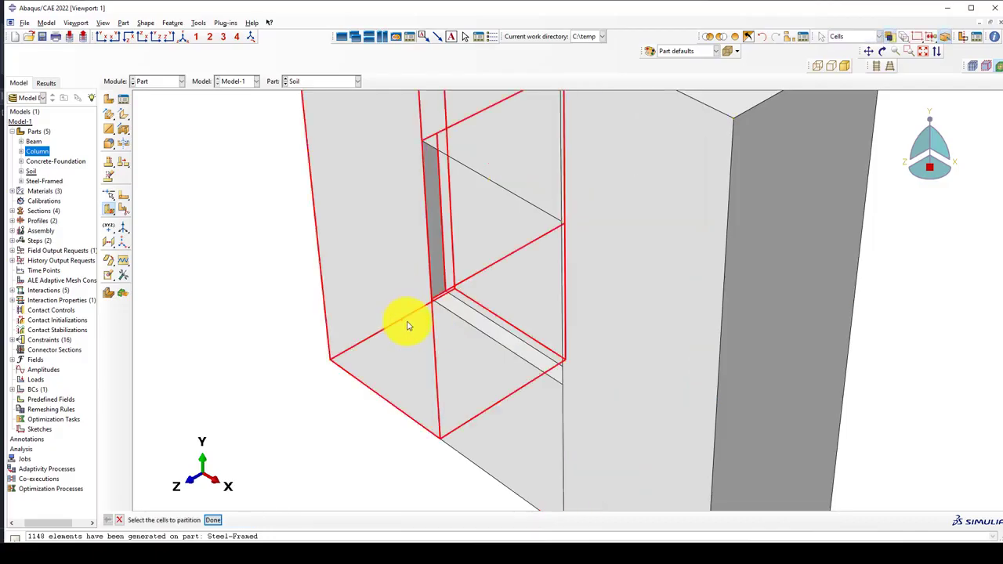
pyautogui.middleClick(417, 317)
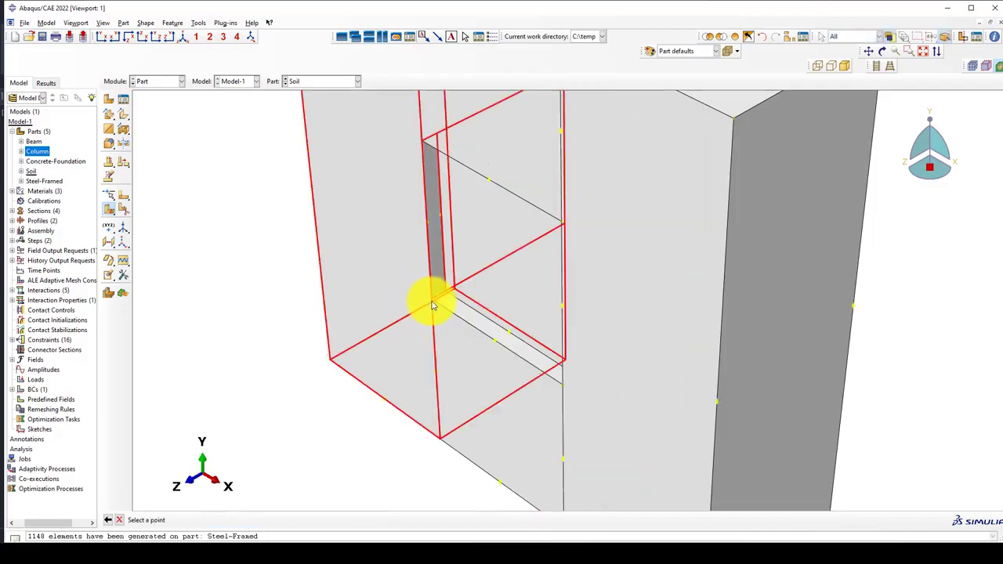
pyautogui.click(432, 292)
pyautogui.middleClick(410, 325)
pyautogui.scroll(2, 448, 399)
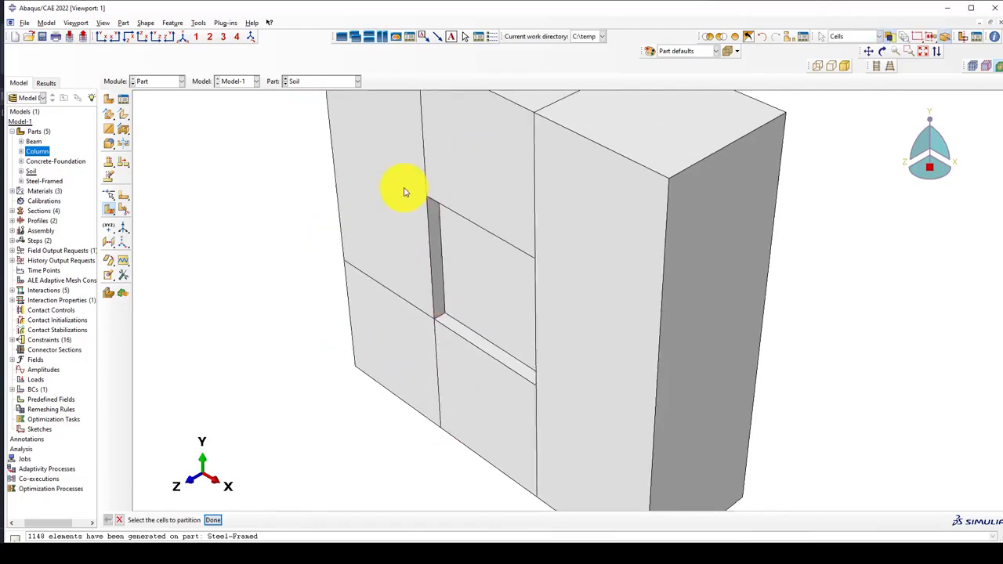
# - Partition the upper -X side soil cell at the level of the recess's upper edge, using a plane normal to the Y direction
pyautogui.click(420, 227)
pyautogui.scroll(-2, 415, 222)
pyautogui.middleClick(410, 217)
pyautogui.middleClick(438, 202)
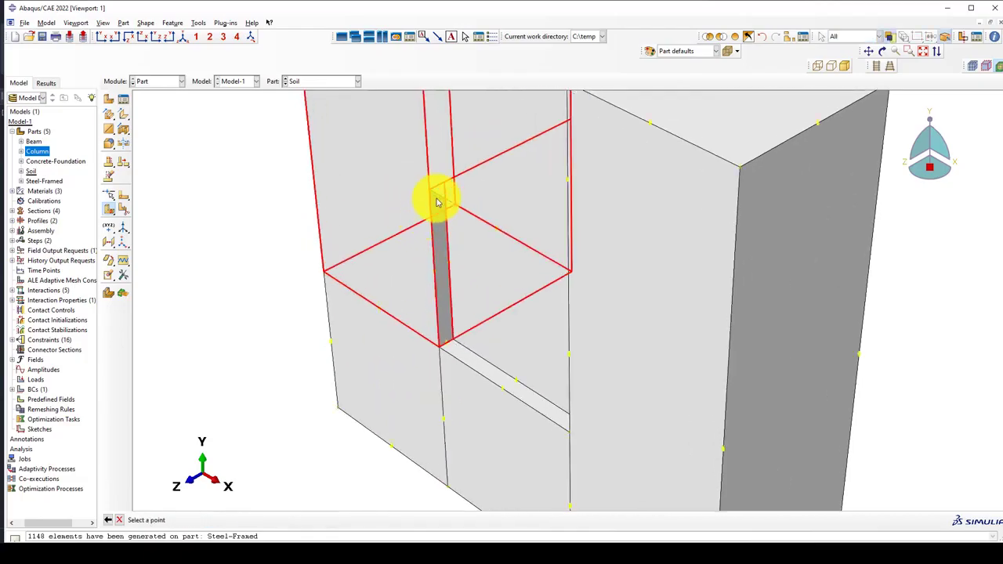
pyautogui.click(430, 204)
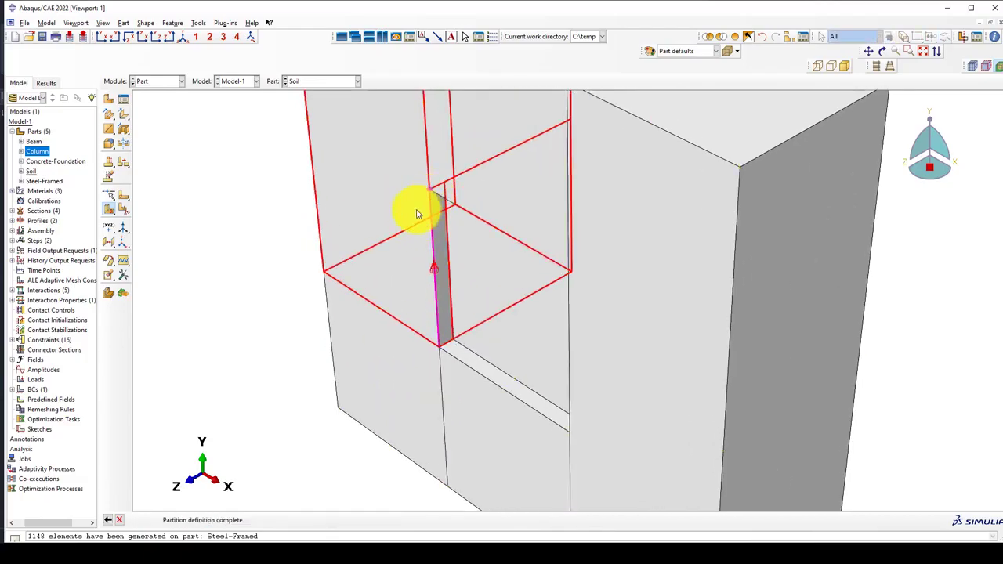
pyautogui.middleClick(413, 212)
pyautogui.scroll(3, 392, 254)
# - Partition the +X side soil cell at the level of the recess's upper edge, using a plane normal to the Y direction
pyautogui.click(602, 346)
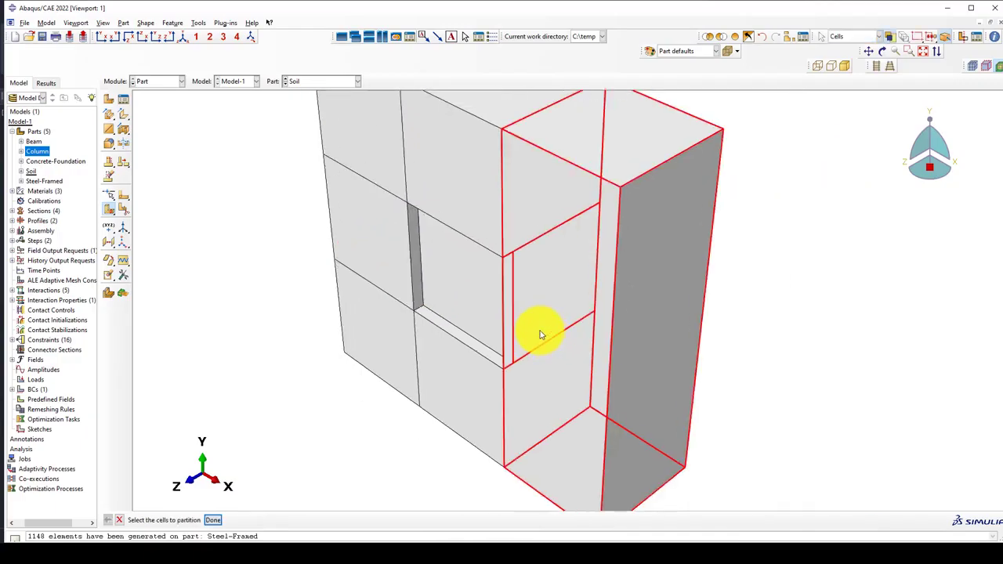
pyautogui.middleClick(533, 318)
pyautogui.scroll(-3, 524, 298)
pyautogui.middleClick(510, 282)
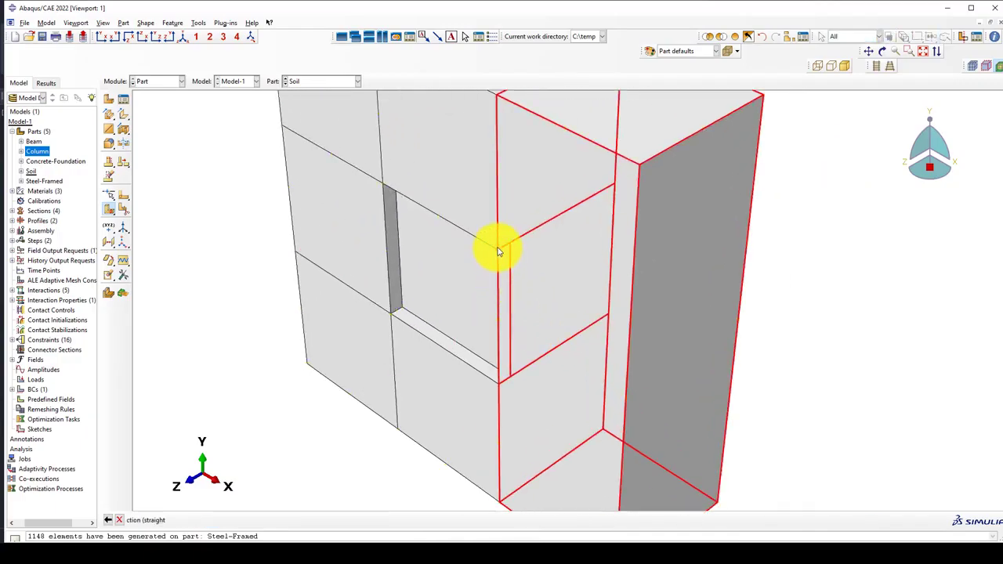
pyautogui.click(502, 249)
pyautogui.middleClick(509, 258)
pyautogui.scroll(2, 524, 259)
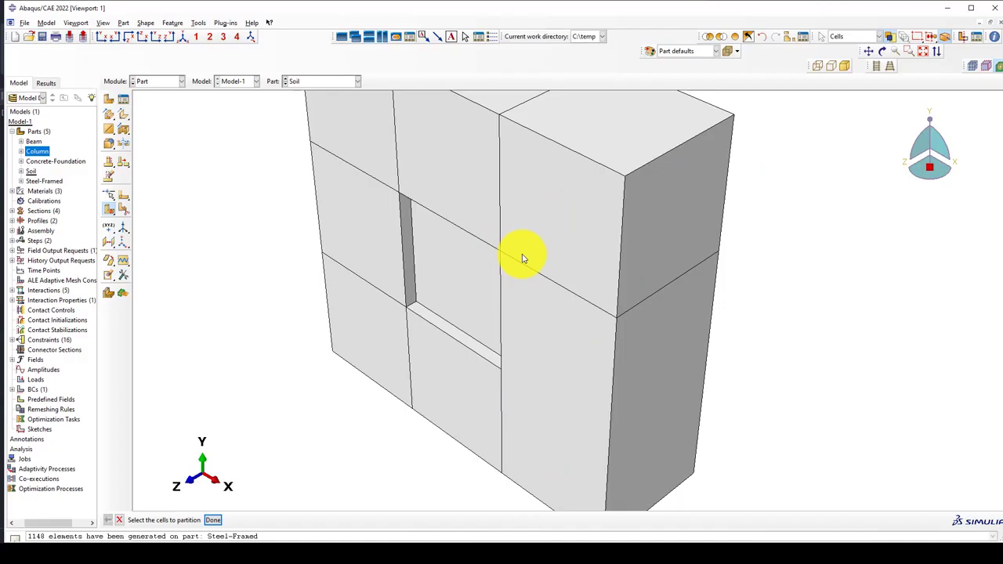
# - Partition the lower +X side soil cell at the level of the recess's lower edge, using a plane normal to the Y direction
pyautogui.click(522, 395)
pyautogui.middleClick(510, 388)
pyautogui.scroll(-3, 510, 384)
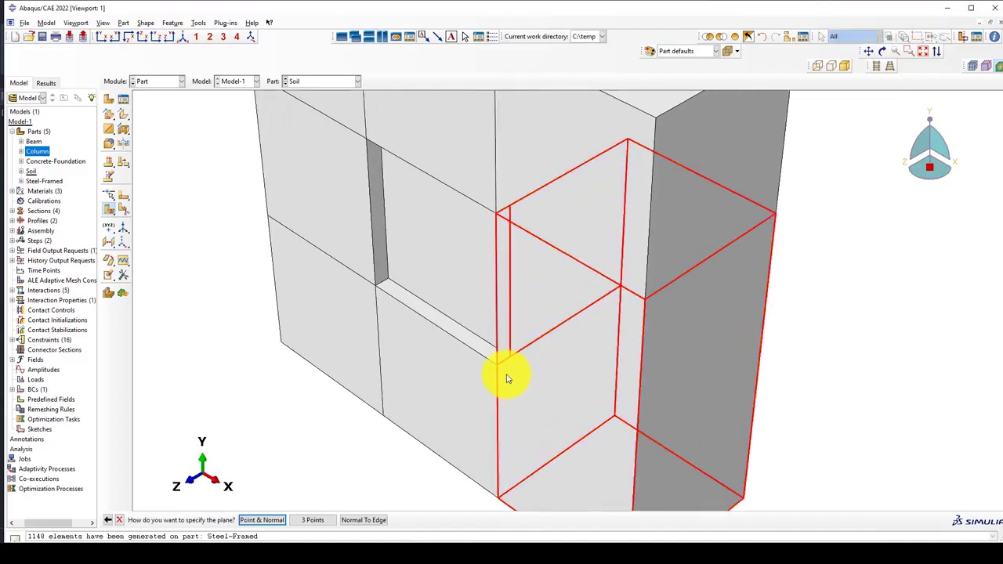
pyautogui.middleClick(504, 375)
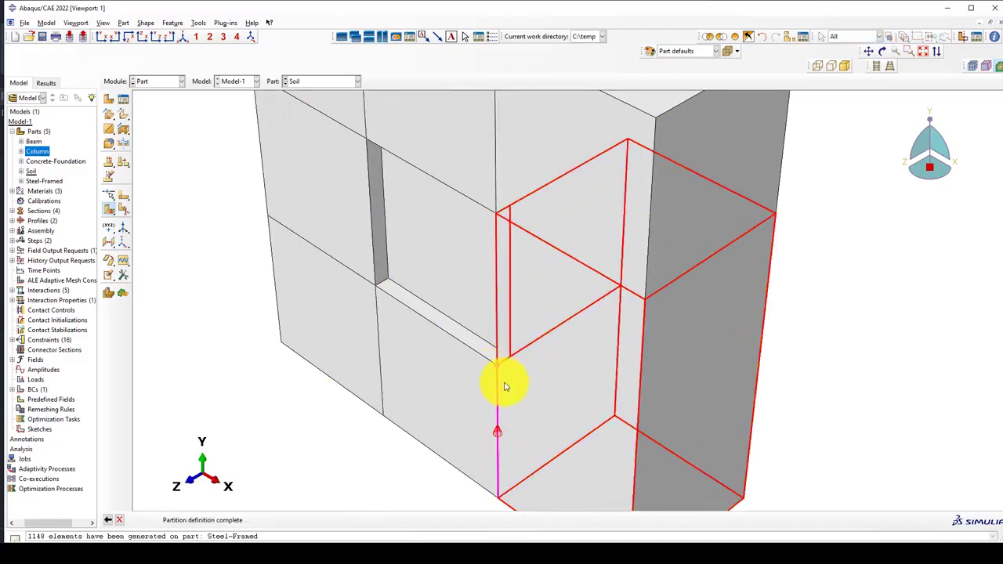
pyautogui.scroll(4, 514, 380)
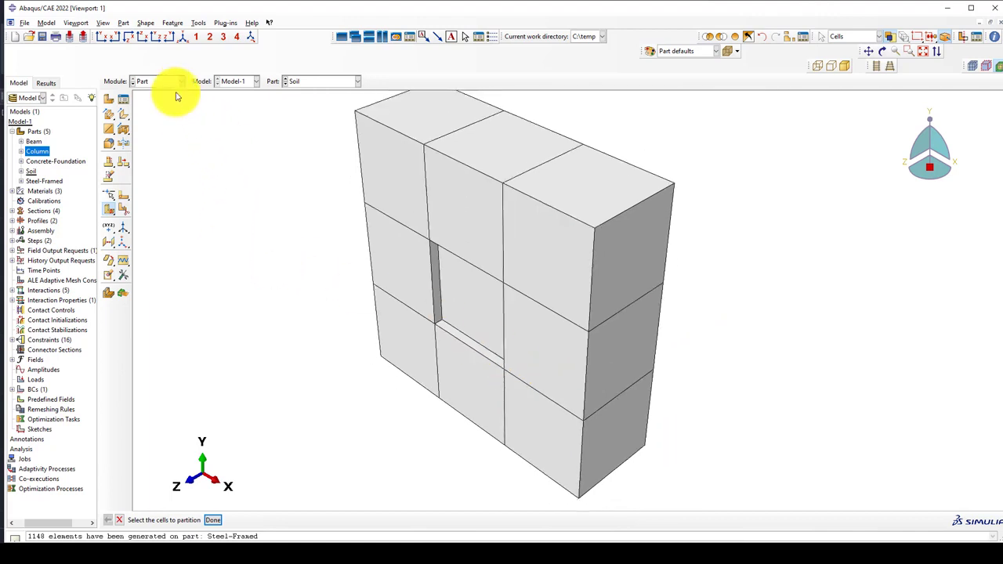
# - Return to the Mesh module and seed the Soil part with an approximate global size of 1000
pyautogui.click(169, 81)
pyautogui.click(157, 162)
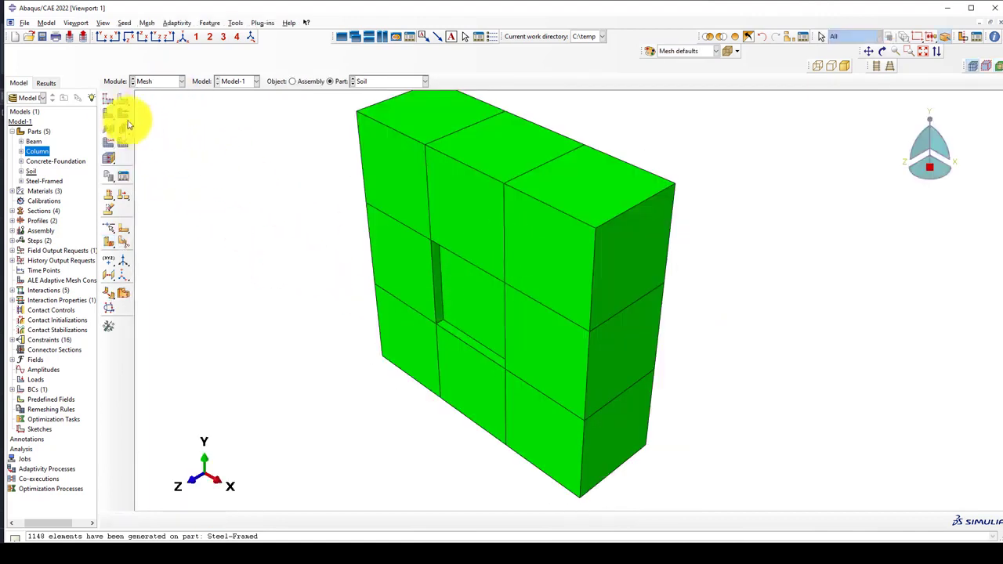
pyautogui.click(108, 99)
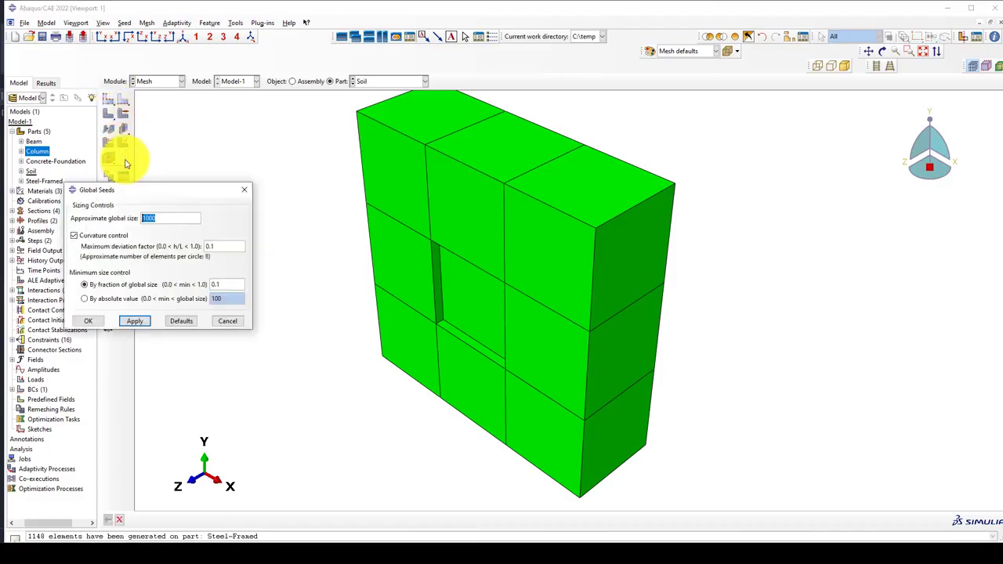
pyautogui.click(132, 320)
pyautogui.click(90, 320)
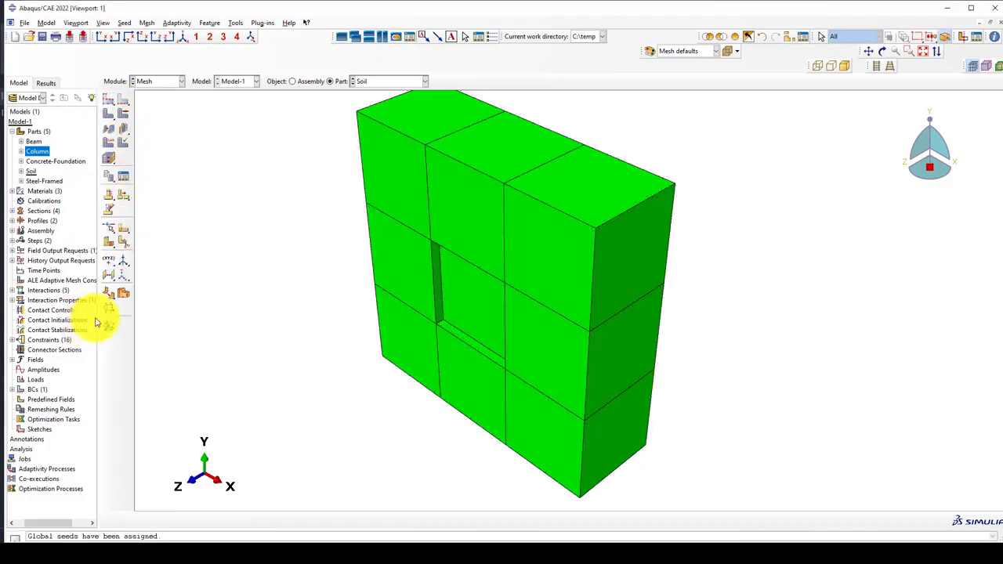
# - Generate the mesh on the Soil part and display the whole assembly
pyautogui.click(109, 117)
pyautogui.click(196, 521)
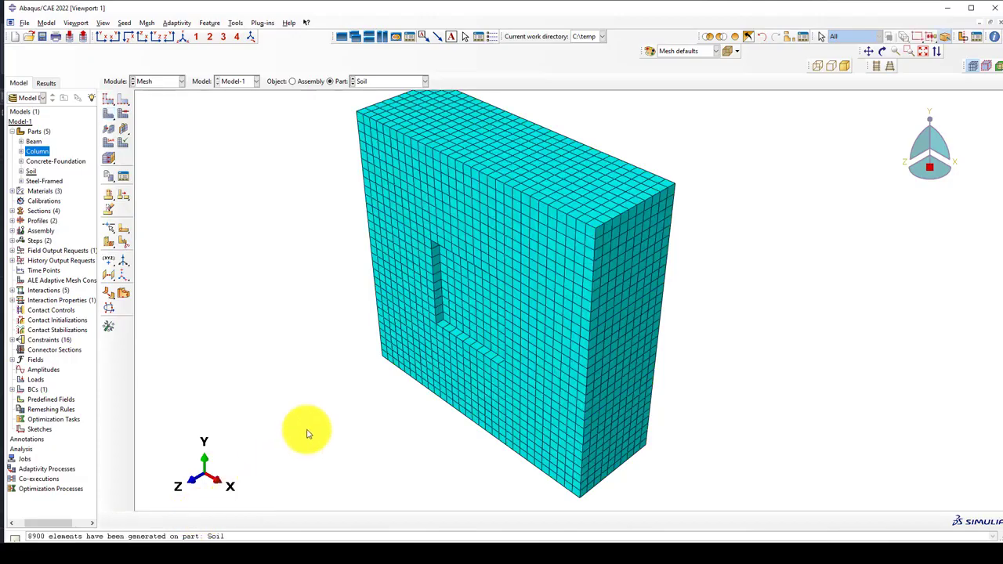
pyautogui.click(292, 81)
pyautogui.scroll(5, 494, 298)
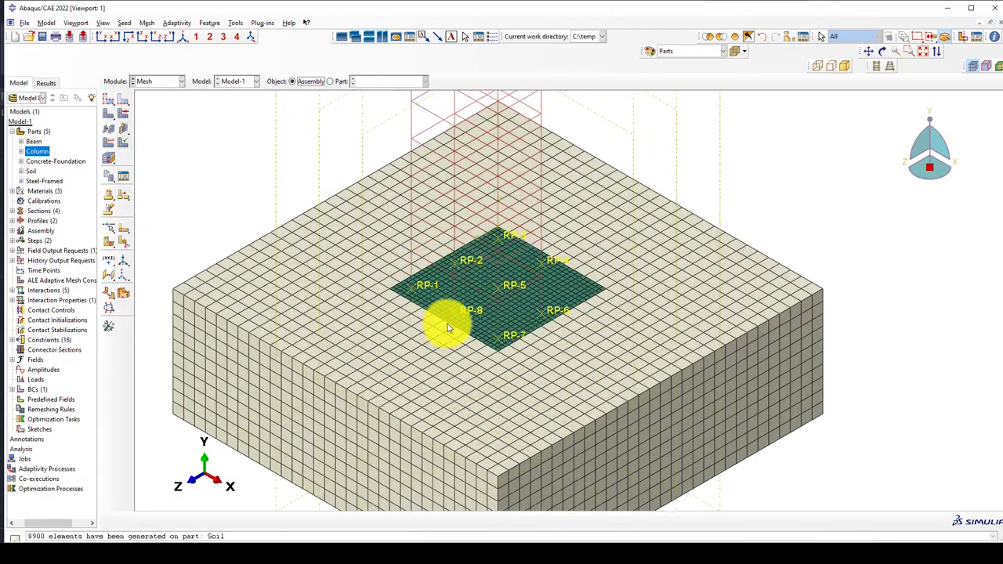
pyautogui.scroll(5, 470, 318)
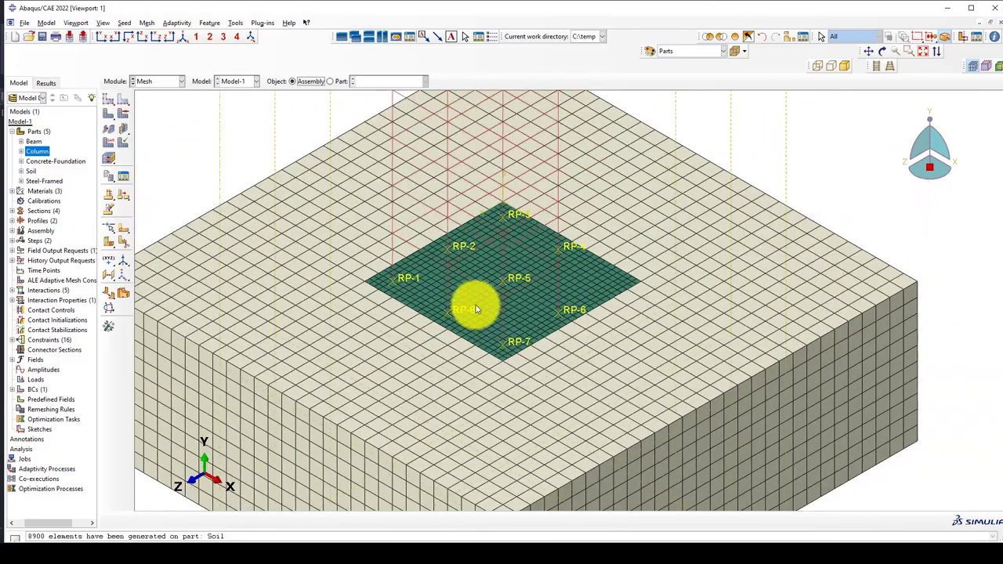
pyautogui.scroll(-5, 475, 308)
pyautogui.scroll(-2, 404, 309)
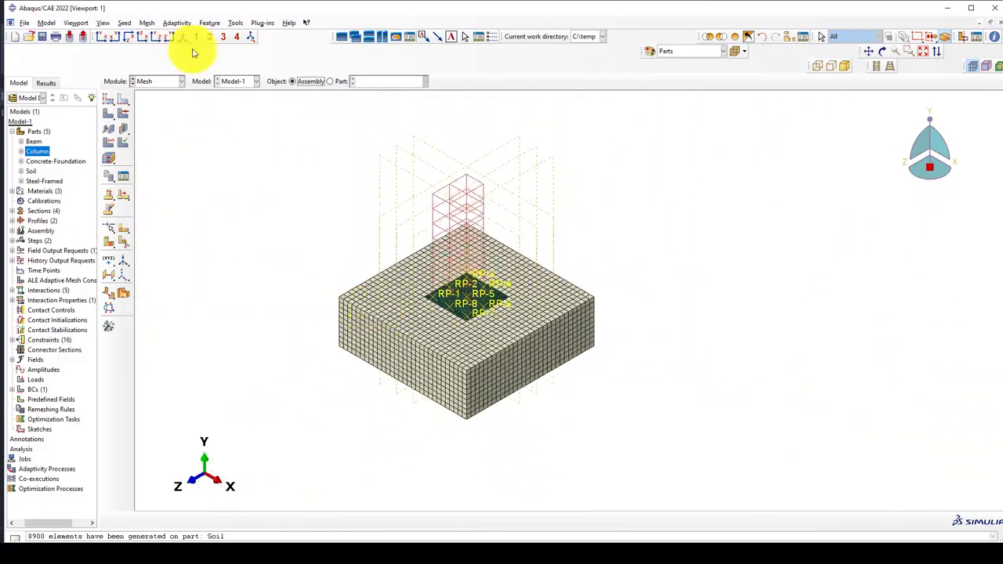
# - Hide the datum planes and the reference point labels in the assembly display
pyautogui.click(147, 22)
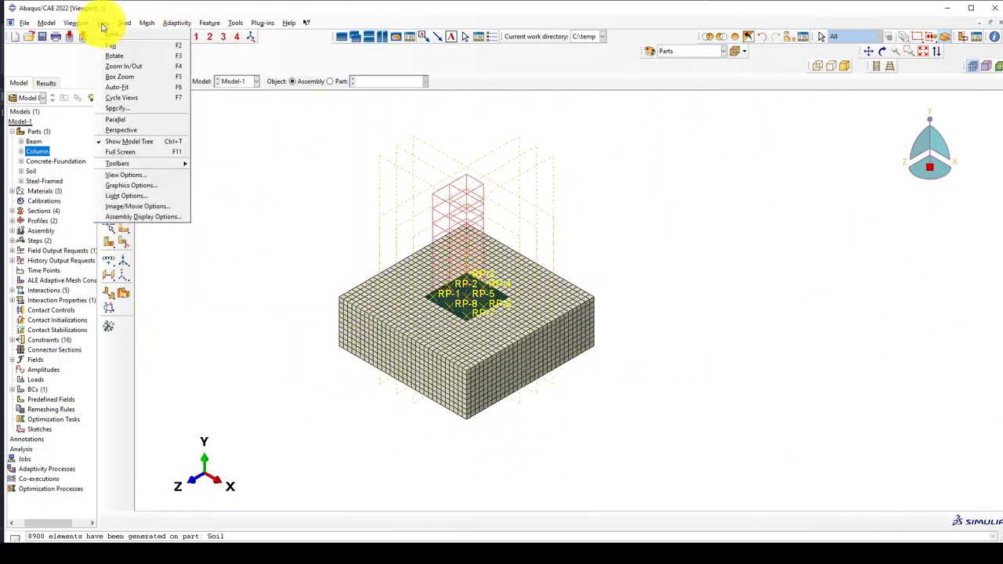
pyautogui.moveTo(125, 23)
pyautogui.click(149, 217)
pyautogui.click(105, 90)
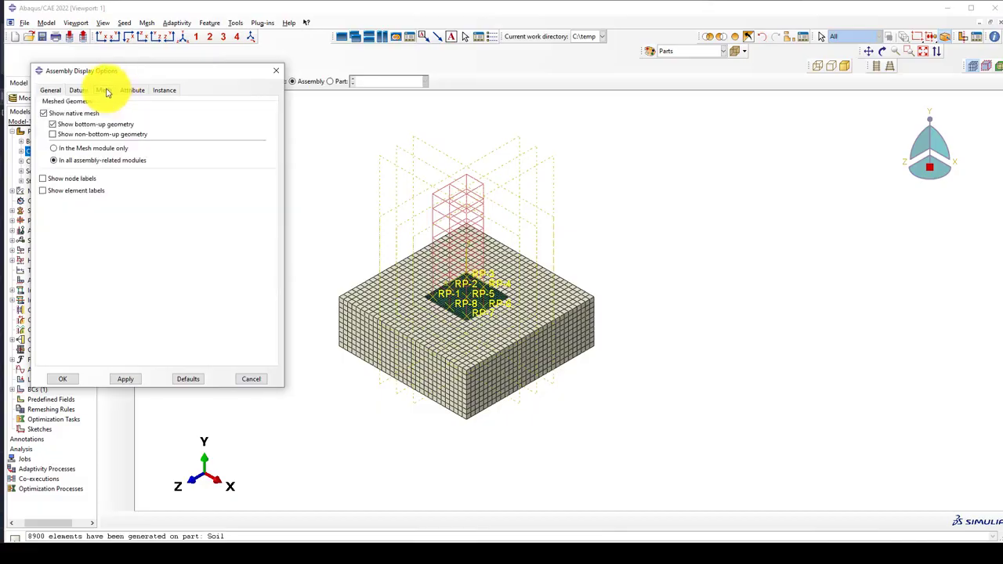
pyautogui.click(78, 90)
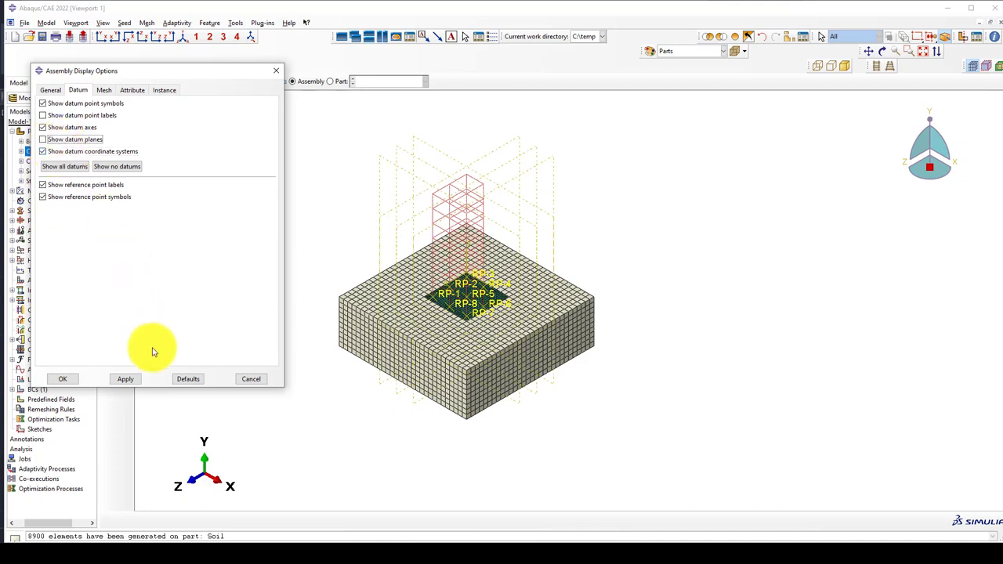
pyautogui.click(127, 381)
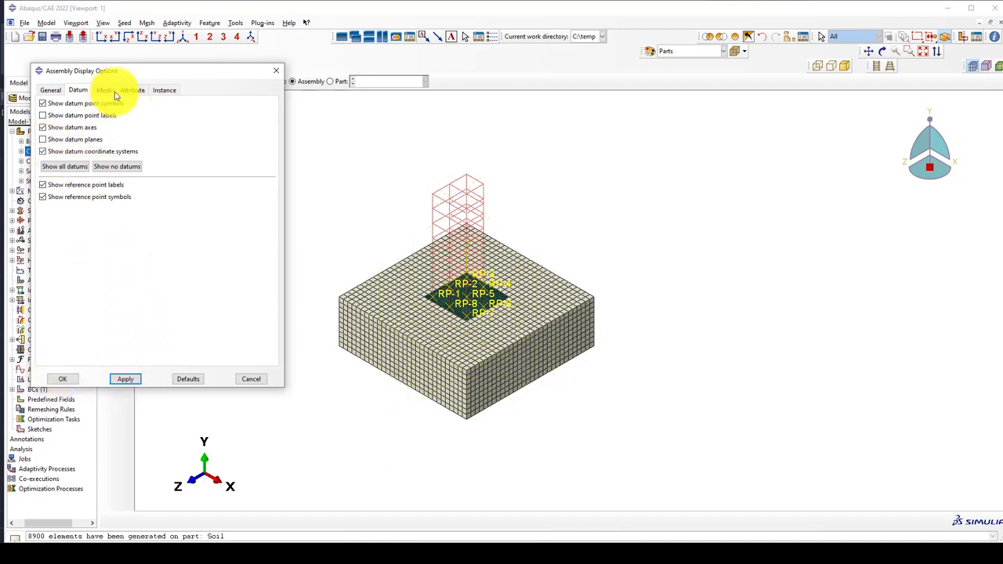
pyautogui.click(61, 188)
pyautogui.click(124, 379)
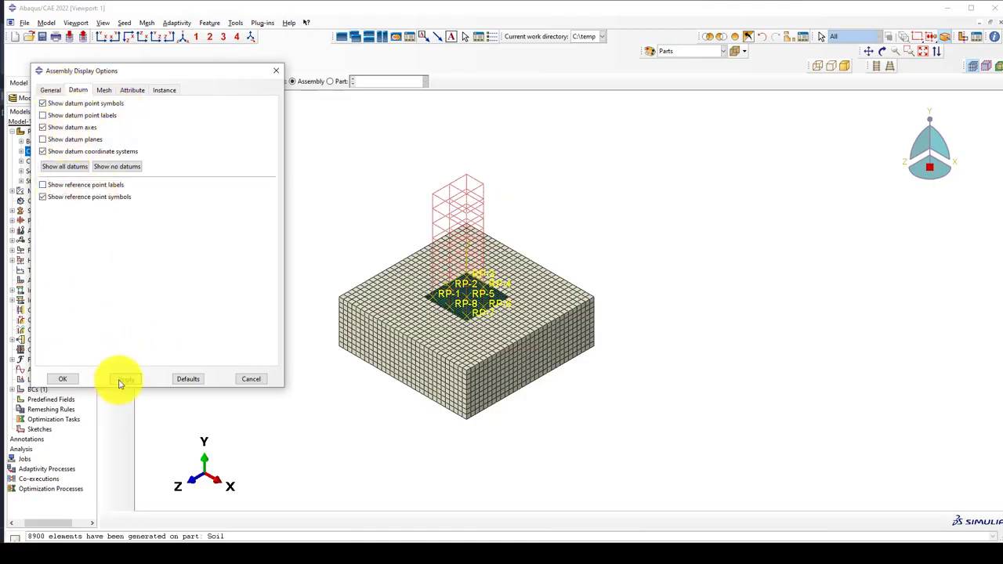
pyautogui.click(64, 379)
pyautogui.scroll(2, 435, 276)
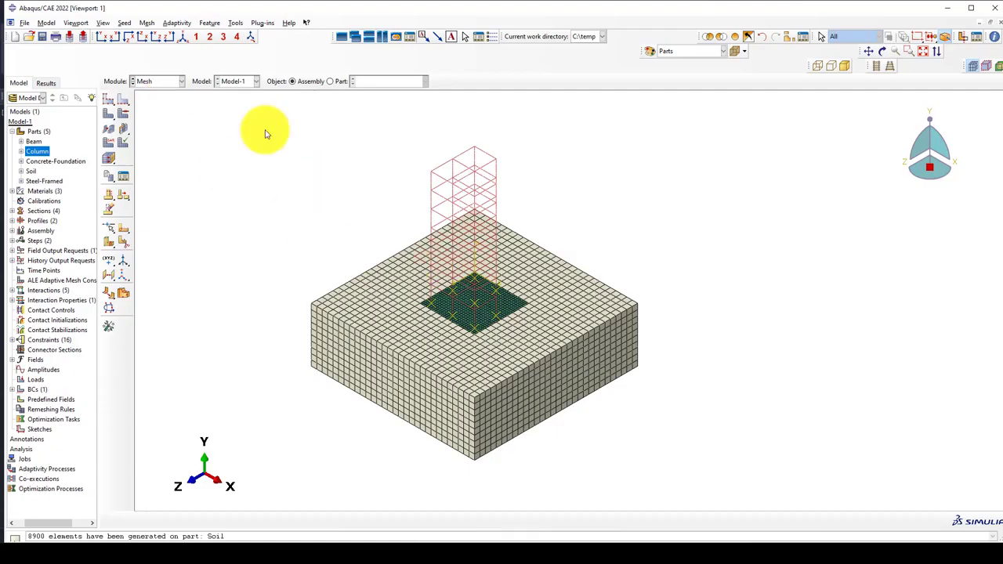
# - Switch to the Job module and open the Job Manager, placing it clear of the model
pyautogui.click(107, 22)
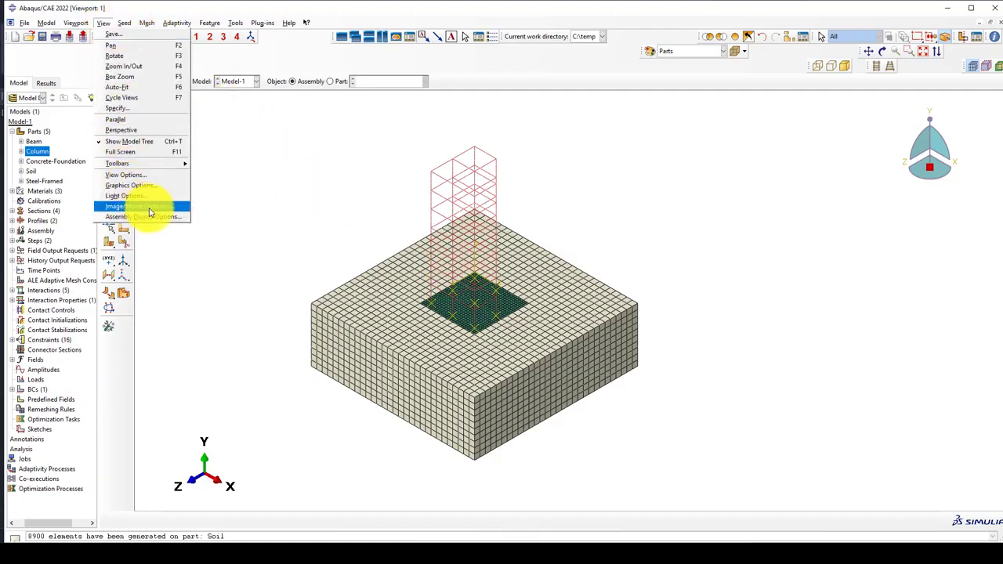
pyautogui.click(134, 79)
pyautogui.click(148, 82)
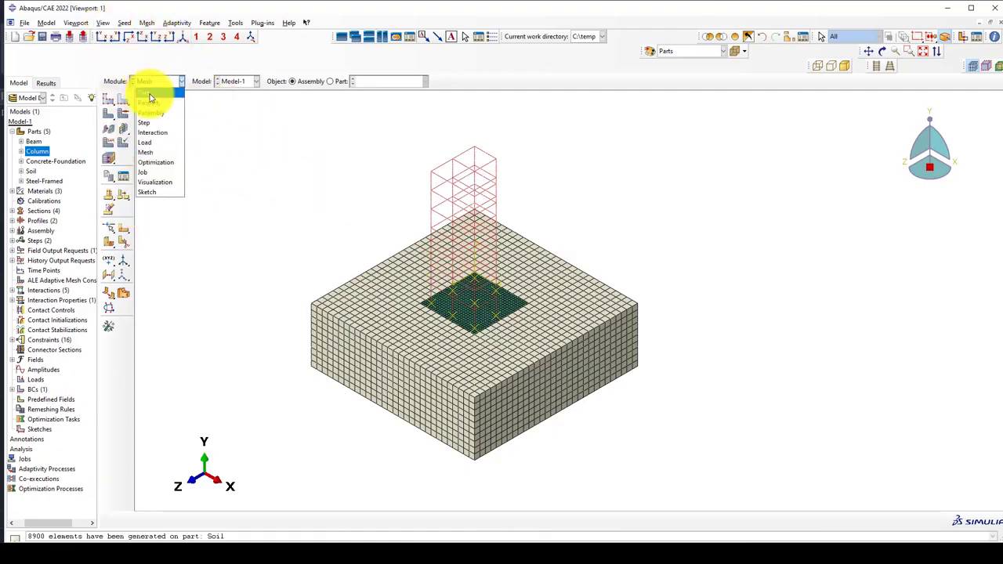
pyautogui.click(159, 171)
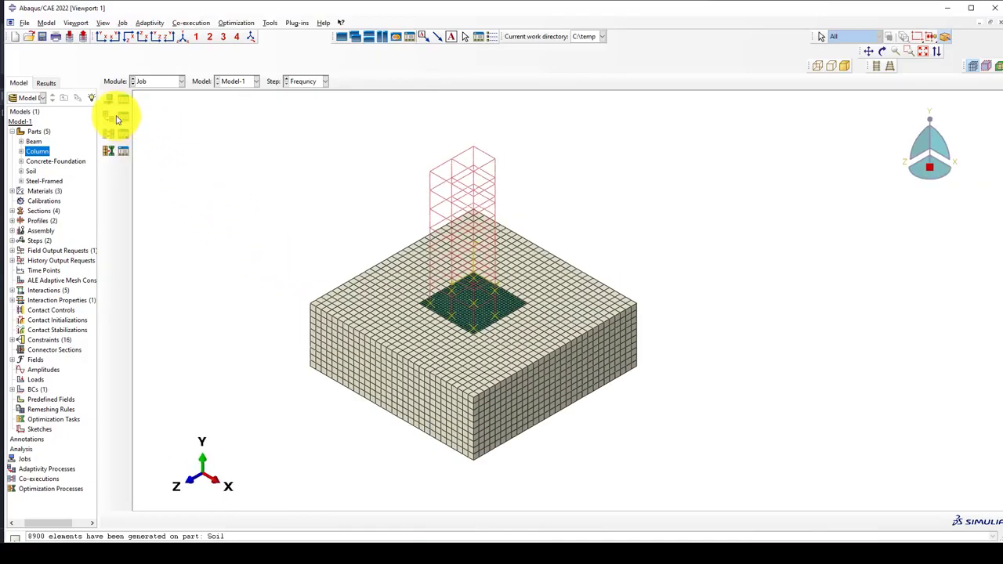
pyautogui.click(123, 99)
pyautogui.moveTo(398, 251); pyautogui.dragTo(256, 189)
# - Create a full analysis job named Modal for Model-1, keeping the default settings, and submit it
pyautogui.scroll(-3, 750, 253)
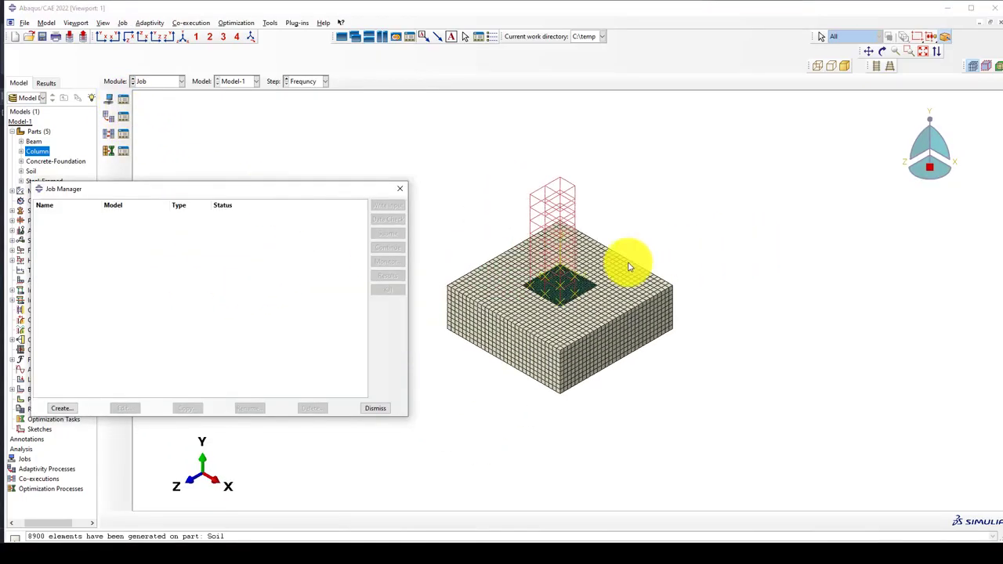
pyautogui.scroll(3, 541, 305)
pyautogui.scroll(3, 531, 313)
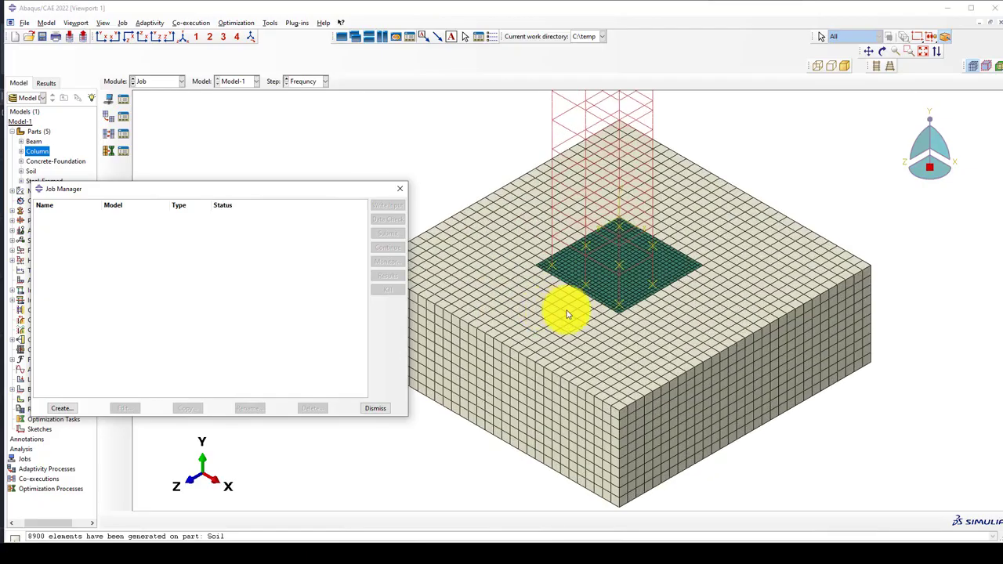
pyautogui.scroll(-2, 564, 310)
pyautogui.scroll(3, 533, 344)
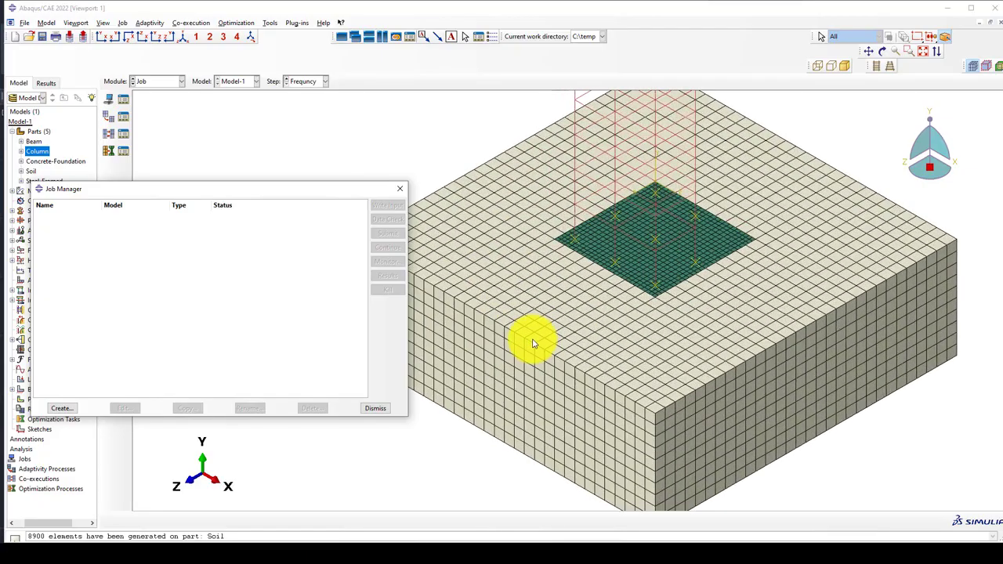
pyautogui.scroll(-2, 533, 341)
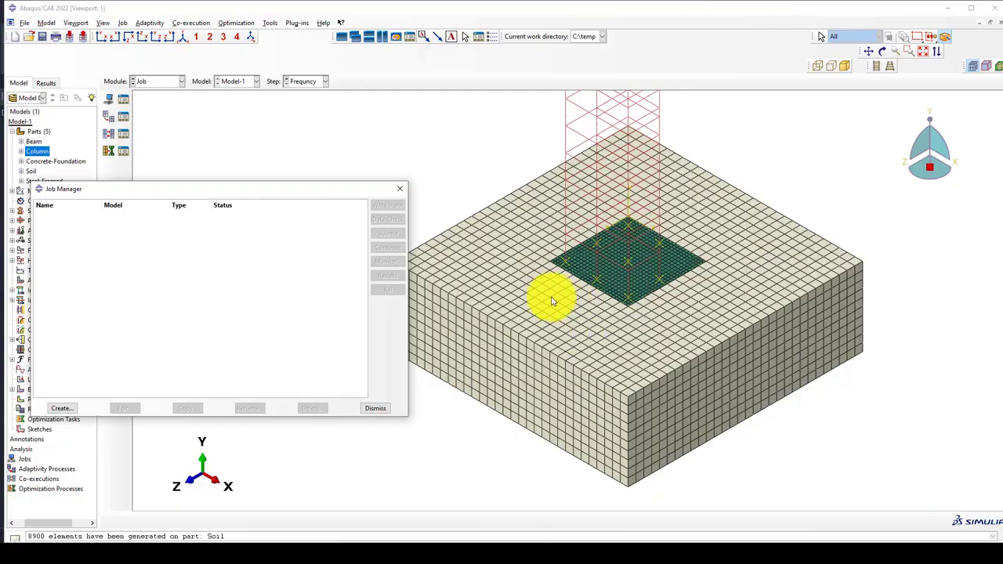
pyautogui.scroll(-2, 574, 293)
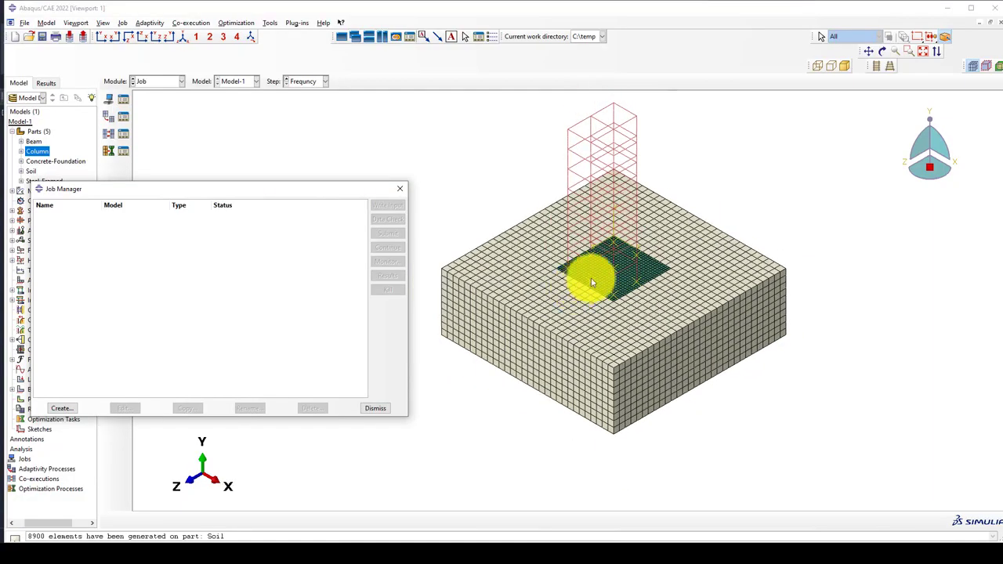
pyautogui.click(63, 409)
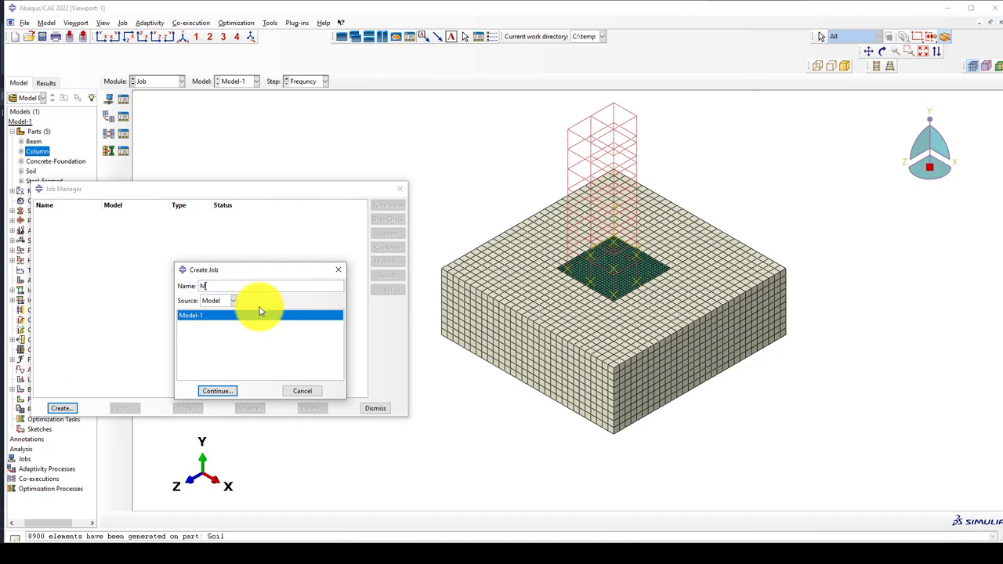
pyautogui.click(217, 391)
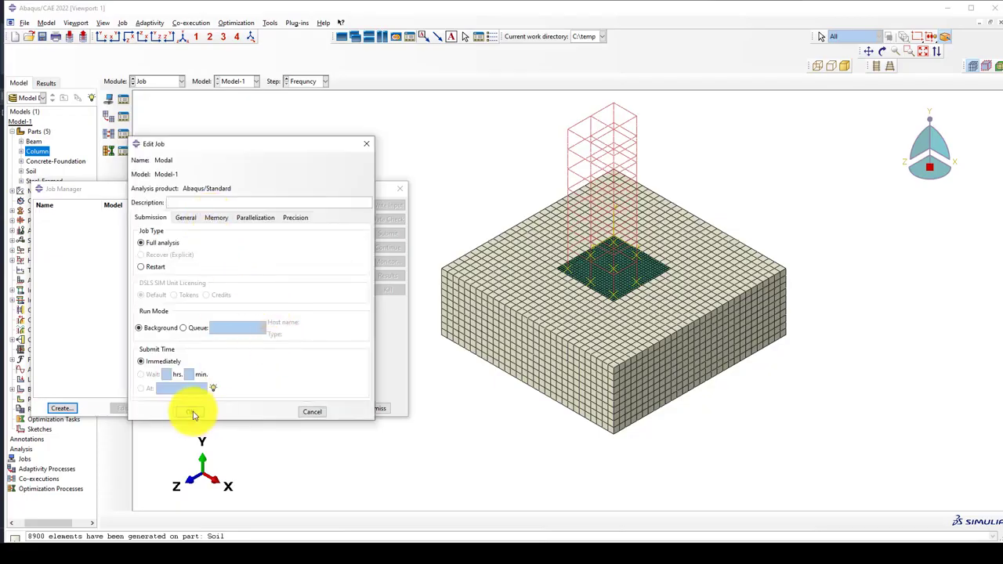
pyautogui.click(191, 412)
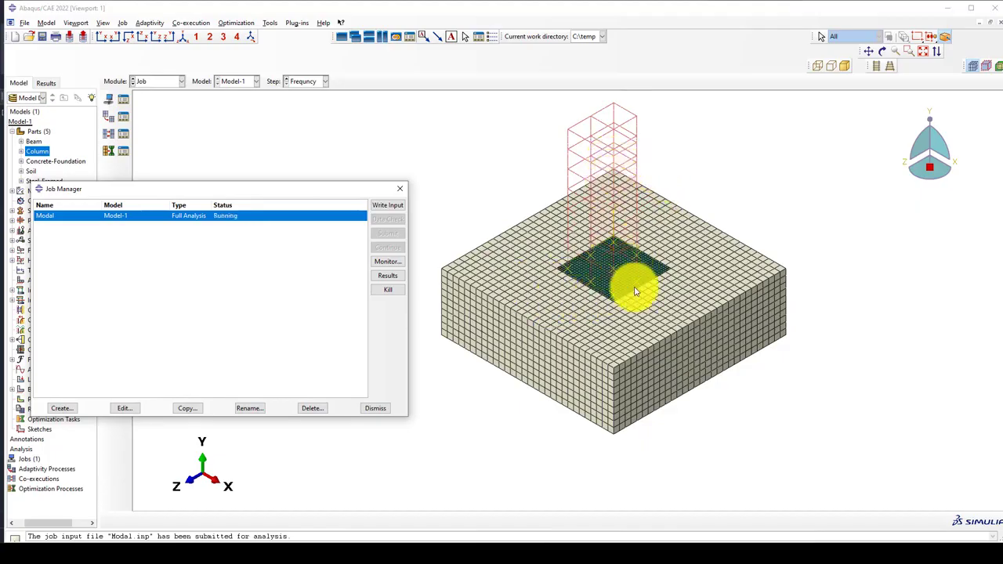
# - Monitor the Modal job's progress until the analysis ends, and close its monitor
pyautogui.scroll(2, 630, 282)
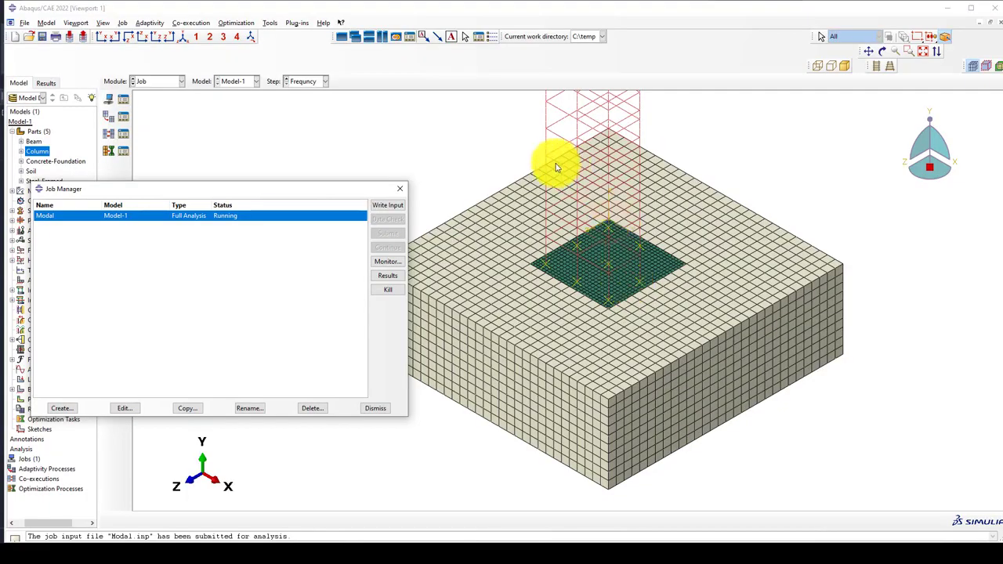
pyautogui.click(388, 265)
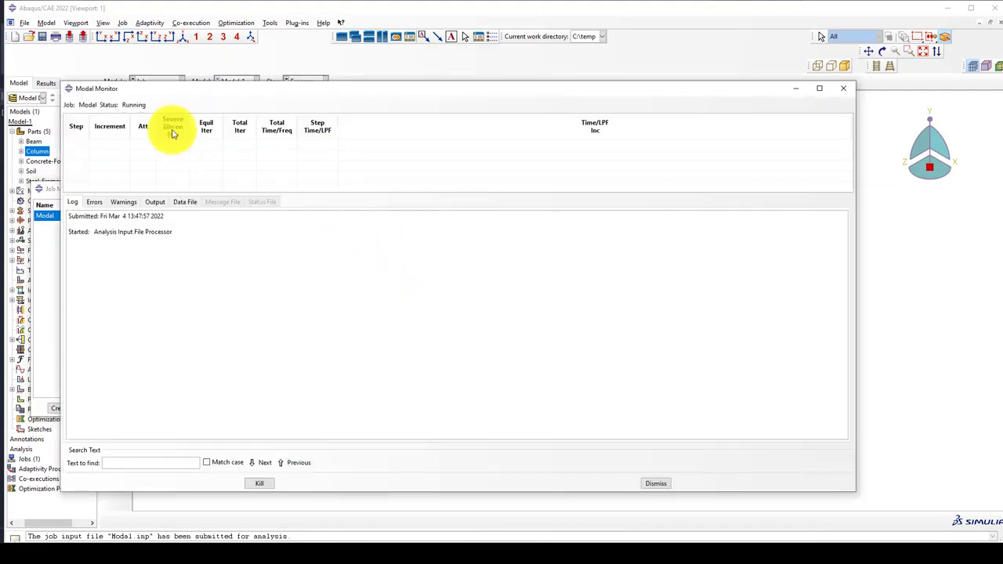
pyautogui.click(797, 91)
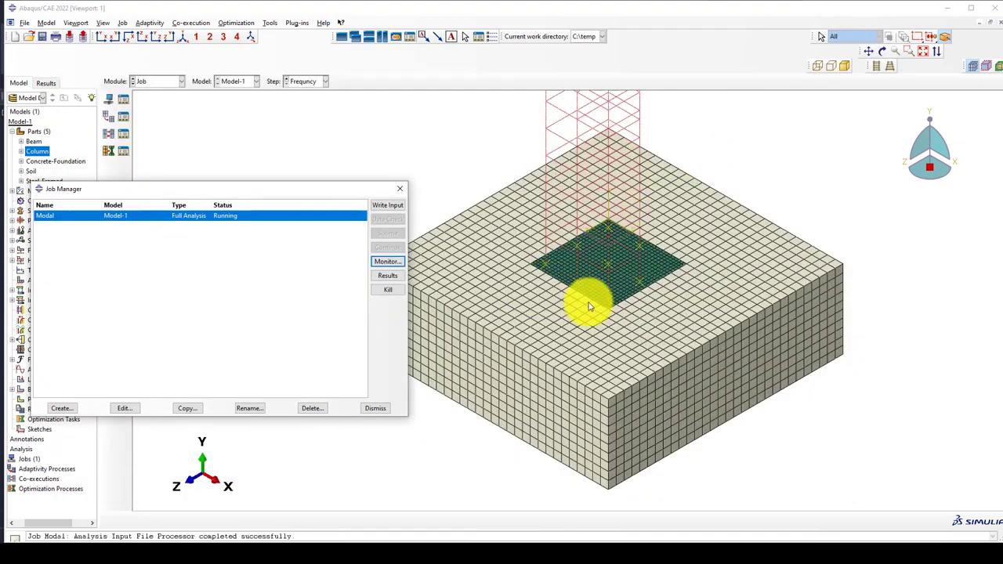
pyautogui.scroll(-1, 590, 306)
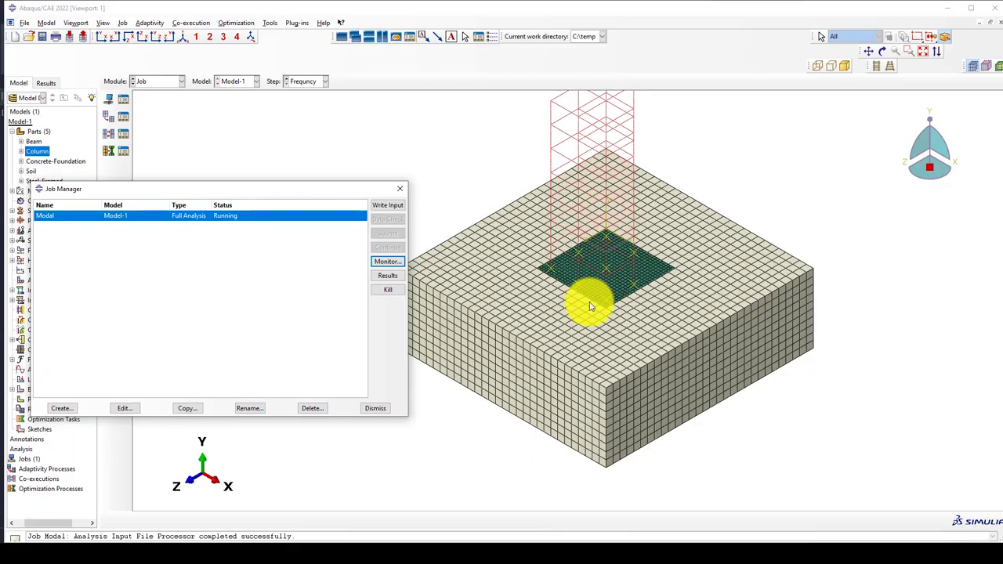
pyautogui.click(971, 8)
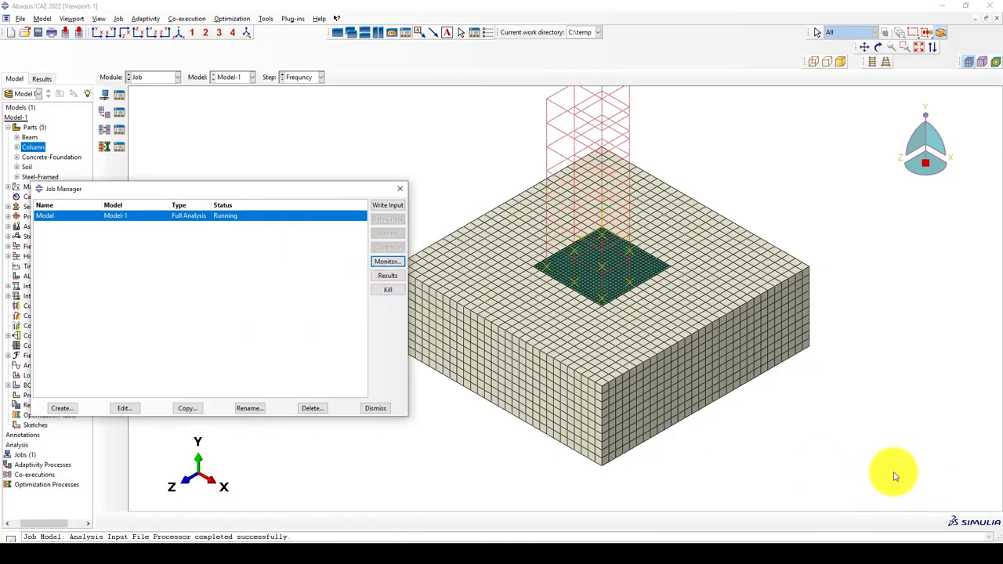
pyautogui.moveTo(729, 539)
pyautogui.click(749, 522)
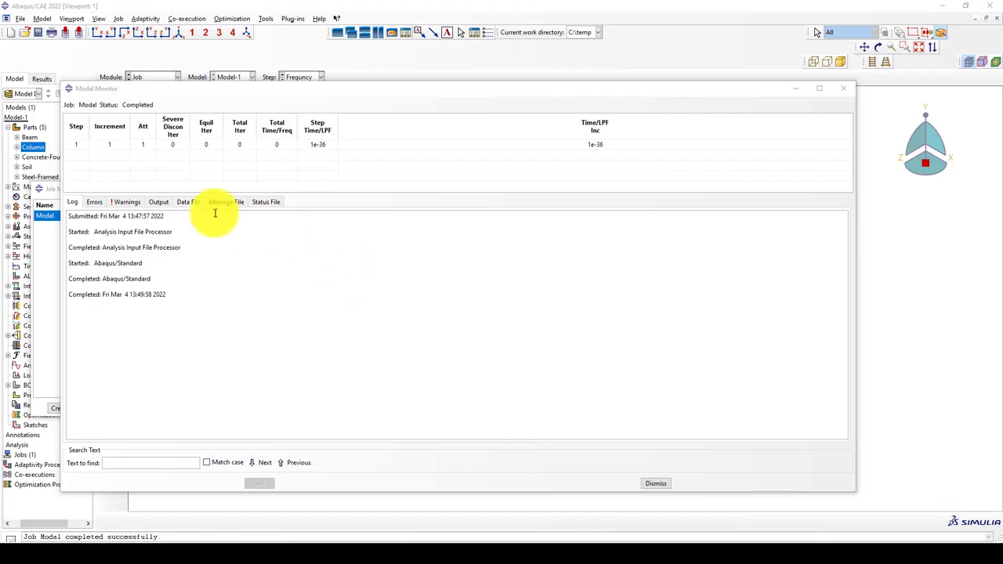
pyautogui.click(843, 88)
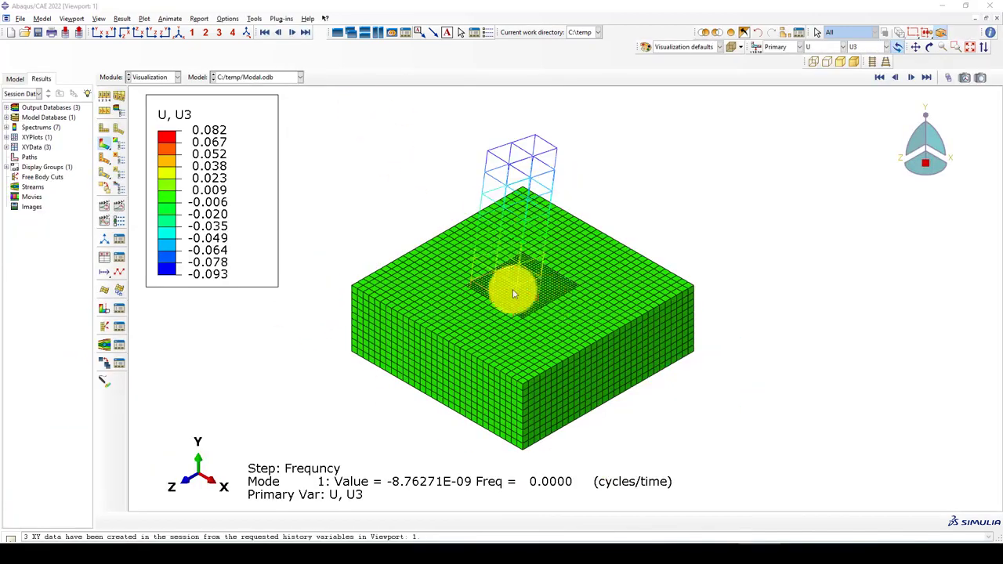
# - Set the deformation scale factor of the Modal results plot to Uniform in the common plot options
pyautogui.scroll(-2, 513, 287)
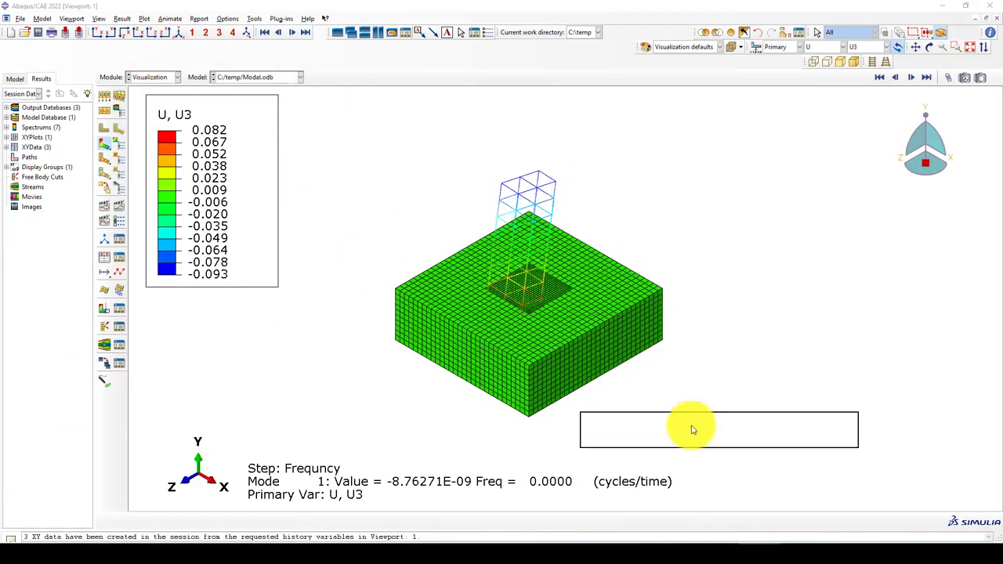
pyautogui.scroll(-1, 477, 312)
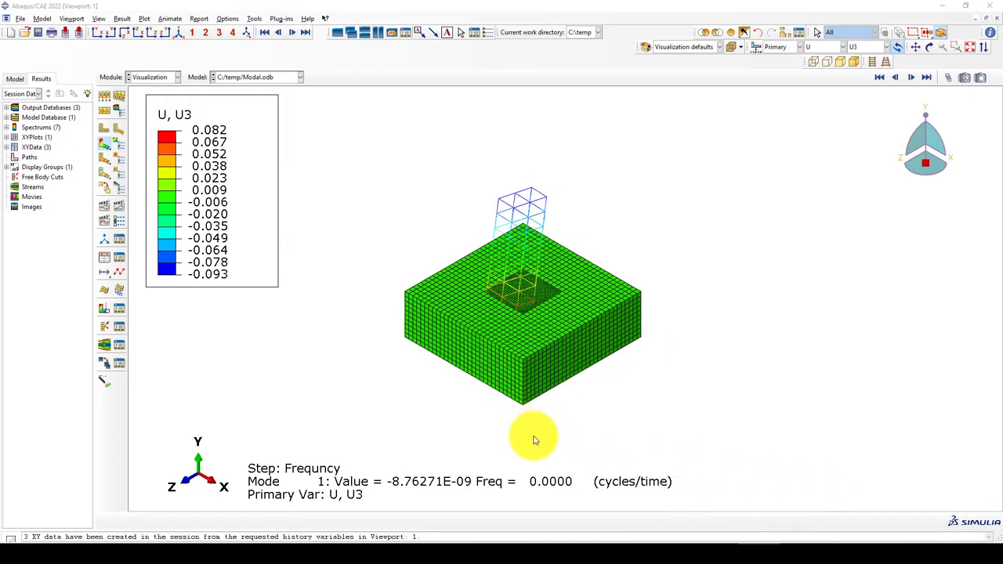
pyautogui.scroll(2, 535, 439)
pyautogui.scroll(1, 541, 227)
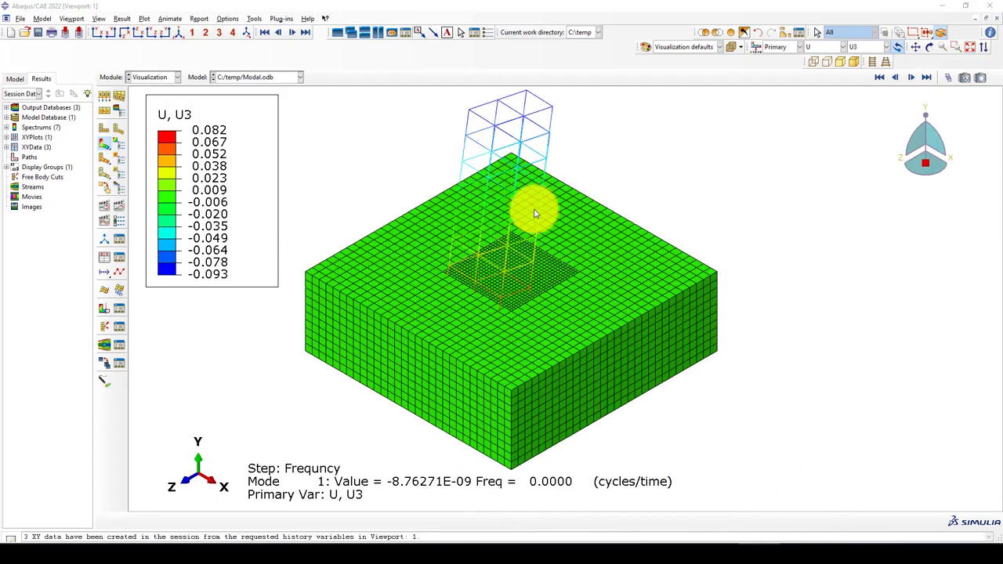
pyautogui.click(227, 18)
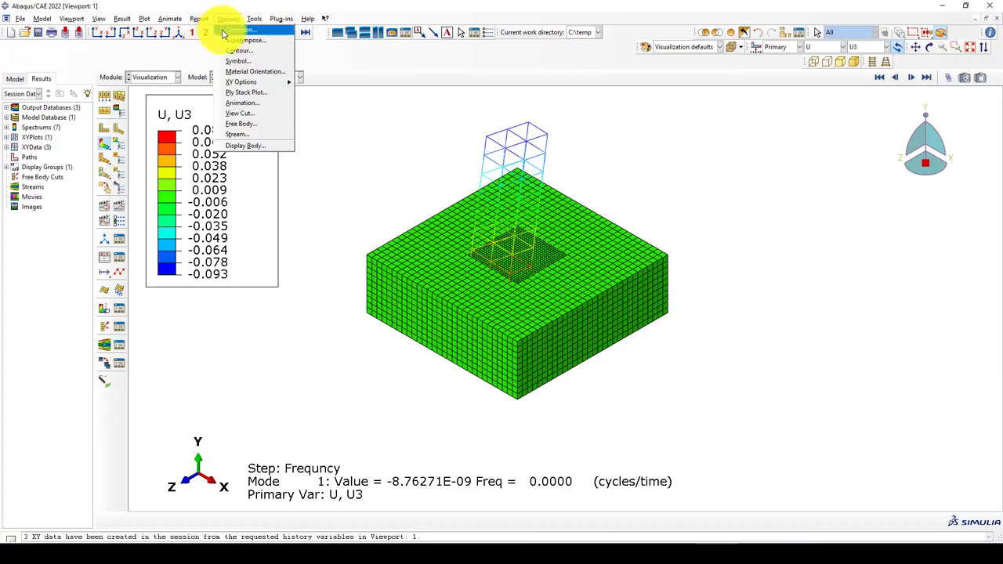
pyautogui.click(226, 30)
pyautogui.click(46, 235)
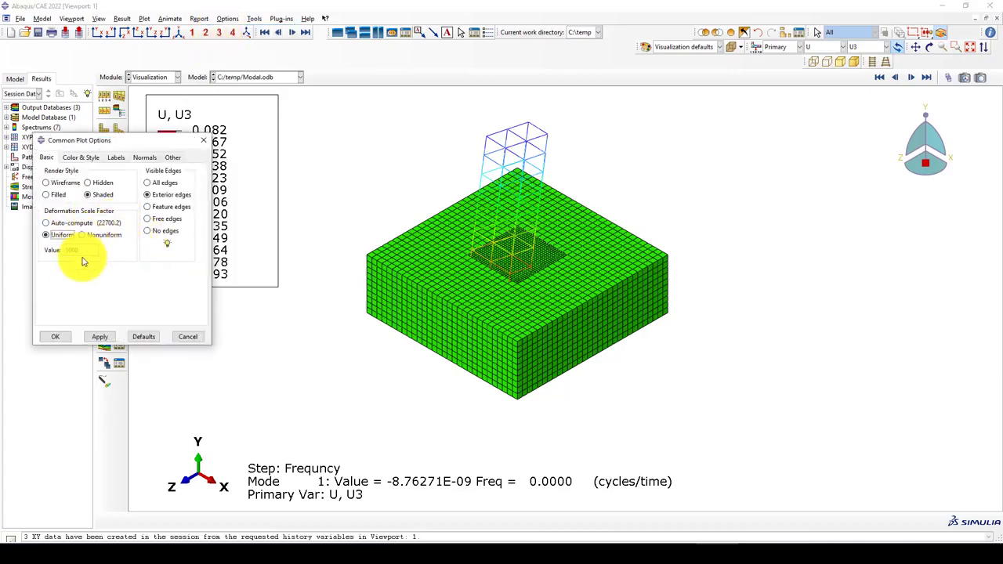
pyautogui.click(100, 336)
pyautogui.click(49, 337)
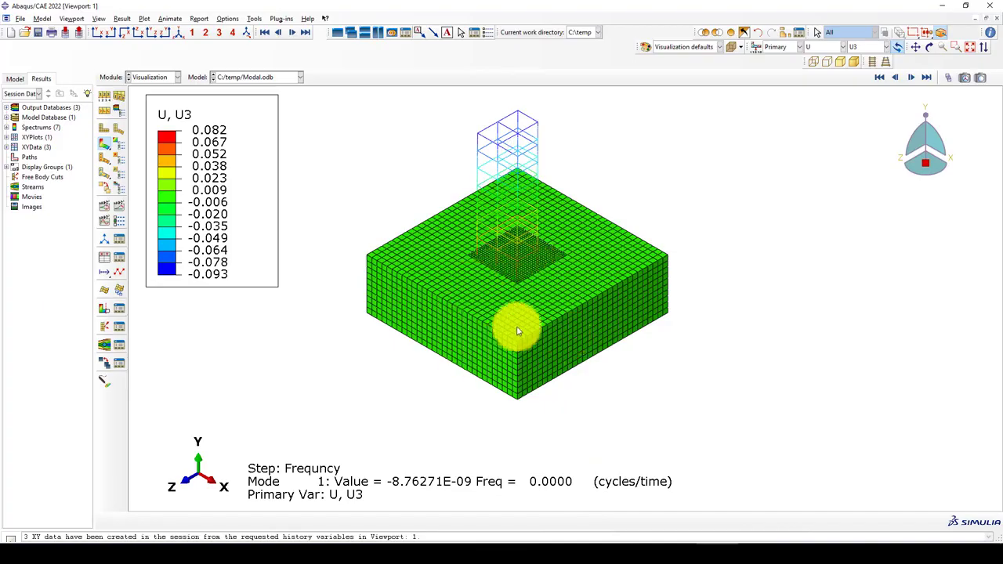
pyautogui.scroll(2, 518, 332)
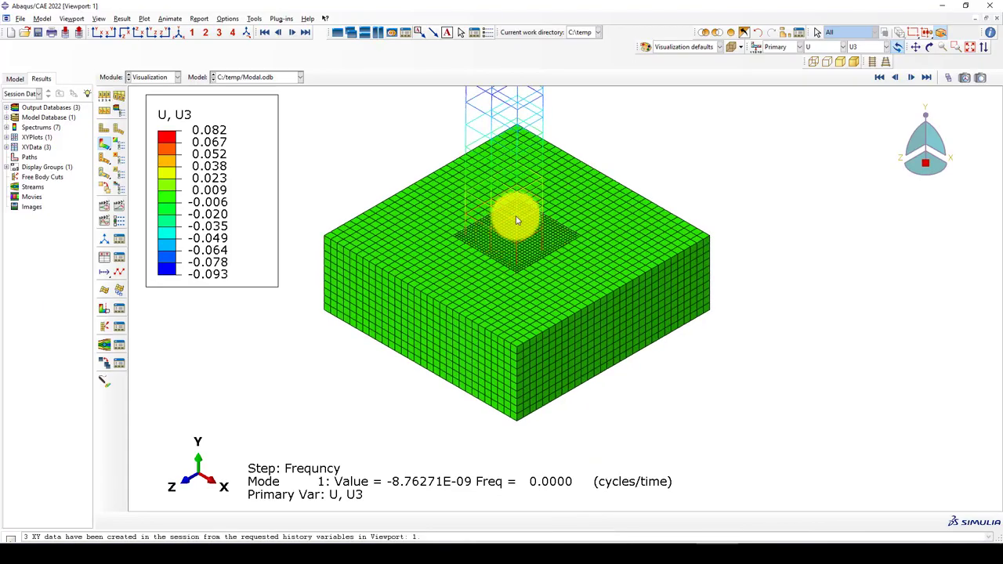
# - Step through the Modal results to mode 7 and examine its mode shape on the whole model and its frequency
pyautogui.click(913, 80)
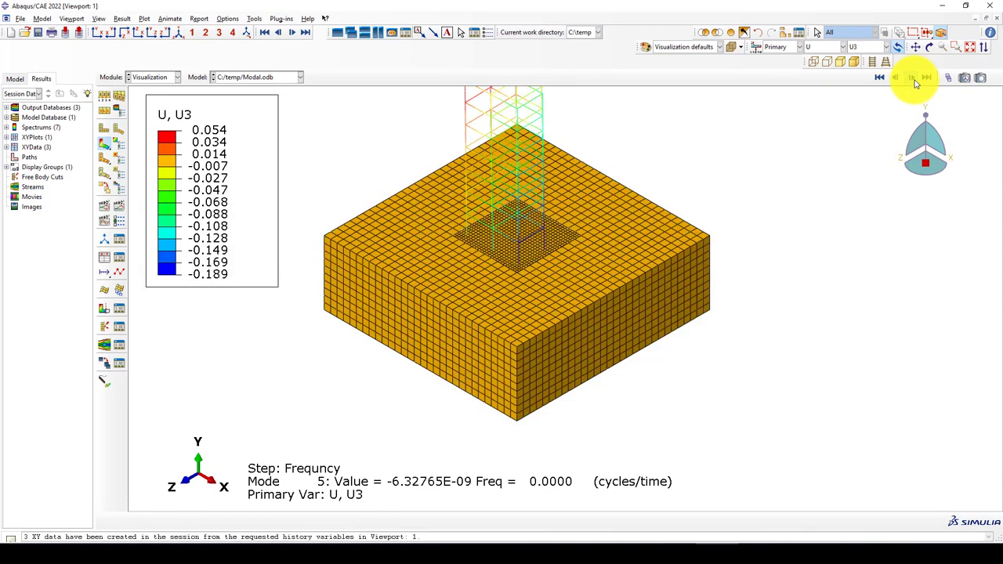
pyautogui.click(914, 80)
pyautogui.click(914, 80)
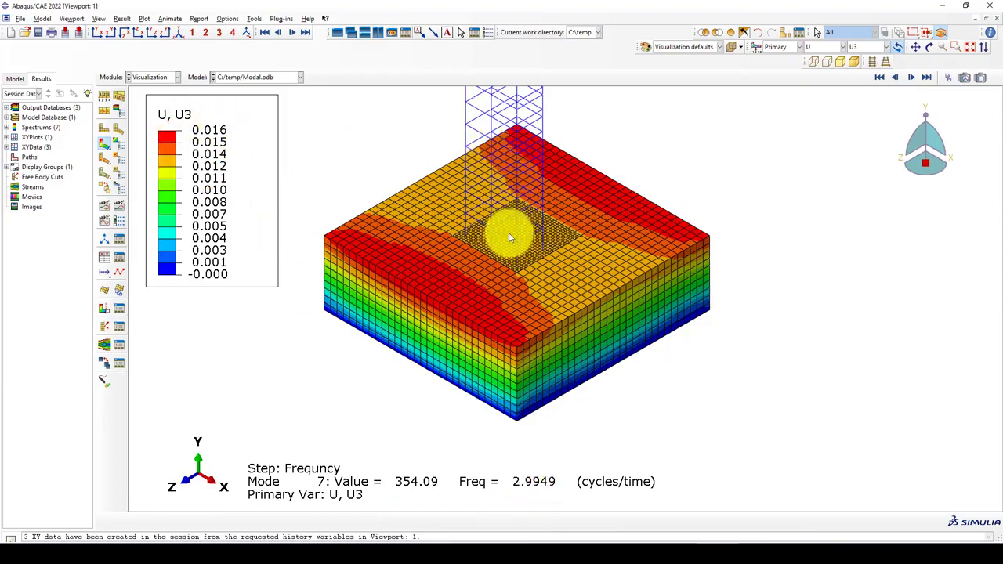
pyautogui.scroll(-2, 513, 253)
pyautogui.scroll(-2, 514, 252)
pyautogui.scroll(2, 333, 412)
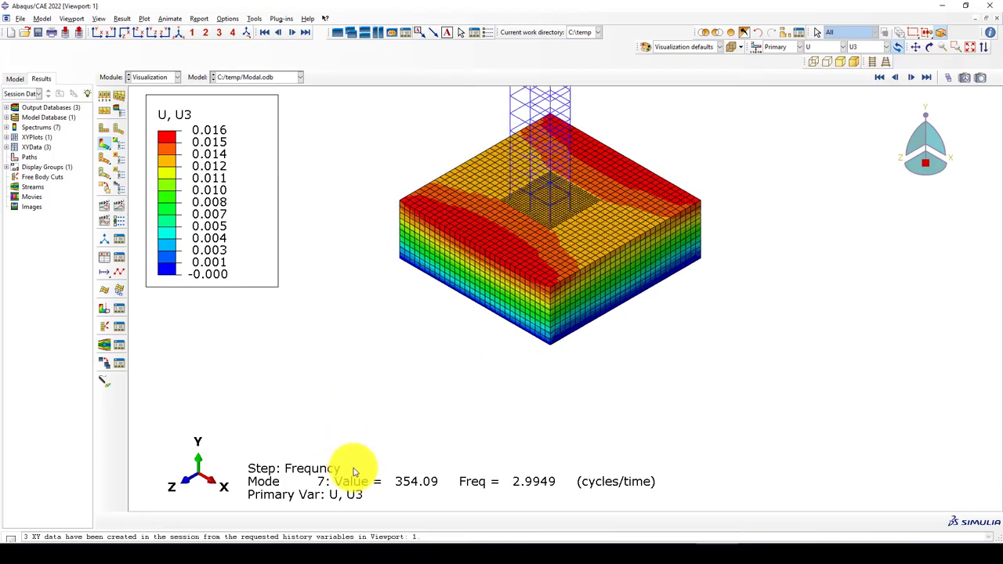
pyautogui.scroll(-2, 398, 293)
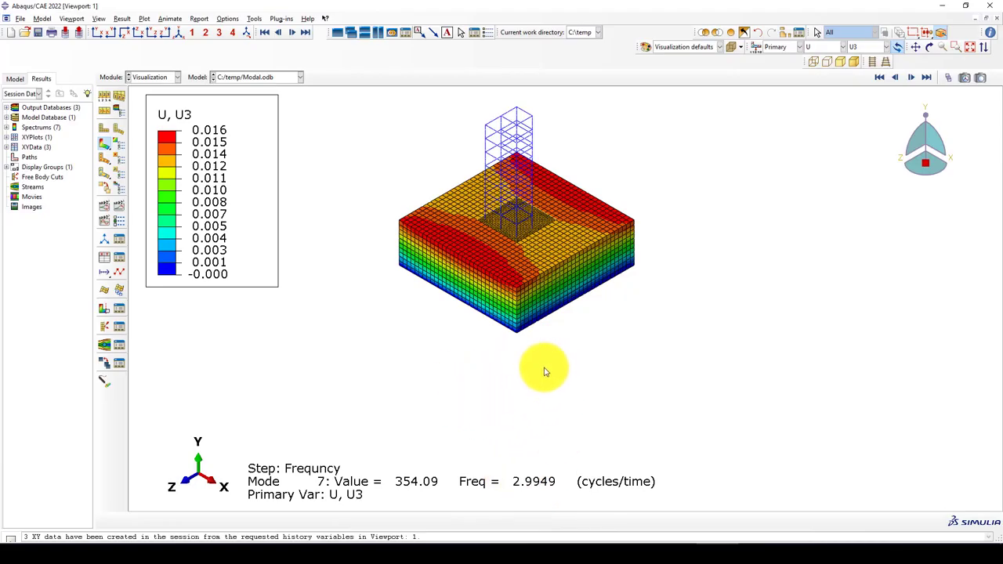
# - Switch to the Step module and create a Modal dynamics step named Time-History after the Frequncy step, with a time period of 40
pyautogui.click(139, 81)
pyautogui.click(141, 119)
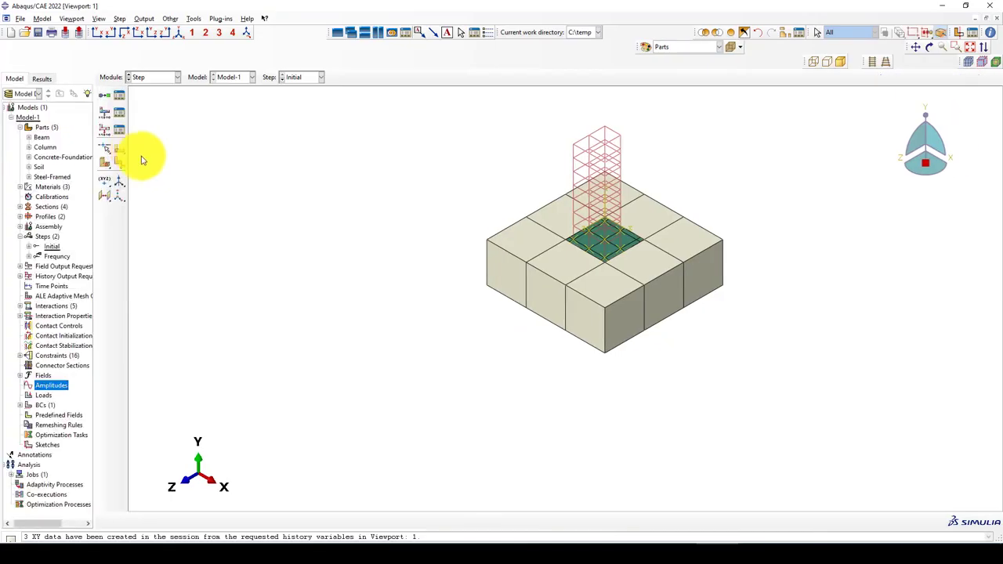
pyautogui.scroll(1, 656, 279)
pyautogui.scroll(-3, 647, 278)
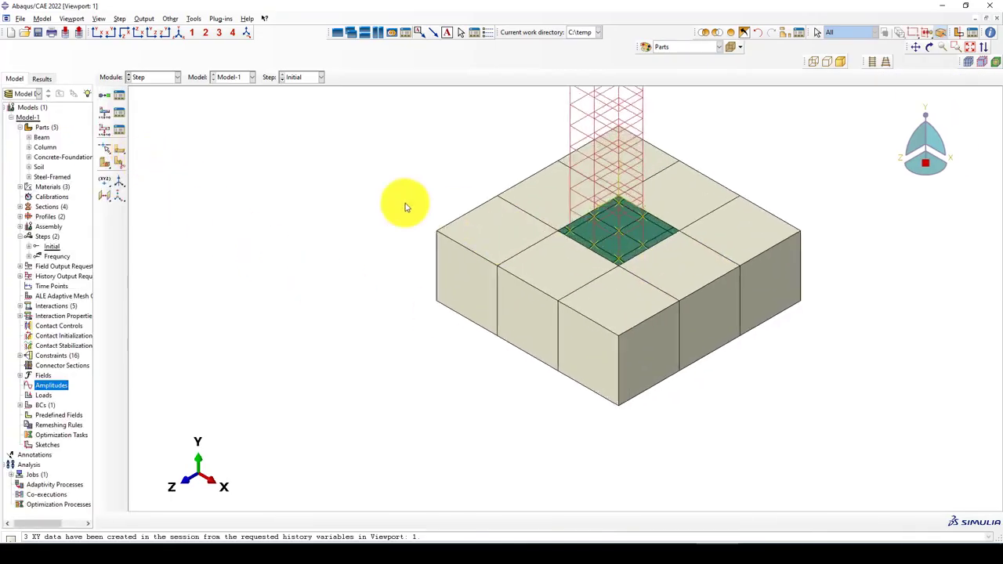
pyautogui.click(118, 97)
pyautogui.click(279, 193)
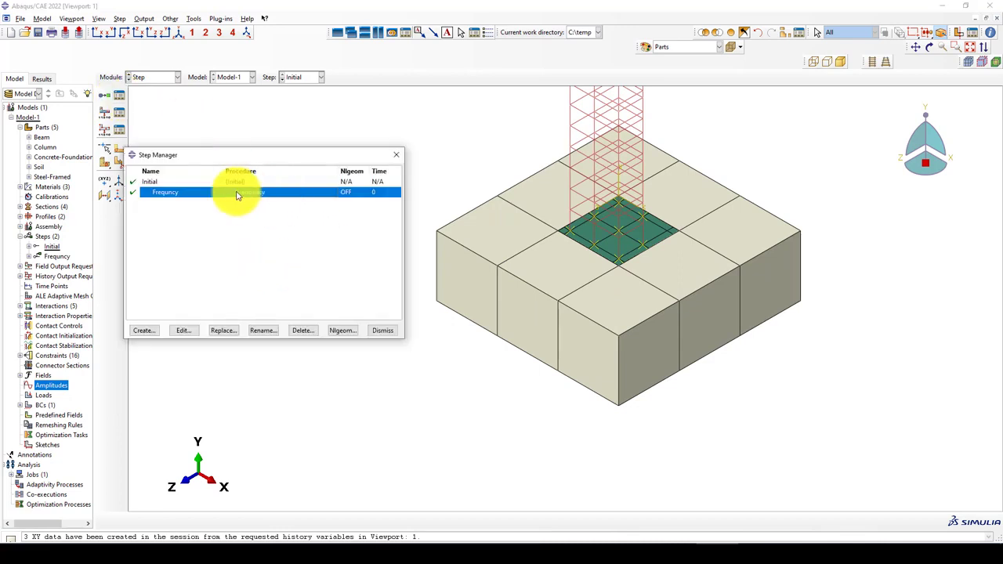
pyautogui.click(144, 330)
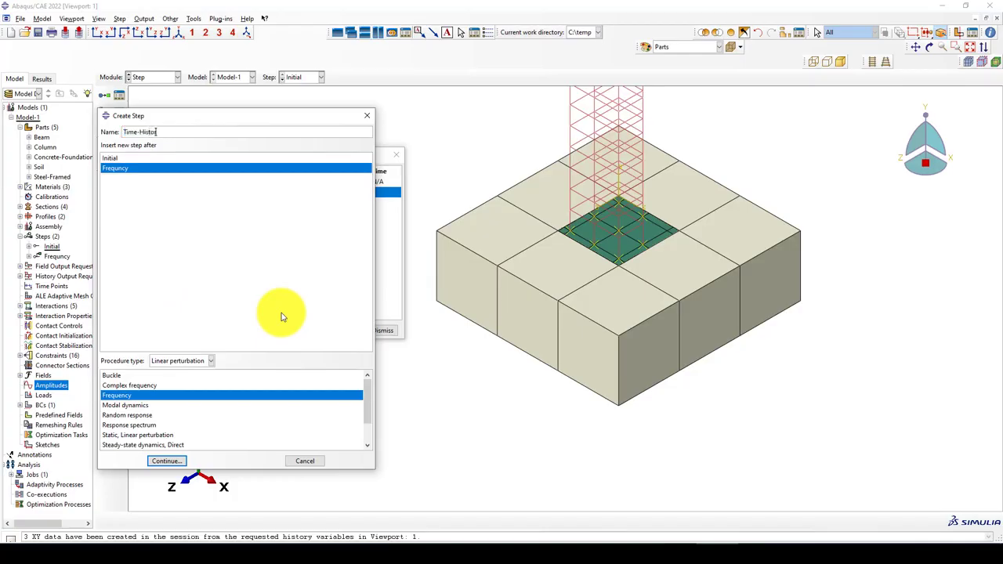
pyautogui.click(127, 408)
pyautogui.click(171, 463)
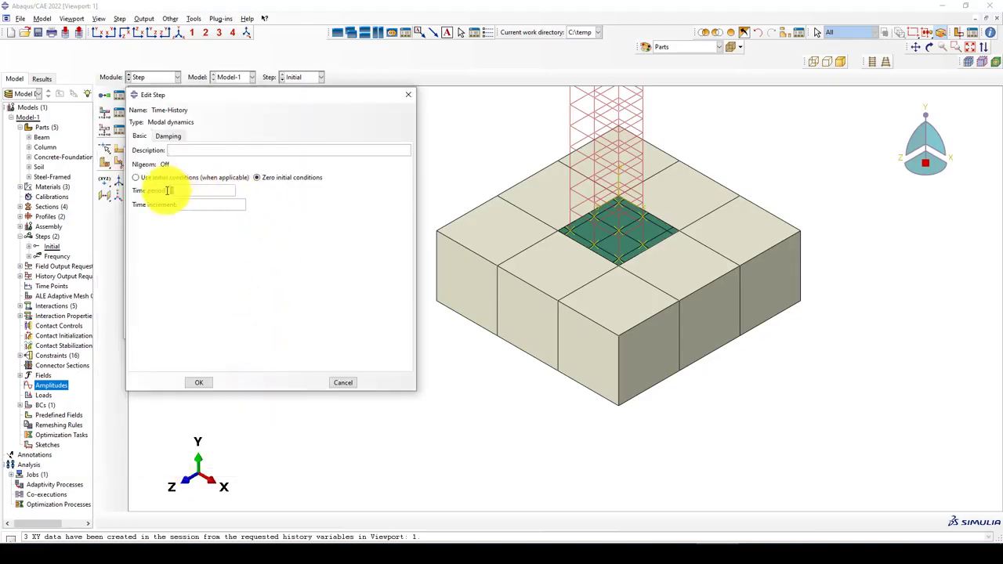
pyautogui.write('40')
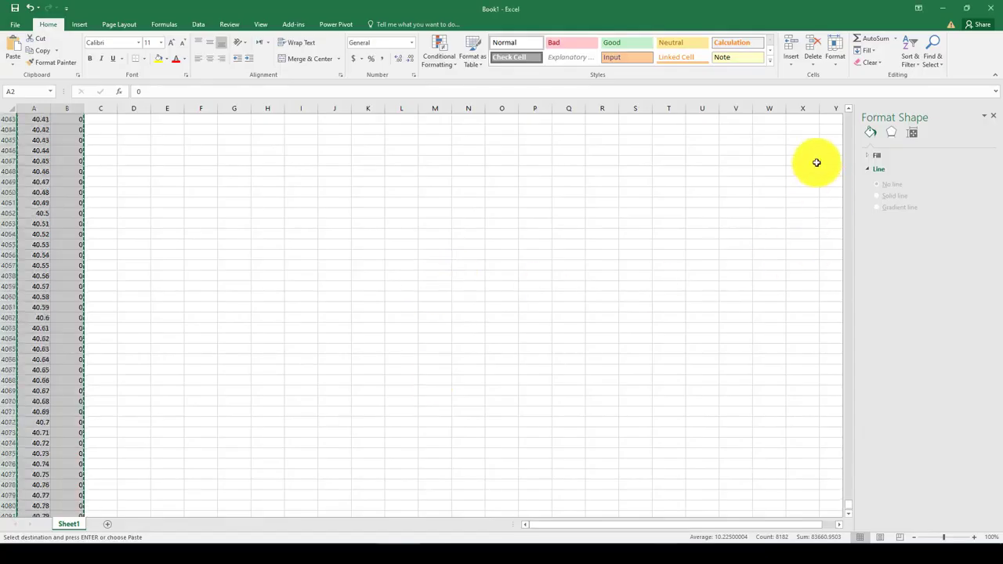
# - Switch to Excel and select the Kobe record's time and acceleration data from row 2 down to its last row
pyautogui.scroll(20, 757, 389)
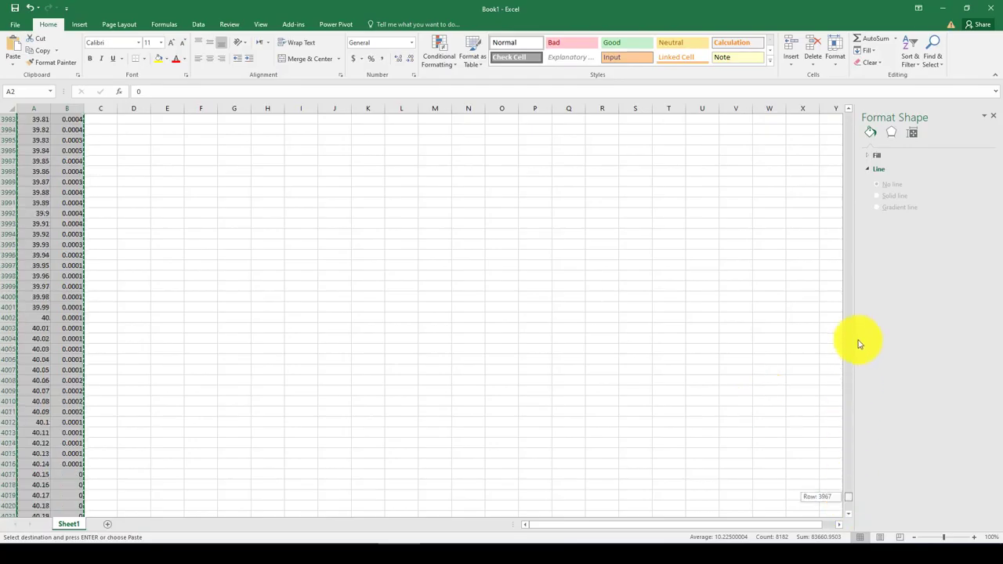
pyautogui.moveTo(860, 345); pyautogui.dragTo(864, 113)
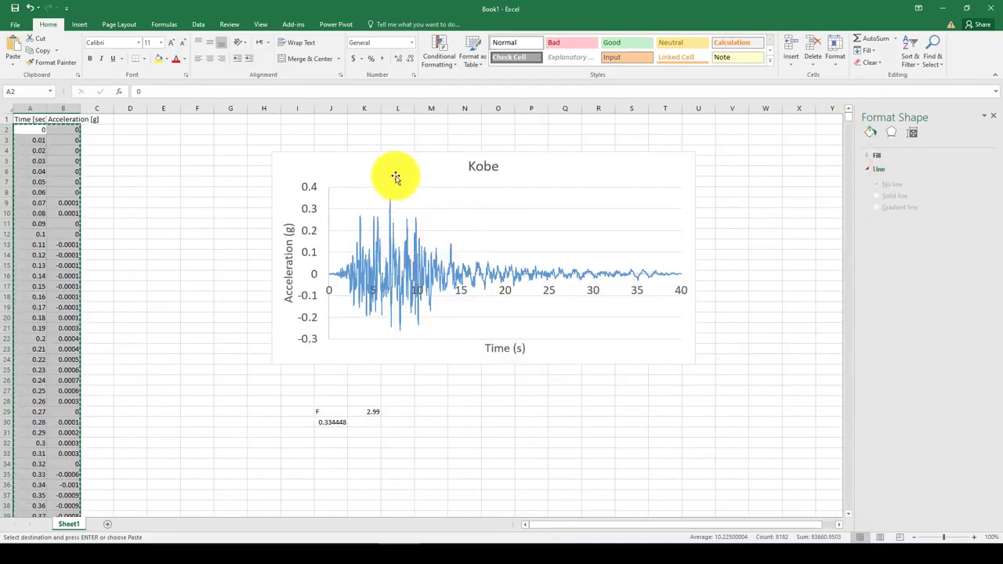
pyautogui.moveTo(387, 170); pyautogui.dragTo(379, 168)
pyautogui.click(37, 131)
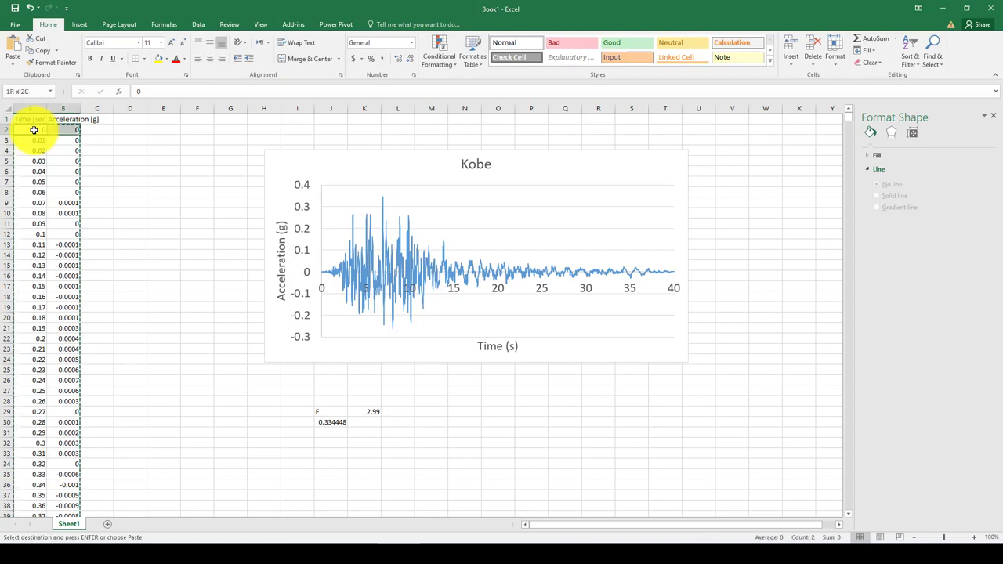
pyautogui.hotkey('ctrl', 'shift', 'Down')
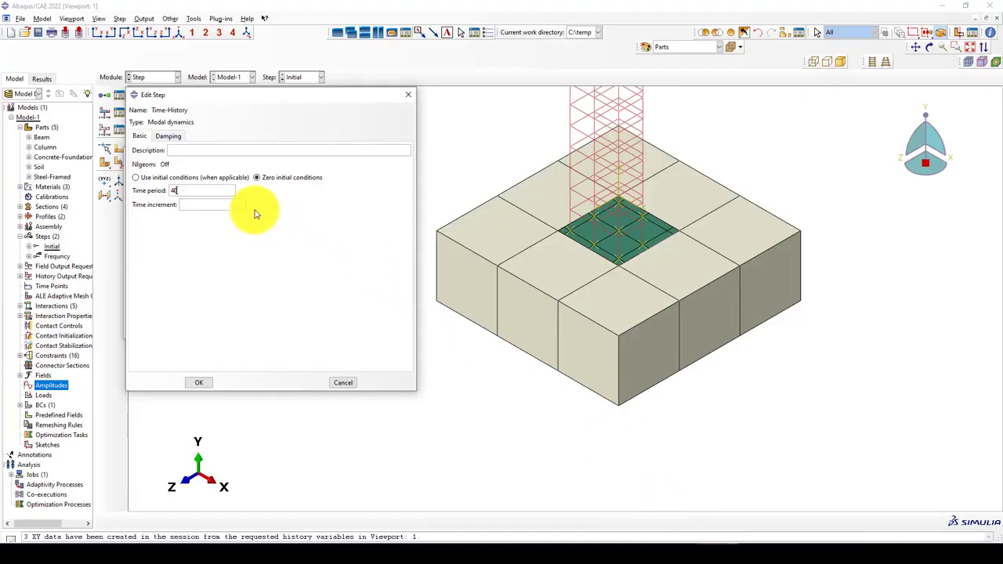
# - Check the time spacing of the Kobe record in Excel, and fill in the Time-History step's time increment in Abaqus
pyautogui.click(212, 205)
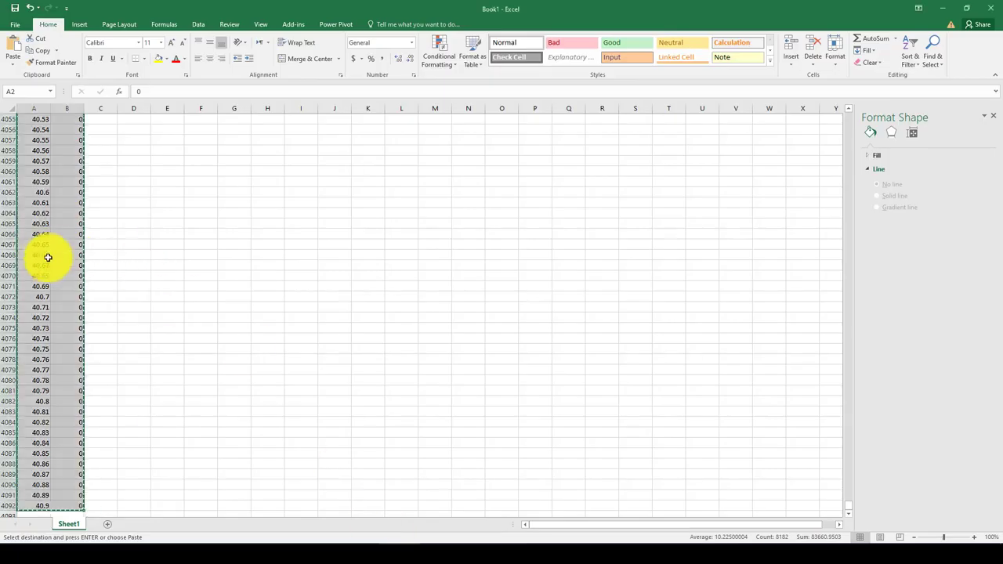
pyautogui.moveTo(715, 546)
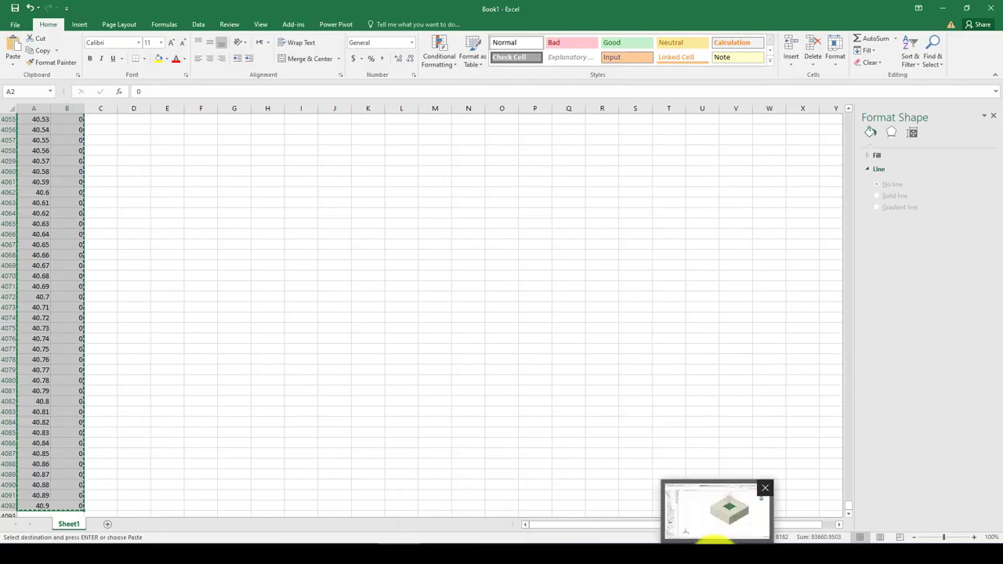
pyautogui.click(715, 513)
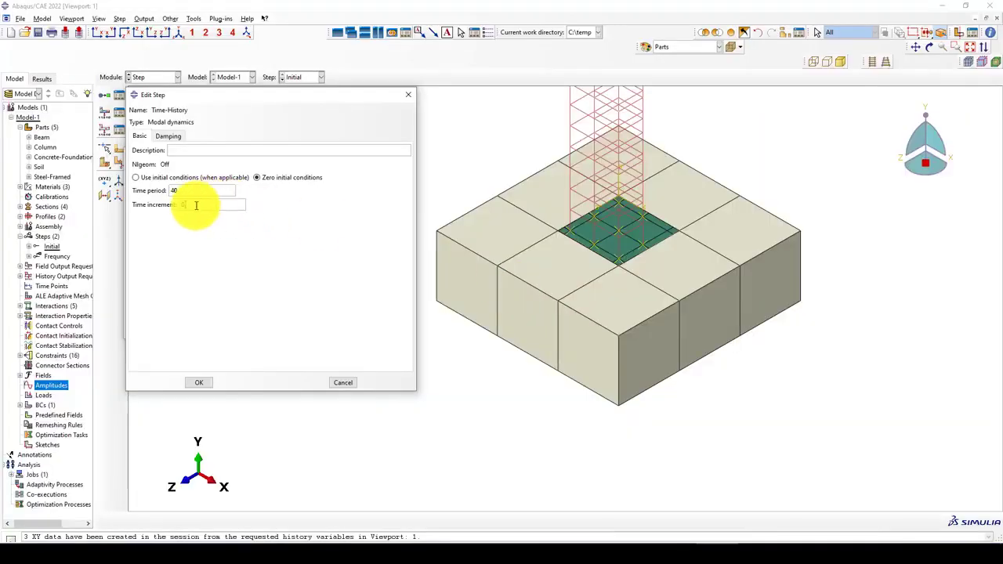
# - Define direct modal damping for the Time-History step from mode 7 to mode 7 with a critical damping fraction of 0.05
pyautogui.click(168, 136)
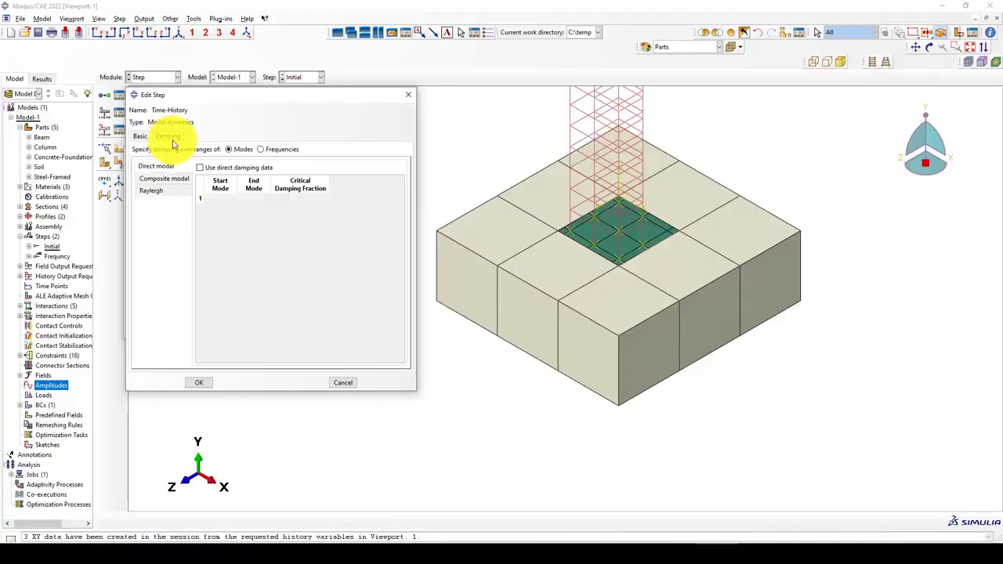
pyautogui.click(200, 168)
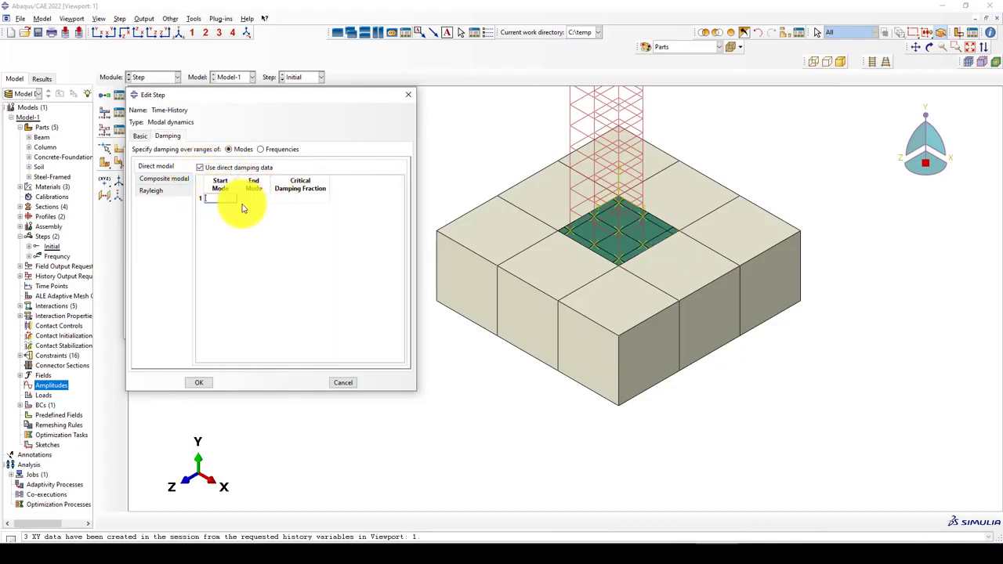
pyautogui.click(258, 199)
pyautogui.write('7')
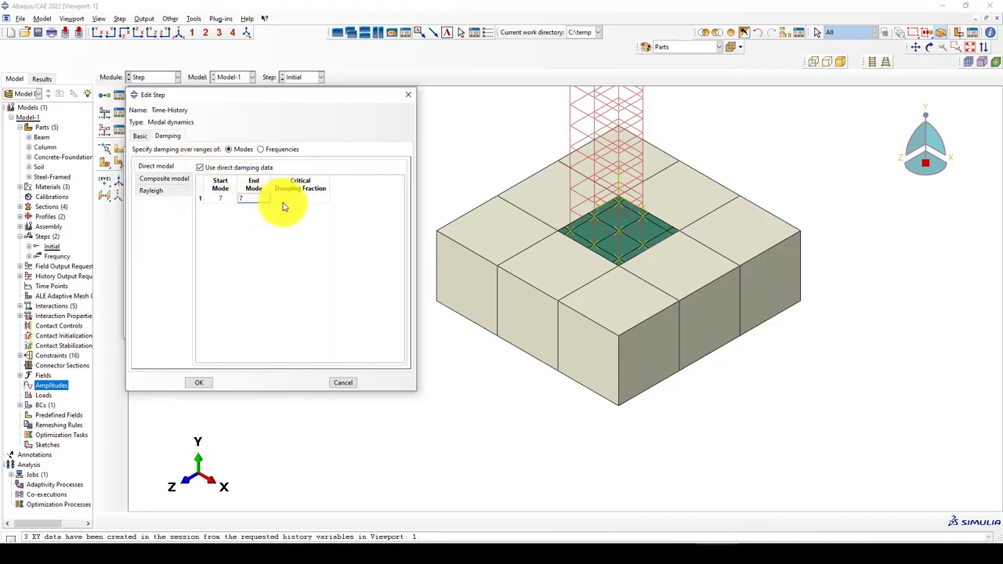
pyautogui.click(297, 200)
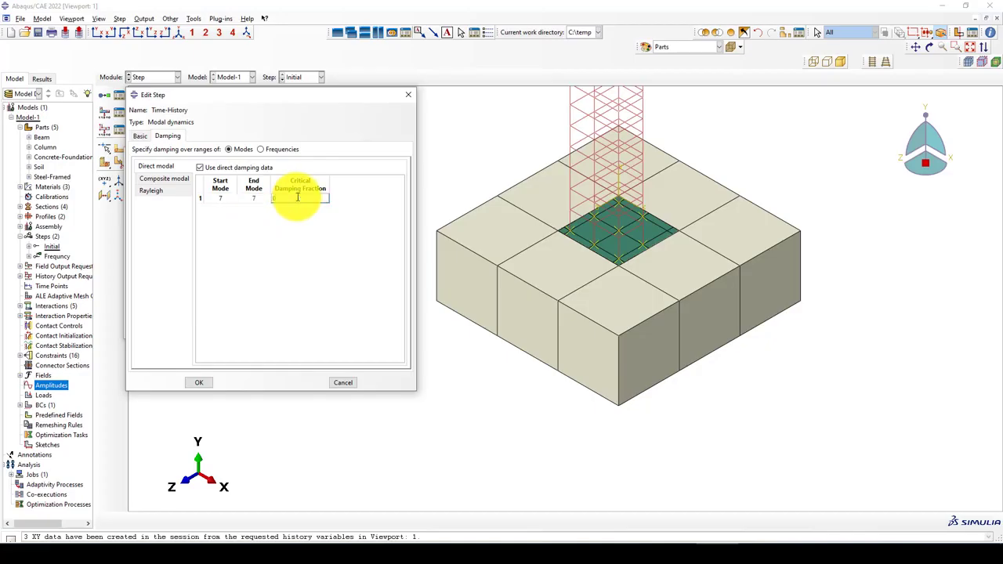
pyautogui.write('0.0')
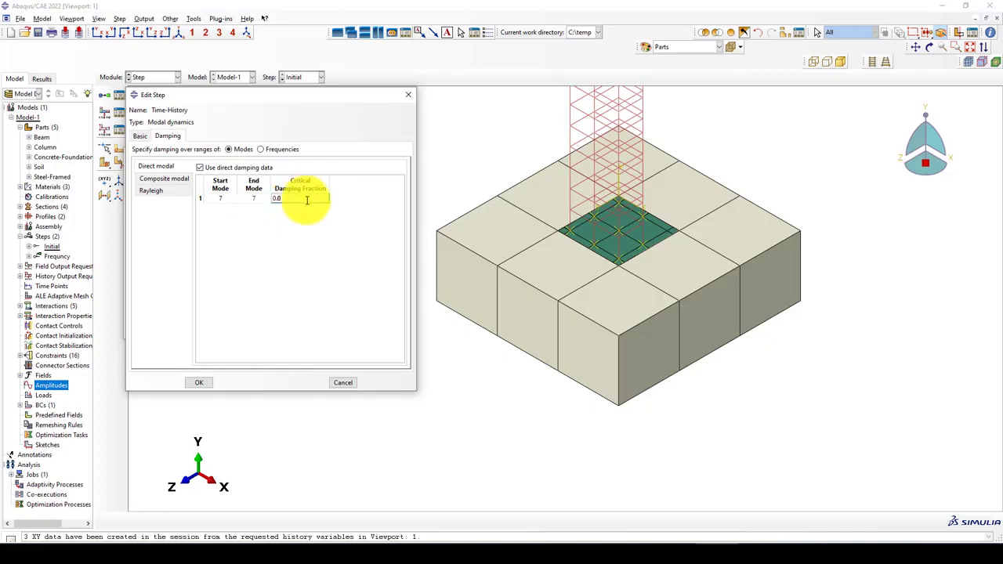
pyautogui.write('5')
pyautogui.click(208, 383)
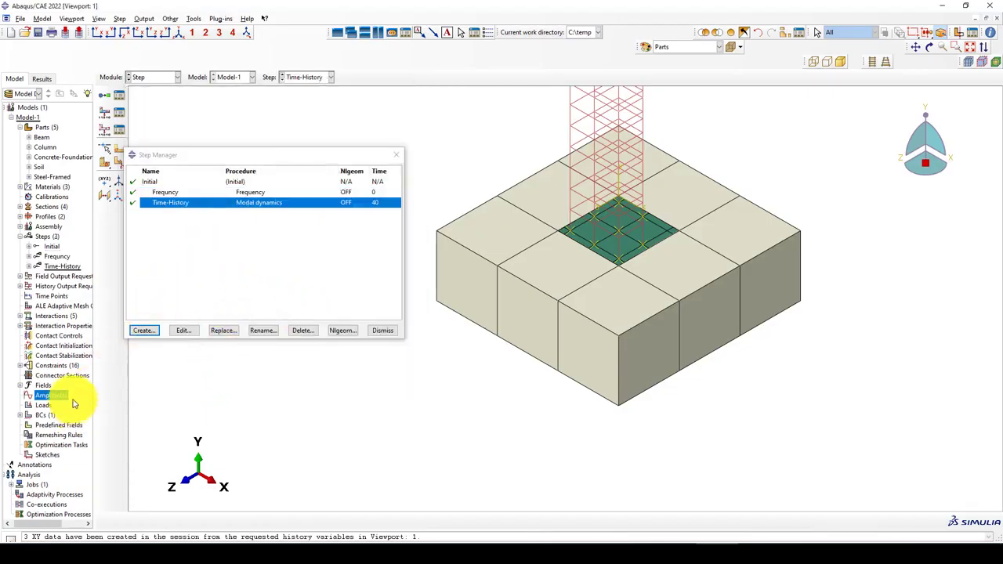
# - Create a Tabular amplitude named Kobe-Earthquake and paste the copied time and acceleration data into its table
pyautogui.rightClick(59, 402)
pyautogui.click(87, 404)
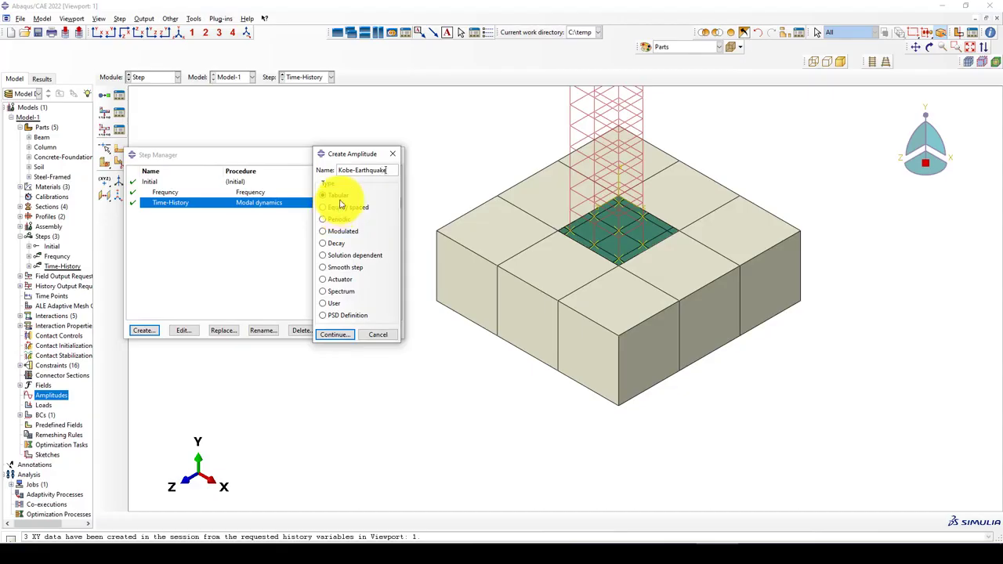
pyautogui.click(334, 334)
pyautogui.rightClick(438, 227)
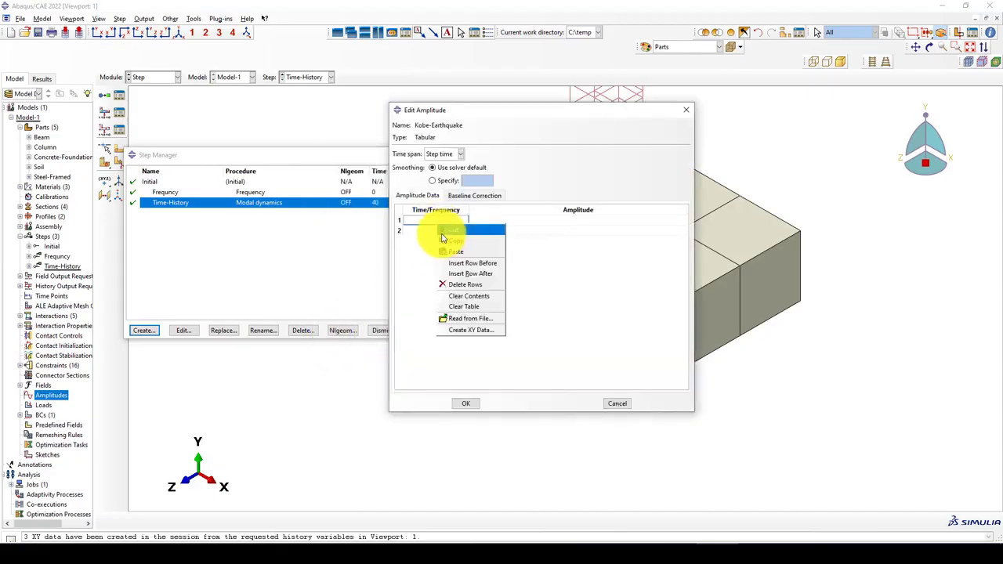
pyautogui.click(447, 254)
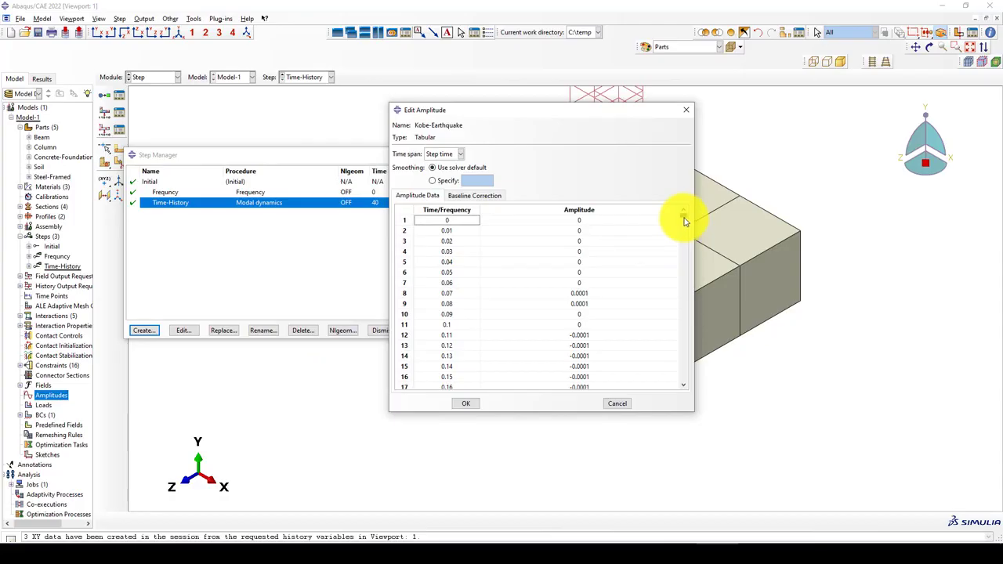
# - Clear the Kobe-Earthquake amplitude data beyond time 40, accept the amplitude, and close the Step Manager
pyautogui.moveTo(683, 221); pyautogui.dragTo(500, 301)
pyautogui.rightClick(504, 302)
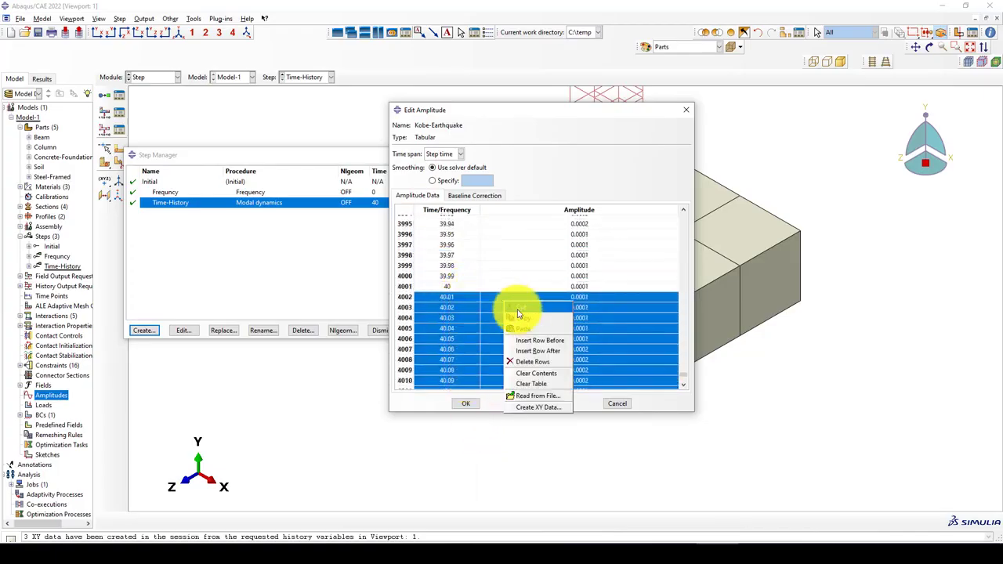
pyautogui.click(541, 375)
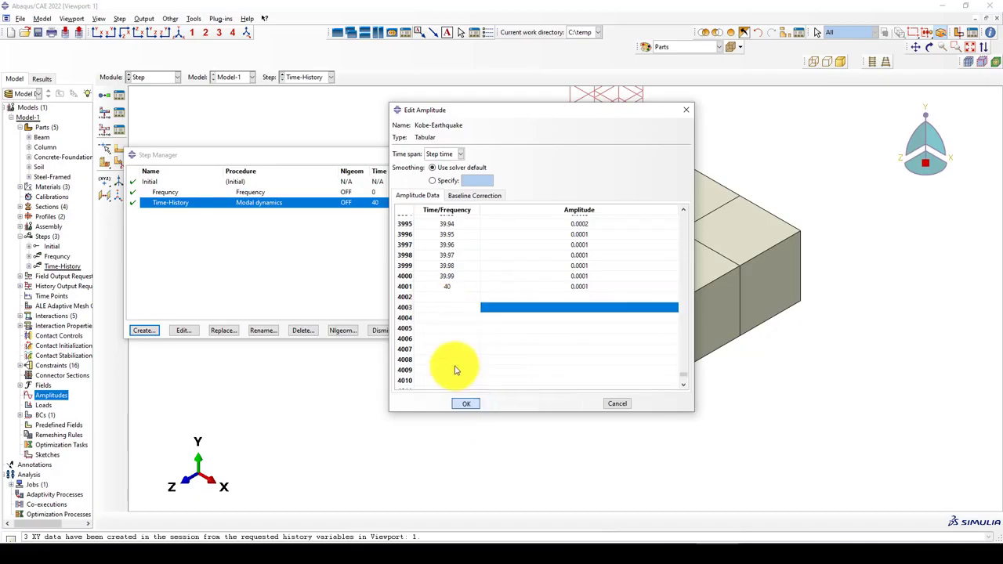
pyautogui.click(465, 404)
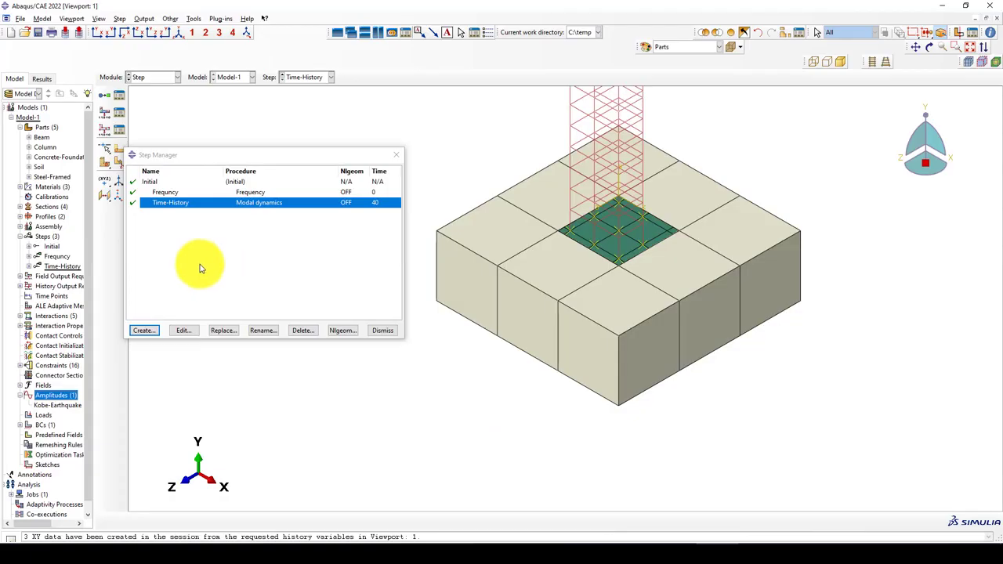
pyautogui.click(397, 154)
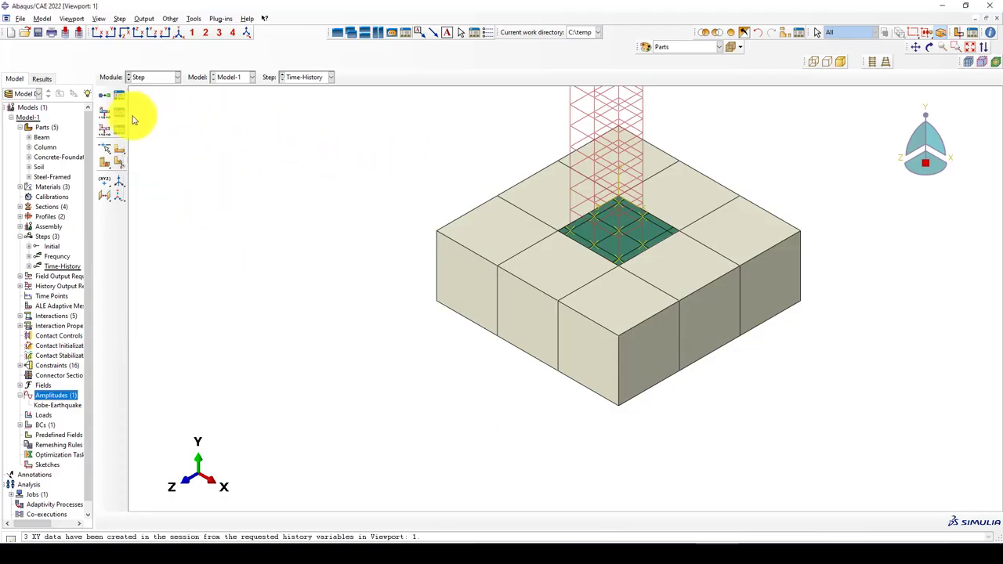
# - Add compressive damage DAMAGEC and tensile damage DAMAGET to the Time-History step's field output request F-Output-2
pyautogui.click(142, 79)
pyautogui.click(143, 79)
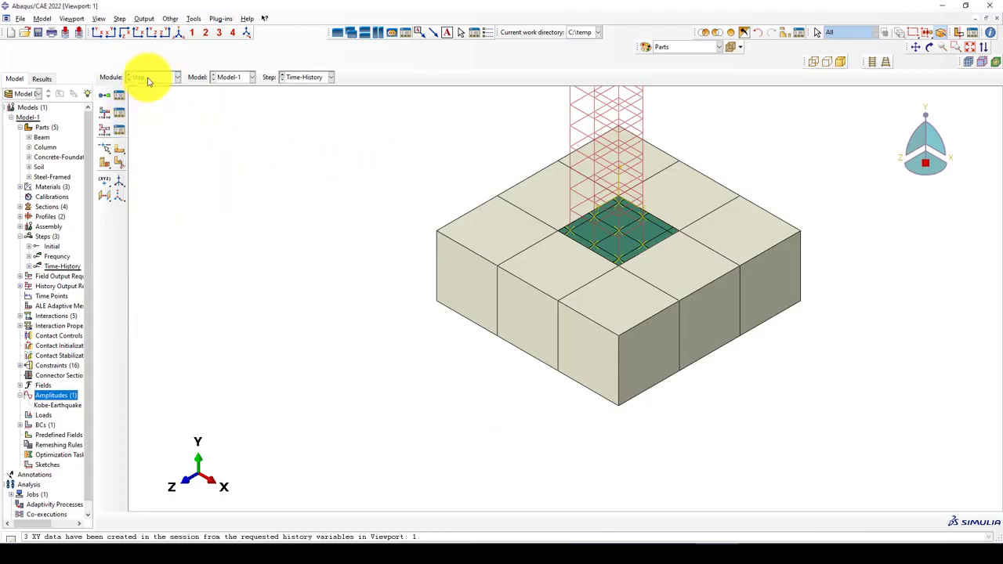
pyautogui.click(121, 118)
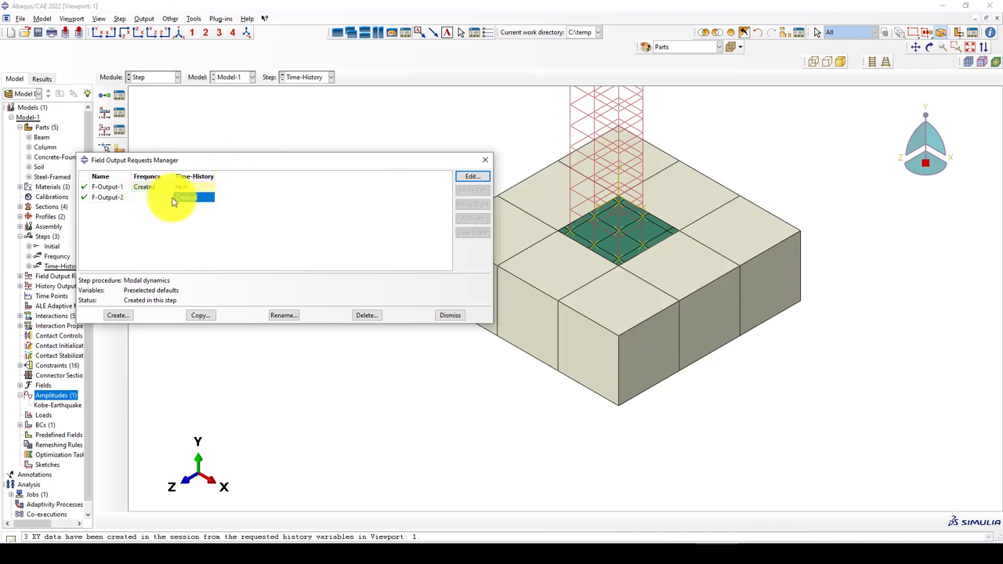
pyautogui.click(472, 177)
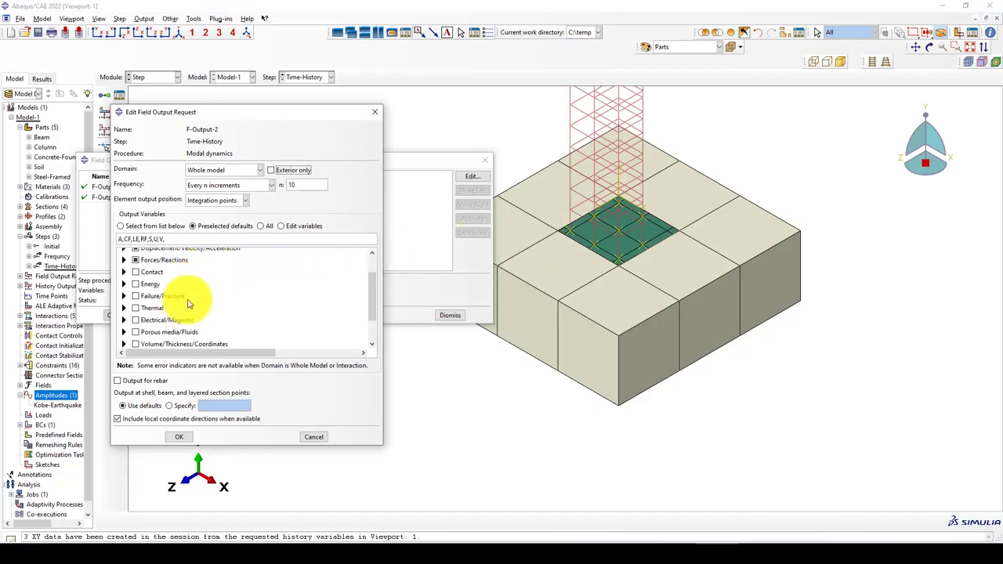
pyautogui.click(124, 296)
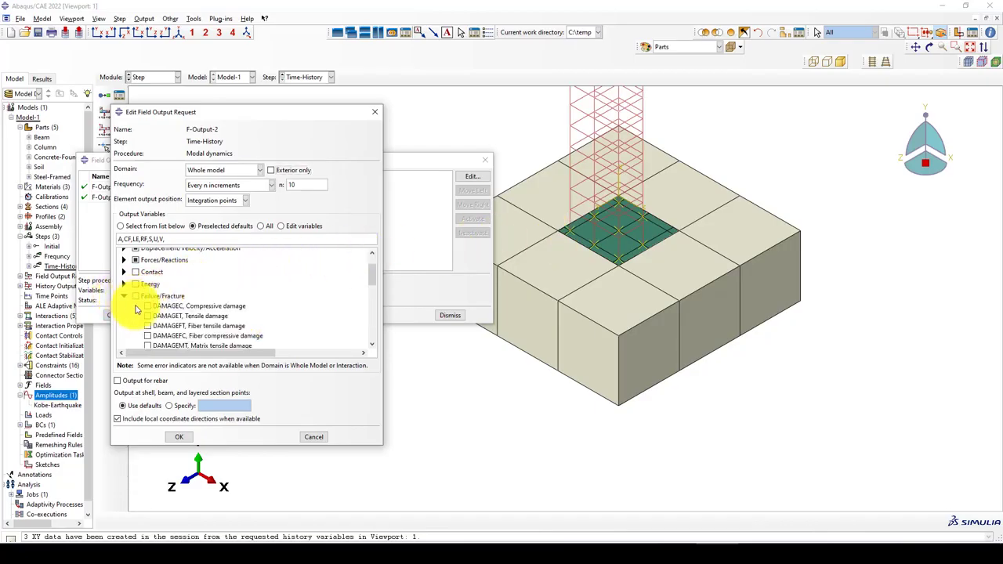
pyautogui.click(147, 316)
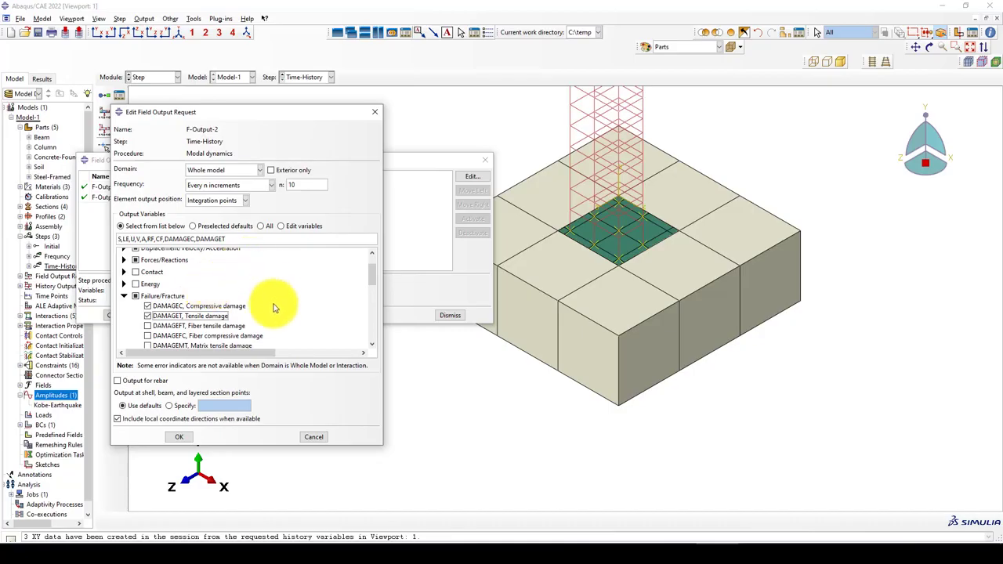
# - Set F-Output-2 to be written every 0.1 units of time, accept it, and close the Field Output Requests Manager
pyautogui.click(223, 201)
pyautogui.click(224, 201)
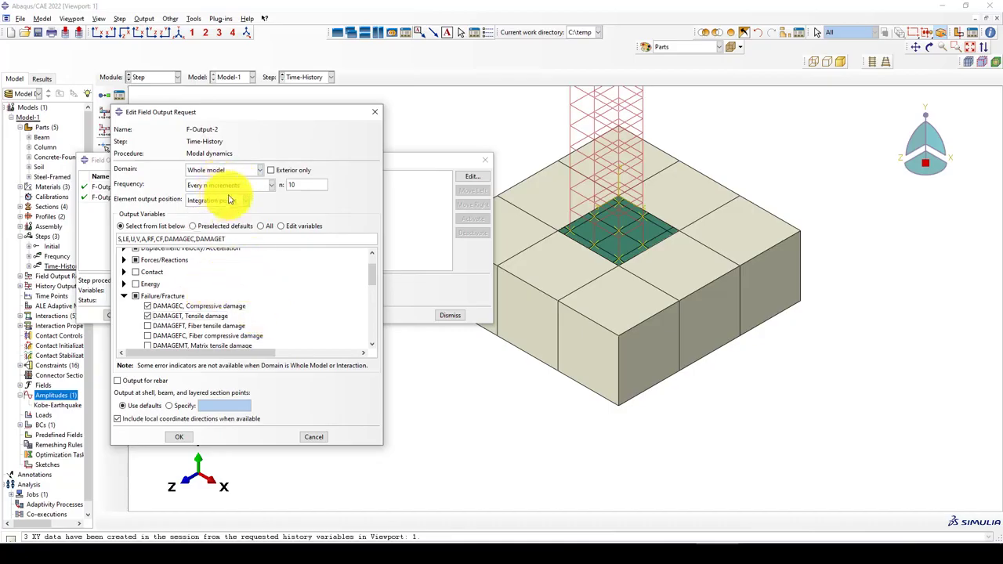
pyautogui.click(212, 202)
pyautogui.click(213, 203)
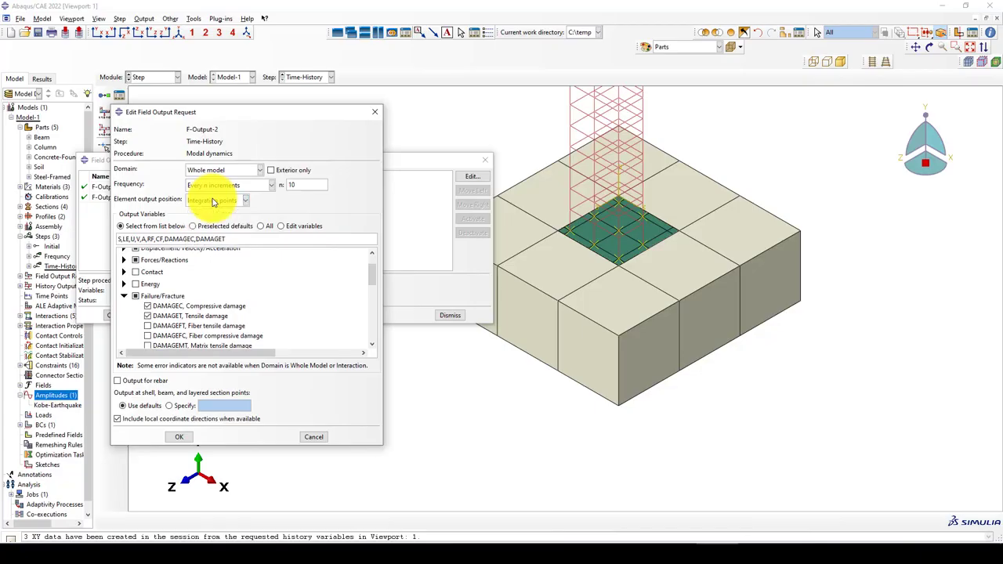
pyautogui.click(224, 188)
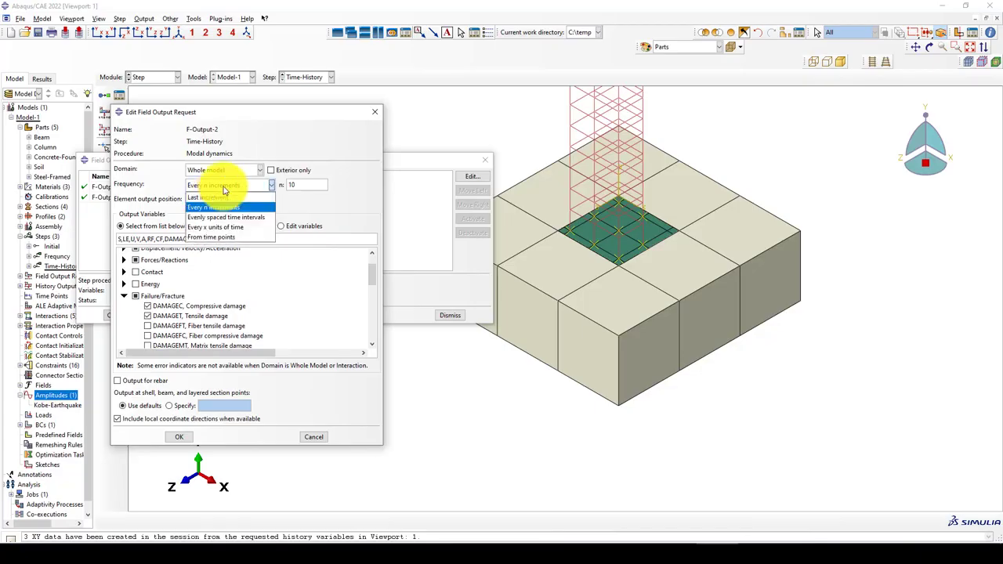
pyautogui.click(217, 226)
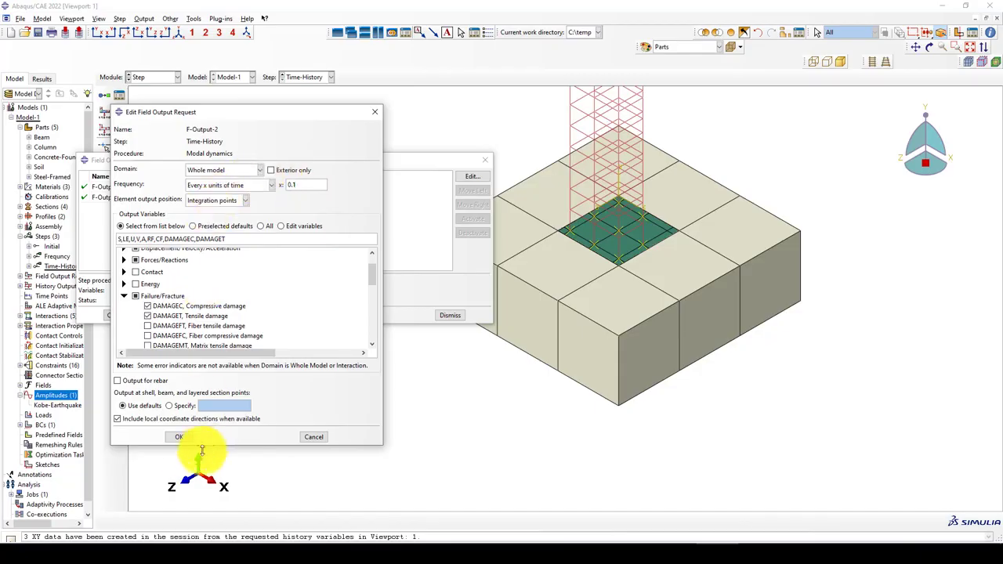
pyautogui.click(181, 439)
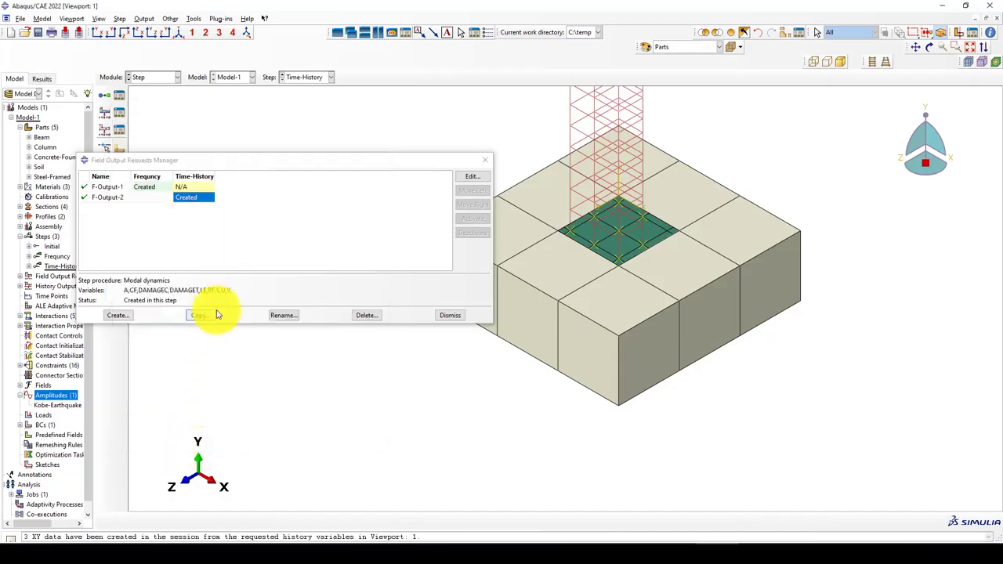
pyautogui.click(484, 160)
# - Replace the preselected energy variables of the Time-History step's history output request H-Output-2 with the total energy ETOTAL
pyautogui.click(121, 131)
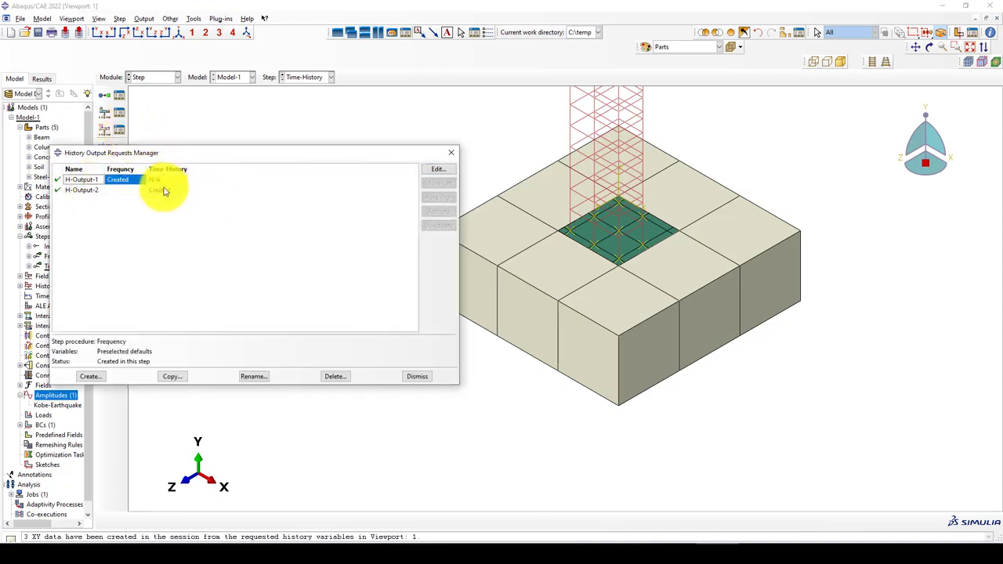
pyautogui.click(439, 171)
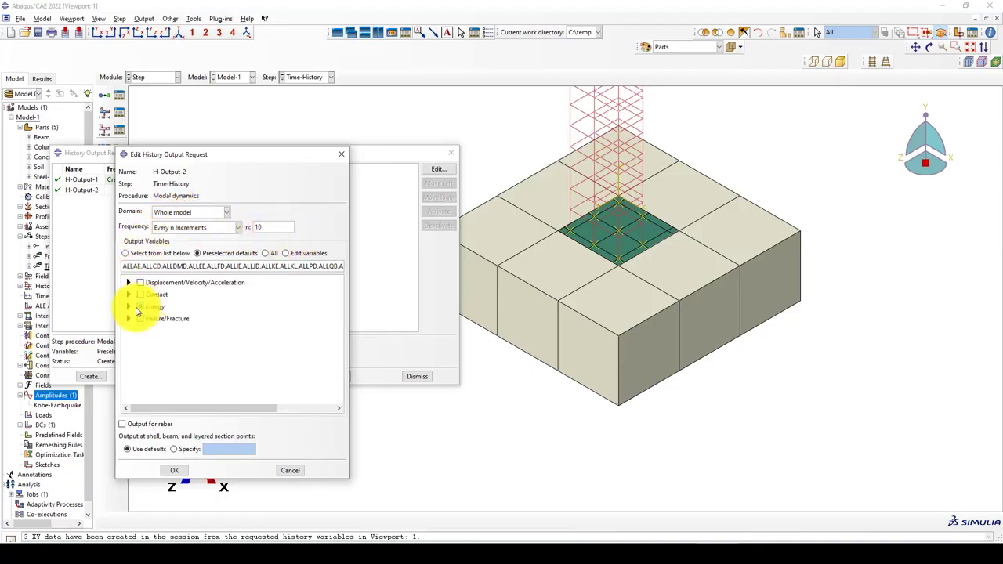
pyautogui.click(128, 308)
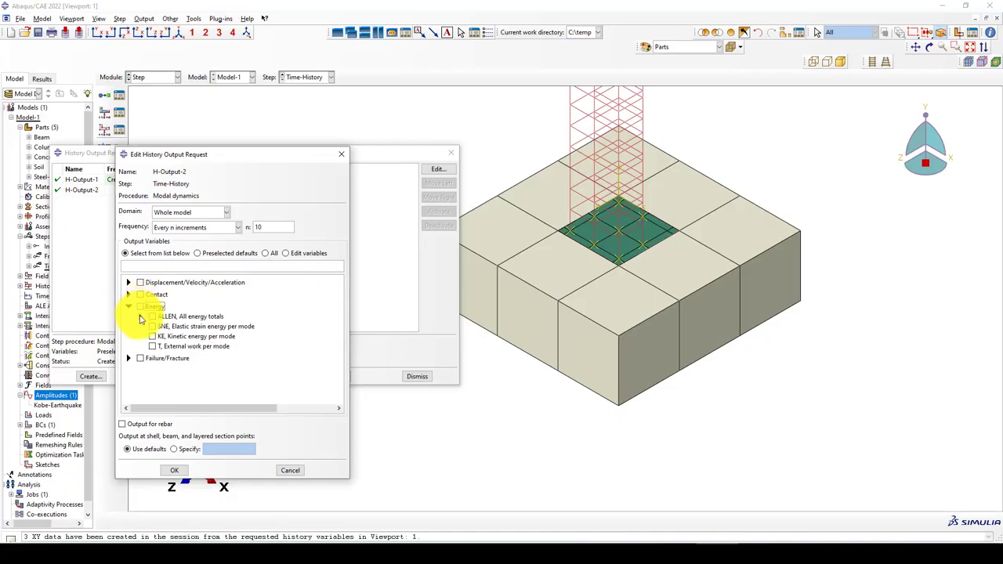
pyautogui.click(141, 318)
pyautogui.scroll(-5, 224, 337)
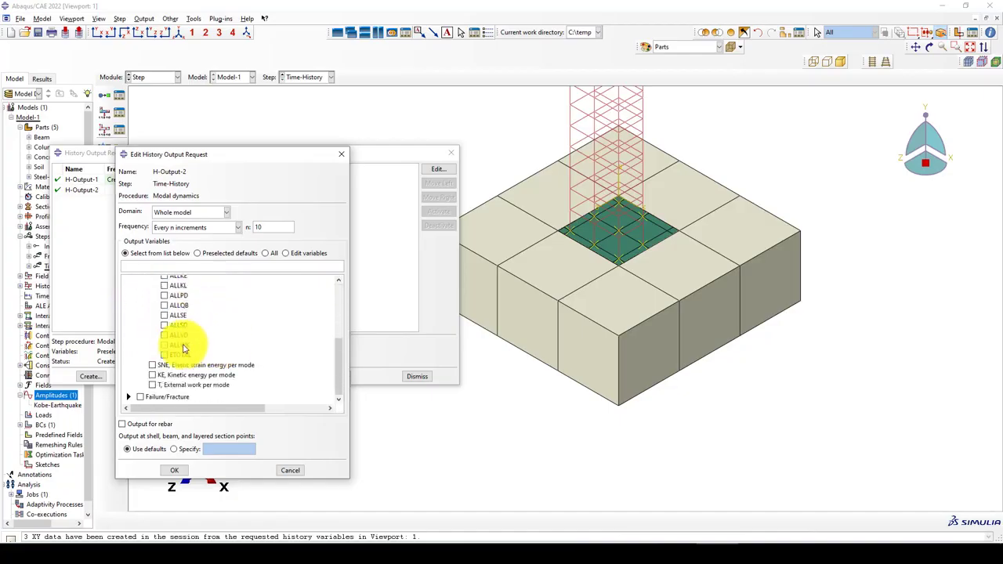
pyautogui.scroll(1, 175, 337)
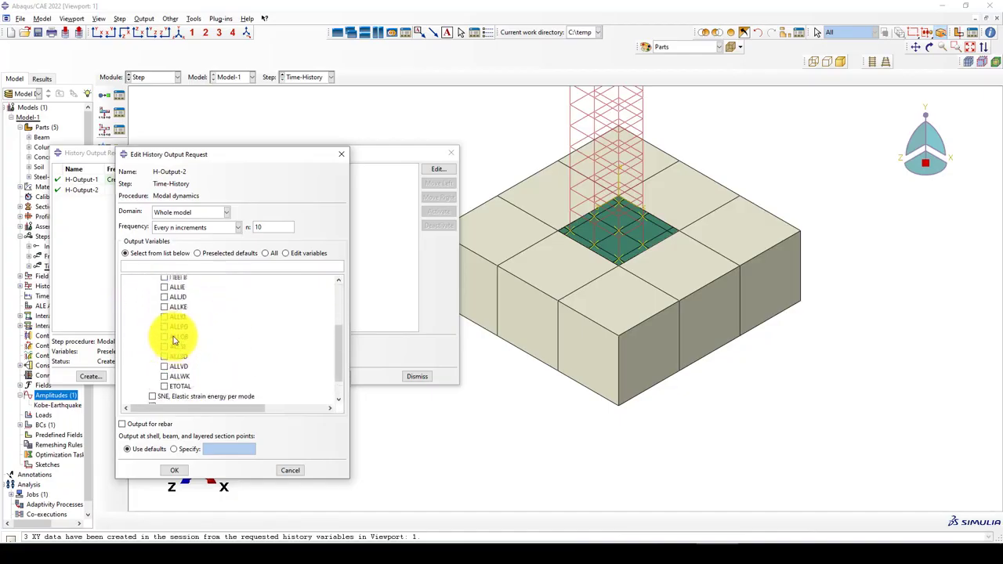
pyautogui.scroll(2, 176, 339)
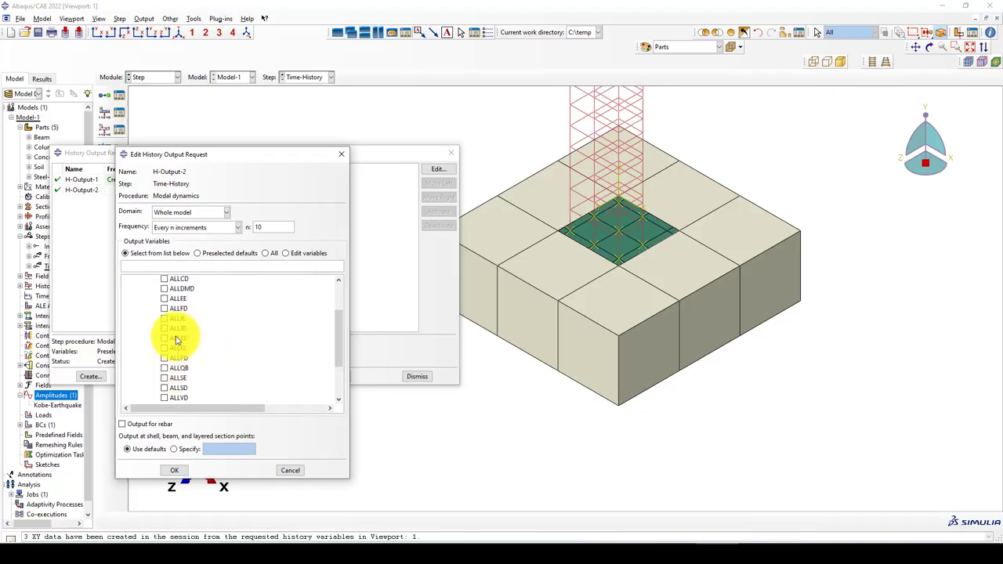
pyautogui.scroll(-3, 177, 339)
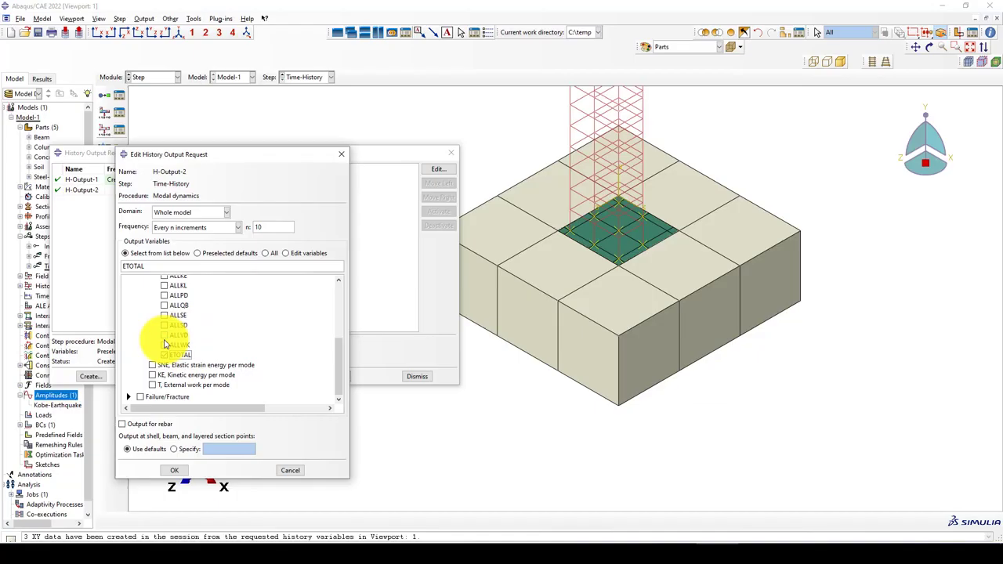
# - Add the energy variables ALLAE and ALLSE to H-Output-2, accept the request, and close the History Output Requests Manager
pyautogui.scroll(4, 166, 341)
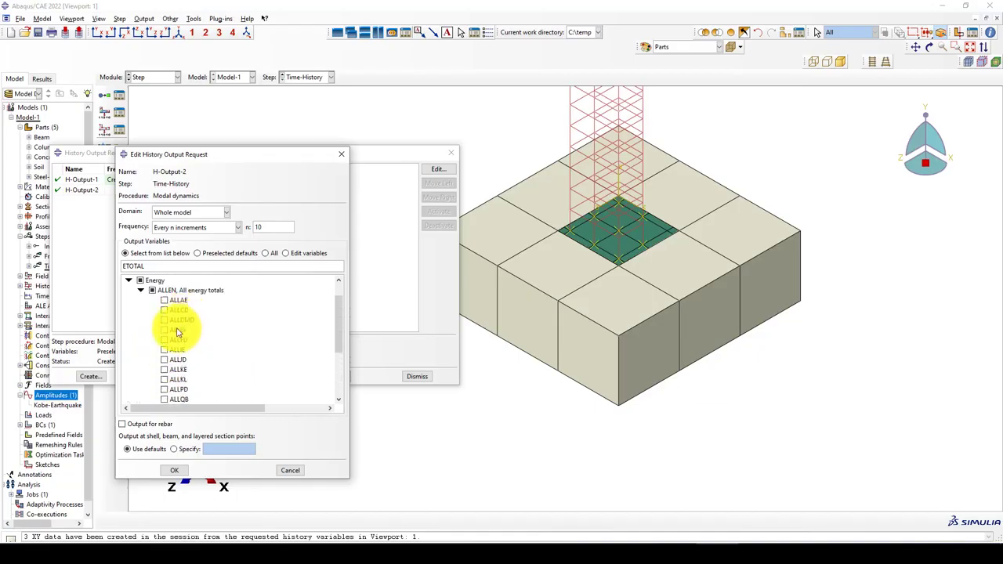
pyautogui.click(165, 303)
pyautogui.scroll(-3, 185, 338)
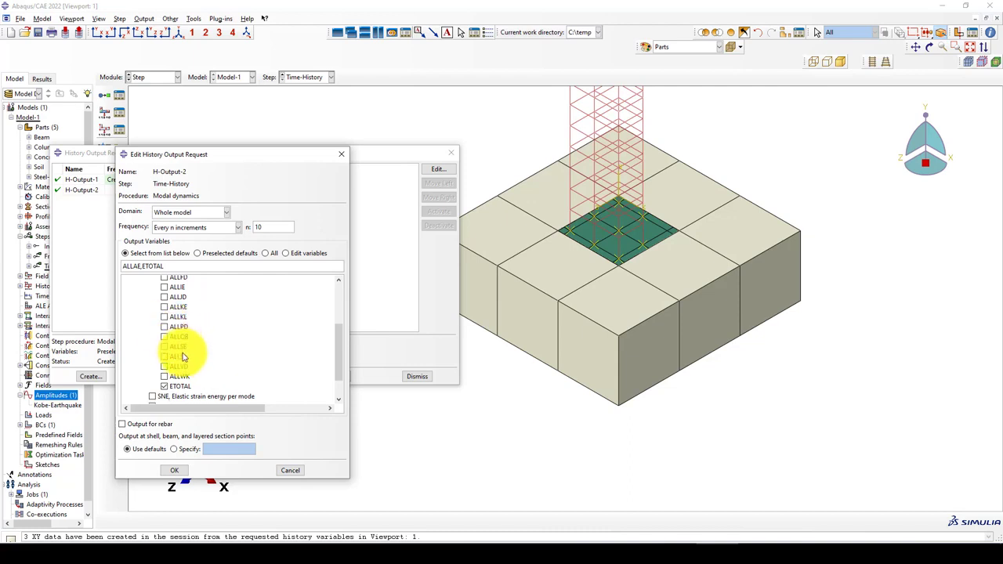
pyautogui.scroll(-1, 177, 345)
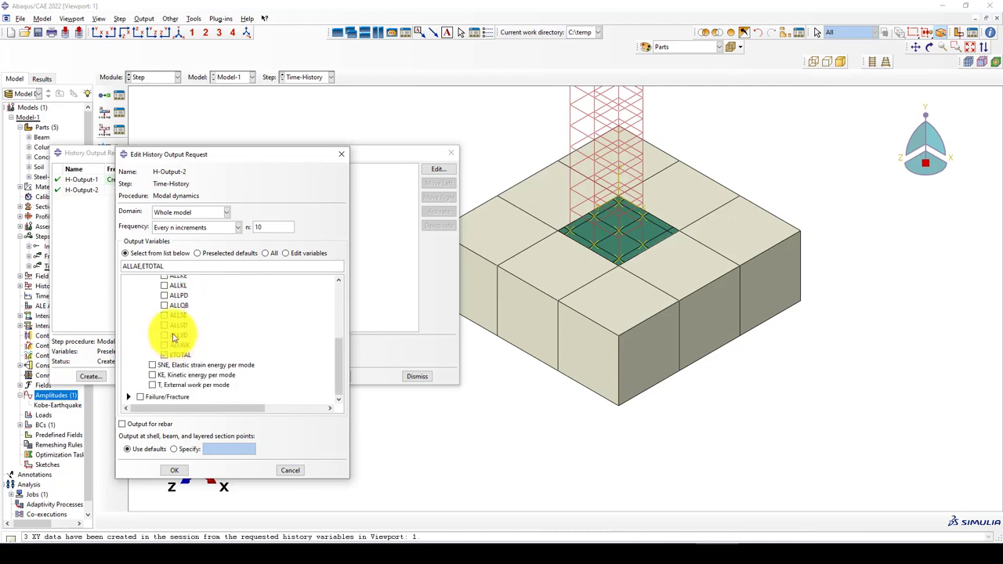
pyautogui.scroll(2, 171, 335)
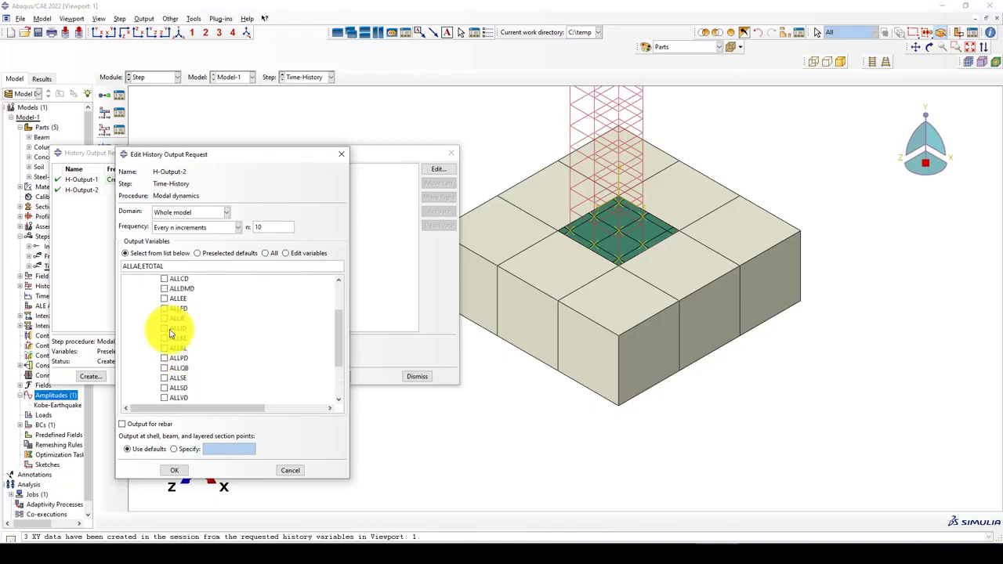
pyautogui.scroll(-2, 181, 335)
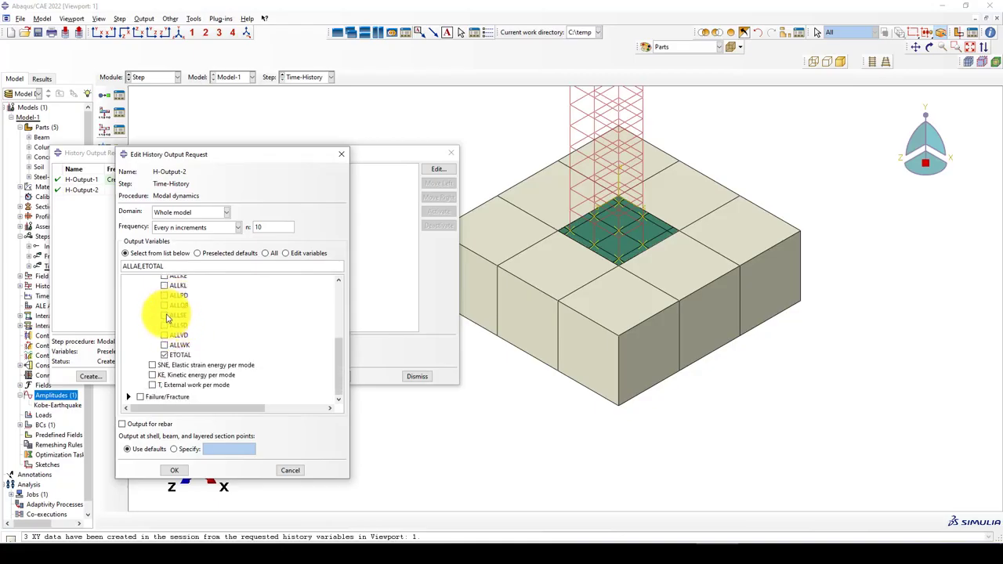
pyautogui.click(166, 316)
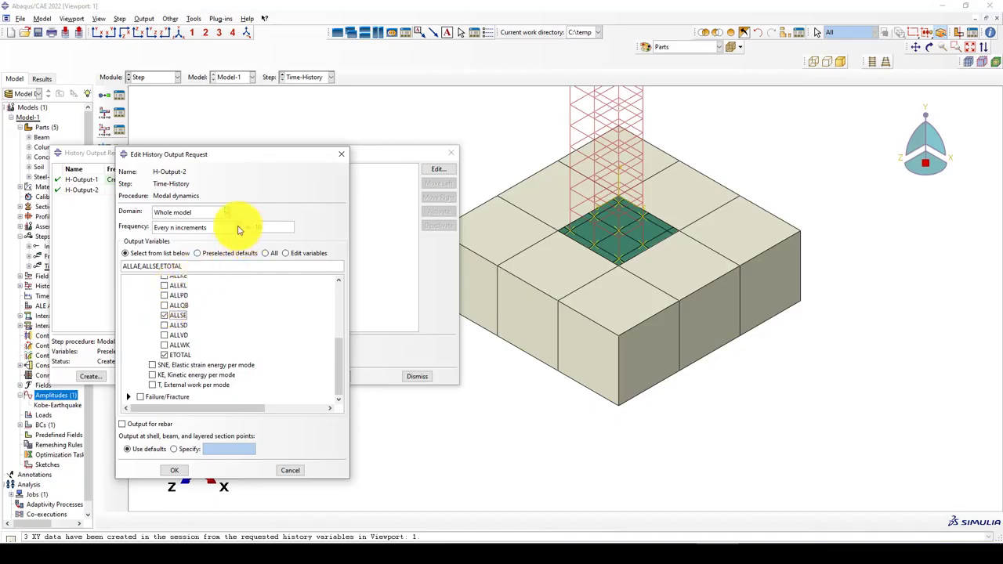
pyautogui.click(192, 471)
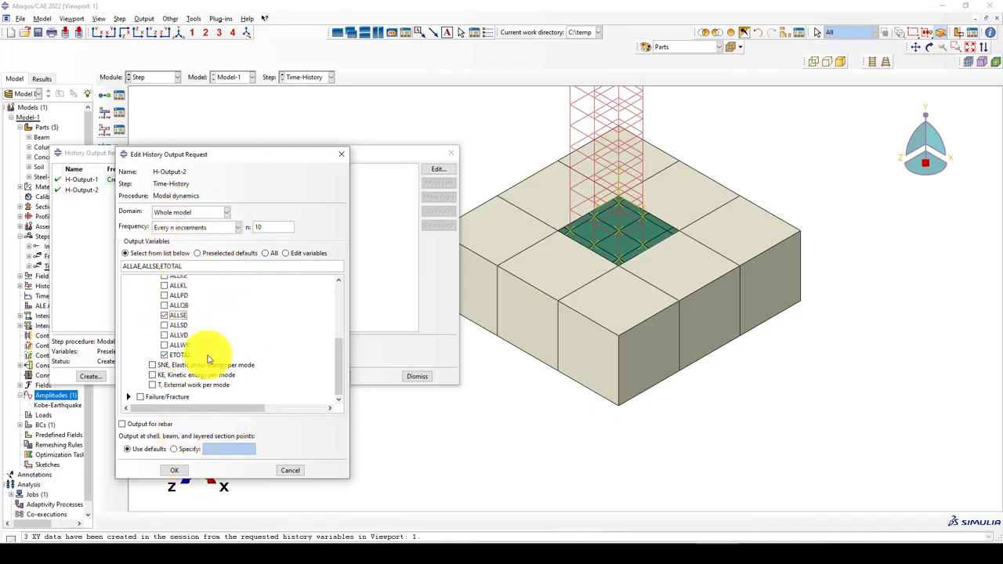
pyautogui.click(177, 472)
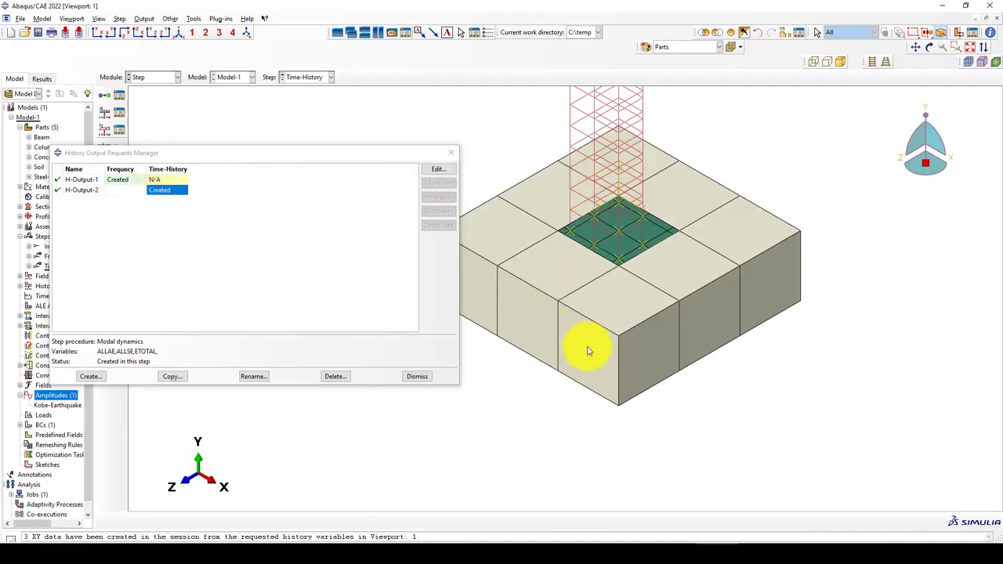
pyautogui.scroll(2, 589, 366)
pyautogui.scroll(-3, 601, 177)
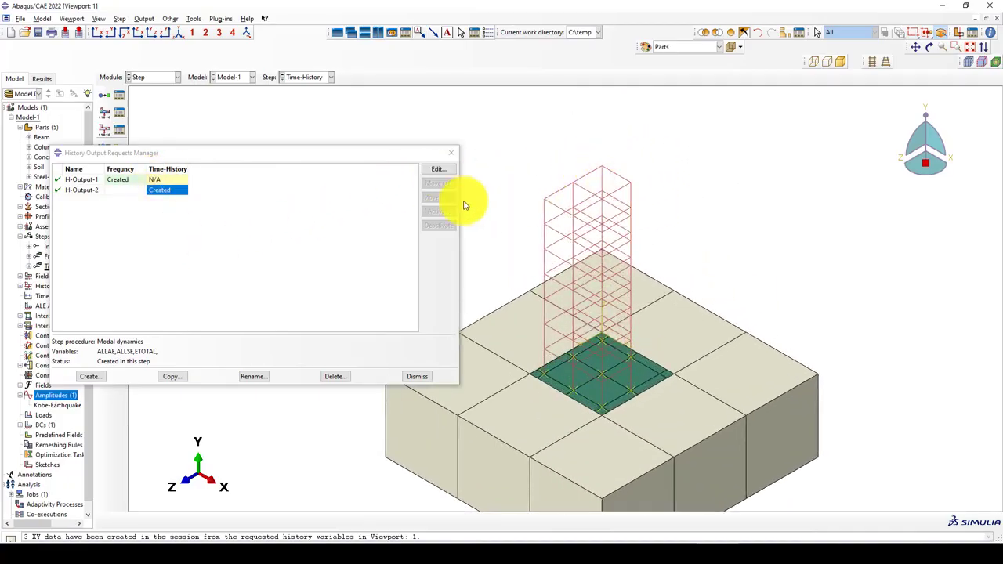
pyautogui.click(452, 152)
# - Switch to the Load module and open the Boundary Condition Manager
pyautogui.click(141, 77)
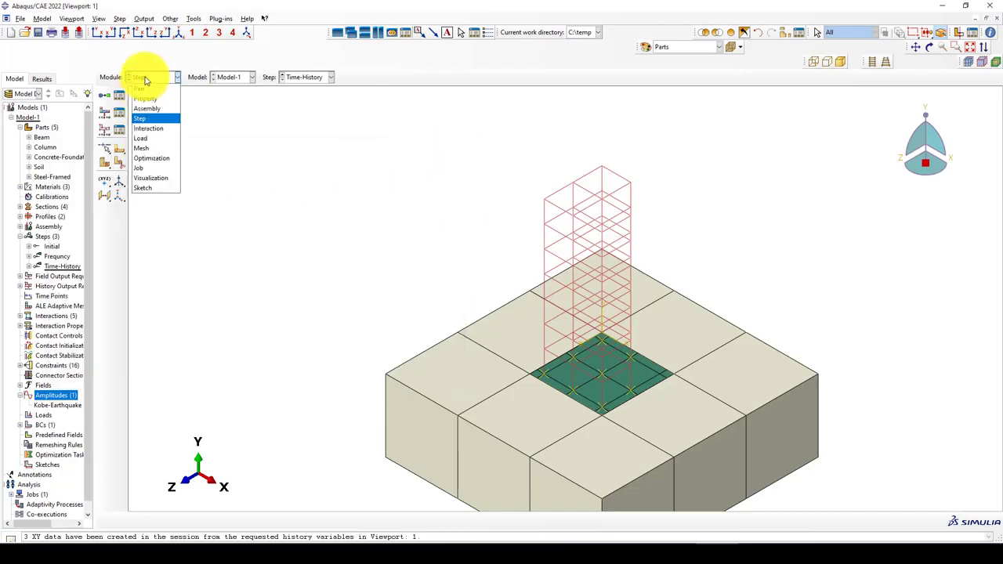
pyautogui.click(155, 138)
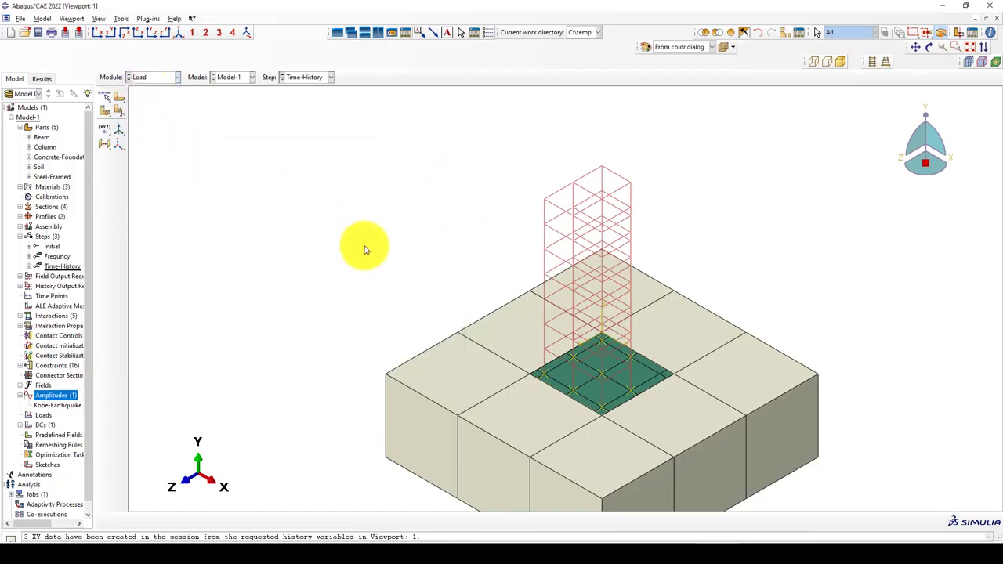
pyautogui.scroll(-3, 367, 249)
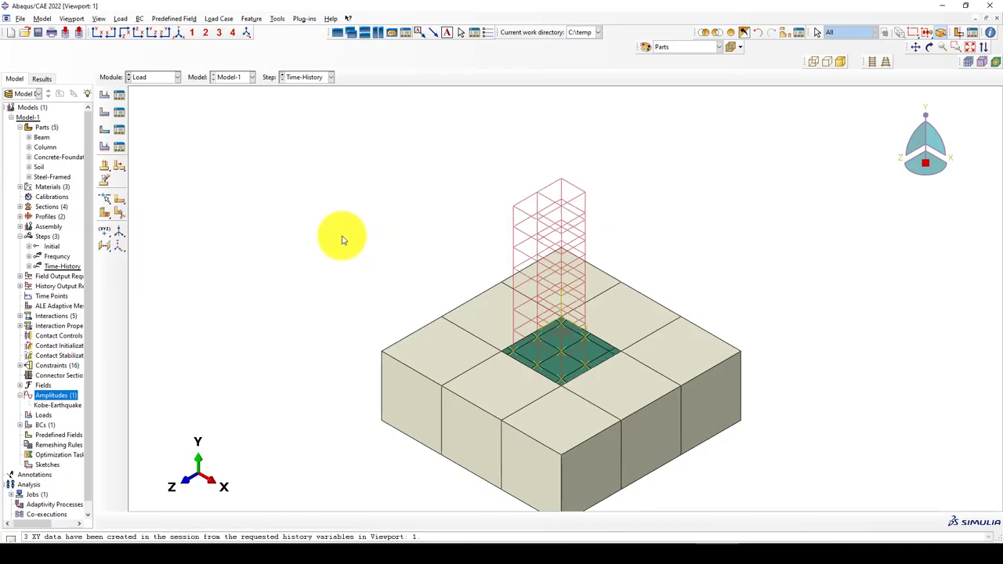
pyautogui.click(122, 114)
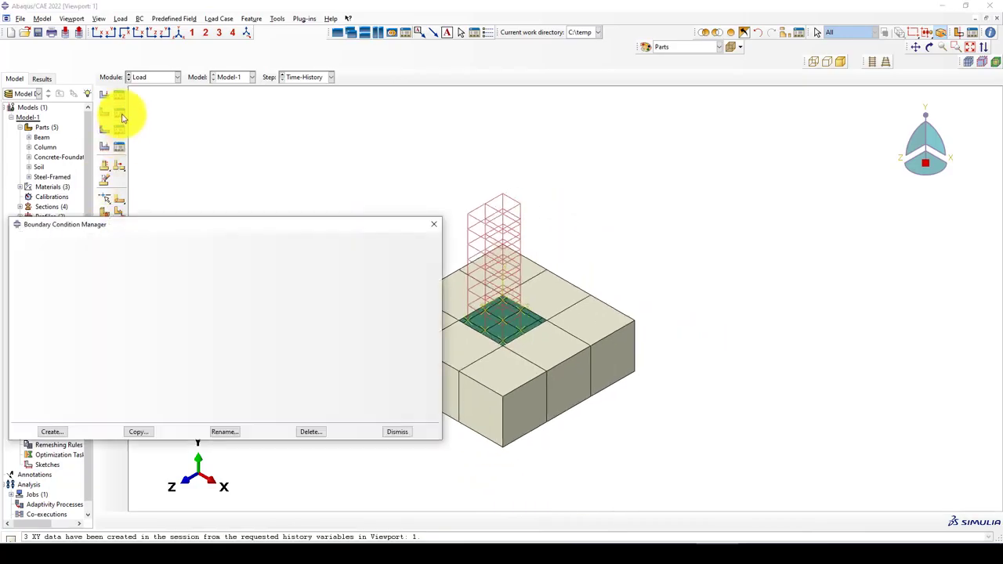
pyautogui.moveTo(226, 226); pyautogui.dragTo(260, 223)
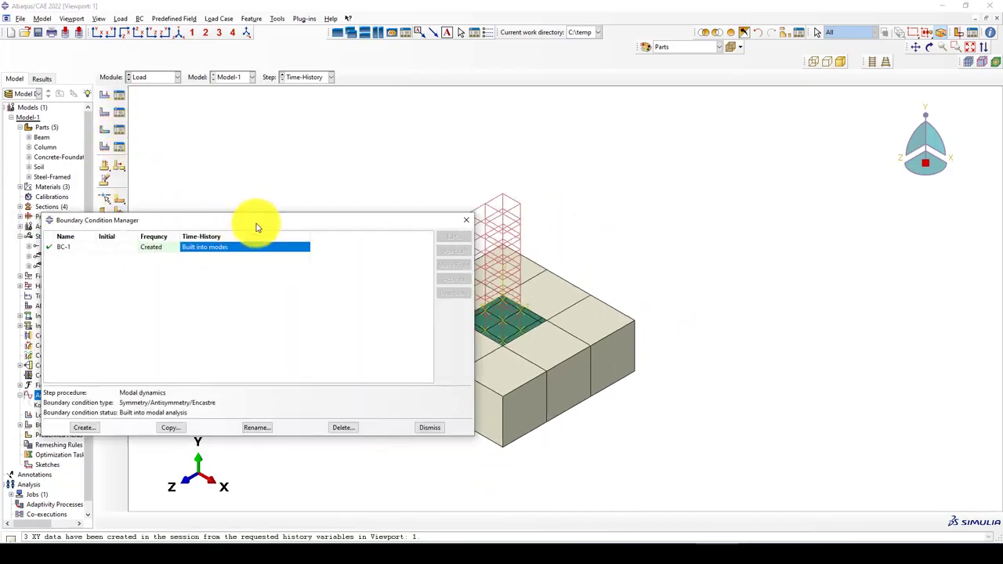
# - Try to move boundary condition BC-1 from the Frequncy step to the Initial step
pyautogui.click(157, 250)
pyautogui.scroll(2, 640, 165)
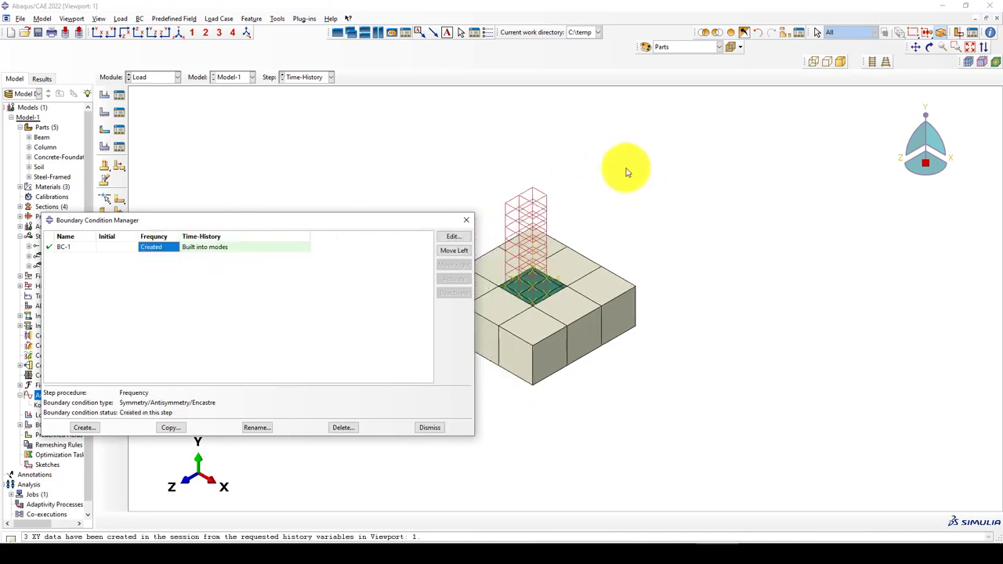
pyautogui.click(459, 254)
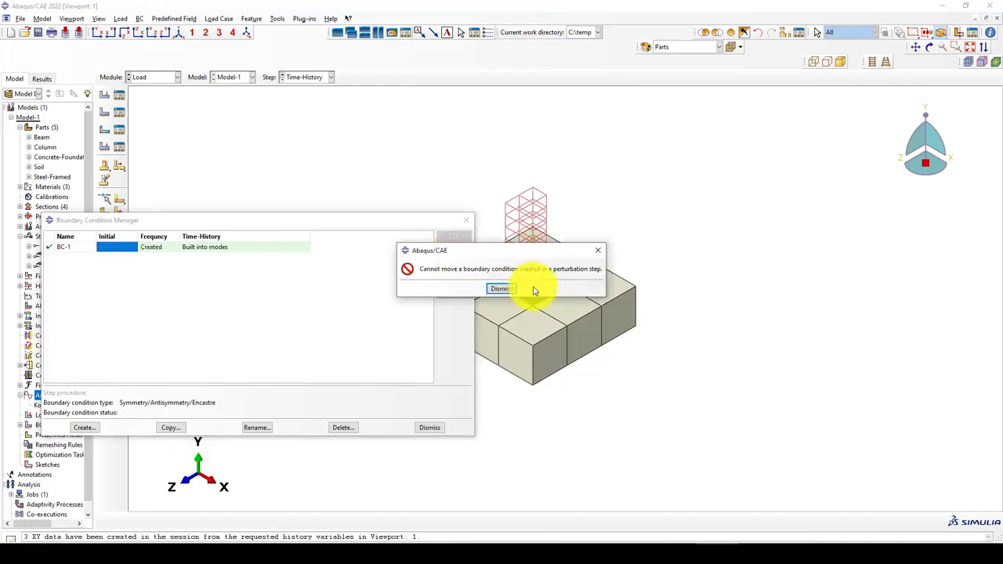
pyautogui.click(504, 290)
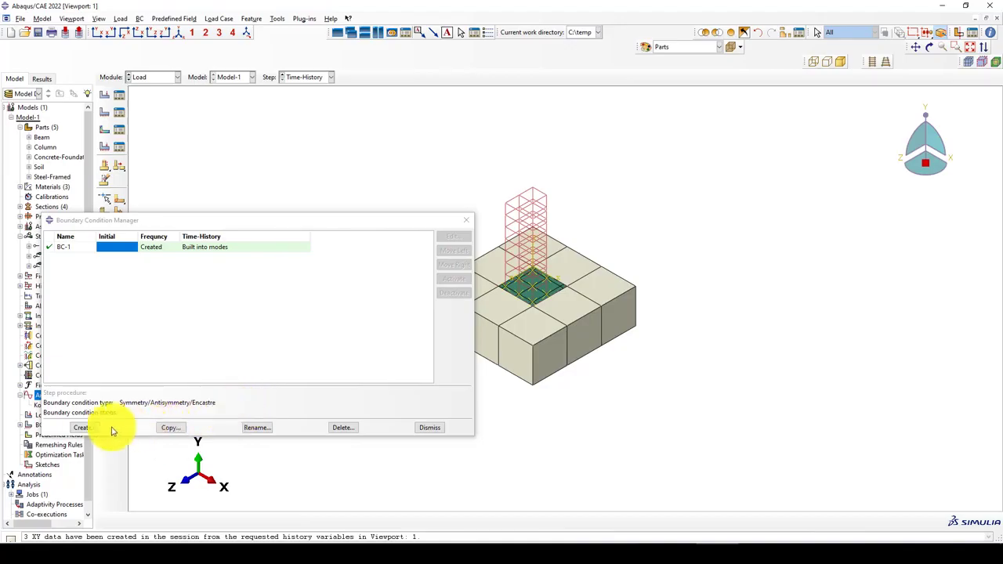
pyautogui.click(154, 247)
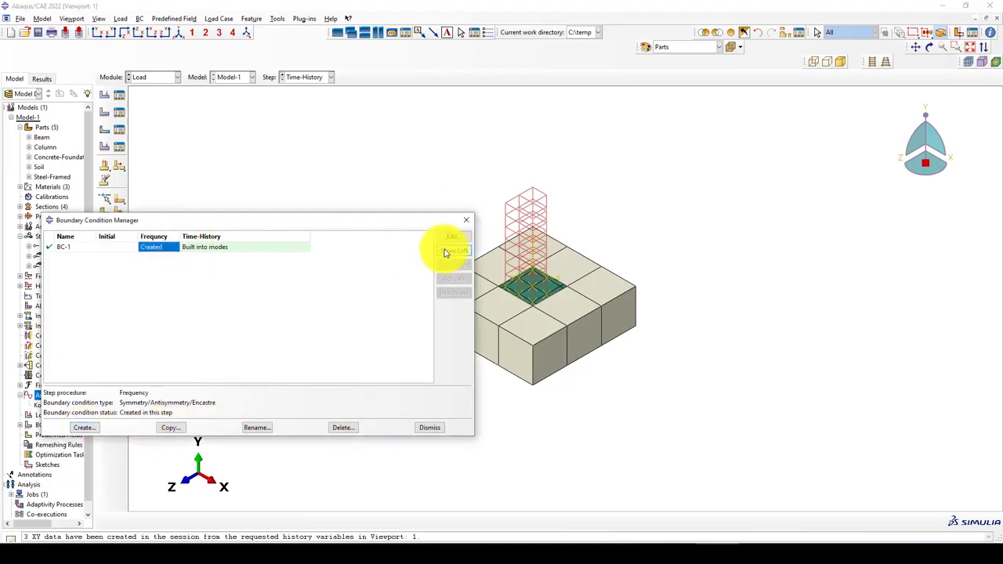
pyautogui.press('Return')
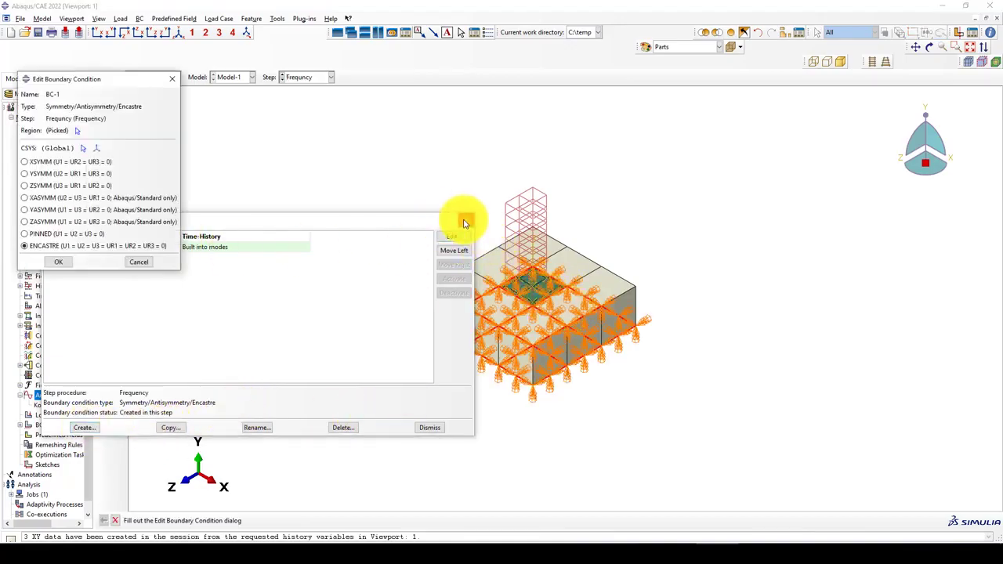
pyautogui.click(467, 220)
pyautogui.click(175, 80)
pyautogui.click(147, 77)
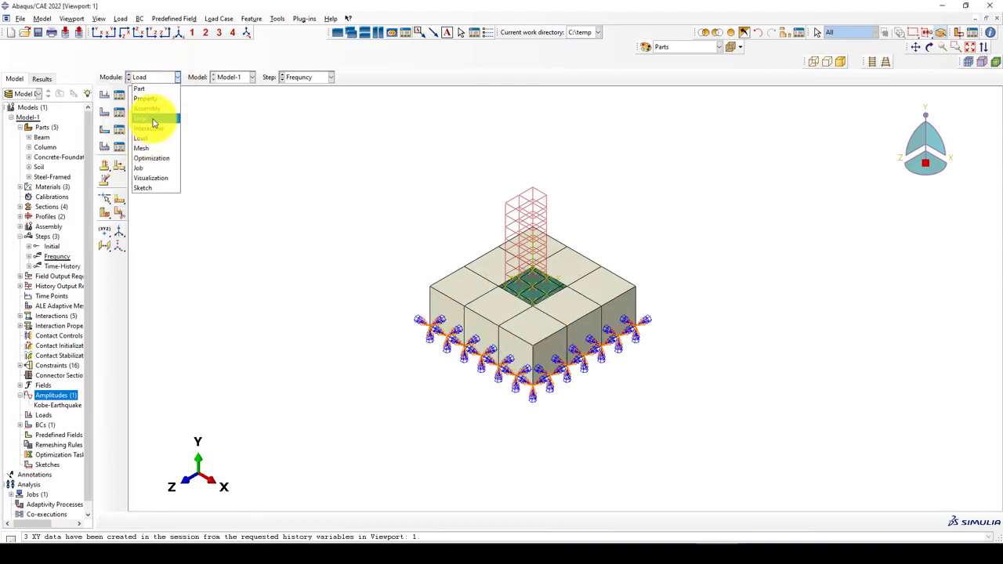
pyautogui.click(153, 121)
pyautogui.click(155, 78)
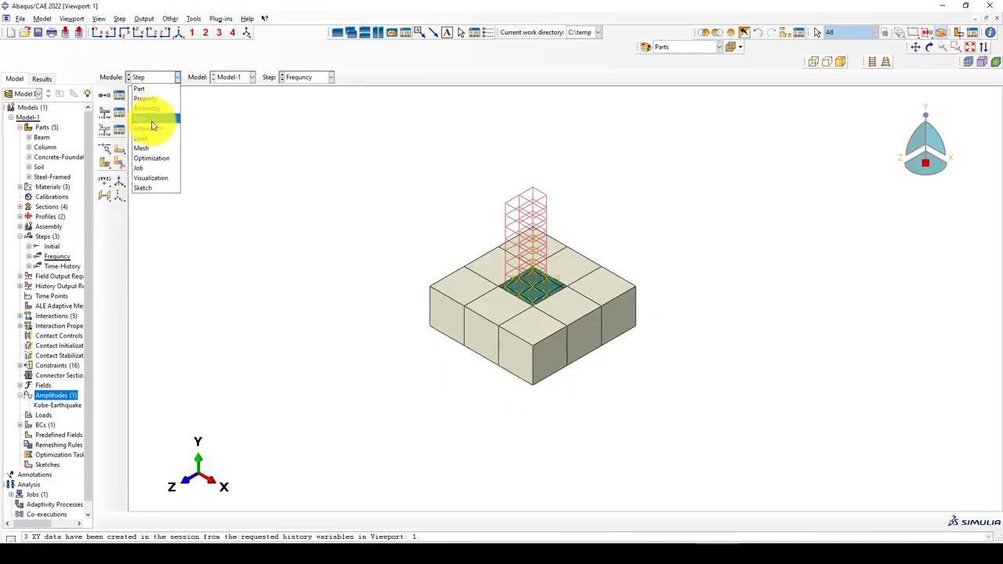
pyautogui.click(141, 138)
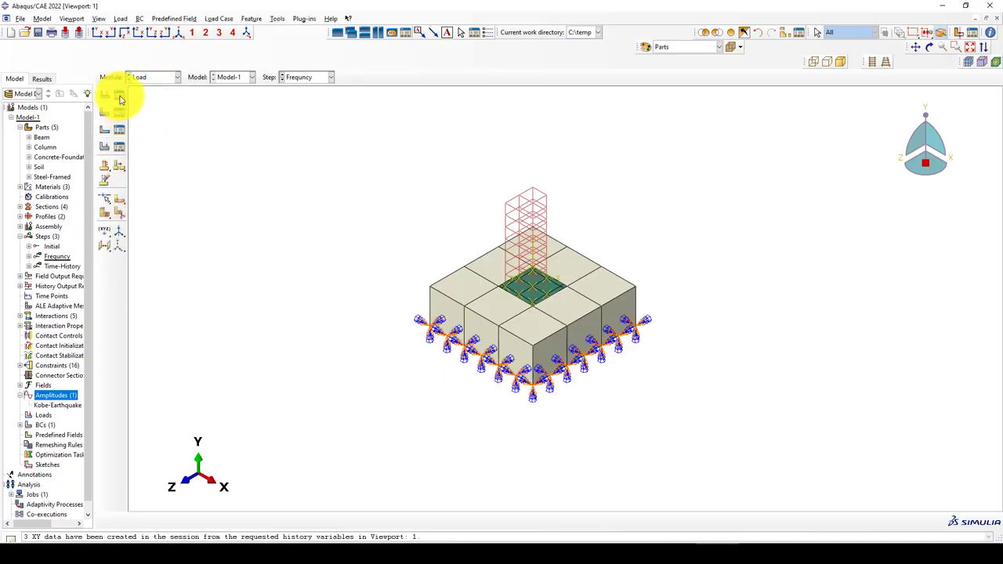
pyautogui.click(119, 96)
pyautogui.click(447, 133)
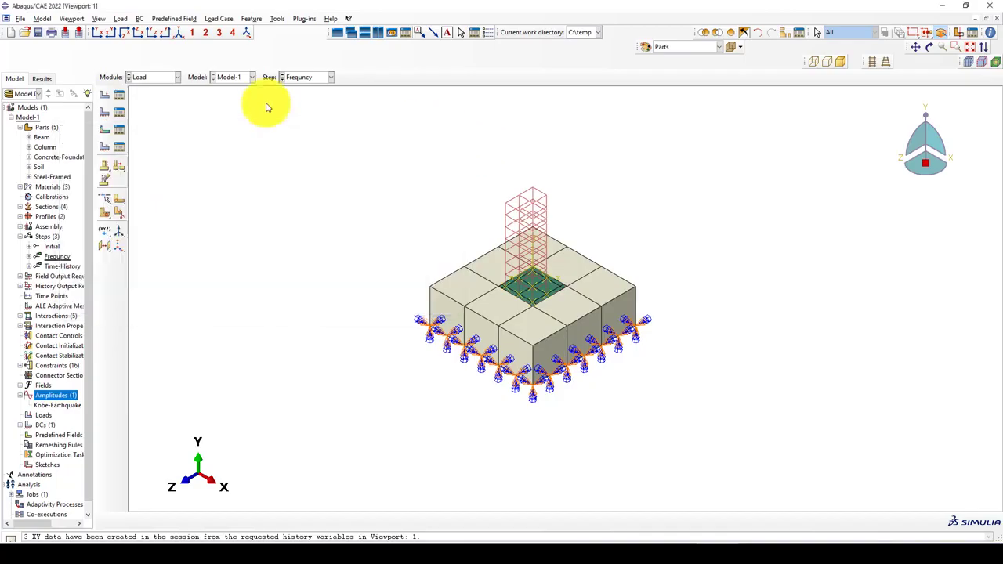
# - Delete boundary condition BC-1 in the Boundary Condition Manager and confirm the deletion
pyautogui.click(119, 96)
pyautogui.click(119, 112)
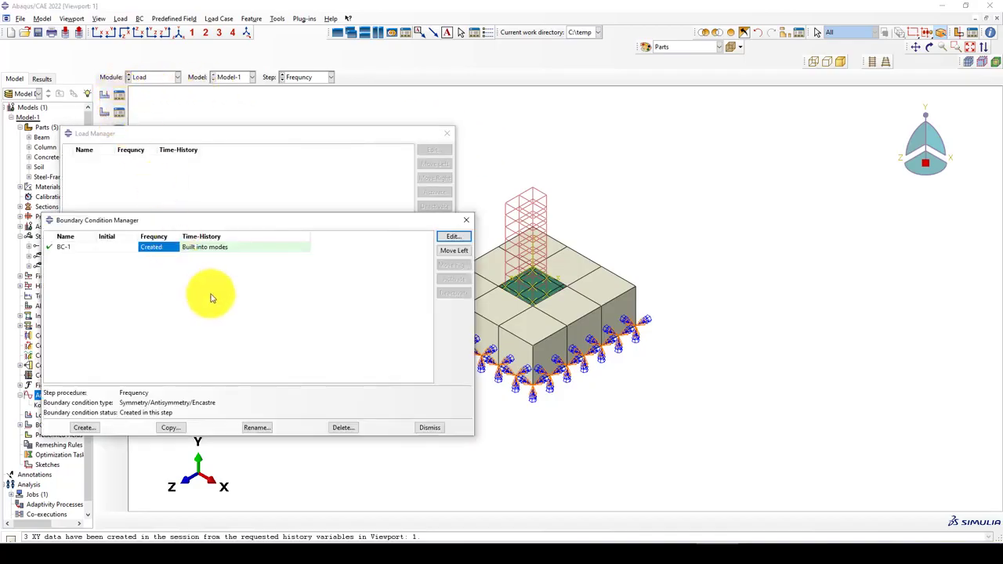
pyautogui.click(342, 428)
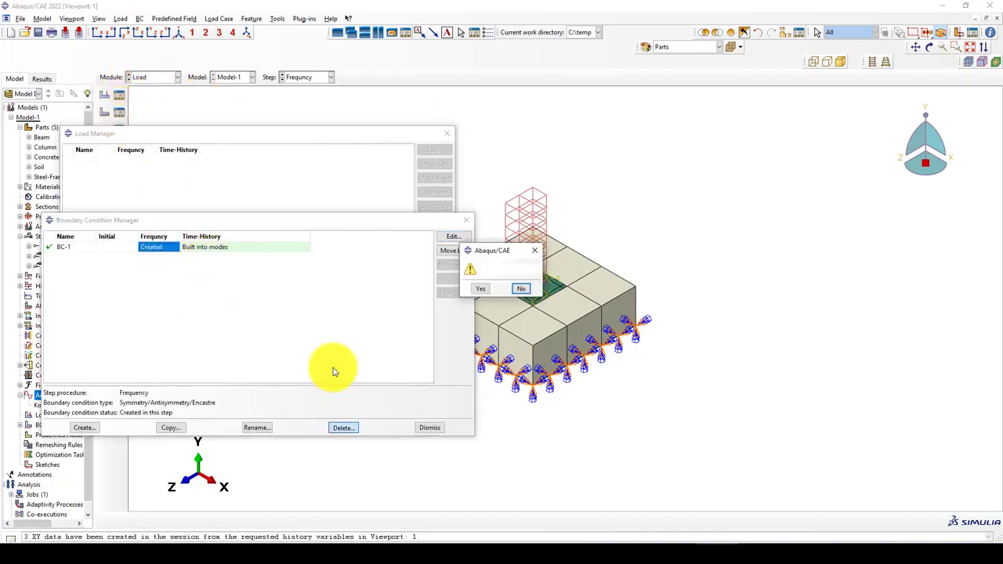
pyautogui.click(495, 289)
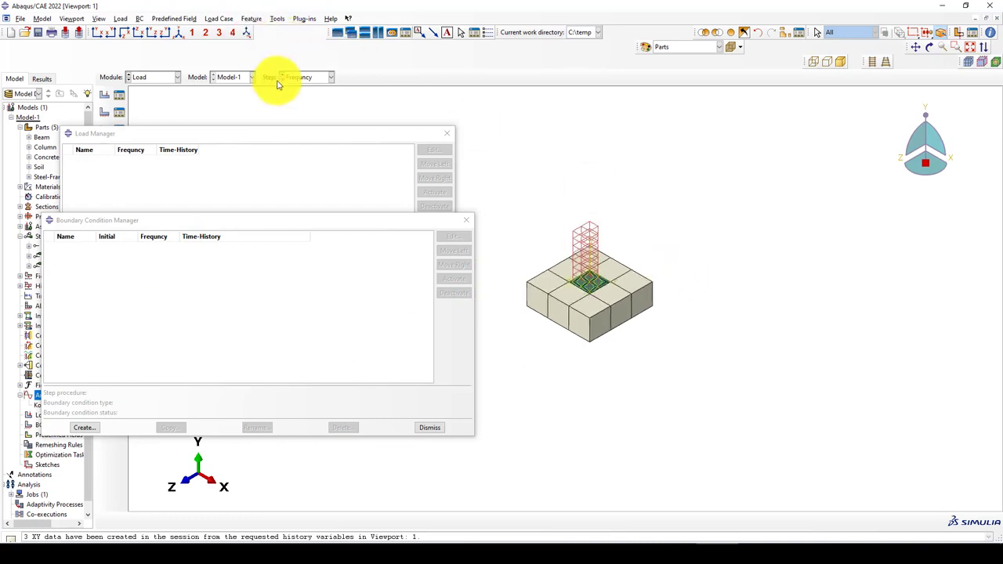
# - Start a new mechanical Symmetry/Antisymmetry/Encastre boundary condition named BC-1 in the Initial step
pyautogui.keyDown('ctrl'); pyautogui.keyDown('alt'); pyautogui.moveTo(616, 332); pyautogui.dragTo(600, 202); pyautogui.keyUp('alt'); pyautogui.keyUp('ctrl')
pyautogui.moveTo(615, 302); pyautogui.dragTo(583, 329)
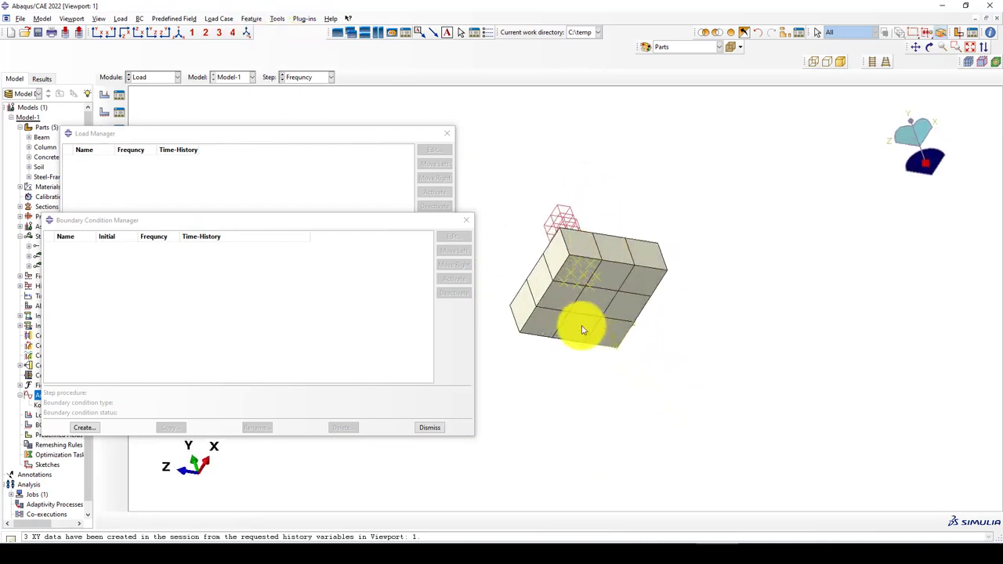
pyautogui.click(85, 426)
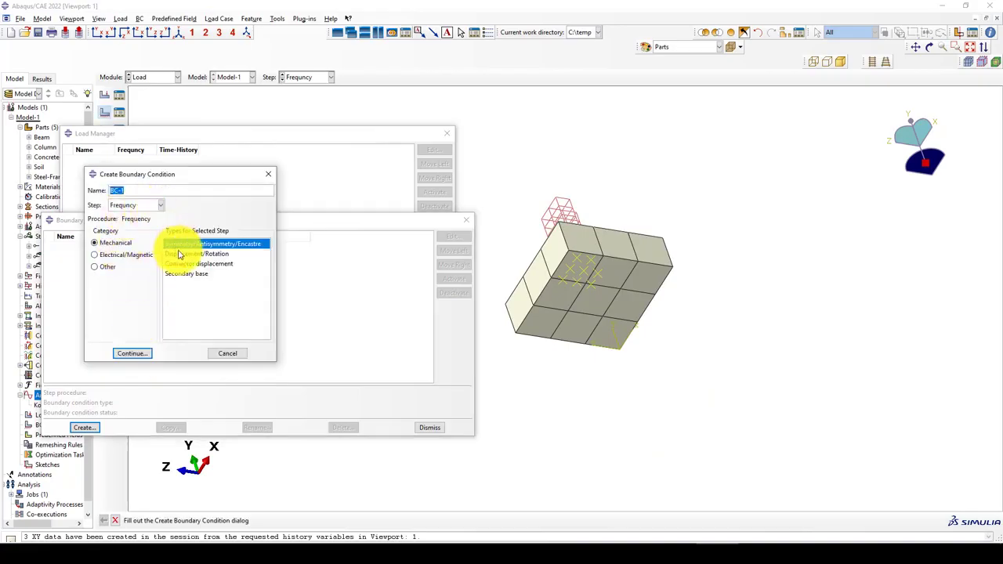
pyautogui.click(133, 205)
pyautogui.click(118, 207)
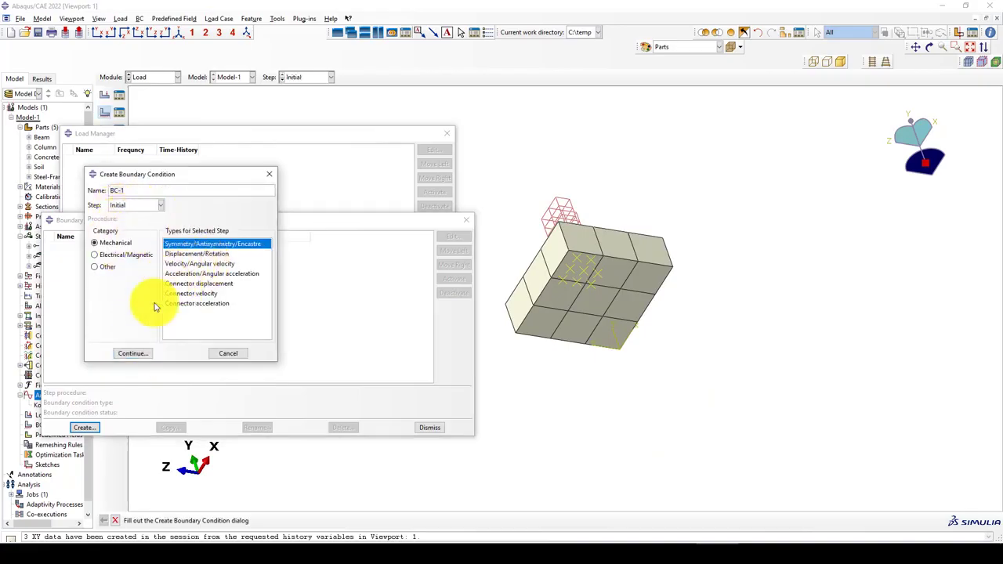
pyautogui.click(130, 353)
# - Select all nine bottom faces of the soil block as the region for BC-1
pyautogui.scroll(2, 582, 300)
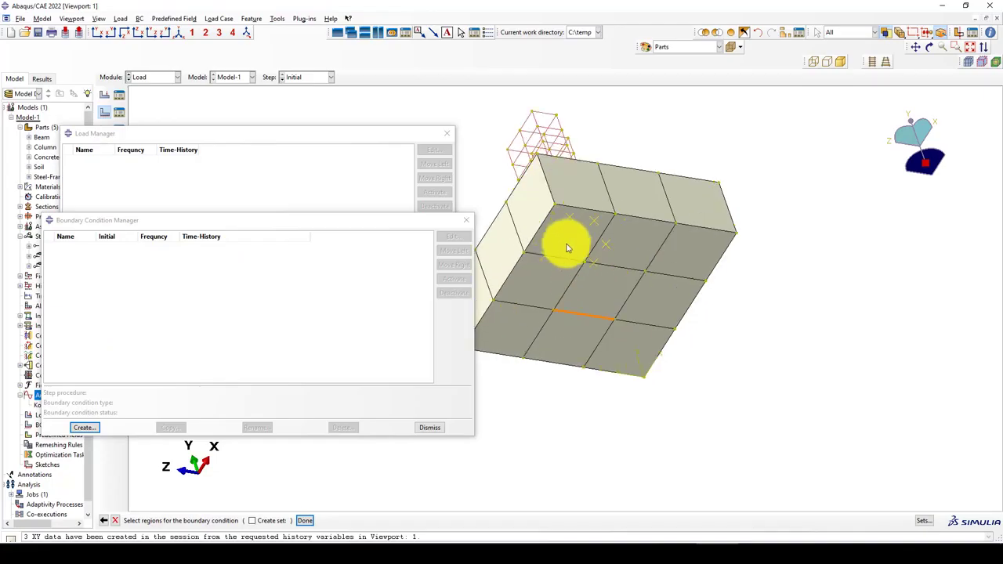
pyautogui.click(560, 230)
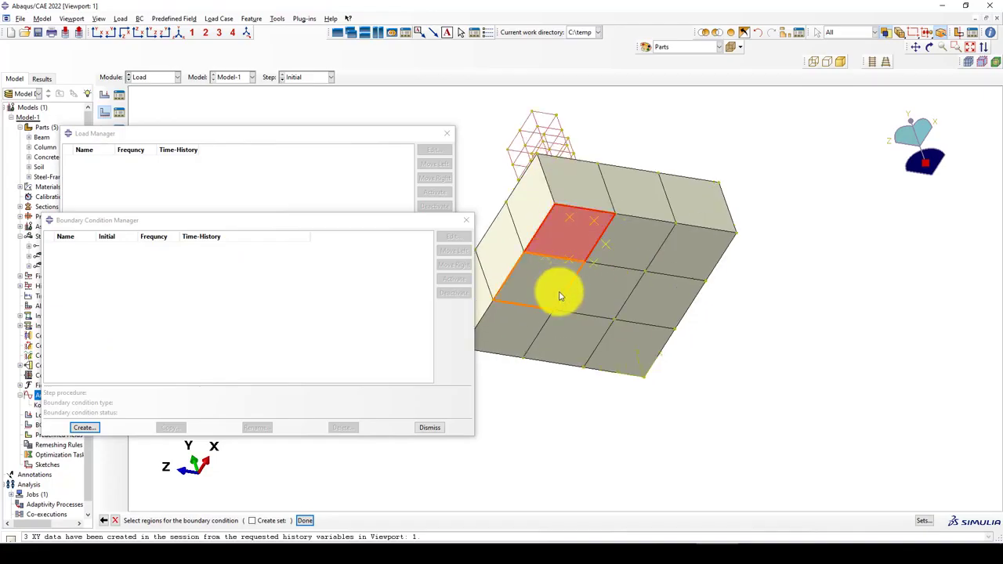
pyautogui.keyDown('shift'); pyautogui.click(537, 304); pyautogui.keyUp('shift')
pyautogui.keyDown('shift'); pyautogui.click(530, 321); pyautogui.keyUp('shift')
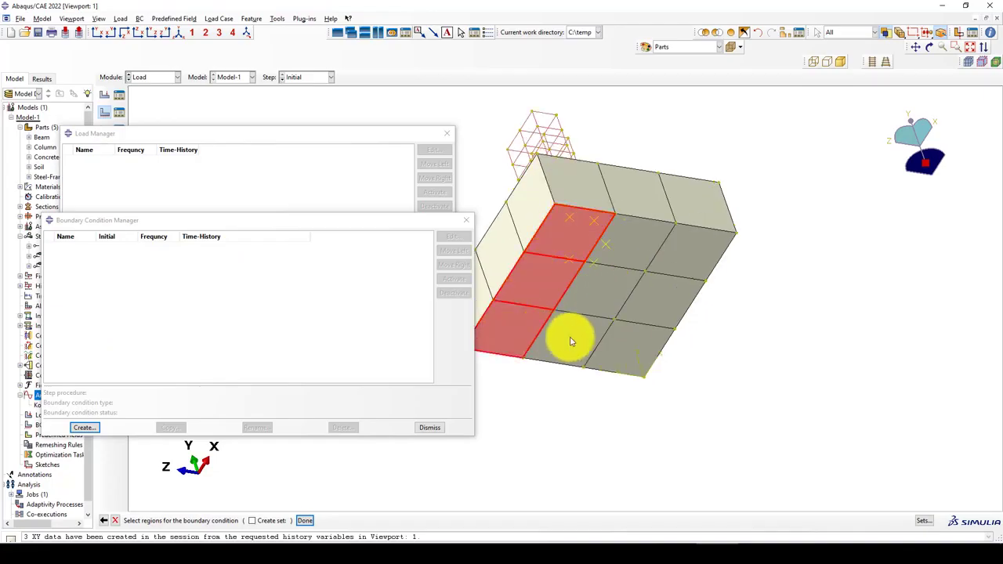
pyautogui.keyDown('shift'); pyautogui.click(571, 340); pyautogui.keyUp('shift')
pyautogui.keyDown('shift'); pyautogui.click(587, 287); pyautogui.keyUp('shift')
pyautogui.keyDown('shift'); pyautogui.click(624, 246); pyautogui.keyUp('shift')
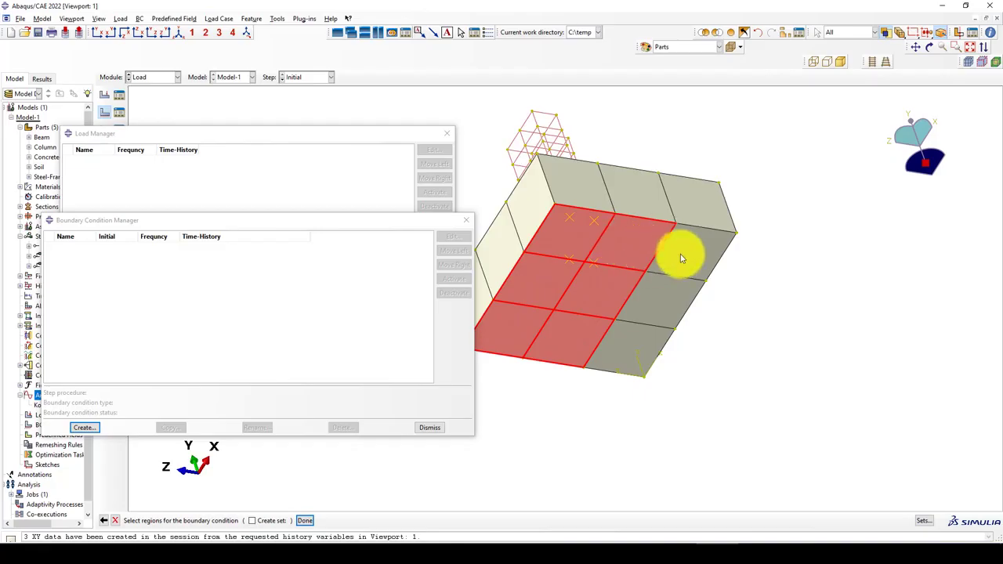
pyautogui.keyDown('shift'); pyautogui.click(667, 297); pyautogui.keyUp('shift')
pyautogui.keyDown('shift'); pyautogui.click(638, 357); pyautogui.keyUp('shift')
pyautogui.middleClick(533, 444)
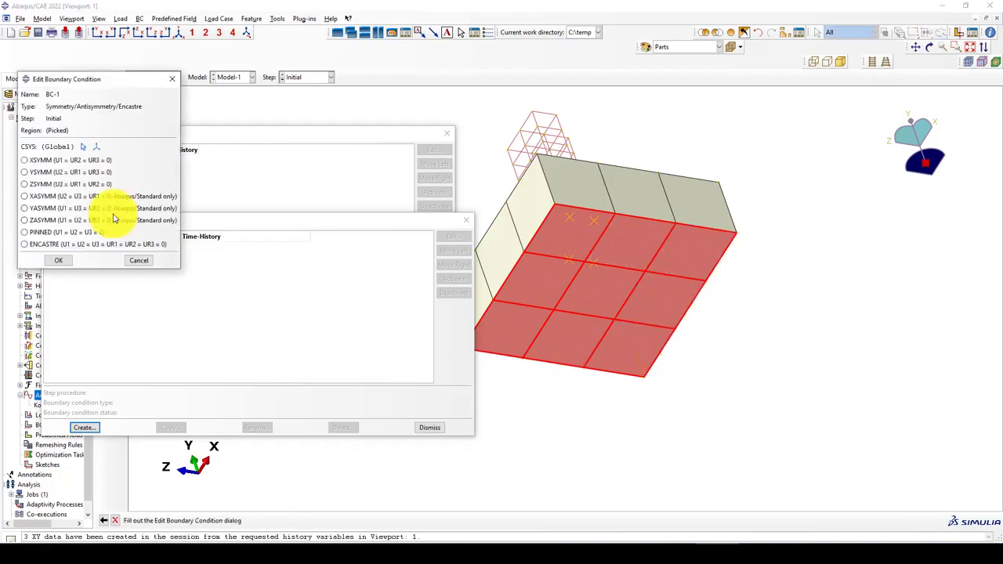
# - Set BC-1 to ENCASTRE, accept it, and close the Boundary Condition Manager and Load Manager
pyautogui.click(68, 245)
pyautogui.click(60, 261)
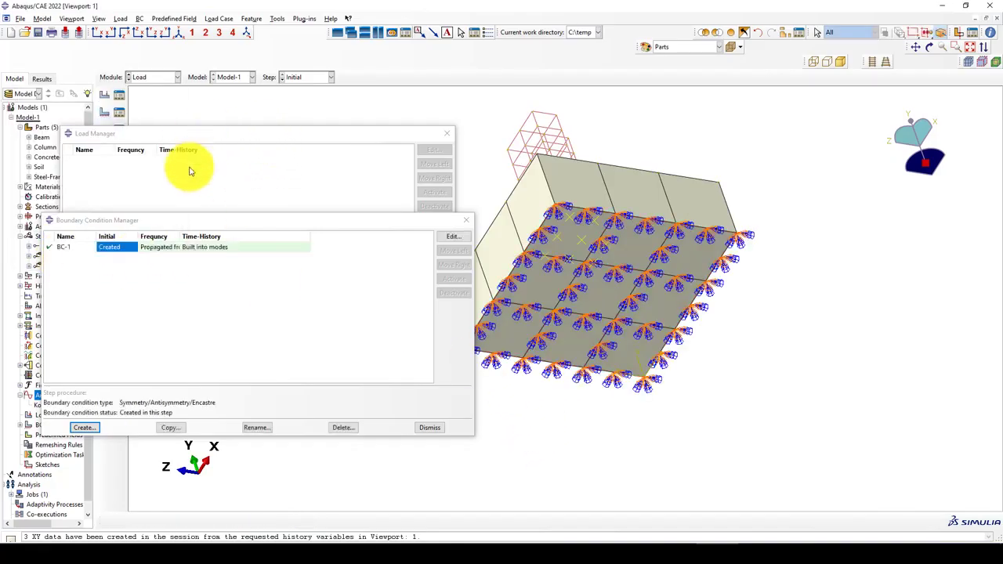
pyautogui.click(465, 219)
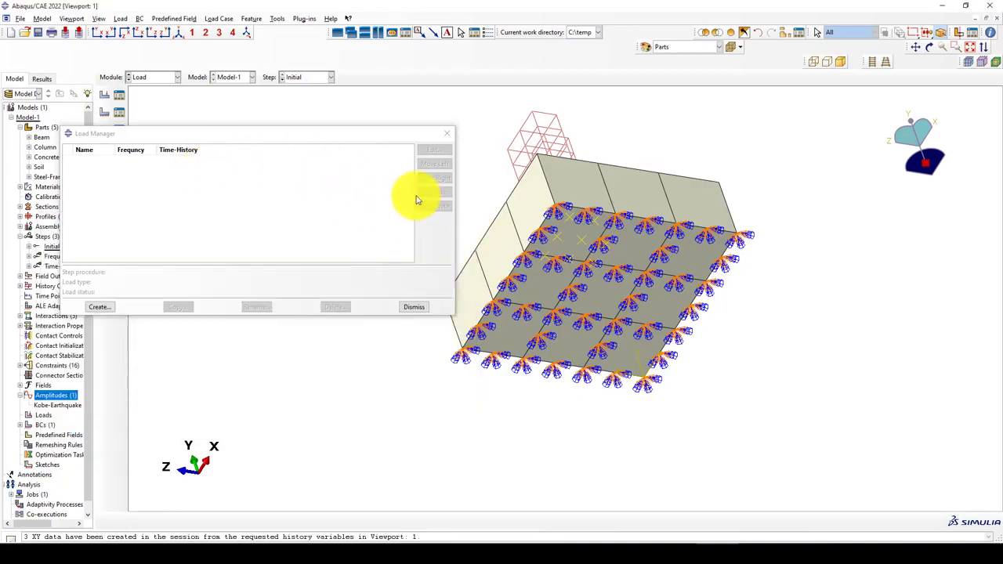
pyautogui.click(414, 306)
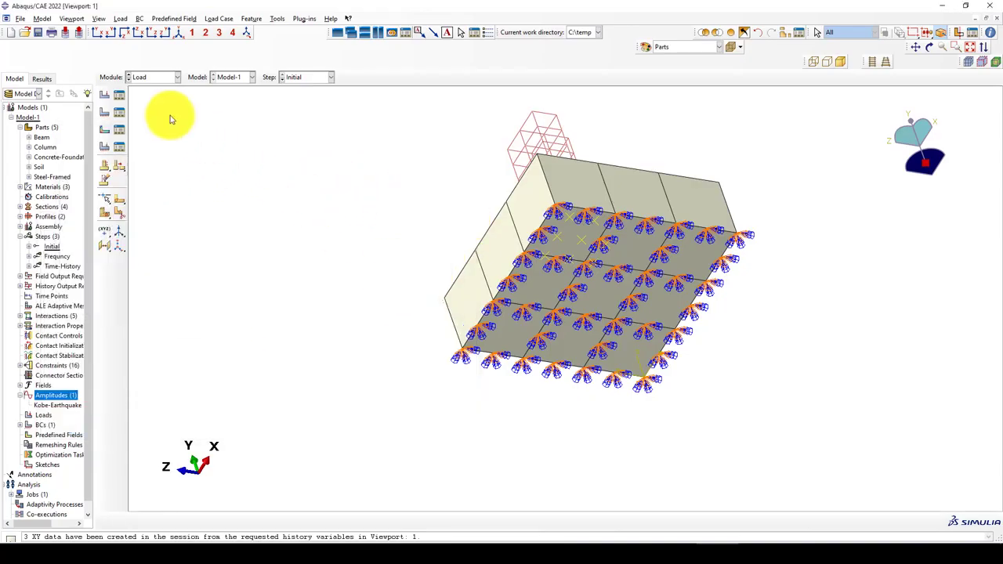
# - Review the status of BC-1 in each analysis step in the Boundary Condition Manager, widening the Frequncy column
pyautogui.click(119, 112)
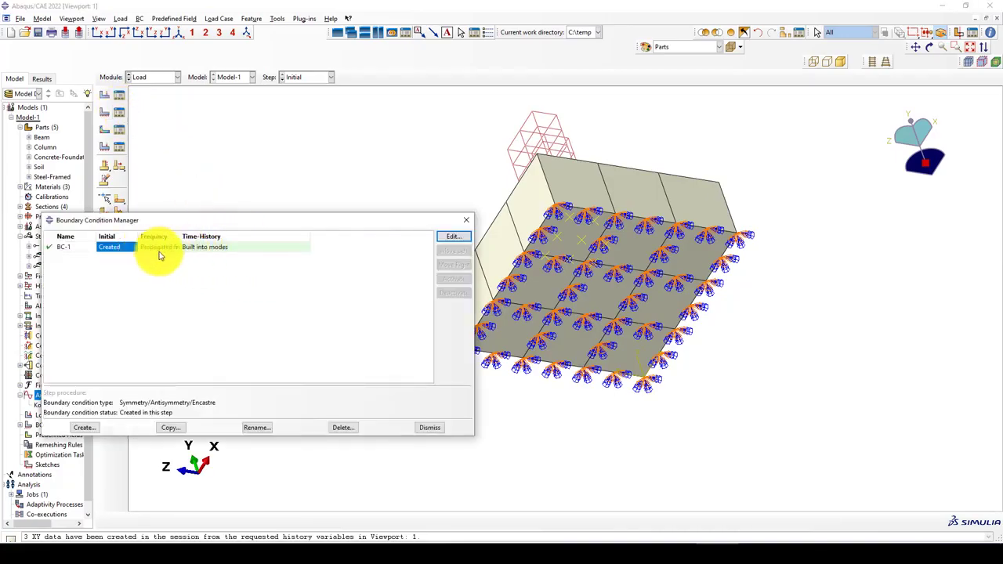
pyautogui.moveTo(179, 236); pyautogui.dragTo(264, 237)
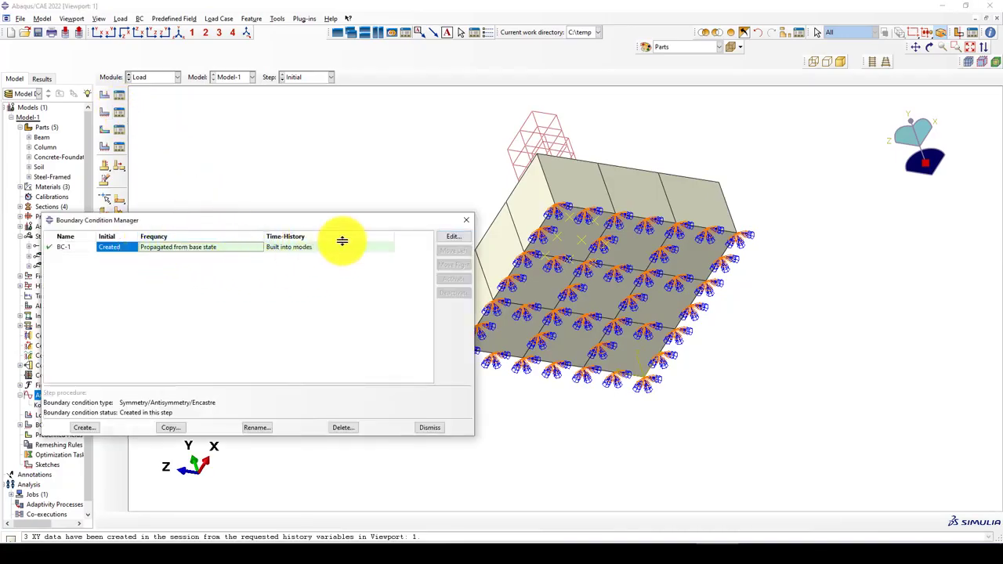
pyautogui.click(465, 222)
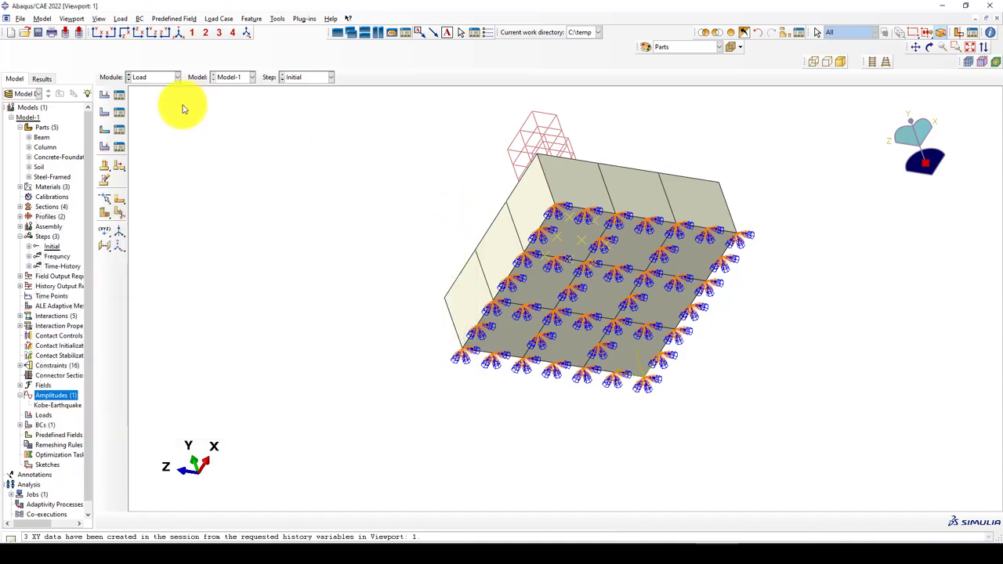
# - Create an acceleration base motion named Earthquake in the Time-History step, using degree of freedom U3 and the Kobe-Earthquake amplitude
pyautogui.click(120, 115)
pyautogui.moveTo(289, 214); pyautogui.dragTo(286, 180)
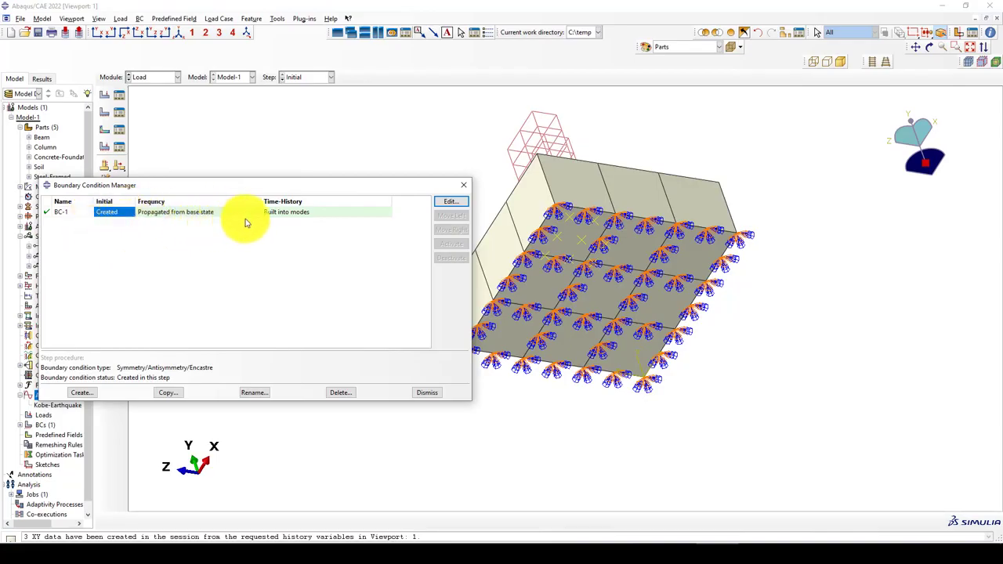
pyautogui.click(83, 393)
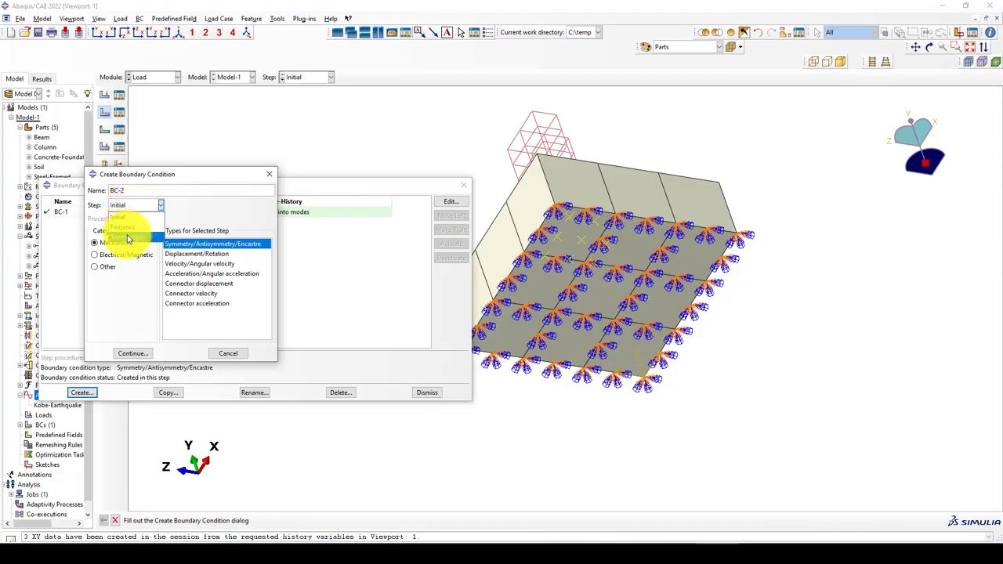
pyautogui.click(126, 236)
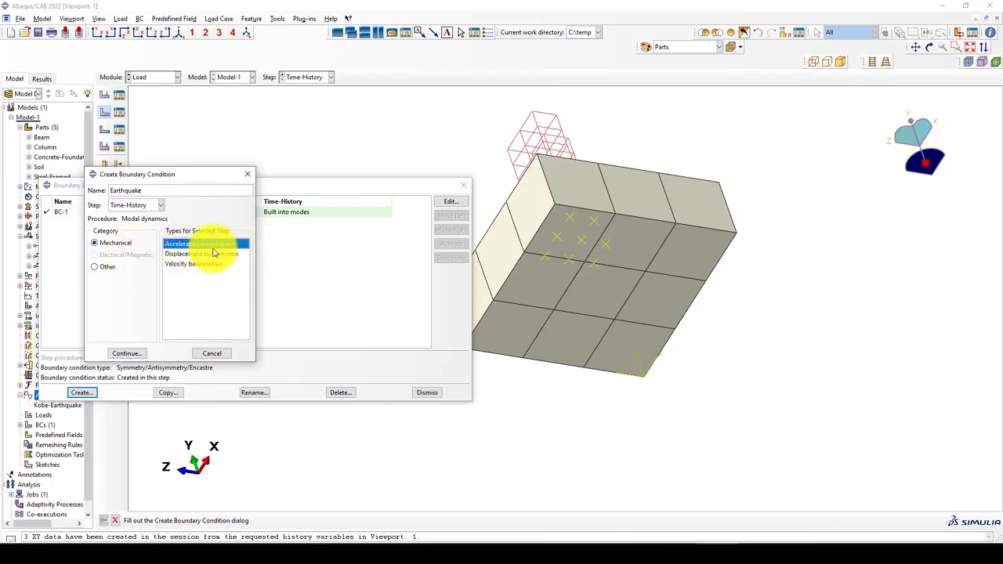
pyautogui.click(125, 353)
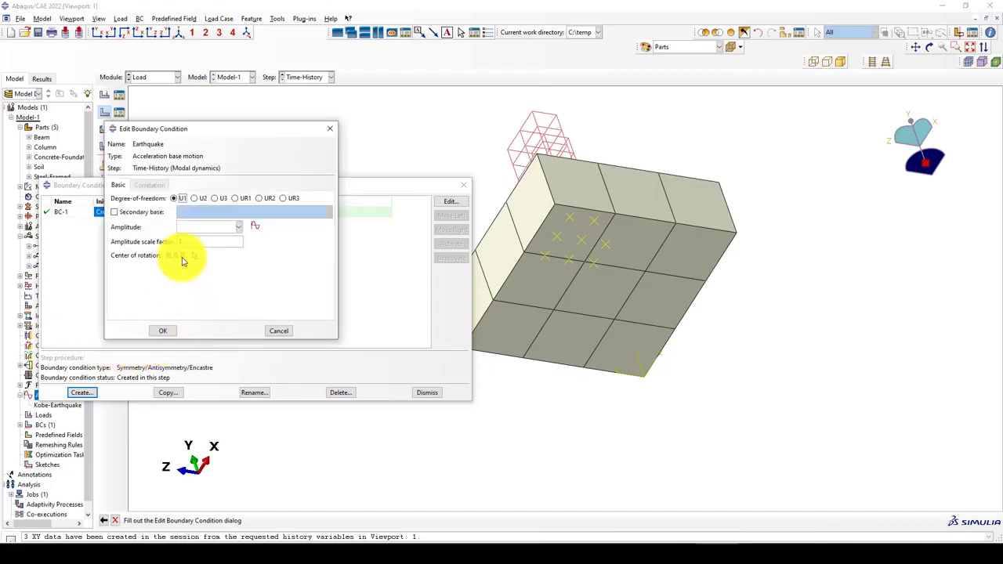
pyautogui.click(214, 198)
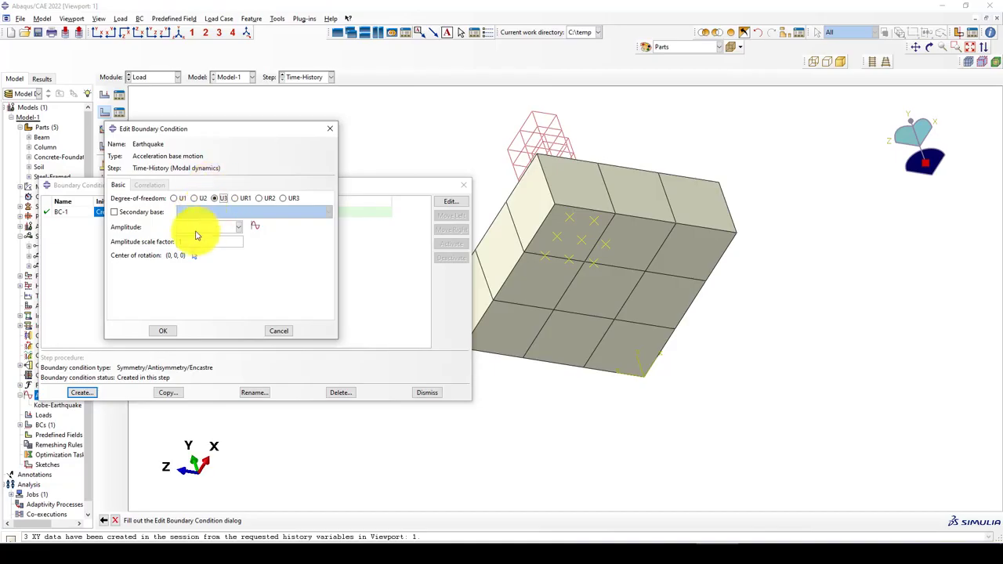
pyautogui.click(198, 238)
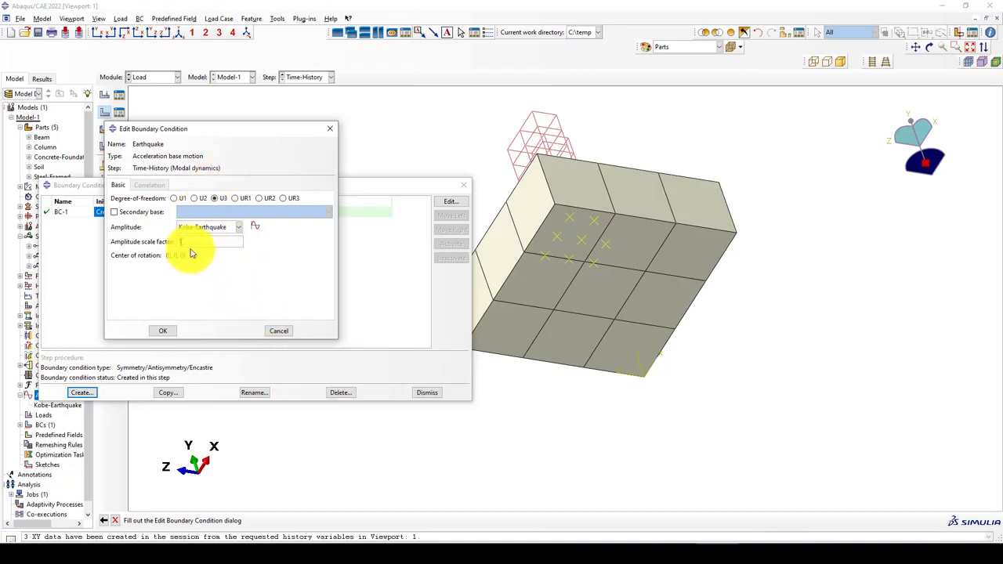
# - Switch to the Excel workbook and examine the acceleration units of the Kobe record at the start of the sheet
pyautogui.click(389, 549)
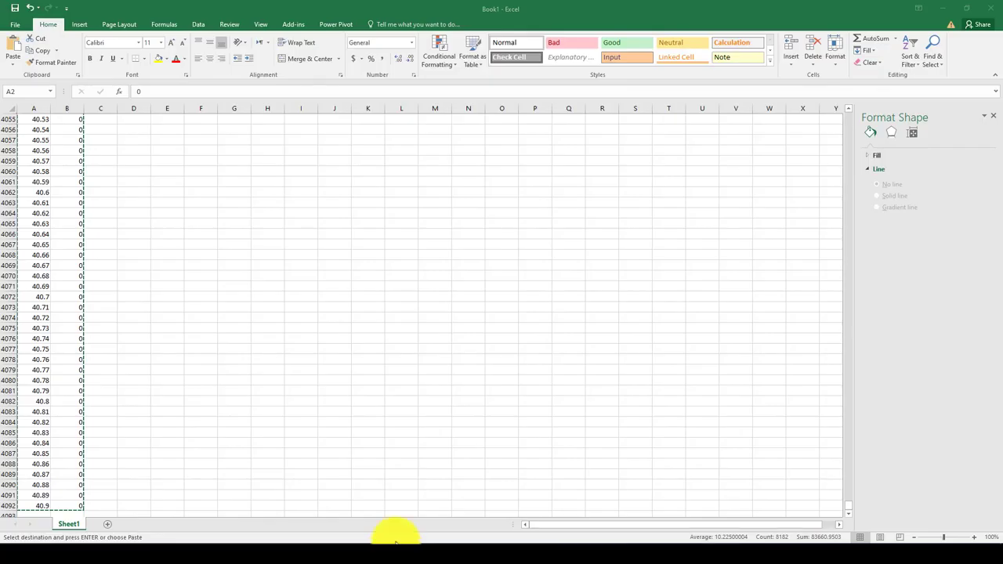
pyautogui.scroll(20, 777, 407)
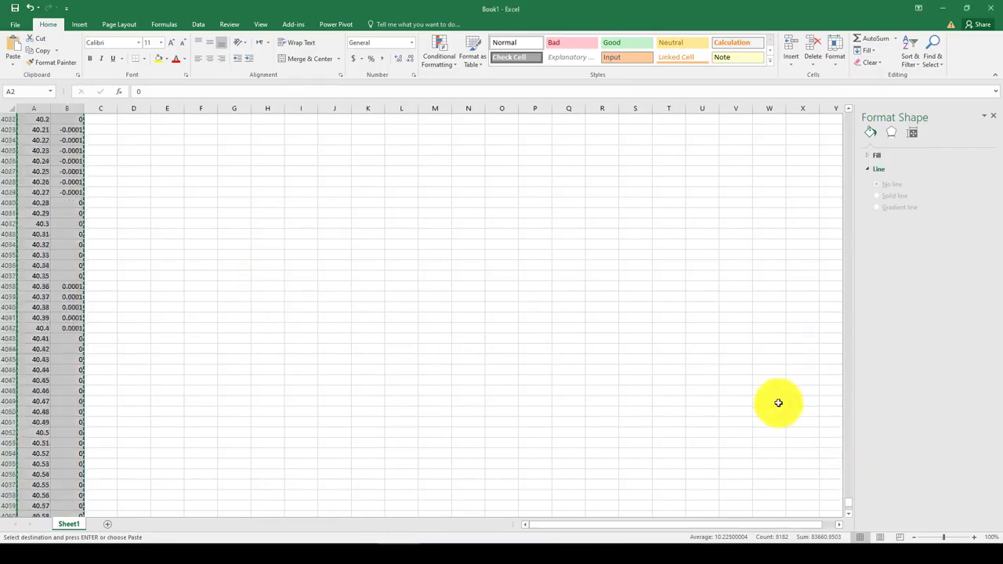
pyautogui.scroll(6, 785, 413)
pyautogui.moveTo(853, 503); pyautogui.dragTo(862, 109)
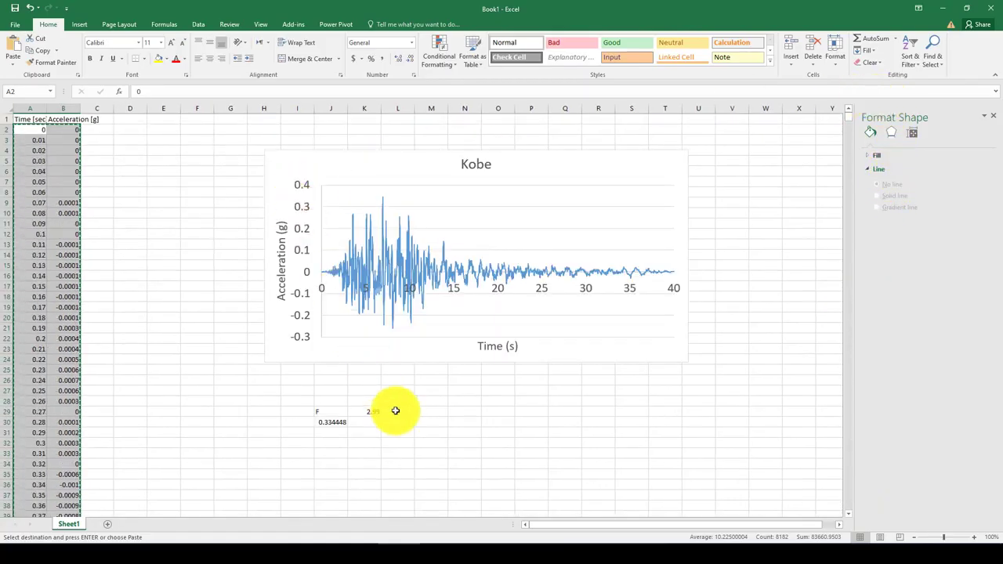
# - Return to Abaqus, set Earthquake's amplitude scale factor to 10000, accept it, and close the Boundary Condition Manager
pyautogui.click(713, 553)
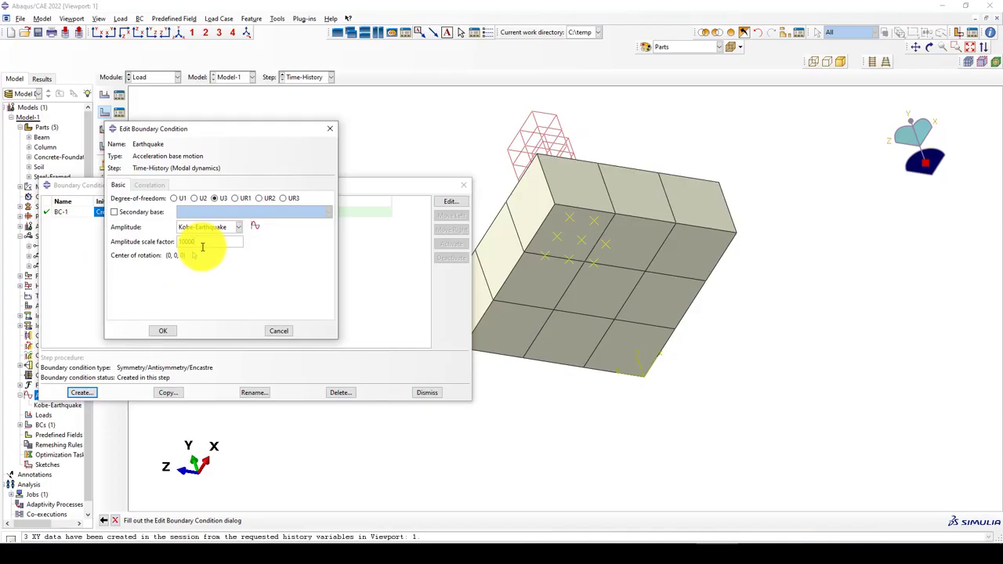
pyautogui.click(163, 332)
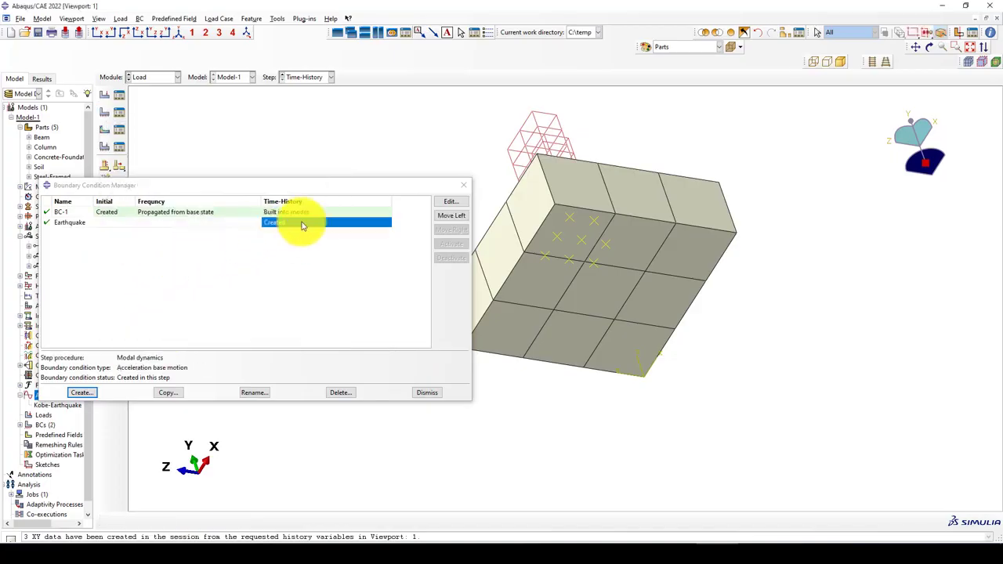
pyautogui.click(436, 399)
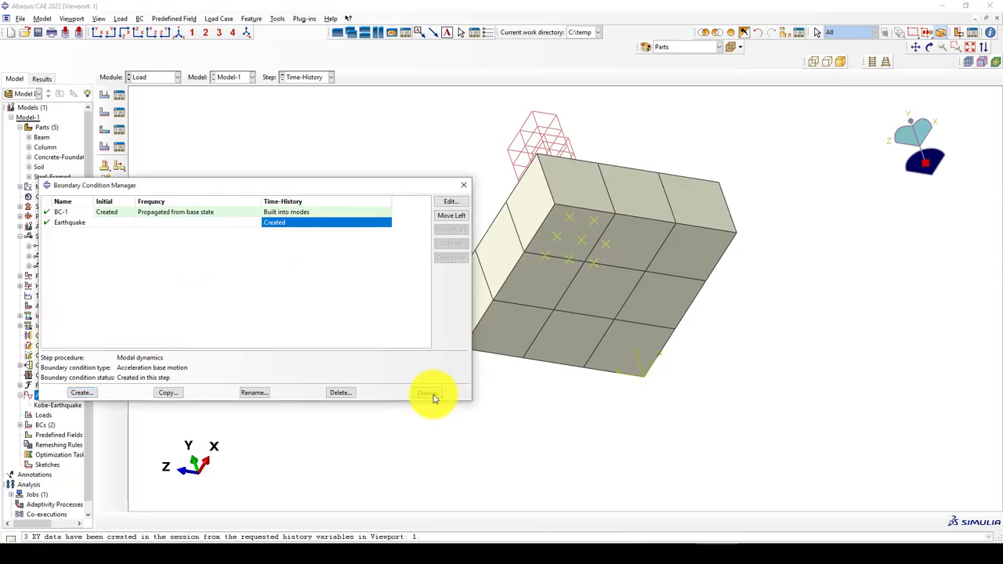
# - Create a full-analysis job named Time-history from Model-1, keeping the default job settings
pyautogui.click(153, 81)
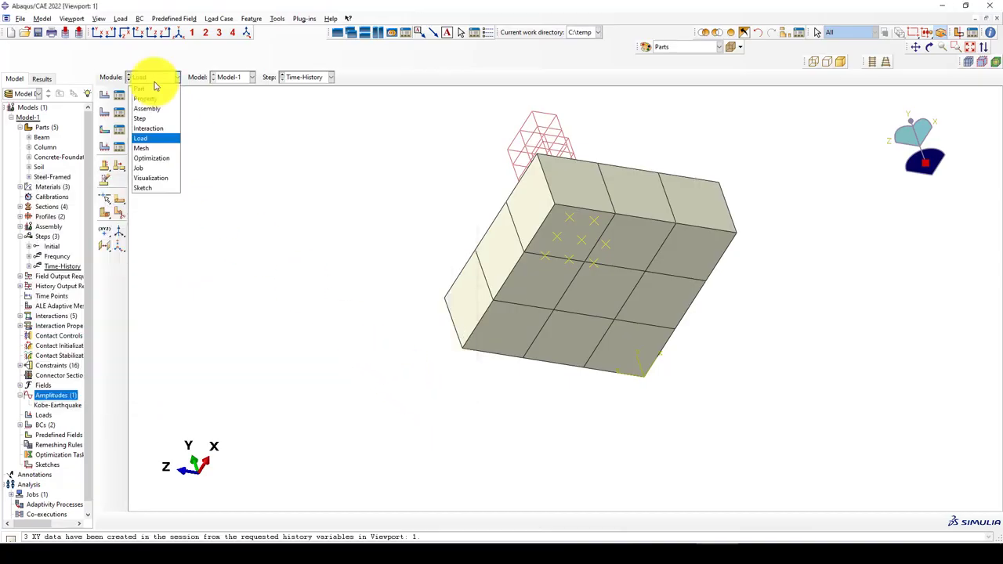
pyautogui.click(144, 168)
pyautogui.click(120, 97)
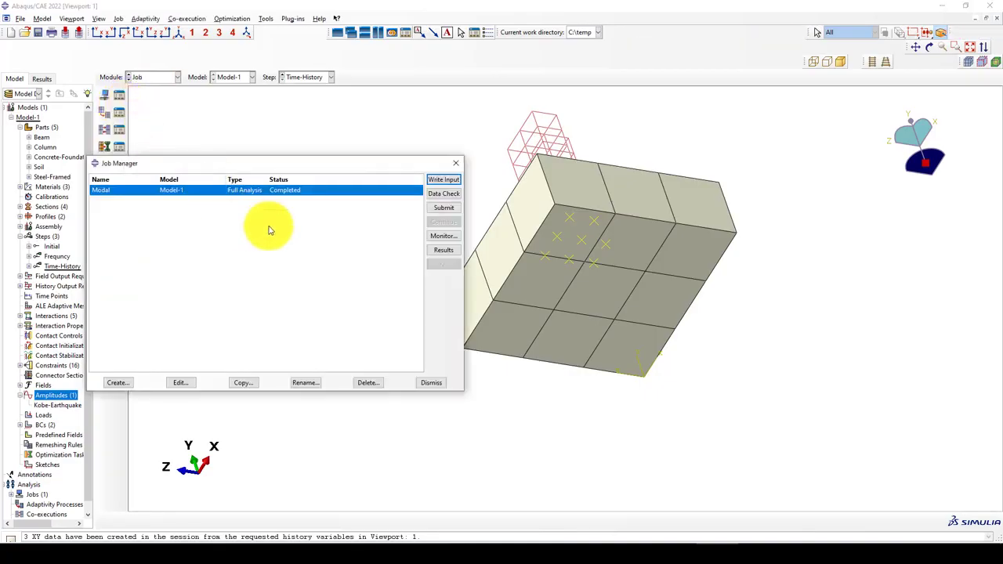
pyautogui.click(117, 383)
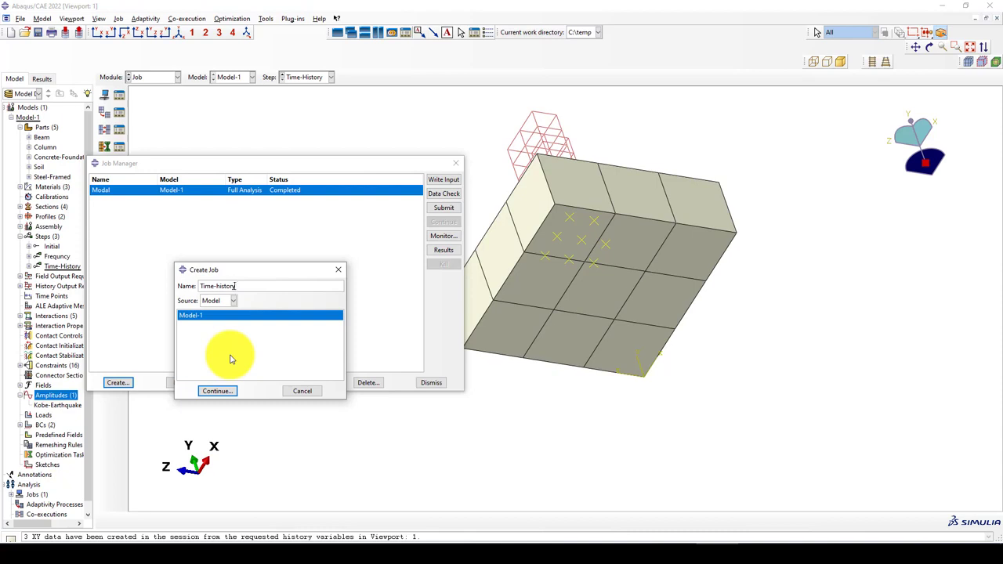
pyautogui.click(213, 391)
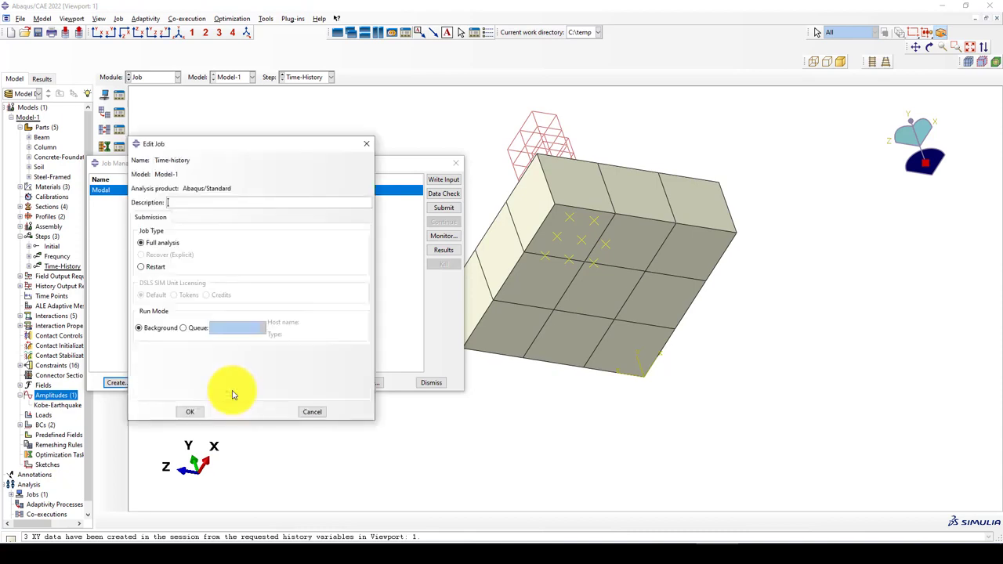
pyautogui.click(192, 412)
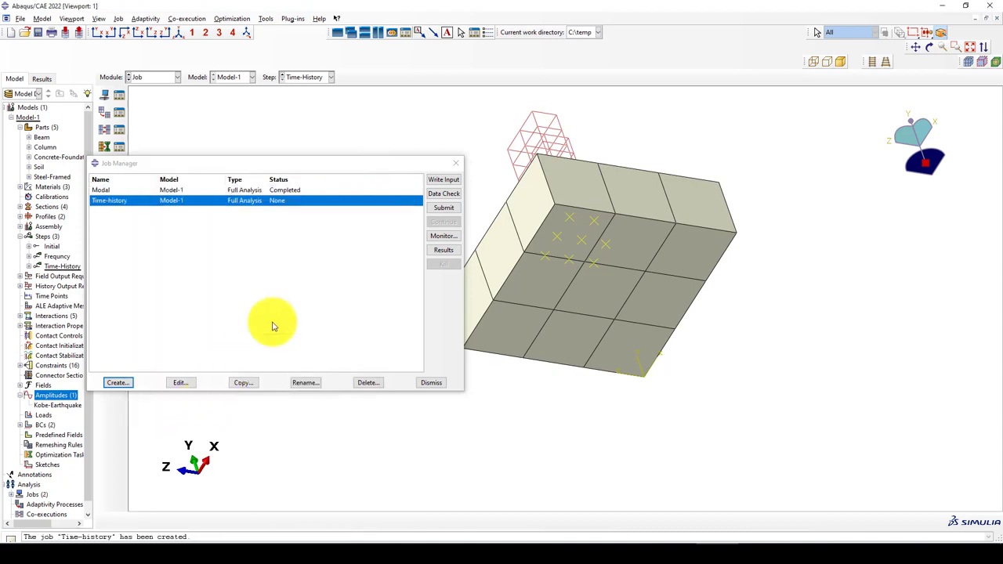
# - Submit the Time-history job, overwriting its existing job files, and follow its increments and log in the monitor until Abaqus/Standard completes
pyautogui.click(443, 208)
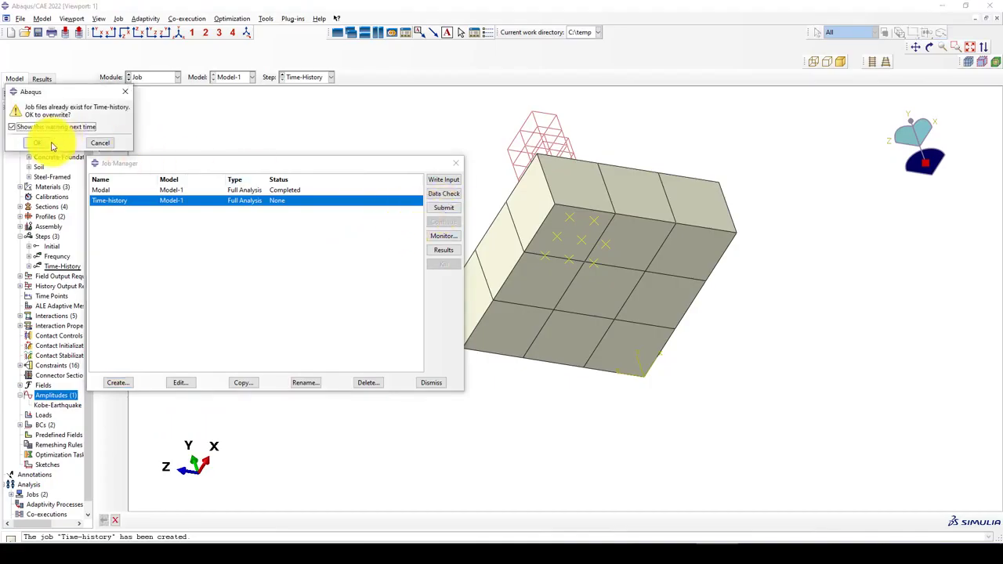
pyautogui.click(69, 141)
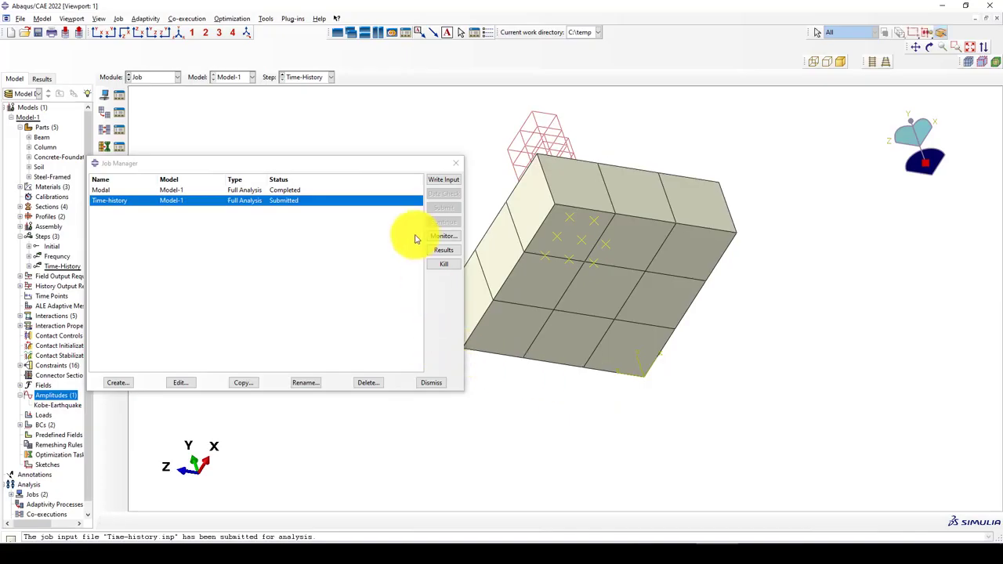
pyautogui.click(440, 247)
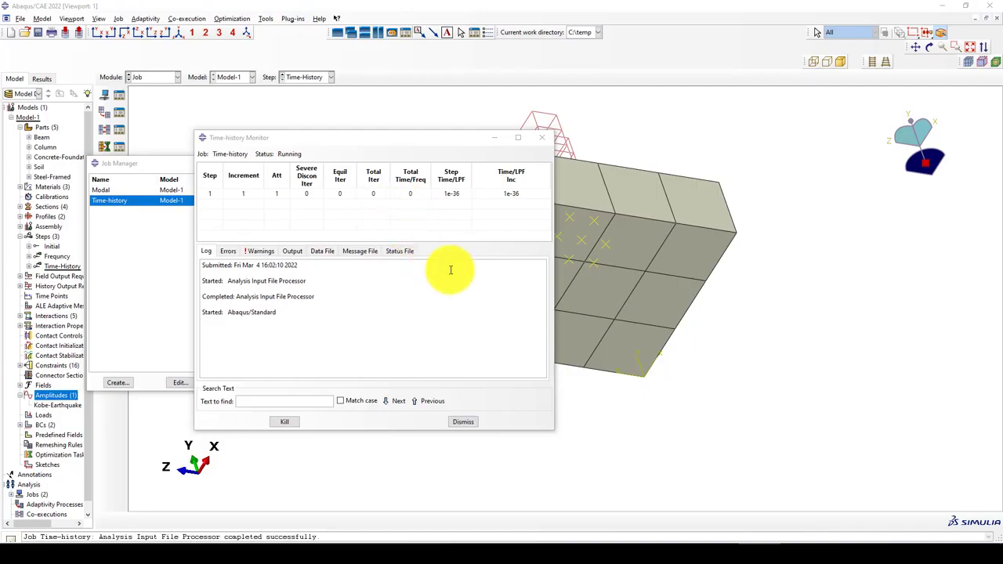
pyautogui.moveTo(553, 430); pyautogui.dragTo(574, 480)
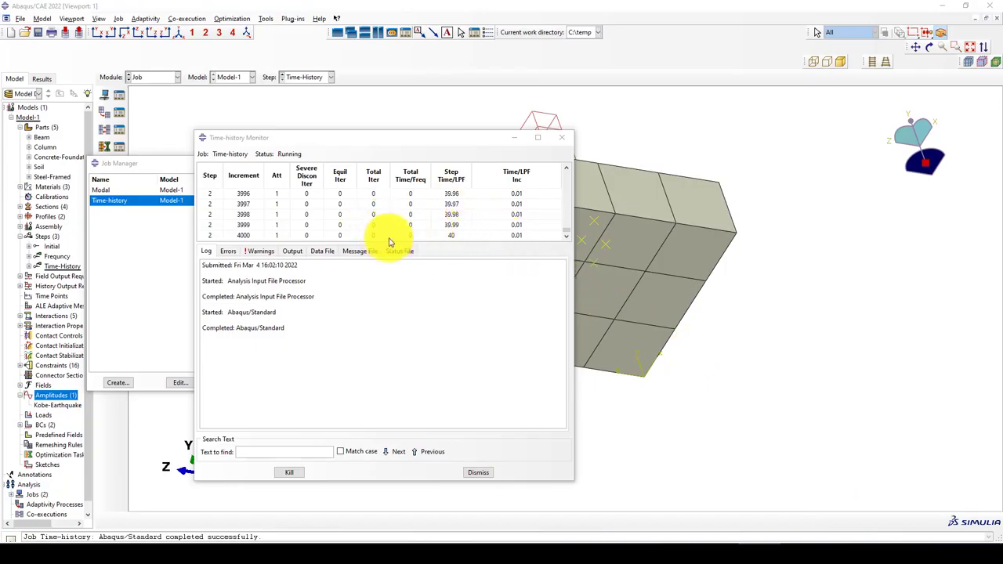
pyautogui.click(247, 237)
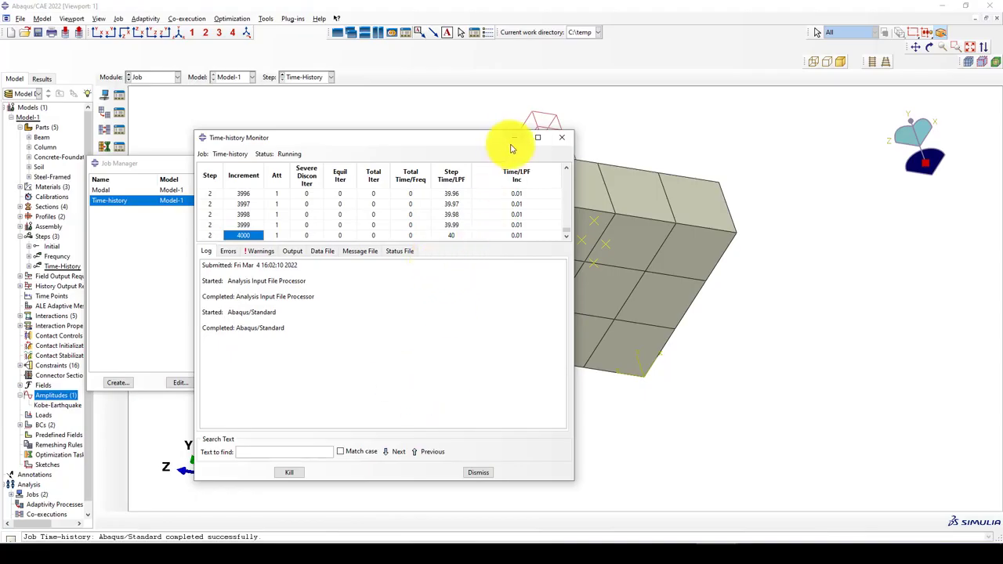
pyautogui.click(479, 474)
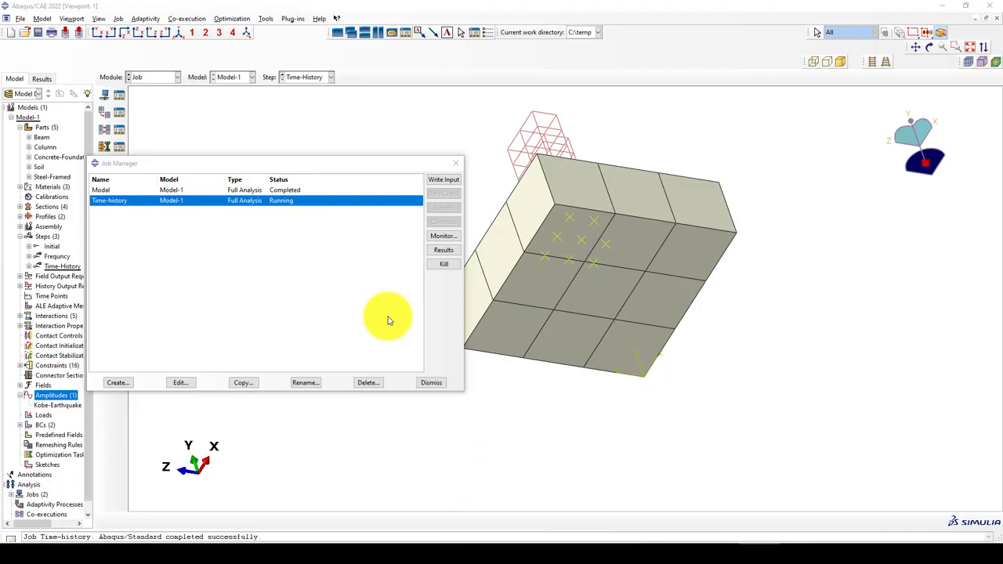
# - Open the Time-history job's results and display the Mises stress contours on the deformed shape
pyautogui.click(440, 251)
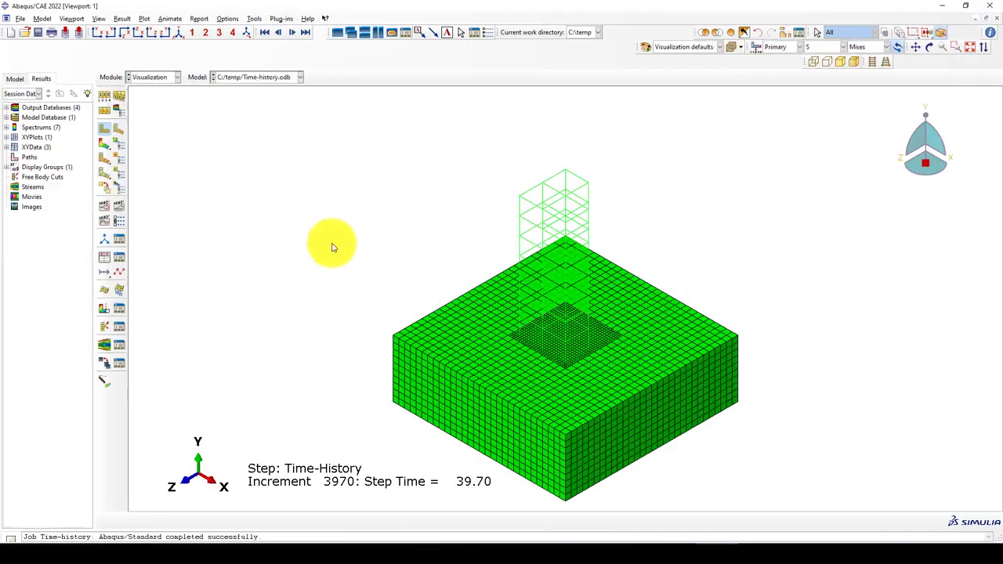
pyautogui.scroll(-3, 334, 249)
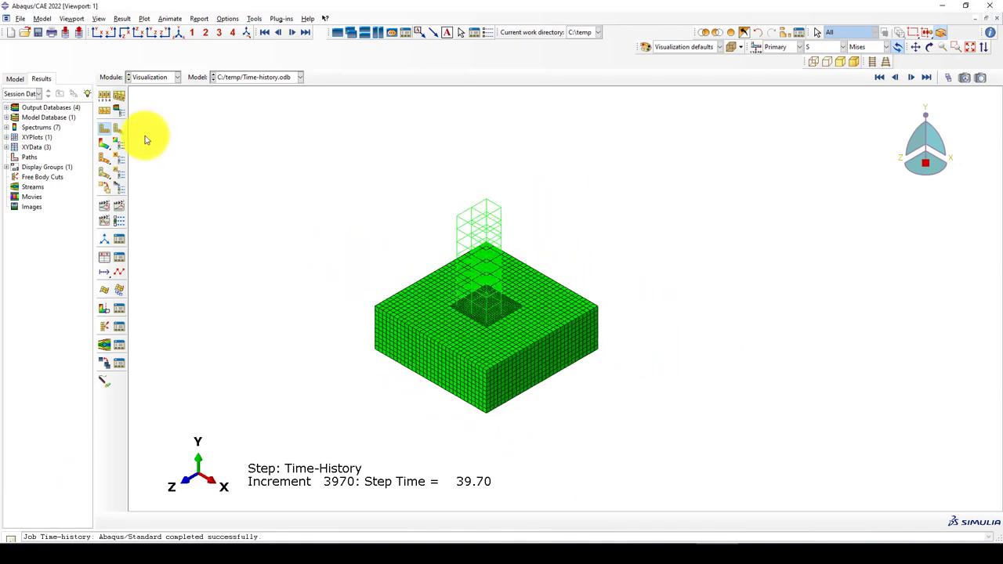
pyautogui.click(110, 148)
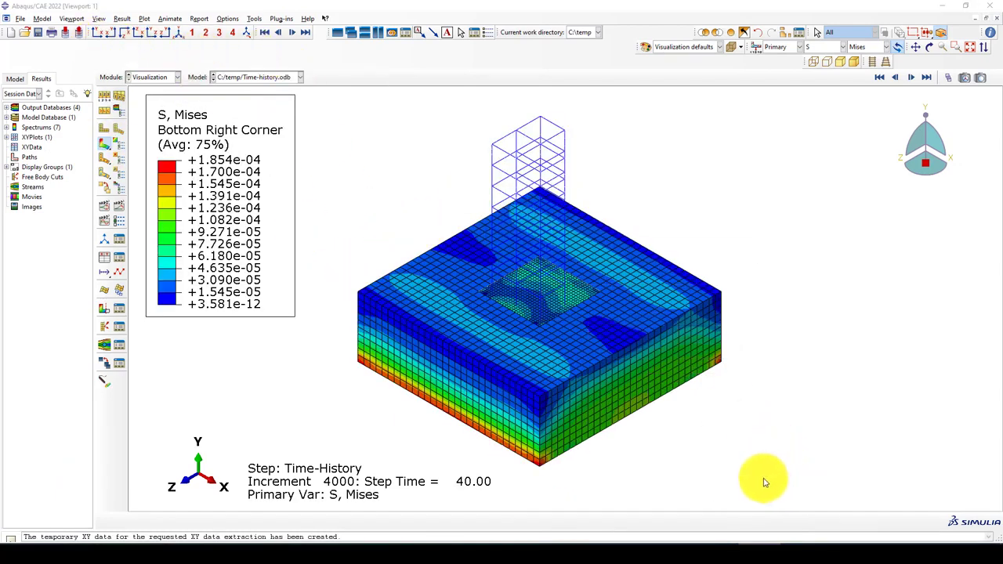
pyautogui.scroll(-1, 347, 217)
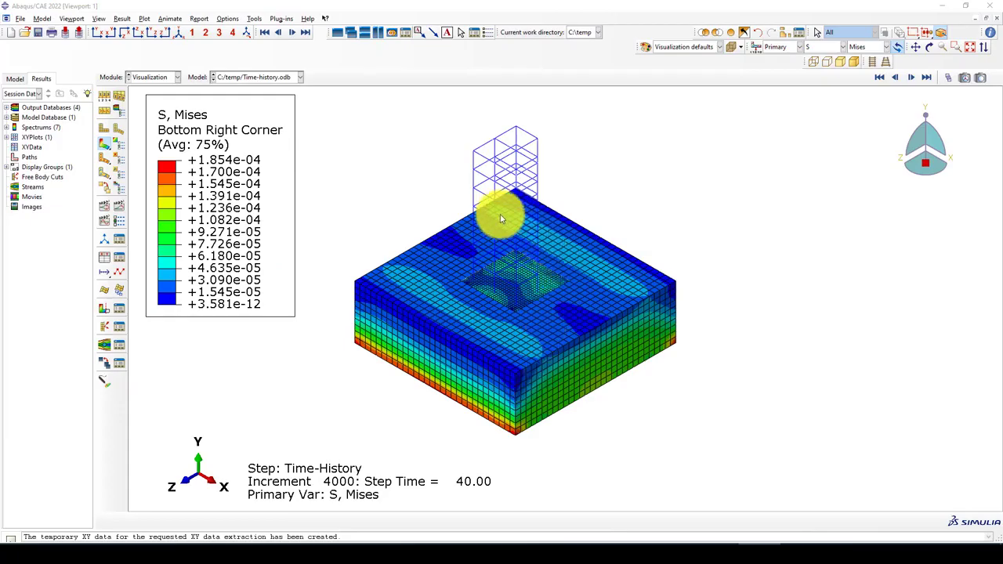
pyautogui.scroll(1, 453, 327)
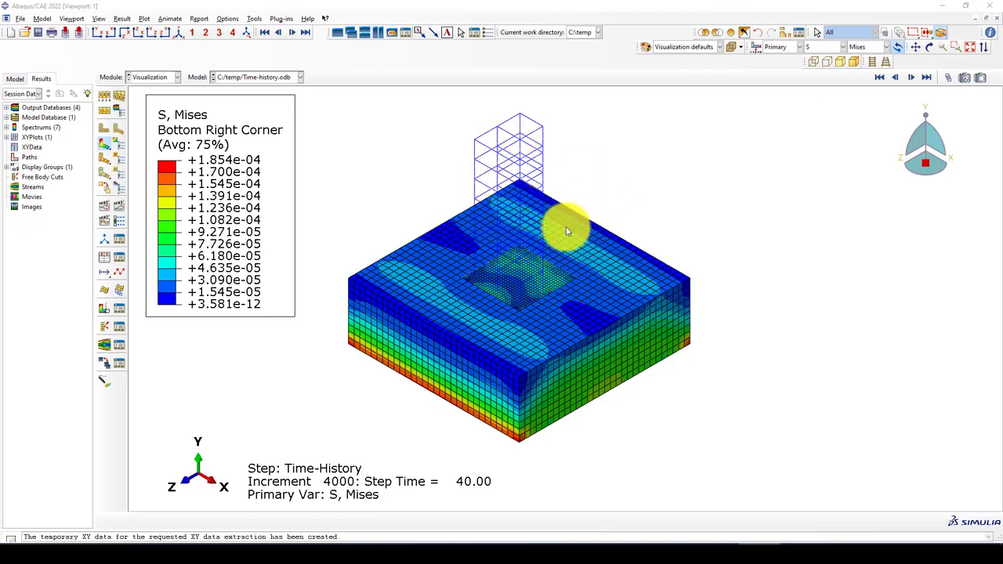
pyautogui.scroll(2, 497, 325)
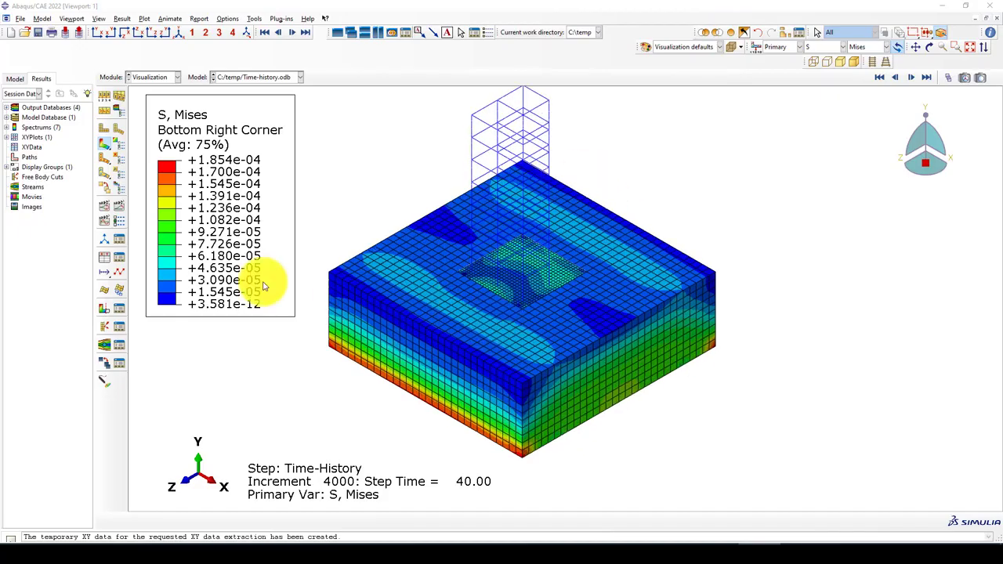
# - Set up an XY data extraction from ODB field output with the variable position set to Unique Nodal
pyautogui.click(121, 261)
pyautogui.click(595, 155)
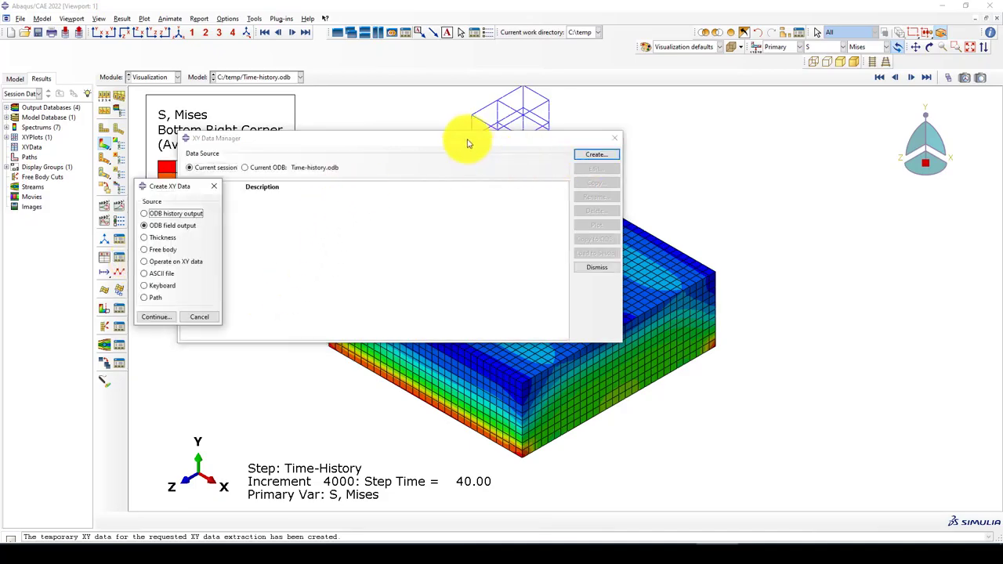
pyautogui.moveTo(468, 143); pyautogui.dragTo(412, 338)
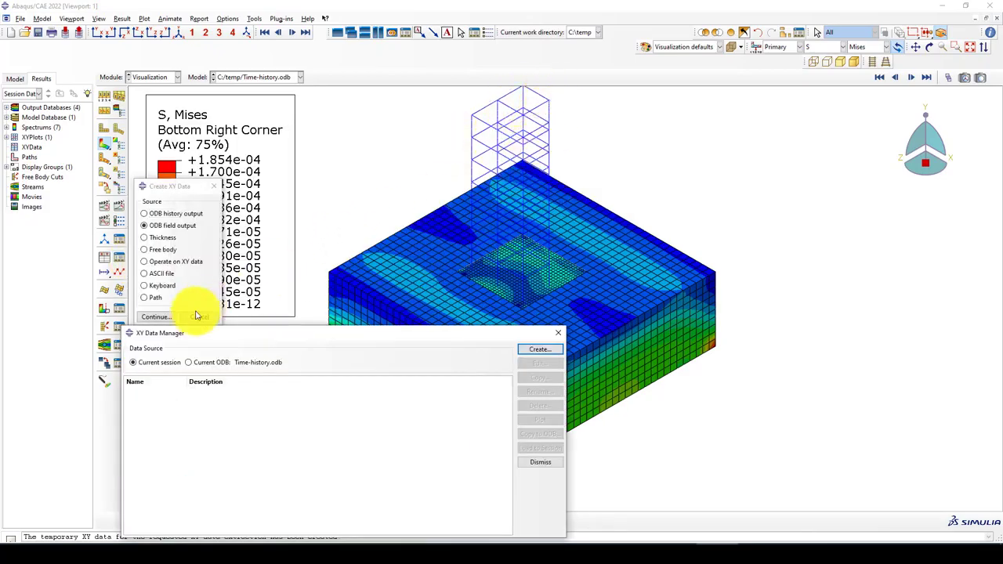
pyautogui.click(157, 214)
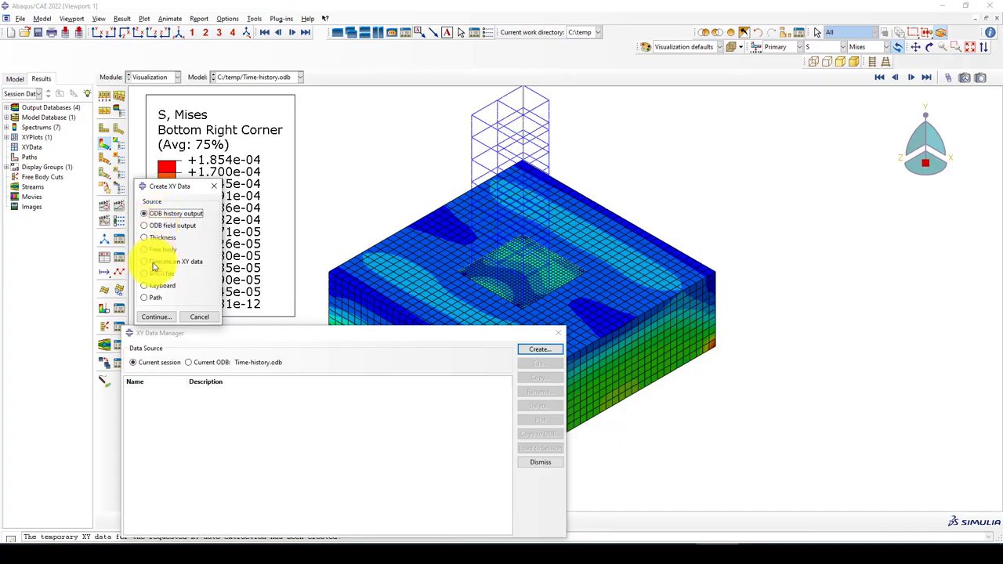
pyautogui.click(144, 225)
pyautogui.click(156, 317)
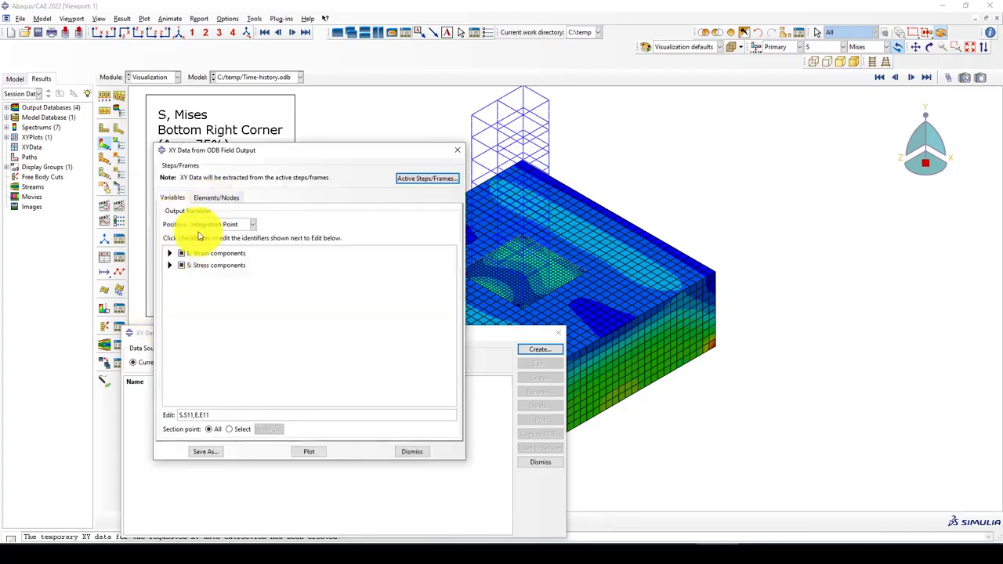
pyautogui.click(205, 226)
pyautogui.click(209, 266)
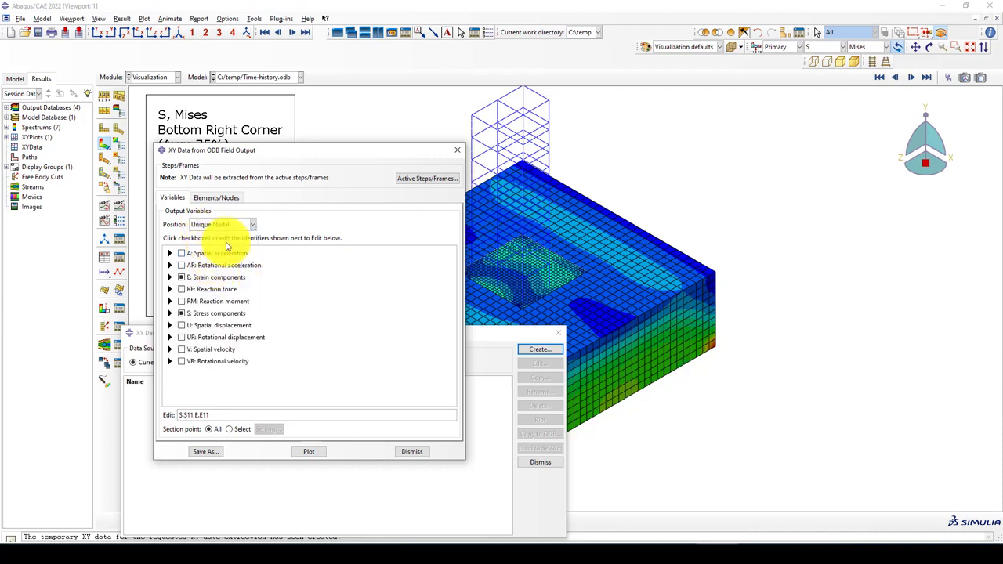
# - Plot the S11 stress and E11 strain histories for the TOP-NODE node set, and close the XY data dialogs
pyautogui.click(216, 198)
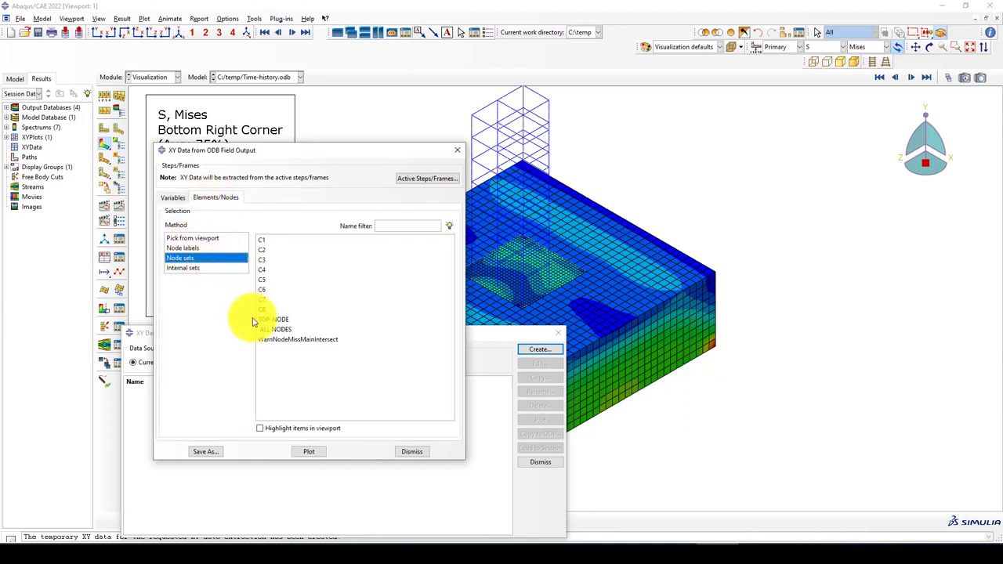
pyautogui.click(270, 320)
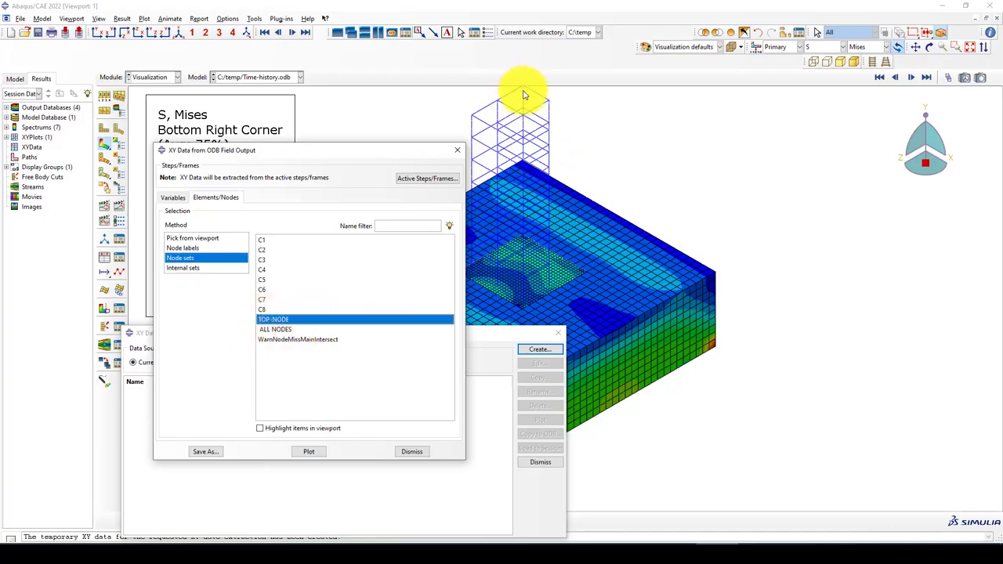
pyautogui.scroll(-2, 628, 265)
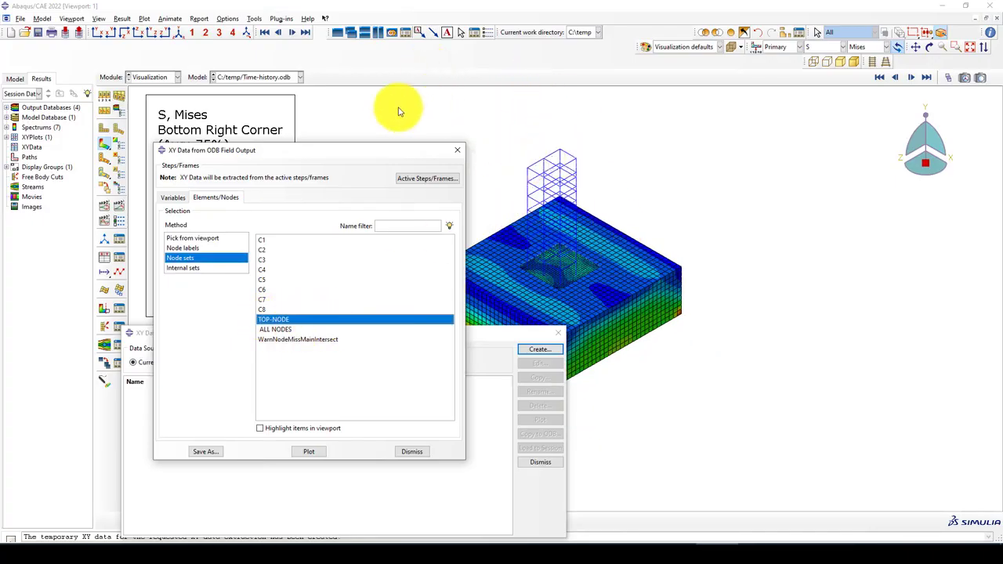
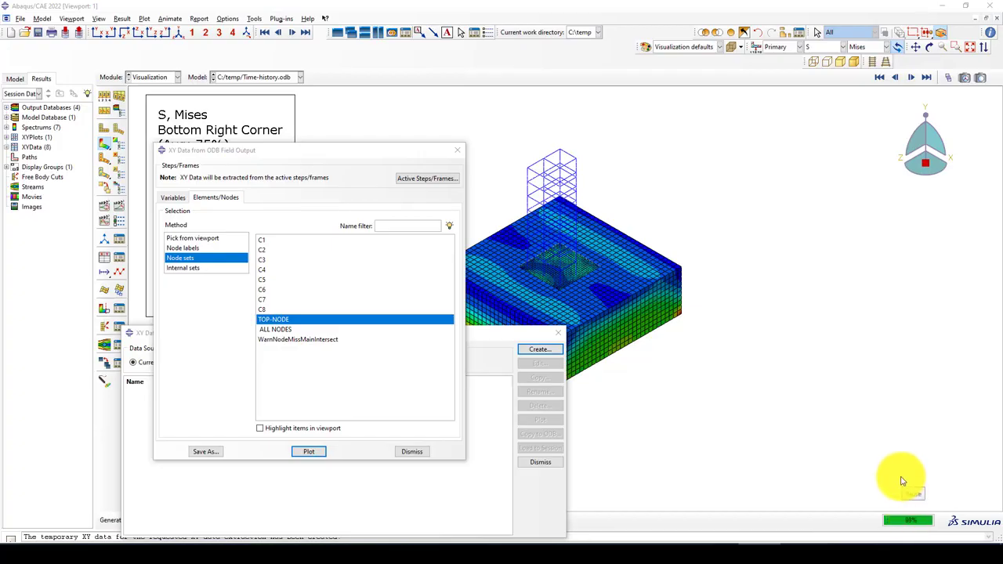
pyautogui.click(455, 151)
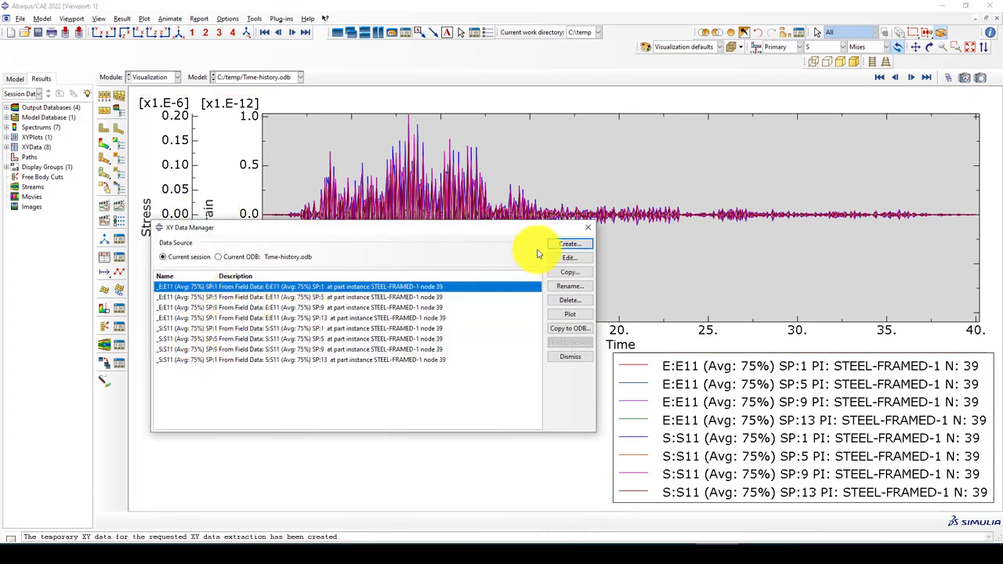
pyautogui.click(588, 228)
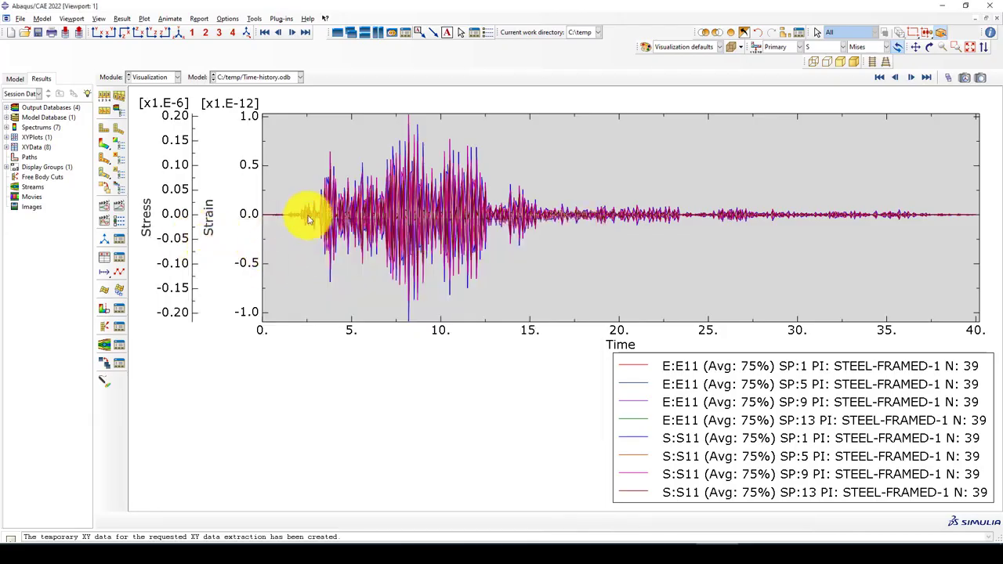
# - Start another XY data extraction from ODB field output and deselect the strain and stress components
pyautogui.click(118, 262)
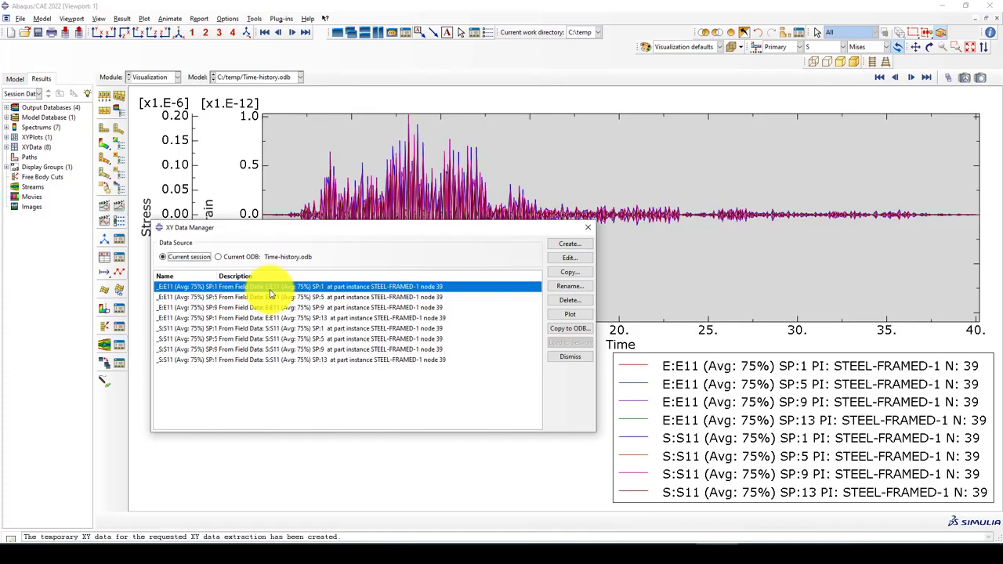
pyautogui.click(566, 244)
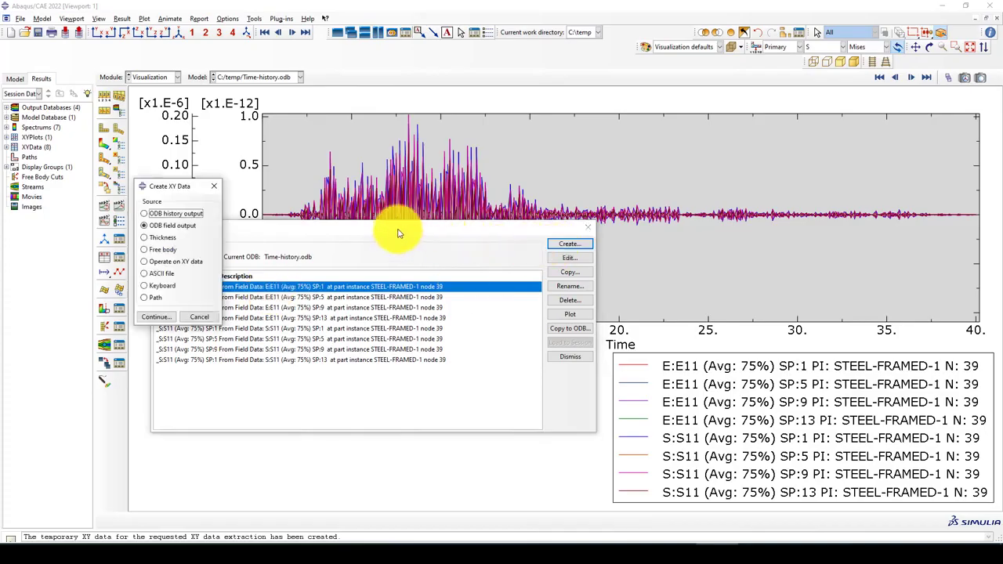
pyautogui.click(155, 317)
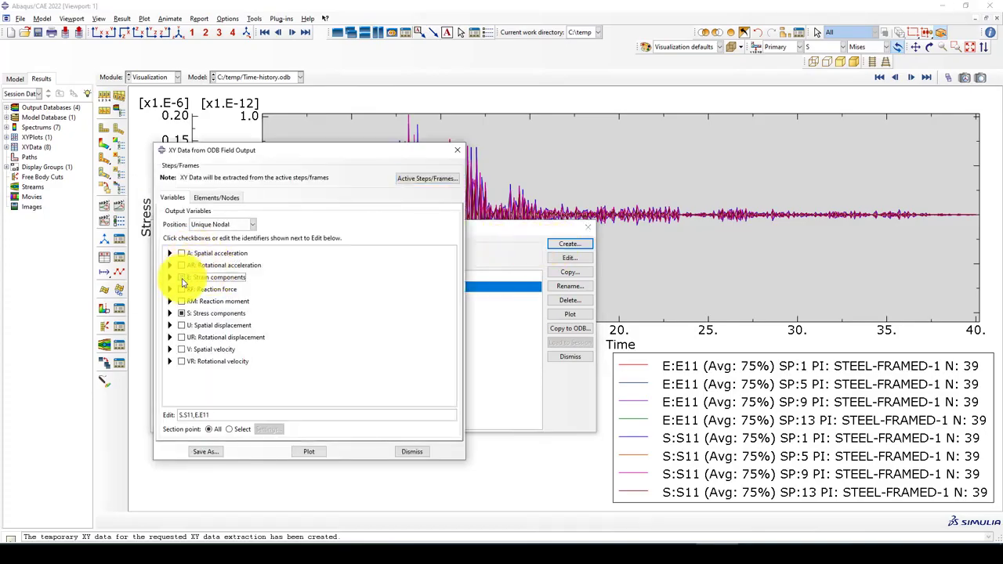
pyautogui.click(182, 279)
pyautogui.click(181, 313)
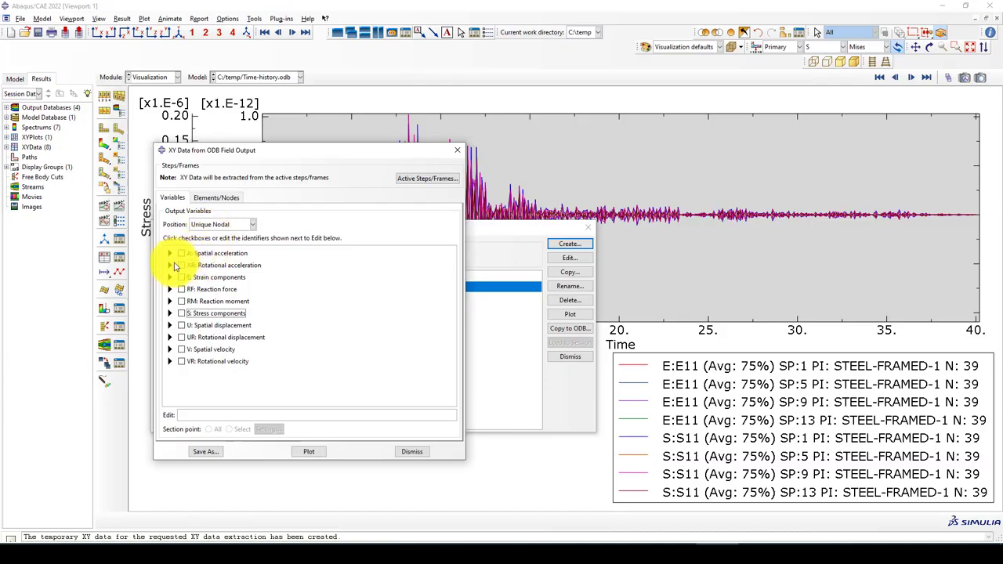
# - Expand the spatial acceleration and displacement components and select displacement U3 as the output variable
pyautogui.click(171, 254)
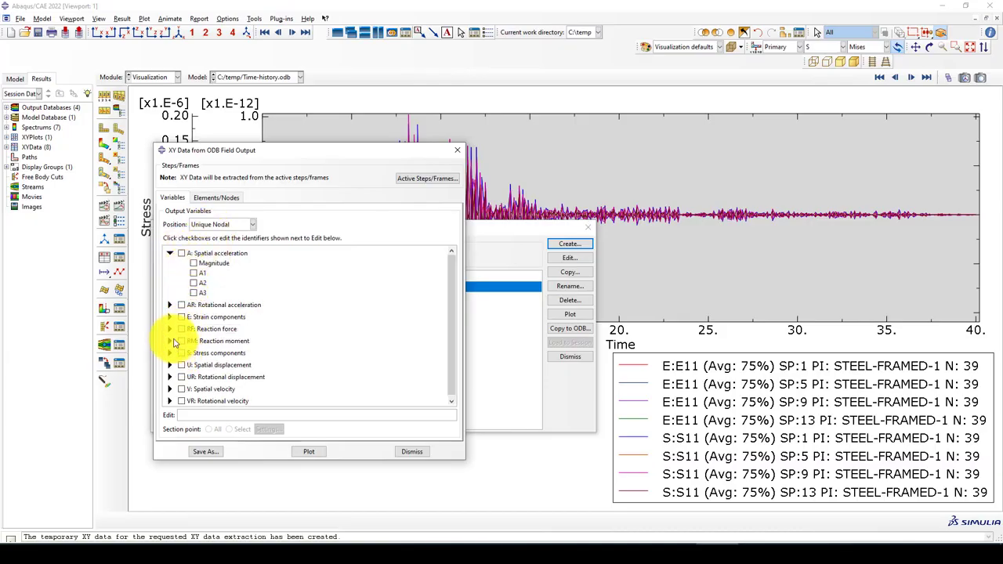
pyautogui.scroll(-1, 210, 339)
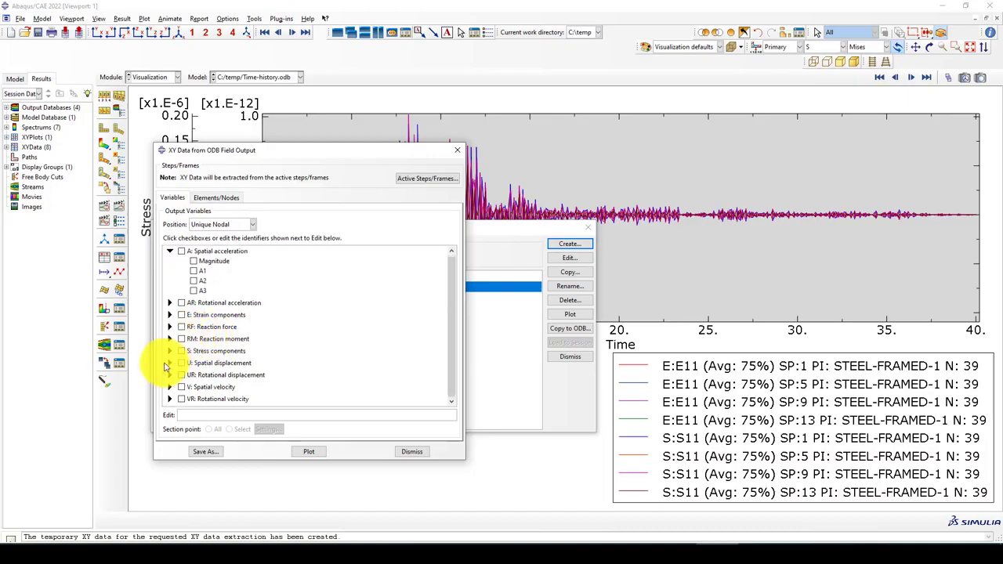
pyautogui.click(171, 363)
pyautogui.click(193, 402)
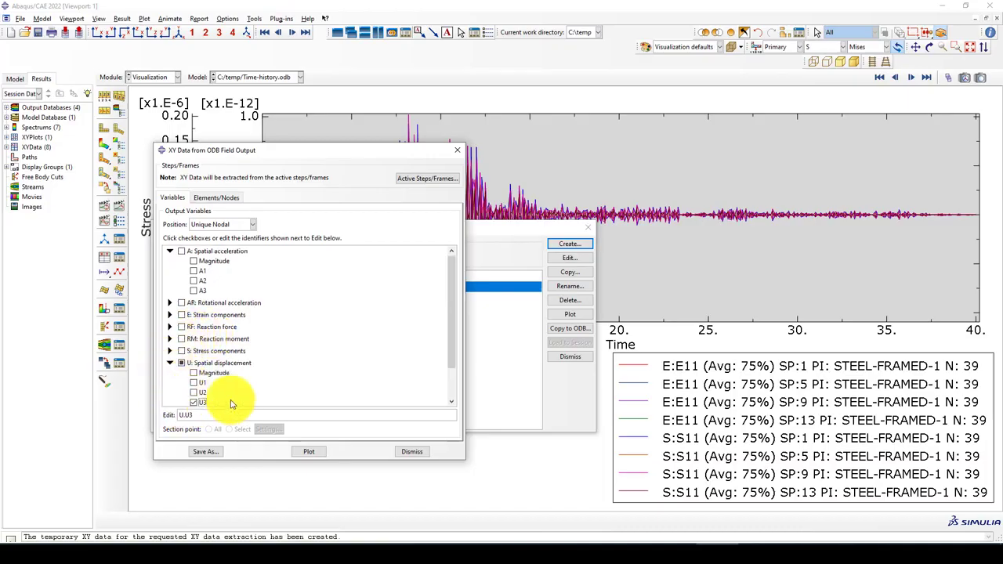
# - Try to plot the U3 displacement history for the top corner node of the steel frame, picked directly from the viewport
pyautogui.click(214, 199)
pyautogui.moveTo(351, 154); pyautogui.dragTo(262, 141)
pyautogui.click(119, 161)
pyautogui.click(205, 217)
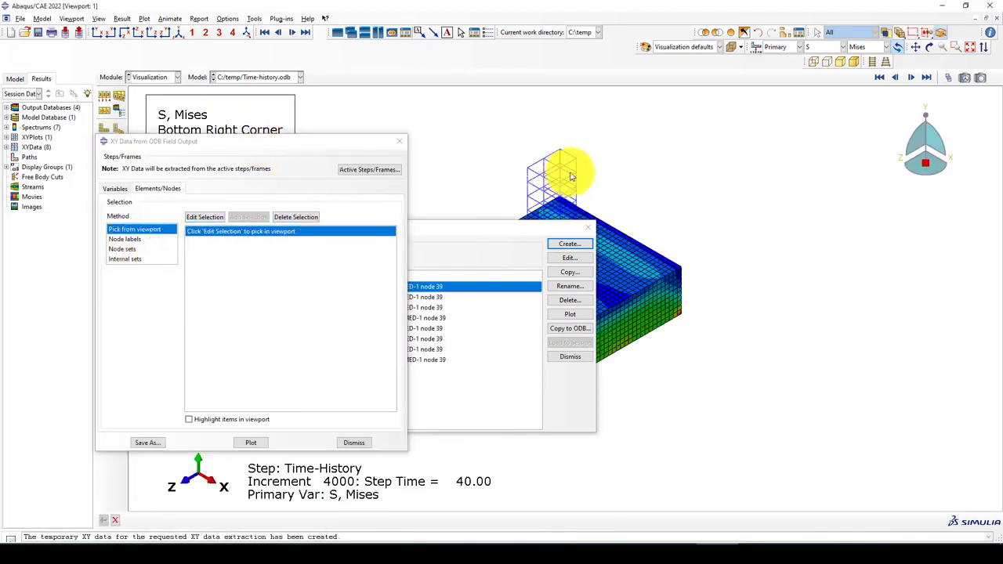
pyautogui.scroll(5, 553, 155)
pyautogui.scroll(2, 555, 149)
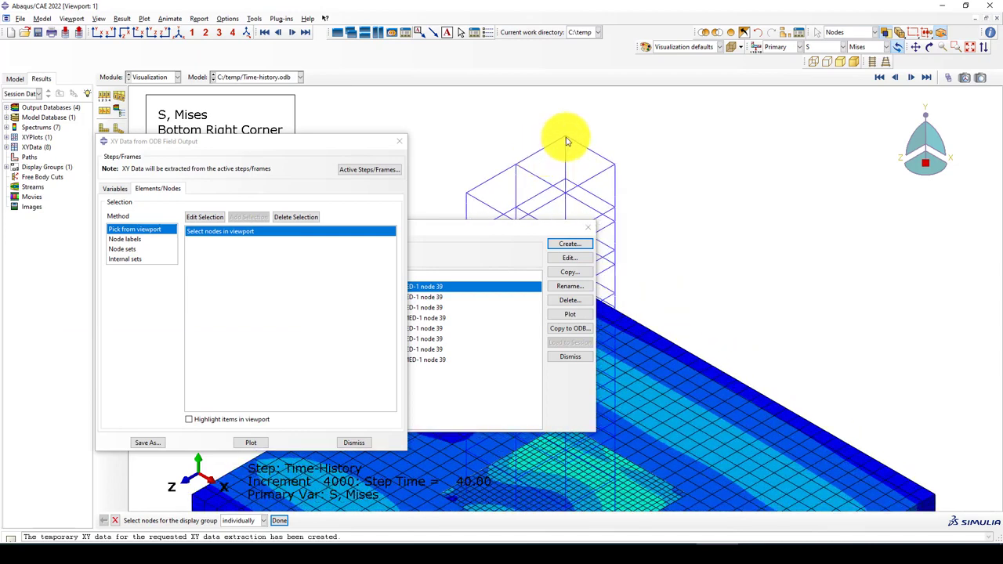
pyautogui.click(566, 138)
pyautogui.middleClick(627, 123)
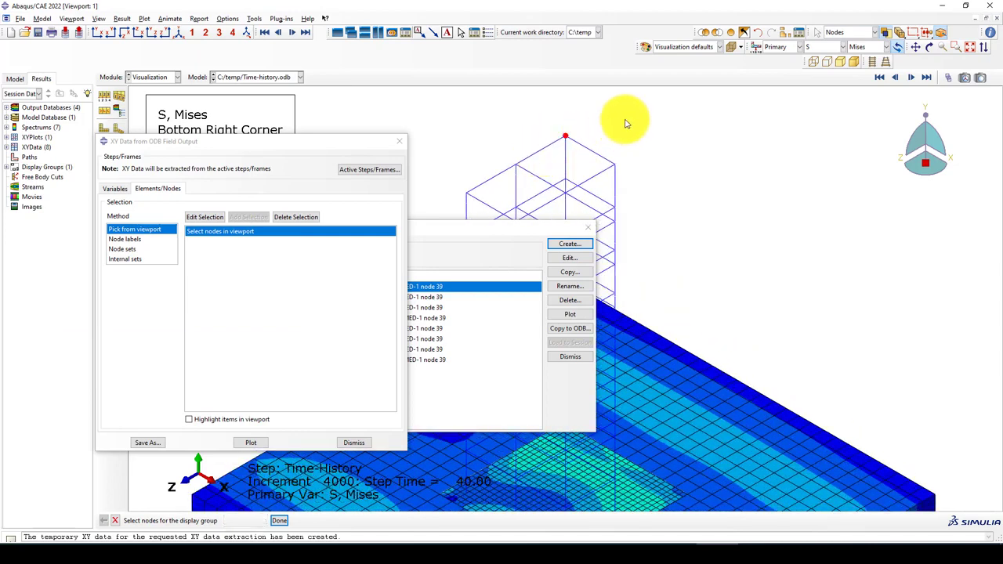
pyautogui.click(263, 440)
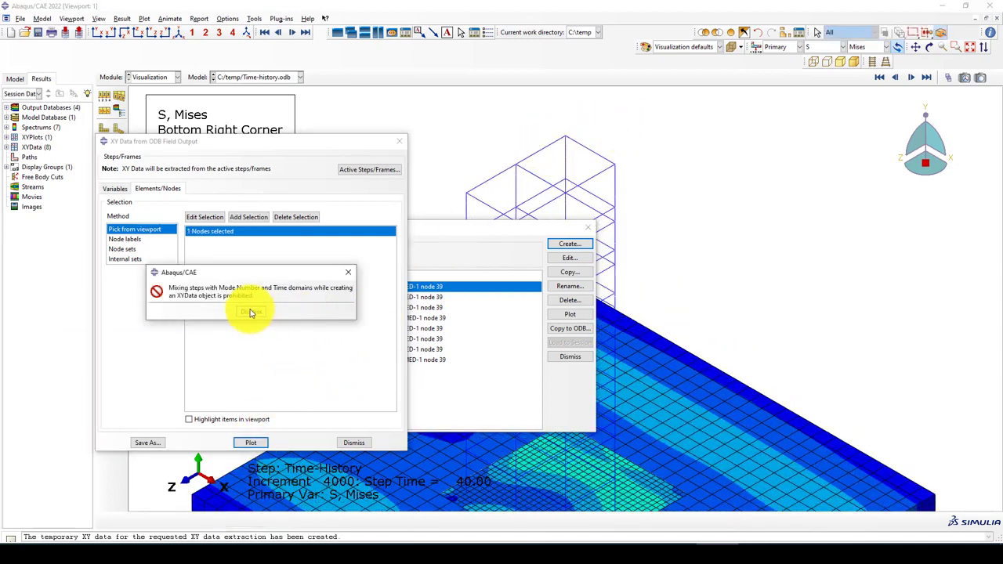
pyautogui.click(249, 313)
# - Review the selected output variables, re-pick the frame's top corner node in the viewport, and retry the U3 plot
pyautogui.click(116, 189)
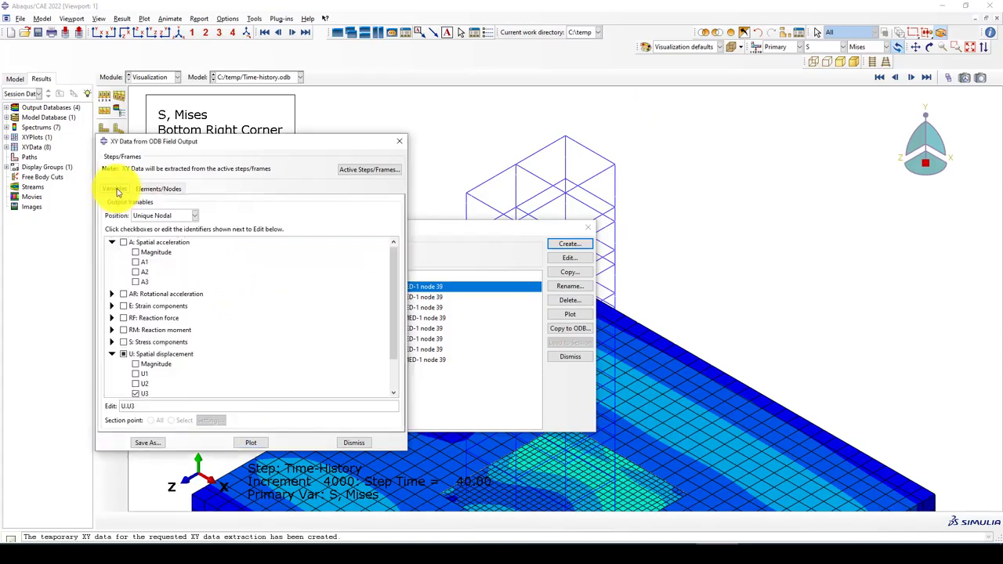
pyautogui.scroll(-1, 138, 337)
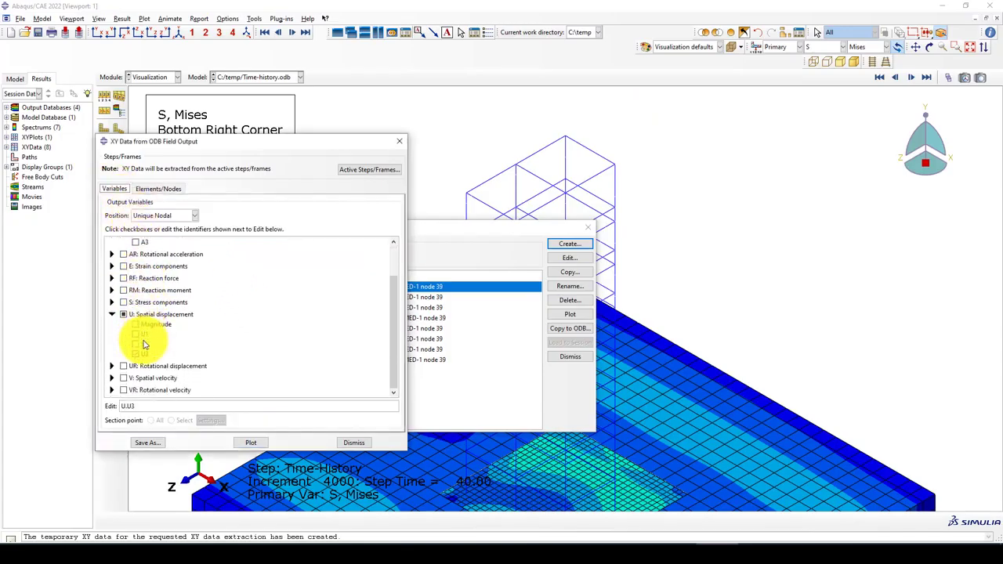
pyautogui.scroll(1, 144, 343)
pyautogui.scroll(-1, 144, 339)
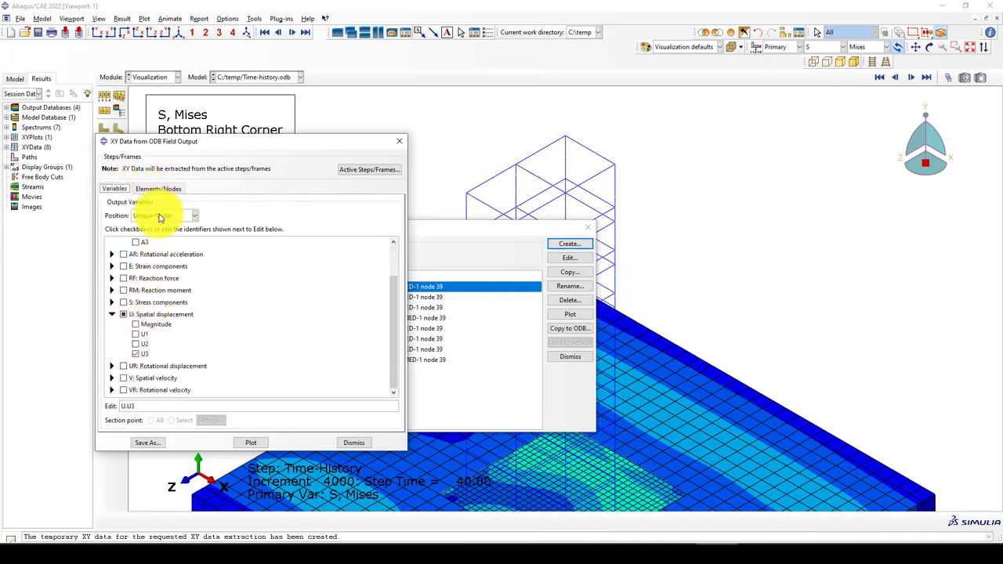
pyautogui.click(143, 187)
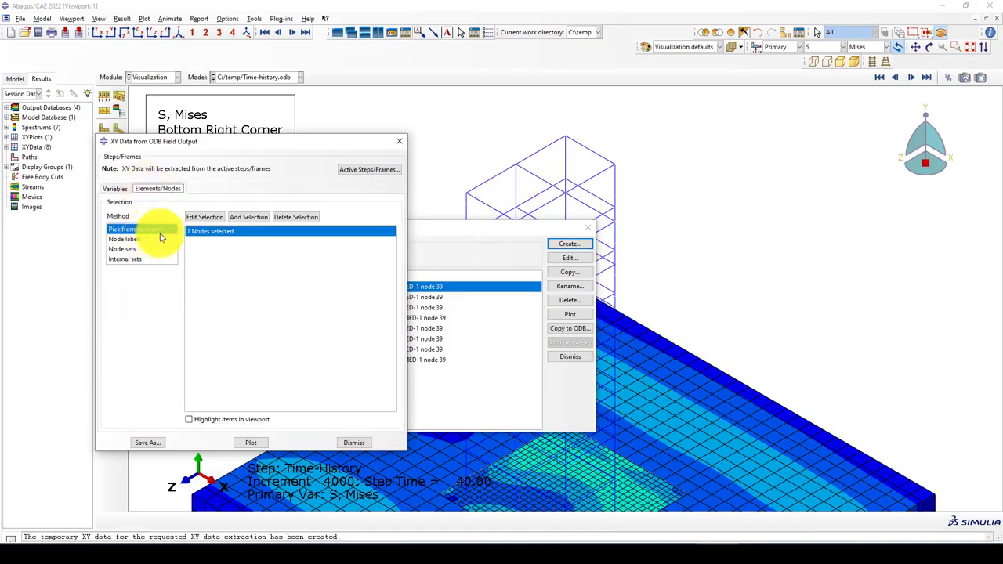
pyautogui.click(205, 218)
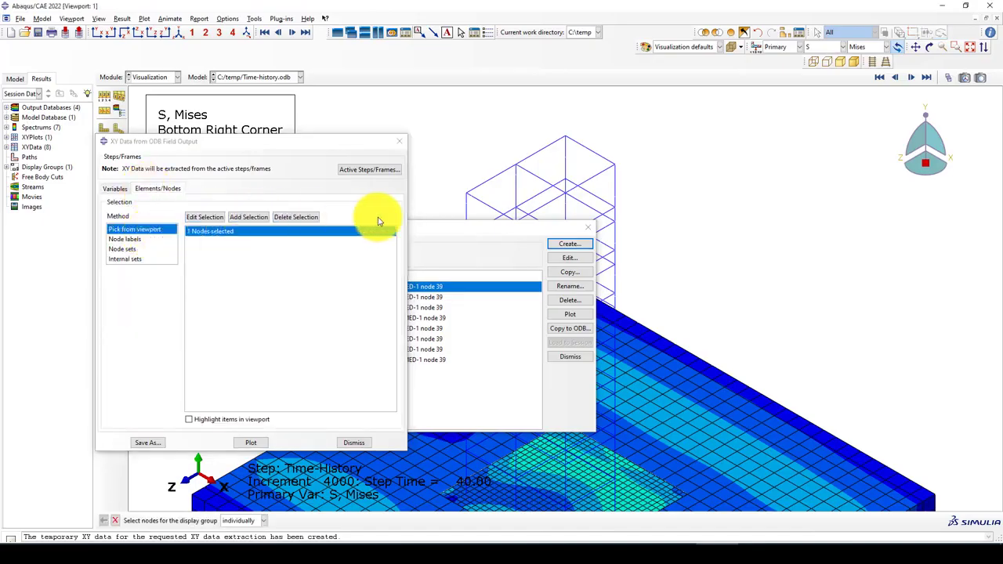
pyautogui.click(566, 140)
pyautogui.middleClick(498, 143)
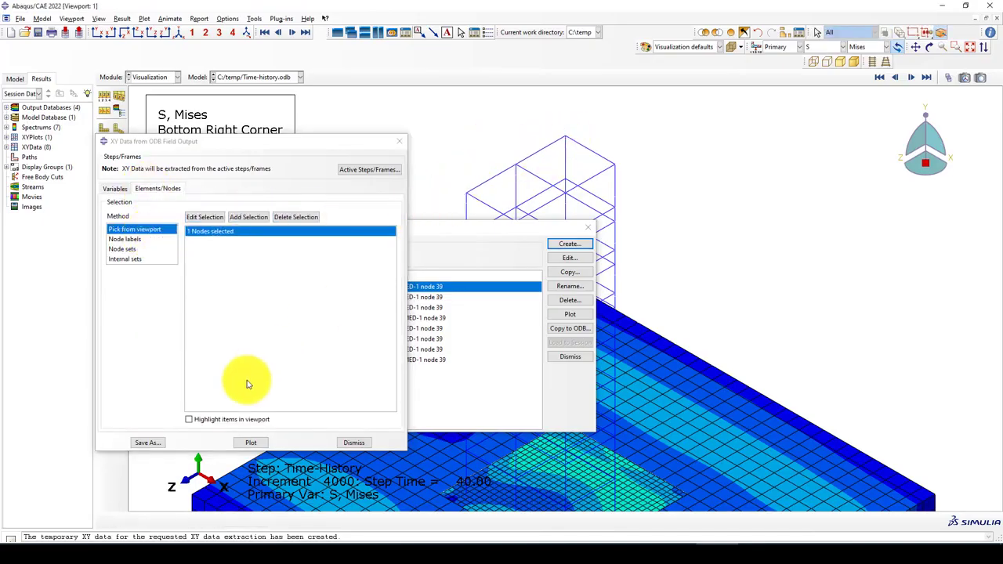
pyautogui.click(245, 444)
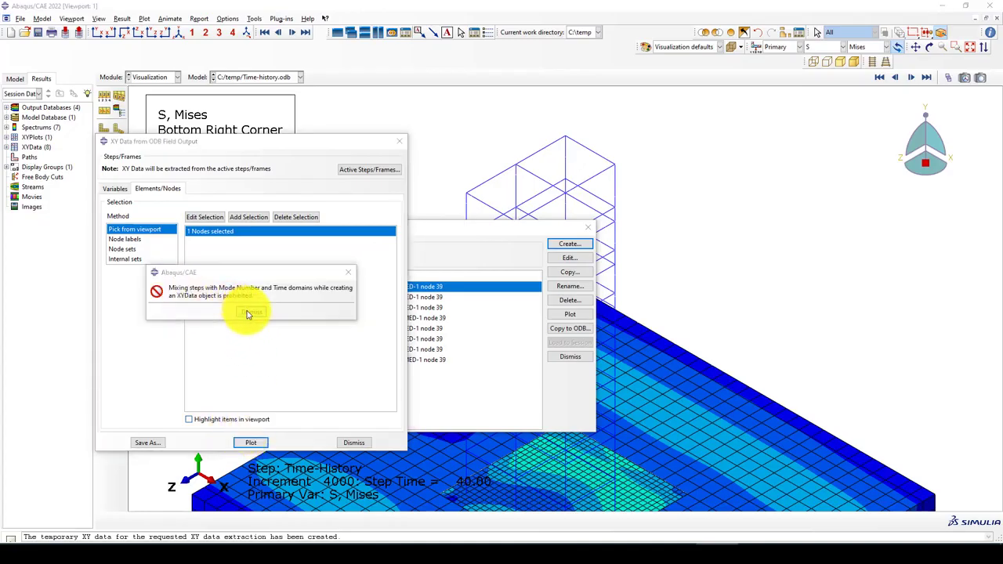
pyautogui.click(249, 313)
# - Switch the node selection to the TOP-NODE node set and try to plot its U3 displacement history
pyautogui.click(113, 190)
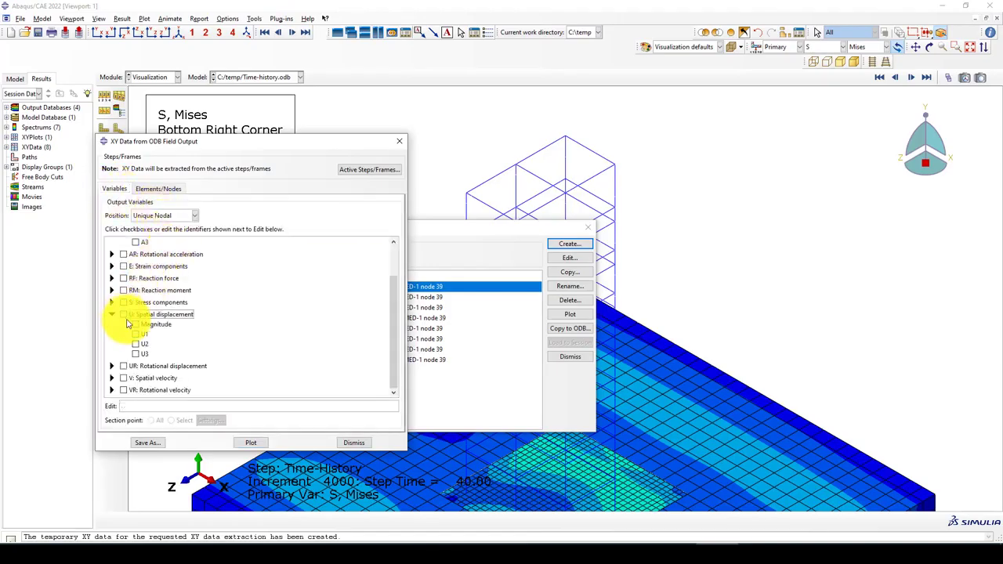
pyautogui.click(157, 189)
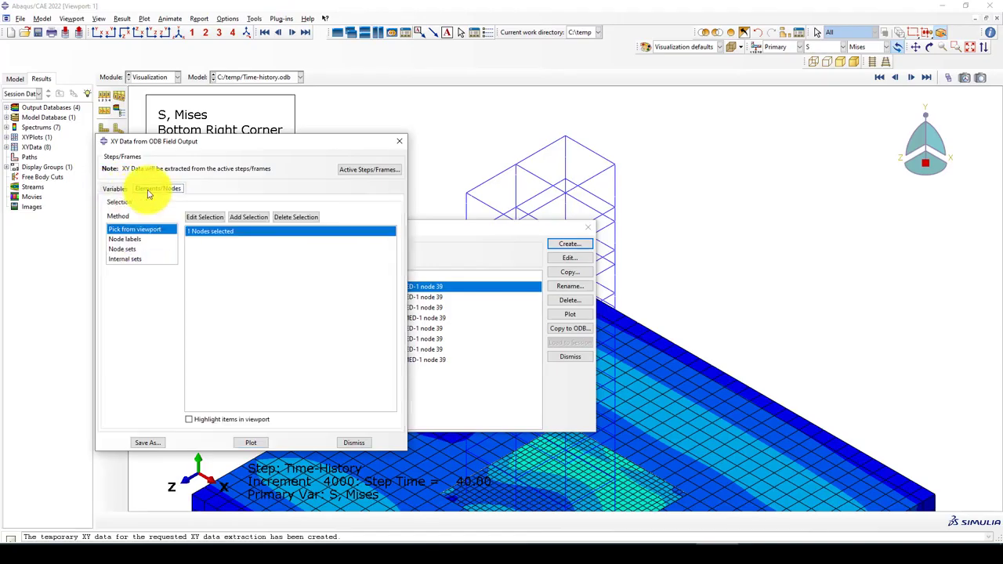
pyautogui.click(141, 248)
pyautogui.click(216, 311)
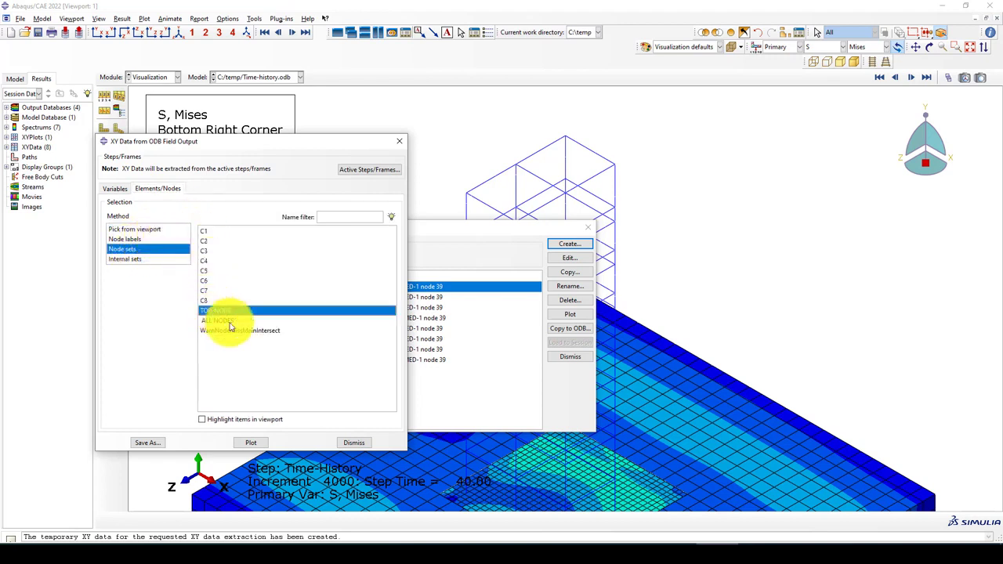
pyautogui.click(244, 443)
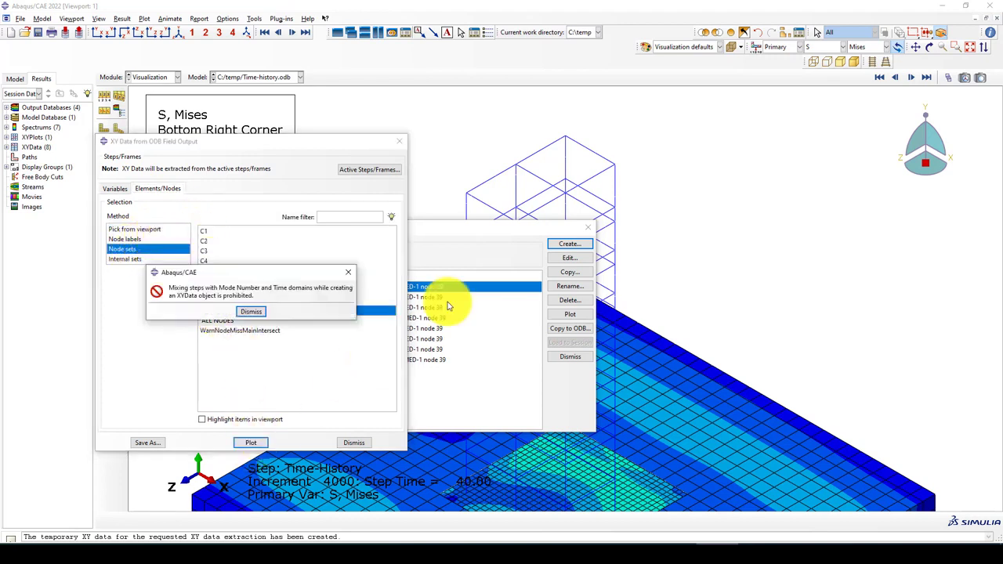
pyautogui.click(249, 312)
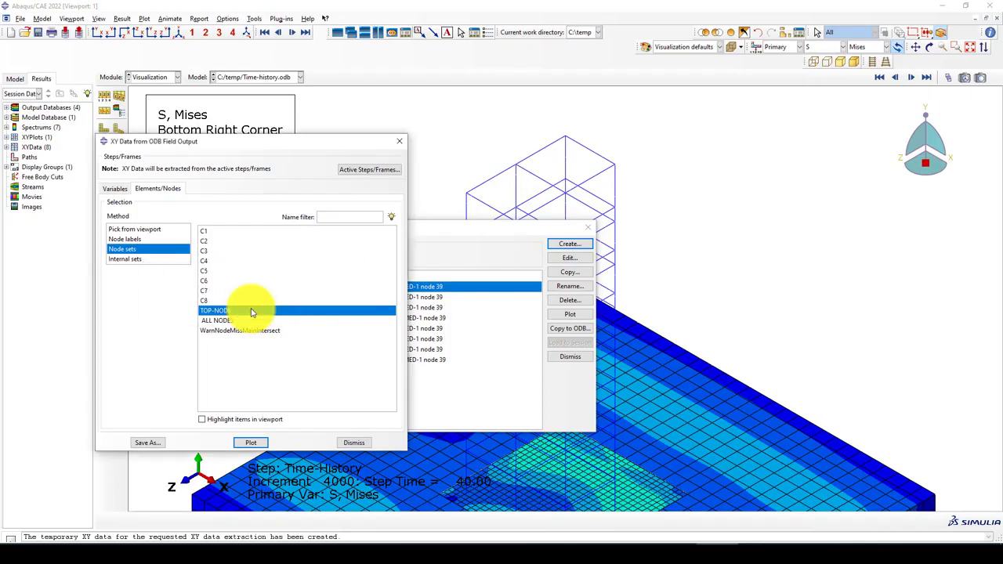
# - Deactivate the Frequency step in the active steps/frames, plot U3 for the TOP-NODE set, and close the XY data dialogs
pyautogui.click(361, 170)
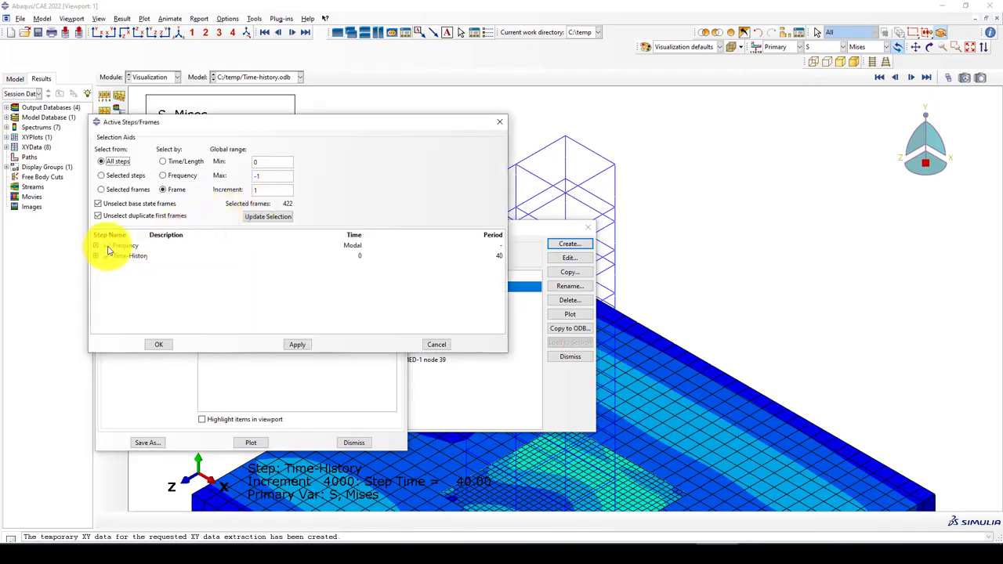
pyautogui.click(158, 344)
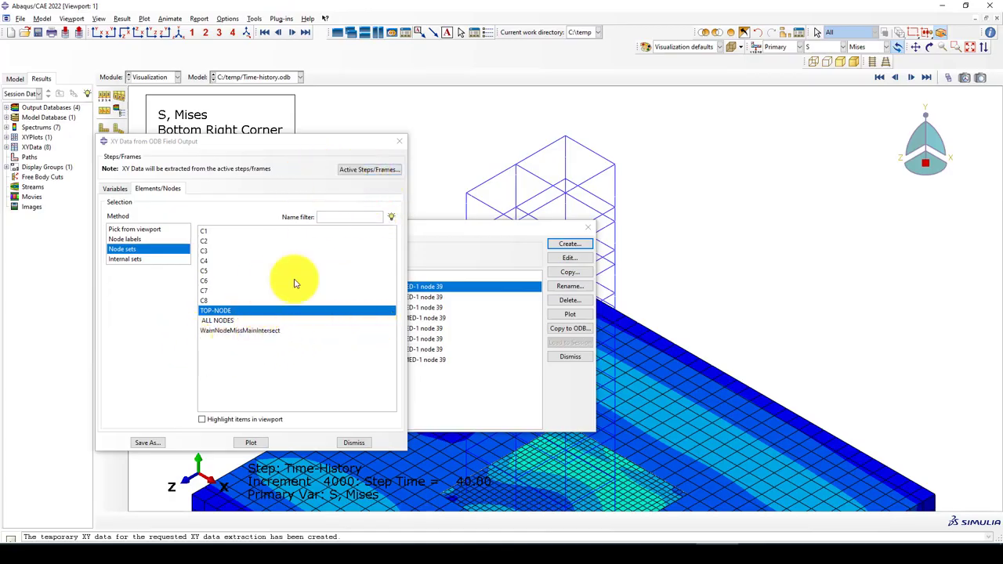
pyautogui.click(246, 442)
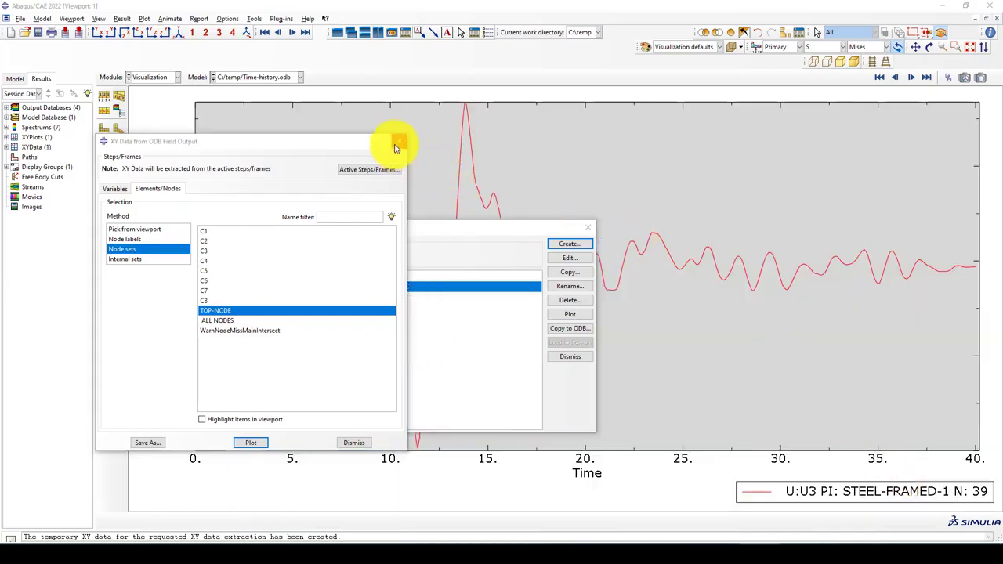
pyautogui.click(399, 141)
pyautogui.click(588, 226)
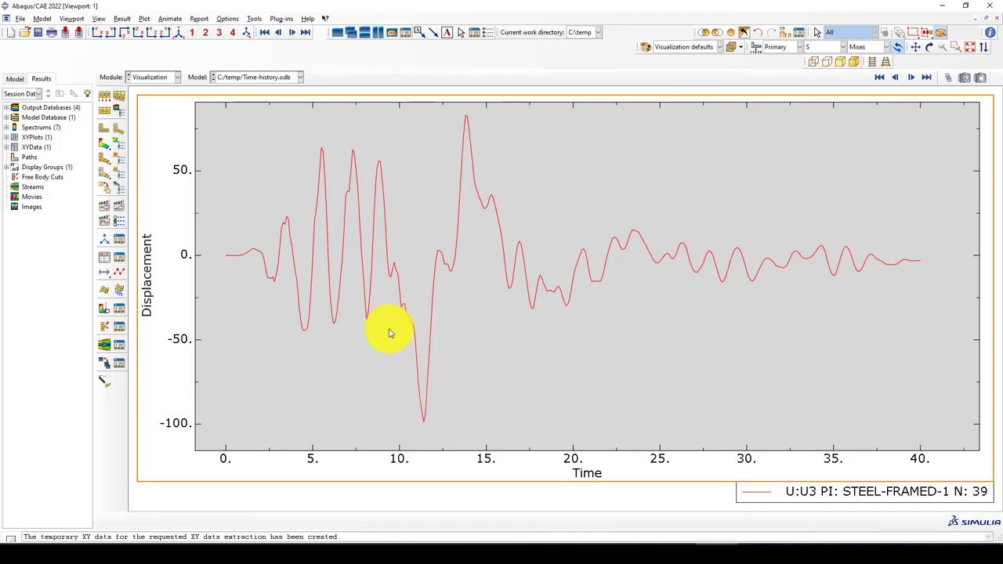
pyautogui.scroll(-1, 393, 345)
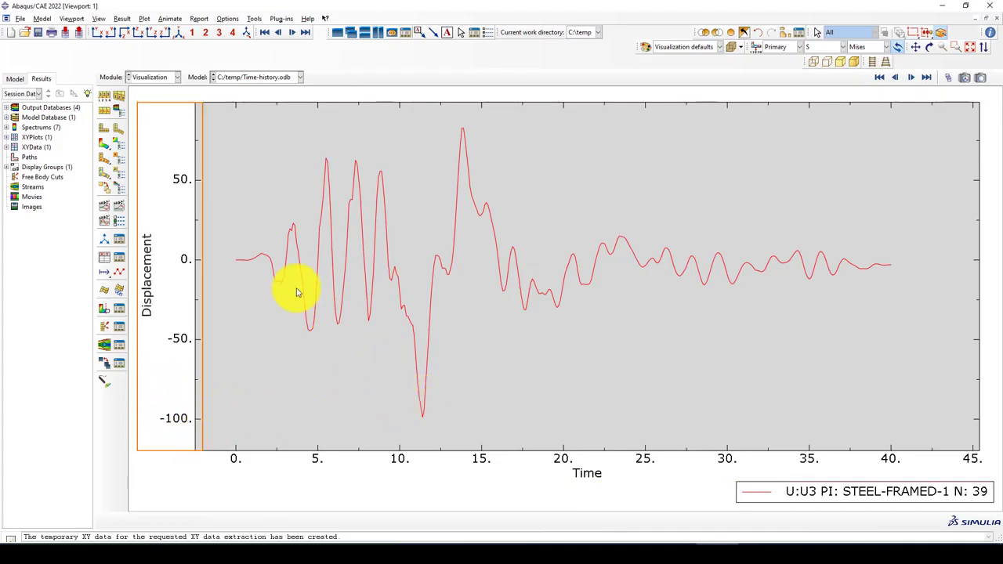
# - Display the Mises stress contours on the deformed model again and reopen the XY Data Manager, moved clear of the model
pyautogui.click(109, 145)
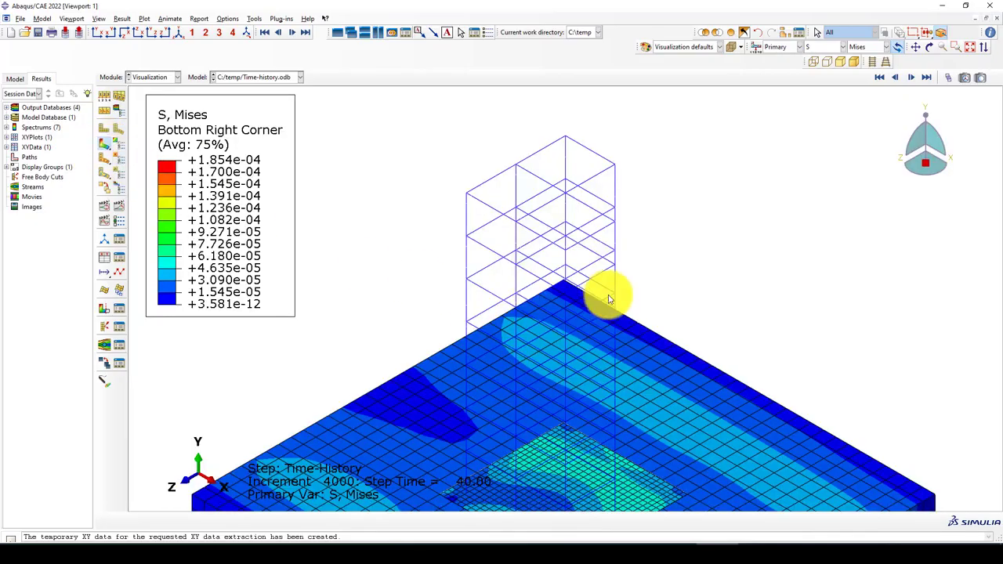
pyautogui.scroll(-1, 482, 233)
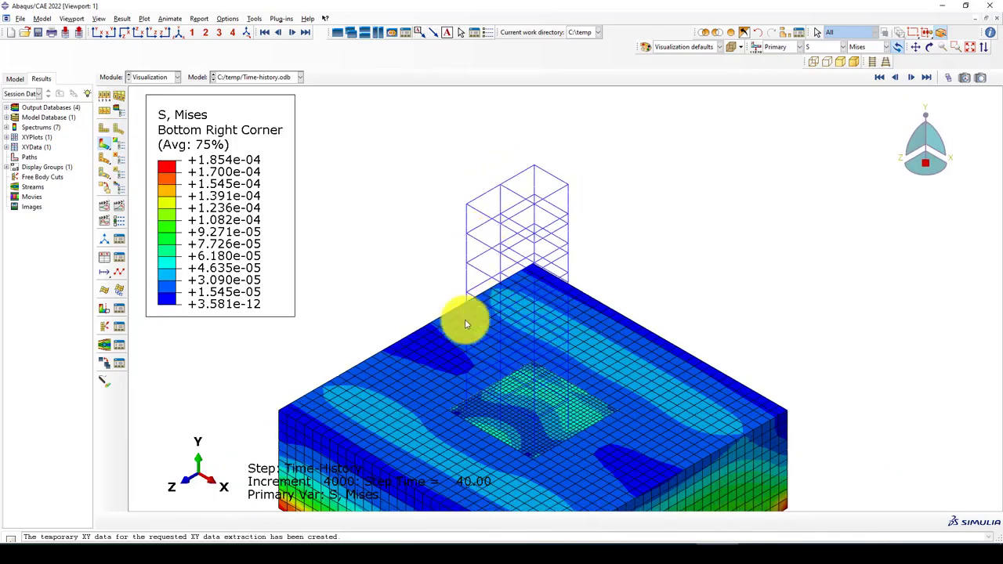
pyautogui.click(119, 257)
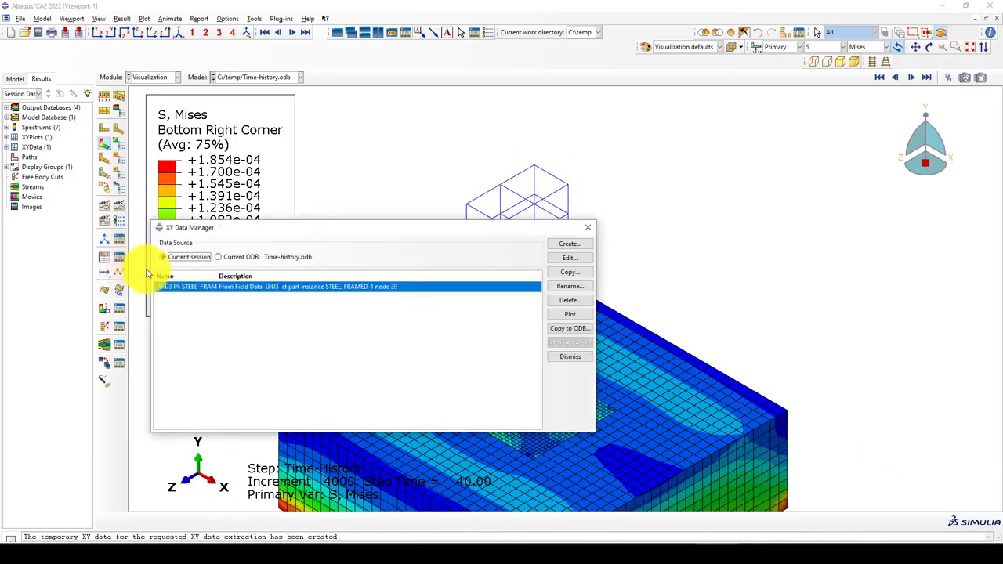
pyautogui.moveTo(555, 234); pyautogui.dragTo(312, 212)
pyautogui.scroll(-1, 598, 207)
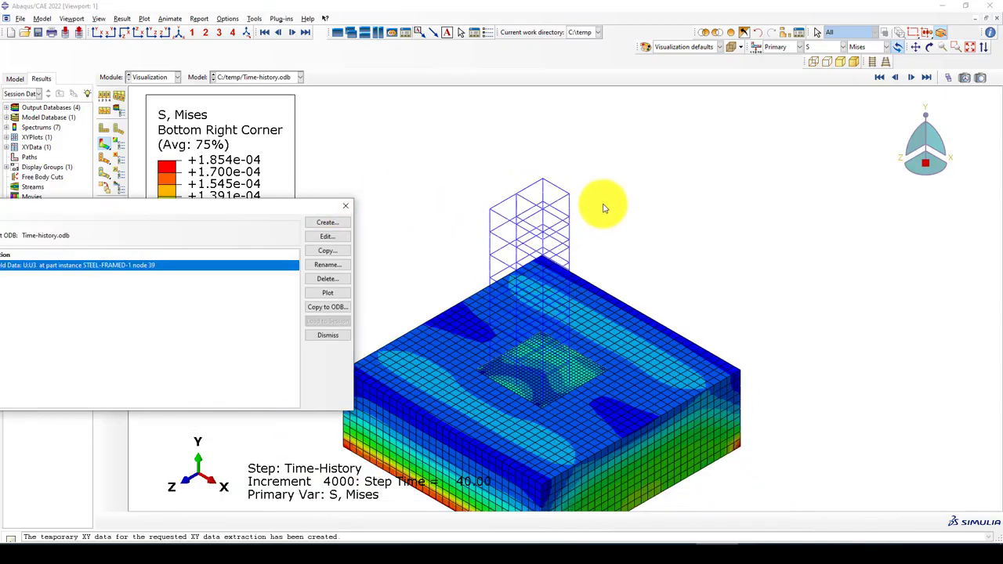
# - Remove the CONCRETE-FOUNDATION-1 part instance from the displayed model using a display group
pyautogui.scroll(2, 531, 358)
pyautogui.scroll(4, 485, 401)
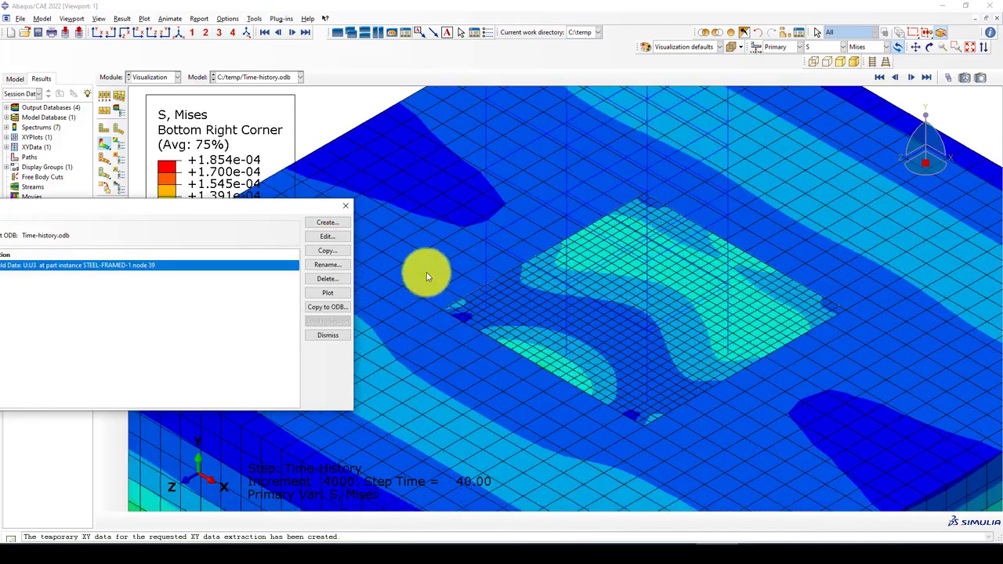
pyautogui.scroll(-1, 458, 252)
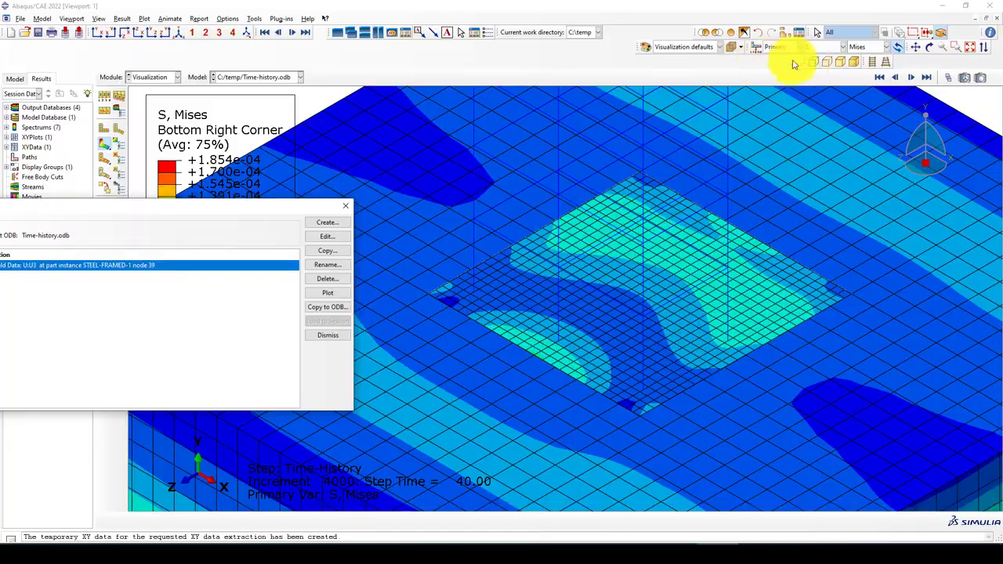
pyautogui.click(785, 32)
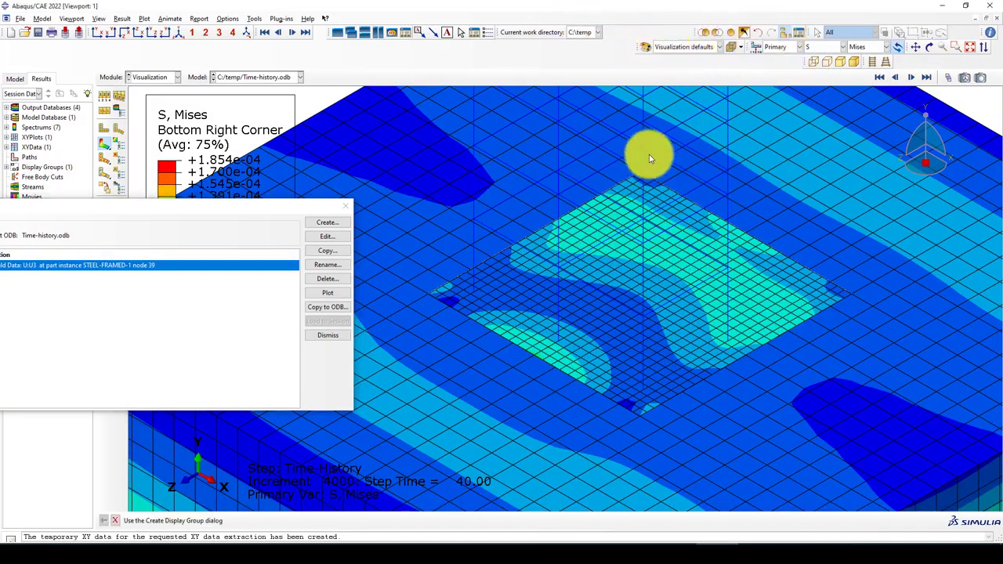
pyautogui.click(147, 134)
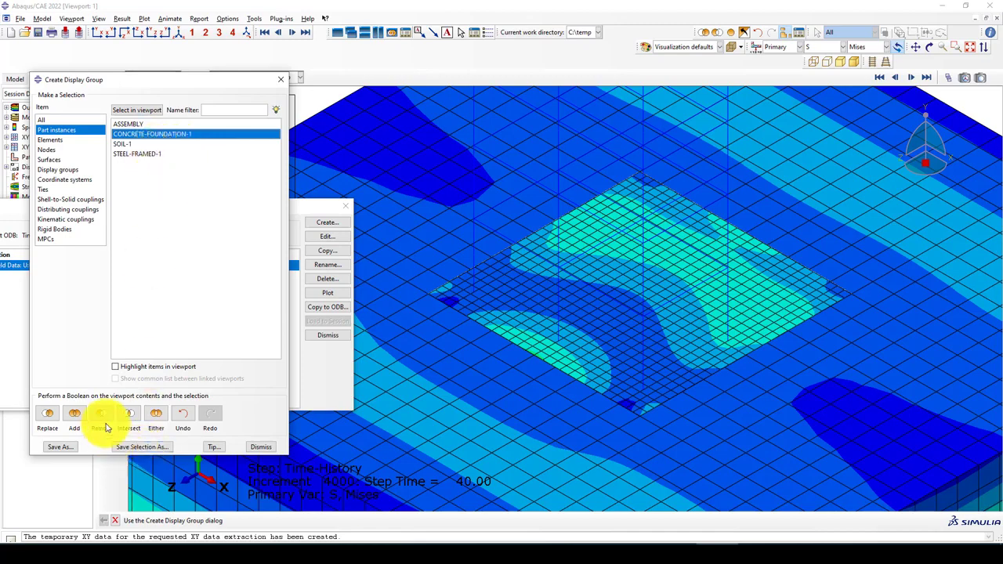
pyautogui.click(101, 414)
pyautogui.click(145, 153)
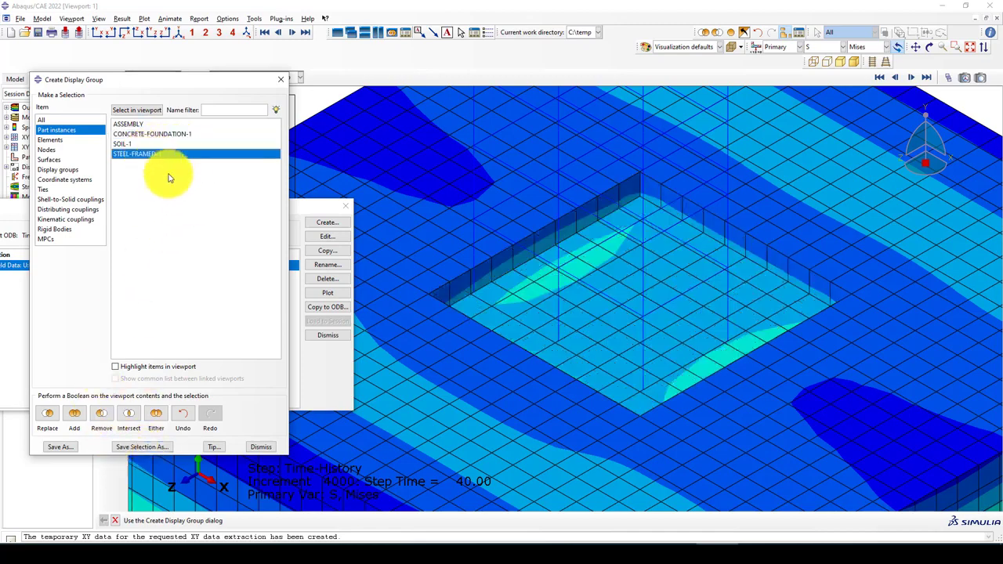
pyautogui.click(281, 79)
# - Examine the soil block around the exposed foundation pit, keeping the XY Data Manager open beside it
pyautogui.scroll(-3, 594, 275)
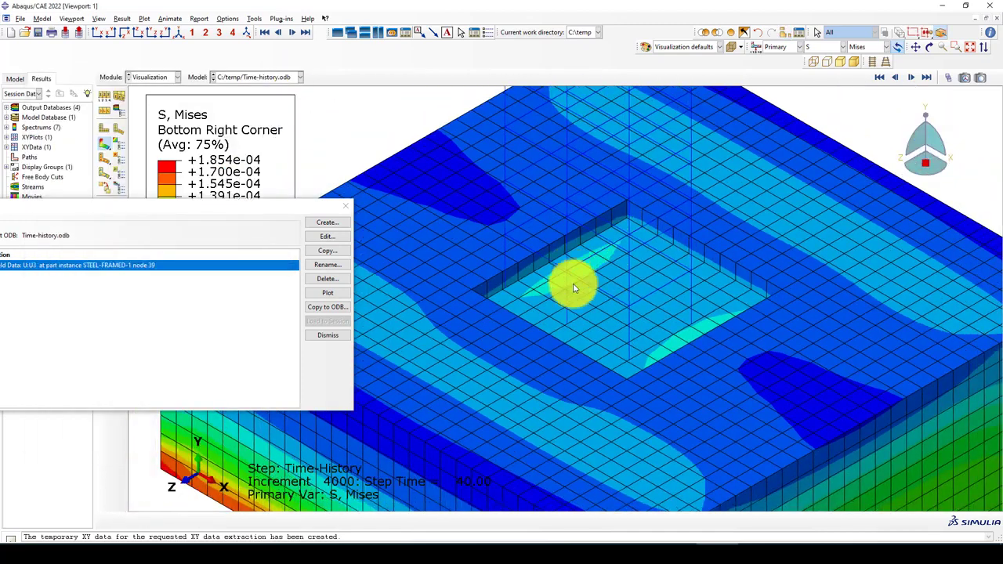
pyautogui.scroll(2, 610, 316)
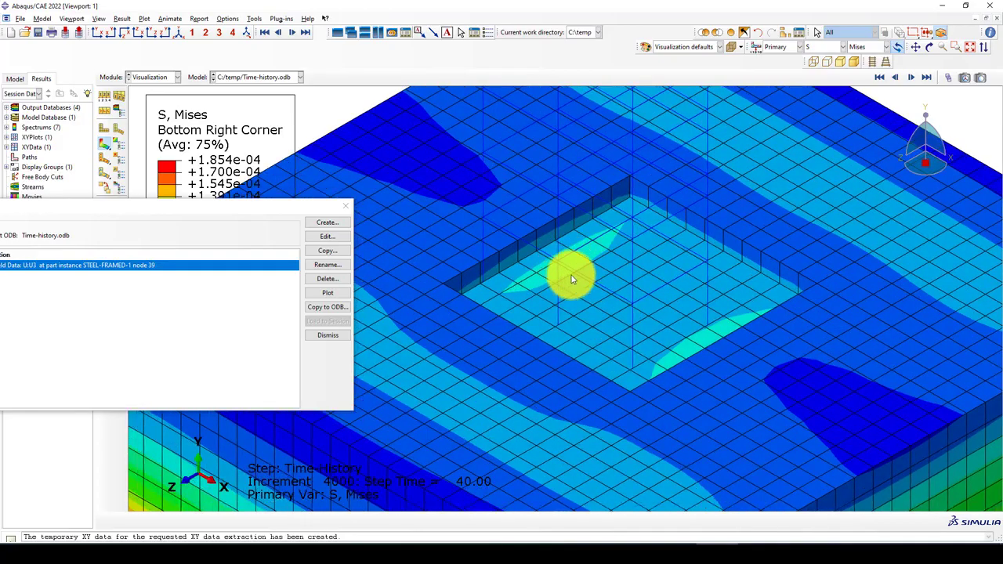
pyautogui.scroll(1, 597, 283)
pyautogui.scroll(-5, 597, 283)
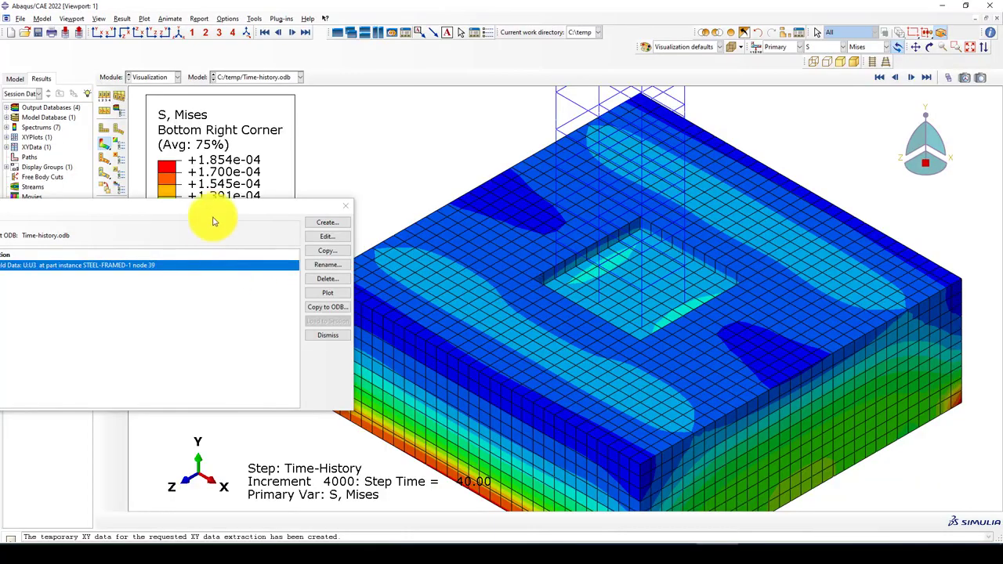
pyautogui.moveTo(212, 208); pyautogui.dragTo(283, 199)
pyautogui.scroll(-1, 637, 292)
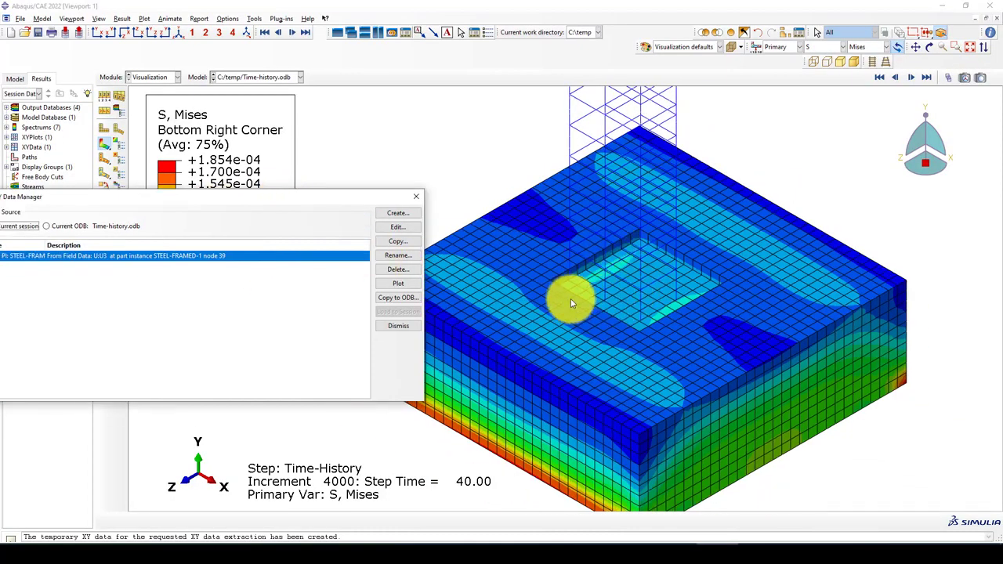
pyautogui.scroll(1, 566, 315)
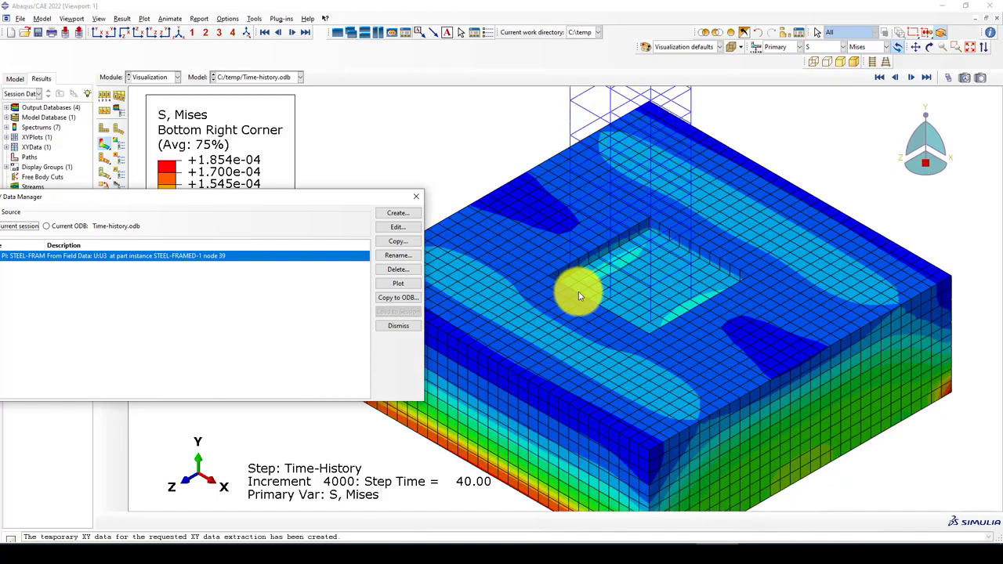
# - Start new XY data from ODB field output and choose the S33 stress component as the output variable
pyautogui.scroll(2, 580, 295)
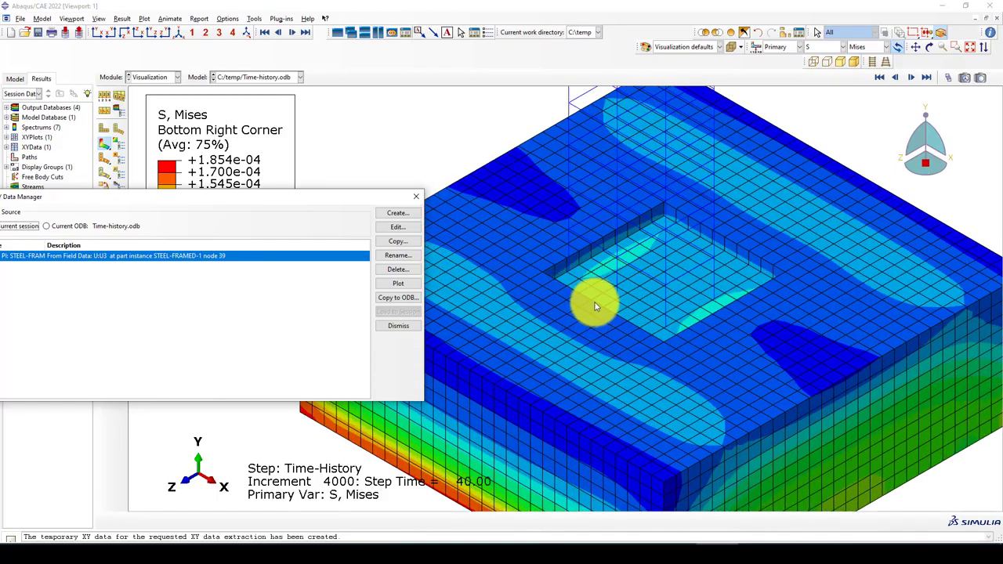
pyautogui.scroll(-3, 594, 306)
pyautogui.moveTo(291, 208); pyautogui.dragTo(413, 195)
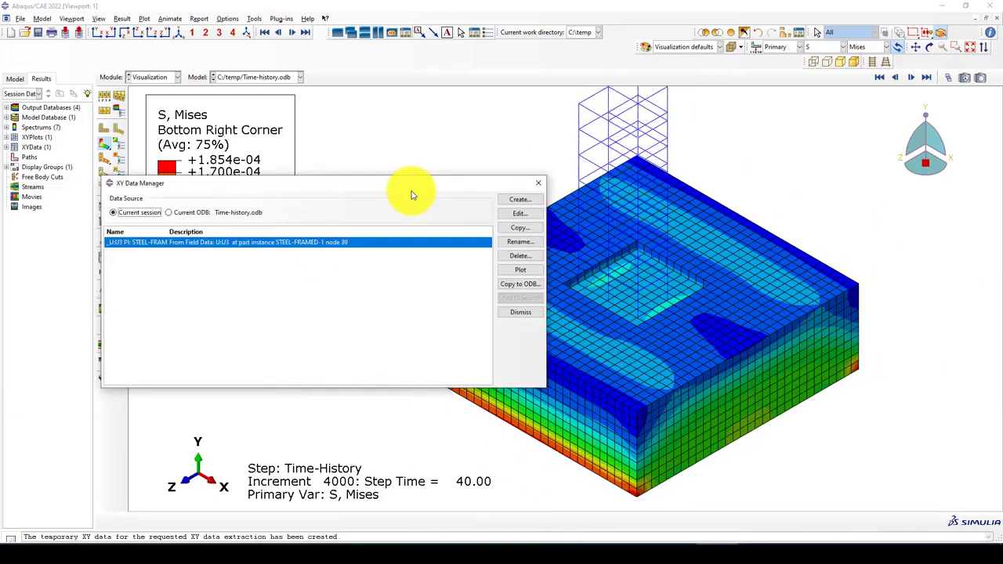
pyautogui.click(520, 199)
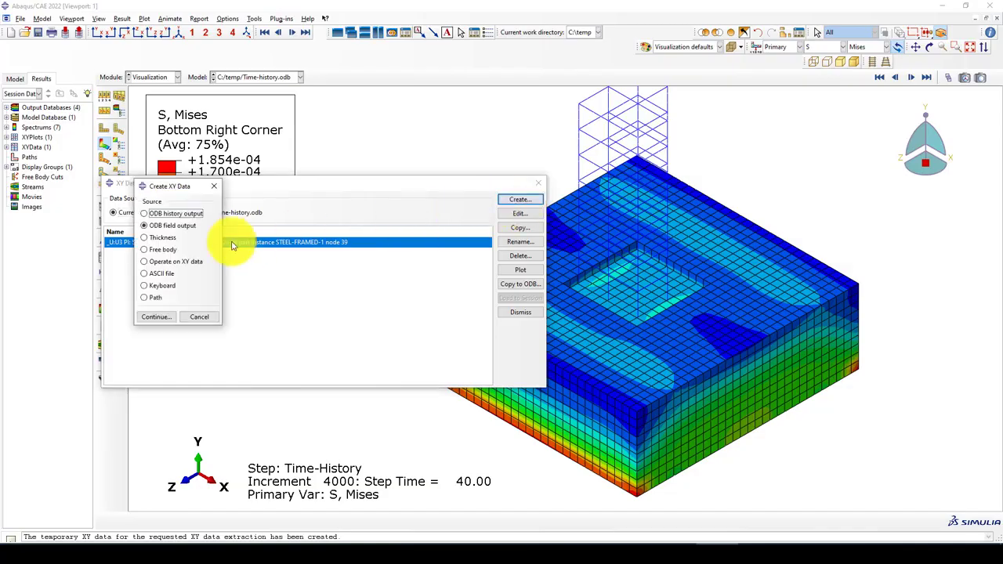
pyautogui.click(159, 318)
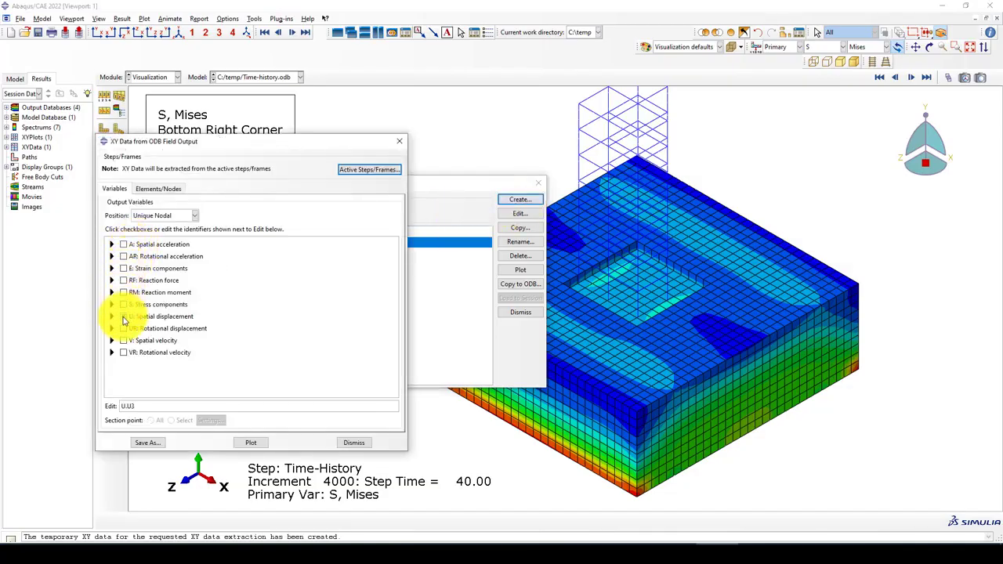
pyautogui.click(112, 305)
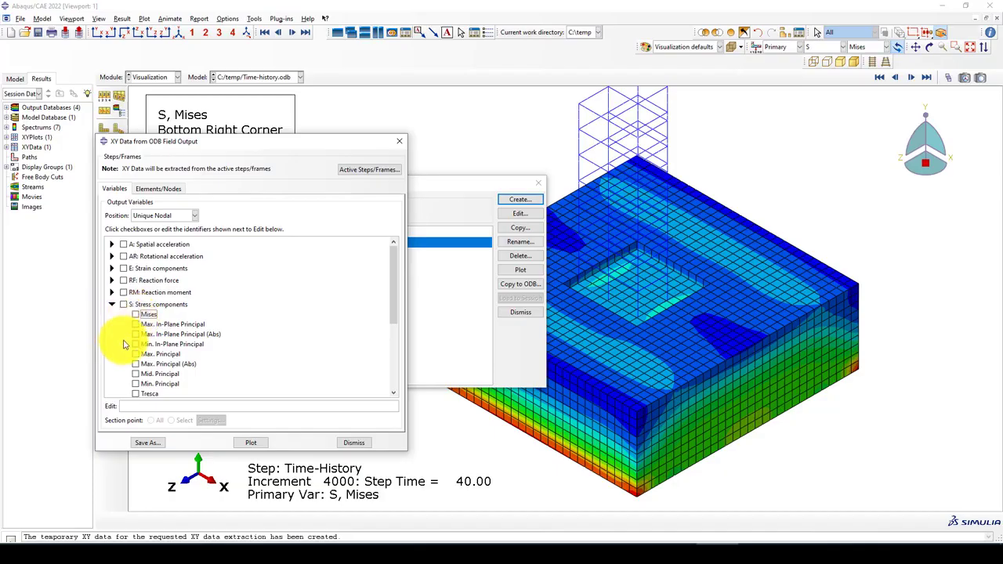
pyautogui.scroll(-2, 132, 349)
pyautogui.click(135, 361)
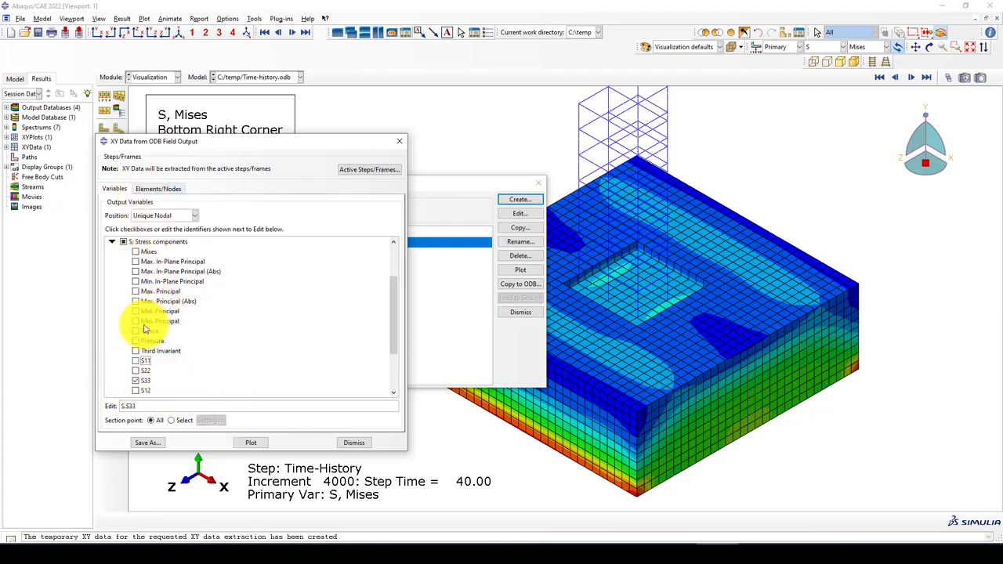
pyautogui.scroll(5, 137, 310)
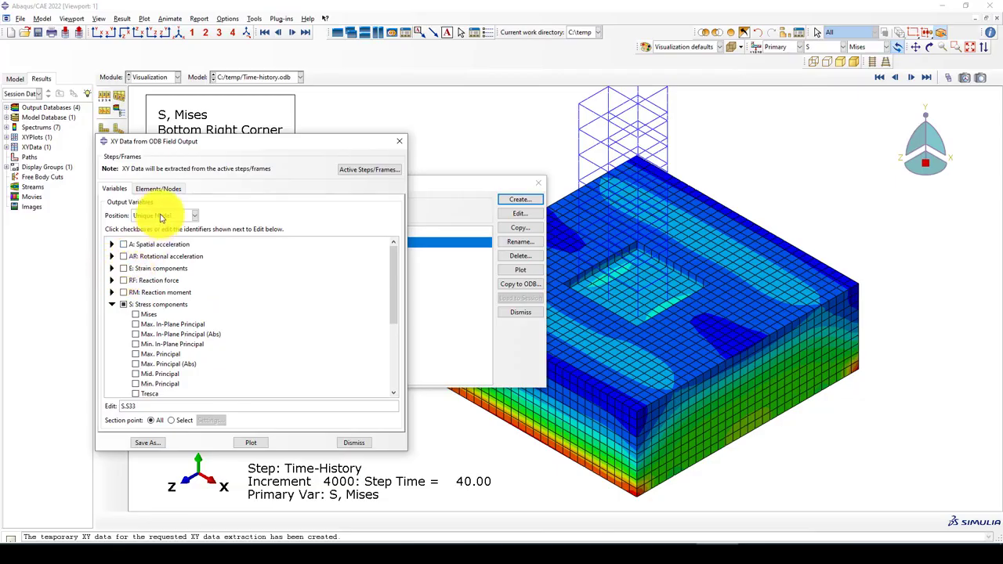
pyautogui.click(153, 188)
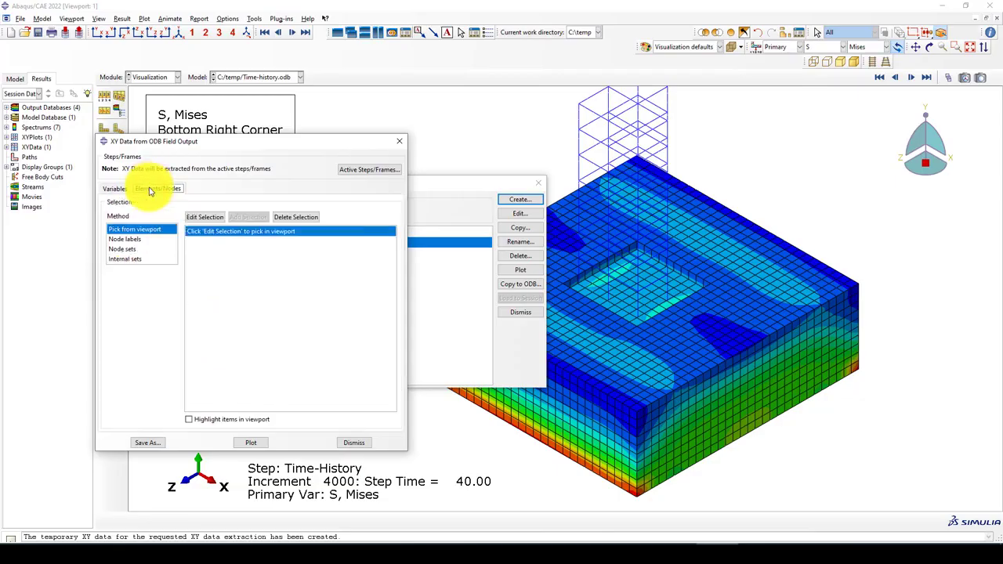
pyautogui.click(205, 218)
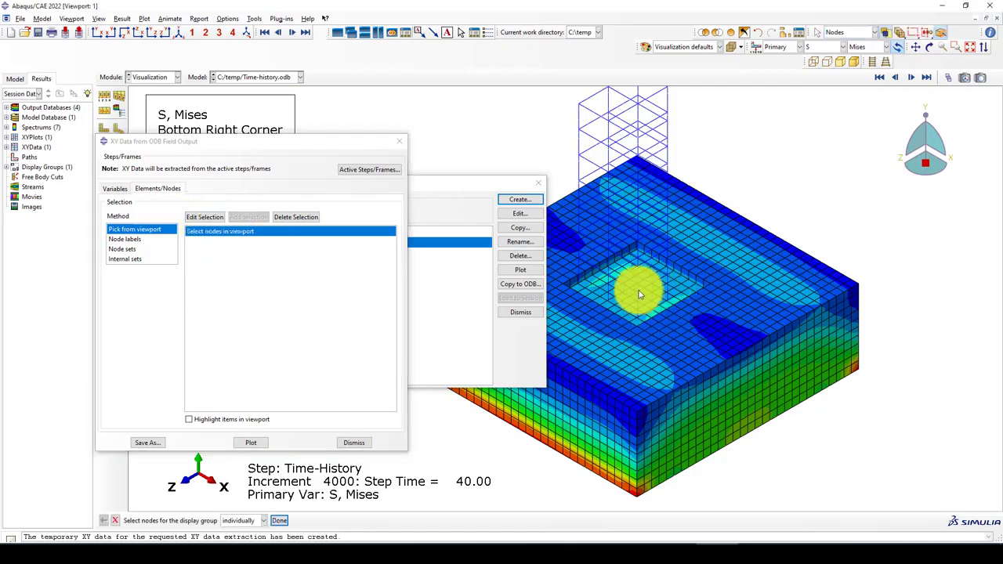
pyautogui.scroll(1, 633, 298)
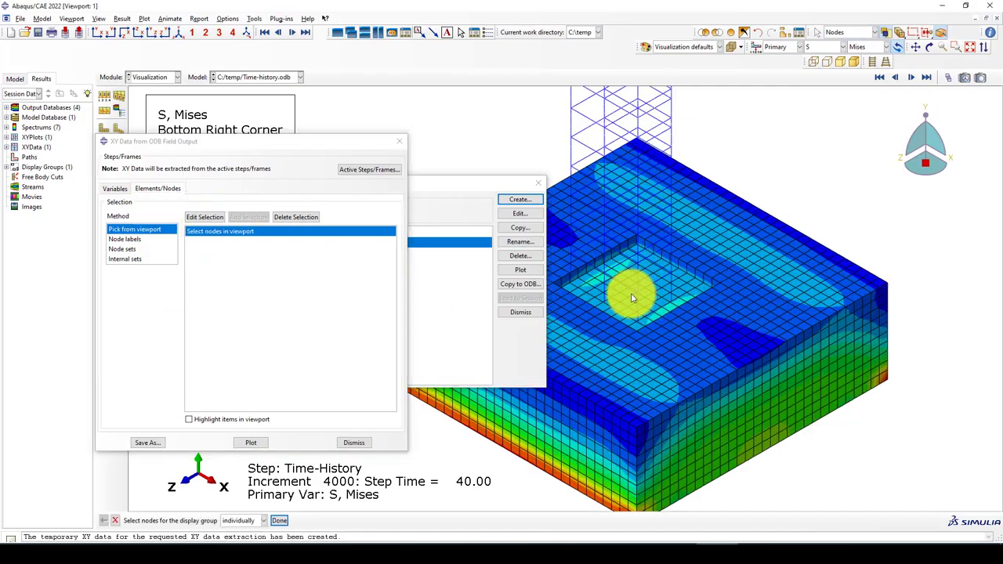
# - Set the output position to Integration Point and pick one soil element on the floor of the foundation pit
pyautogui.click(115, 189)
pyautogui.click(172, 216)
pyautogui.click(163, 229)
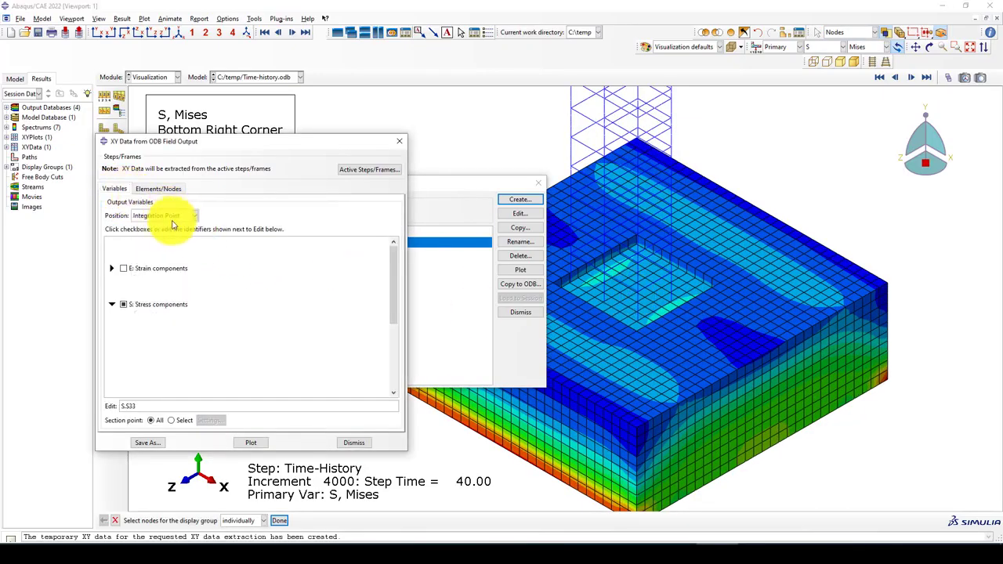
pyautogui.click(152, 189)
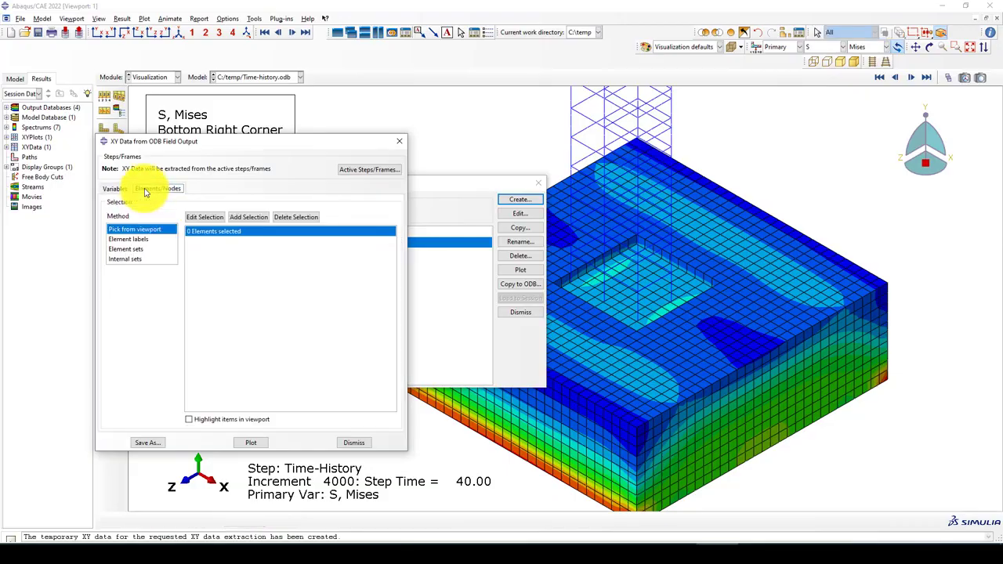
pyautogui.click(205, 217)
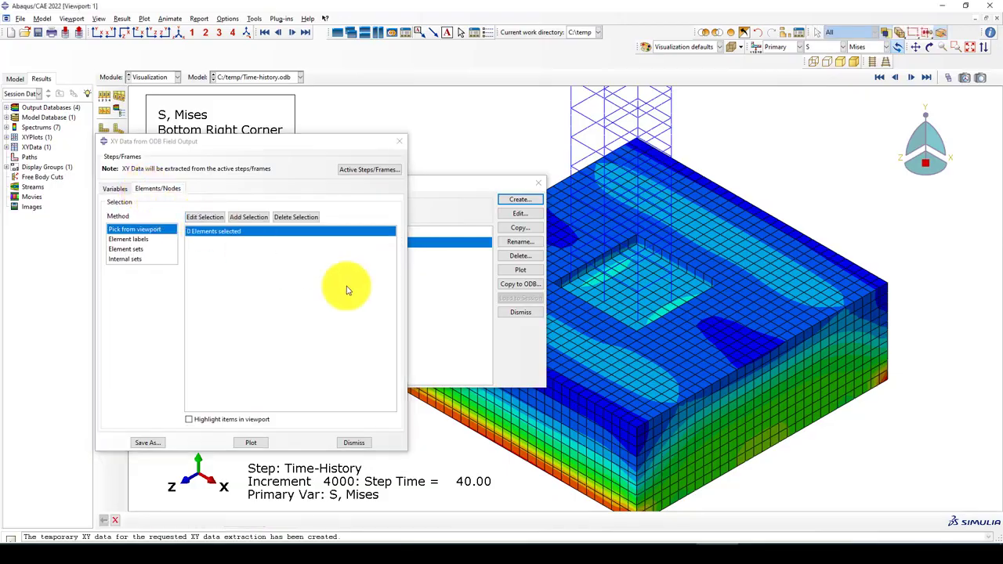
pyautogui.click(619, 303)
pyautogui.middleClick(625, 291)
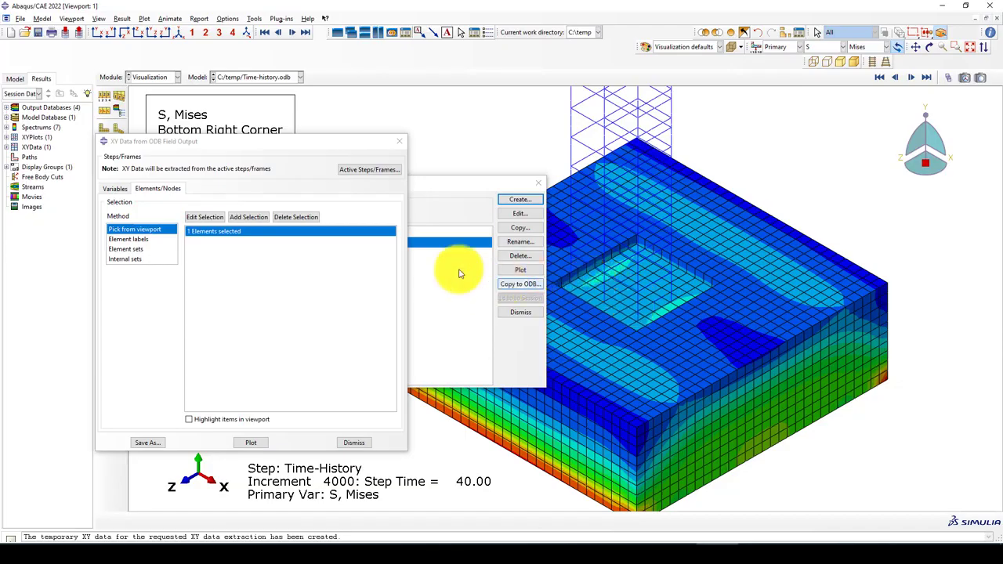
# - Plot the S33 stress history of the picked soil element and close the XY data dialogs
pyautogui.click(252, 439)
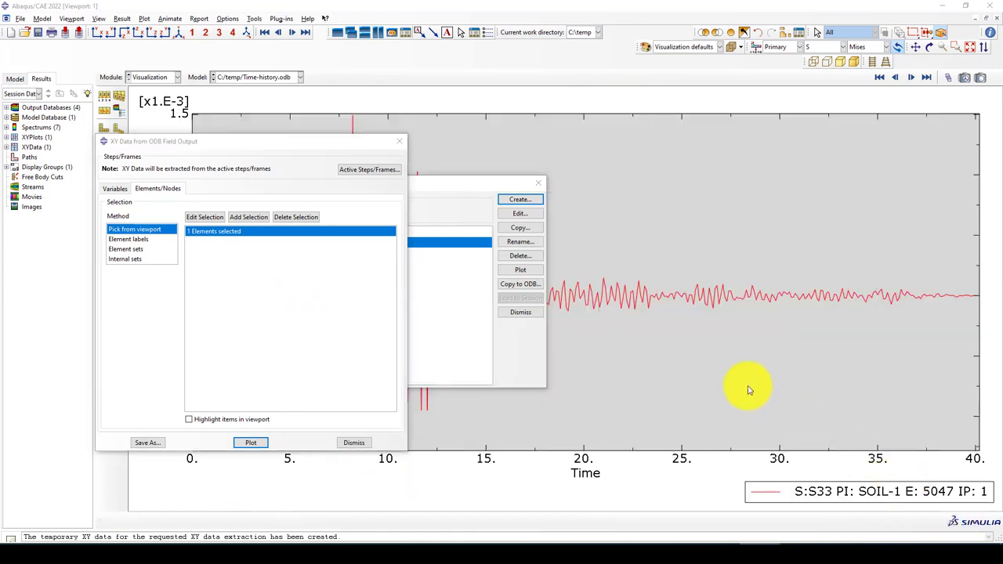
pyautogui.click(399, 142)
pyautogui.click(541, 185)
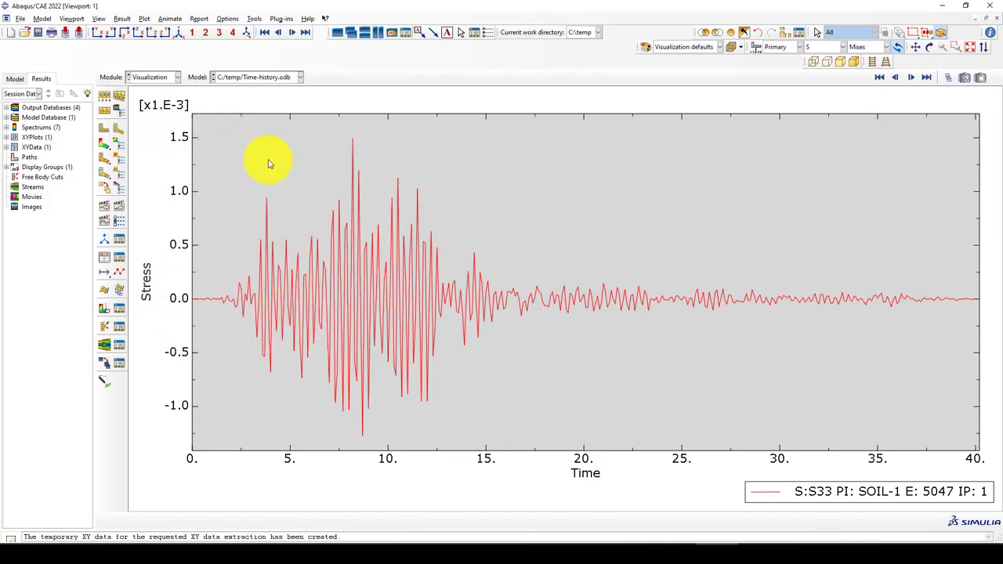
pyautogui.scroll(1, 269, 165)
pyautogui.scroll(-1, 293, 196)
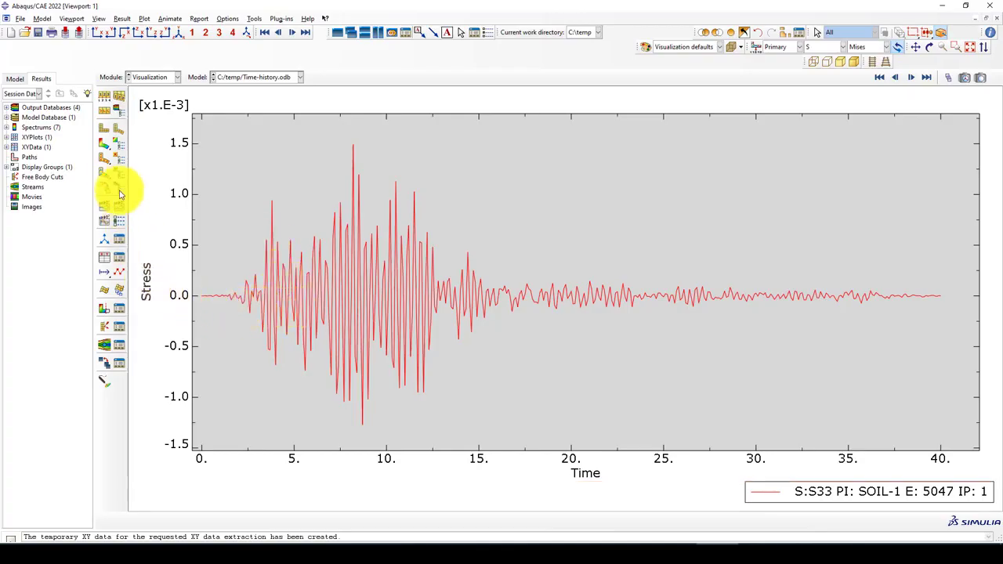
# - Display the Mises stress contours on the deformed model again, with the whole soil block and steel frame in view
pyautogui.click(106, 144)
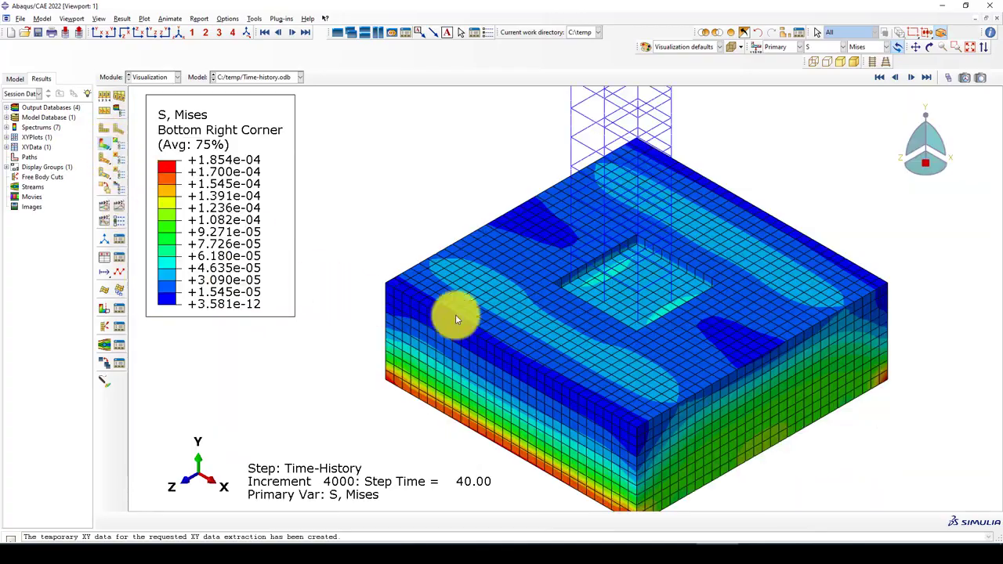
pyautogui.scroll(-3, 681, 304)
pyautogui.scroll(4, 478, 270)
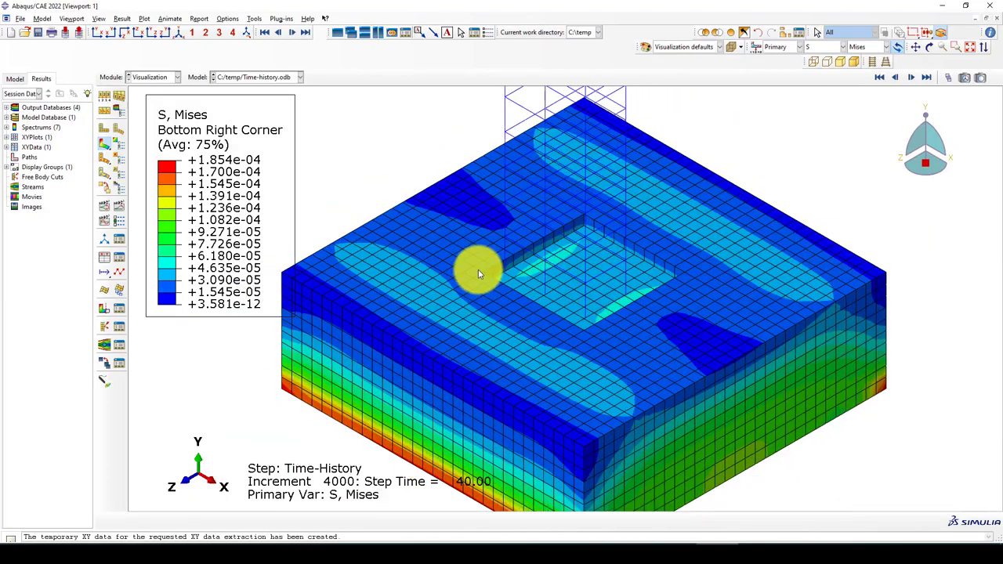
pyautogui.scroll(3, 461, 337)
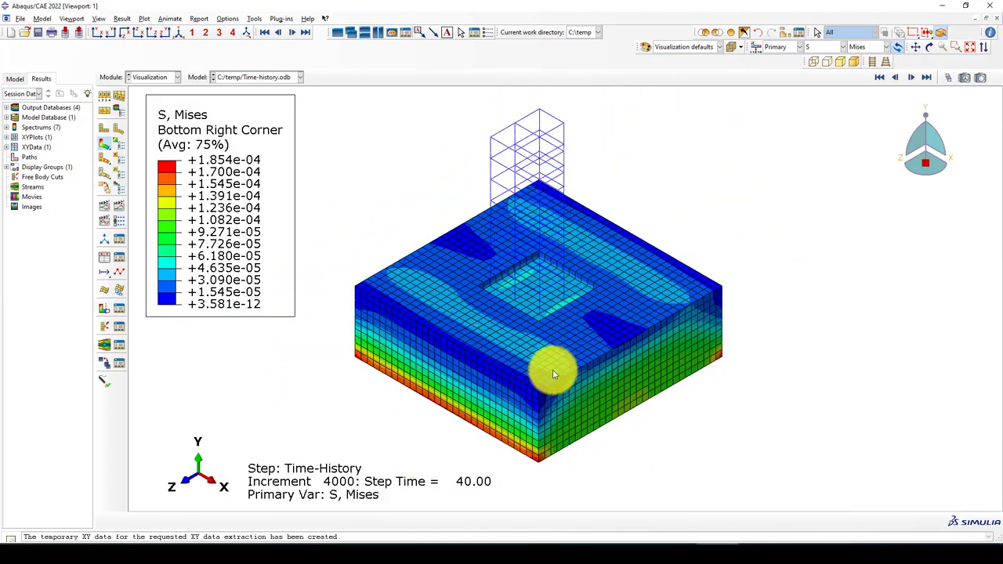
pyautogui.scroll(-1, 549, 372)
pyautogui.scroll(1, 554, 352)
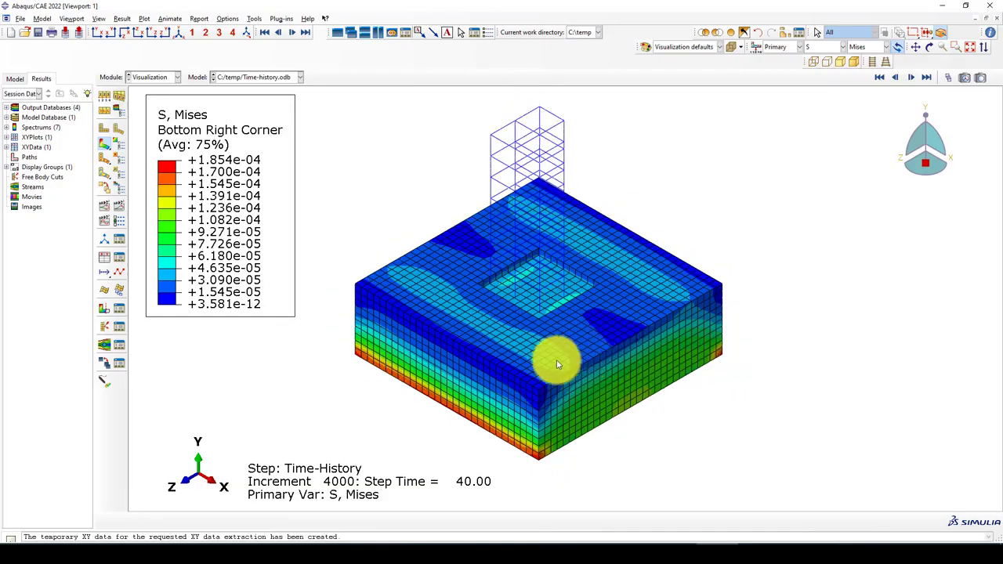
pyautogui.scroll(1, 557, 361)
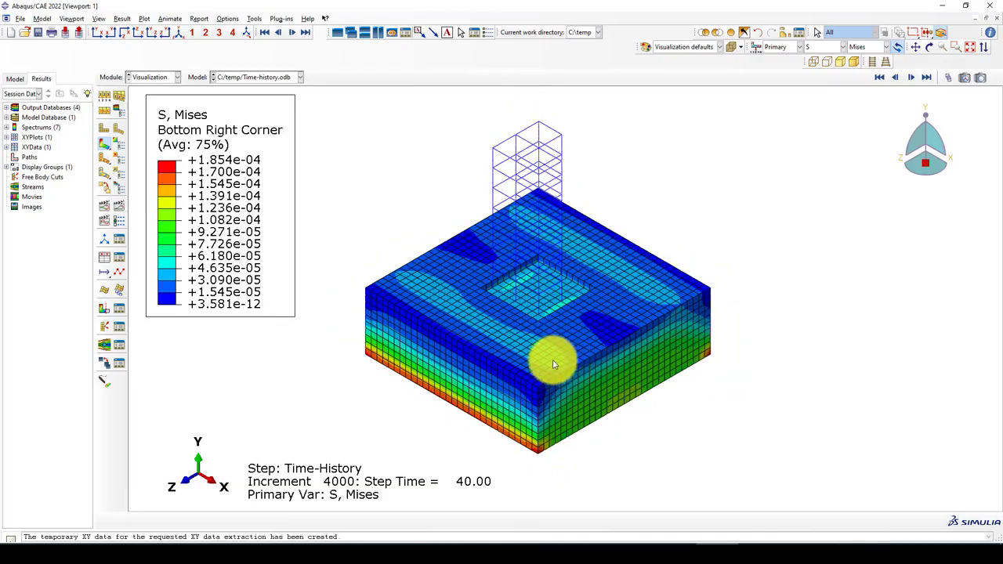